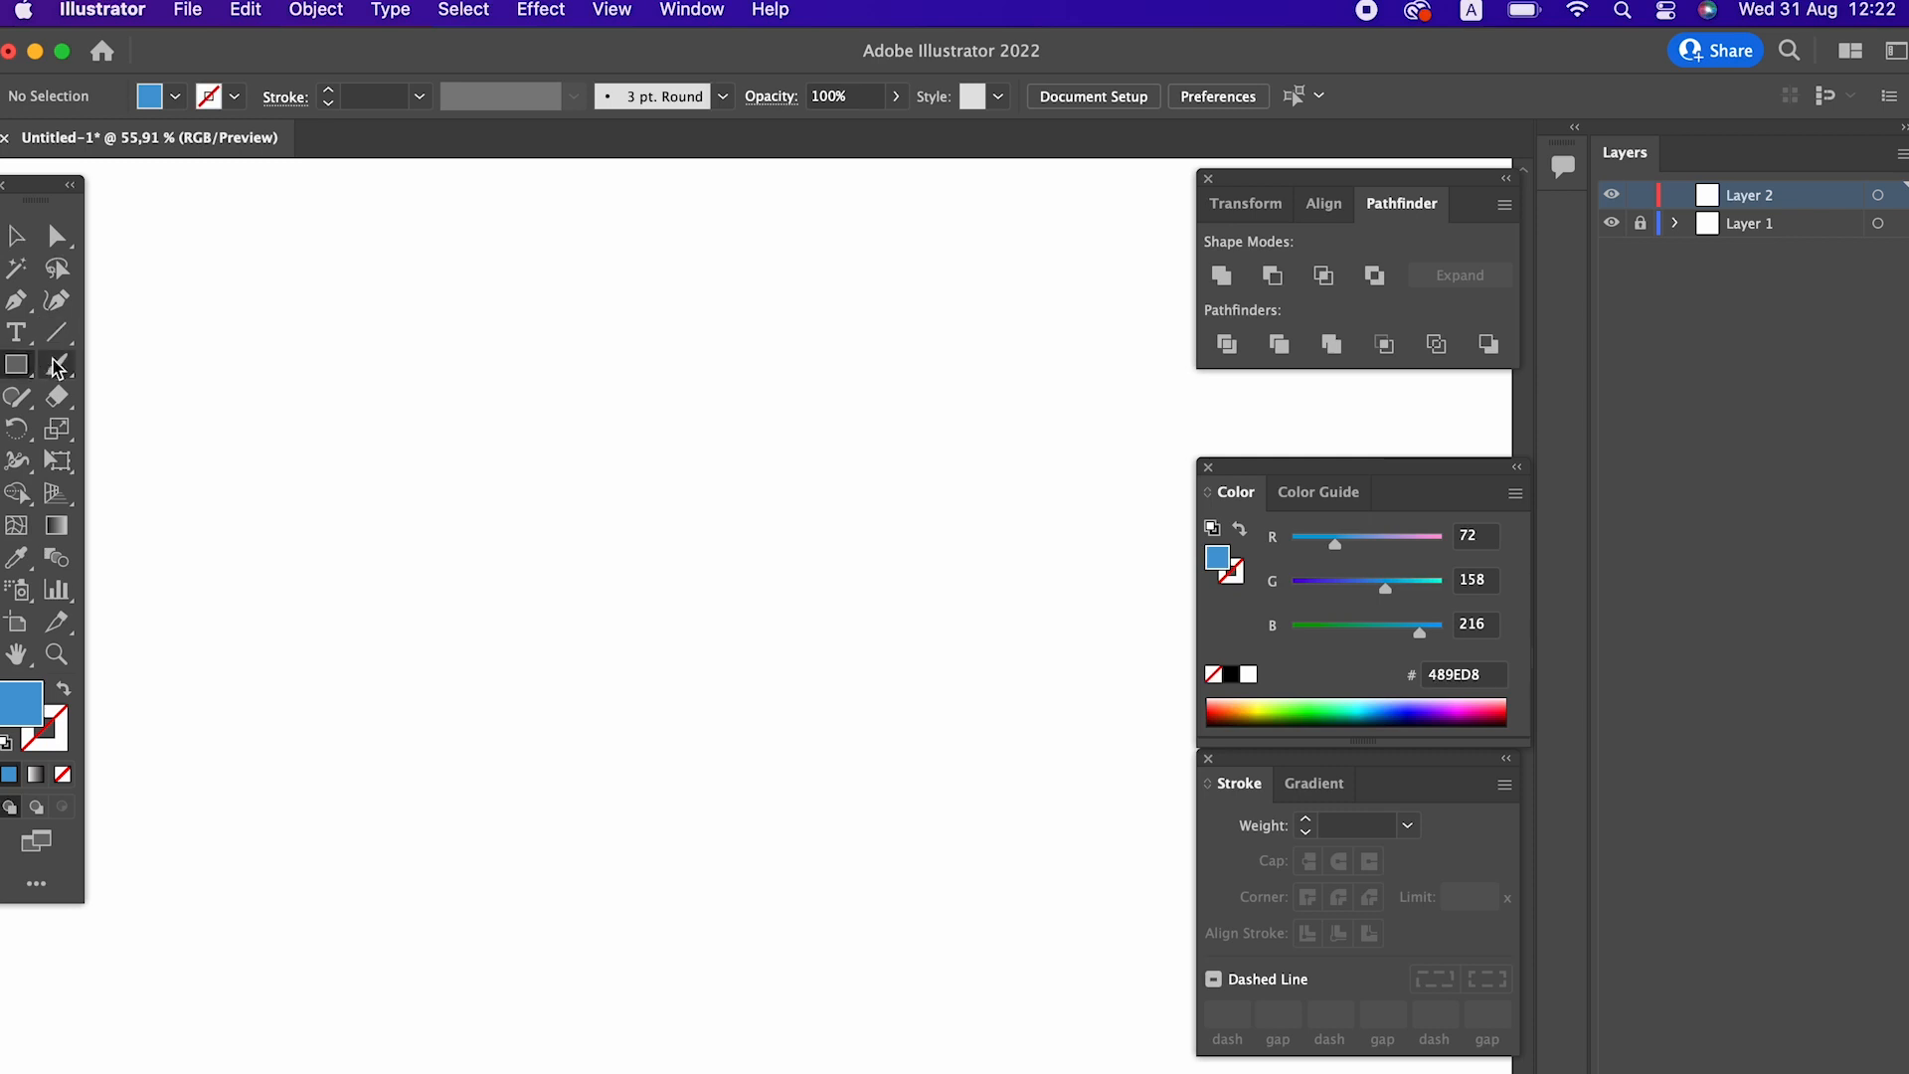
Draw a tall blue rectangle with a thin horizontal guide rectangle beside it, and extend the tall rectangle upward.
{"action": "left_click_drag", "start_coordinate": [277, 352], "coordinate": [650, 1070]}
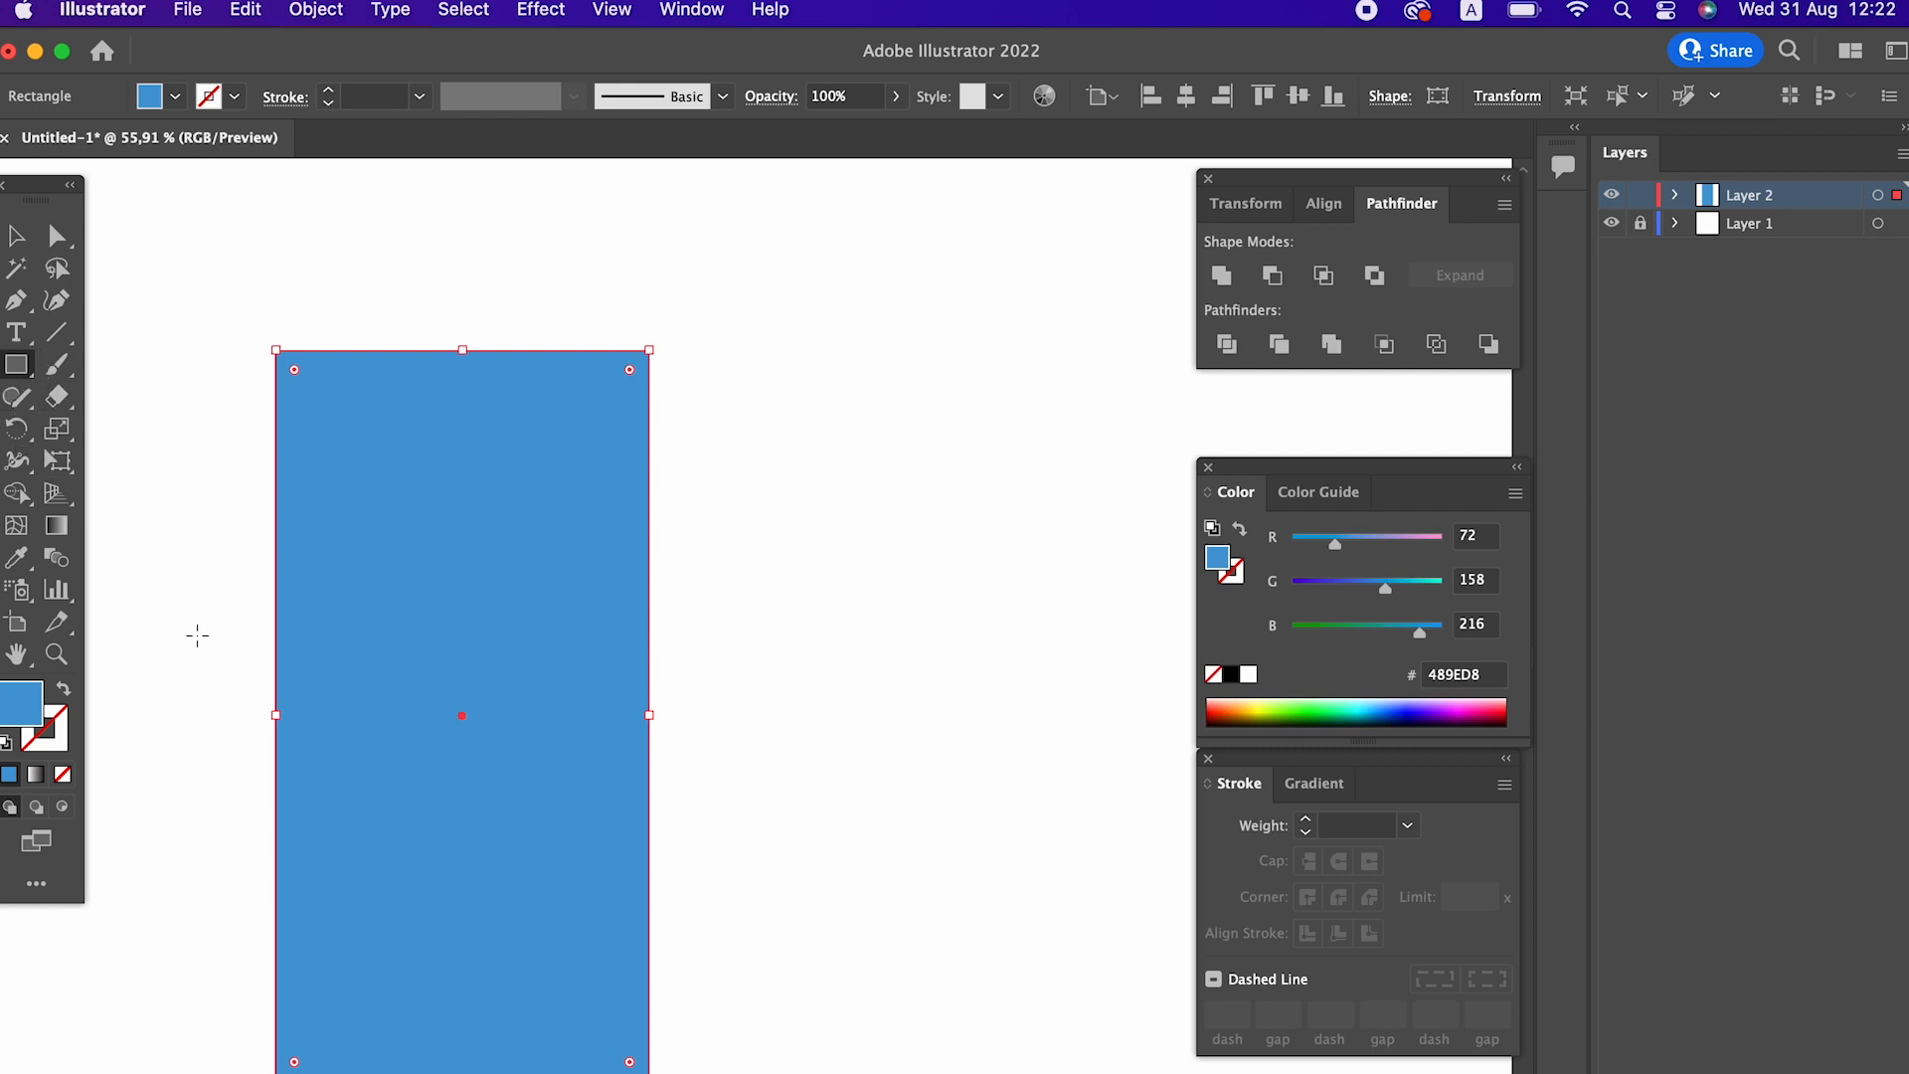
{"action": "left_click_drag", "start_coordinate": [701, 572], "coordinate": [1098, 650]}
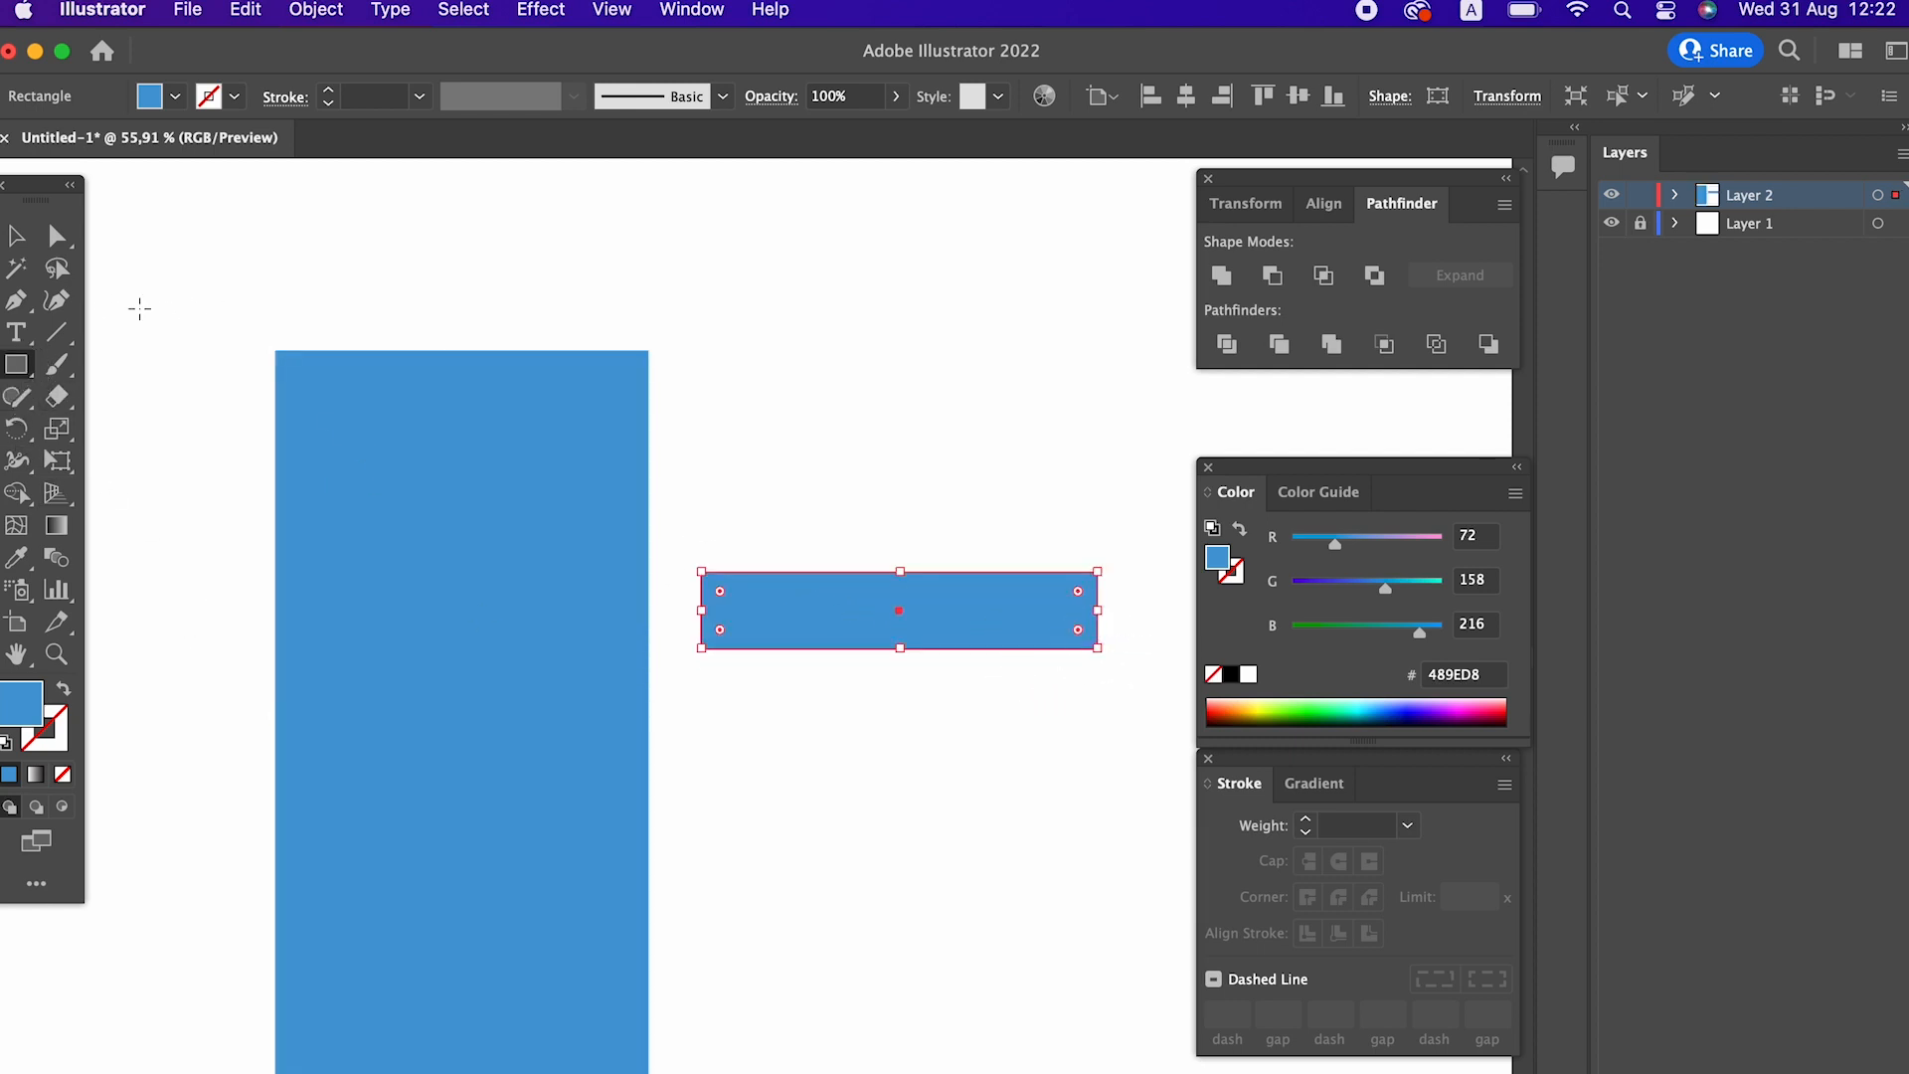
{"action": "left_click", "coordinate": [16, 234]}
{"action": "left_click", "coordinate": [772, 794]}
{"action": "left_click_drag", "start_coordinate": [827, 602], "coordinate": [814, 579]}
{"action": "left_click", "coordinate": [533, 396]}
{"action": "left_click_drag", "start_coordinate": [464, 351], "coordinate": [462, 259]}
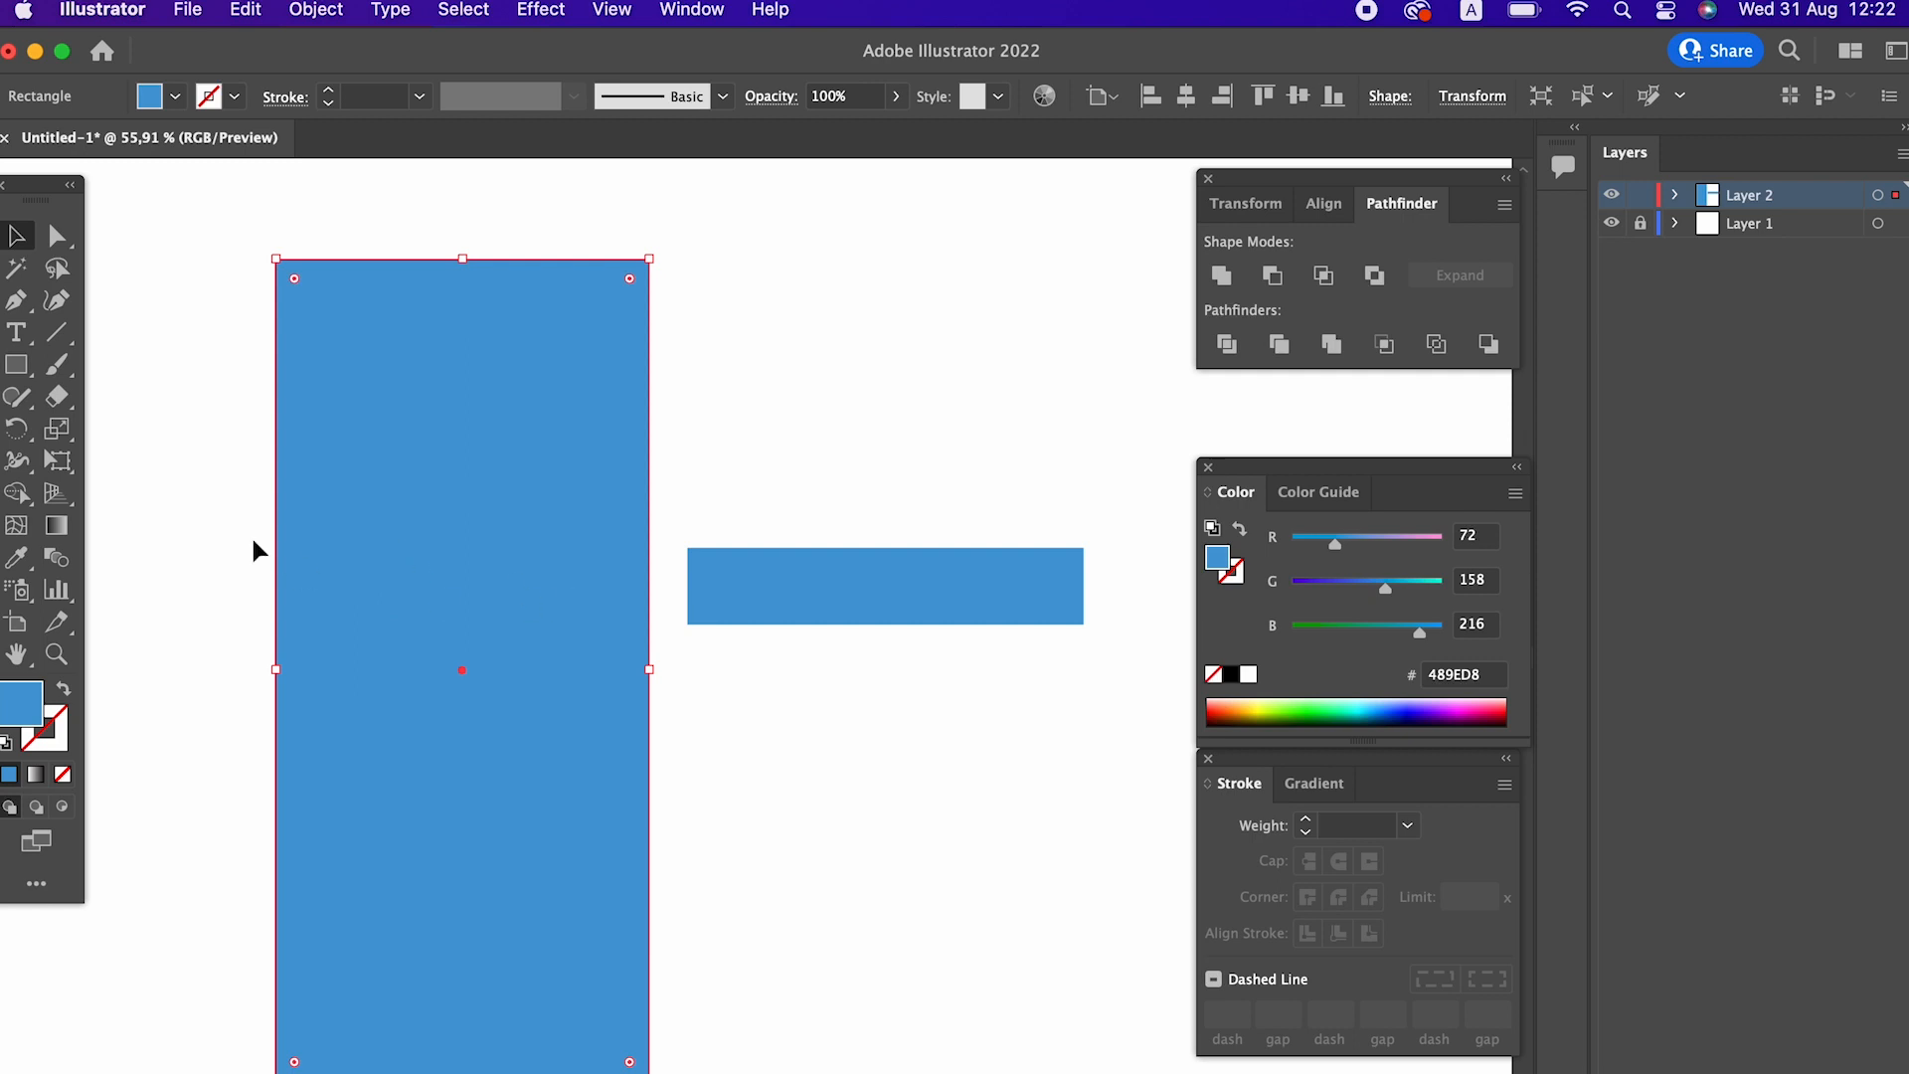
Add anchor points on both sides of the tall rectangle, level with the thin guide rectangle's upper and lower edges.
{"action": "left_click", "coordinate": [23, 304]}
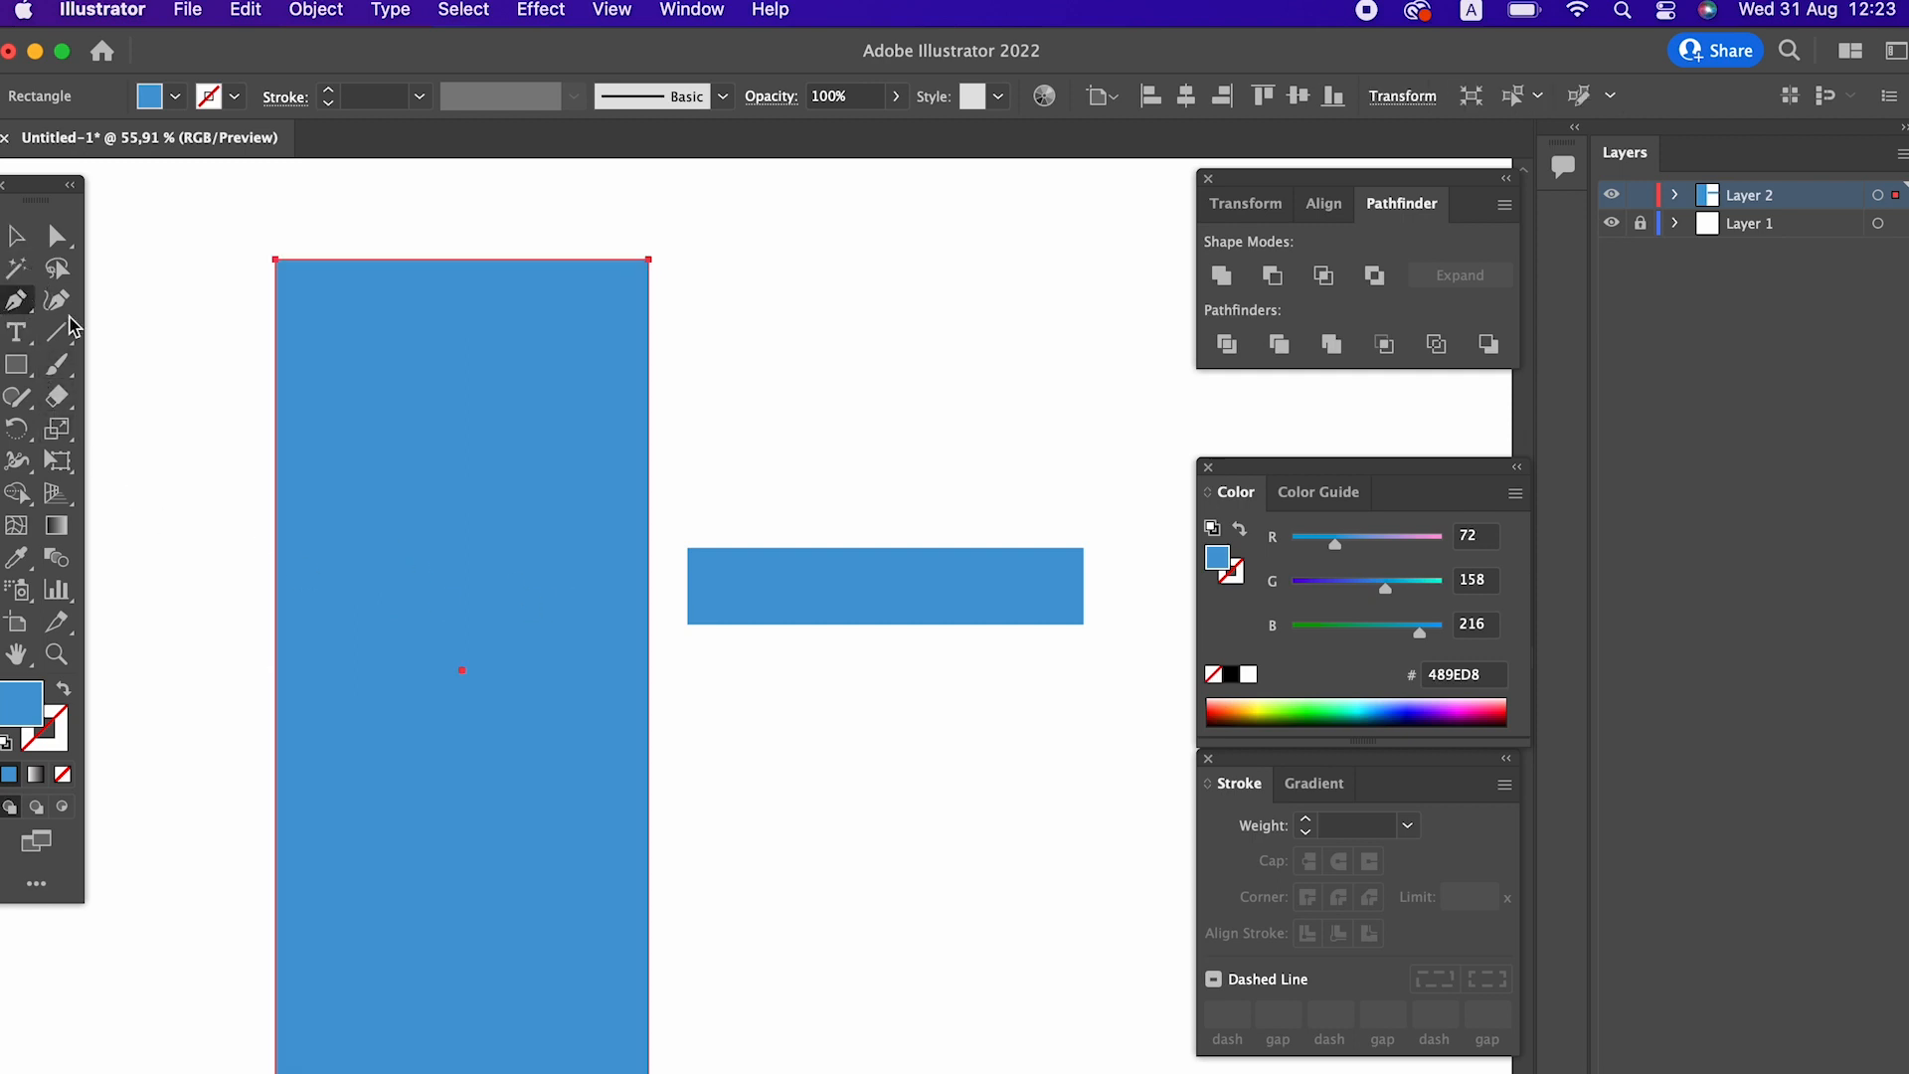
{"action": "left_click", "coordinate": [649, 547]}
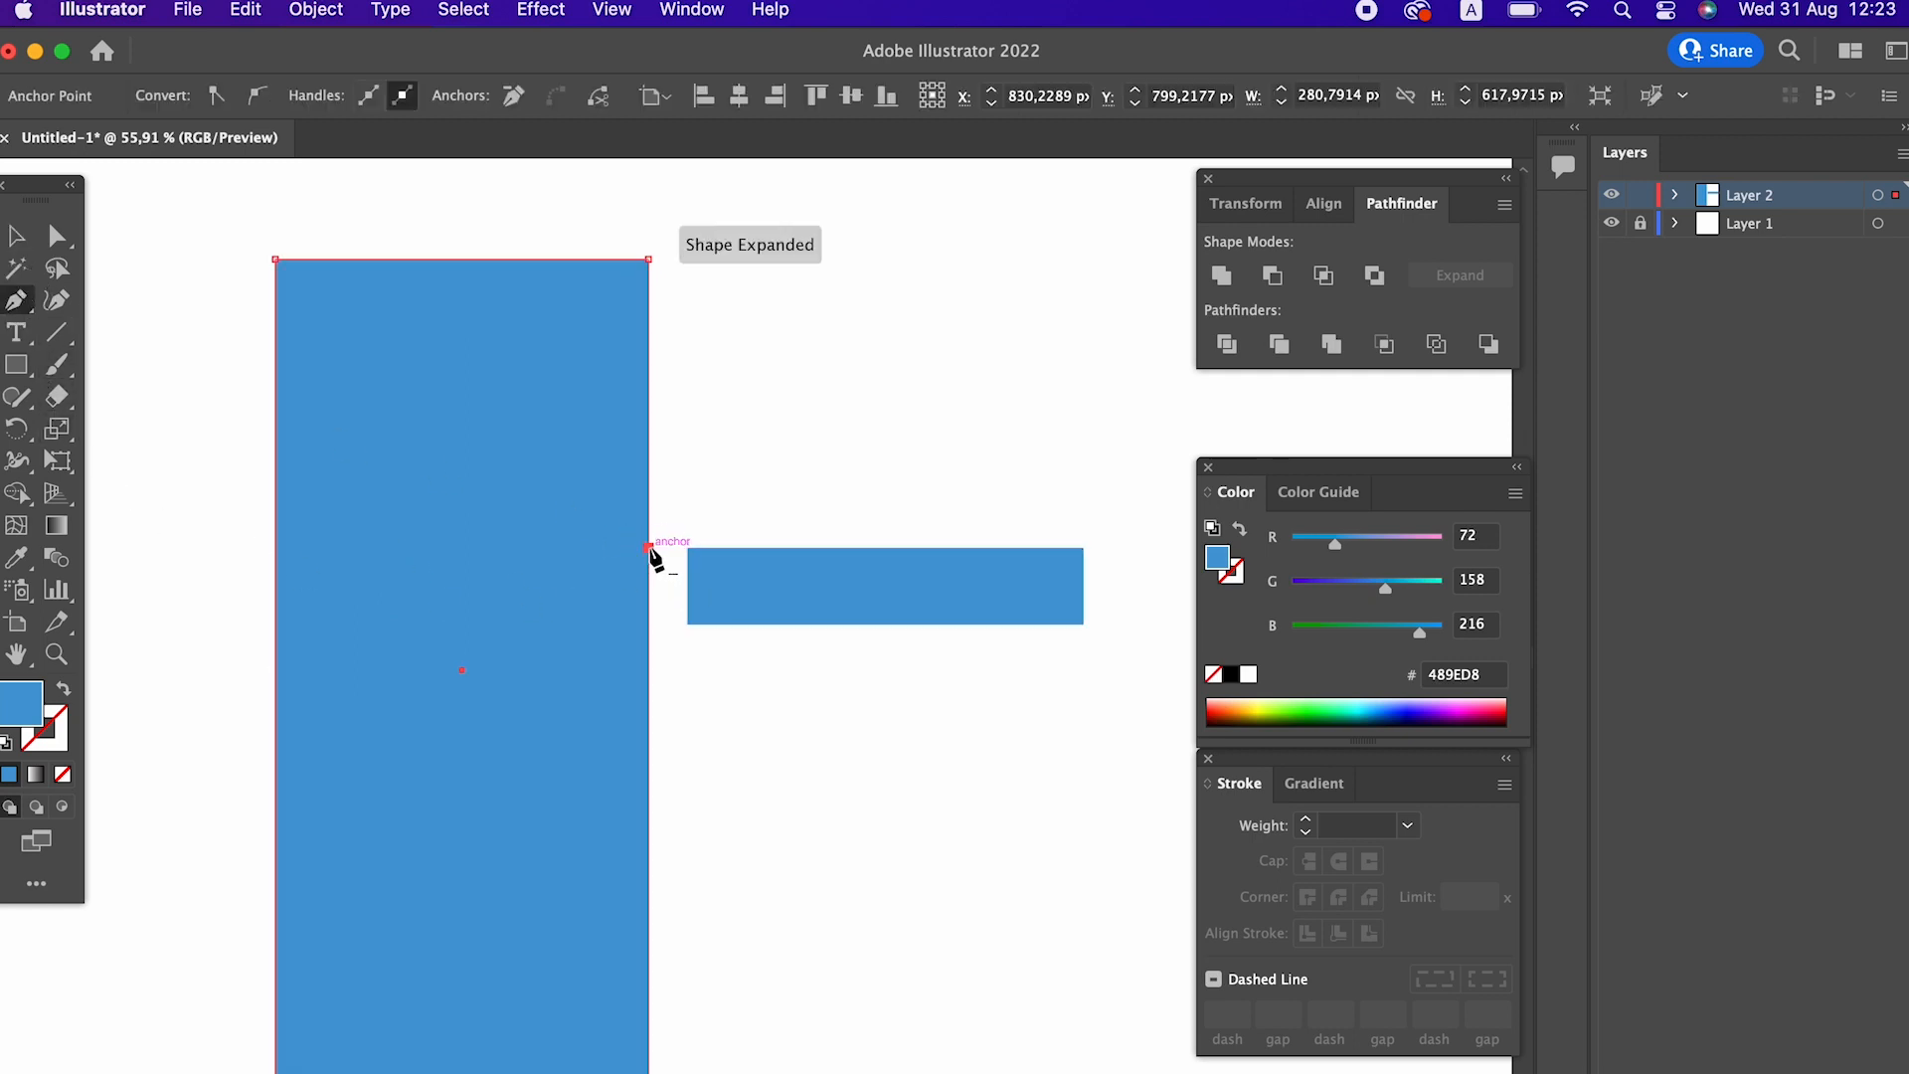
{"action": "left_click", "coordinate": [648, 625]}
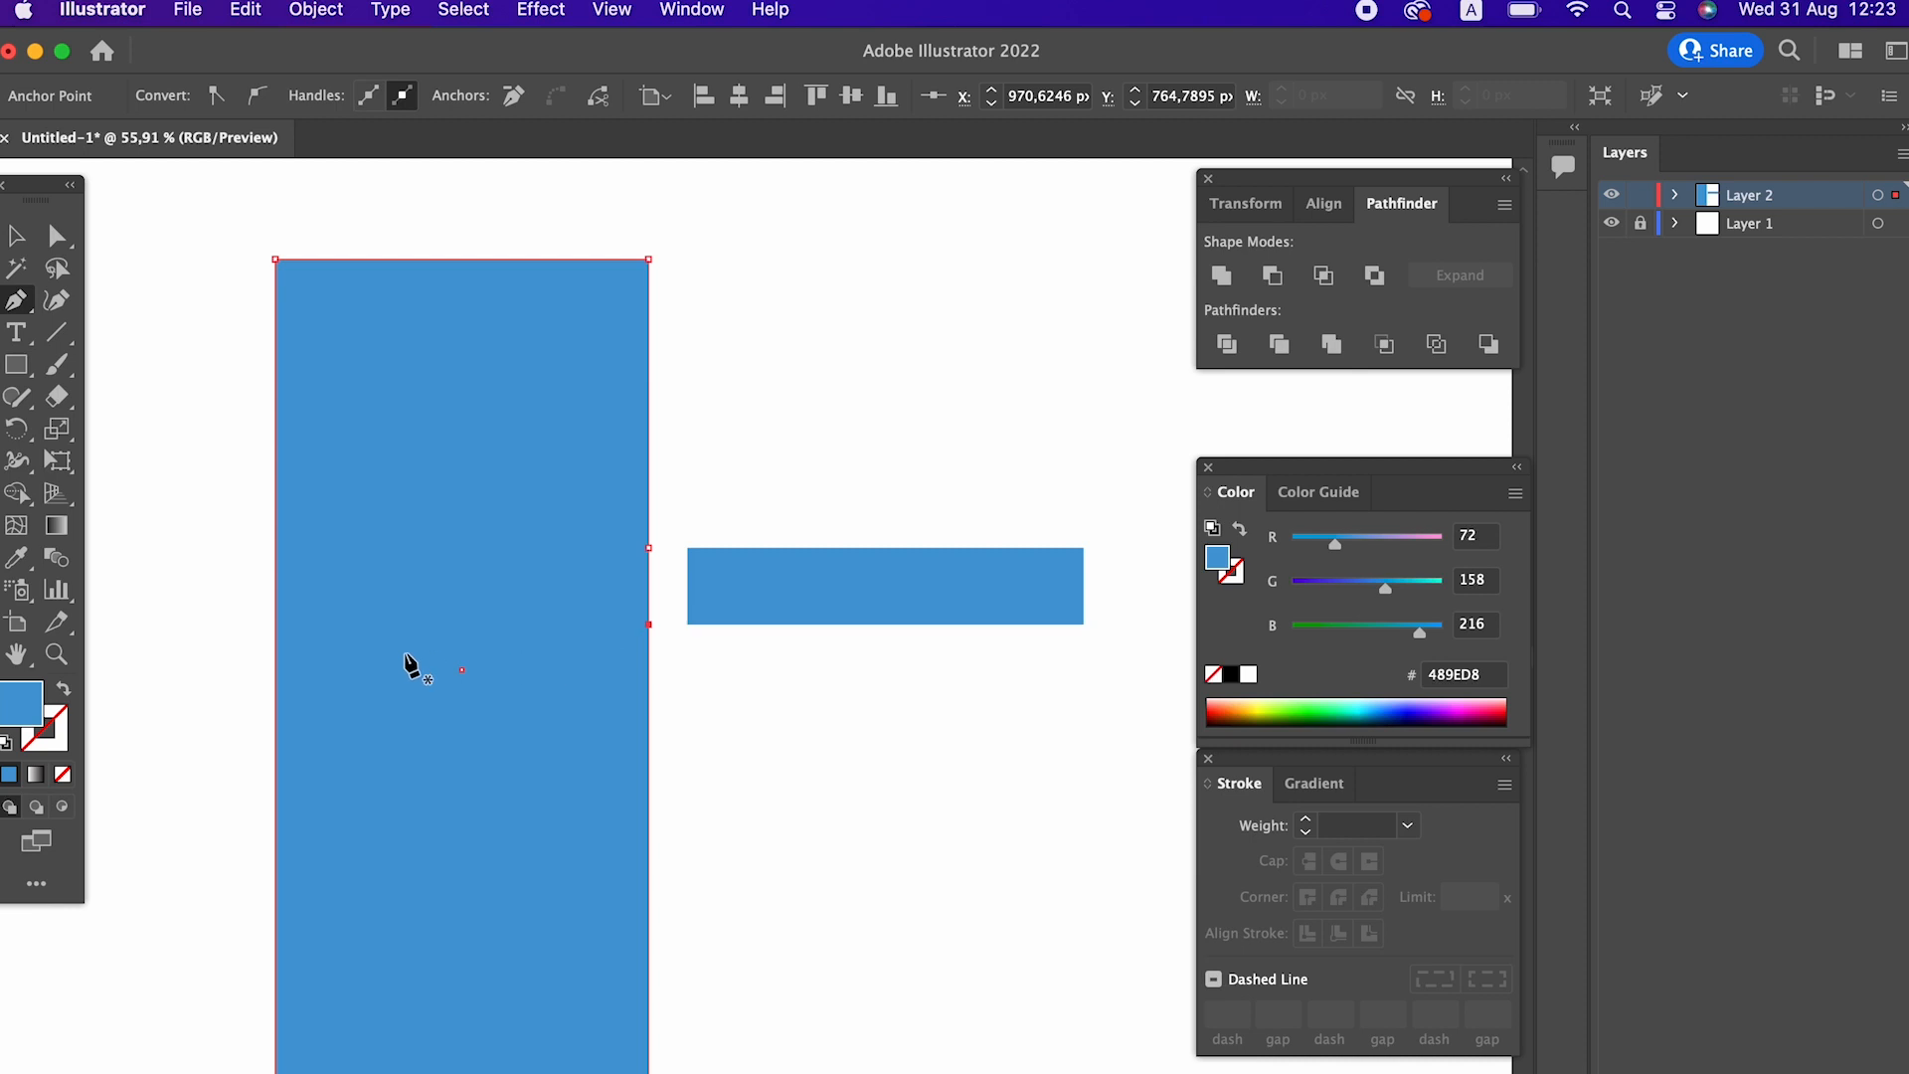
{"action": "left_click", "coordinate": [276, 624]}
{"action": "left_click", "coordinate": [57, 236]}
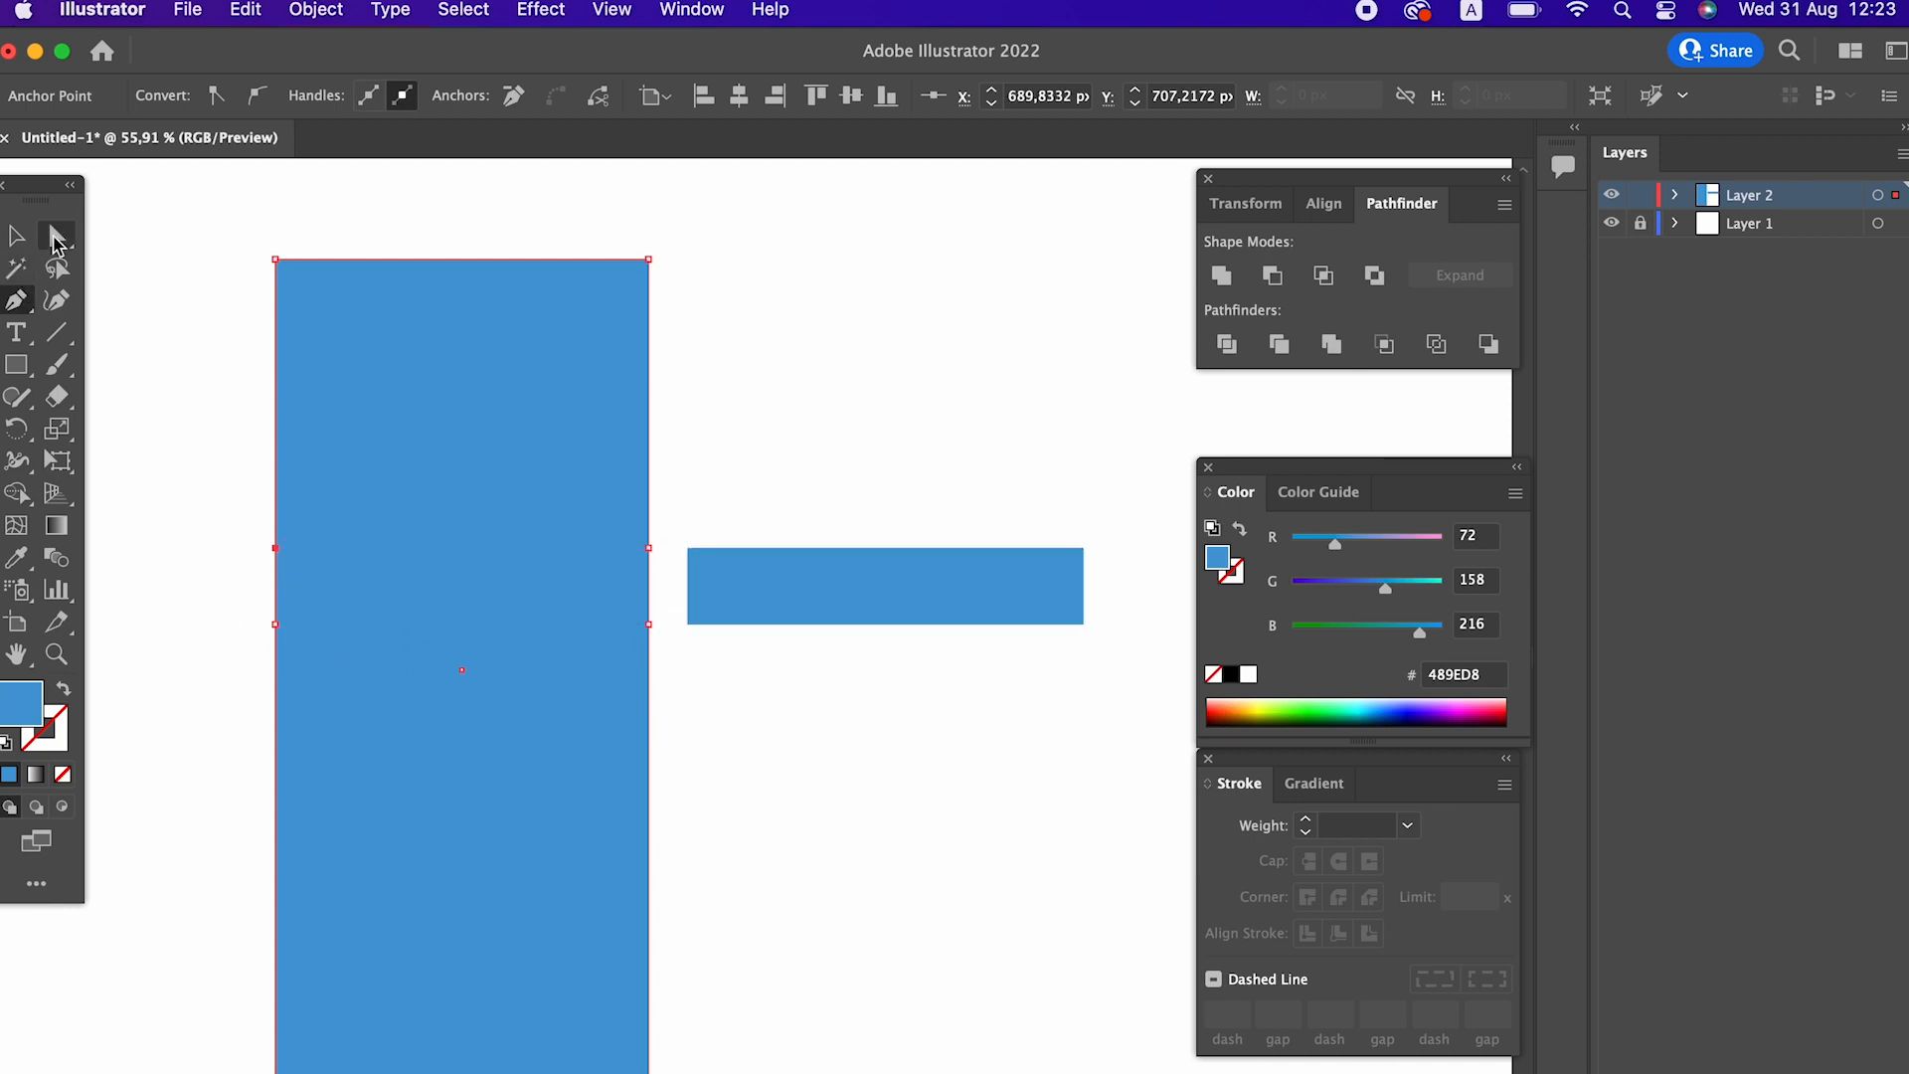
Draw a larger guide rectangle over the thin one, extending equally above and below it.
{"action": "scroll", "coordinate": [311, 609], "scroll_direction": "right", "scroll_amount": 2}
{"action": "scroll", "coordinate": [311, 610], "scroll_direction": "down", "scroll_amount": 1}
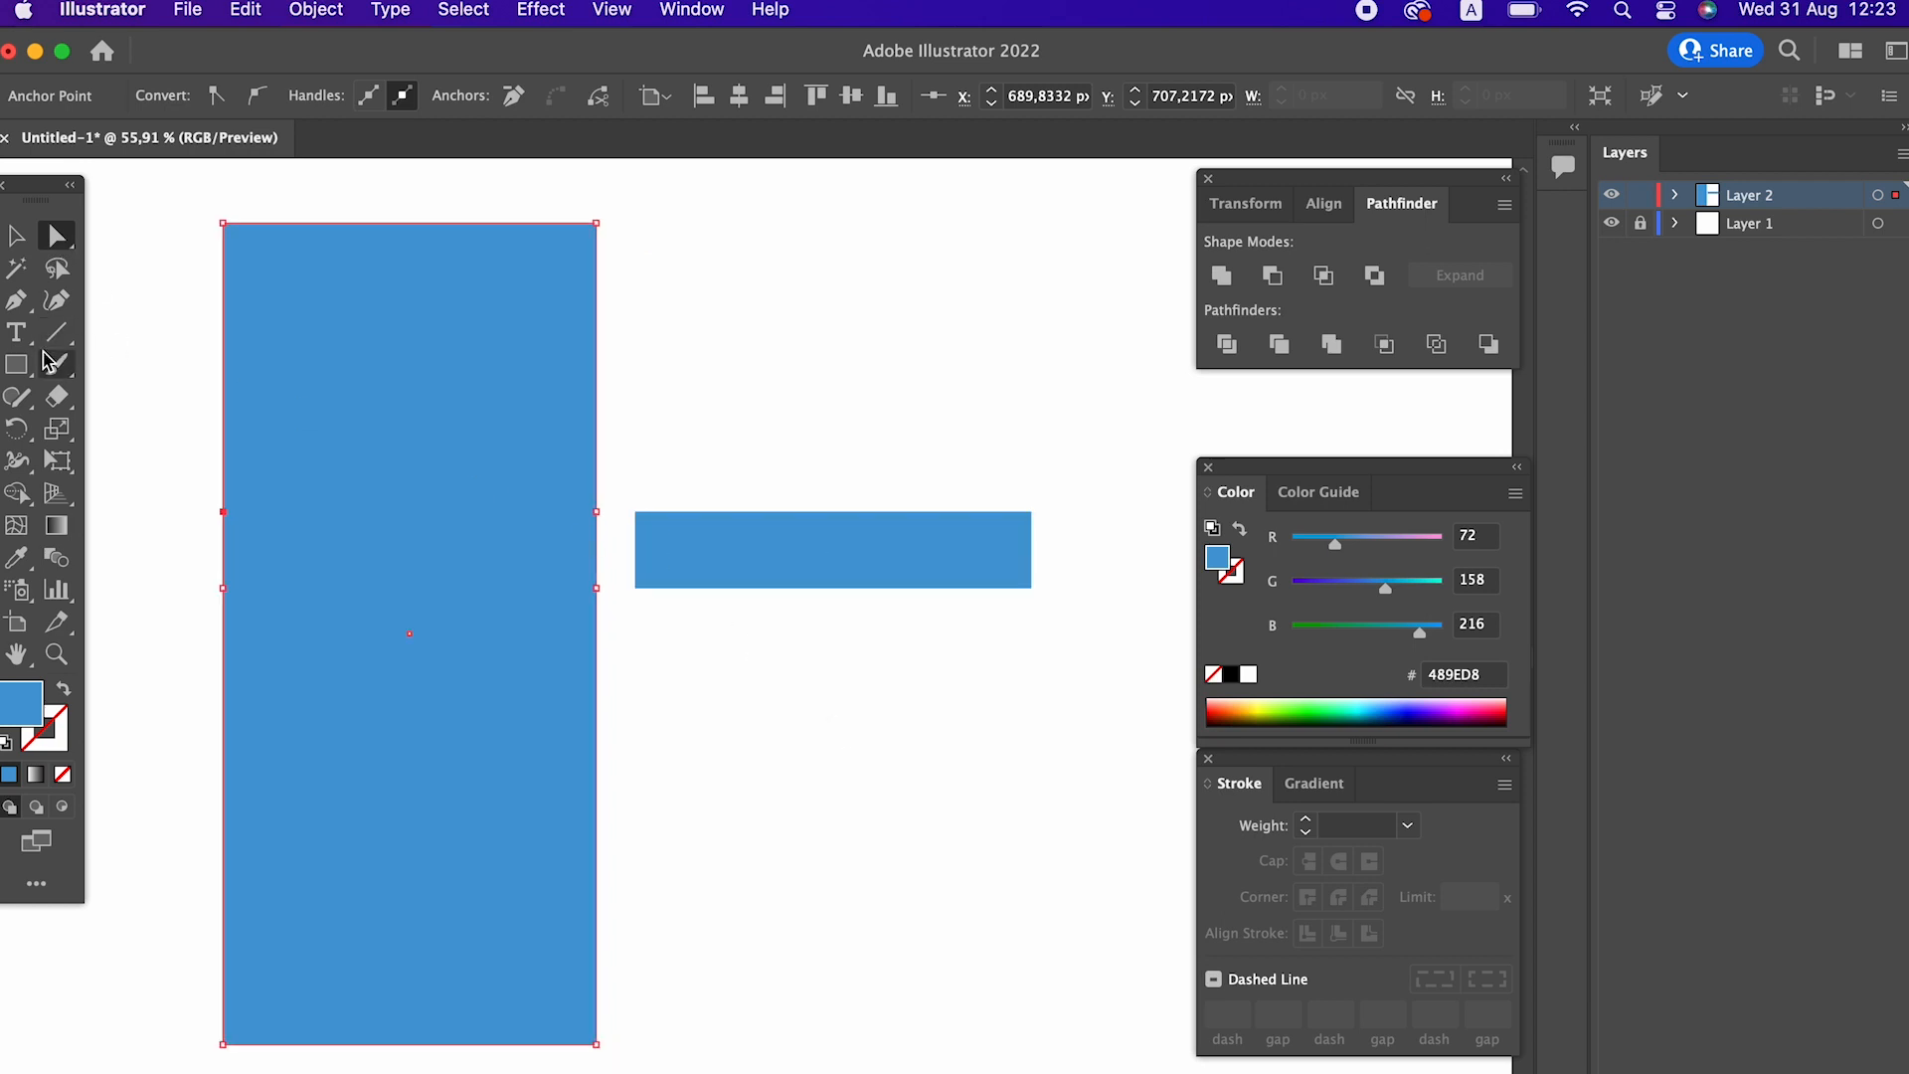
{"action": "left_click_drag", "start_coordinate": [735, 424], "coordinate": [1156, 672]}
{"action": "left_click_drag", "start_coordinate": [945, 673], "coordinate": [938, 633]}
Add anchor points on both sides of the tall rectangle, level with the larger guide rectangle's upper and lower edges.
{"action": "left_click", "coordinate": [441, 391]}
{"action": "left_click", "coordinate": [16, 299]}
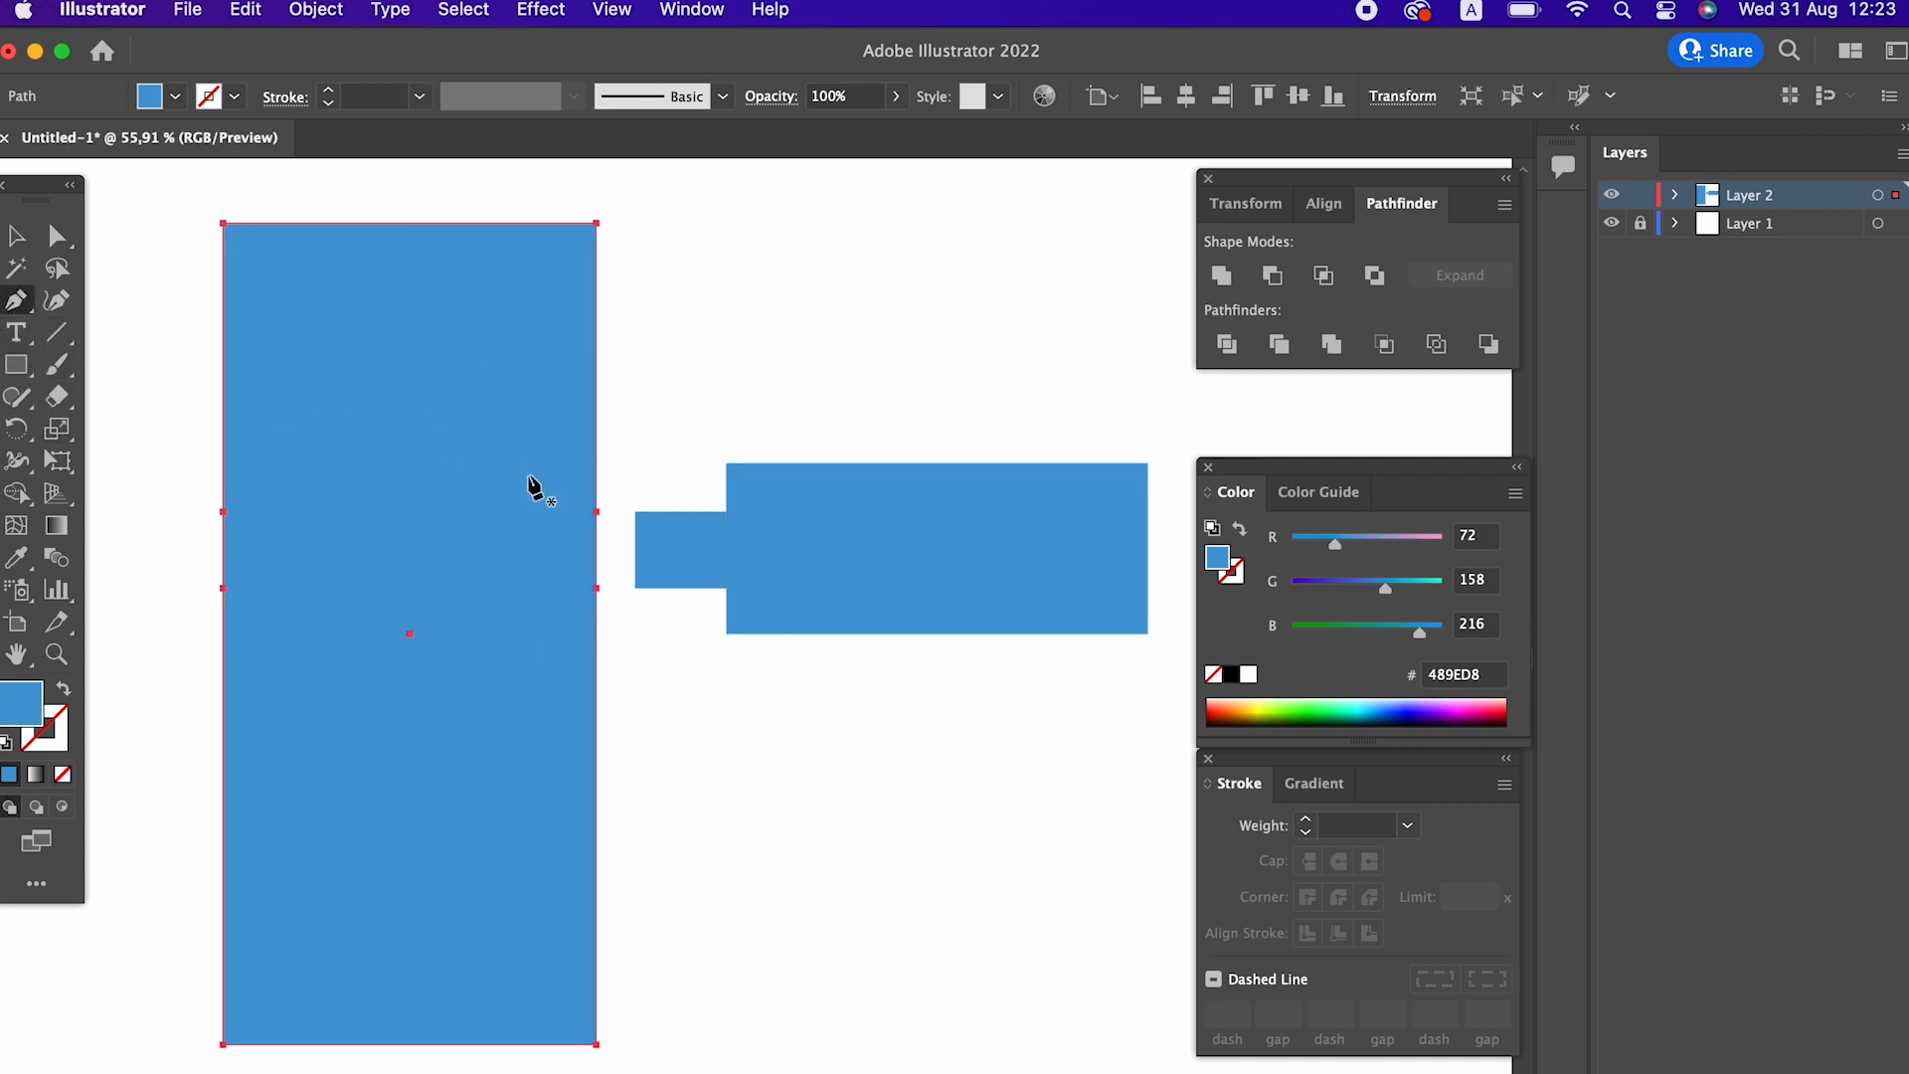
{"action": "left_click", "coordinate": [596, 463]}
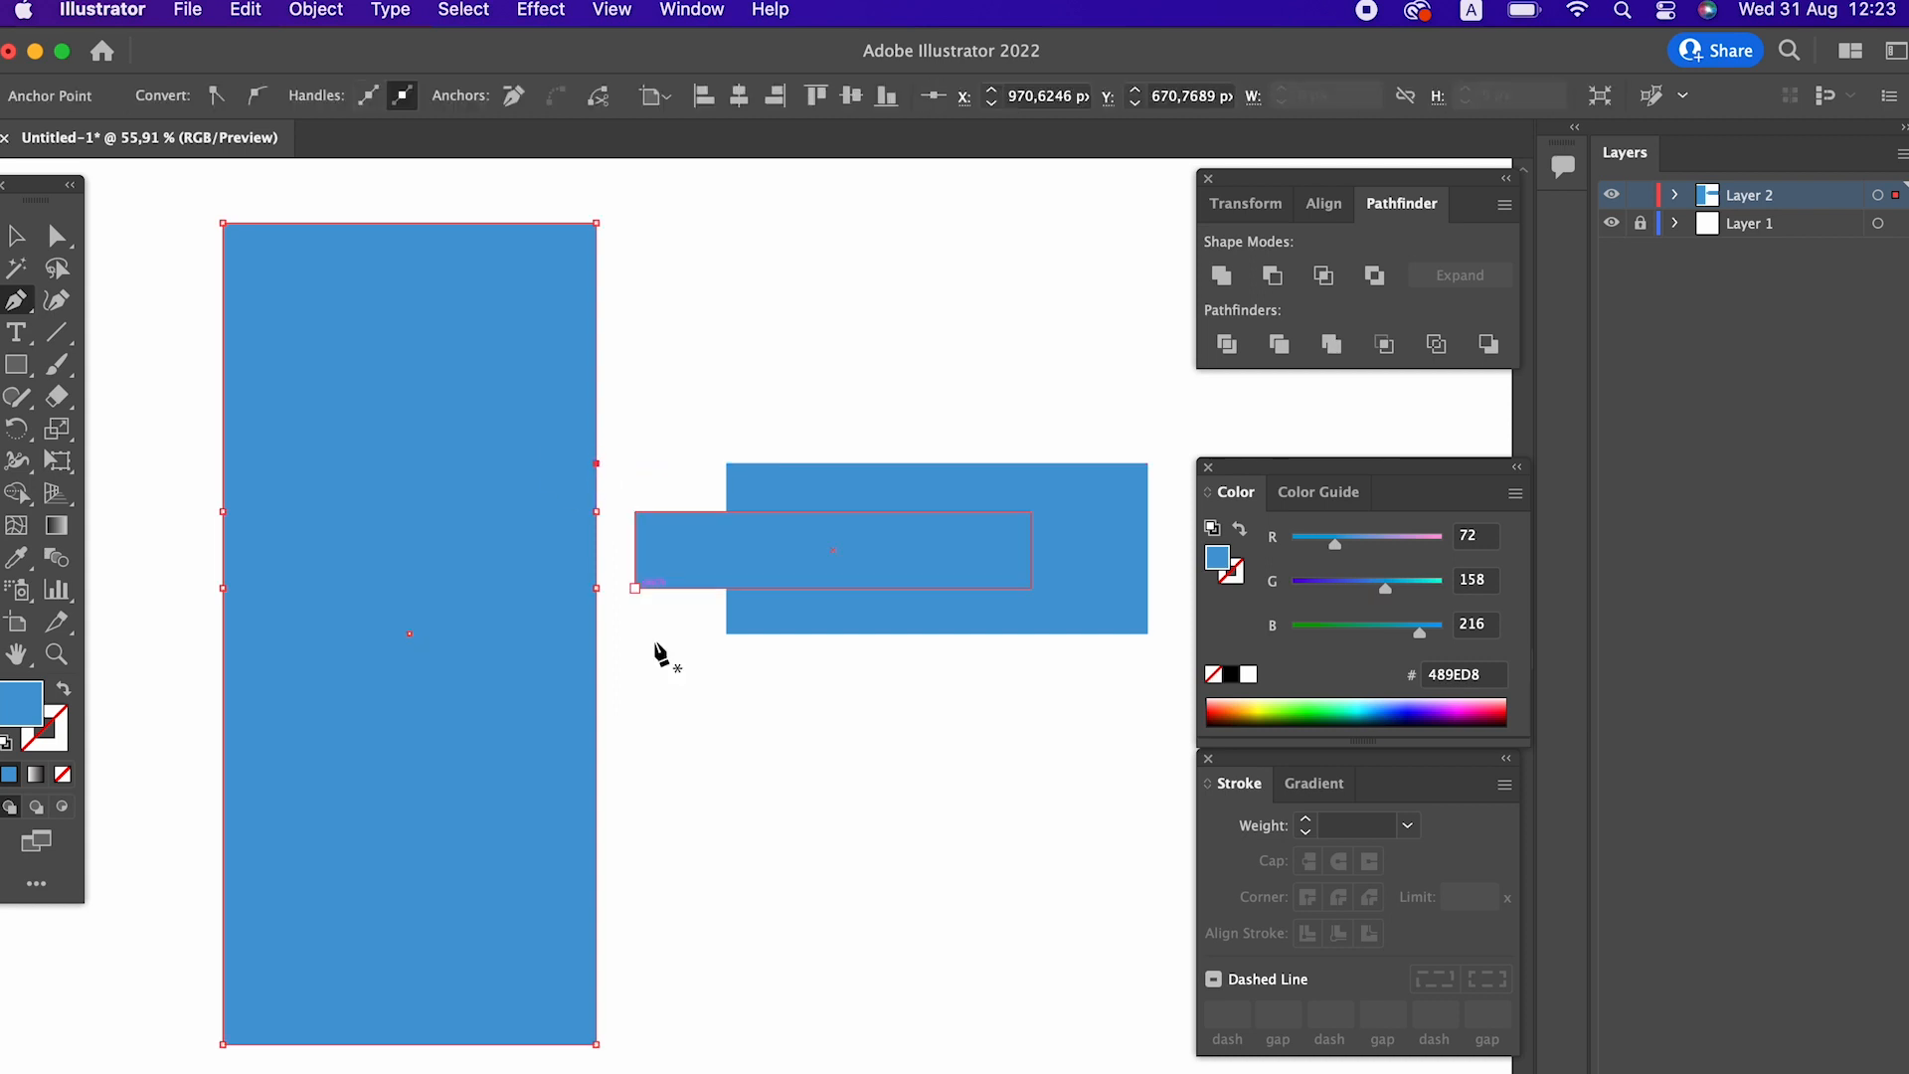
{"action": "left_click", "coordinate": [596, 637]}
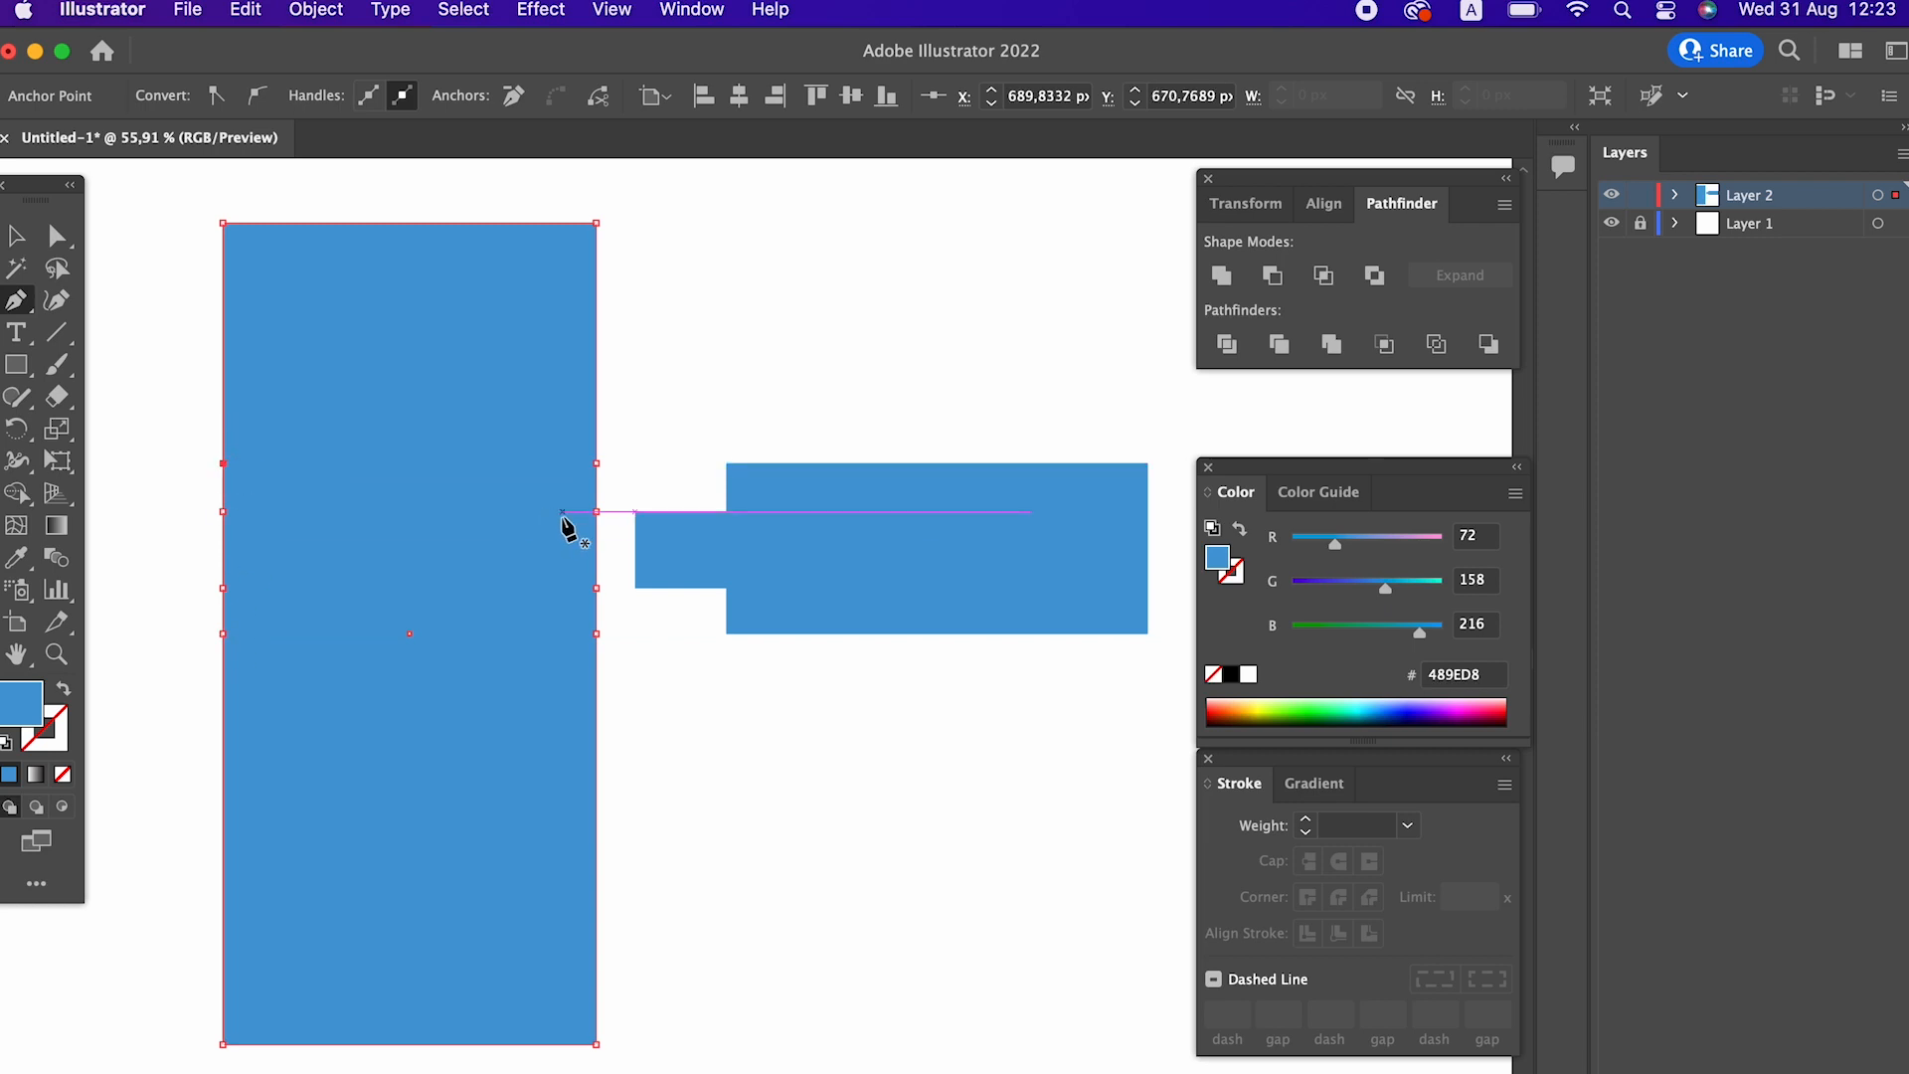
Draw a slightly narrower, centered guide rectangle above the tall rectangle to mark the waist width.
{"action": "scroll", "coordinate": [569, 532], "scroll_direction": "up", "scroll_amount": 3}
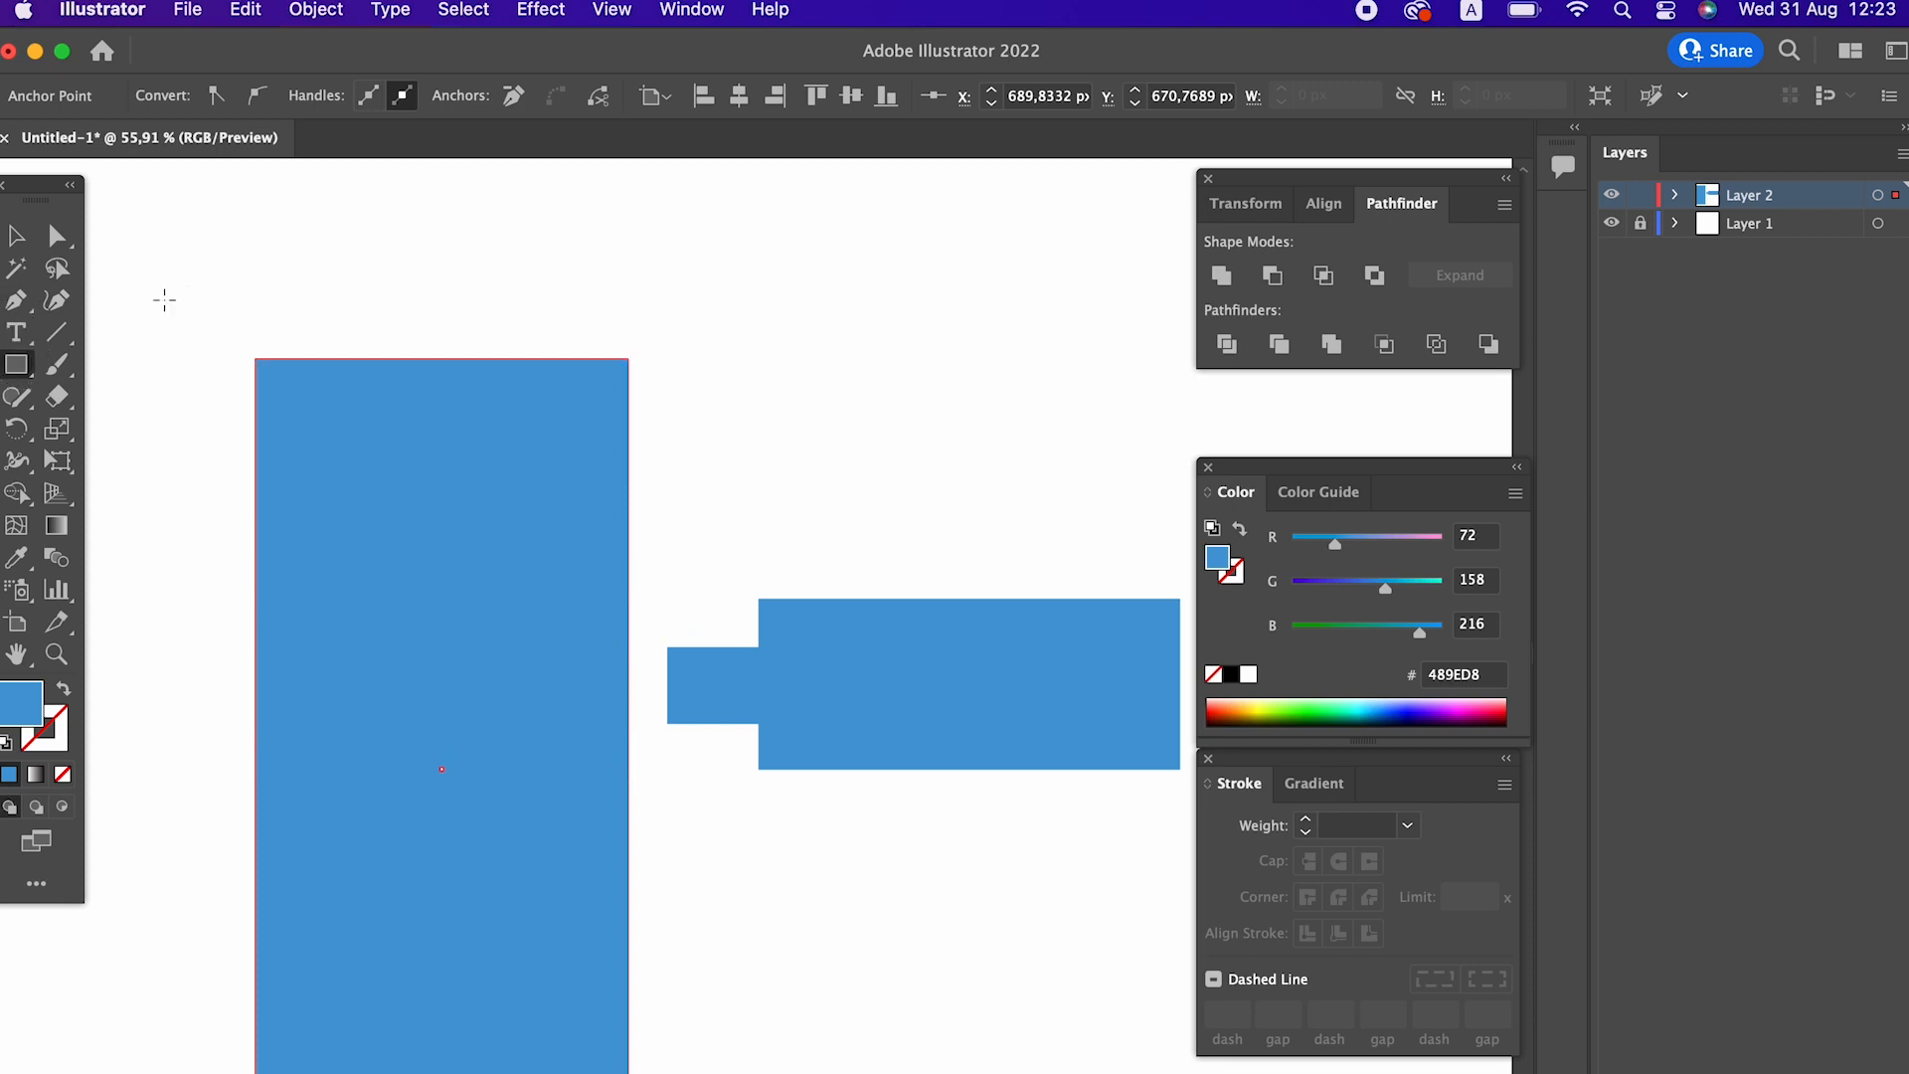
{"action": "mouse_move", "coordinate": [291, 277]}
{"action": "left_mouse_down"}
{"action": "mouse_move", "coordinate": [549, 183]}
{"action": "mouse_move", "coordinate": [601, 269]}
{"action": "left_mouse_up"}
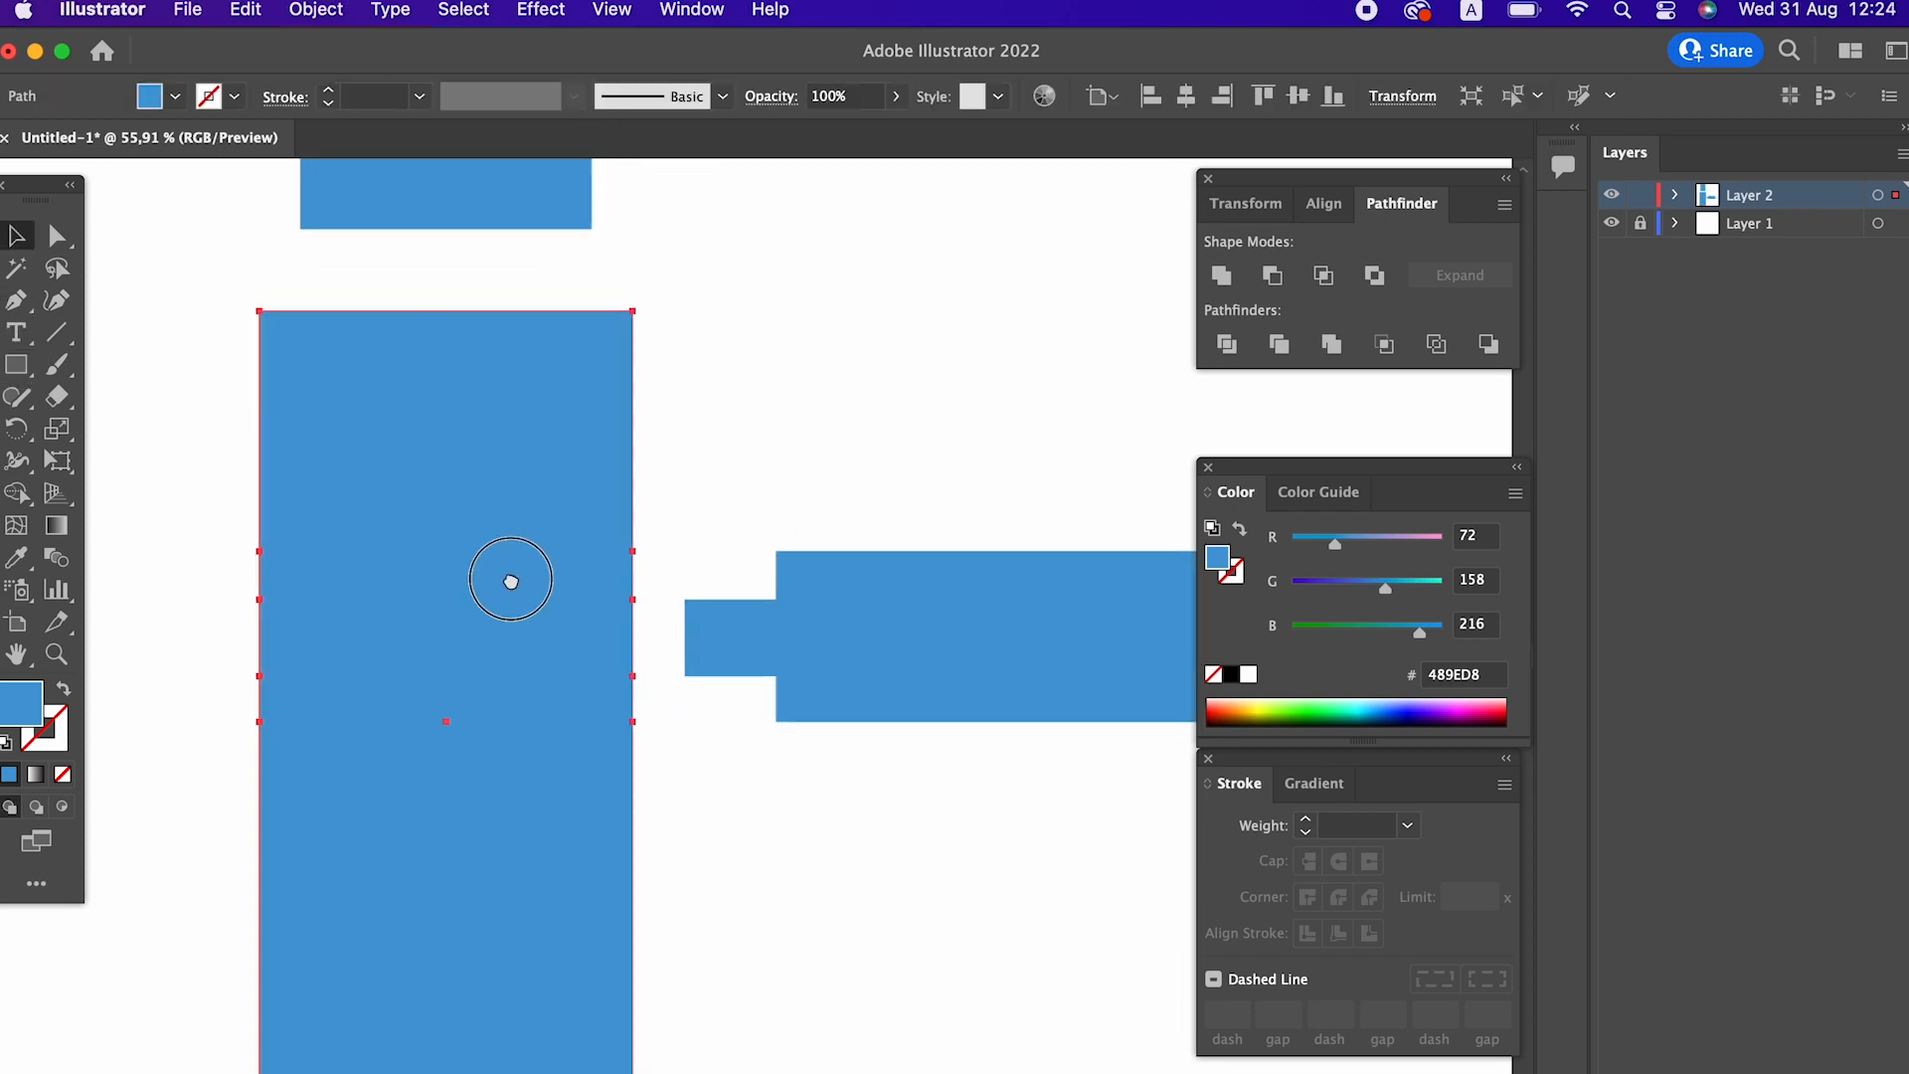
{"action": "scroll", "coordinate": [511, 582], "scroll_direction": "up", "scroll_amount": 1}
Move the two middle anchor points on each side inward to the upper guide's edges, forming a symmetrical waist.
{"action": "key", "text": "a"}
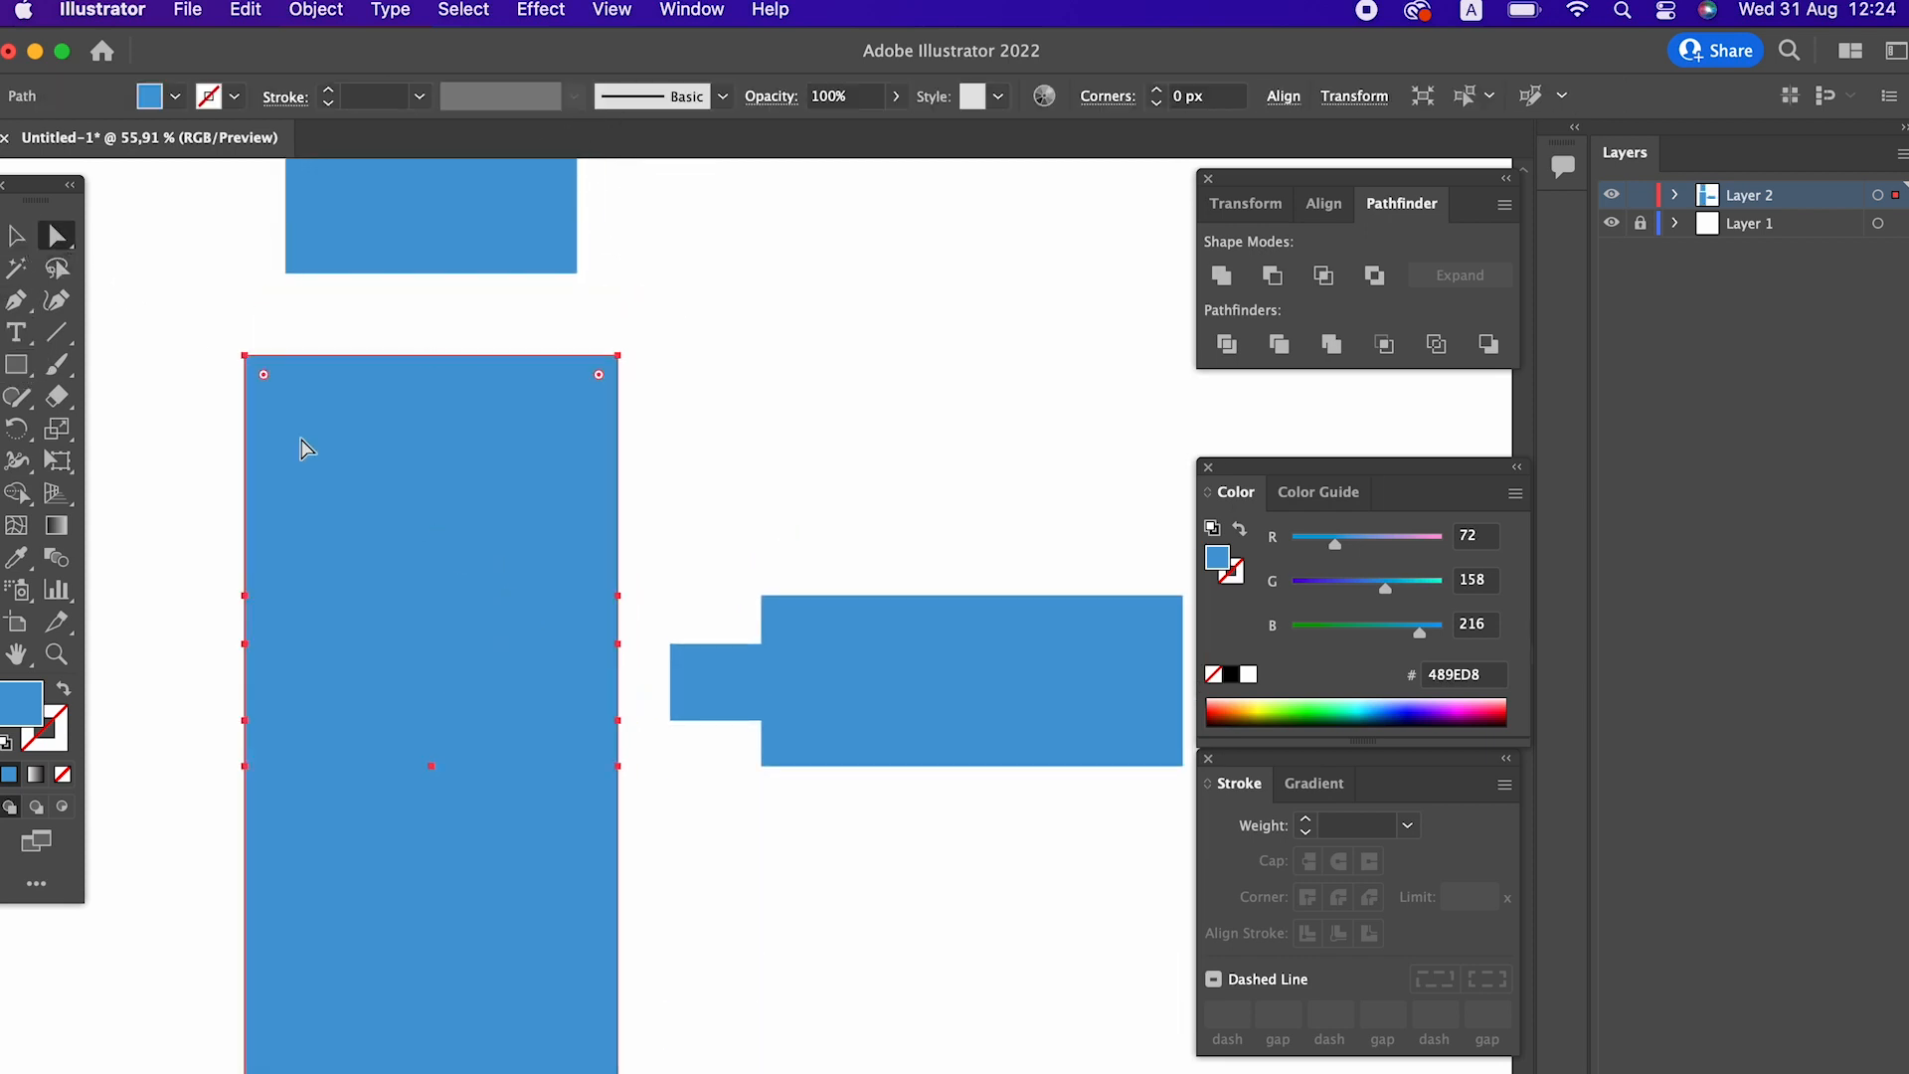
{"action": "left_click", "coordinate": [616, 718]}
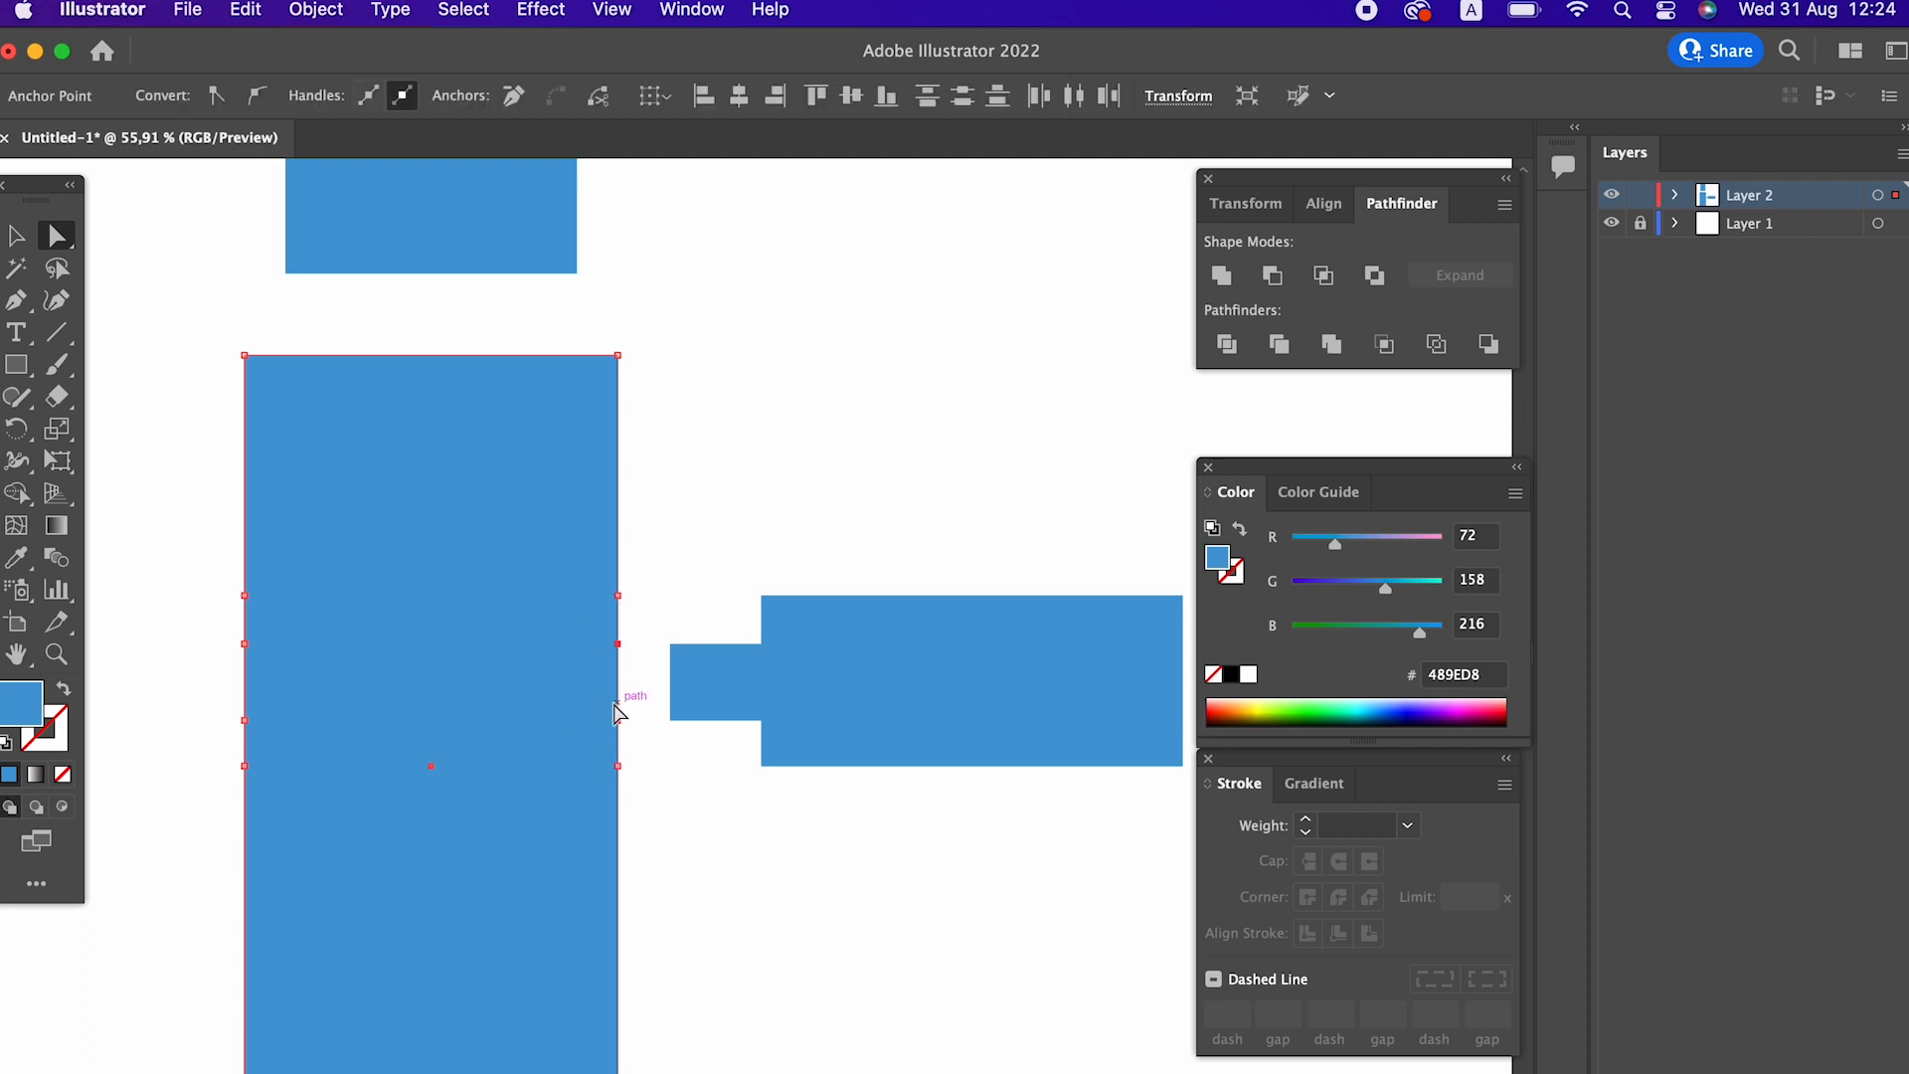
{"action": "left_click_drag", "start_coordinate": [618, 699], "coordinate": [579, 682]}
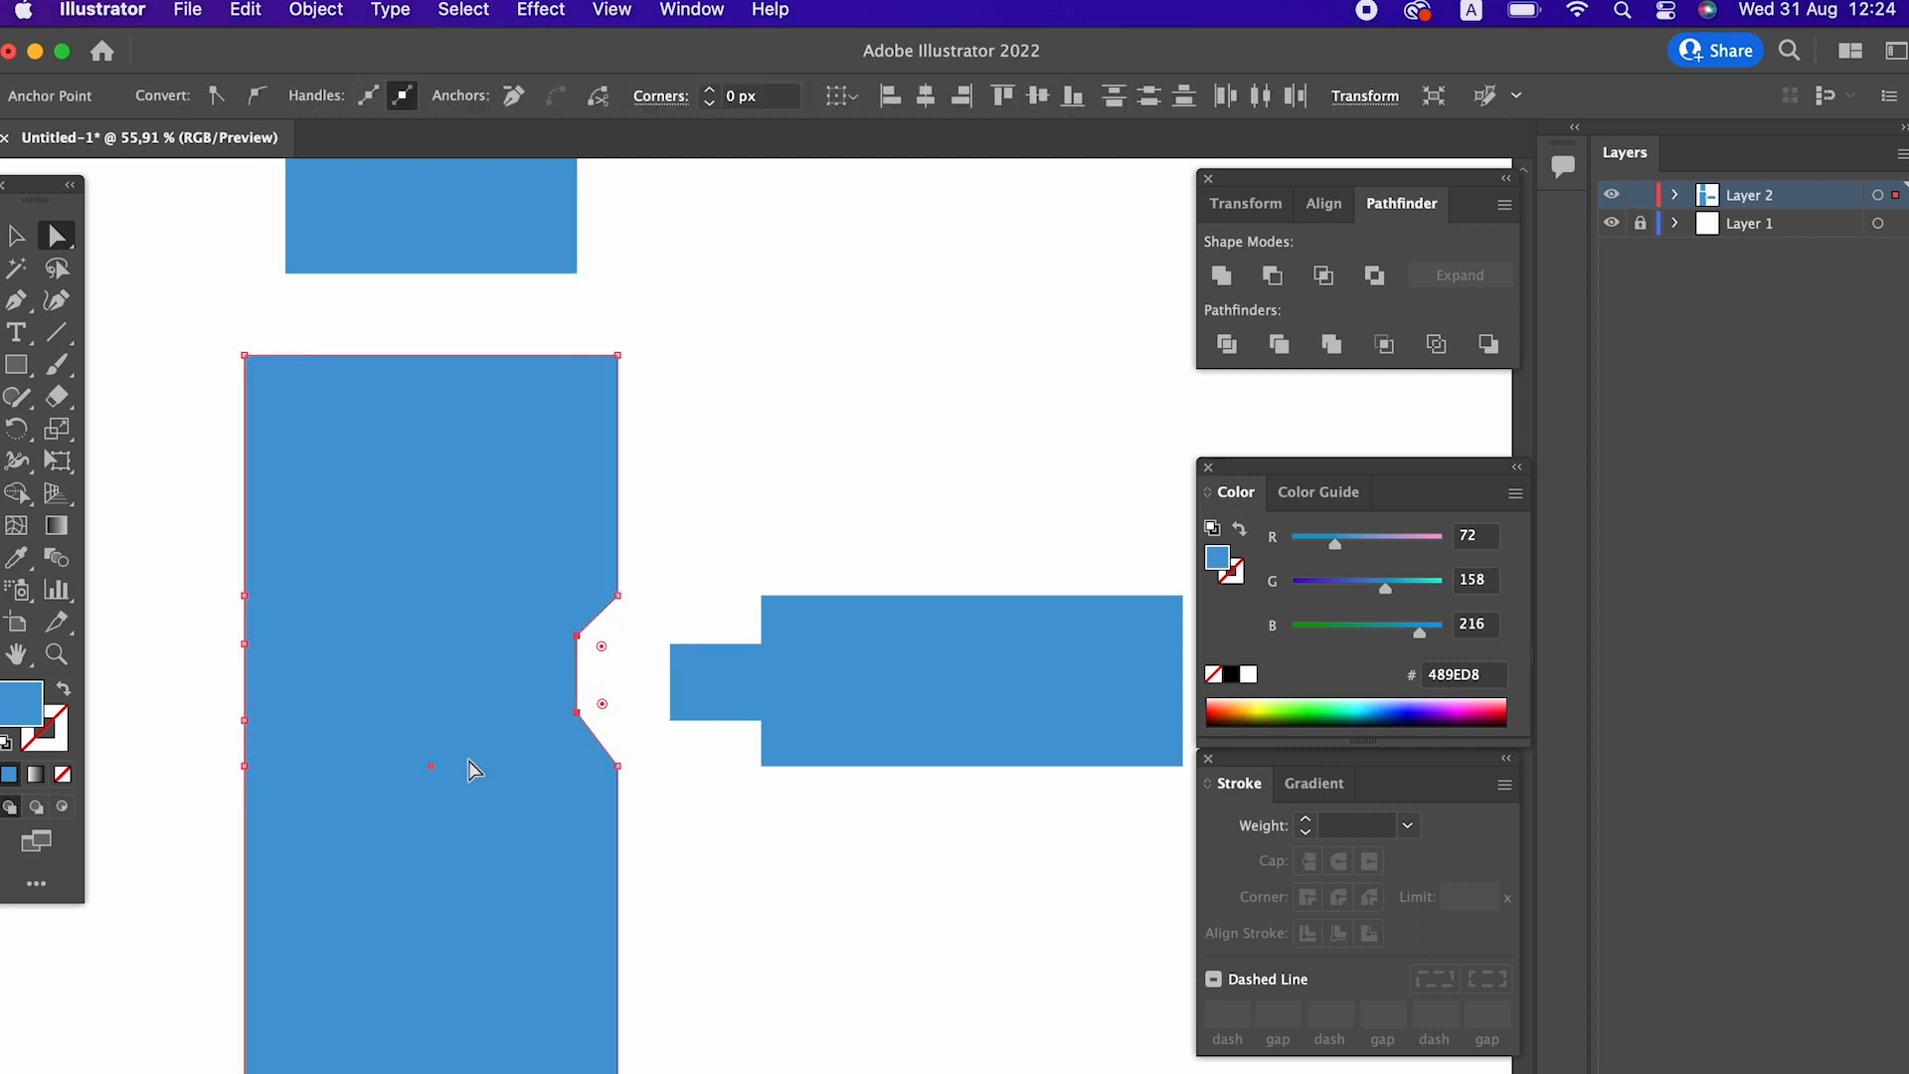
{"action": "left_click_drag", "start_coordinate": [213, 733], "coordinate": [288, 682]}
{"action": "left_click", "coordinate": [637, 860]}
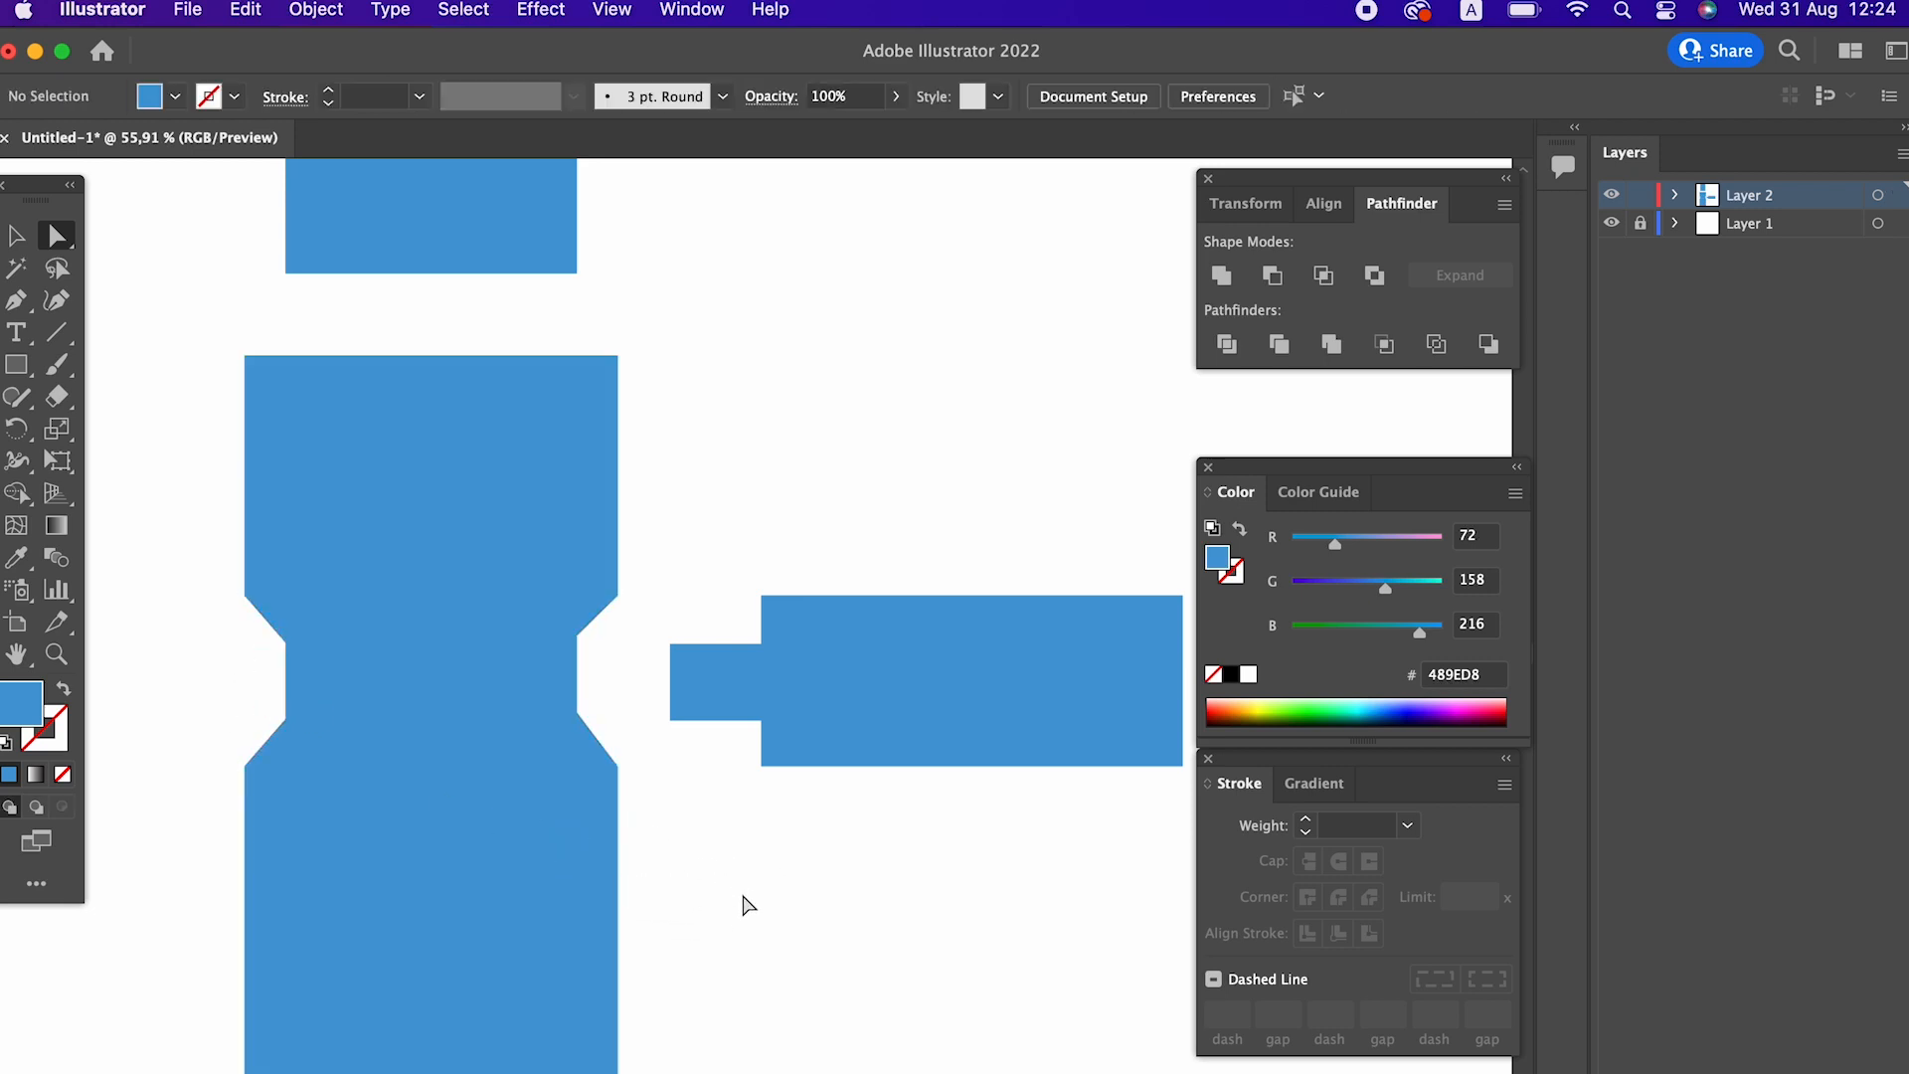
Round the corners of the waist indentations on both sides into smooth curves.
{"action": "scroll", "coordinate": [726, 900], "scroll_direction": "down", "scroll_amount": 3}
{"action": "left_click_drag", "start_coordinate": [637, 898], "coordinate": [1164, 771]}
{"action": "left_click", "coordinate": [828, 553]}
{"action": "left_click_drag", "start_coordinate": [831, 554], "coordinate": [721, 504]}
{"action": "left_click_drag", "start_coordinate": [751, 482], "coordinate": [814, 712]}
Delete the guide rectangles beside and above the bottle body.
{"action": "left_click", "coordinate": [20, 236]}
{"action": "key", "text": "Delete"}
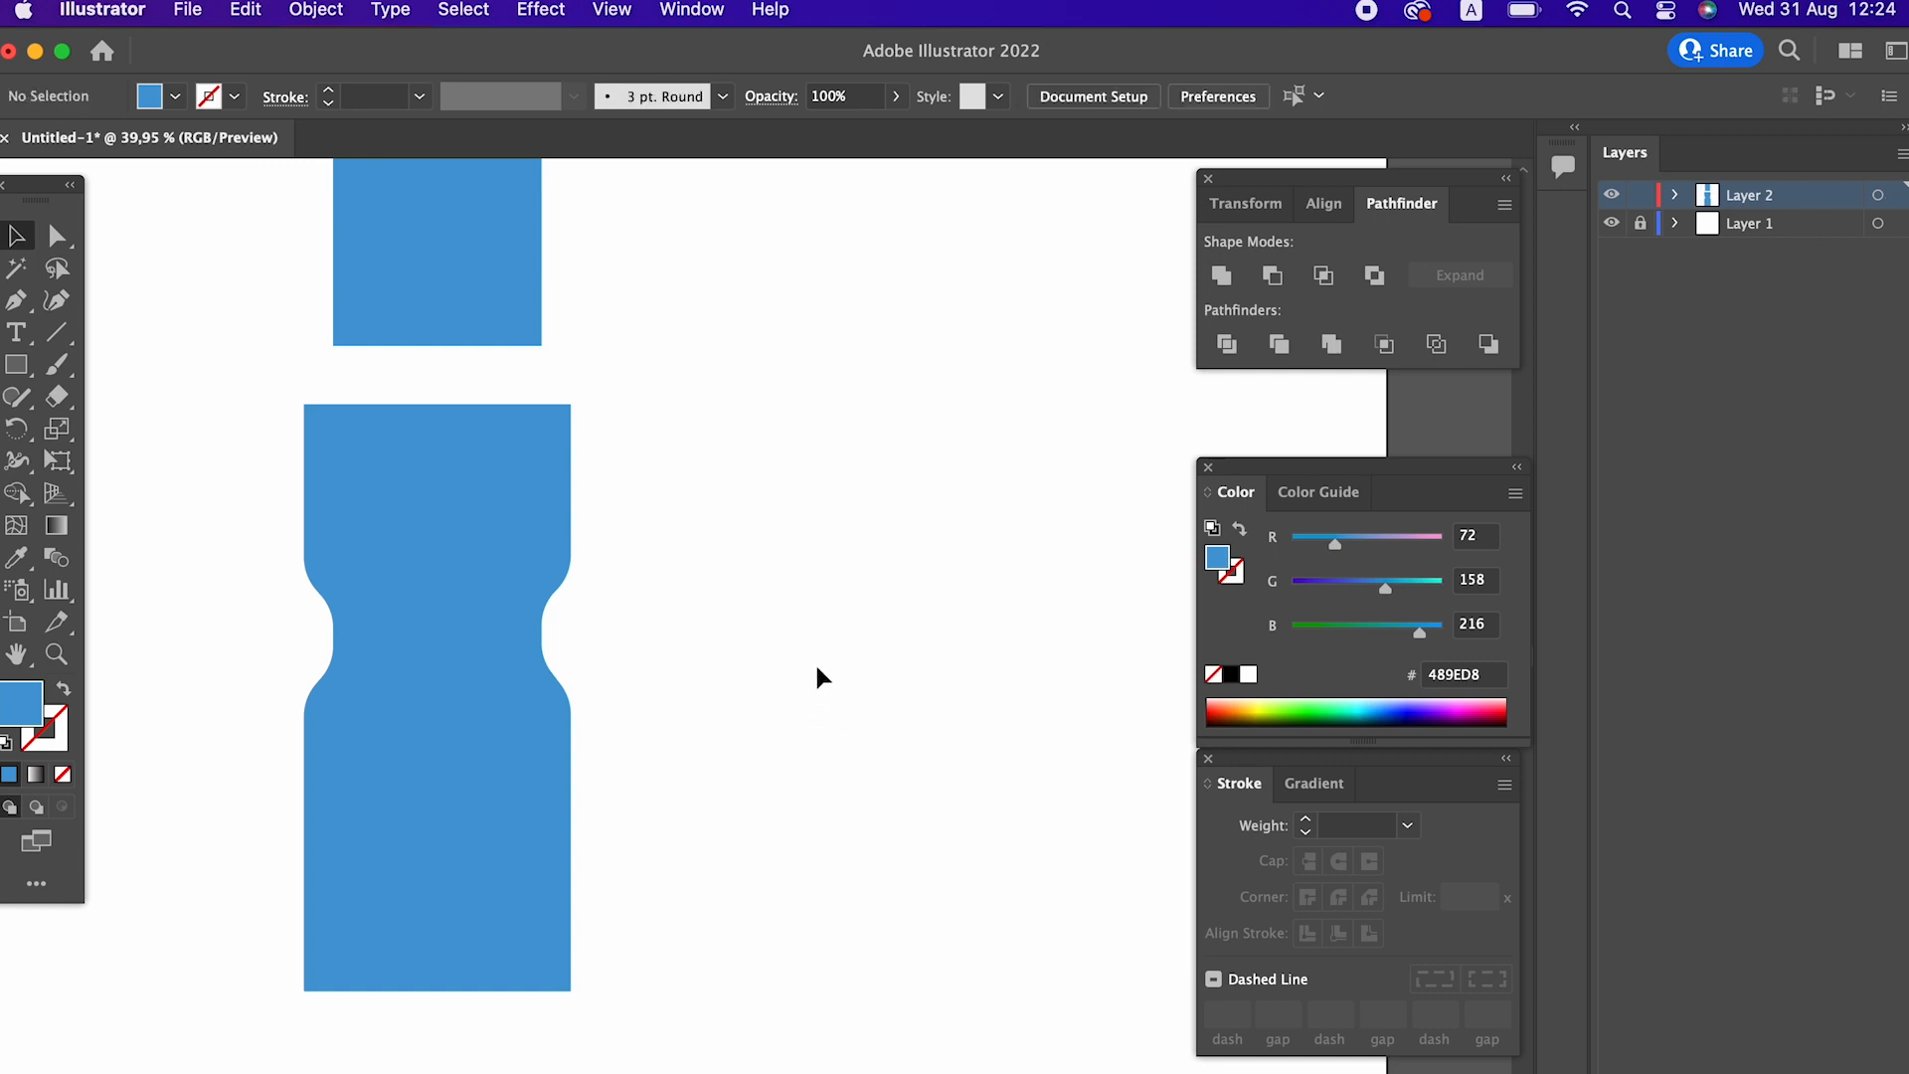
{"action": "left_click", "coordinate": [537, 298]}
{"action": "key", "text": "Delete"}
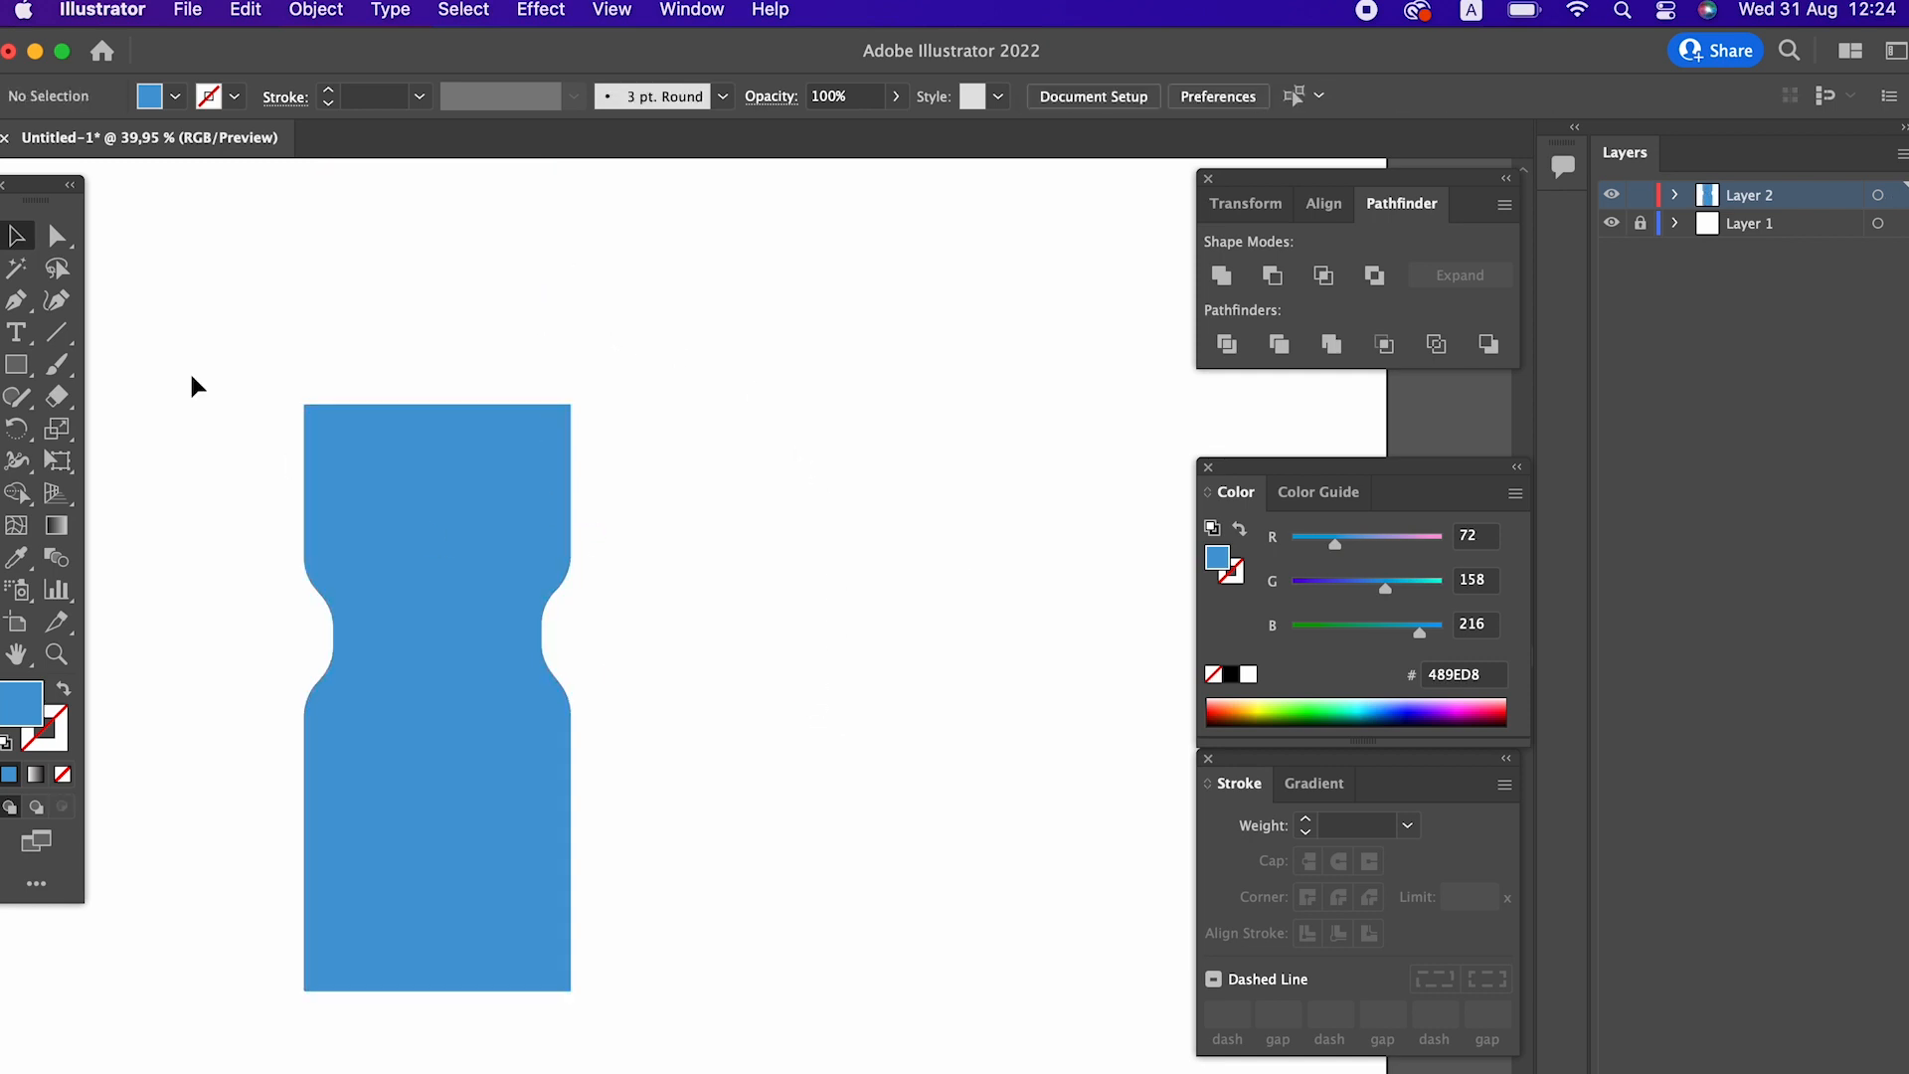
Round the body's top corners to about 140 px to form a dome, and its bottom corners to about 42 px.
{"action": "left_click", "coordinate": [50, 233]}
{"action": "left_click_drag", "start_coordinate": [474, 393], "coordinate": [299, 386]}
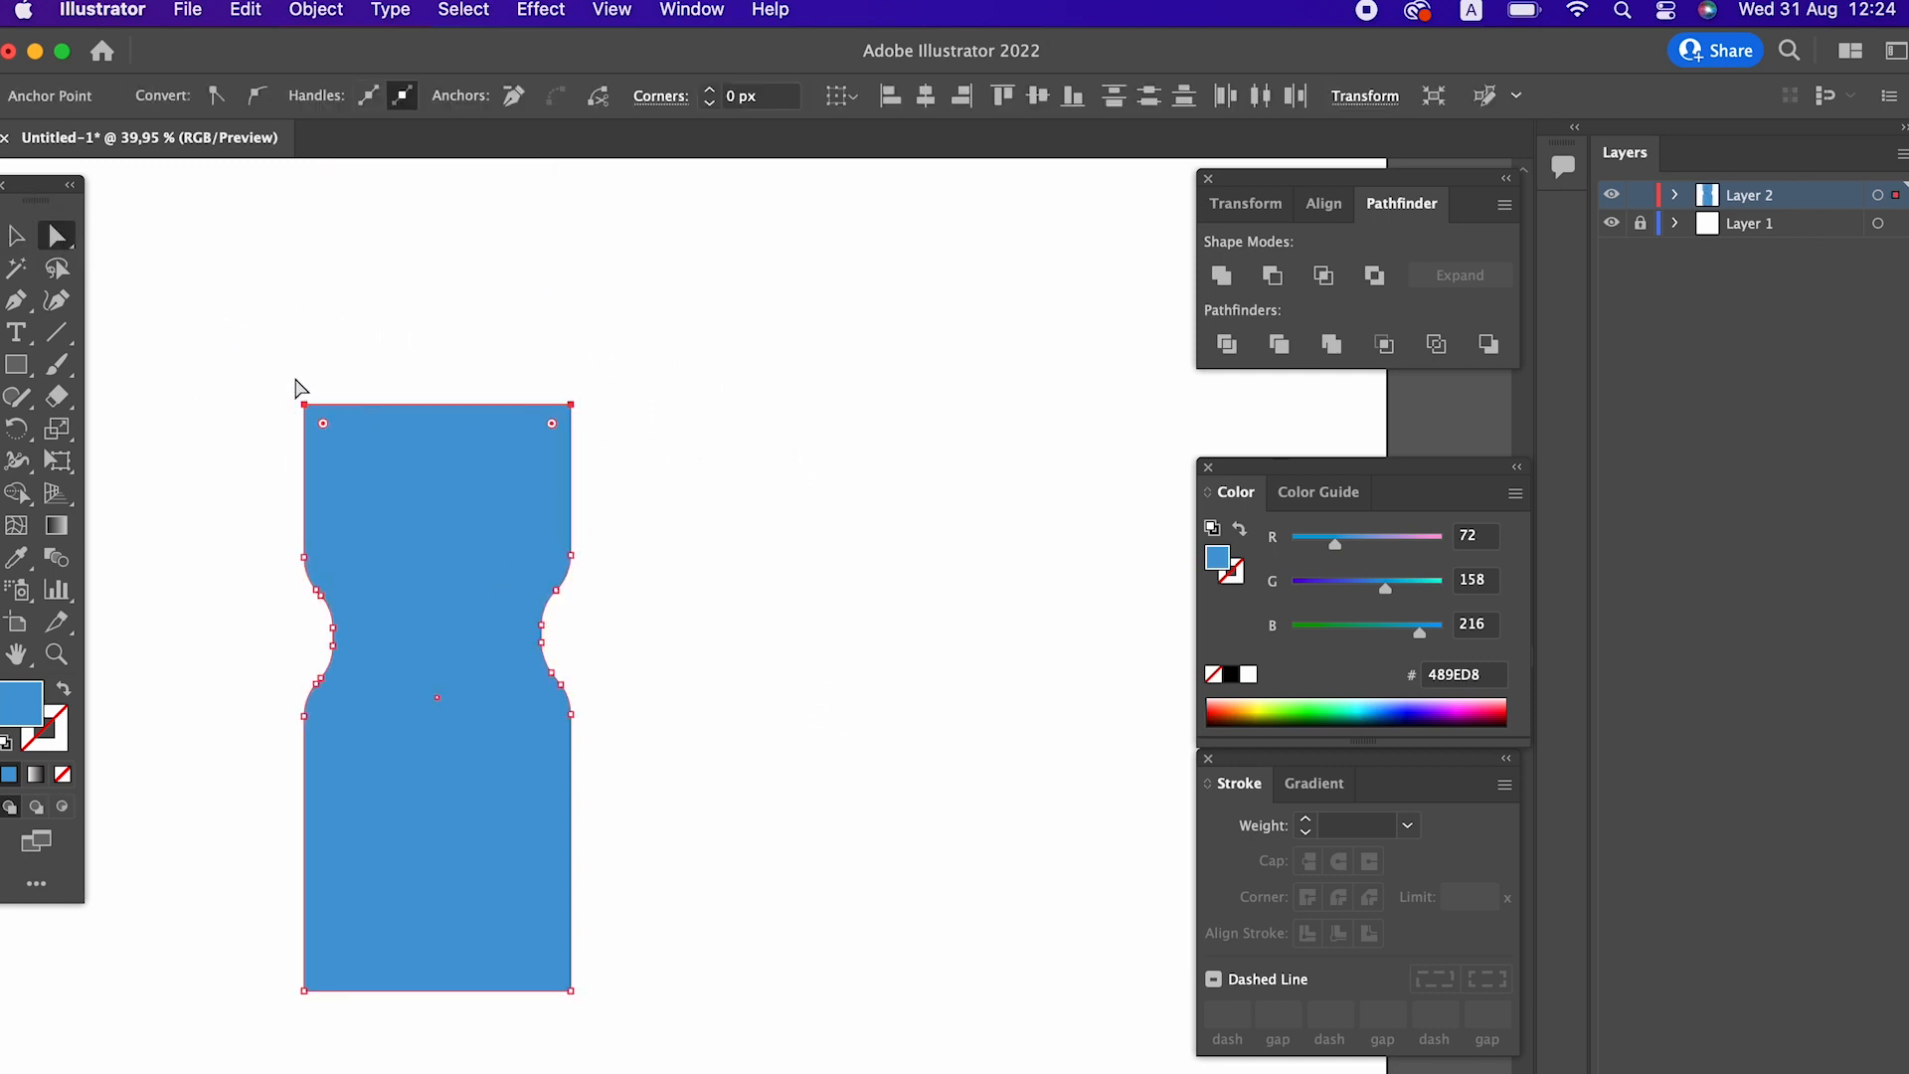
{"action": "left_click", "coordinate": [341, 429]}
{"action": "left_click_drag", "start_coordinate": [703, 469], "coordinate": [170, 384]}
{"action": "left_click_drag", "start_coordinate": [323, 423], "coordinate": [367, 796]}
{"action": "left_click_drag", "start_coordinate": [443, 409], "coordinate": [439, 370]}
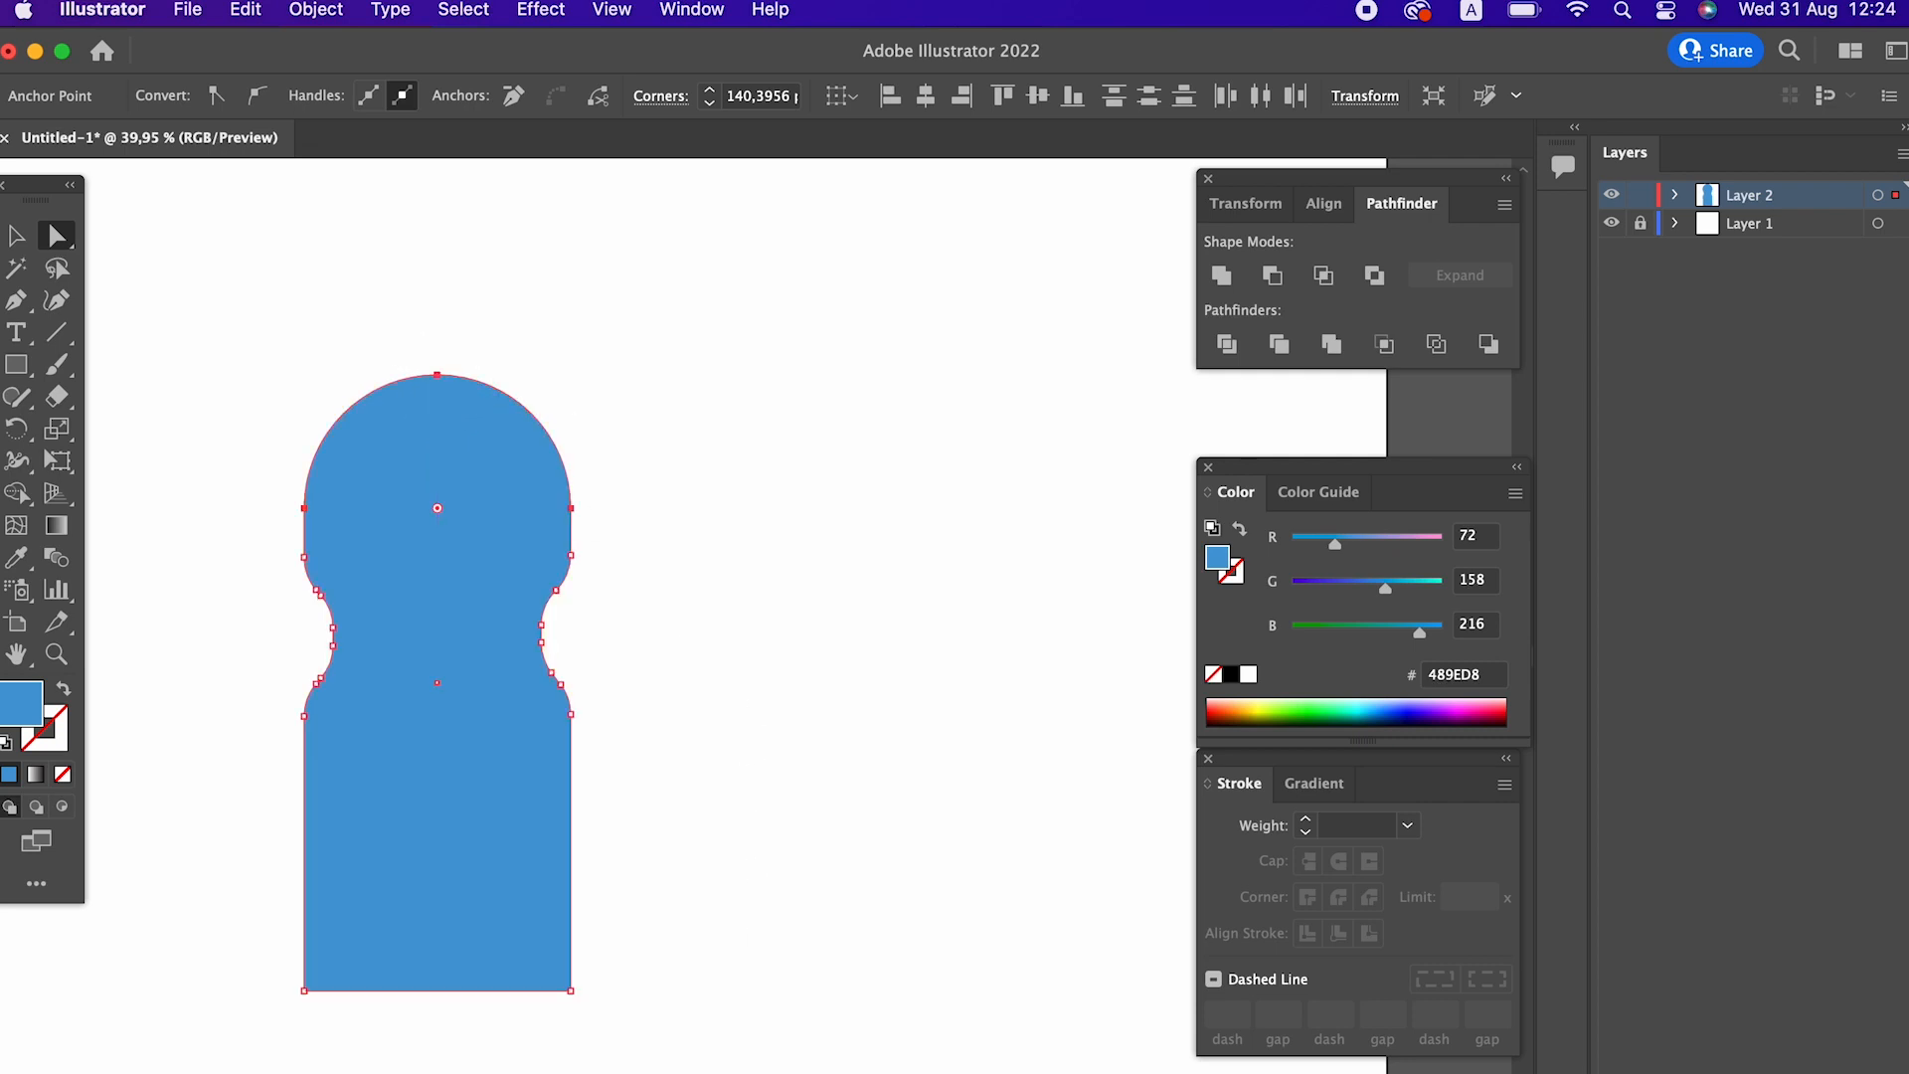
{"action": "left_click_drag", "start_coordinate": [673, 1060], "coordinate": [334, 952]}
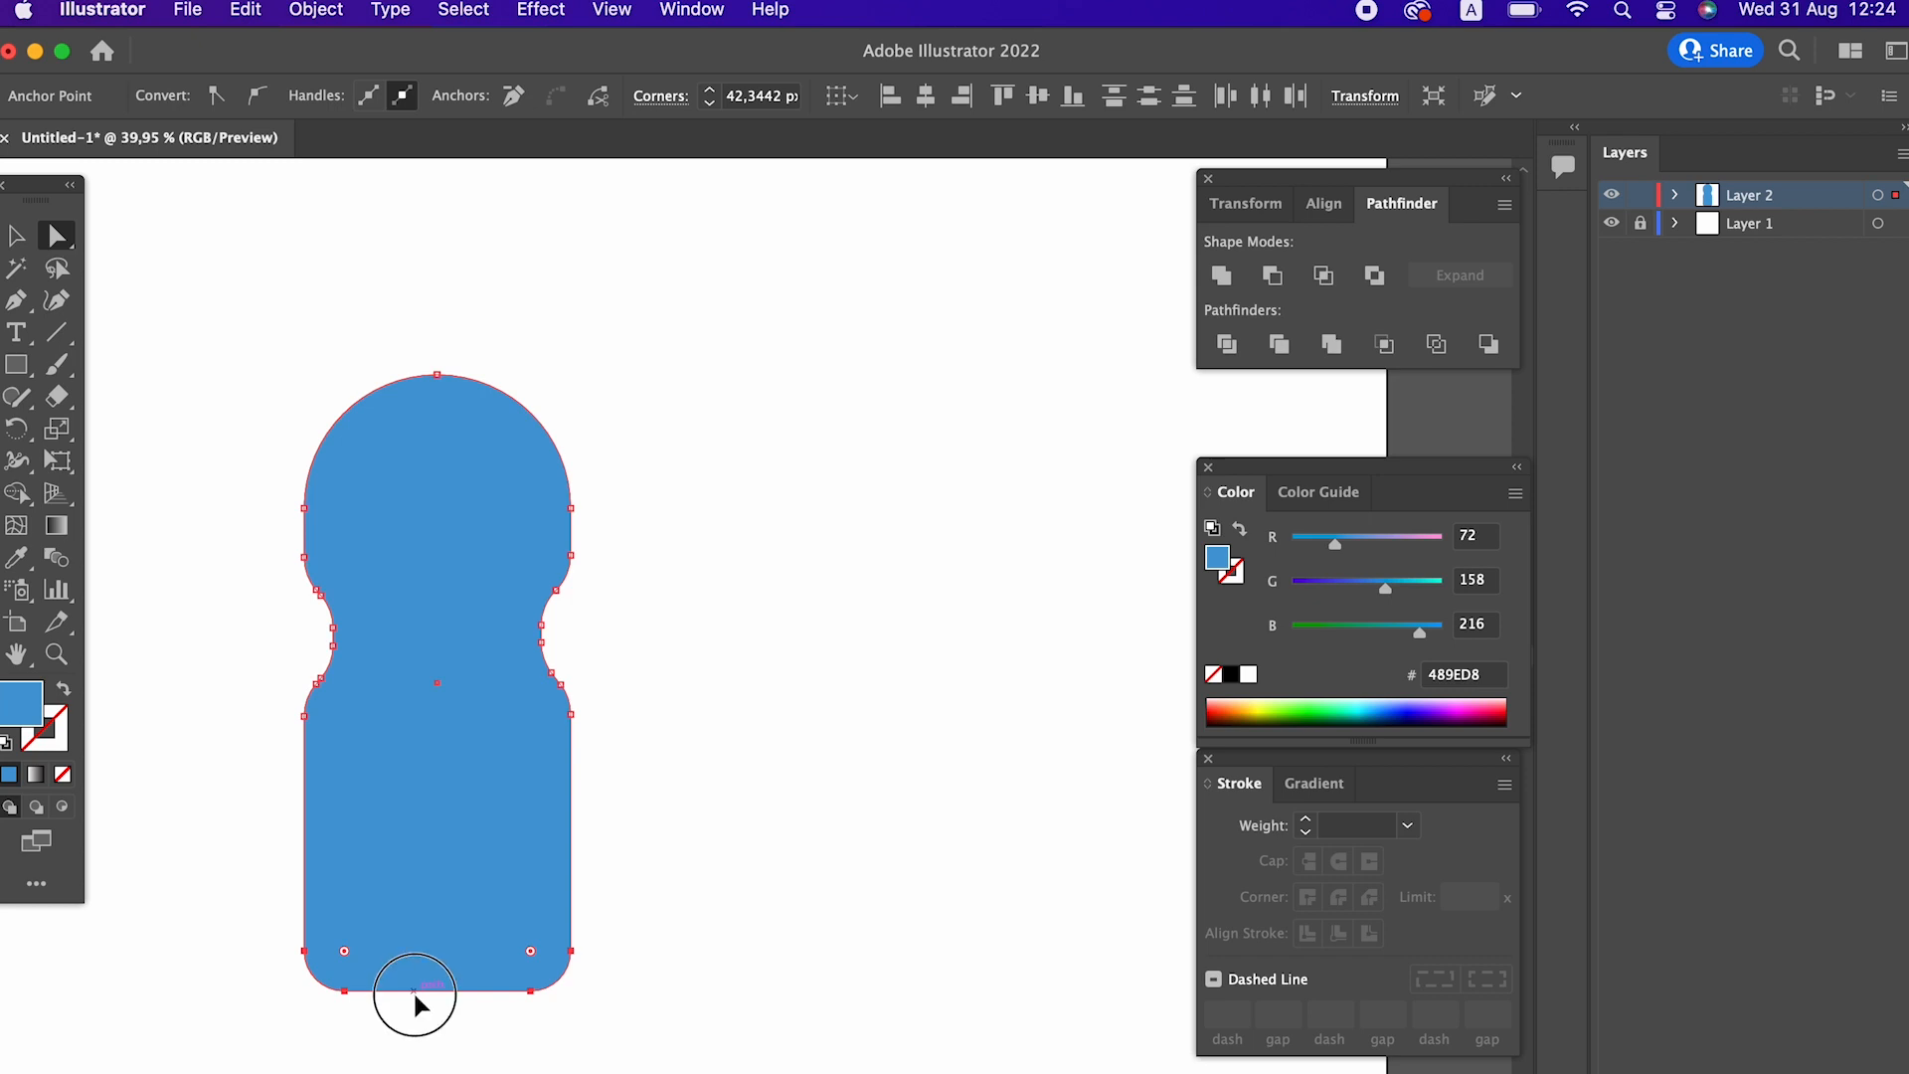
{"action": "left_click", "coordinate": [822, 908]}
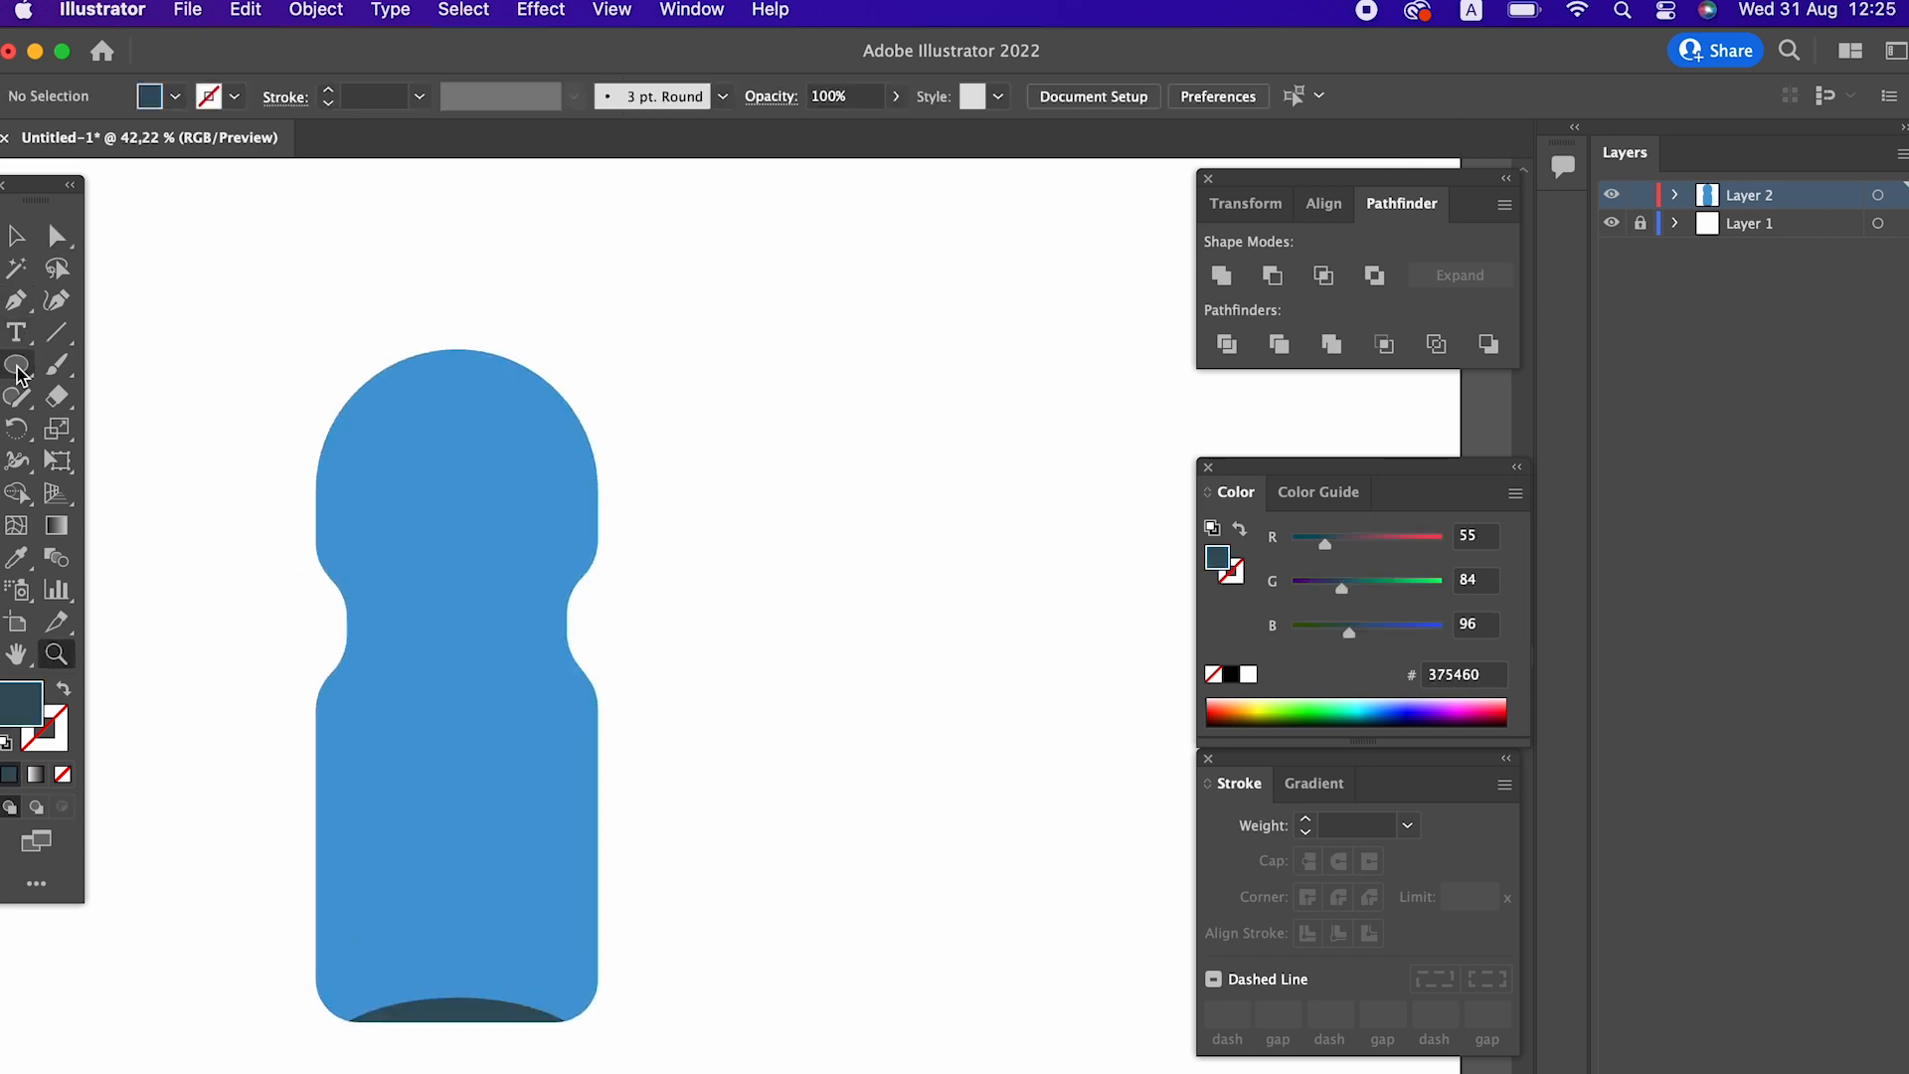
Draw a small upright neck rectangle overlapping the top of the dome and fill it with the body's blue.
{"action": "left_click_drag", "start_coordinate": [18, 374], "coordinate": [239, 362]}
{"action": "left_click_drag", "start_coordinate": [408, 261], "coordinate": [511, 408]}
{"action": "left_click", "coordinate": [16, 557]}
{"action": "left_click", "coordinate": [449, 1003]}
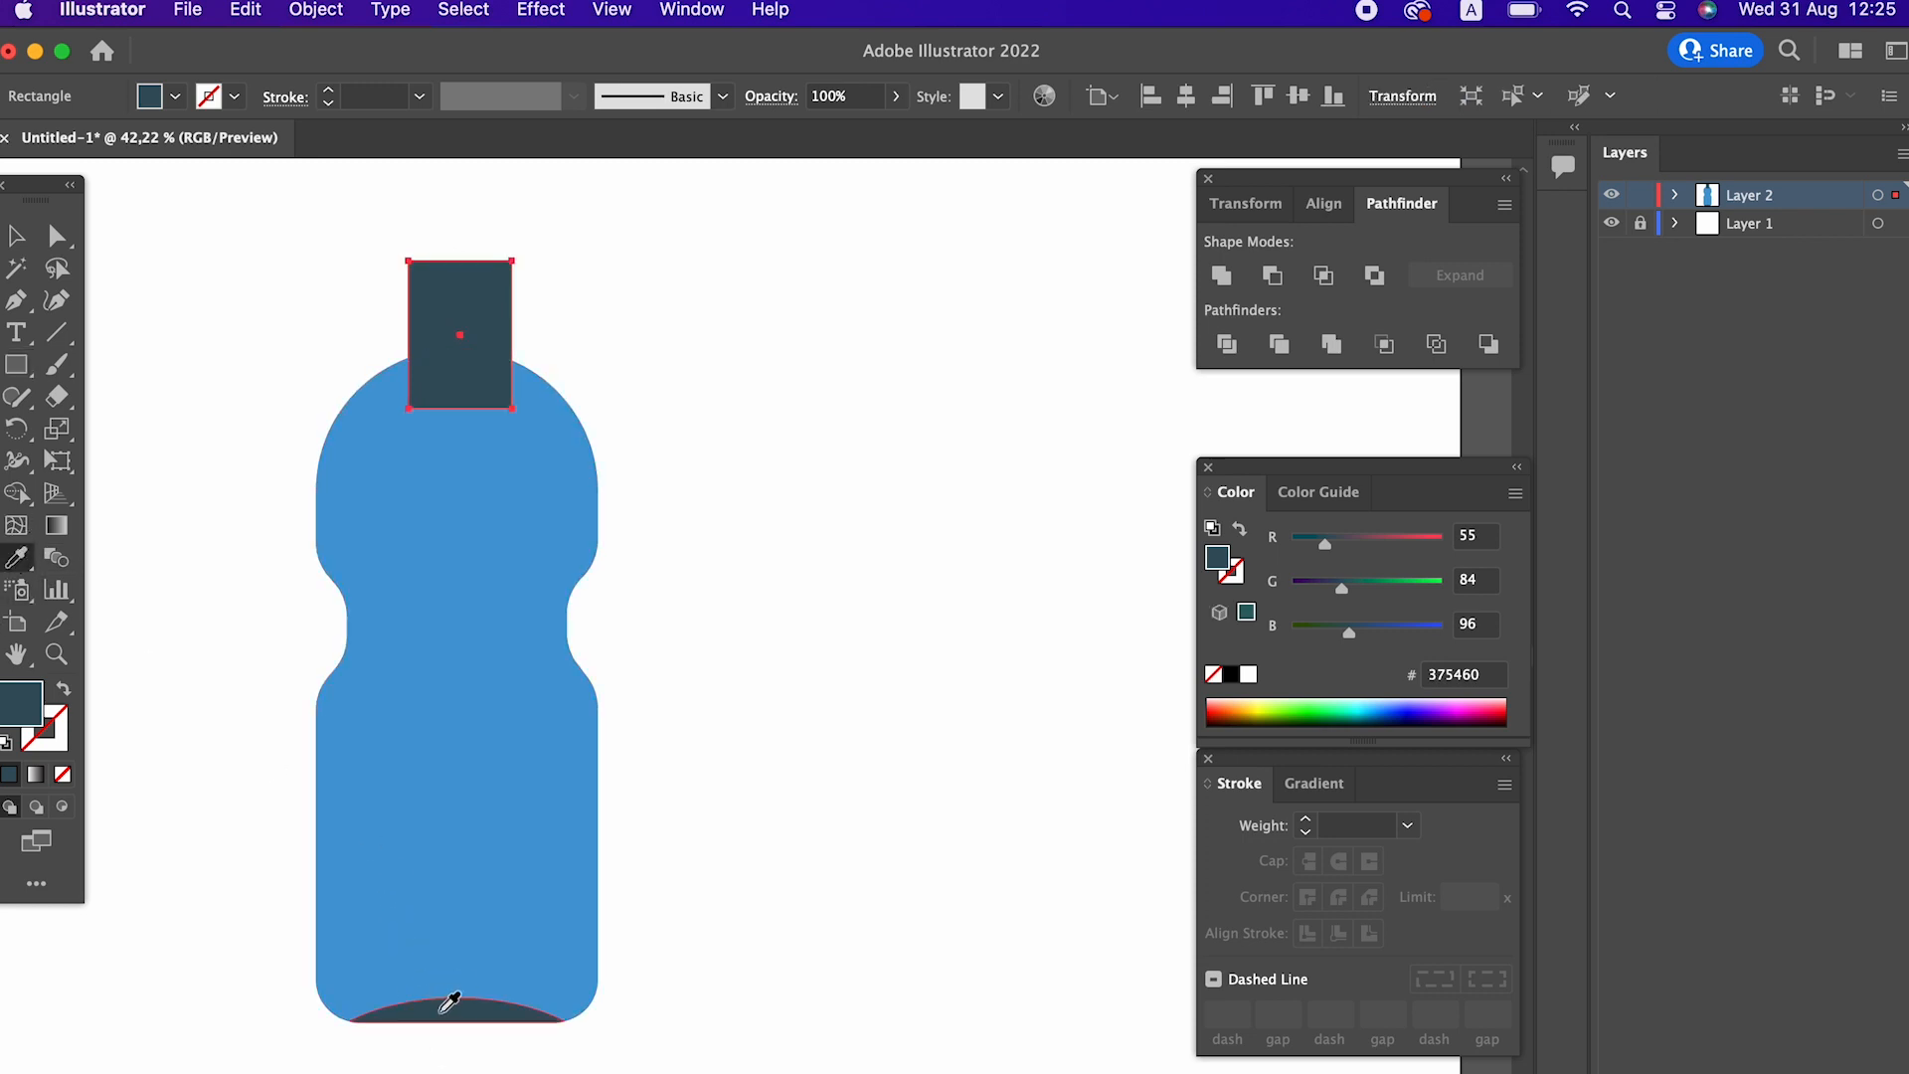
{"action": "left_click", "coordinate": [477, 725]}
Center the neck horizontally over the body and unite all the shapes into a single bottle silhouette.
{"action": "left_click", "coordinate": [16, 236]}
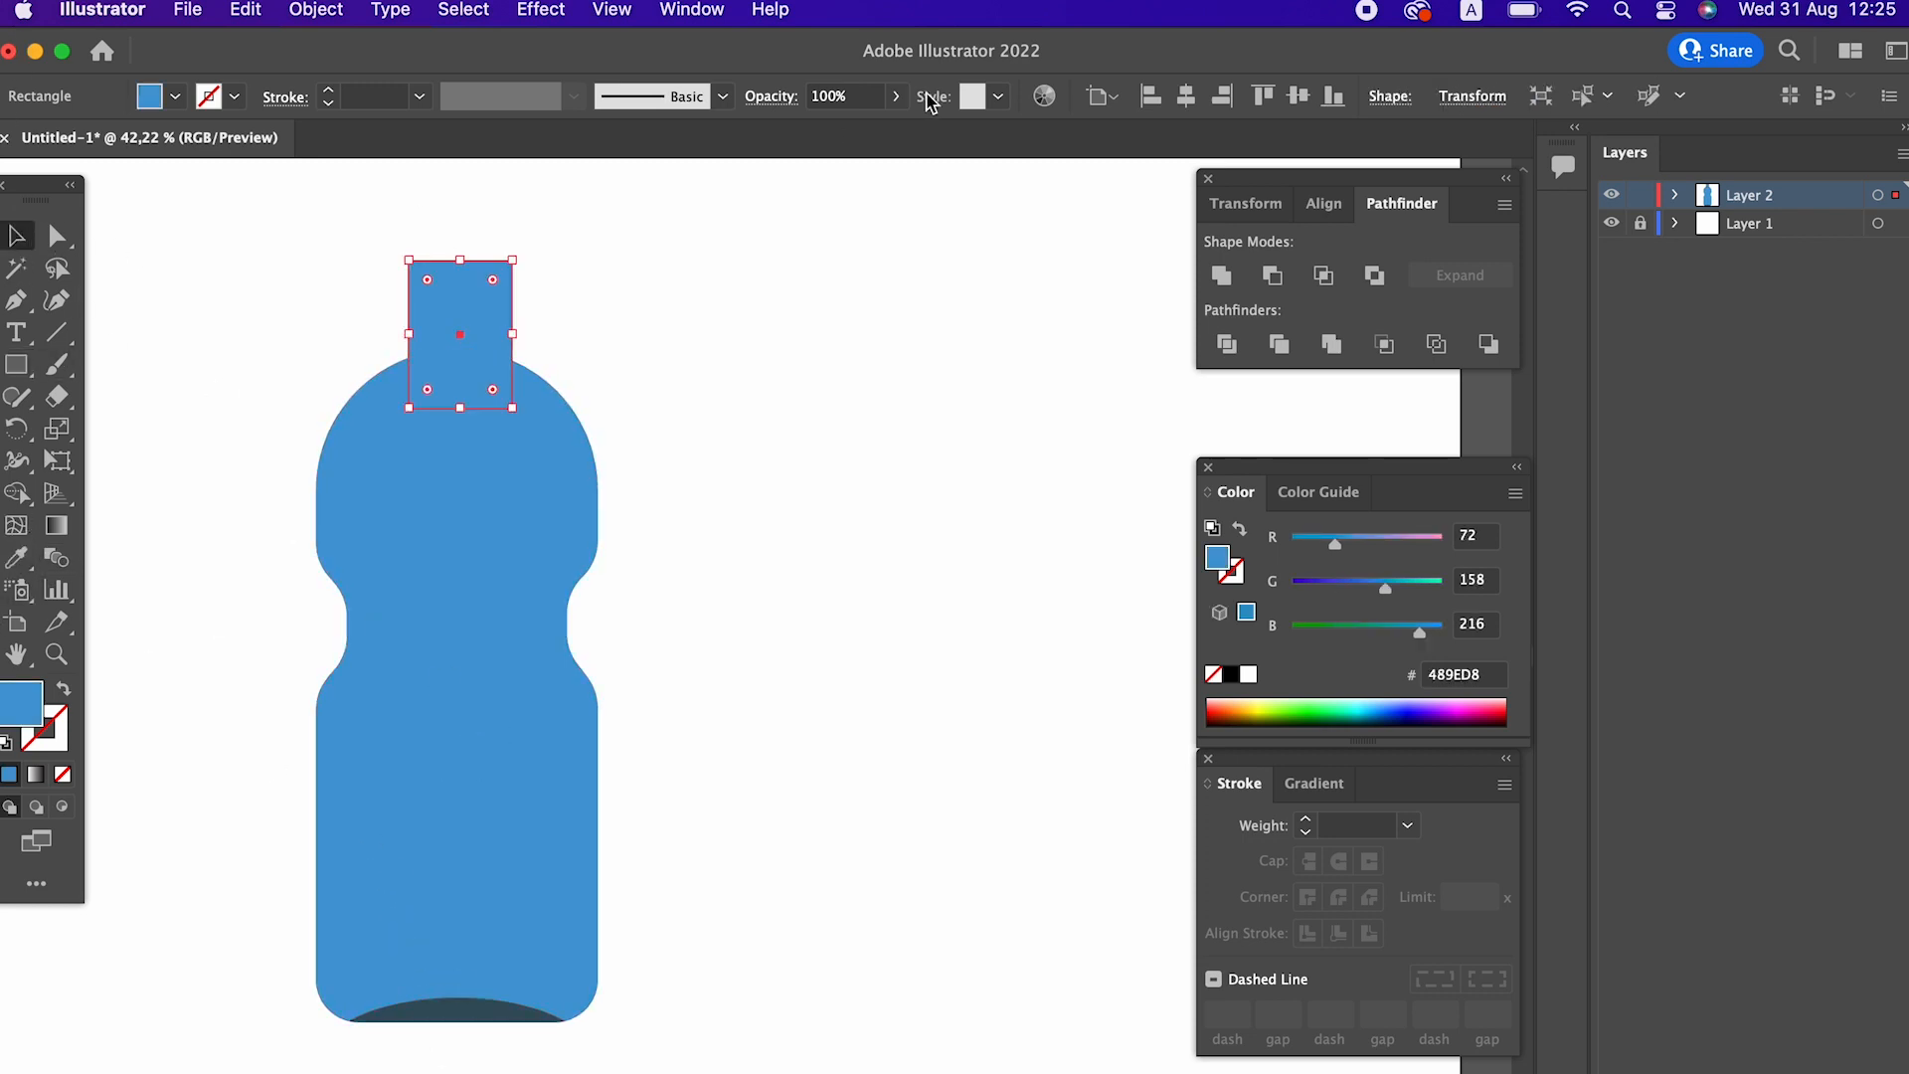
{"action": "left_click", "coordinate": [1186, 95]}
{"action": "left_click", "coordinate": [779, 468]}
{"action": "key", "text": "super+a"}
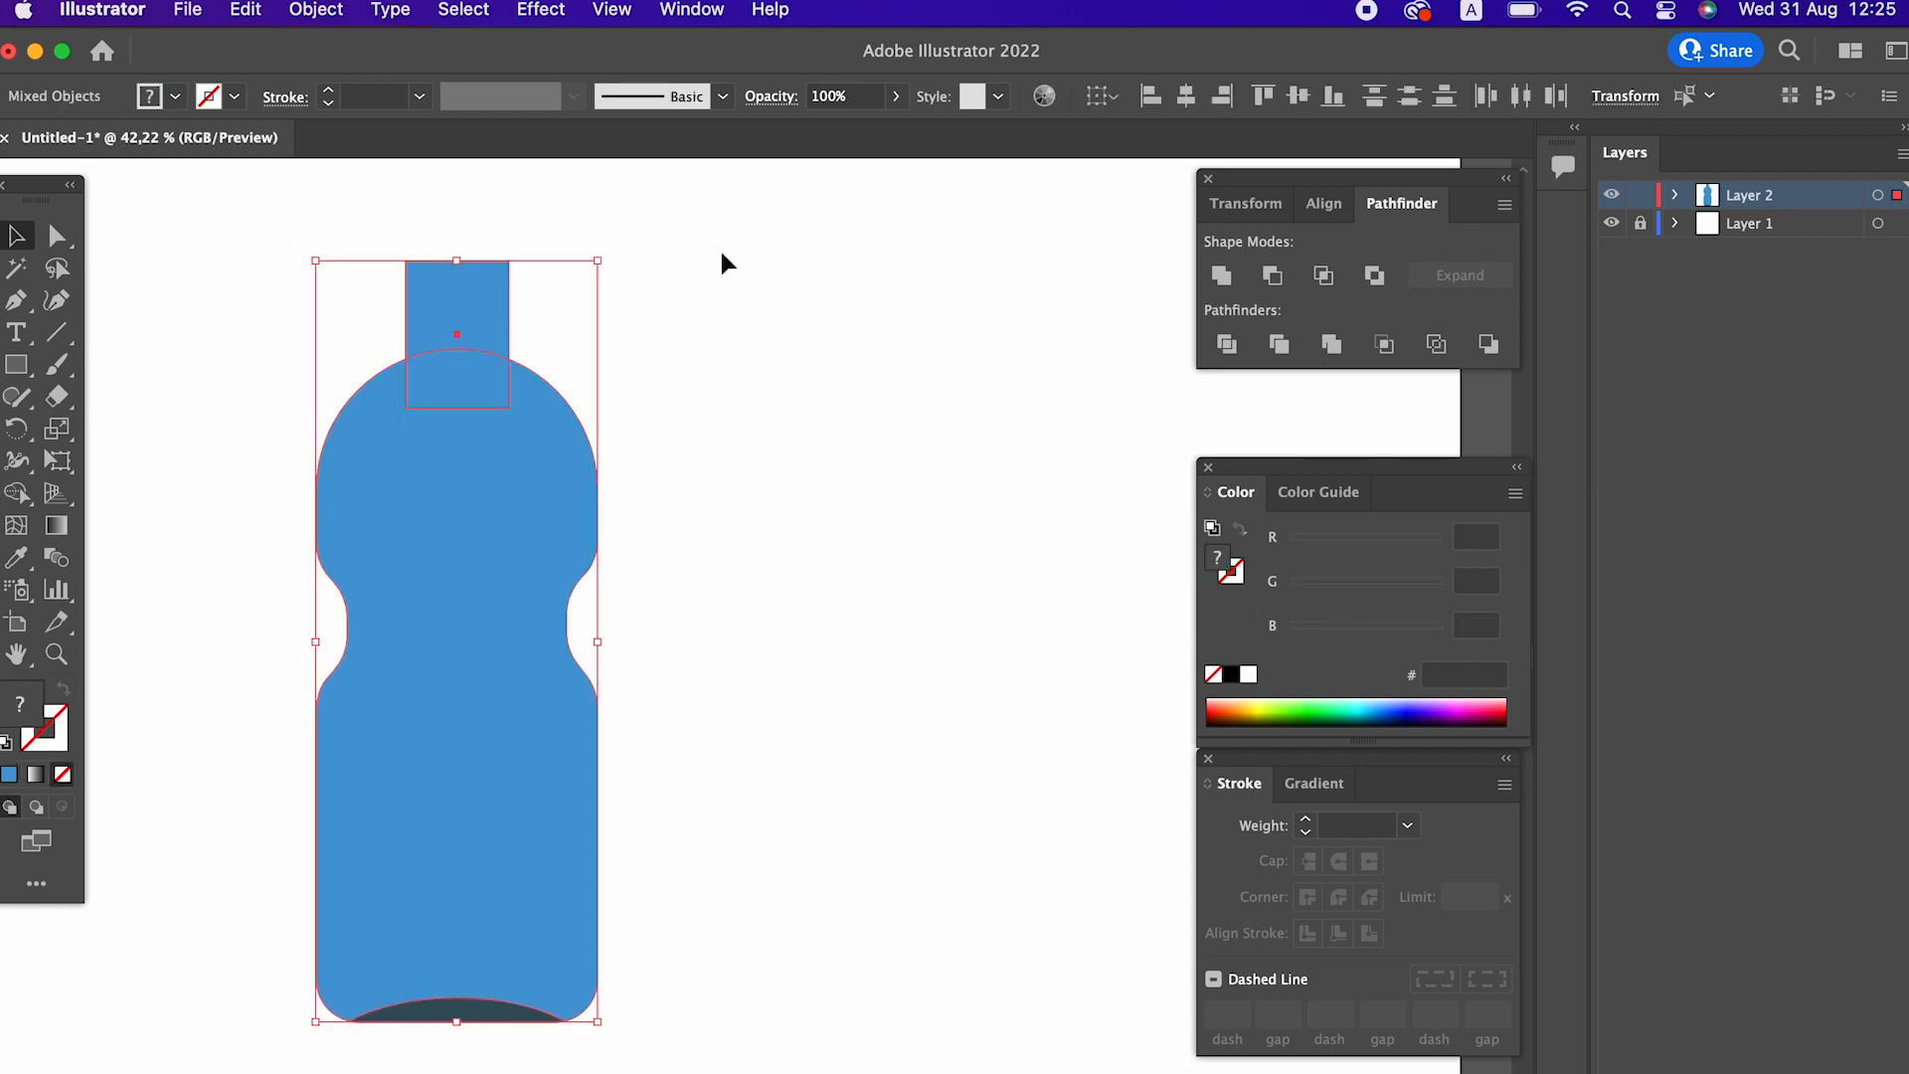
{"action": "left_click", "coordinate": [1222, 275]}
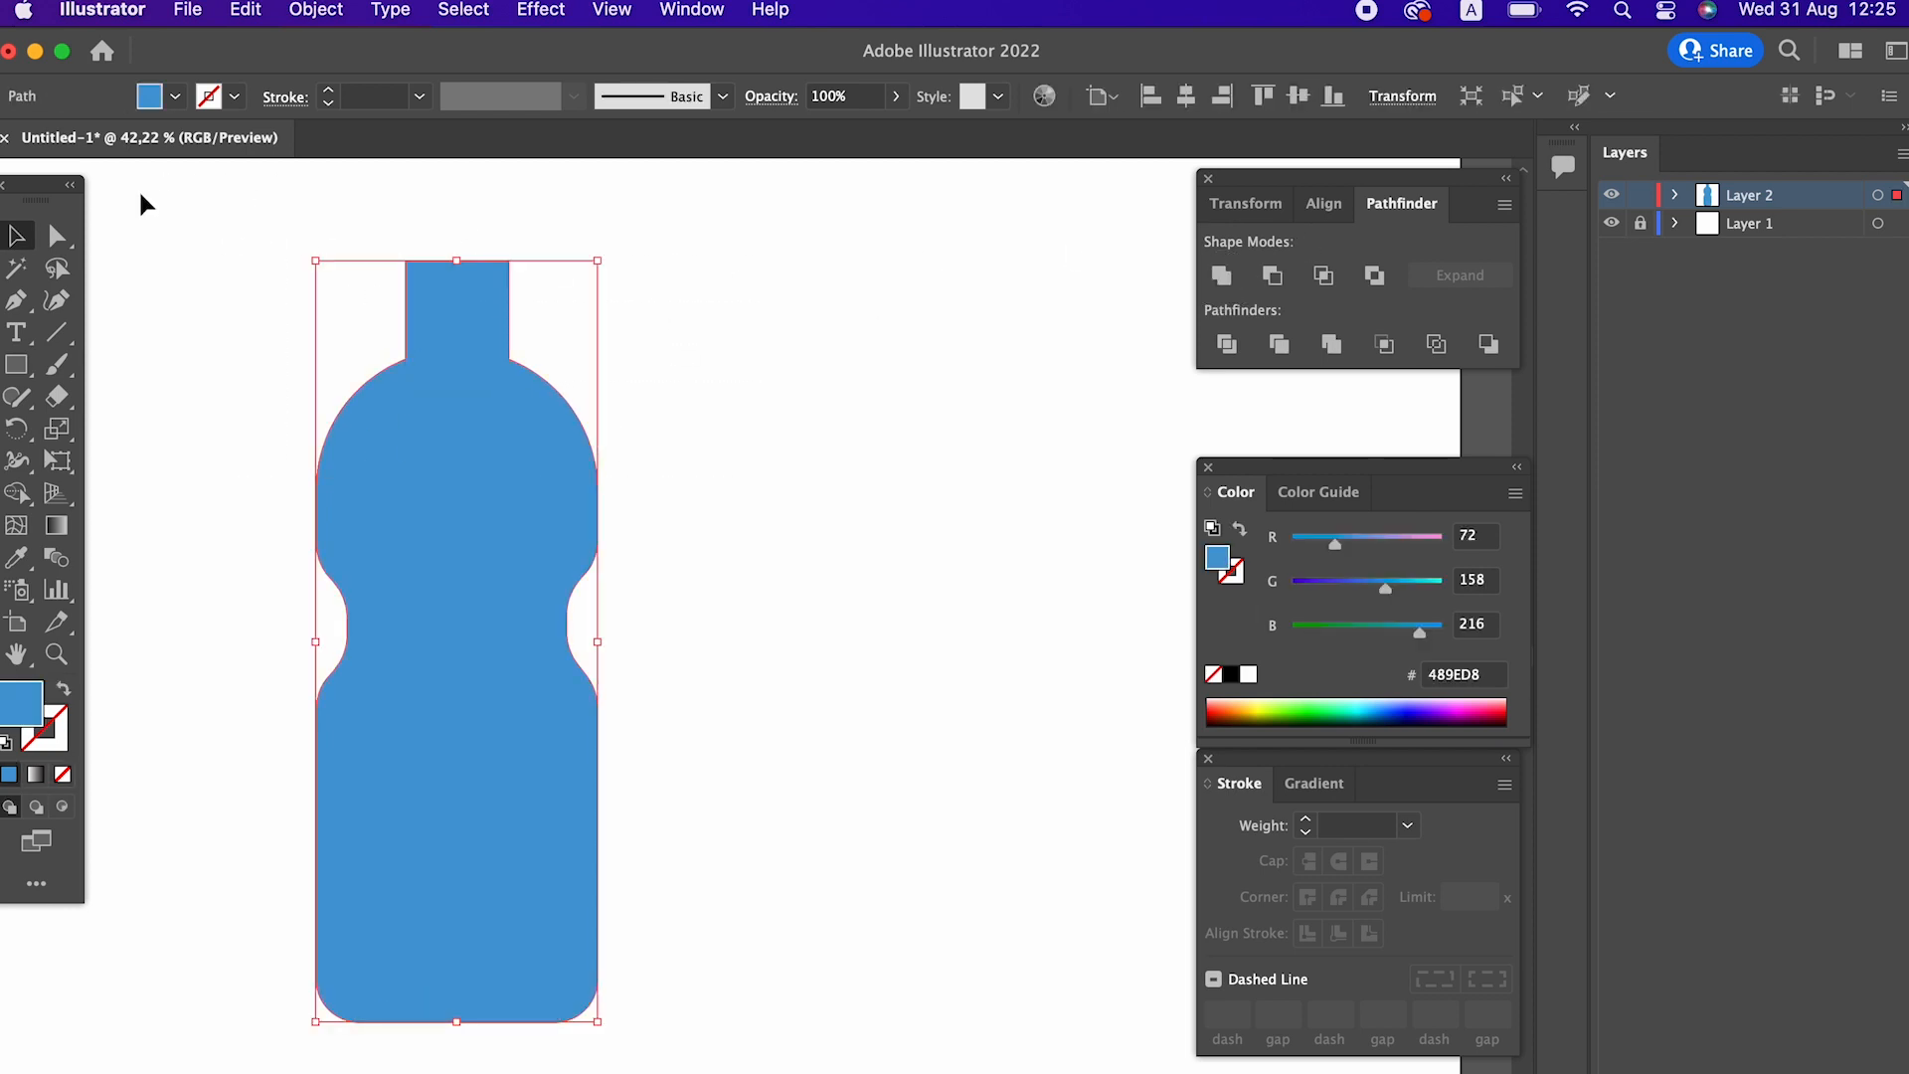
Round the two corners where the neck meets the shoulders into smooth curves.
{"action": "left_click", "coordinate": [56, 236]}
{"action": "left_click_drag", "start_coordinate": [531, 346], "coordinate": [627, 374]}
{"action": "left_click", "coordinate": [693, 517]}
{"action": "left_click_drag", "start_coordinate": [675, 453], "coordinate": [695, 578]}
Draw a cap rectangle slightly wider than the neck over the bottle's mouth.
{"action": "key", "text": "z"}
{"action": "left_click_drag", "start_coordinate": [457, 342], "coordinate": [542, 398]}
{"action": "left_click_drag", "start_coordinate": [578, 437], "coordinate": [508, 338]}
{"action": "left_click_drag", "start_coordinate": [372, 349], "coordinate": [400, 353]}
{"action": "left_click", "coordinate": [17, 381]}
{"action": "mouse_move", "coordinate": [302, 347]}
{"action": "left_mouse_down"}
{"action": "mouse_move", "coordinate": [386, 266]}
{"action": "mouse_move", "coordinate": [550, 272]}
{"action": "mouse_move", "coordinate": [540, 257]}
{"action": "left_mouse_up"}
Round only the two top corners of the cap.
{"action": "left_click", "coordinate": [52, 236]}
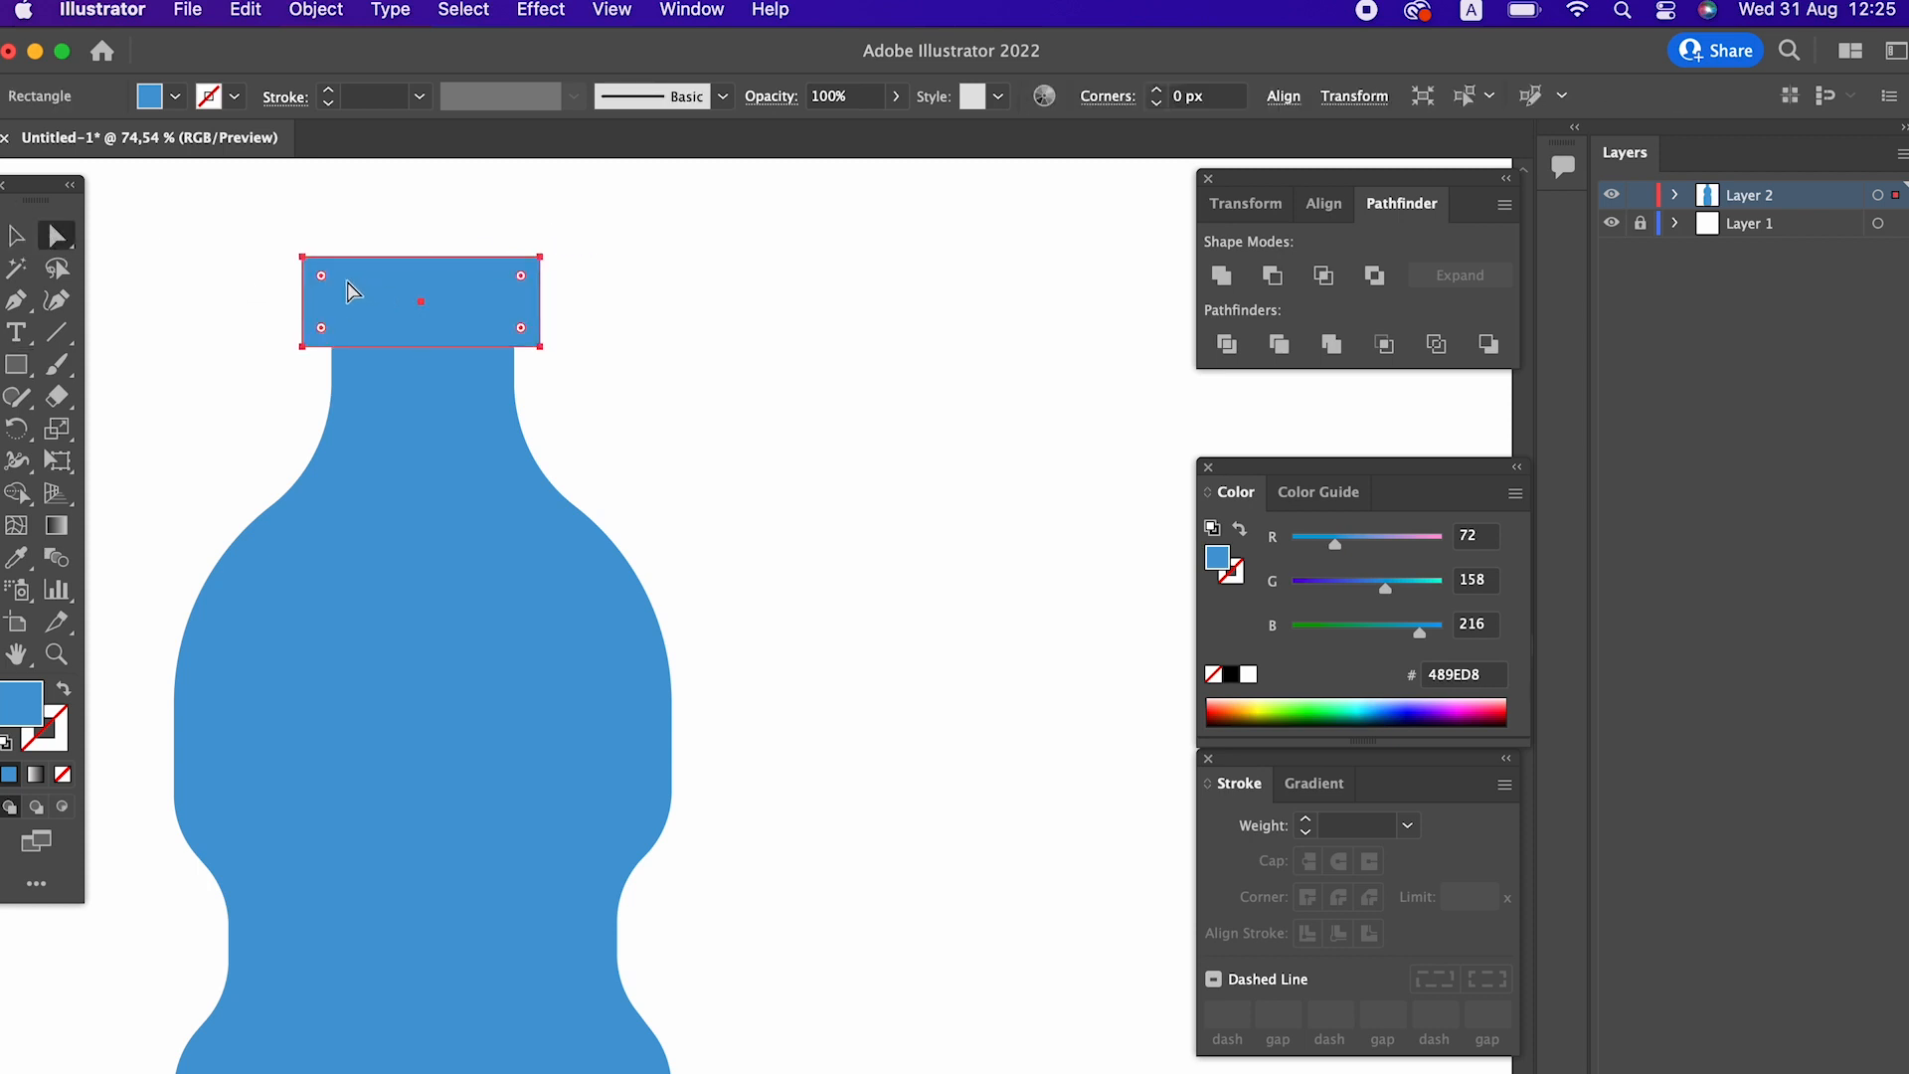
{"action": "left_click", "coordinate": [300, 259]}
{"action": "left_click", "coordinate": [538, 259], "text": "shift"}
{"action": "left_click_drag", "start_coordinate": [521, 275], "coordinate": [514, 282]}
{"action": "left_click", "coordinate": [14, 239]}
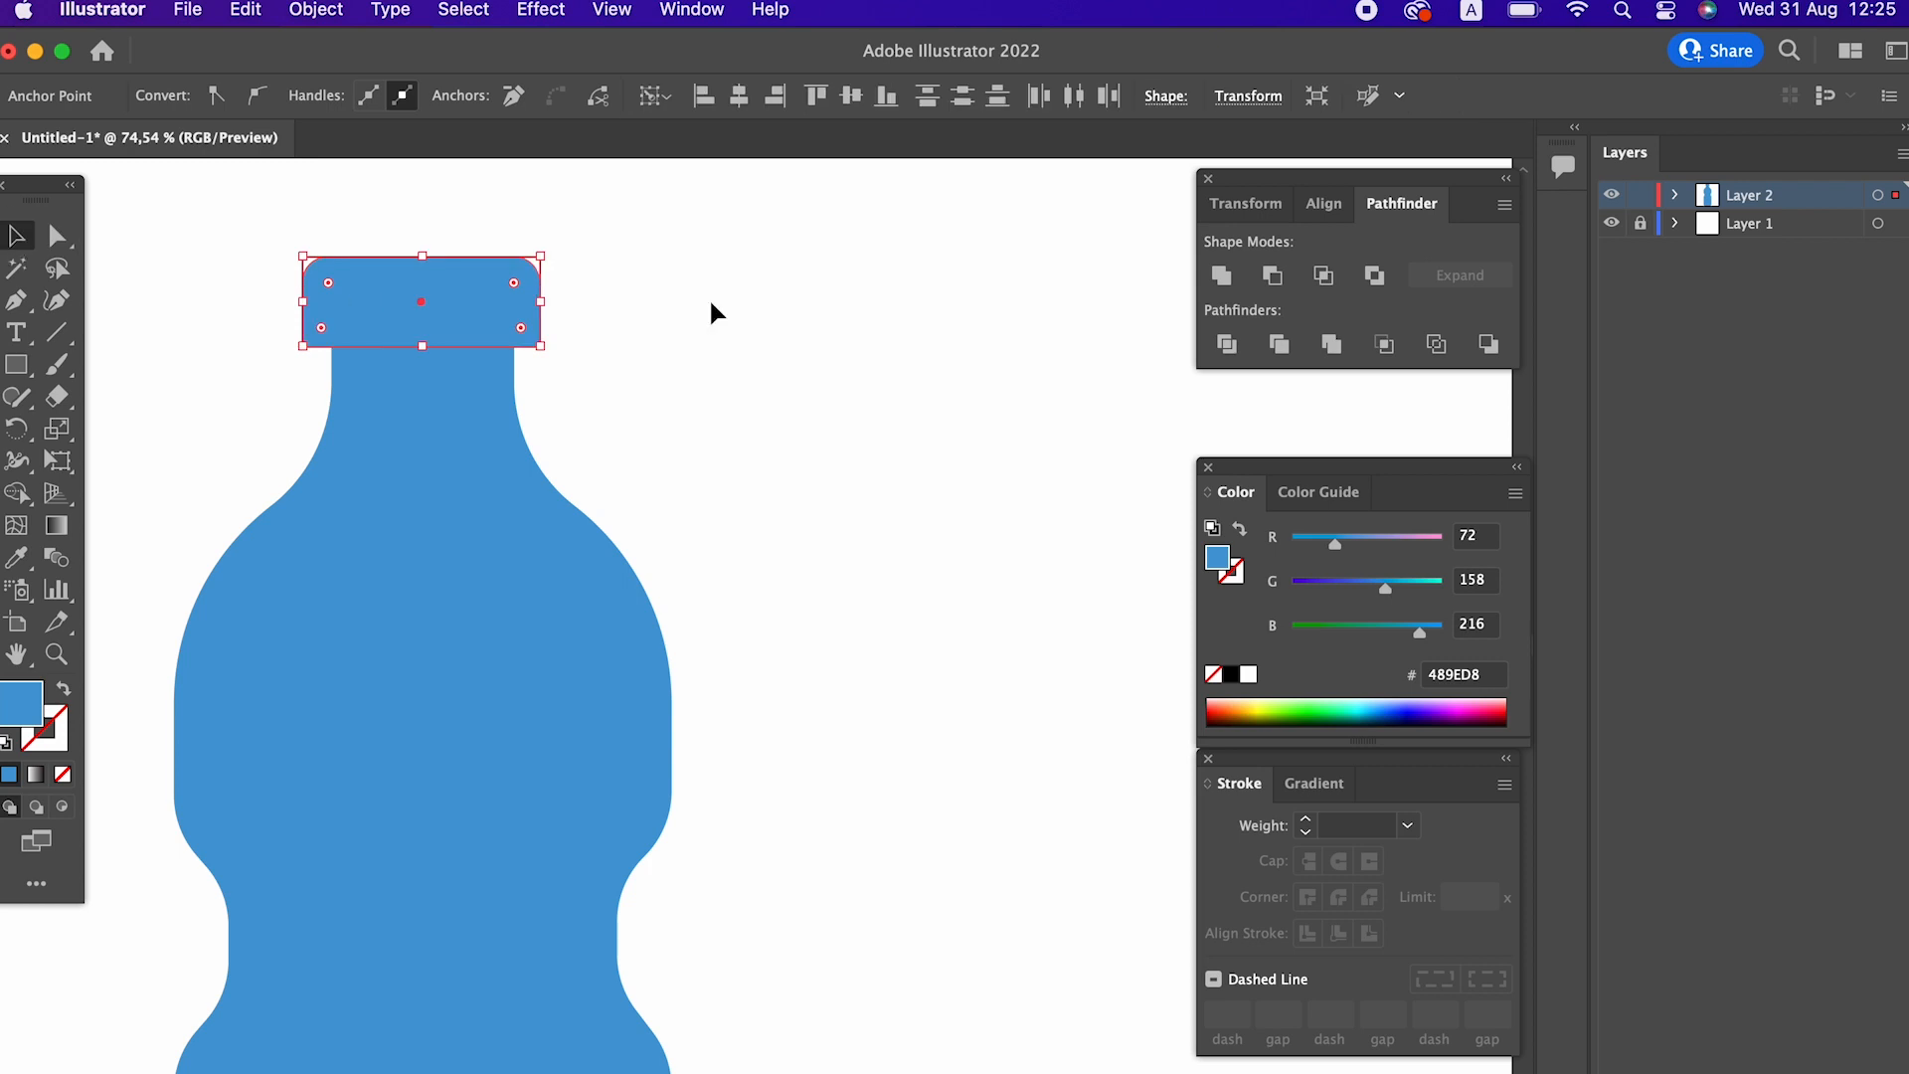
{"action": "left_click", "coordinate": [737, 96]}
{"action": "key", "text": "ctrl+z"}
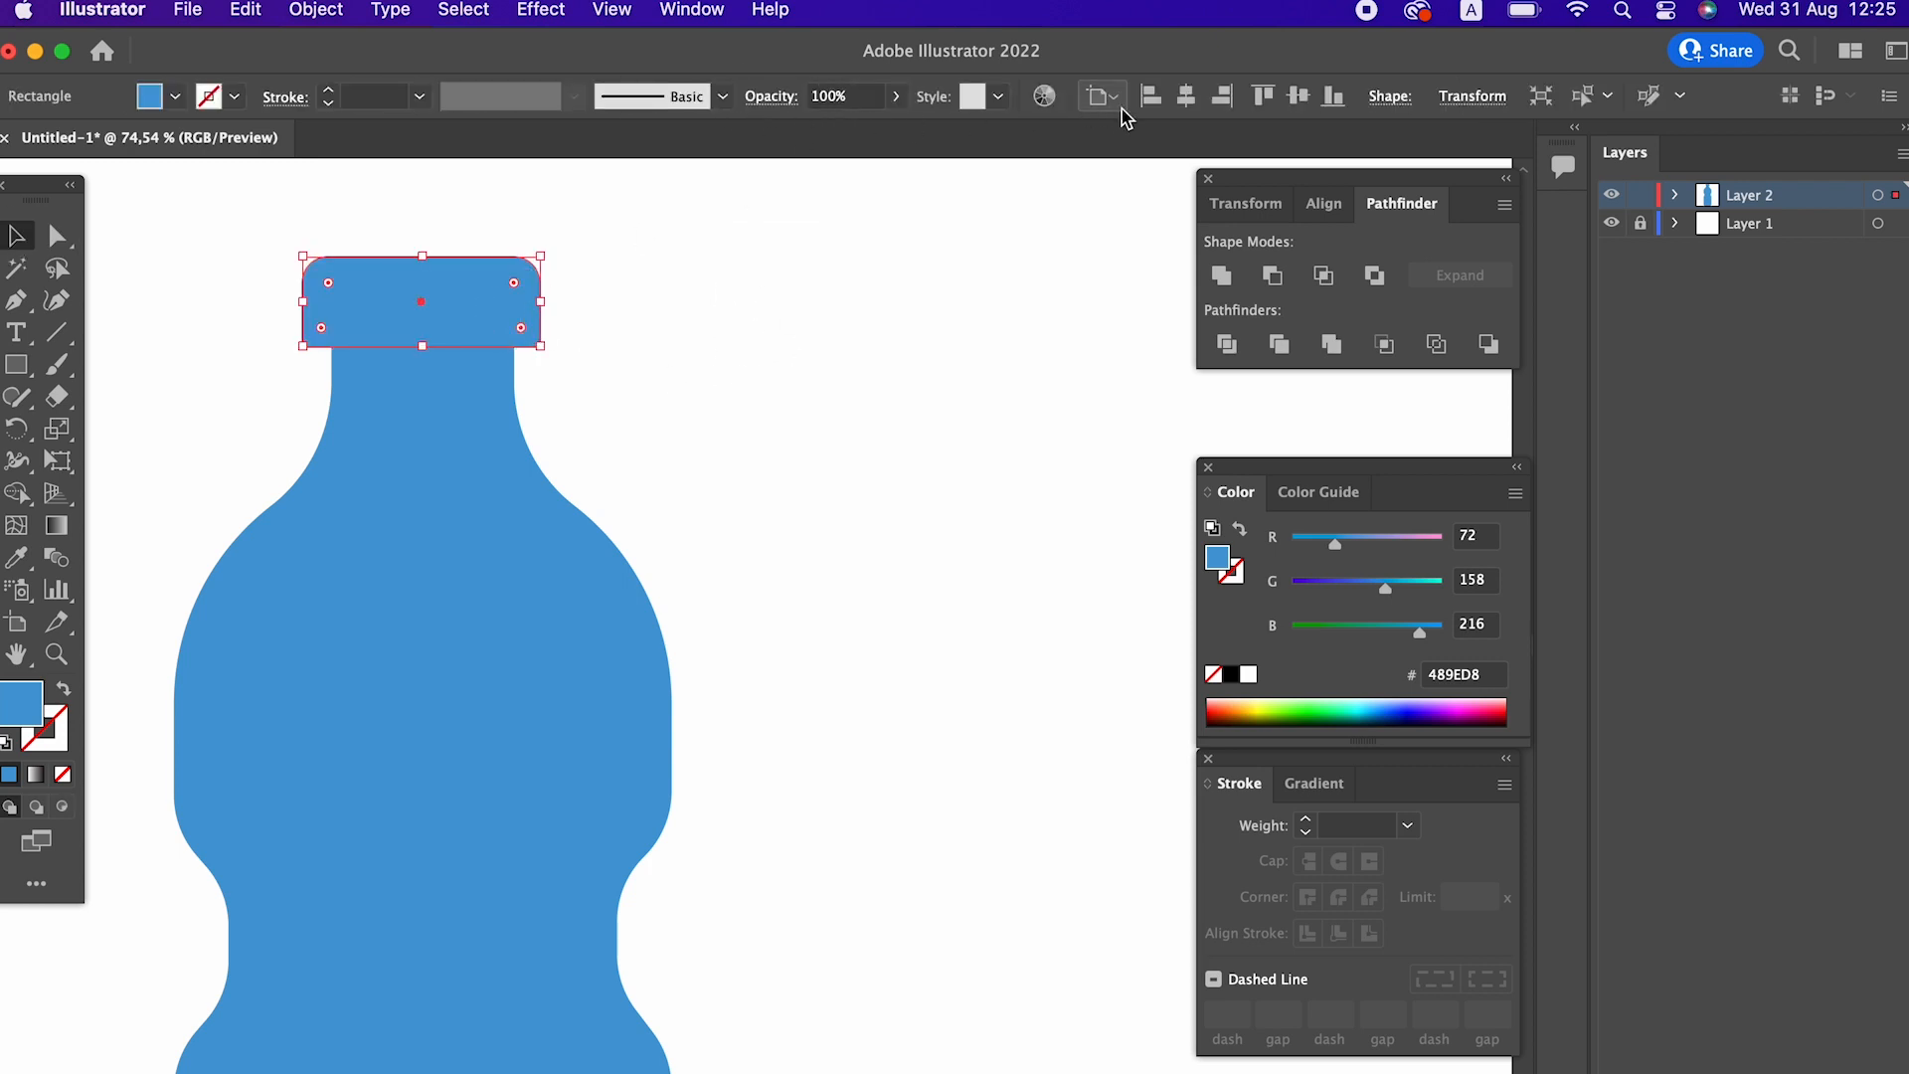
Narrow the cap symmetrically so it extends only slightly past the neck on both sides.
{"action": "left_click", "coordinate": [822, 395]}
{"action": "key", "text": "z"}
{"action": "left_click_drag", "start_coordinate": [435, 280], "coordinate": [785, 425]}
{"action": "left_click_drag", "start_coordinate": [658, 434], "coordinate": [806, 408]}
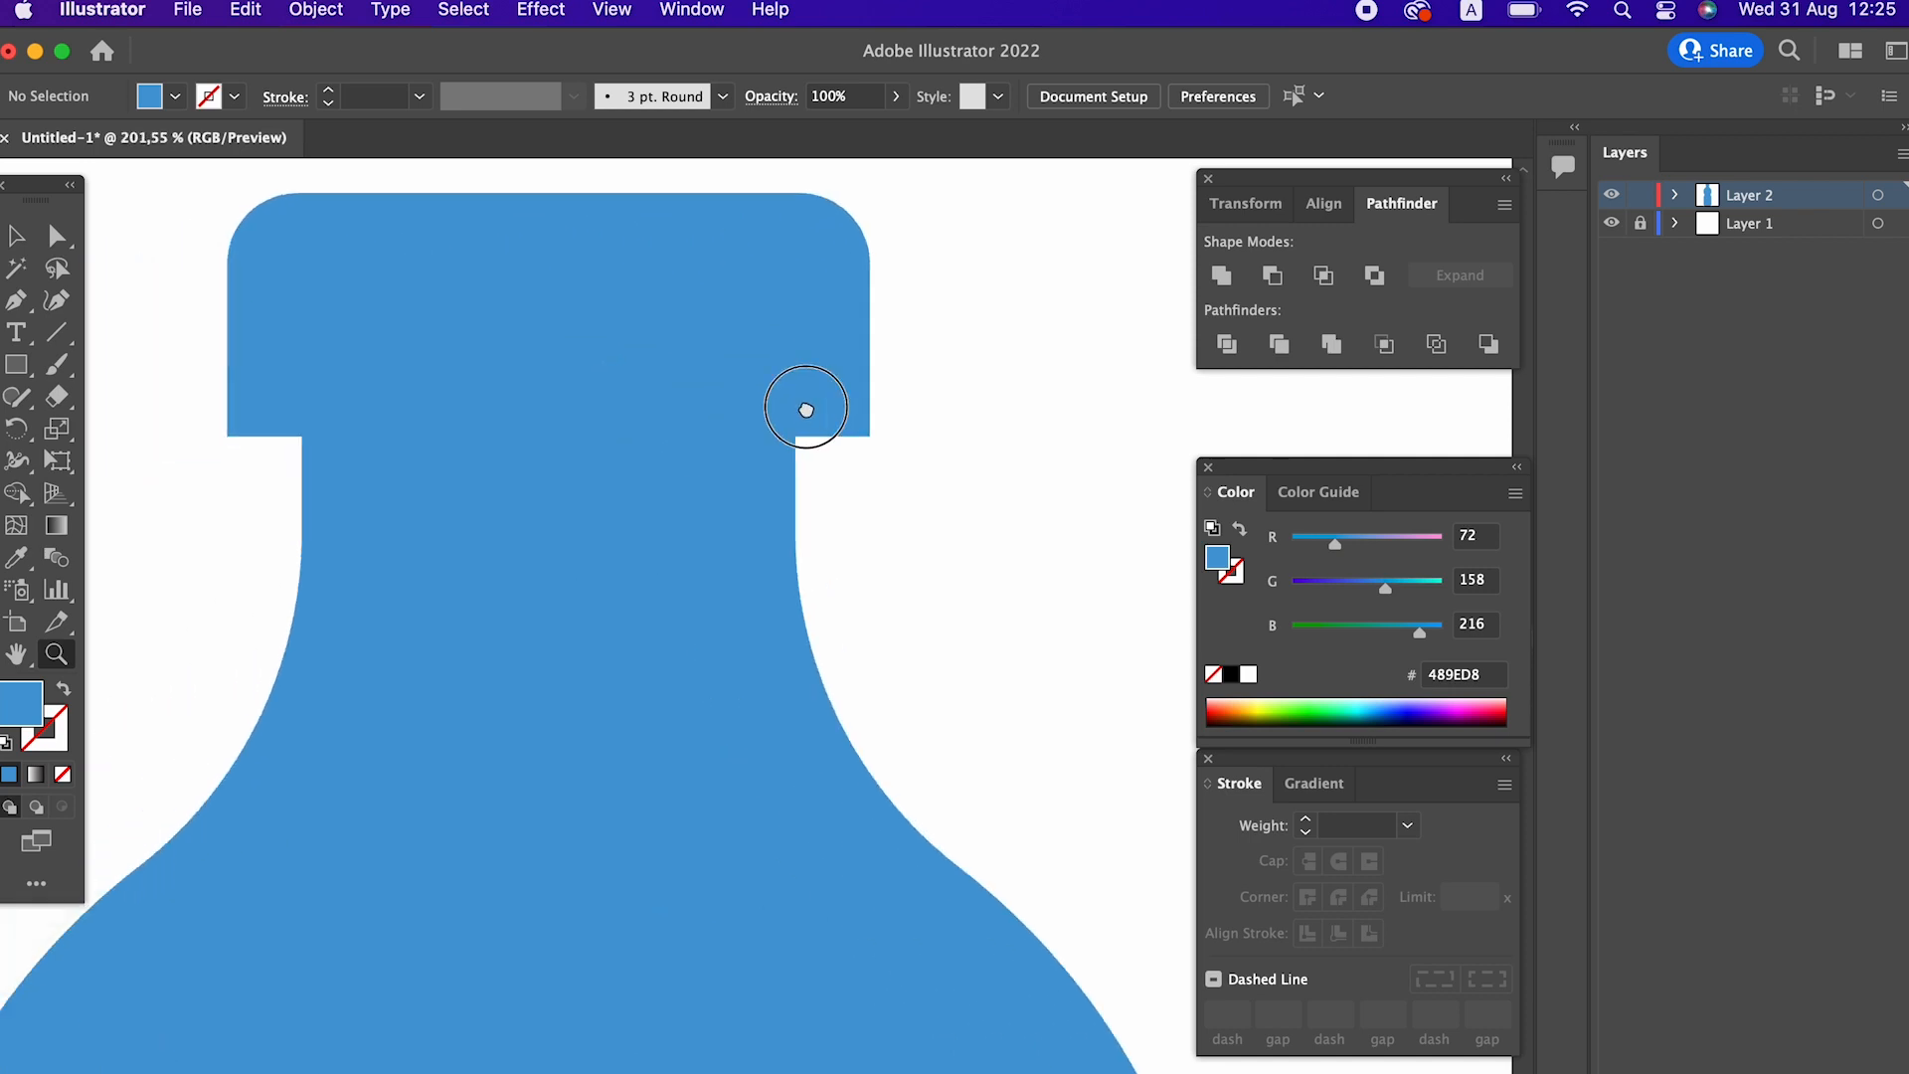
{"action": "left_click", "coordinate": [16, 235]}
{"action": "left_click", "coordinate": [545, 403]}
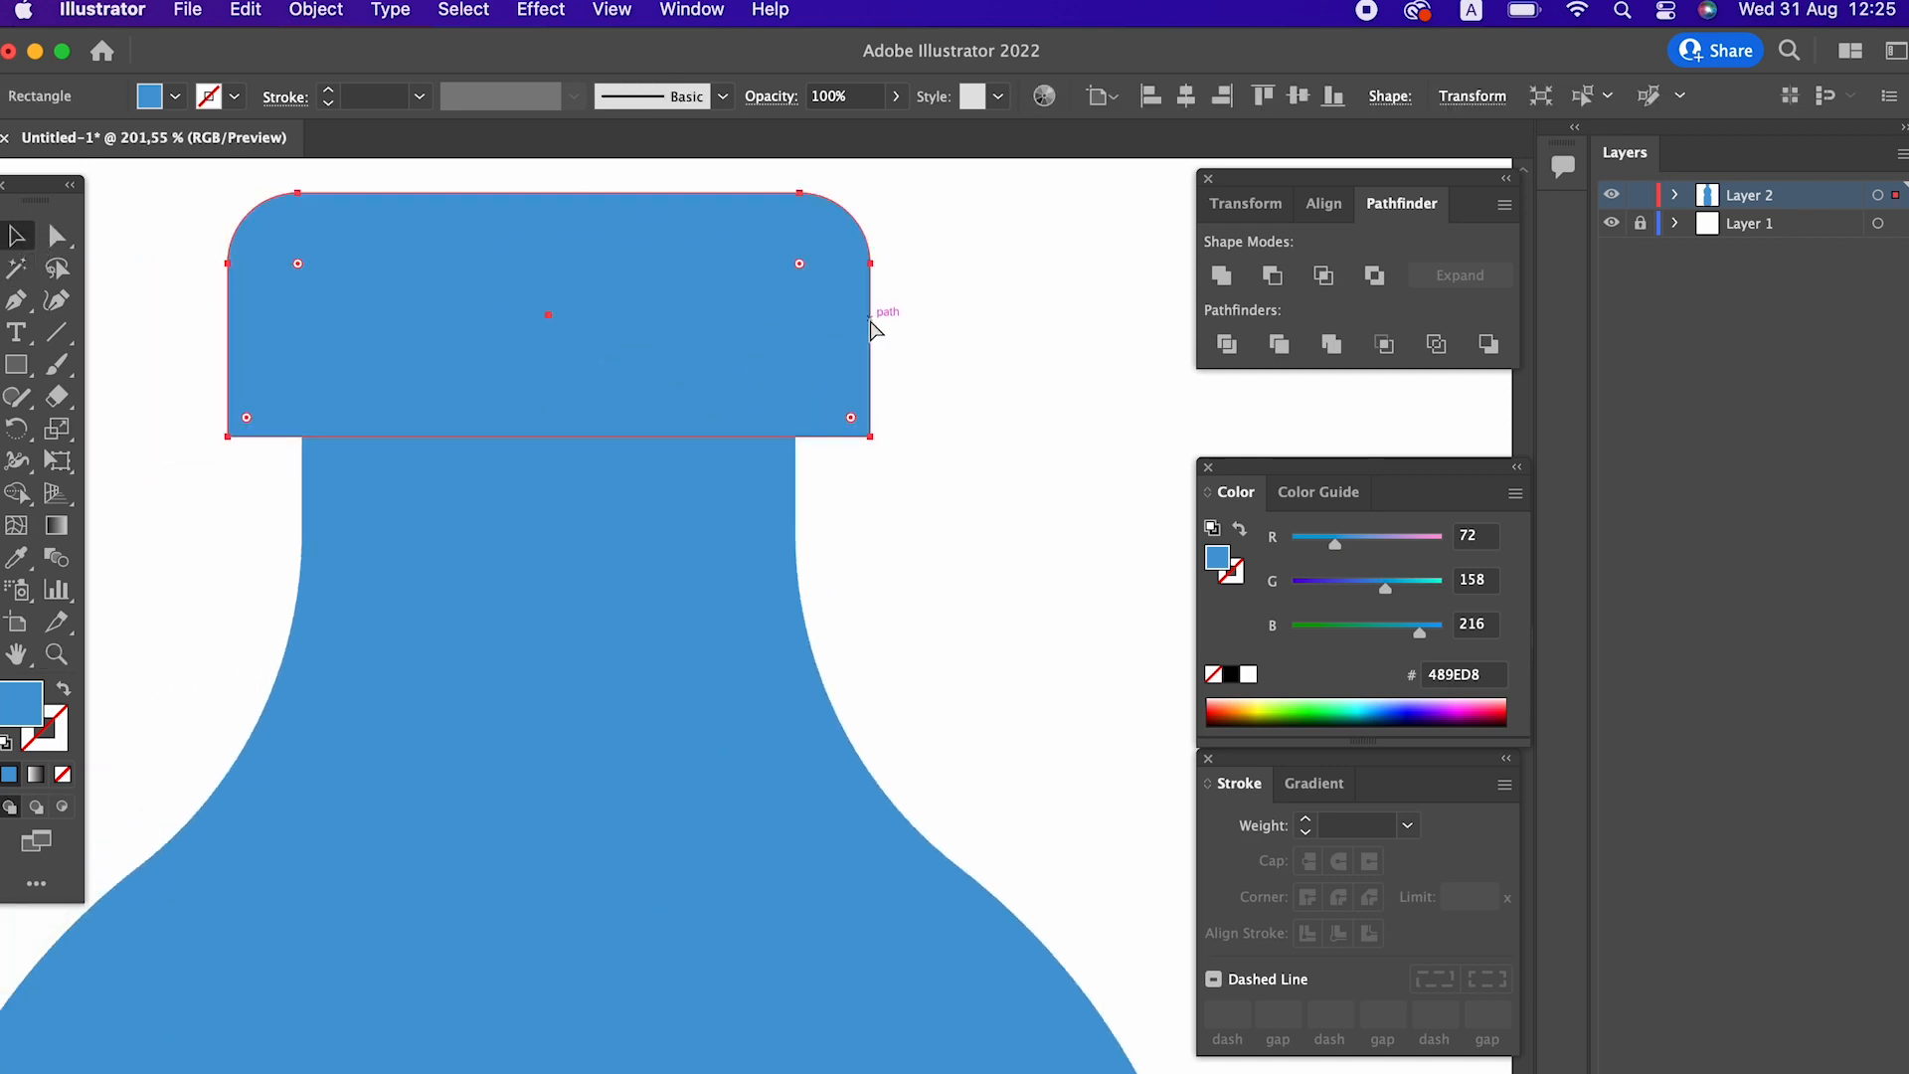
{"action": "left_click_drag", "start_coordinate": [873, 312], "coordinate": [845, 318]}
{"action": "key", "text": "super+z"}
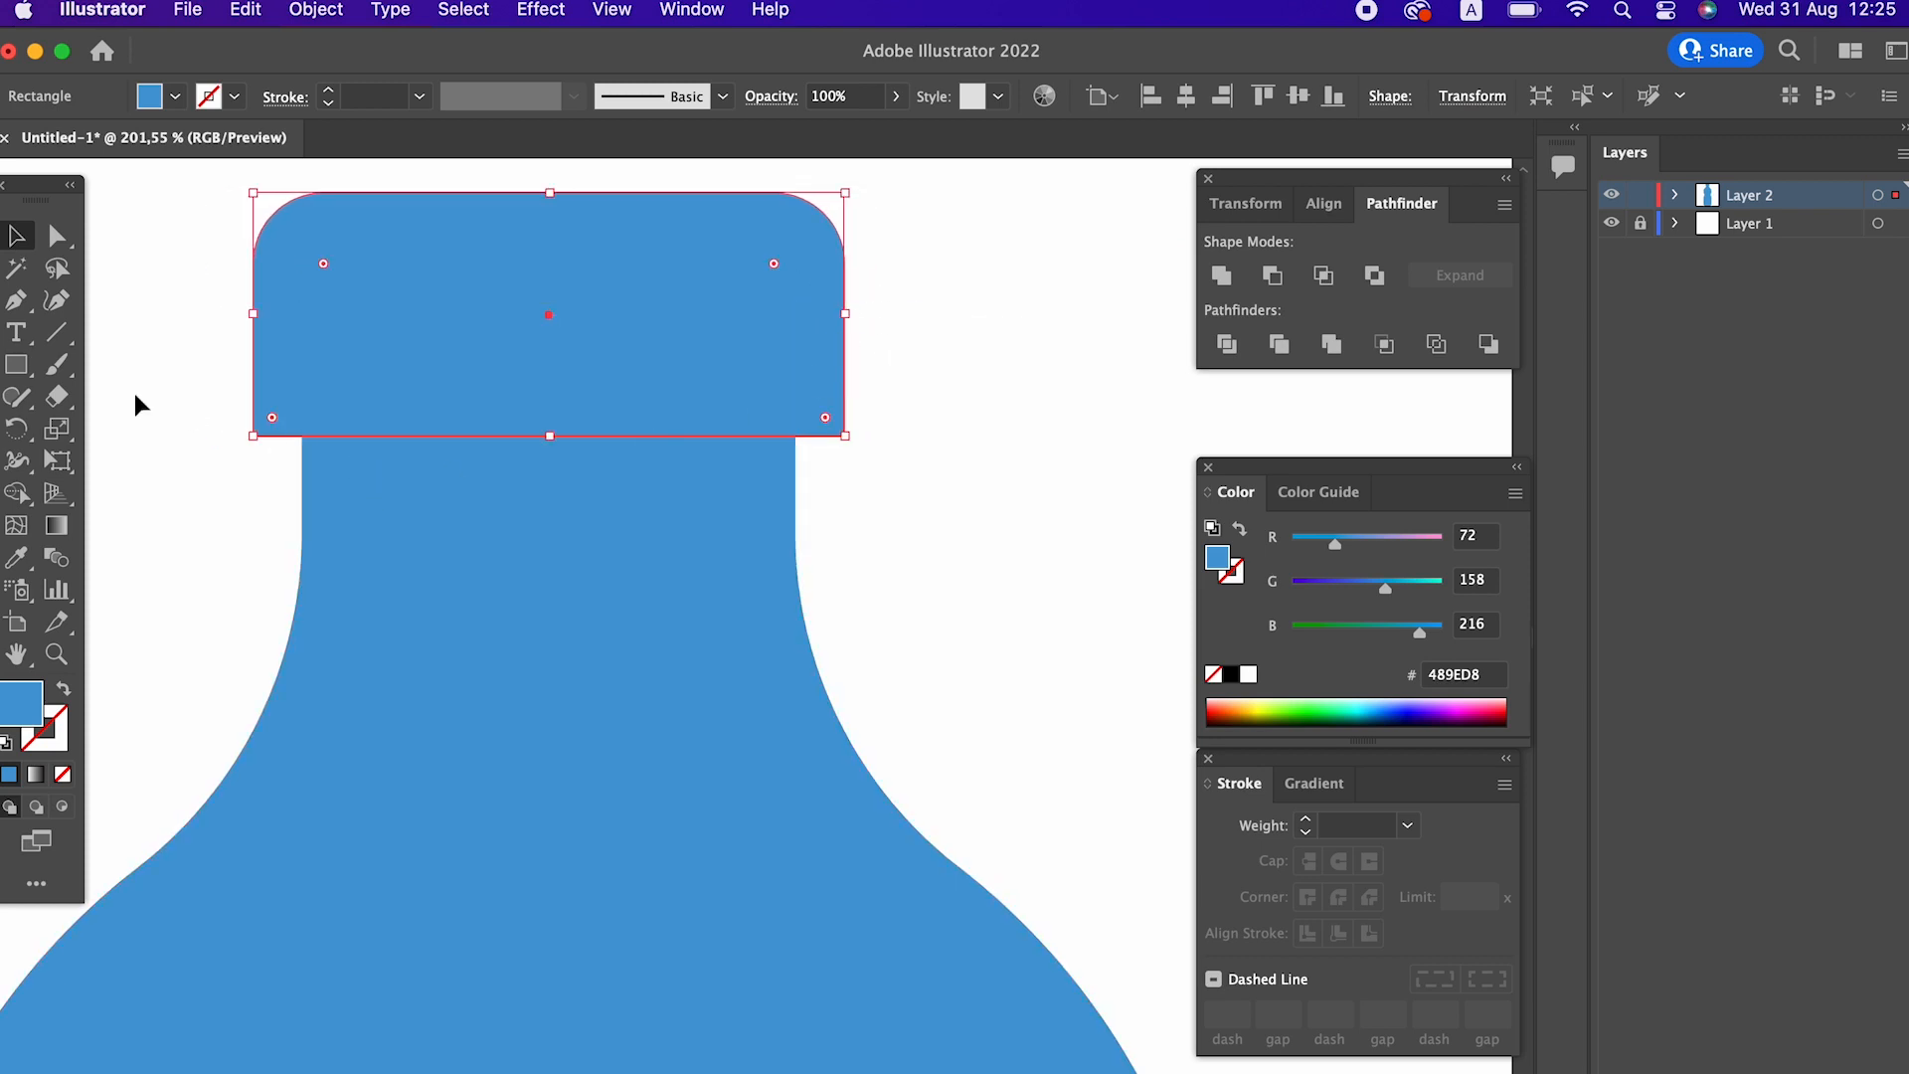
Set the cap's fill color to 277DAD.
{"action": "double_click", "coordinate": [42, 714]}
{"action": "type", "text": "277DAD"}
{"action": "key", "text": "Return"}
Draw a thin horizontal band along the cap's bottom edge, slightly wider than the cap.
{"action": "left_click", "coordinate": [16, 364]}
{"action": "left_click_drag", "start_coordinate": [216, 434], "coordinate": [877, 408]}
Make the thin band along the cap's bottom edge slightly taller by extending its upper edge.
{"action": "left_click", "coordinate": [16, 235]}
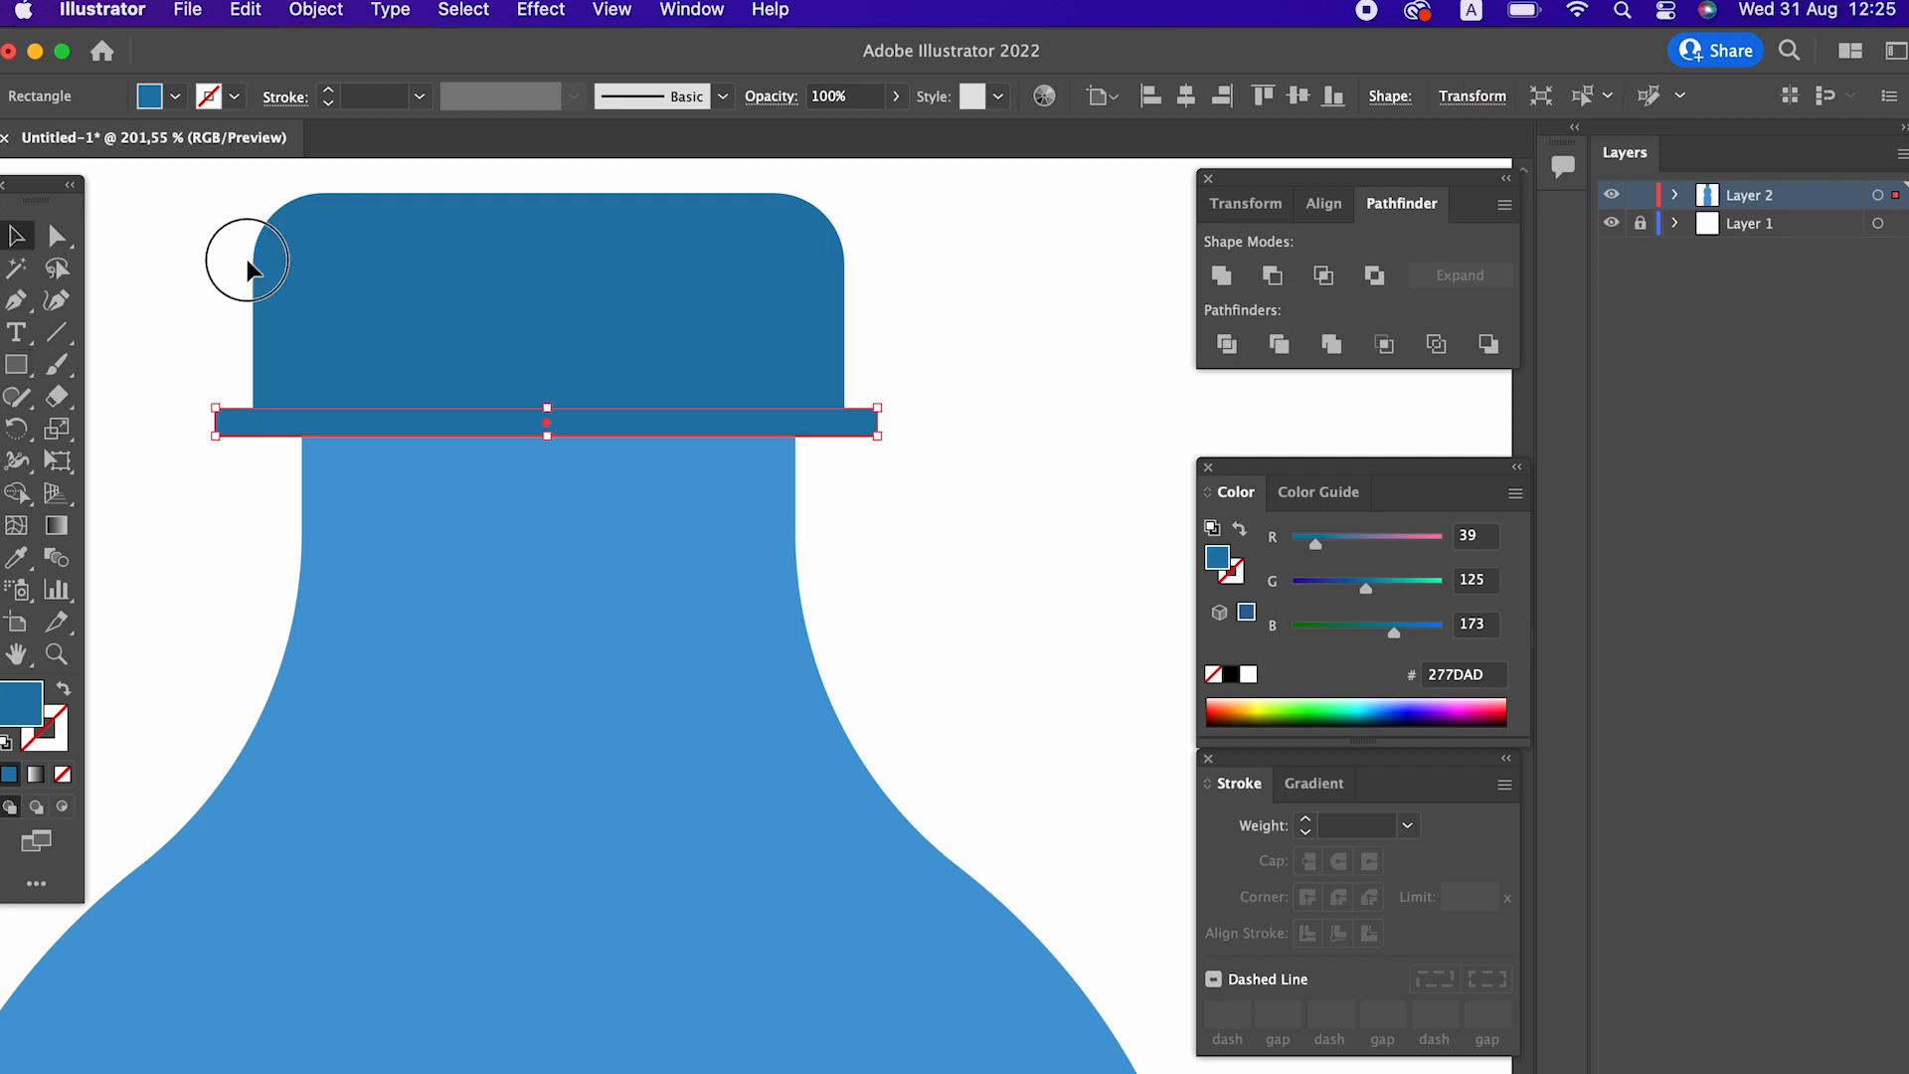
{"action": "left_click_drag", "start_coordinate": [222, 235], "coordinate": [708, 343]}
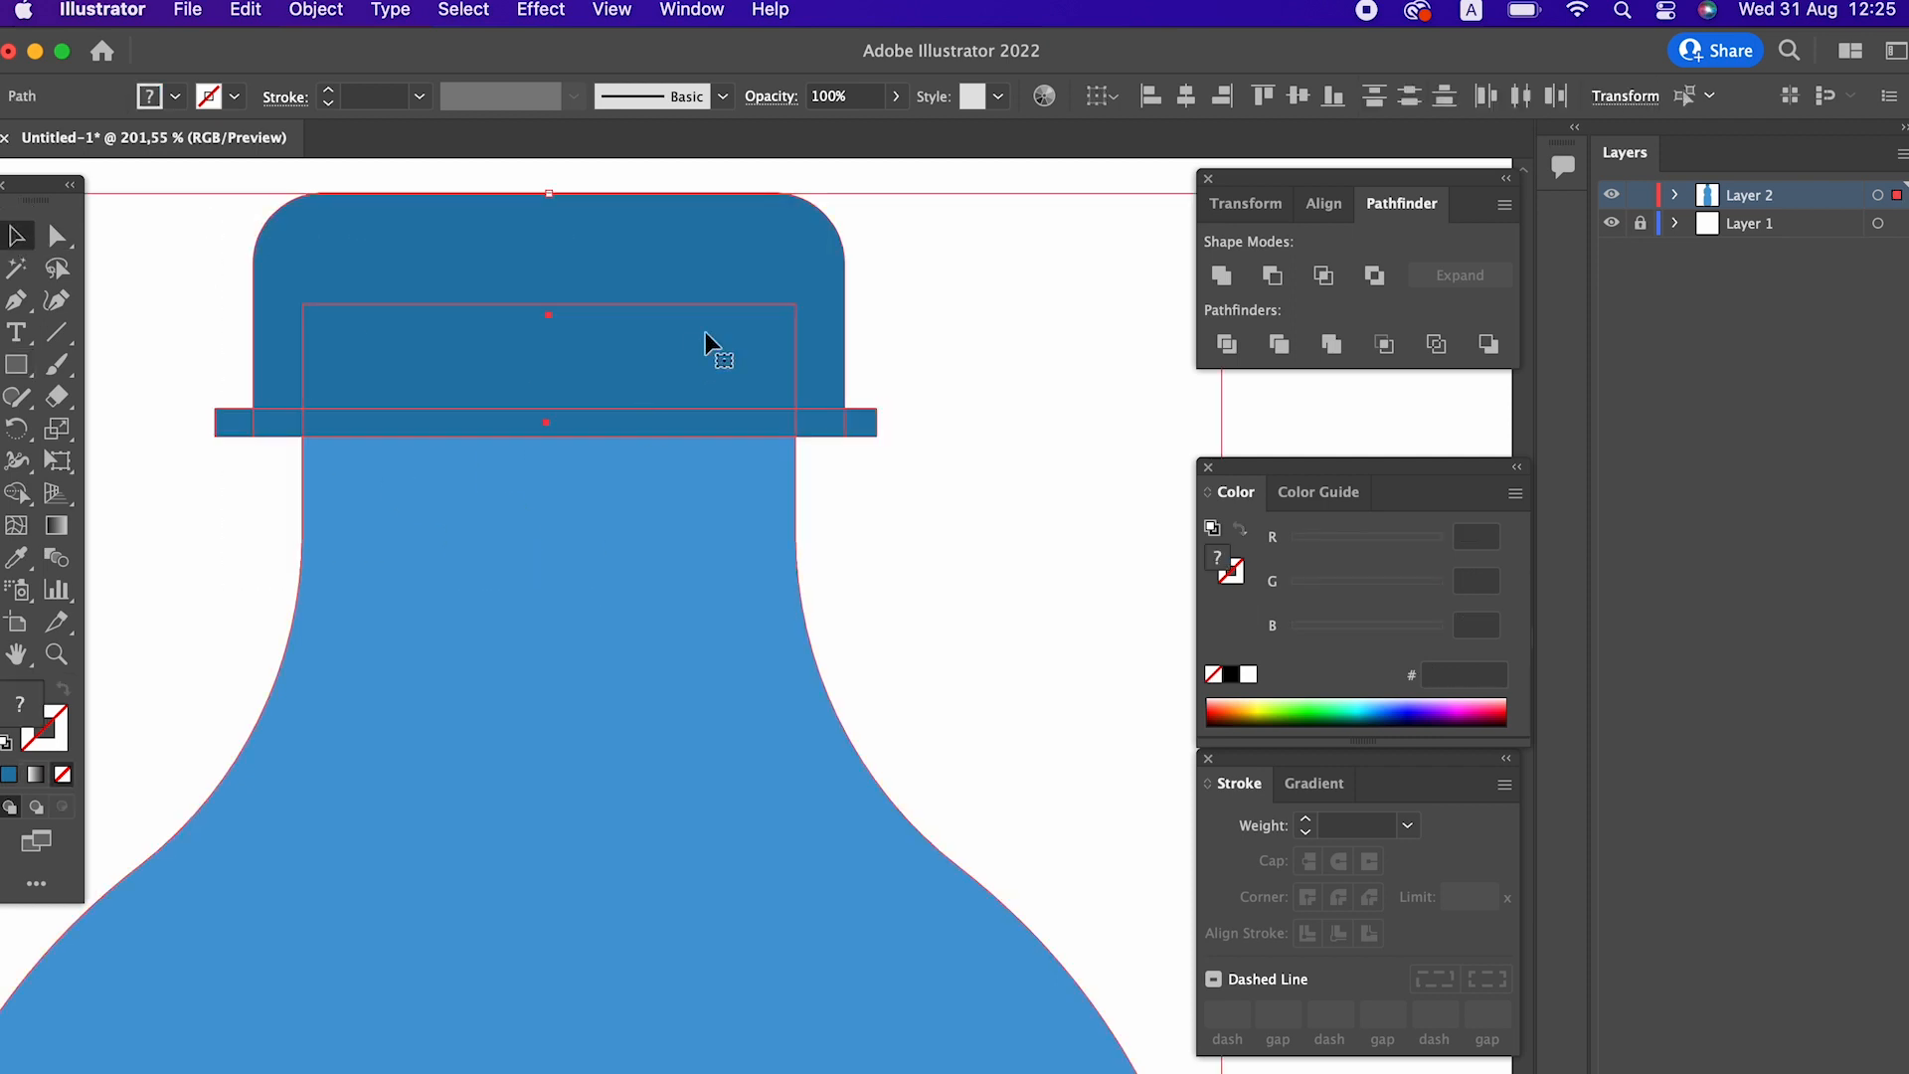
{"action": "left_click", "coordinate": [1107, 397]}
{"action": "left_click", "coordinate": [865, 428]}
{"action": "left_click_drag", "start_coordinate": [551, 406], "coordinate": [549, 399]}
Duplicate the band and place the copy across the neck a short distance below the original.
{"action": "left_click", "coordinate": [245, 10]}
{"action": "left_click", "coordinate": [268, 120]}
{"action": "left_click", "coordinate": [245, 10]}
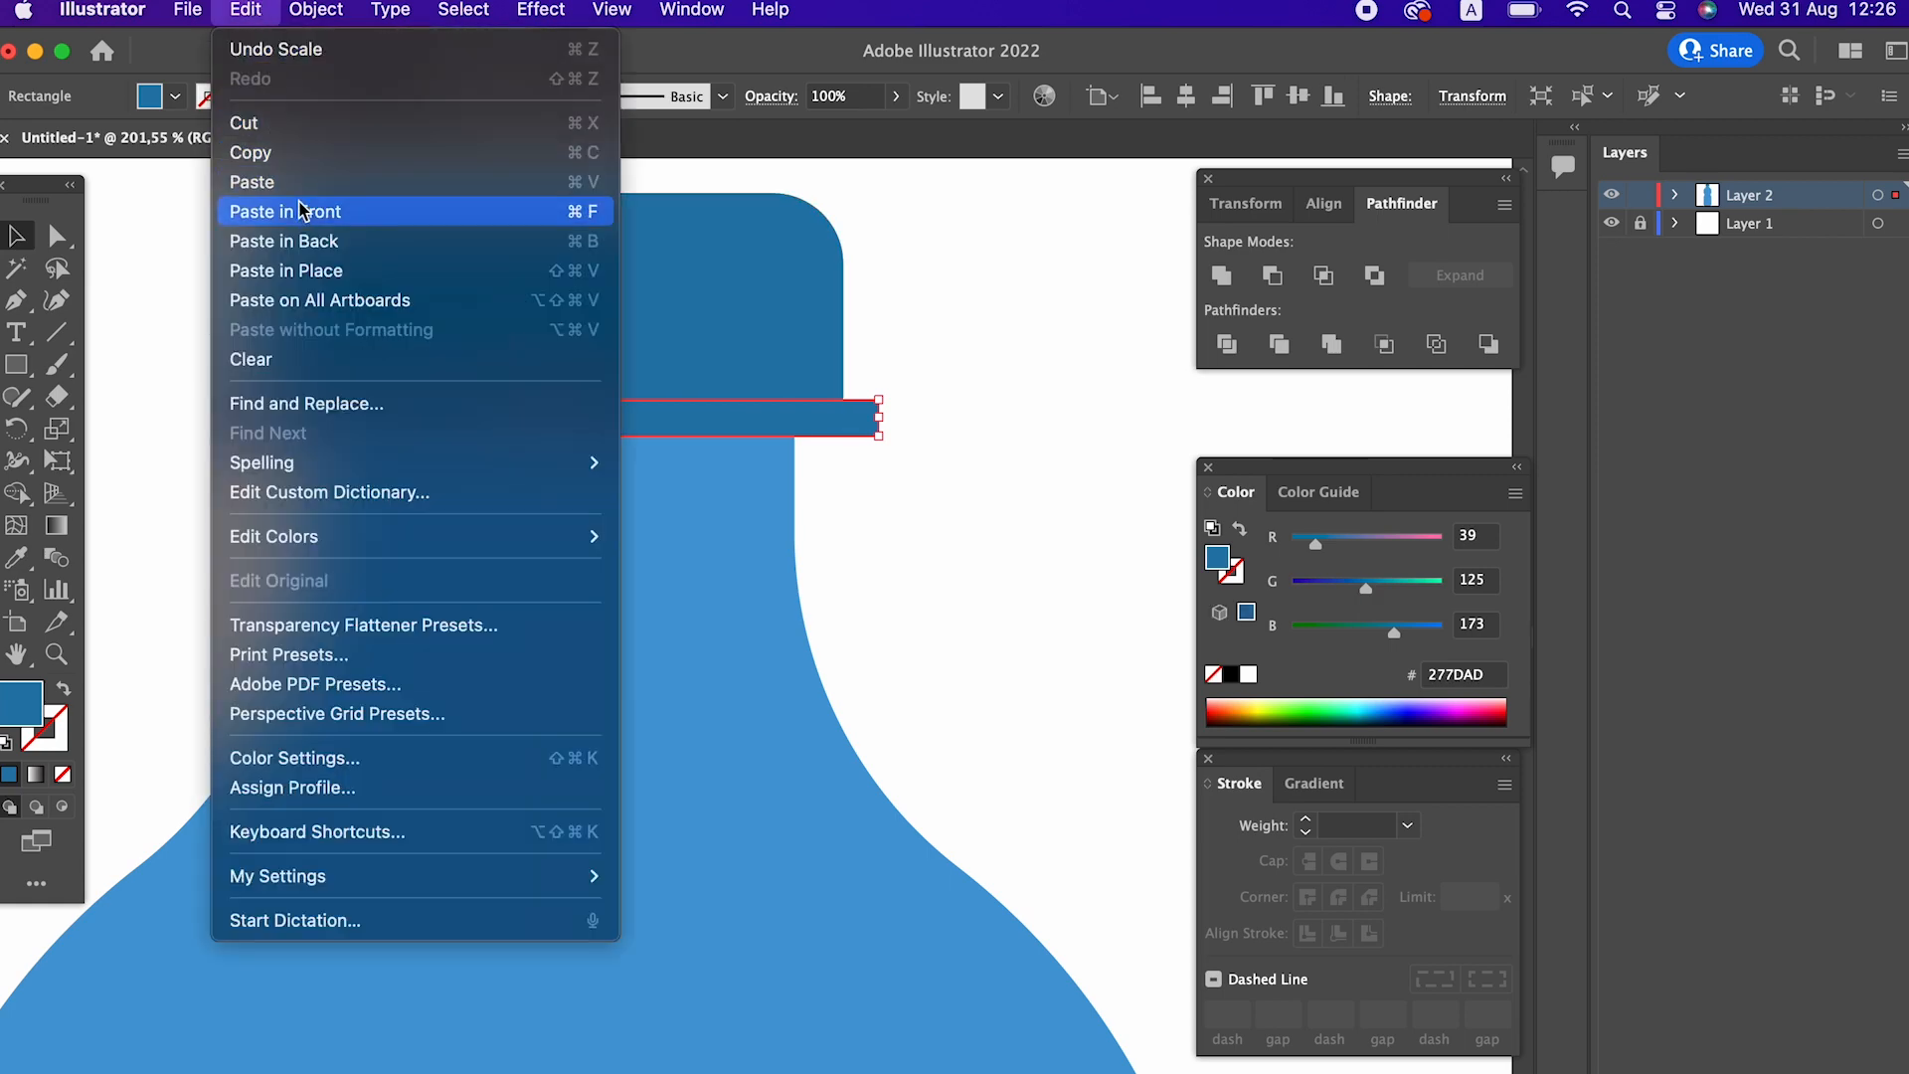
{"action": "left_click", "coordinate": [567, 209]}
{"action": "left_click", "coordinate": [832, 460]}
{"action": "left_click_drag", "start_coordinate": [831, 430], "coordinate": [827, 499]}
{"action": "left_click", "coordinate": [1017, 590]}
Set the bottle body's fill color to 77C9F7.
{"action": "key", "text": "z"}
{"action": "left_click_drag", "start_coordinate": [749, 414], "coordinate": [481, 478]}
{"action": "scroll", "coordinate": [472, 487], "scroll_direction": "up", "scroll_amount": 2}
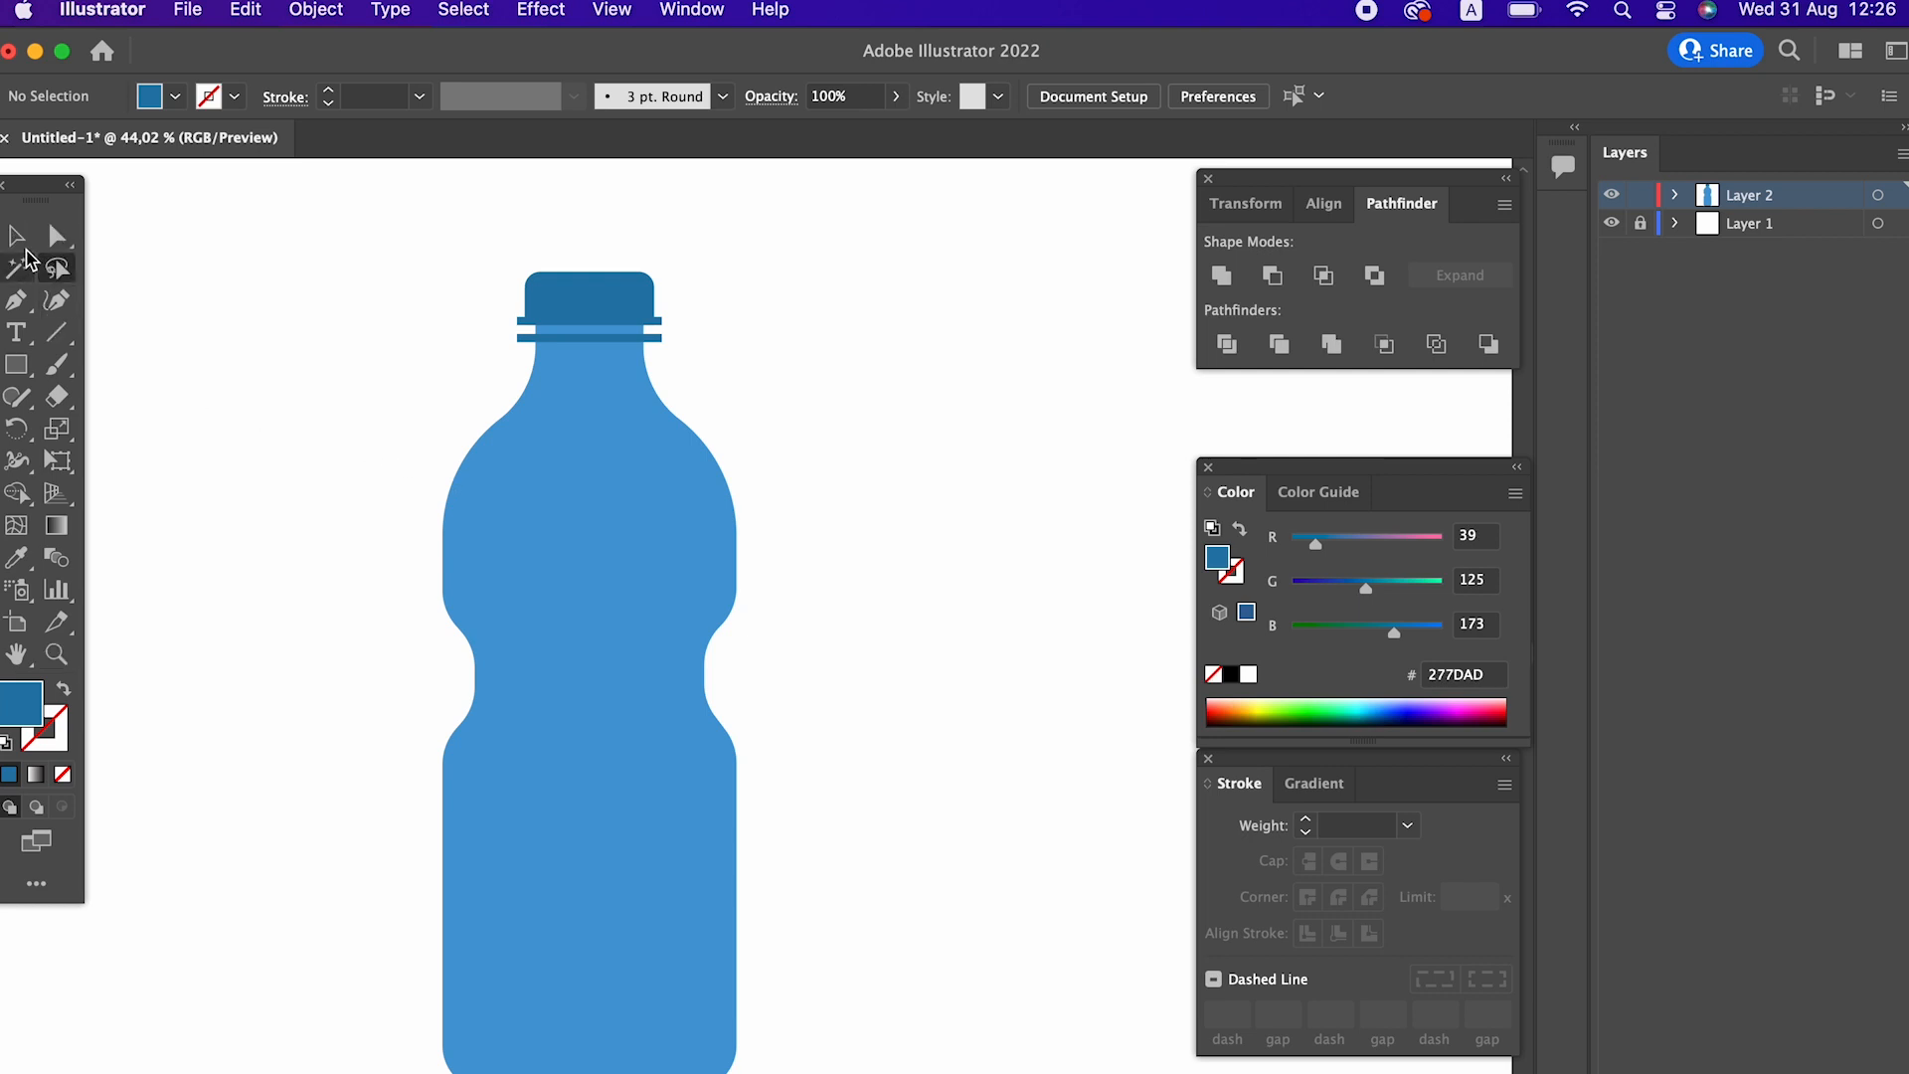
{"action": "left_click", "coordinate": [16, 235]}
{"action": "left_click", "coordinate": [575, 528]}
{"action": "double_click", "coordinate": [17, 708]}
{"action": "left_click_drag", "start_coordinate": [279, 200], "coordinate": [215, 131]}
{"action": "left_click", "coordinate": [678, 132]}
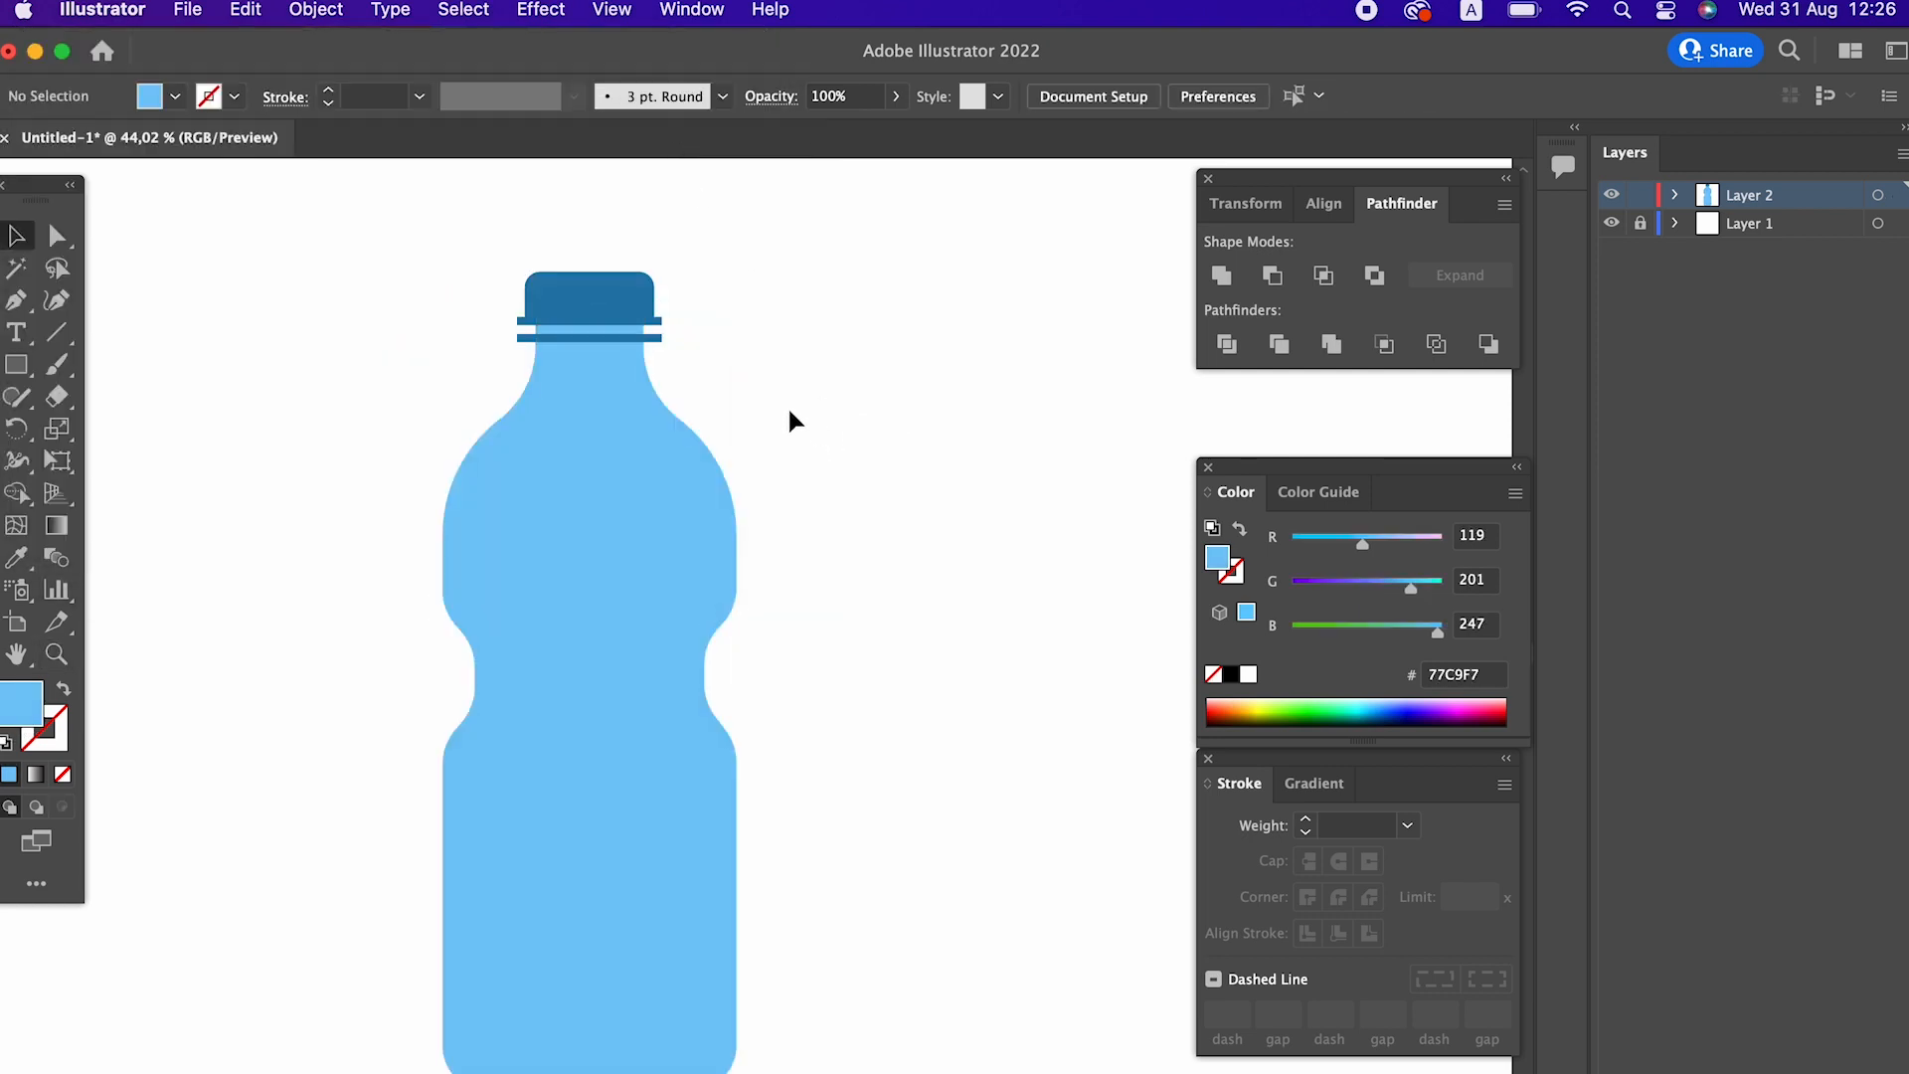
Unite the cap and the band on its bottom edge into a single shape.
{"action": "key", "text": "z"}
{"action": "left_click_drag", "start_coordinate": [577, 288], "coordinate": [884, 465]}
{"action": "left_click_drag", "start_coordinate": [449, 353], "coordinate": [484, 477]}
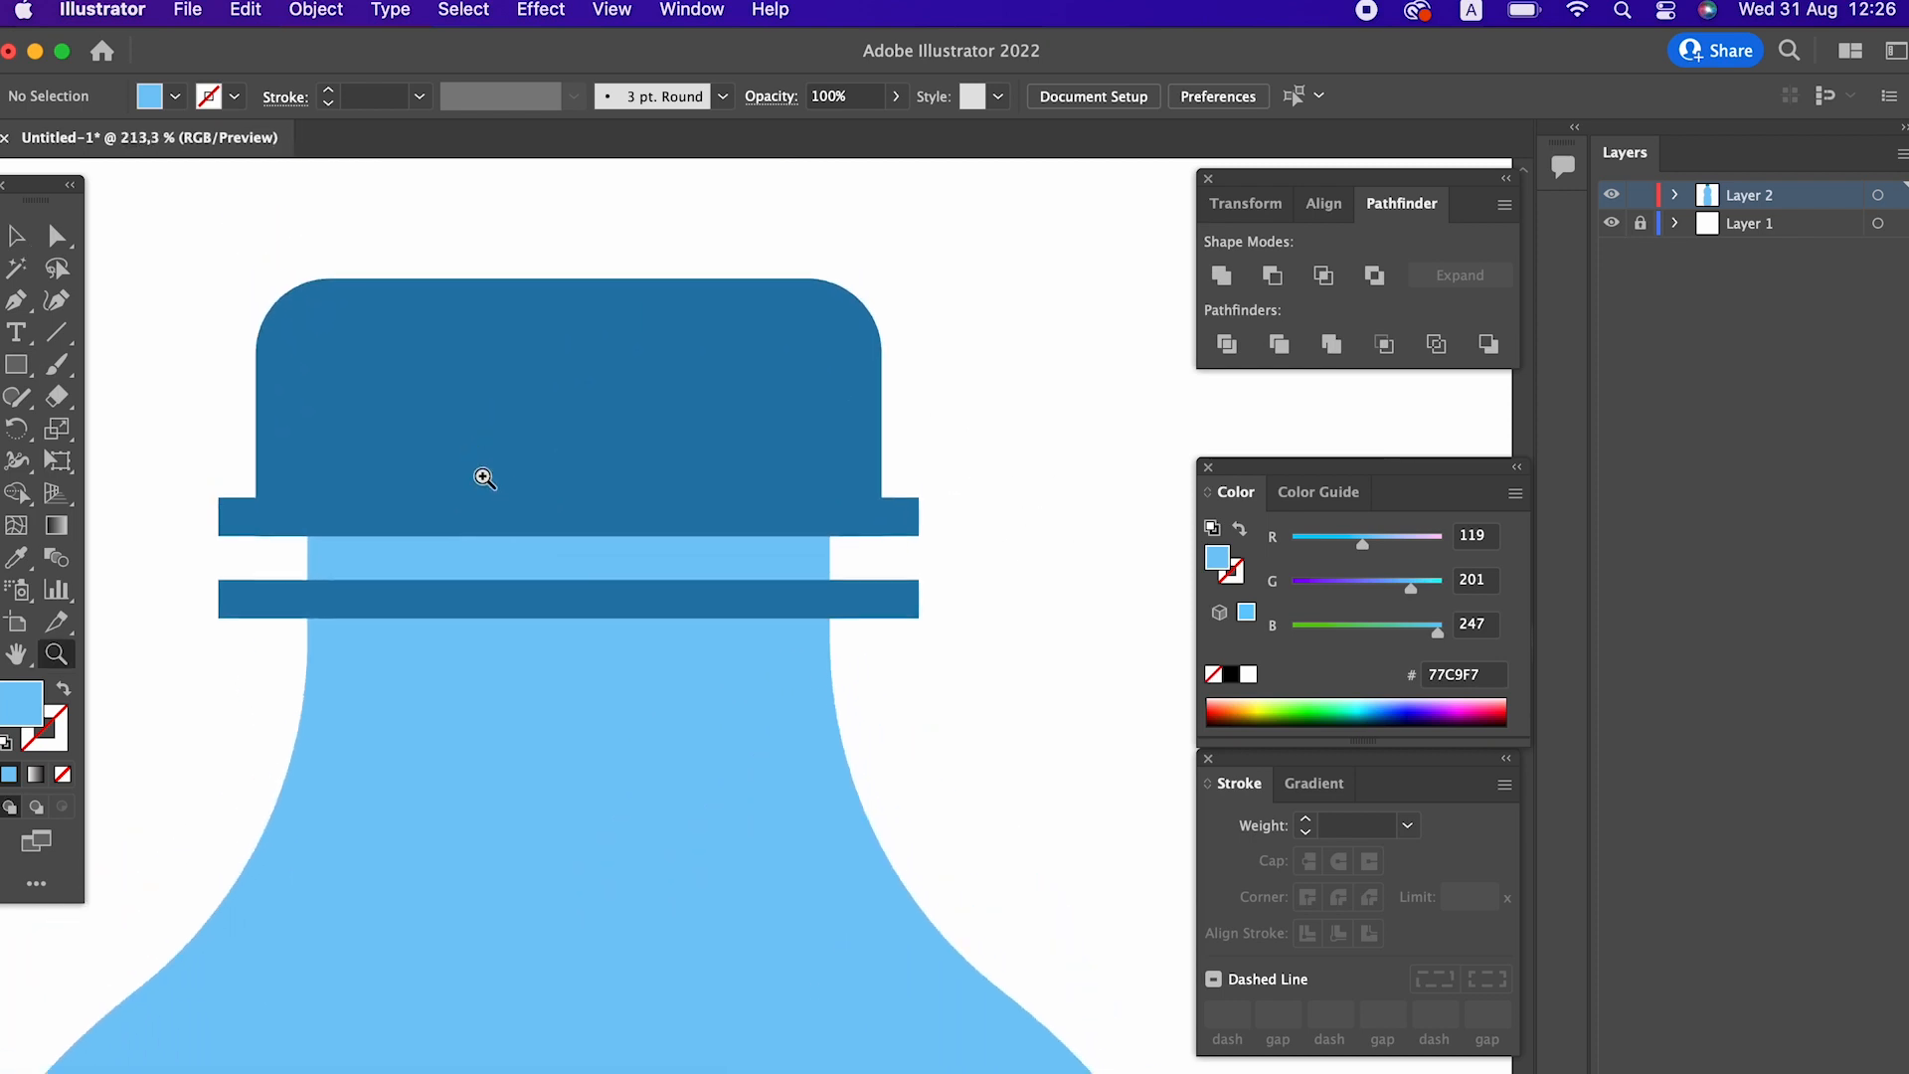
{"action": "key", "text": "v"}
{"action": "left_click", "coordinate": [487, 521]}
{"action": "left_click", "coordinate": [491, 375], "text": "shift"}
{"action": "left_click", "coordinate": [1223, 277]}
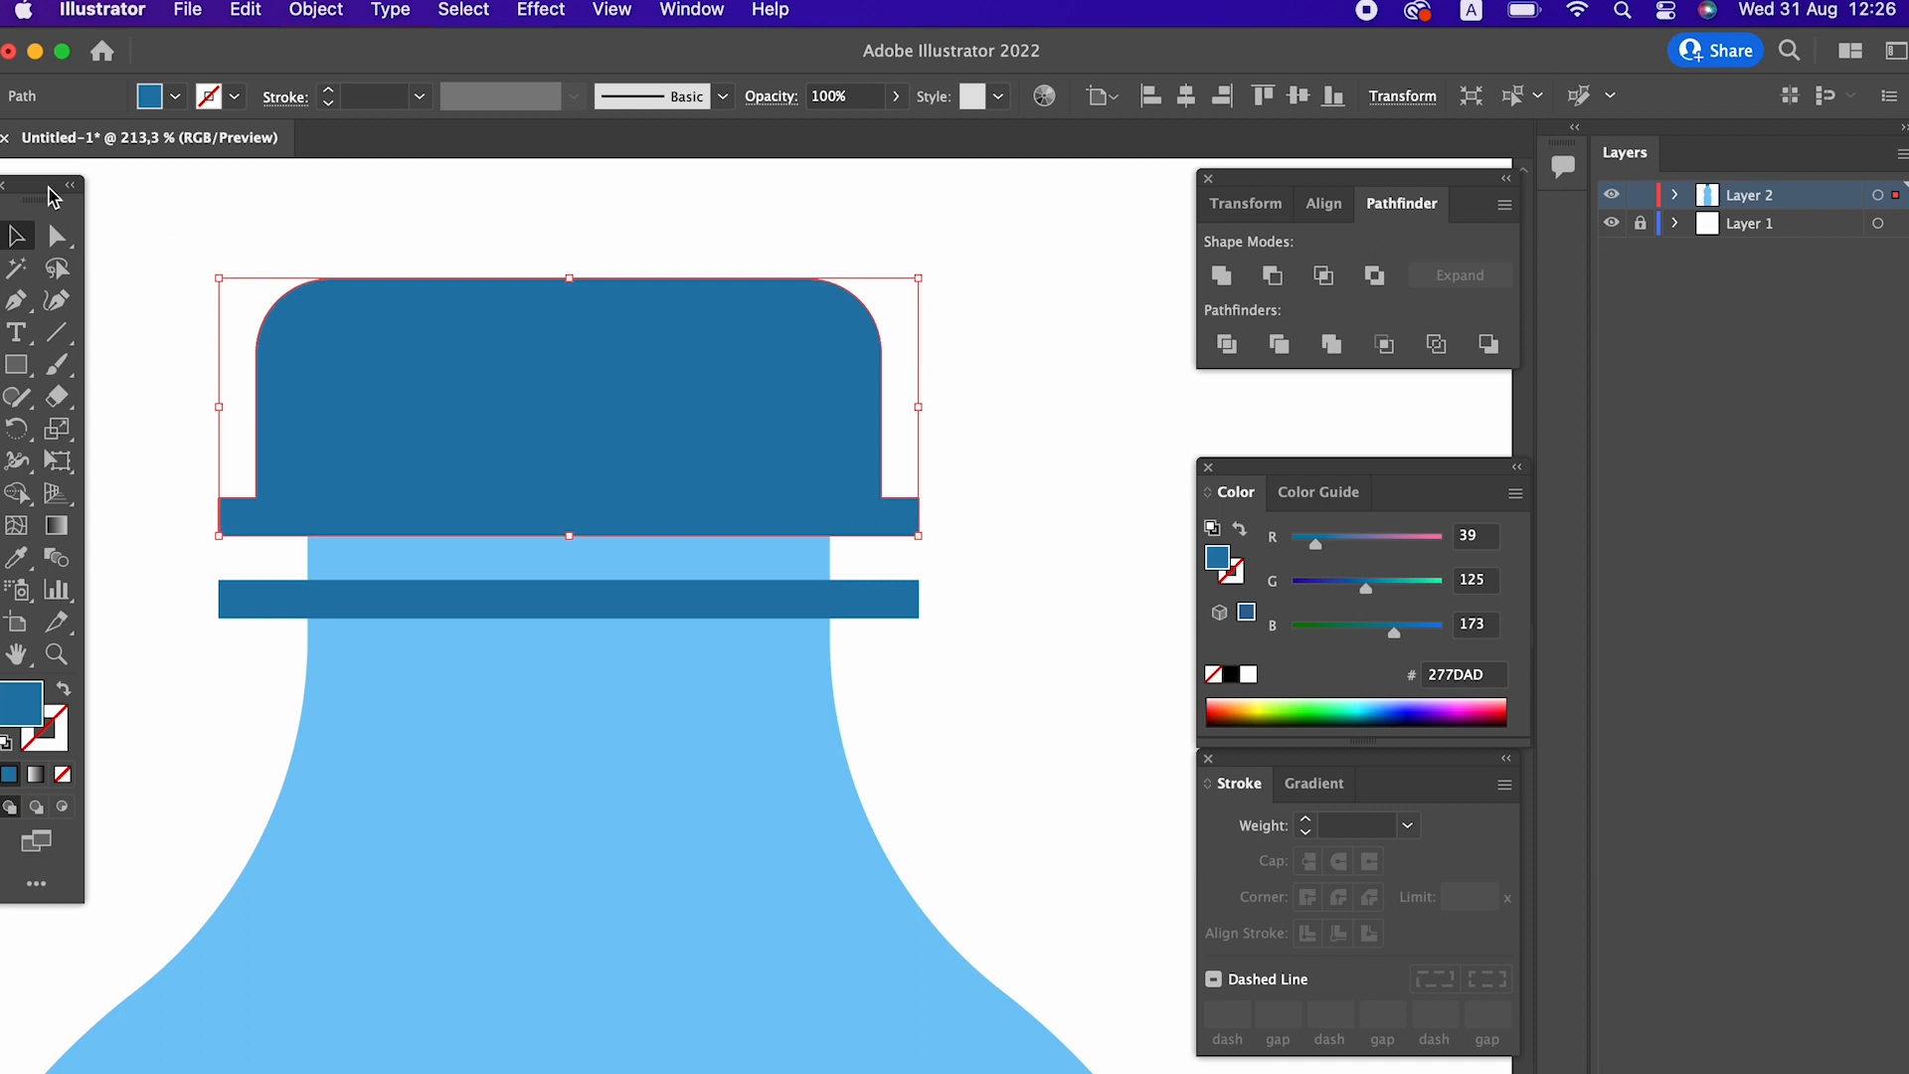
{"action": "left_click", "coordinate": [56, 237]}
{"action": "left_click_drag", "start_coordinate": [969, 666], "coordinate": [896, 570]}
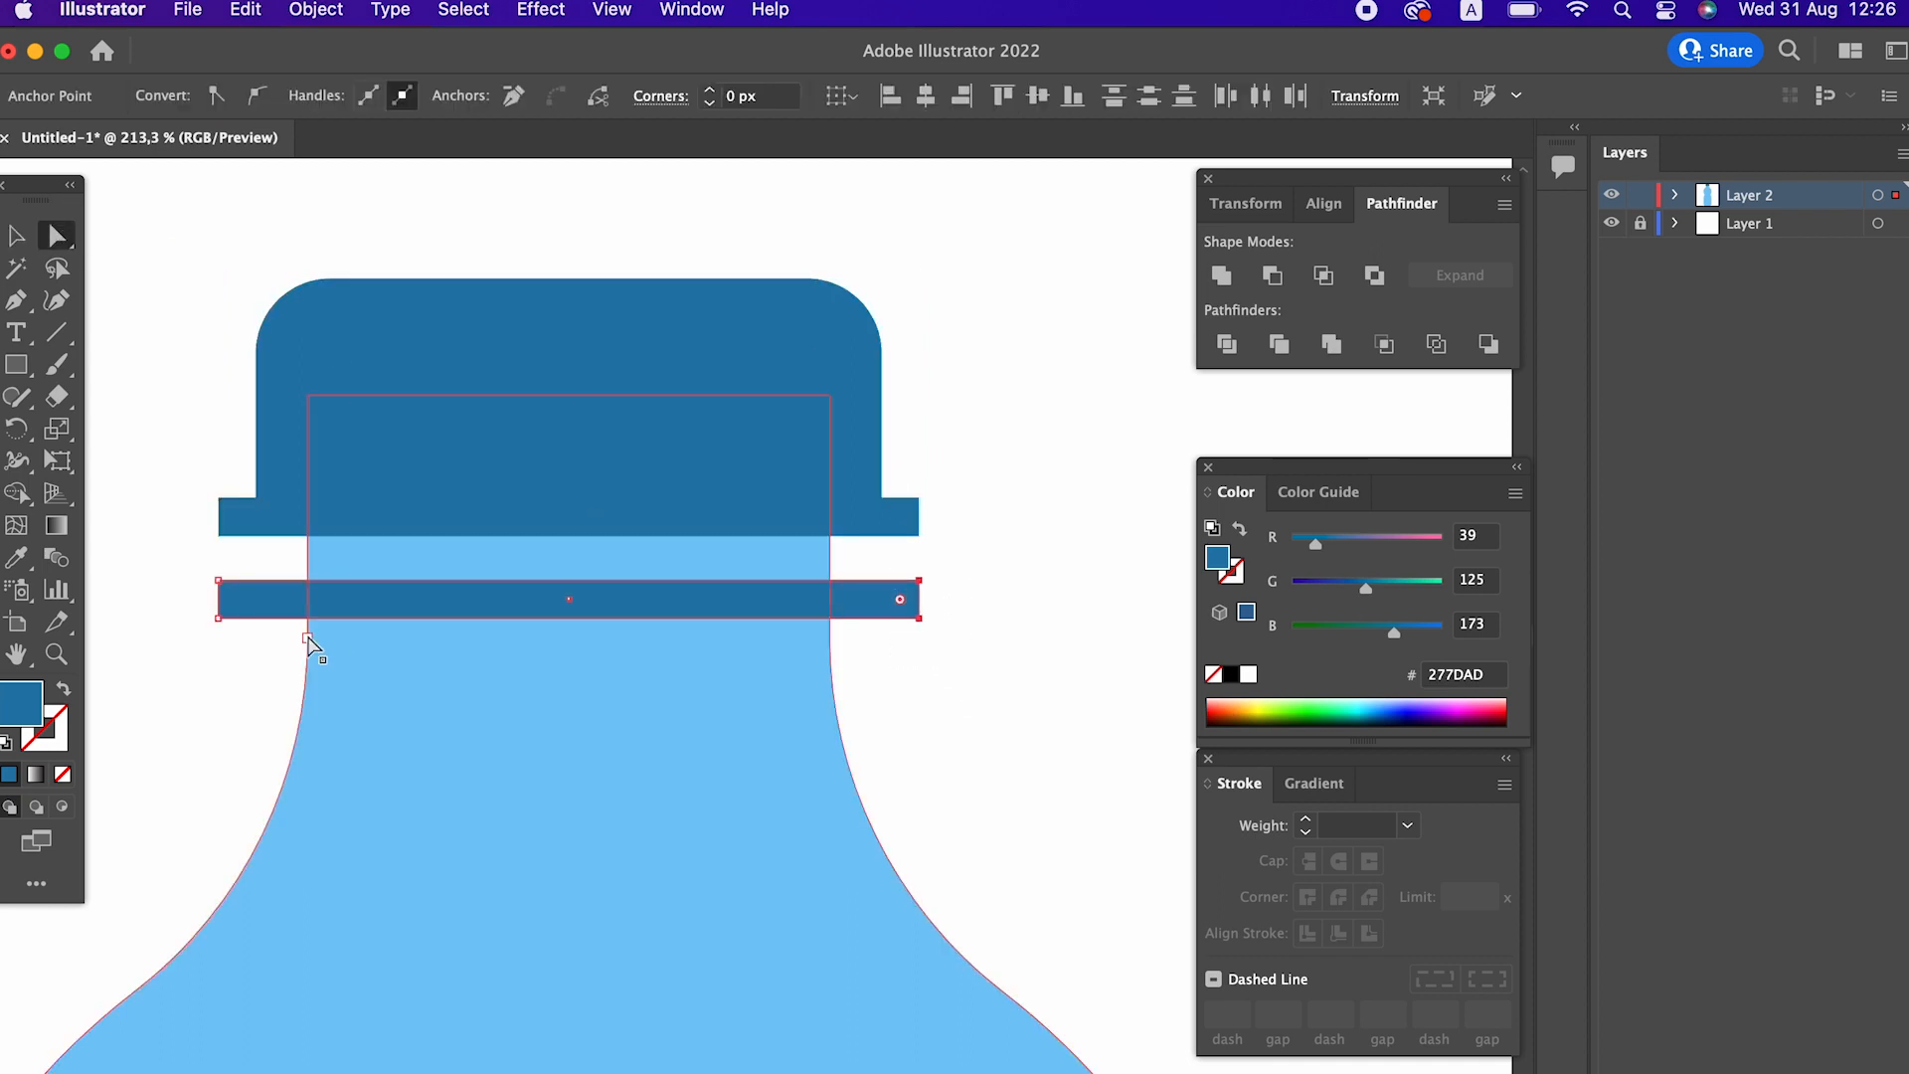
{"action": "left_click_drag", "start_coordinate": [256, 640], "coordinate": [184, 499]}
{"action": "left_click_drag", "start_coordinate": [999, 716], "coordinate": [910, 433]}
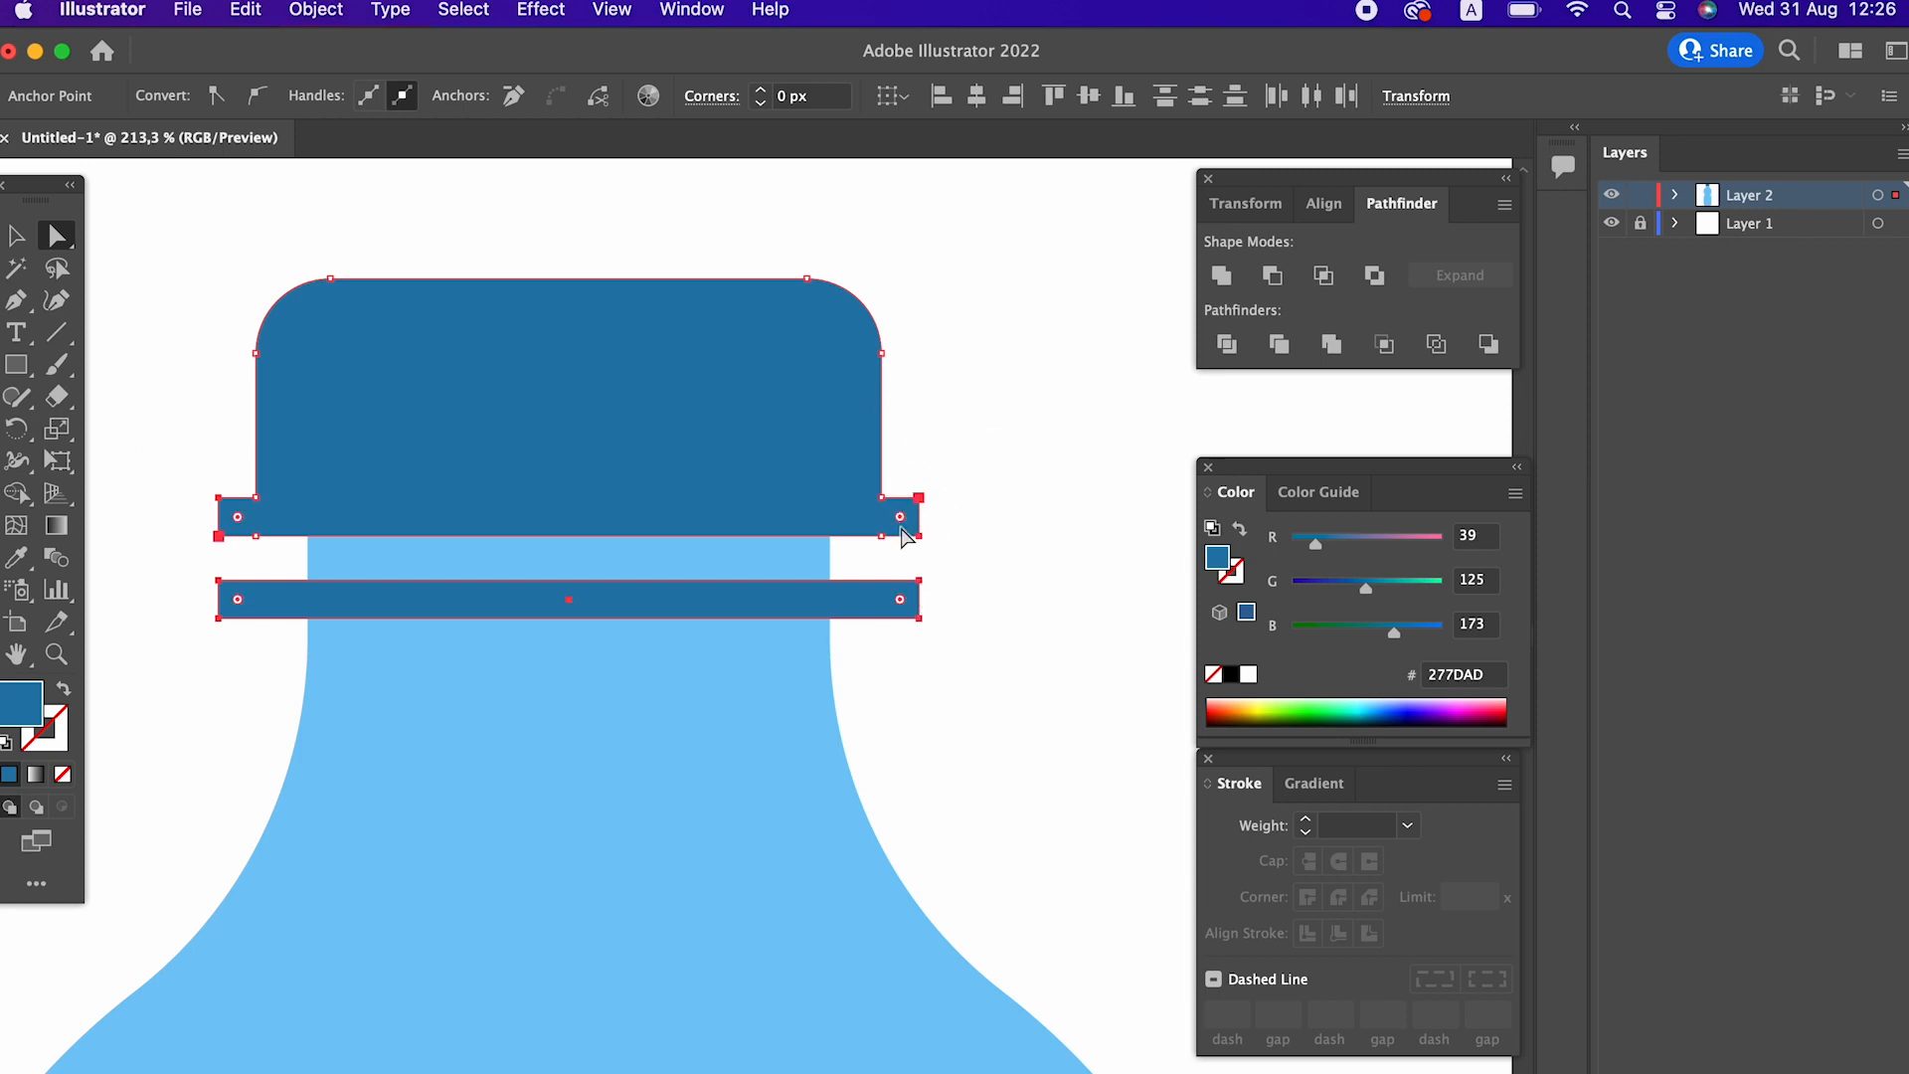
{"action": "left_click_drag", "start_coordinate": [900, 526], "coordinate": [856, 554]}
{"action": "key", "text": "ctrl+z"}
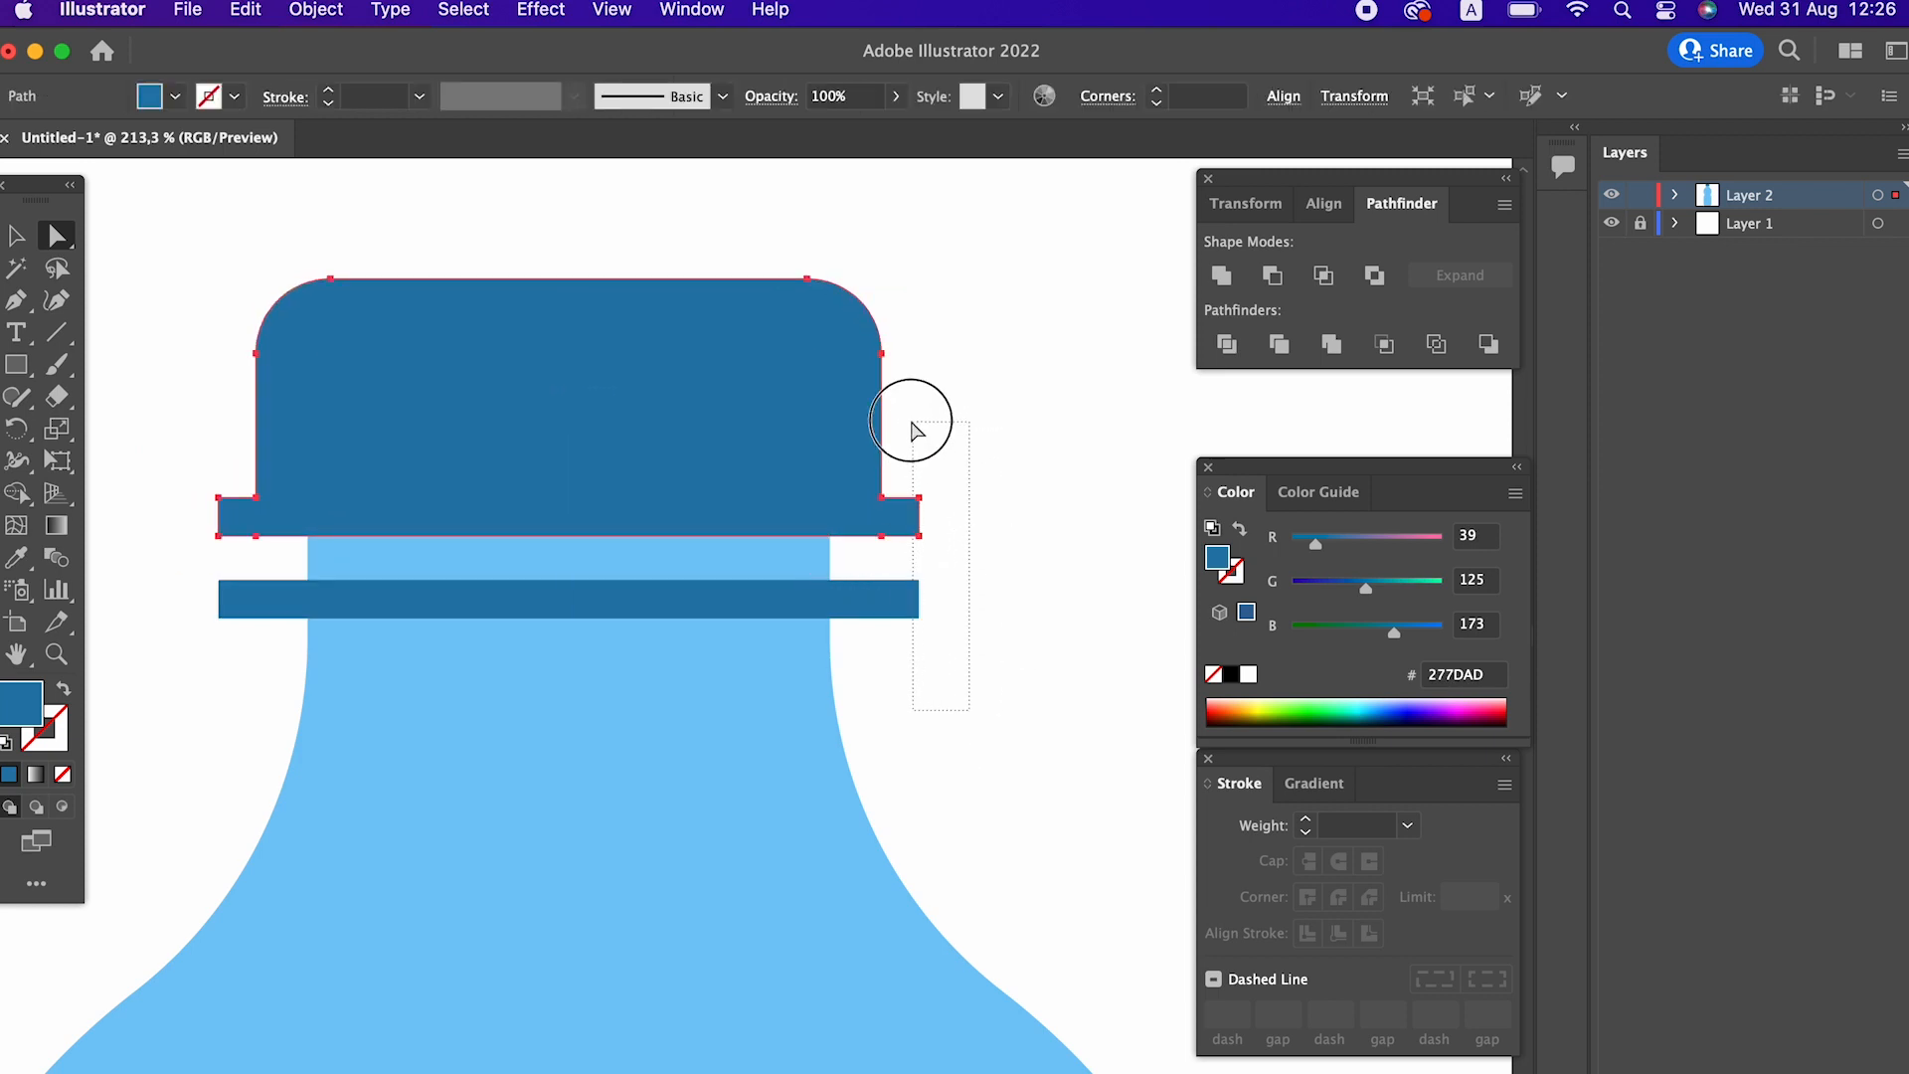
{"action": "key", "text": "ctrl+z"}
Fully round the end corners of both the cap's rim and the separate band below it.
{"action": "left_click_drag", "start_coordinate": [267, 656], "coordinate": [149, 438]}
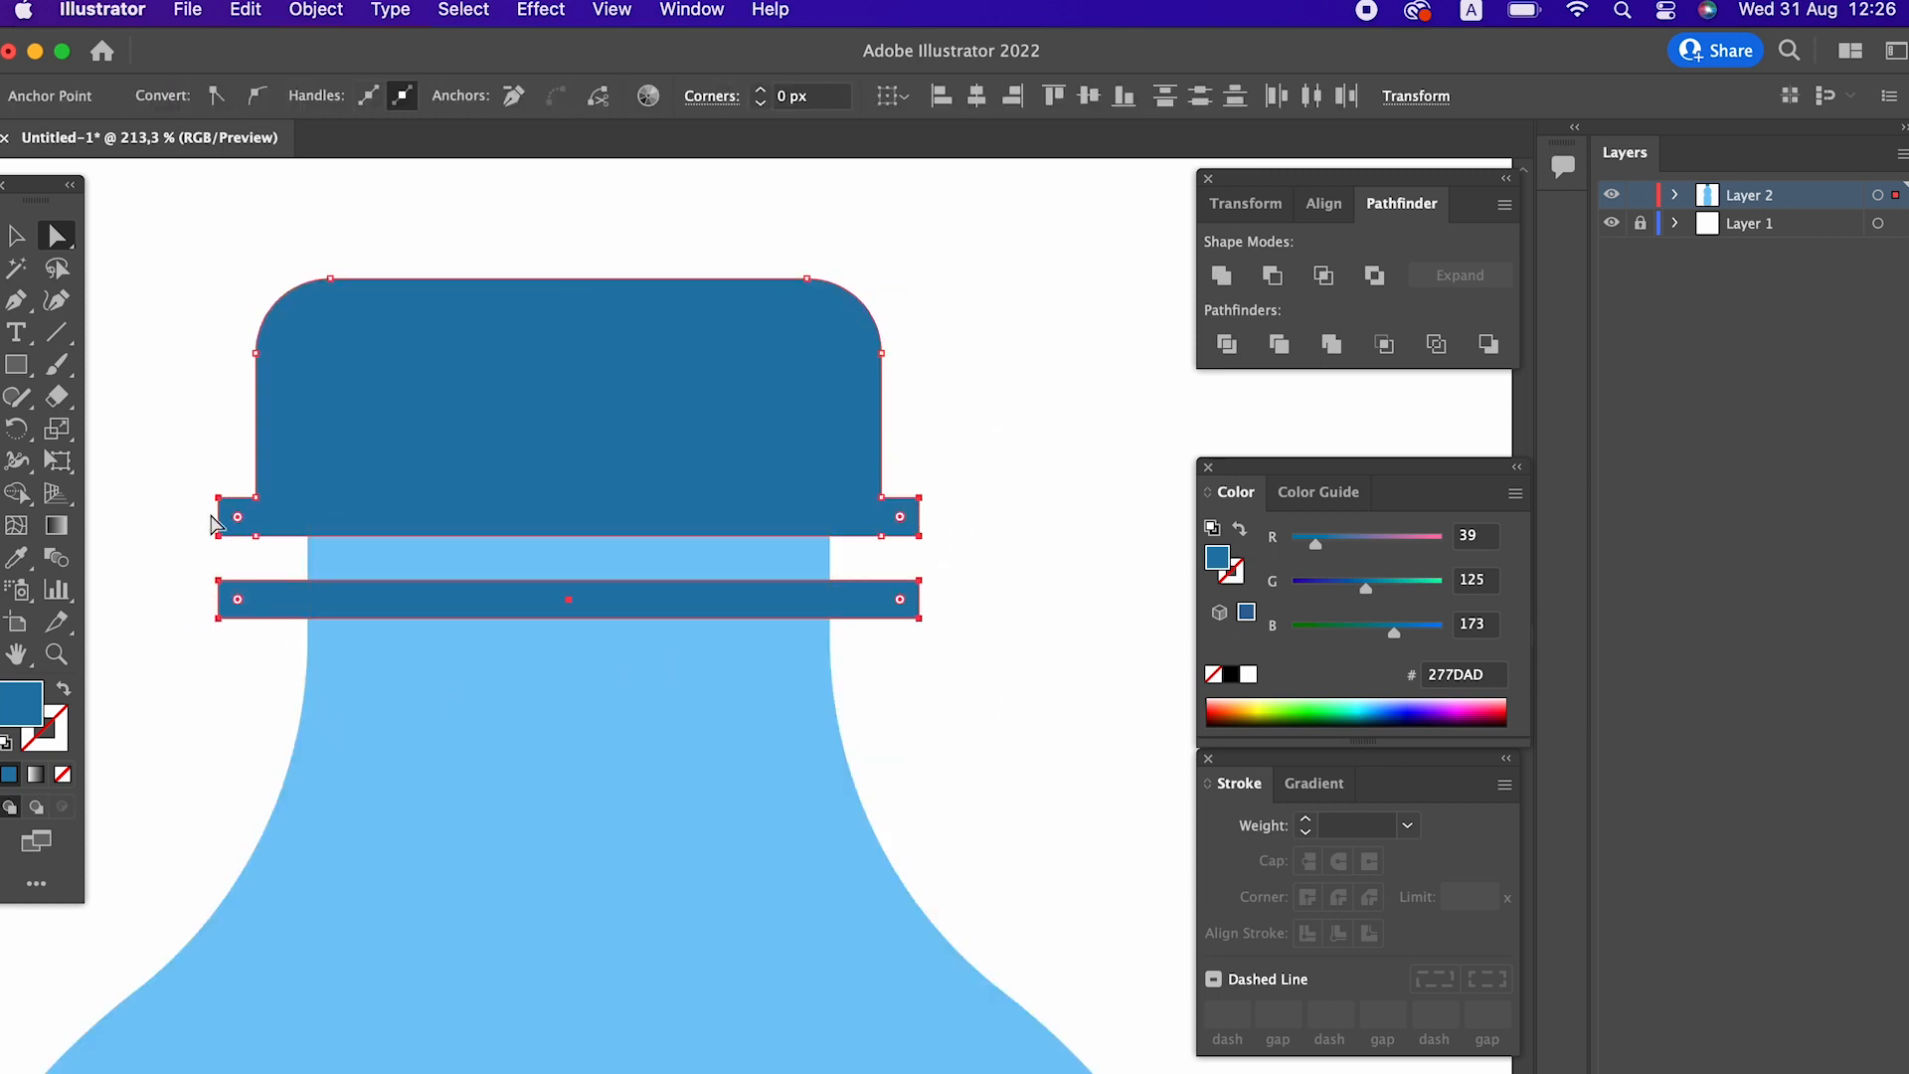
{"action": "left_click_drag", "start_coordinate": [237, 517], "coordinate": [490, 580]}
{"action": "left_click", "coordinate": [1143, 660]}
Round the two inner corners where the cap's sides meet its rim, to about 3.4 px.
{"action": "key", "text": "super+space"}
{"action": "left_click_drag", "start_coordinate": [1015, 612], "coordinate": [749, 504]}
{"action": "left_click_drag", "start_coordinate": [748, 504], "coordinate": [562, 346]}
{"action": "left_click_drag", "start_coordinate": [557, 348], "coordinate": [758, 515]}
{"action": "left_click", "coordinate": [759, 515]}
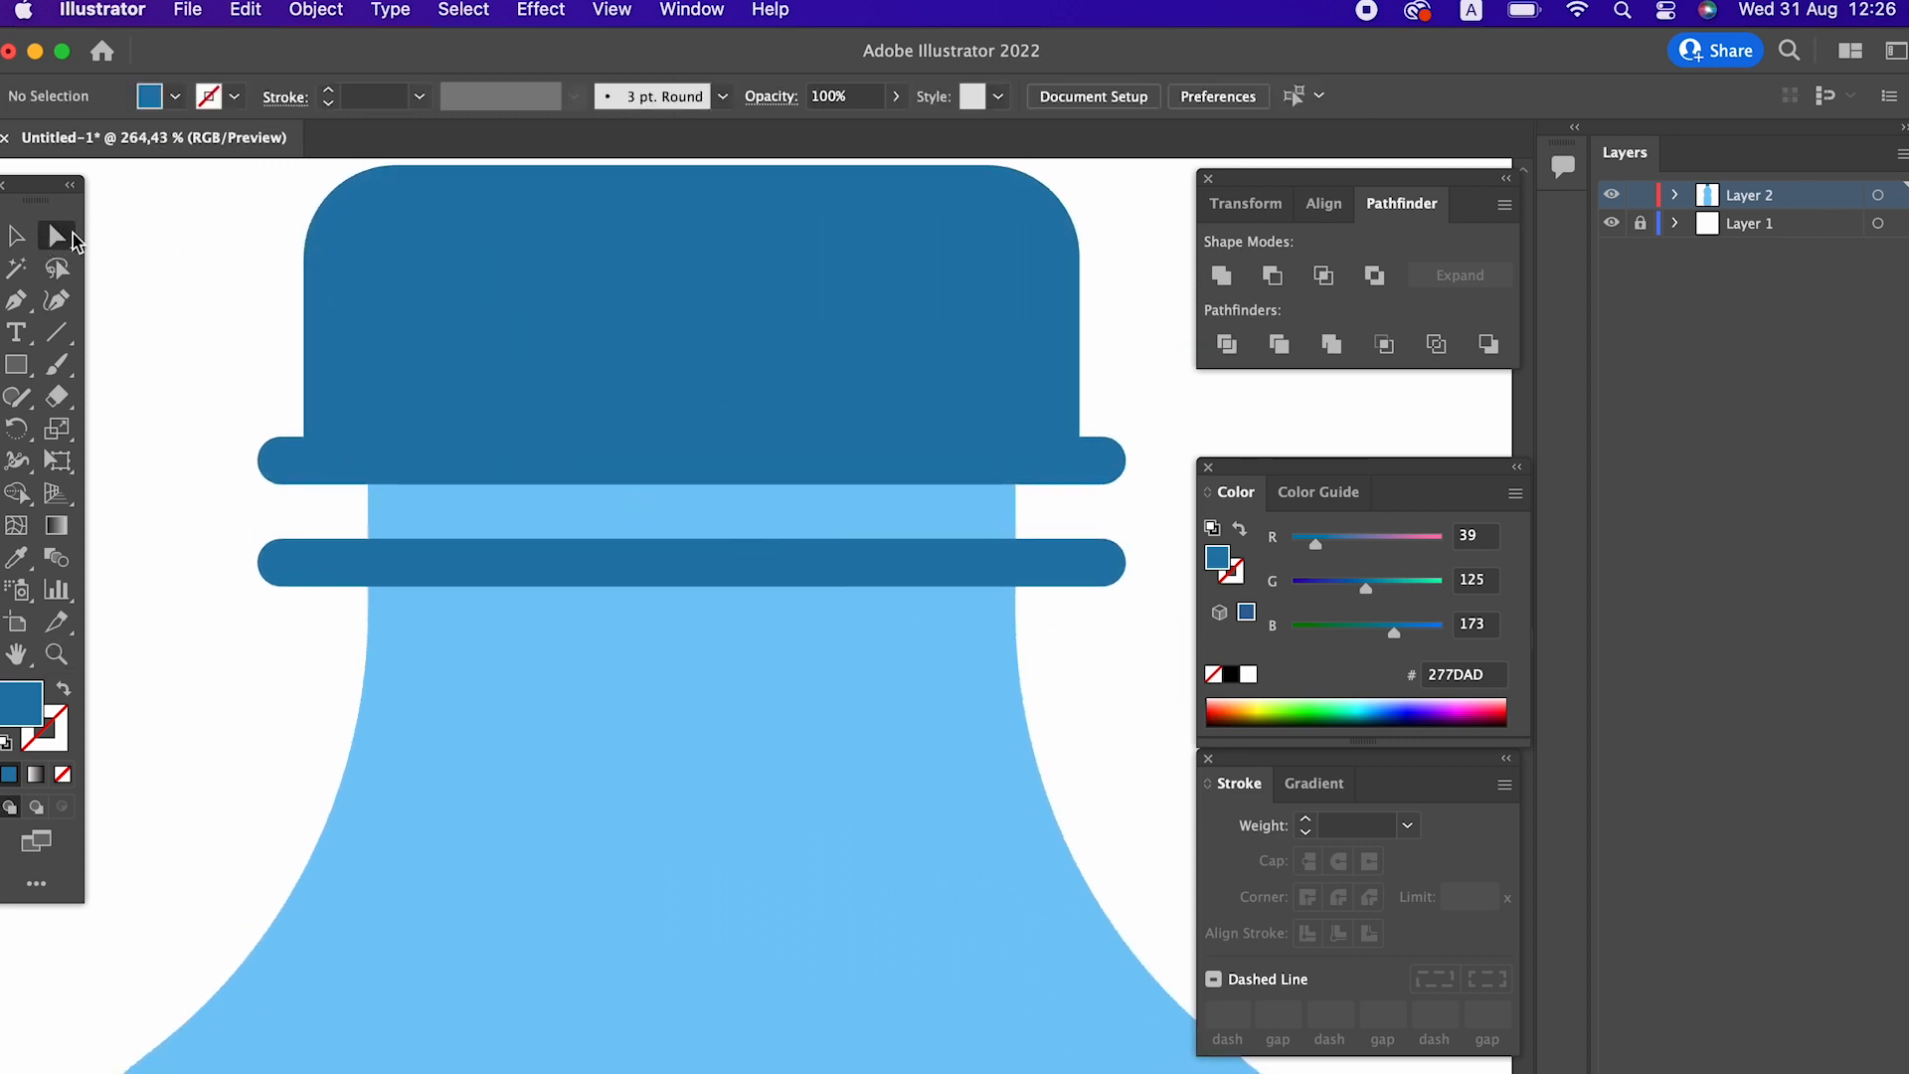
{"action": "left_click", "coordinate": [282, 438]}
{"action": "left_click_drag", "start_coordinate": [291, 426], "coordinate": [266, 394]}
{"action": "left_click", "coordinate": [1081, 423]}
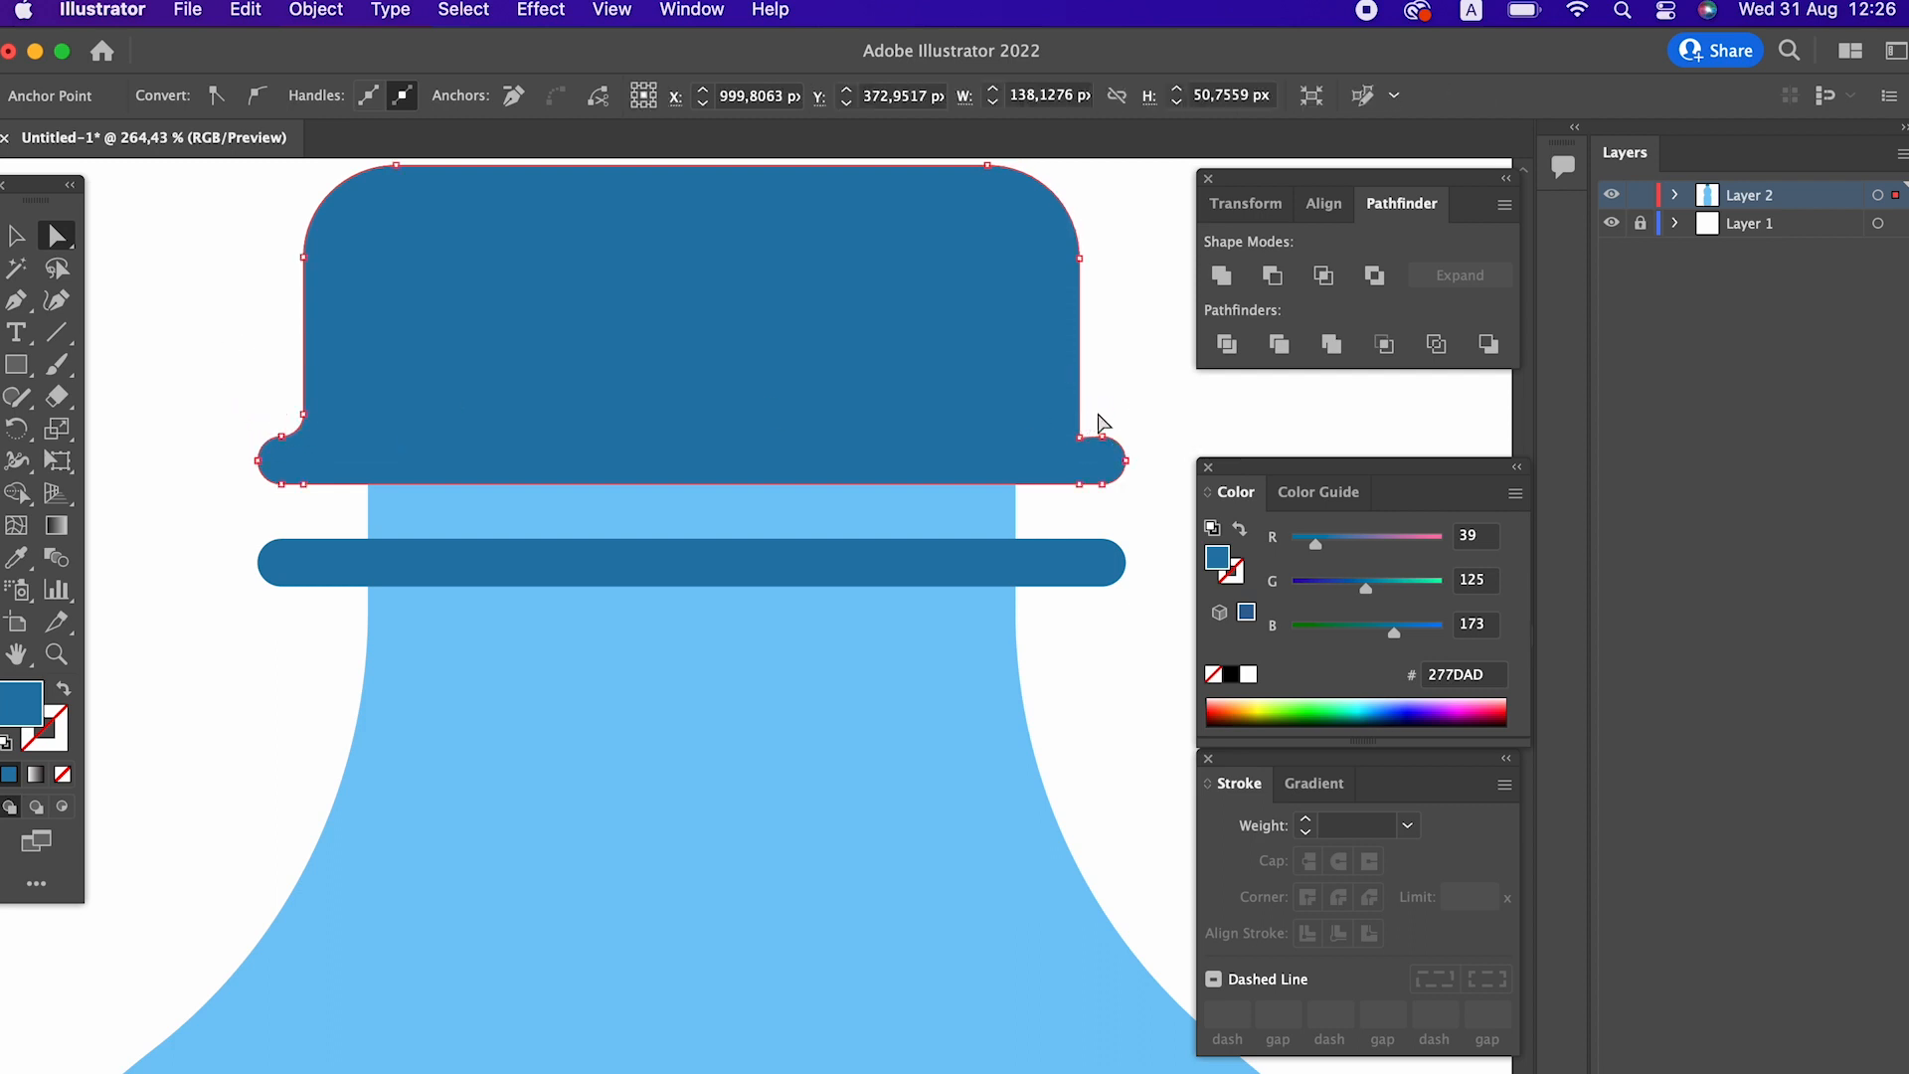
{"action": "left_click", "coordinate": [1082, 437]}
{"action": "left_click_drag", "start_coordinate": [1100, 418], "coordinate": [1180, 370]}
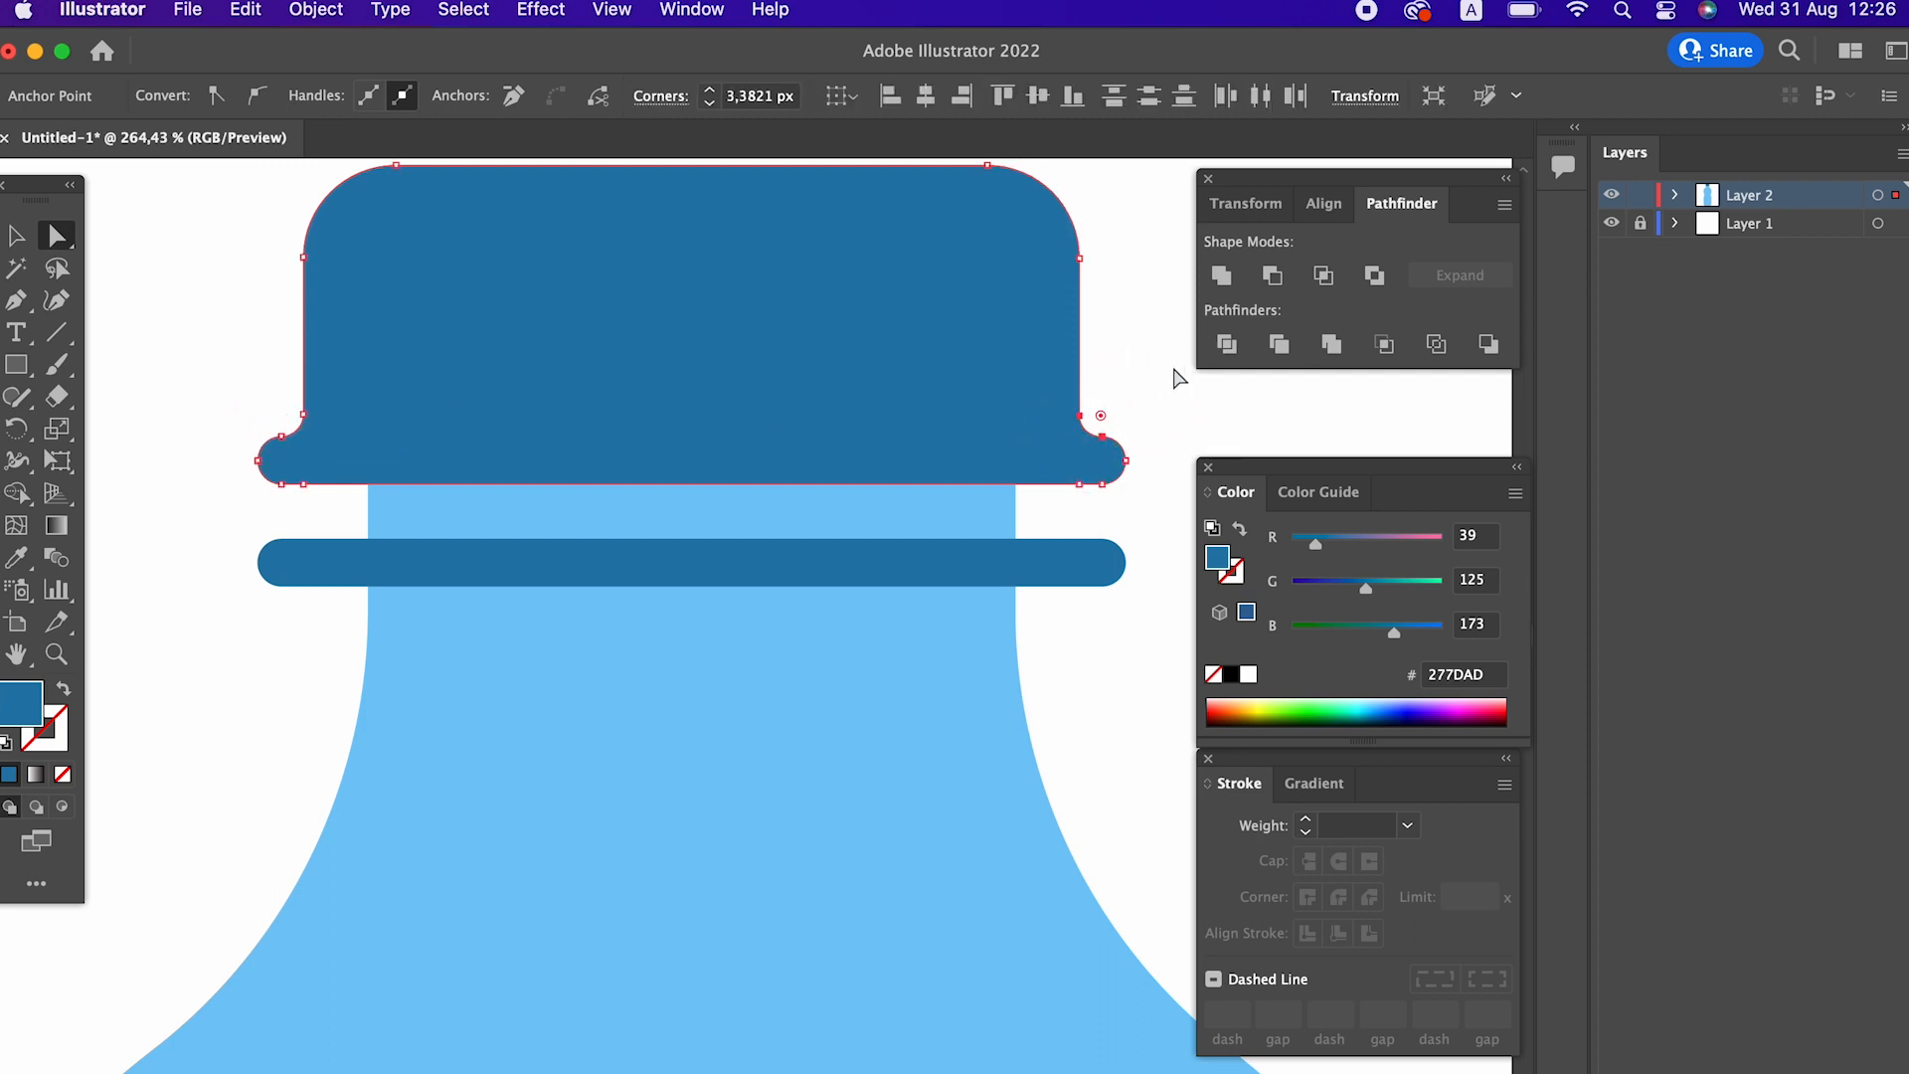
{"action": "left_click", "coordinate": [1180, 370]}
Draw a thin rectangular strip across the full width of the neck, directly below the cap's rim.
{"action": "left_click", "coordinate": [17, 235]}
{"action": "scroll", "coordinate": [48, 388], "scroll_direction": "down", "scroll_amount": 2}
{"action": "left_click", "coordinate": [12, 370]}
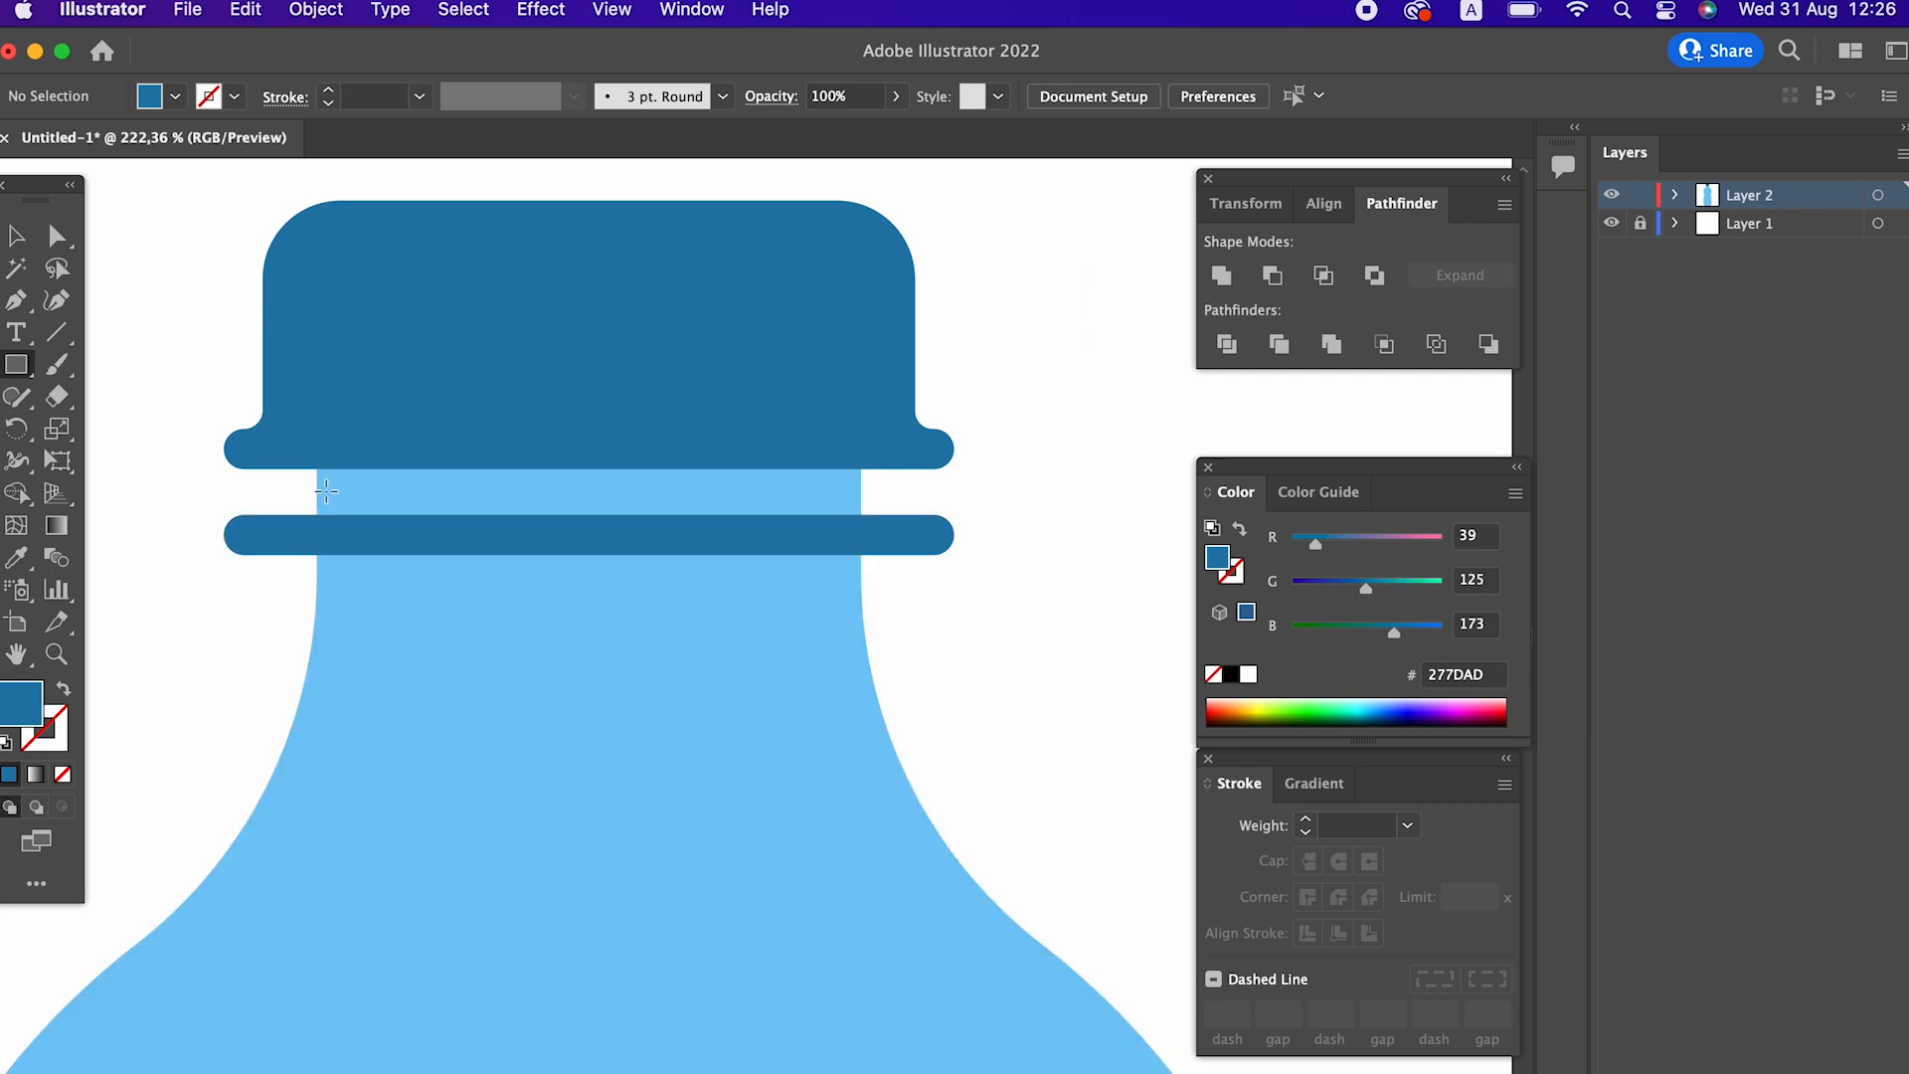
{"action": "left_click_drag", "start_coordinate": [318, 479], "coordinate": [862, 468]}
Fill the neck strip with 43A9D6, a darker shade of the sampled body color.
{"action": "left_click", "coordinate": [20, 560]}
{"action": "left_click", "coordinate": [438, 686]}
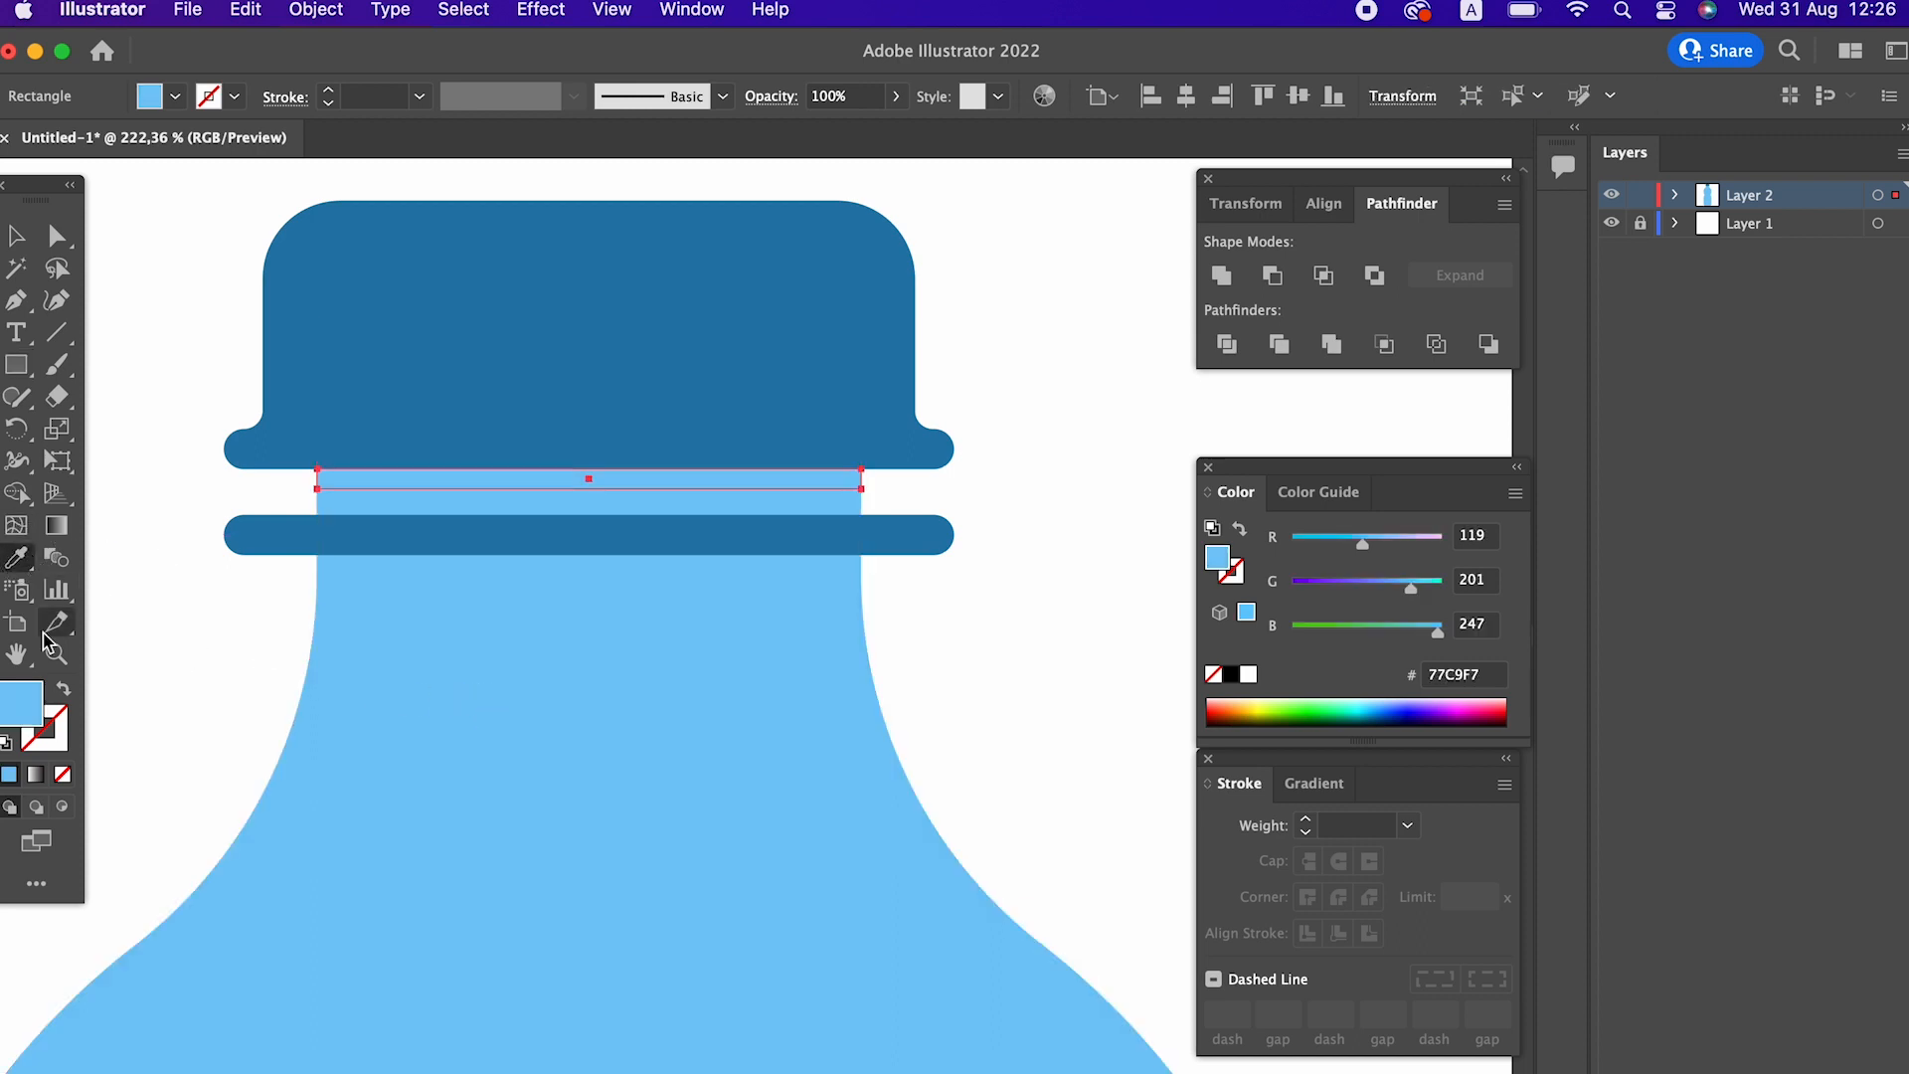
{"action": "double_click", "coordinate": [20, 714]}
{"action": "left_click_drag", "start_coordinate": [231, 182], "coordinate": [261, 181]}
{"action": "left_click", "coordinate": [272, 176]}
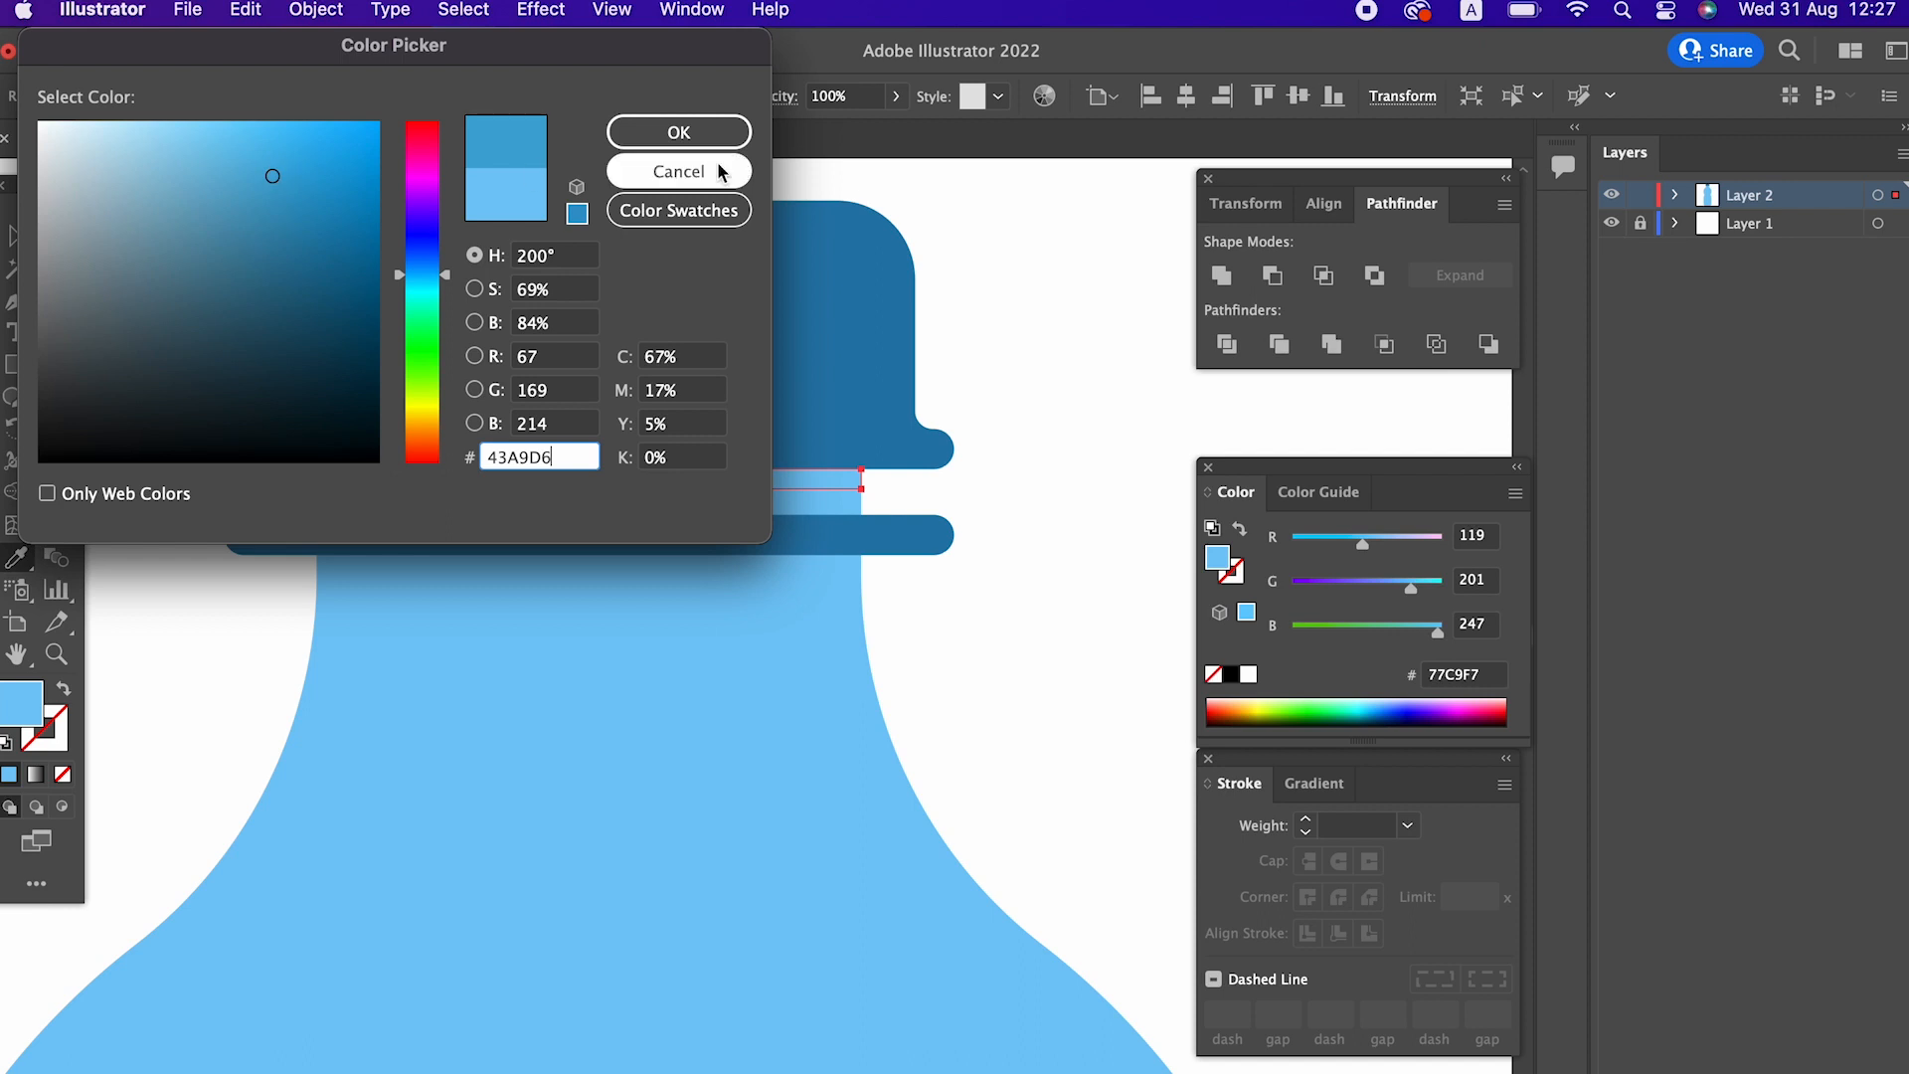
{"action": "left_click", "coordinate": [712, 138]}
Make the shadow strip below the cap's rim slightly taller.
{"action": "key", "text": "z"}
{"action": "left_click_drag", "start_coordinate": [675, 385], "coordinate": [574, 521]}
{"action": "key", "text": "v"}
{"action": "left_click", "coordinate": [469, 500]}
Duplicate the shadow strip in front and place the copy directly below the separate neck band.
{"action": "key", "text": "z"}
{"action": "left_click_drag", "start_coordinate": [685, 452], "coordinate": [640, 554]}
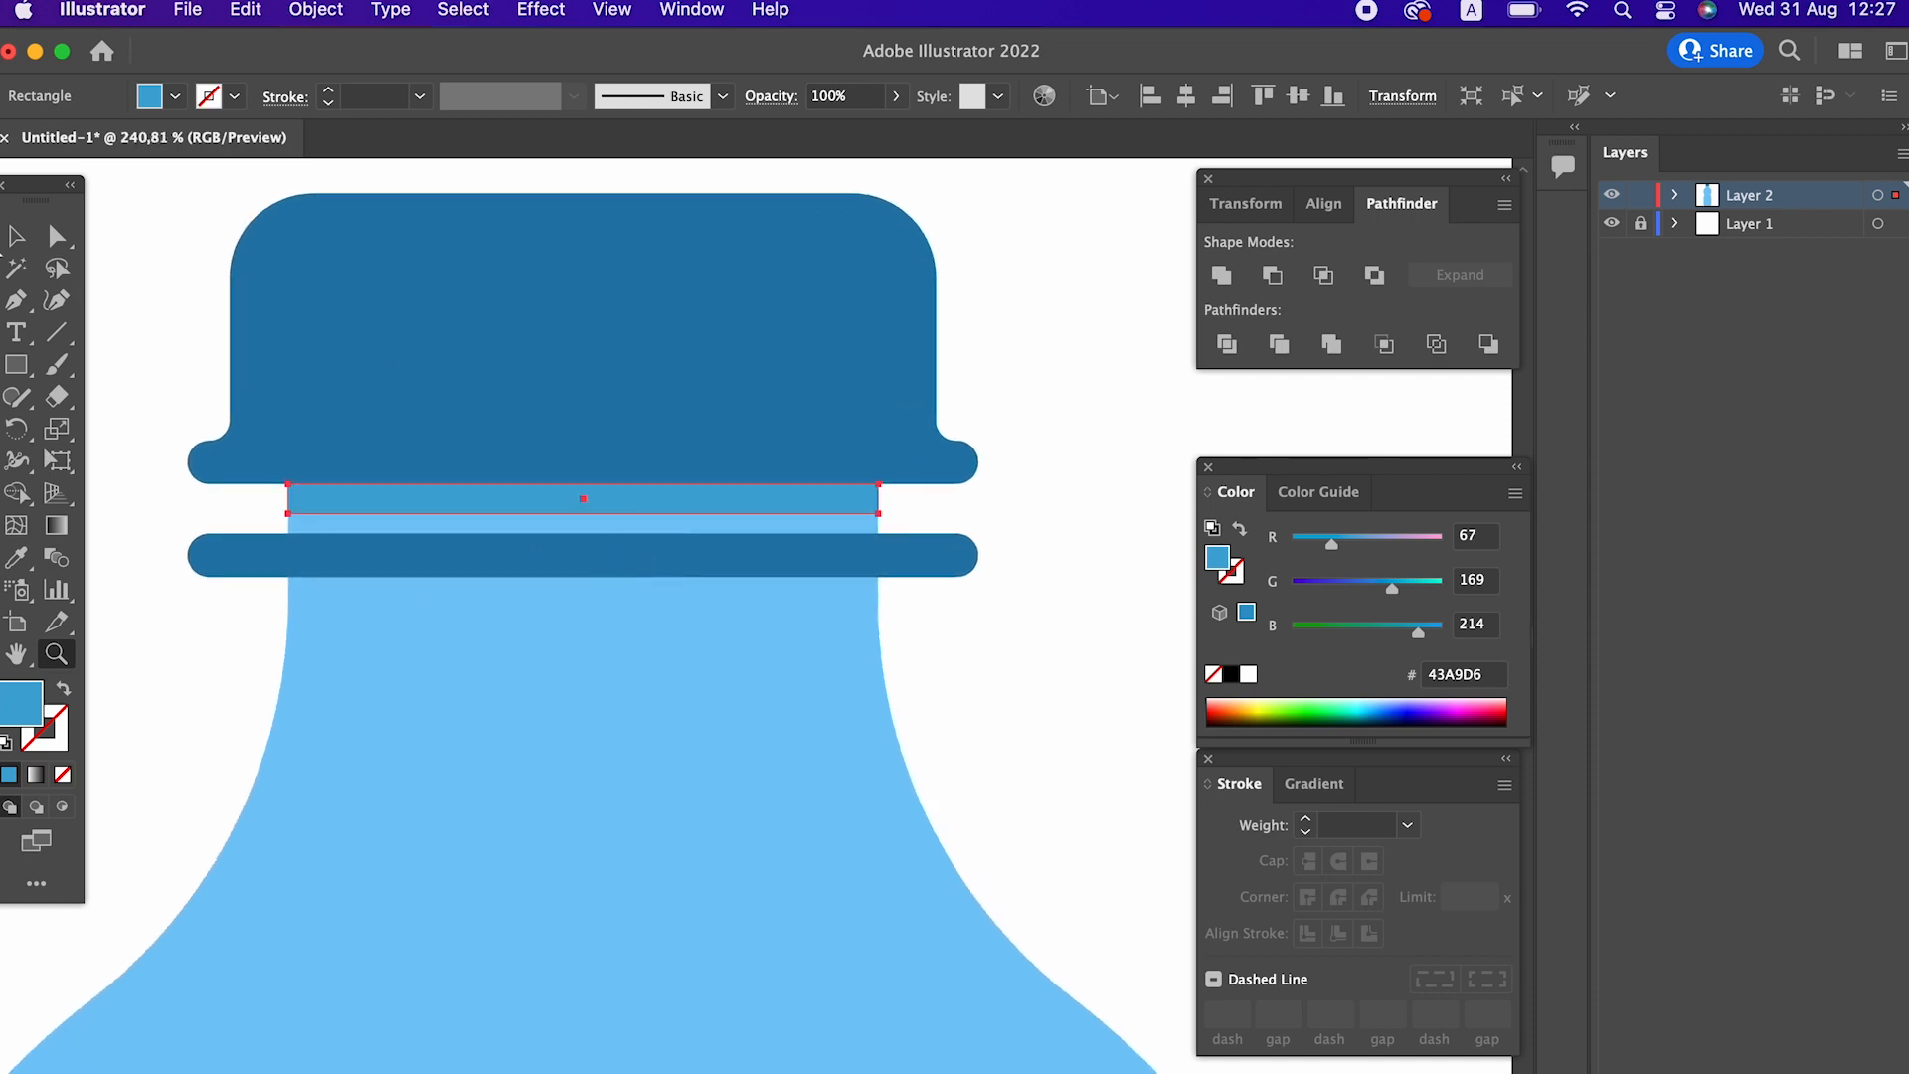
{"action": "left_click", "coordinate": [16, 236]}
{"action": "left_click", "coordinate": [254, 152]}
{"action": "left_click", "coordinate": [246, 10]}
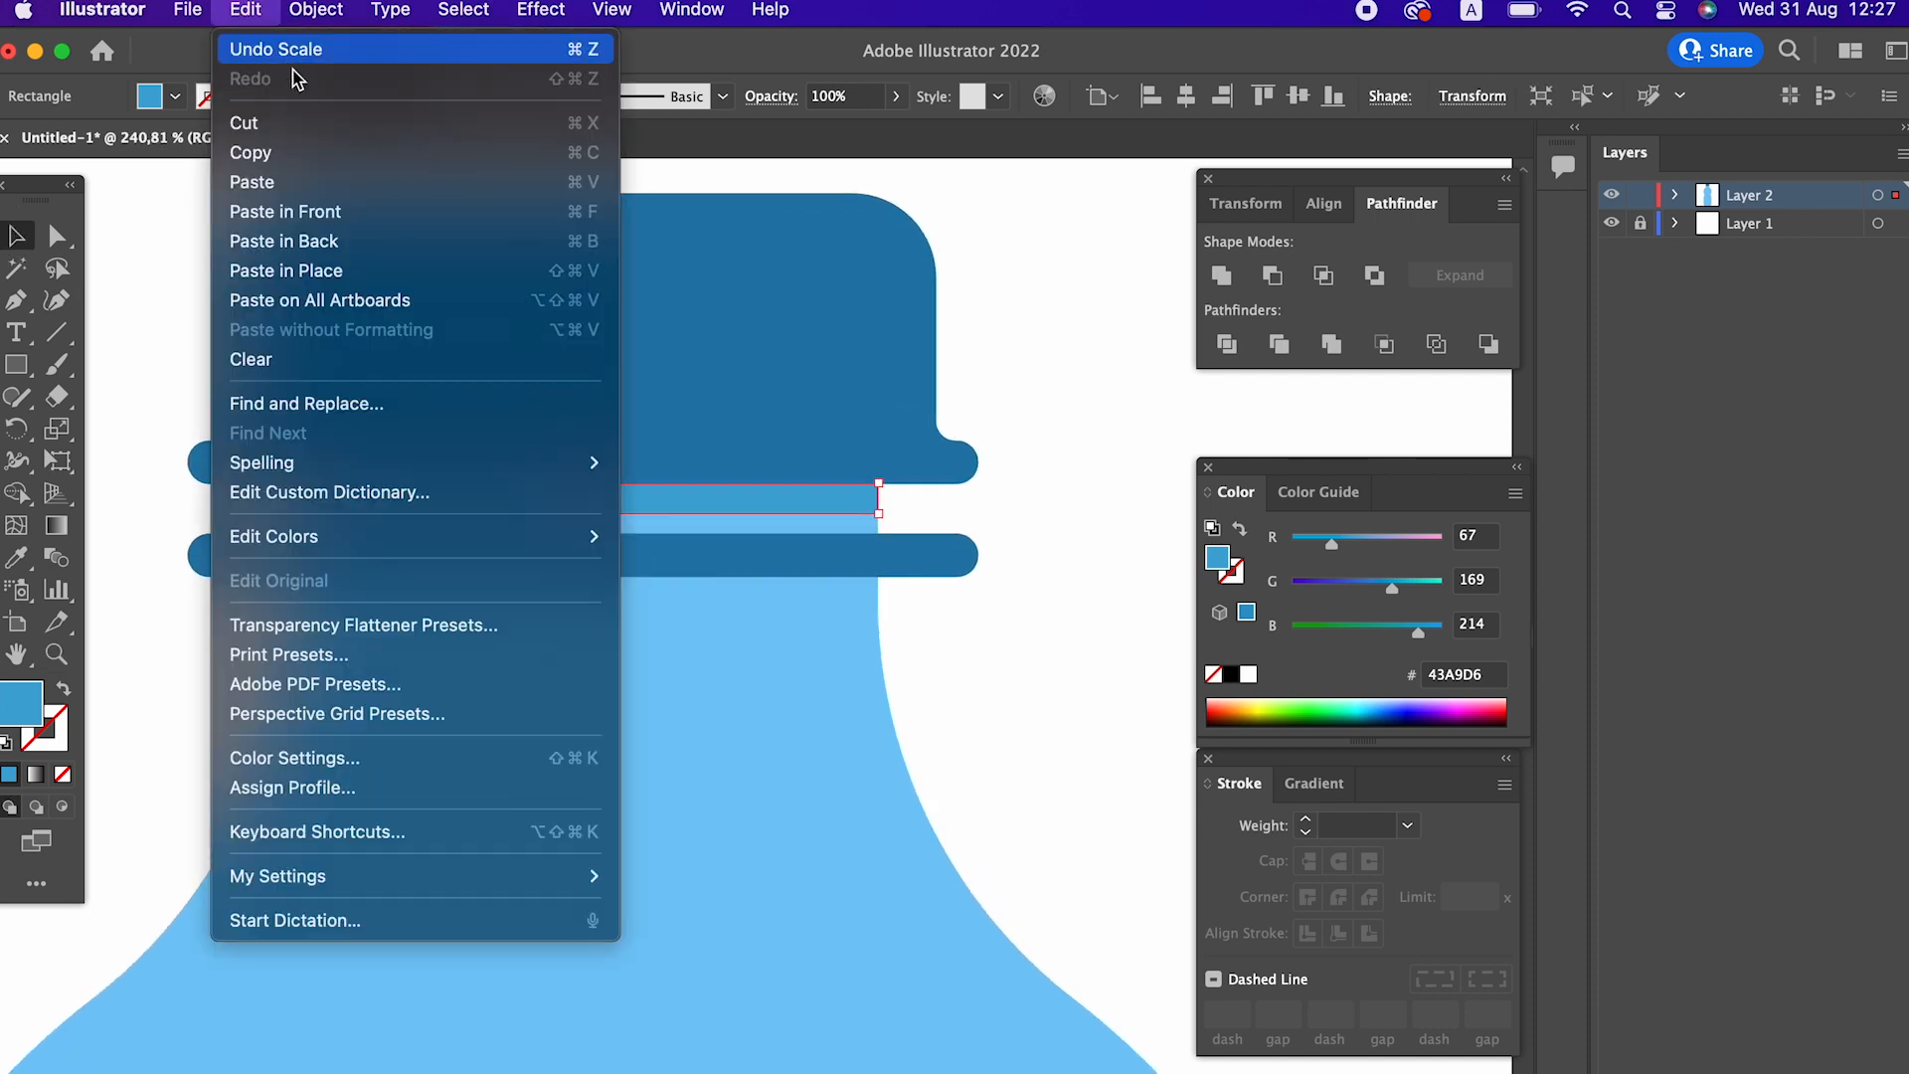
{"action": "left_click", "coordinate": [328, 211]}
{"action": "left_click_drag", "start_coordinate": [807, 509], "coordinate": [793, 596]}
Draw a rectangle on the right half of the cap, resting on the rim and extending slightly past the cap's side.
{"action": "key", "text": "z"}
{"action": "left_click", "coordinate": [724, 468], "text": "alt"}
{"action": "left_click_drag", "start_coordinate": [192, 422], "coordinate": [603, 596]}
{"action": "left_click_drag", "start_coordinate": [602, 595], "coordinate": [802, 622]}
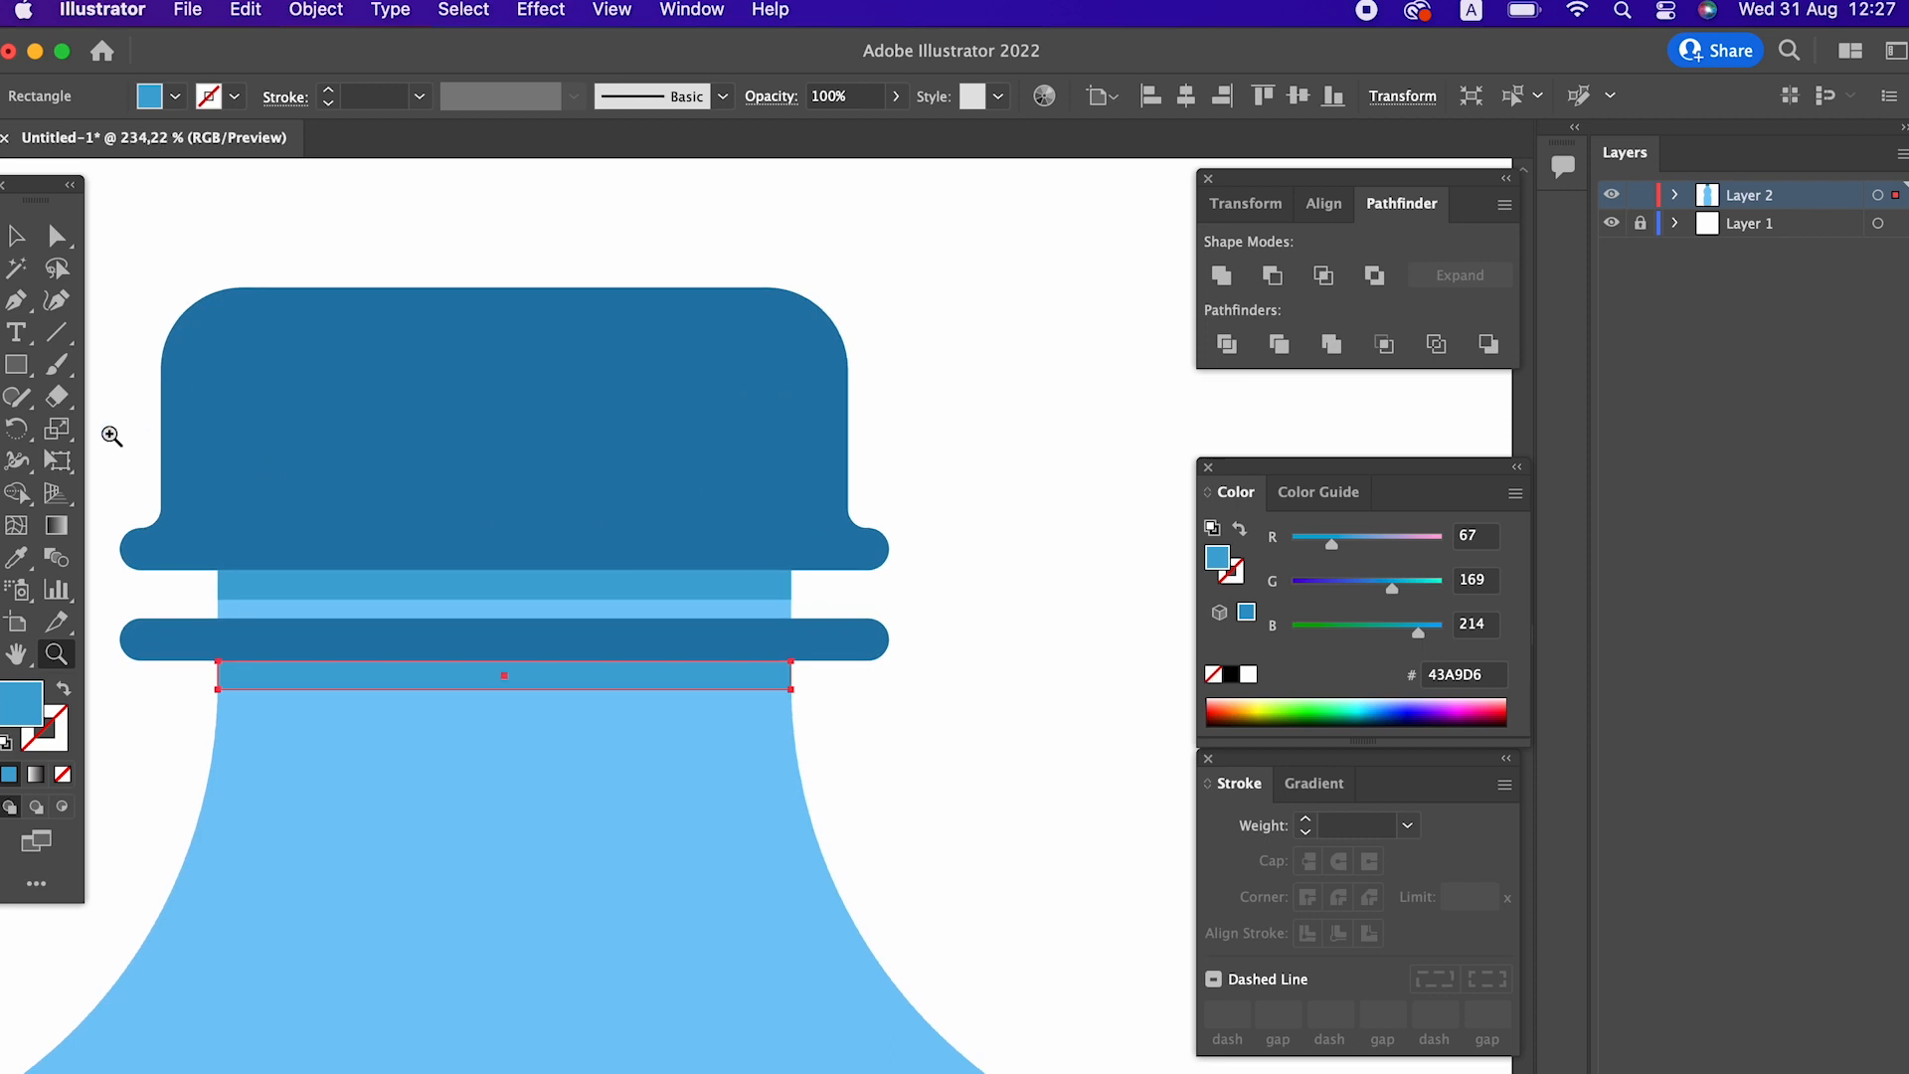
{"action": "left_click", "coordinate": [19, 365]}
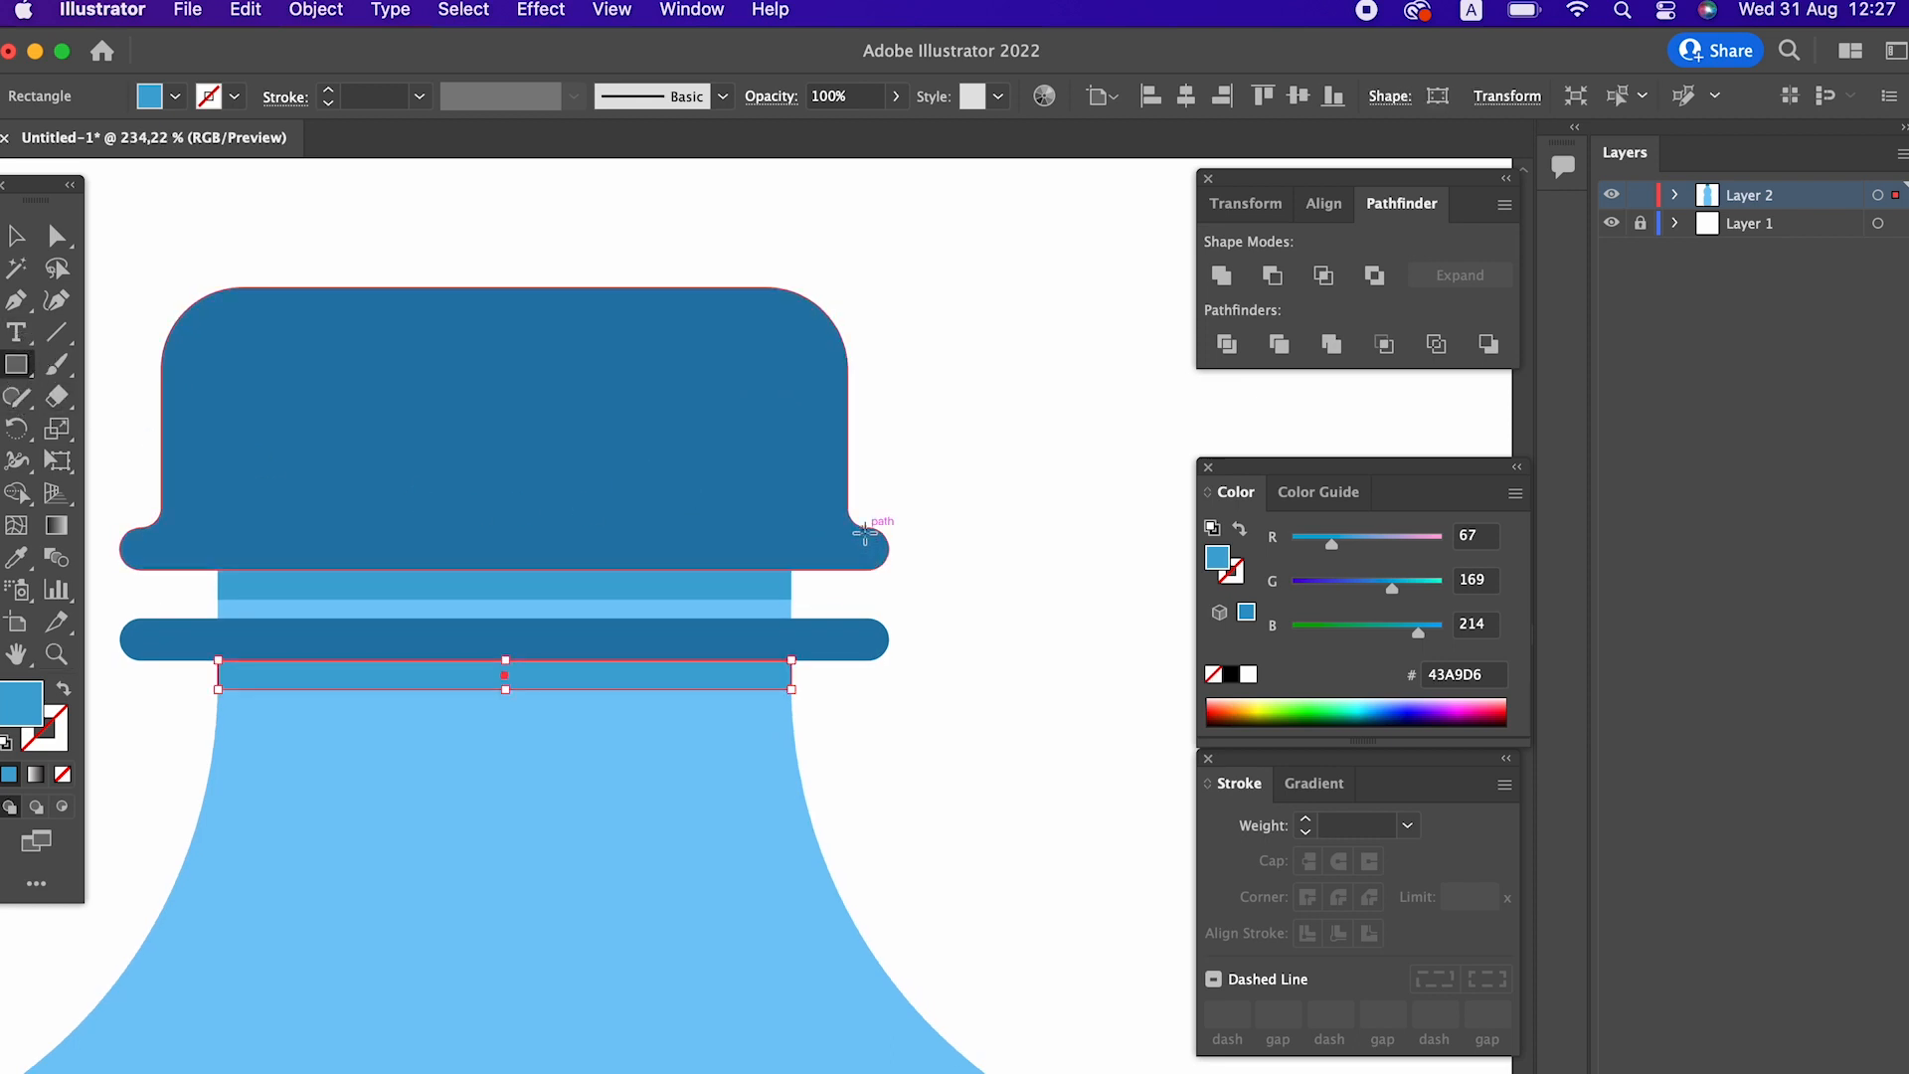
{"action": "mouse_move", "coordinate": [868, 527]}
{"action": "left_mouse_down"}
{"action": "mouse_move", "coordinate": [498, 456]}
{"action": "mouse_move", "coordinate": [439, 473]}
{"action": "left_mouse_up"}
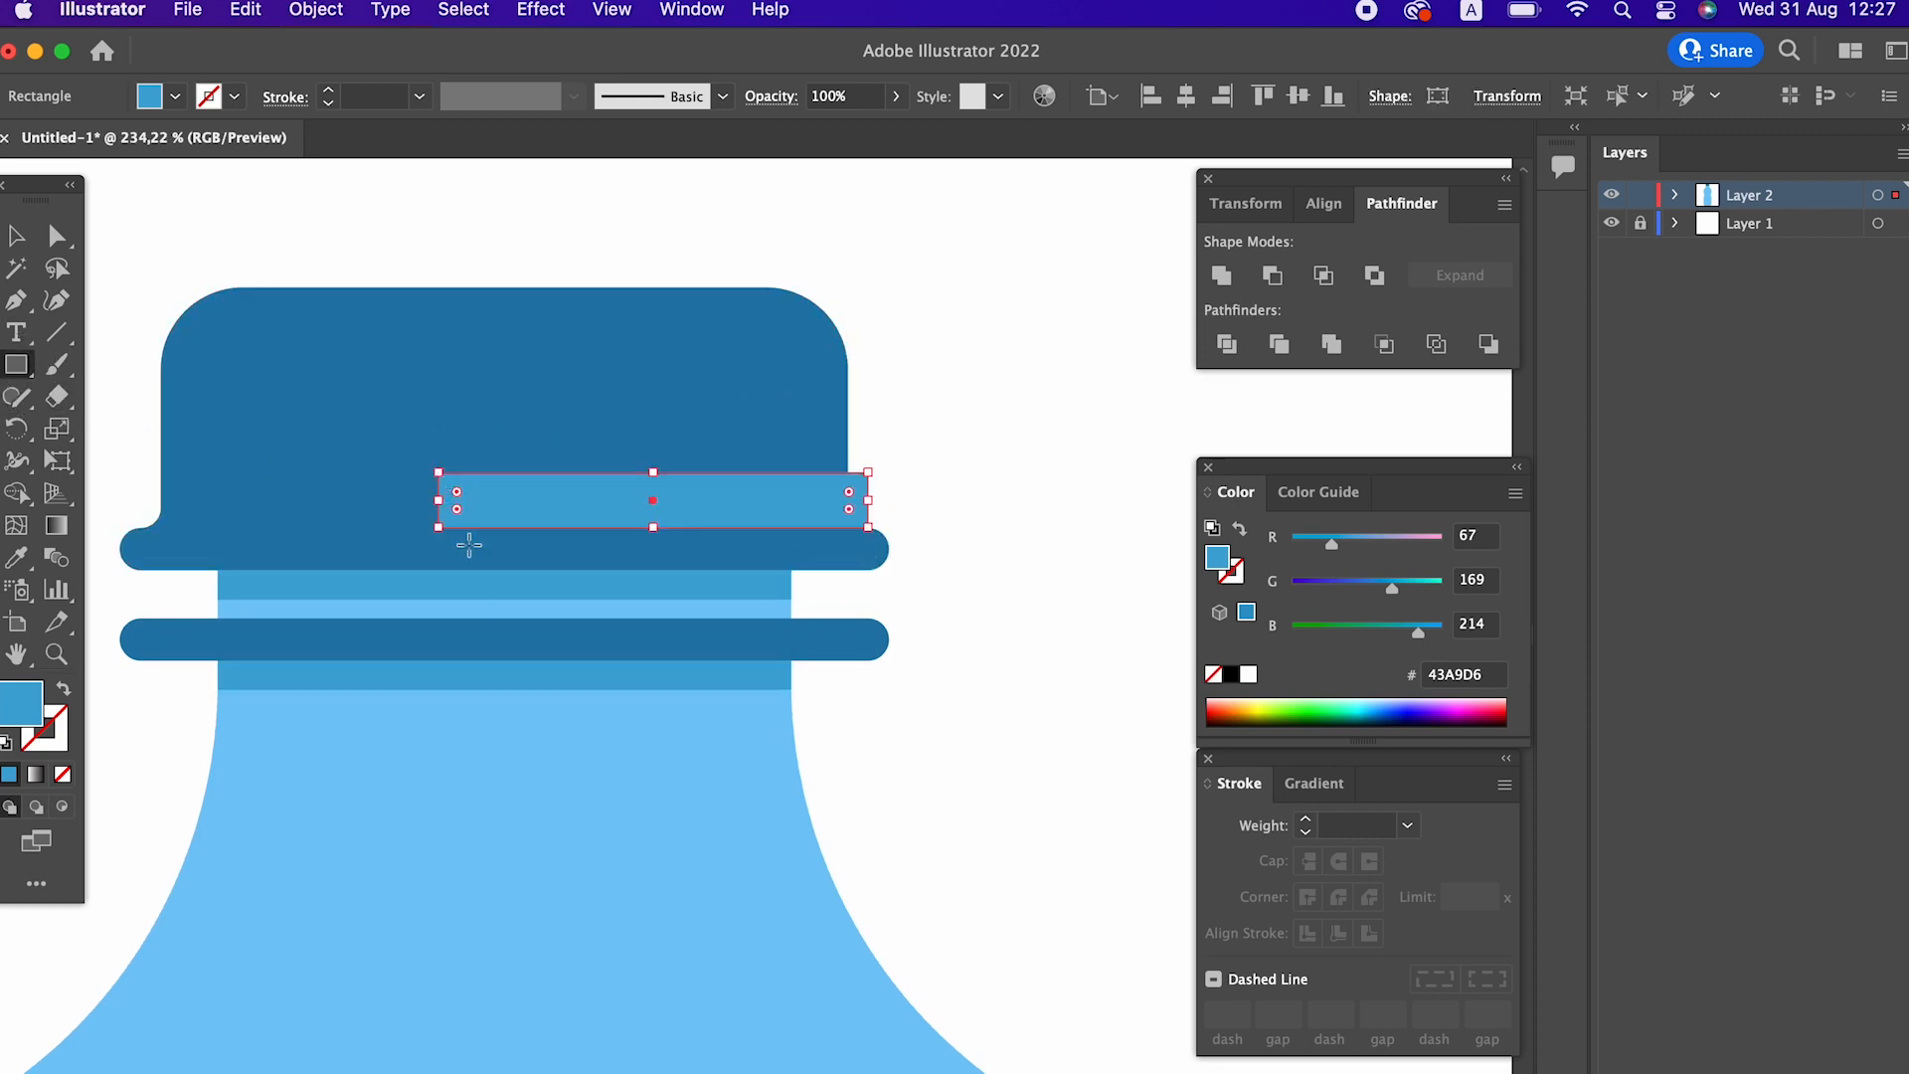
Fill the rectangle on the cap with 286B89, a darker shade of the sampled cap color.
{"action": "left_click", "coordinate": [20, 557]}
{"action": "left_click", "coordinate": [235, 537]}
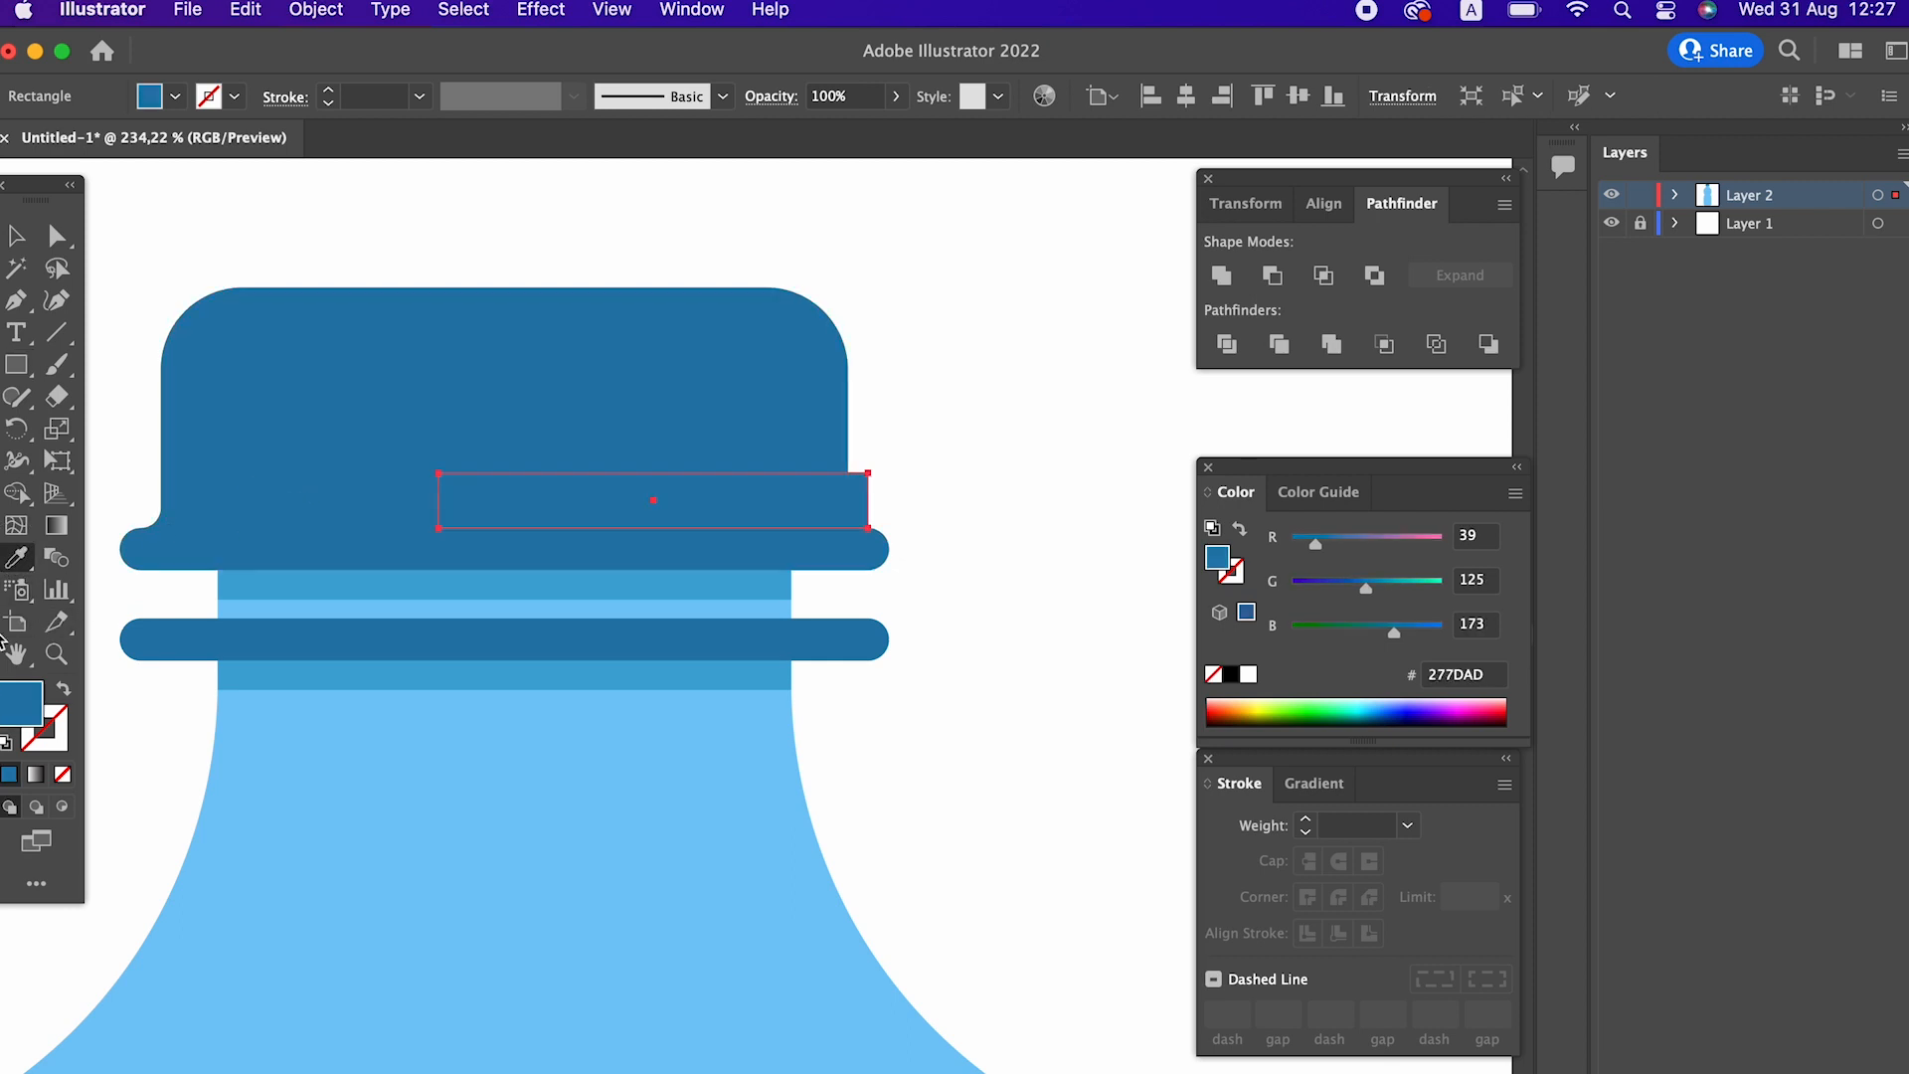
{"action": "double_click", "coordinate": [14, 706]}
{"action": "left_click_drag", "start_coordinate": [261, 221], "coordinate": [280, 280]}
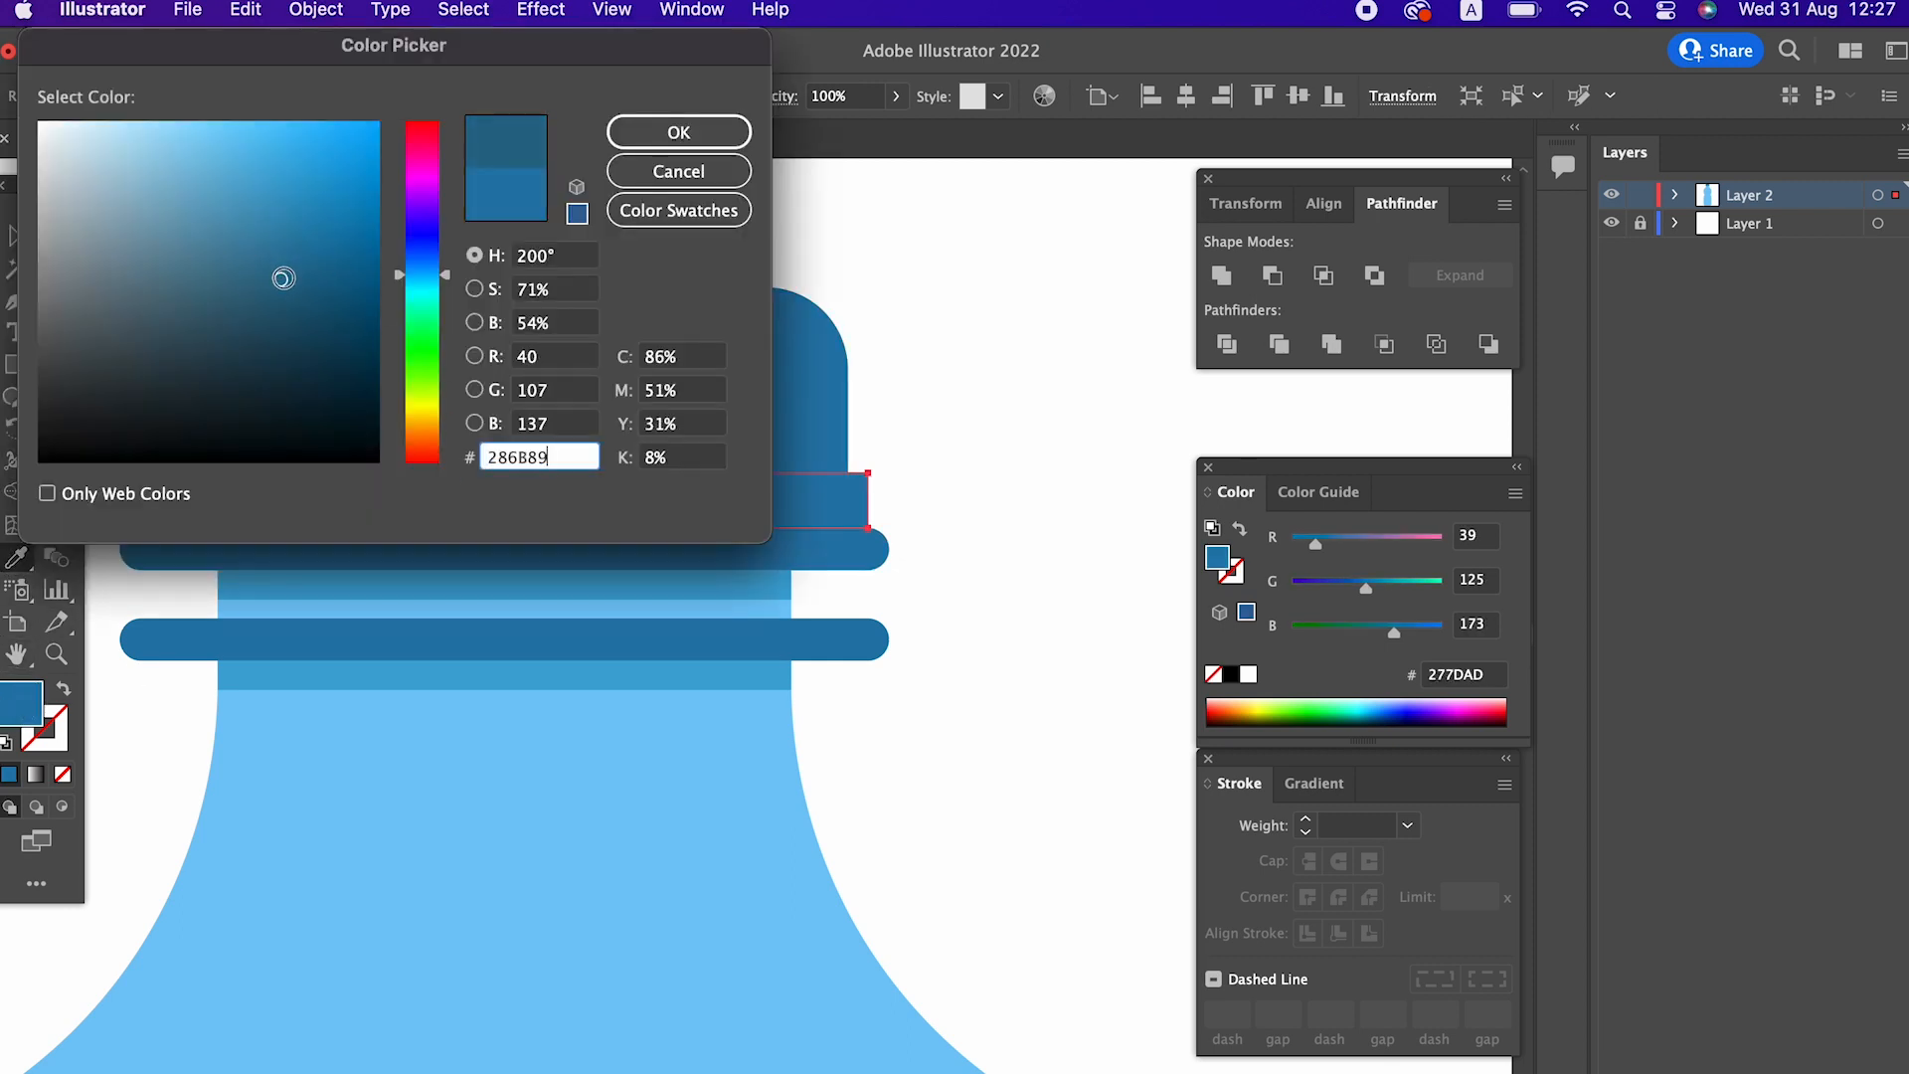
{"action": "left_click", "coordinate": [633, 144]}
Shorten the rectangle on the cap from its inner end and lower its inner top corner to form a taper.
{"action": "key", "text": "z"}
{"action": "left_click_drag", "start_coordinate": [879, 473], "coordinate": [925, 508]}
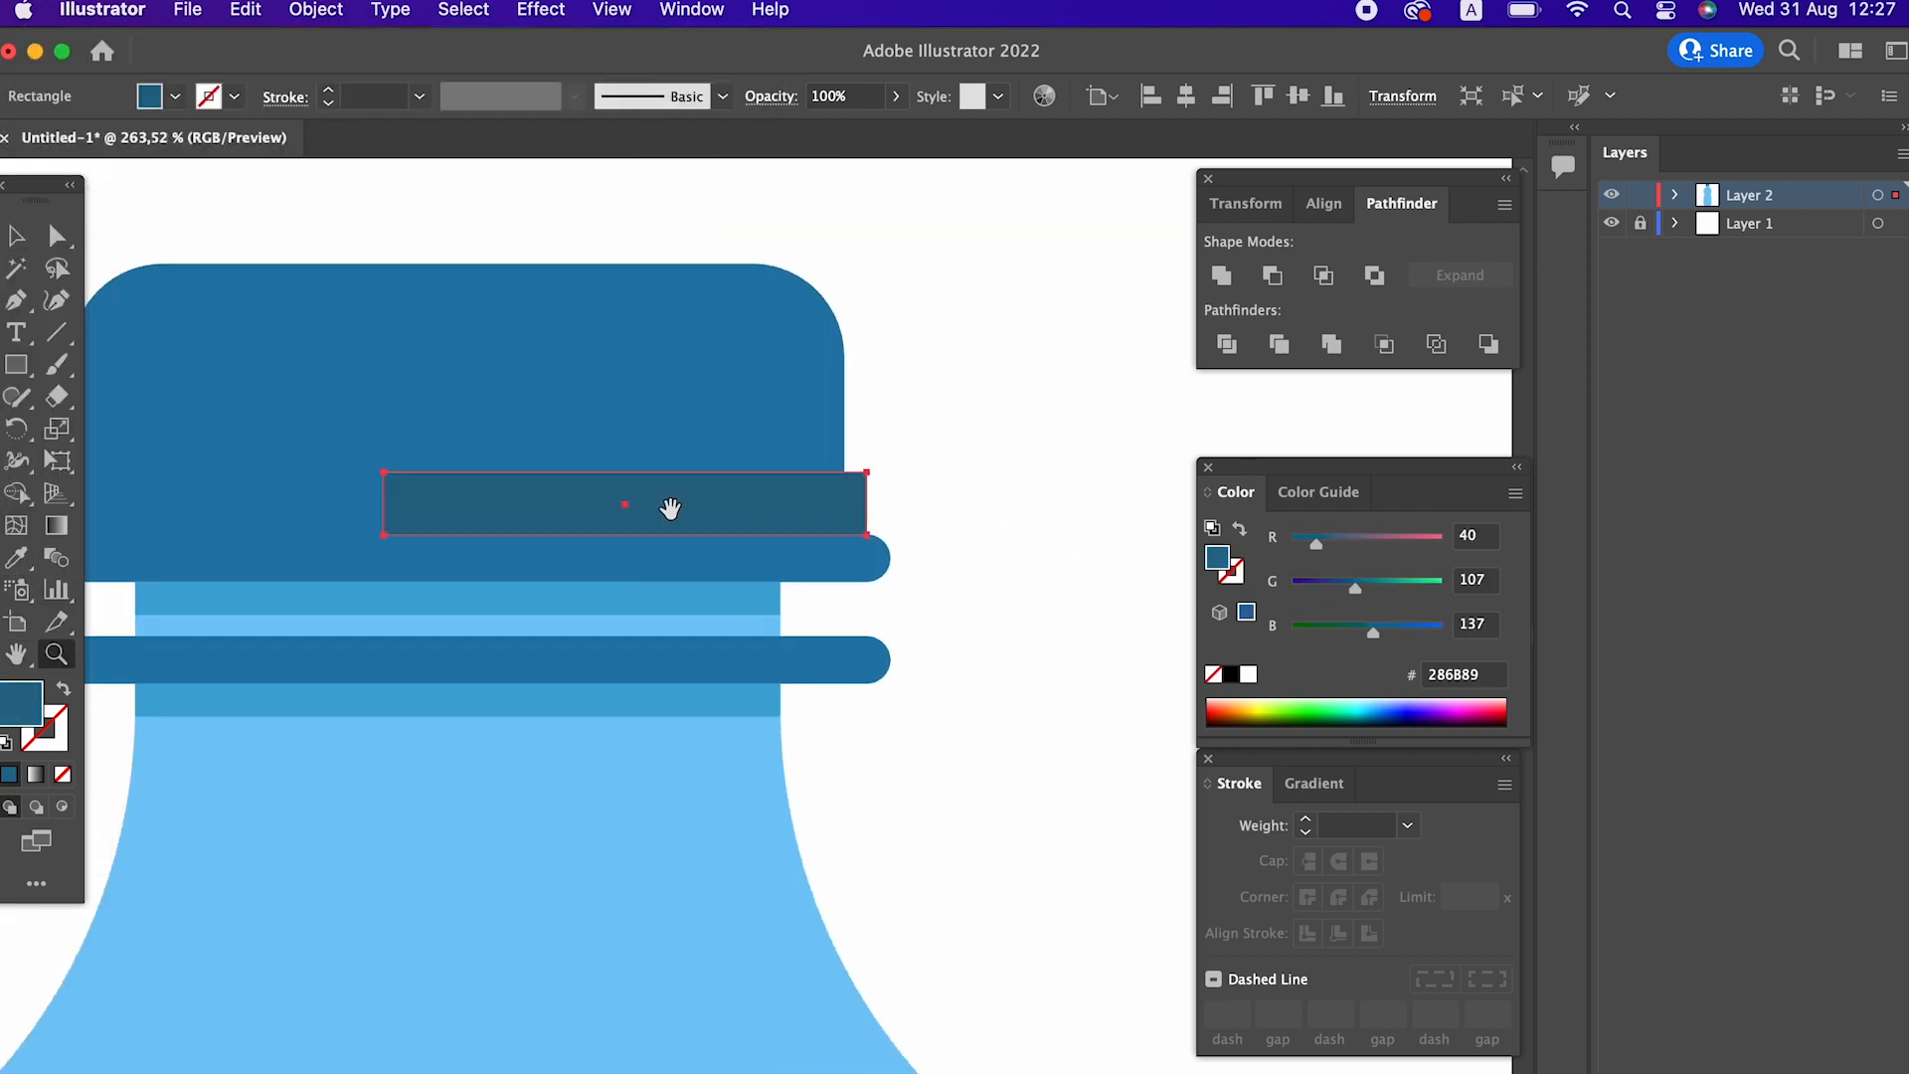
{"action": "left_click_drag", "start_coordinate": [670, 508], "coordinate": [819, 457]}
{"action": "left_click", "coordinate": [57, 235]}
{"action": "left_click_drag", "start_coordinate": [531, 421], "coordinate": [688, 503]}
{"action": "left_click", "coordinate": [14, 239]}
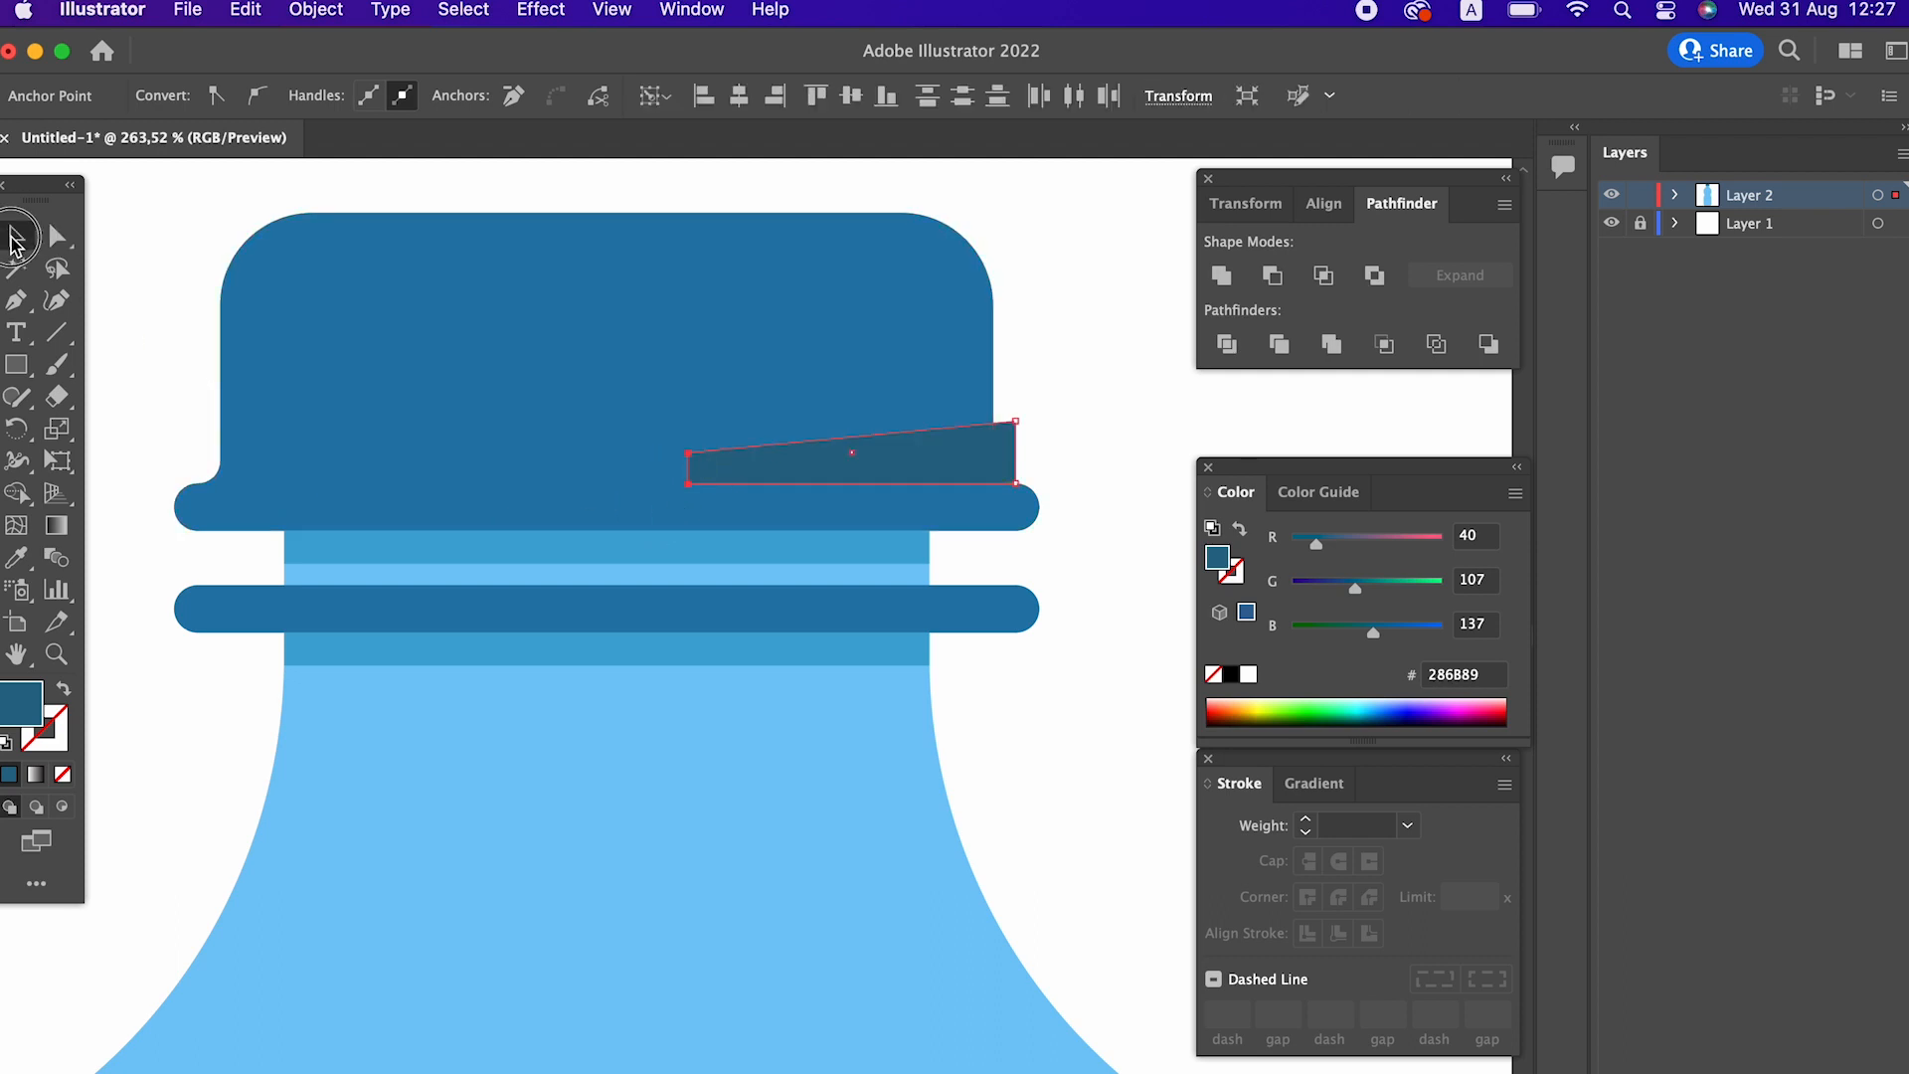
{"action": "left_click", "coordinate": [1060, 436]}
Set the tapered shape's fill color to 1C6B8E, starting from the sampled cap color.
{"action": "left_click", "coordinate": [968, 465]}
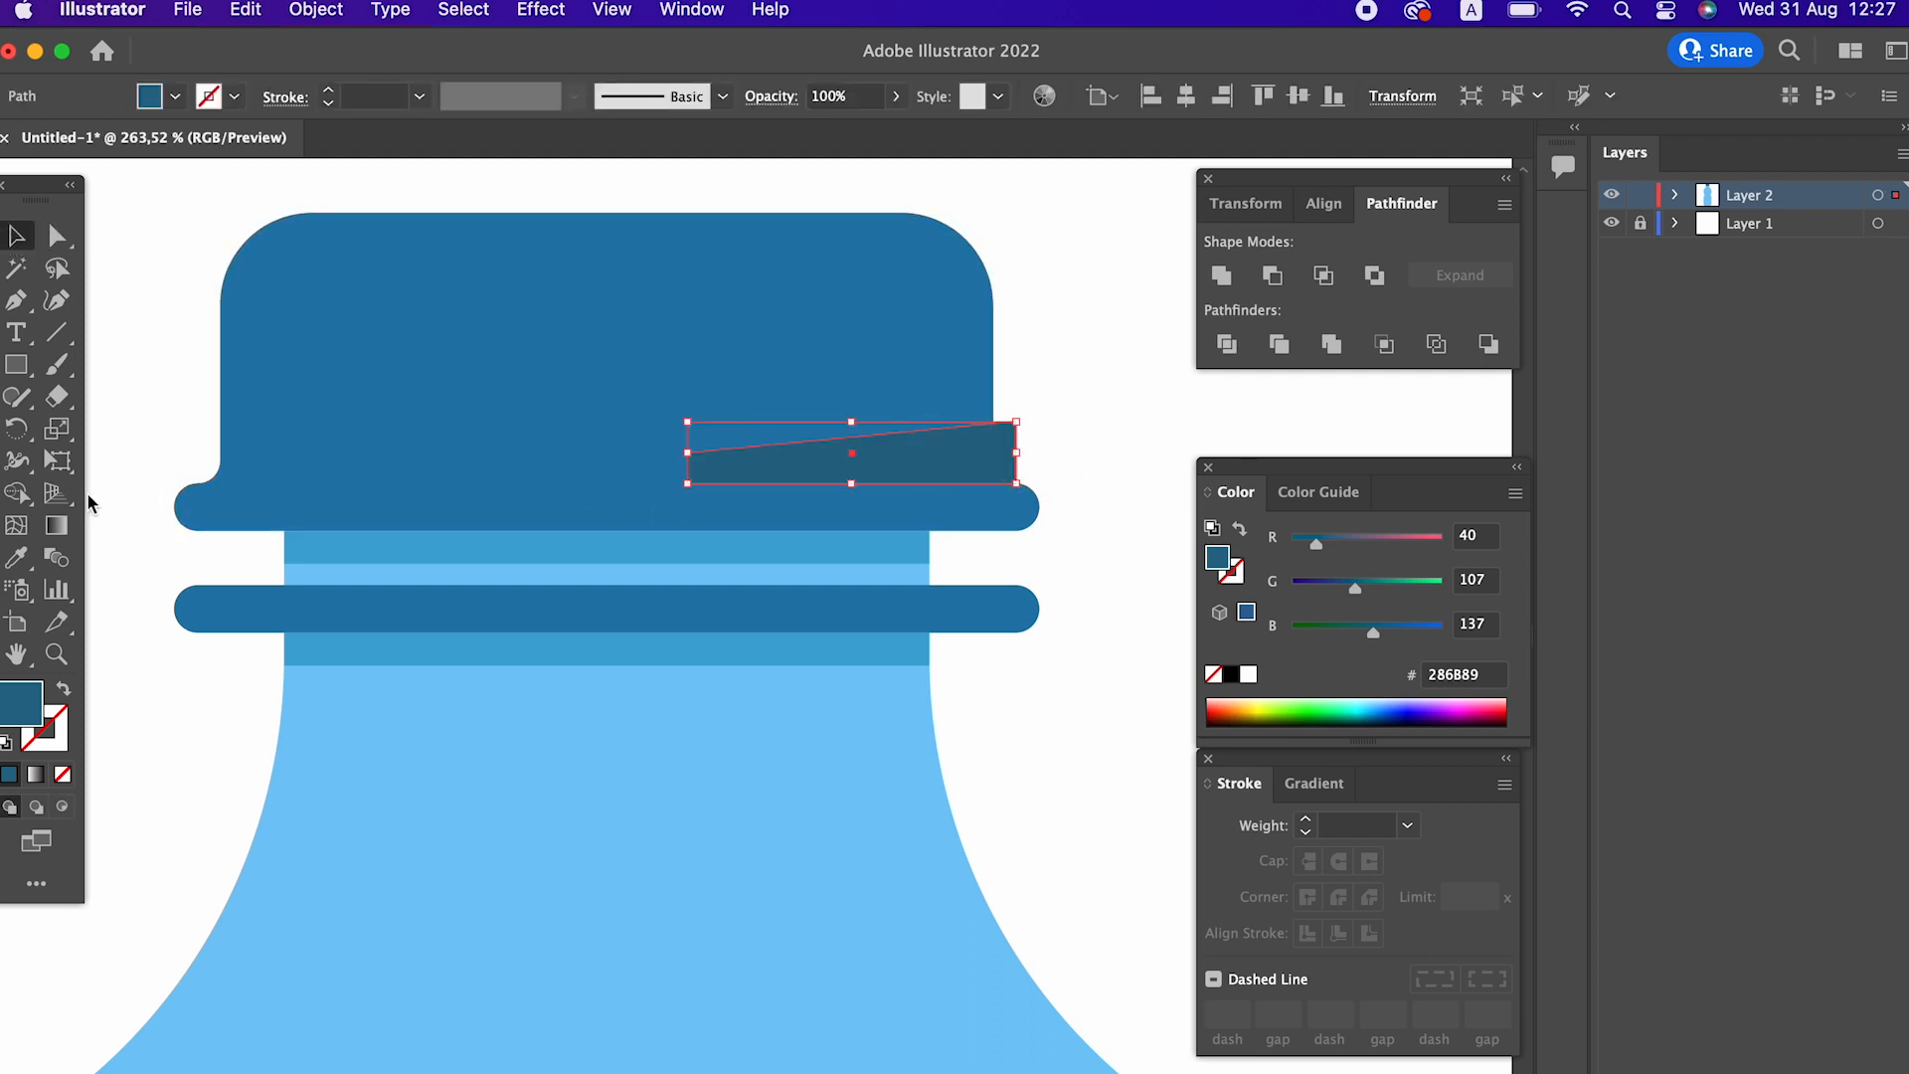
{"action": "left_click", "coordinate": [17, 557]}
{"action": "left_click", "coordinate": [404, 461]}
{"action": "double_click", "coordinate": [20, 703]}
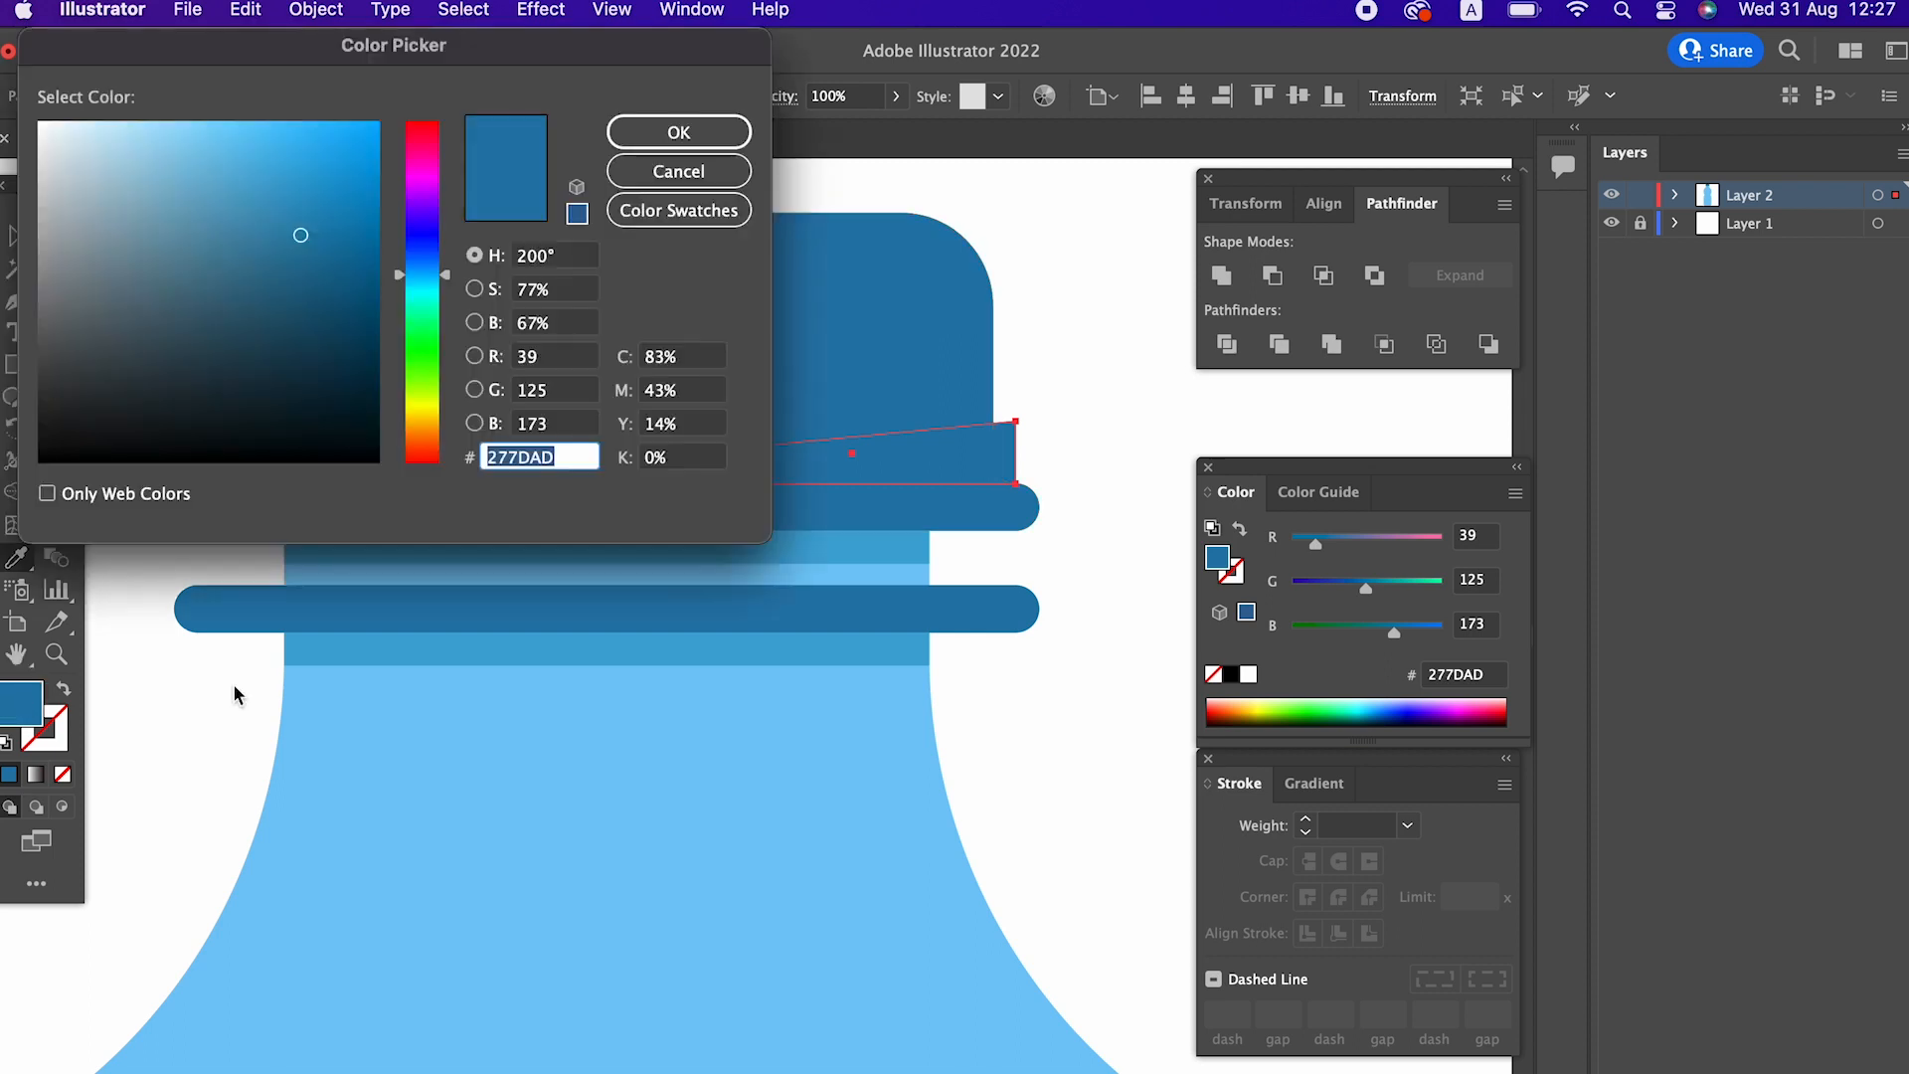
{"action": "mouse_move", "coordinate": [335, 252]}
{"action": "left_mouse_down"}
{"action": "mouse_move", "coordinate": [298, 246]}
{"action": "mouse_move", "coordinate": [310, 267]}
{"action": "left_mouse_up"}
{"action": "left_click", "coordinate": [678, 132]}
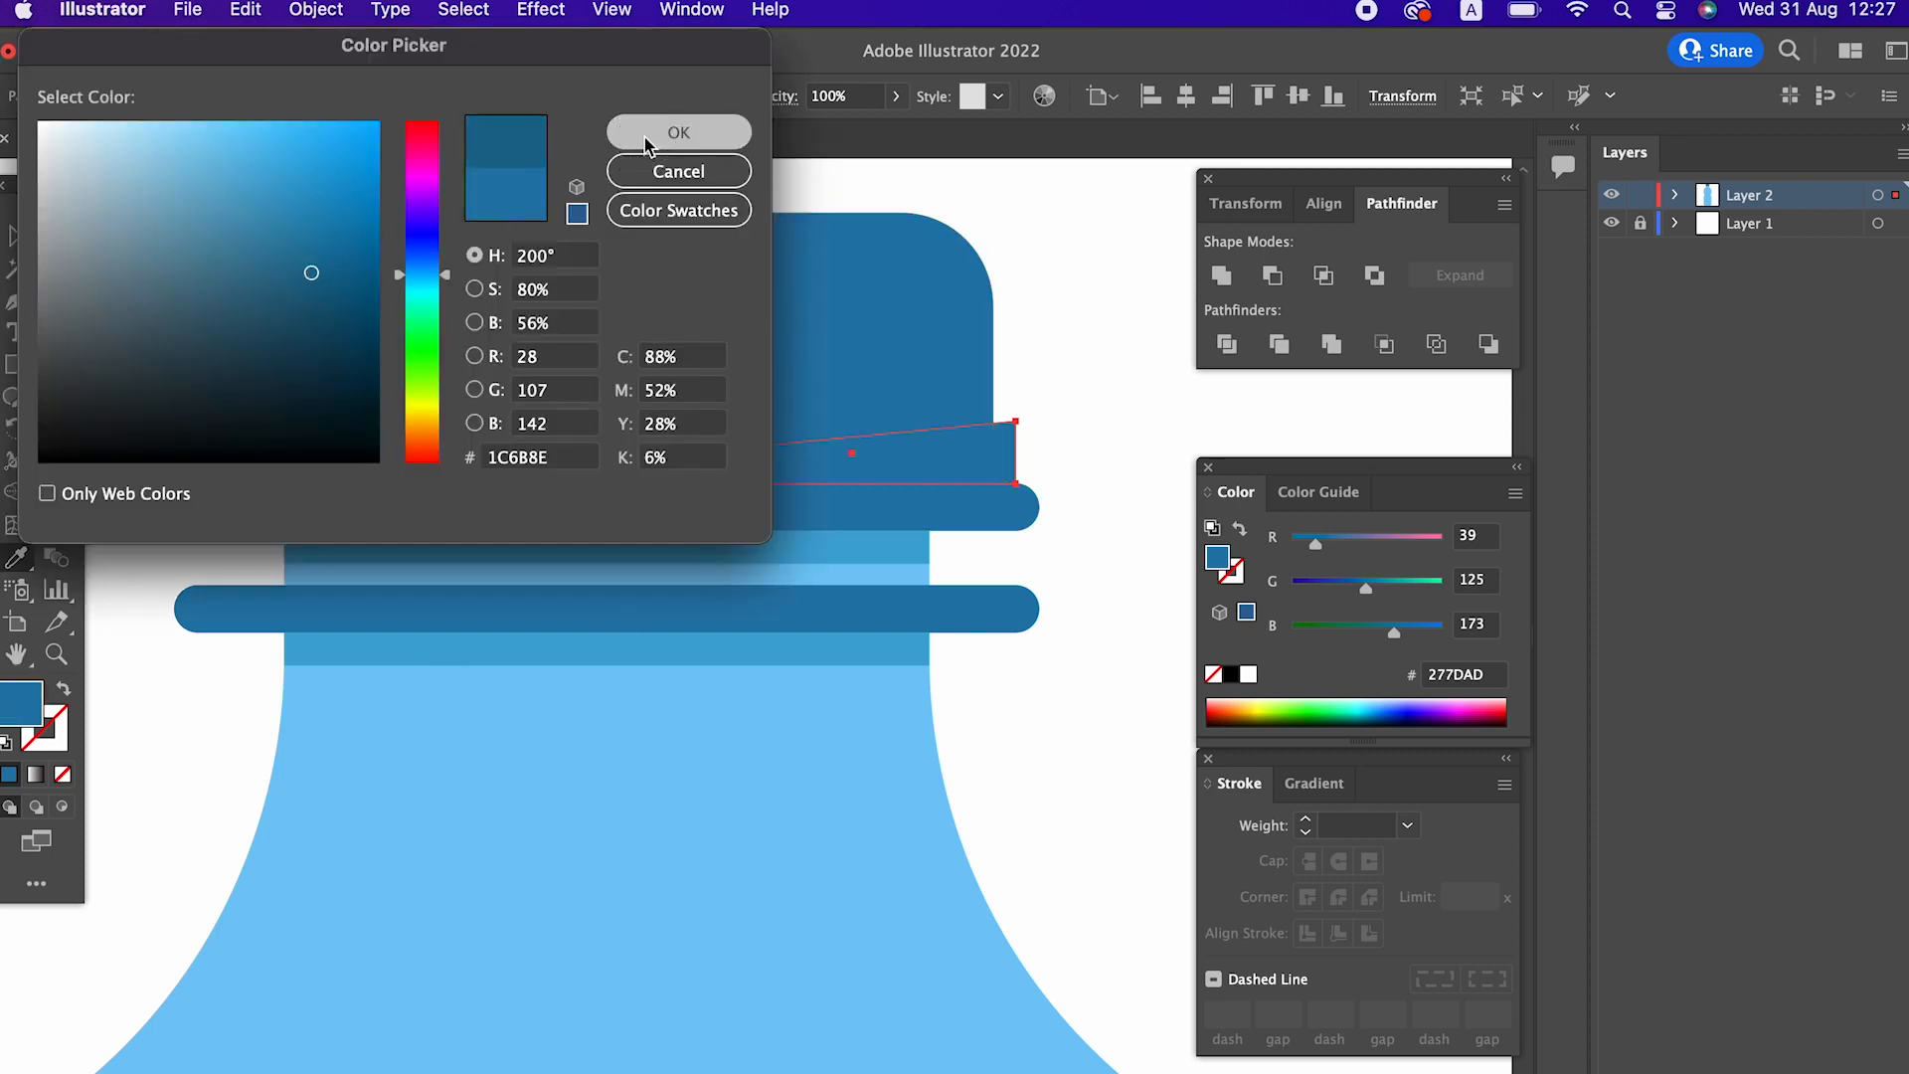
Duplicate the tapered shape in front and move the copy to the cap's left side at the same height.
{"action": "left_click", "coordinate": [245, 10]}
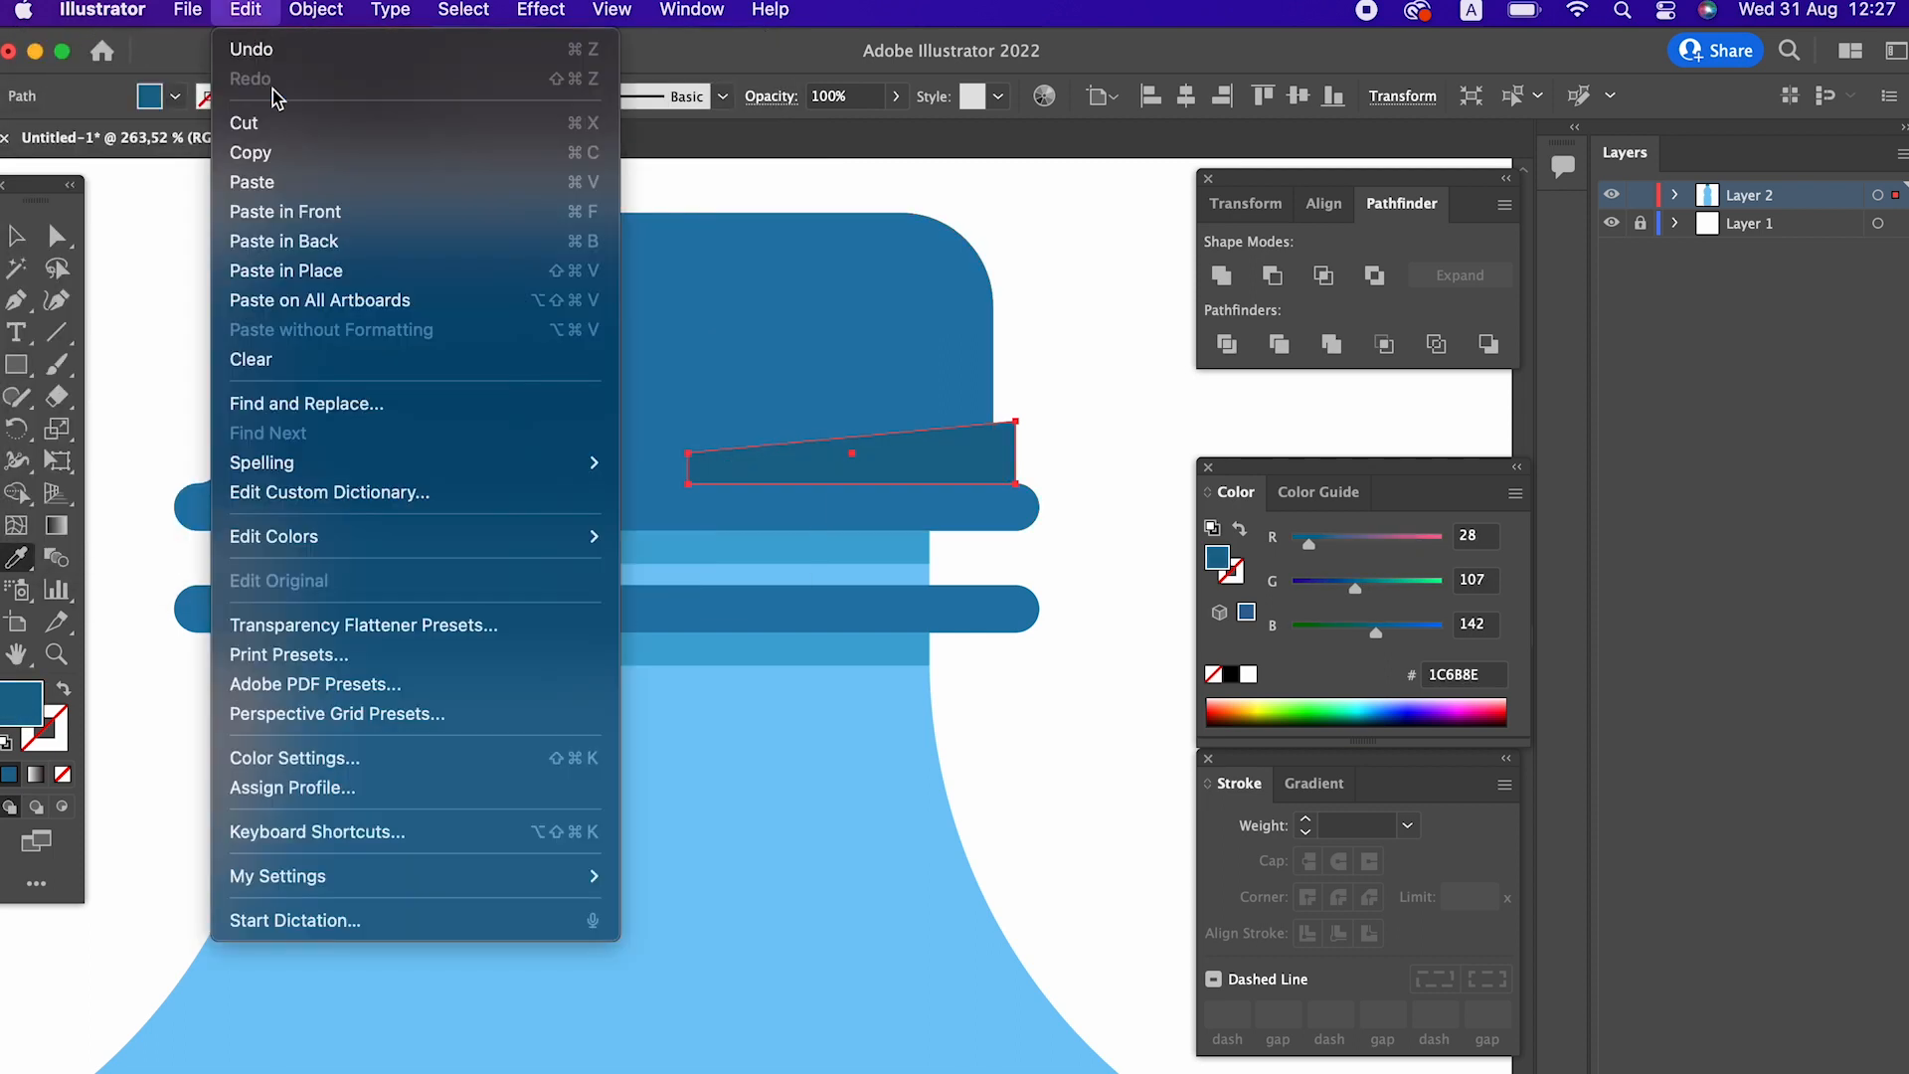
{"action": "left_click", "coordinate": [301, 157]}
{"action": "left_click", "coordinate": [246, 10]}
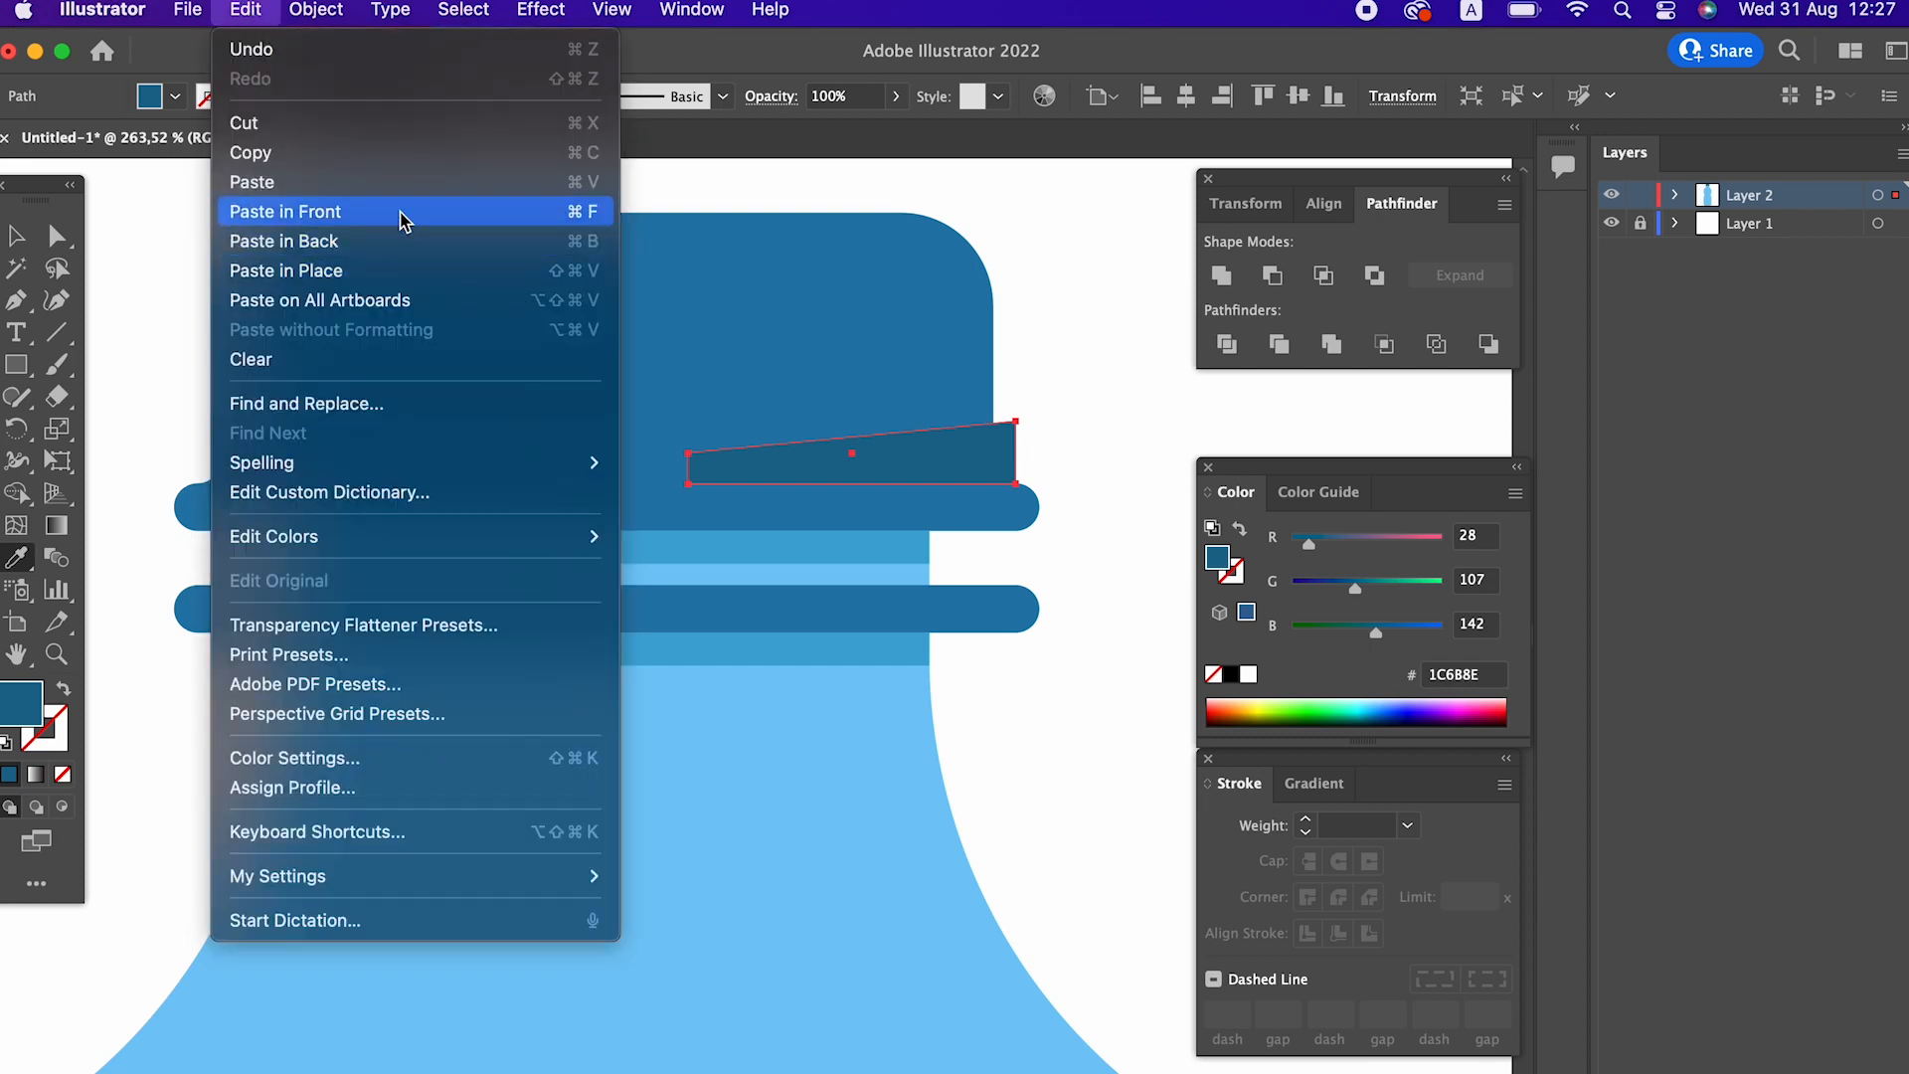
{"action": "left_click", "coordinate": [398, 209]}
{"action": "left_click", "coordinate": [617, 440]}
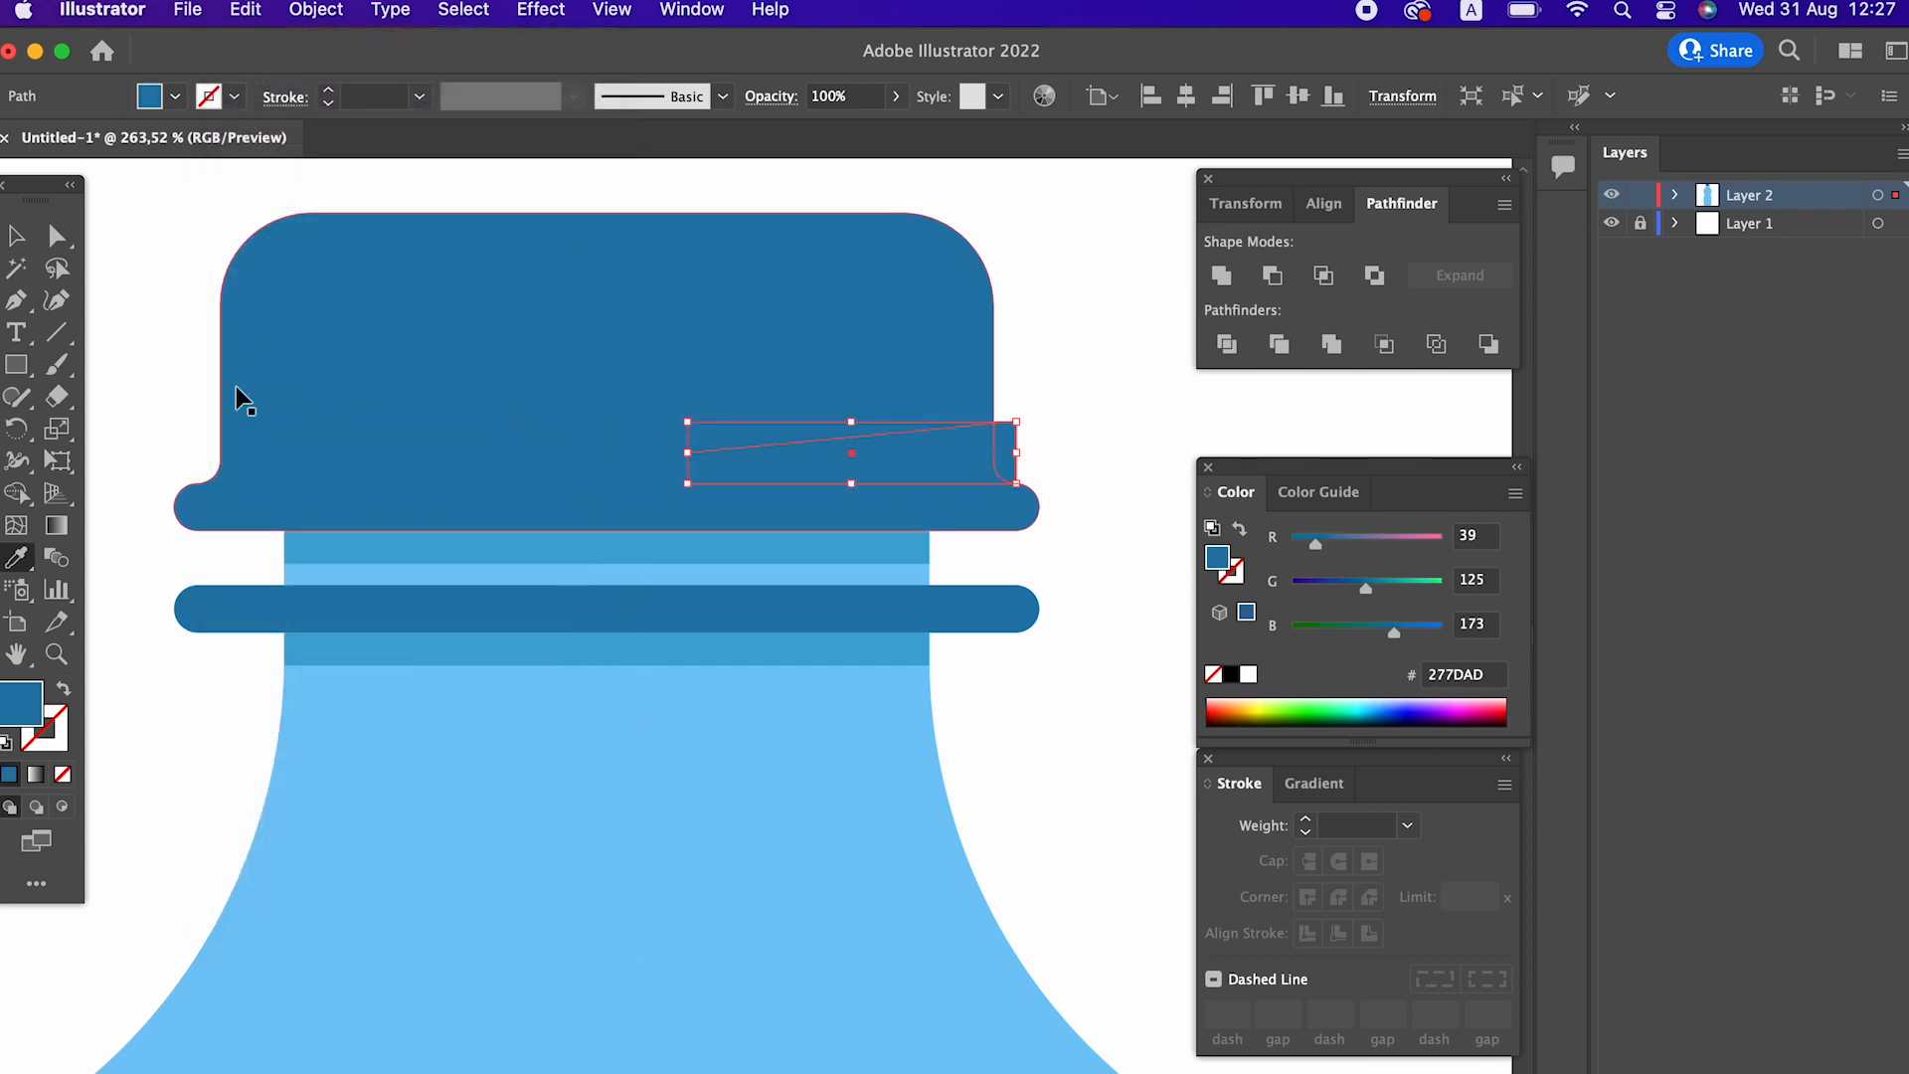
{"action": "key", "text": "super+z"}
{"action": "left_click_drag", "start_coordinate": [895, 459], "coordinate": [429, 441]}
Reflect the left tapered copy across the vertical axis.
{"action": "right_click", "coordinate": [434, 458]}
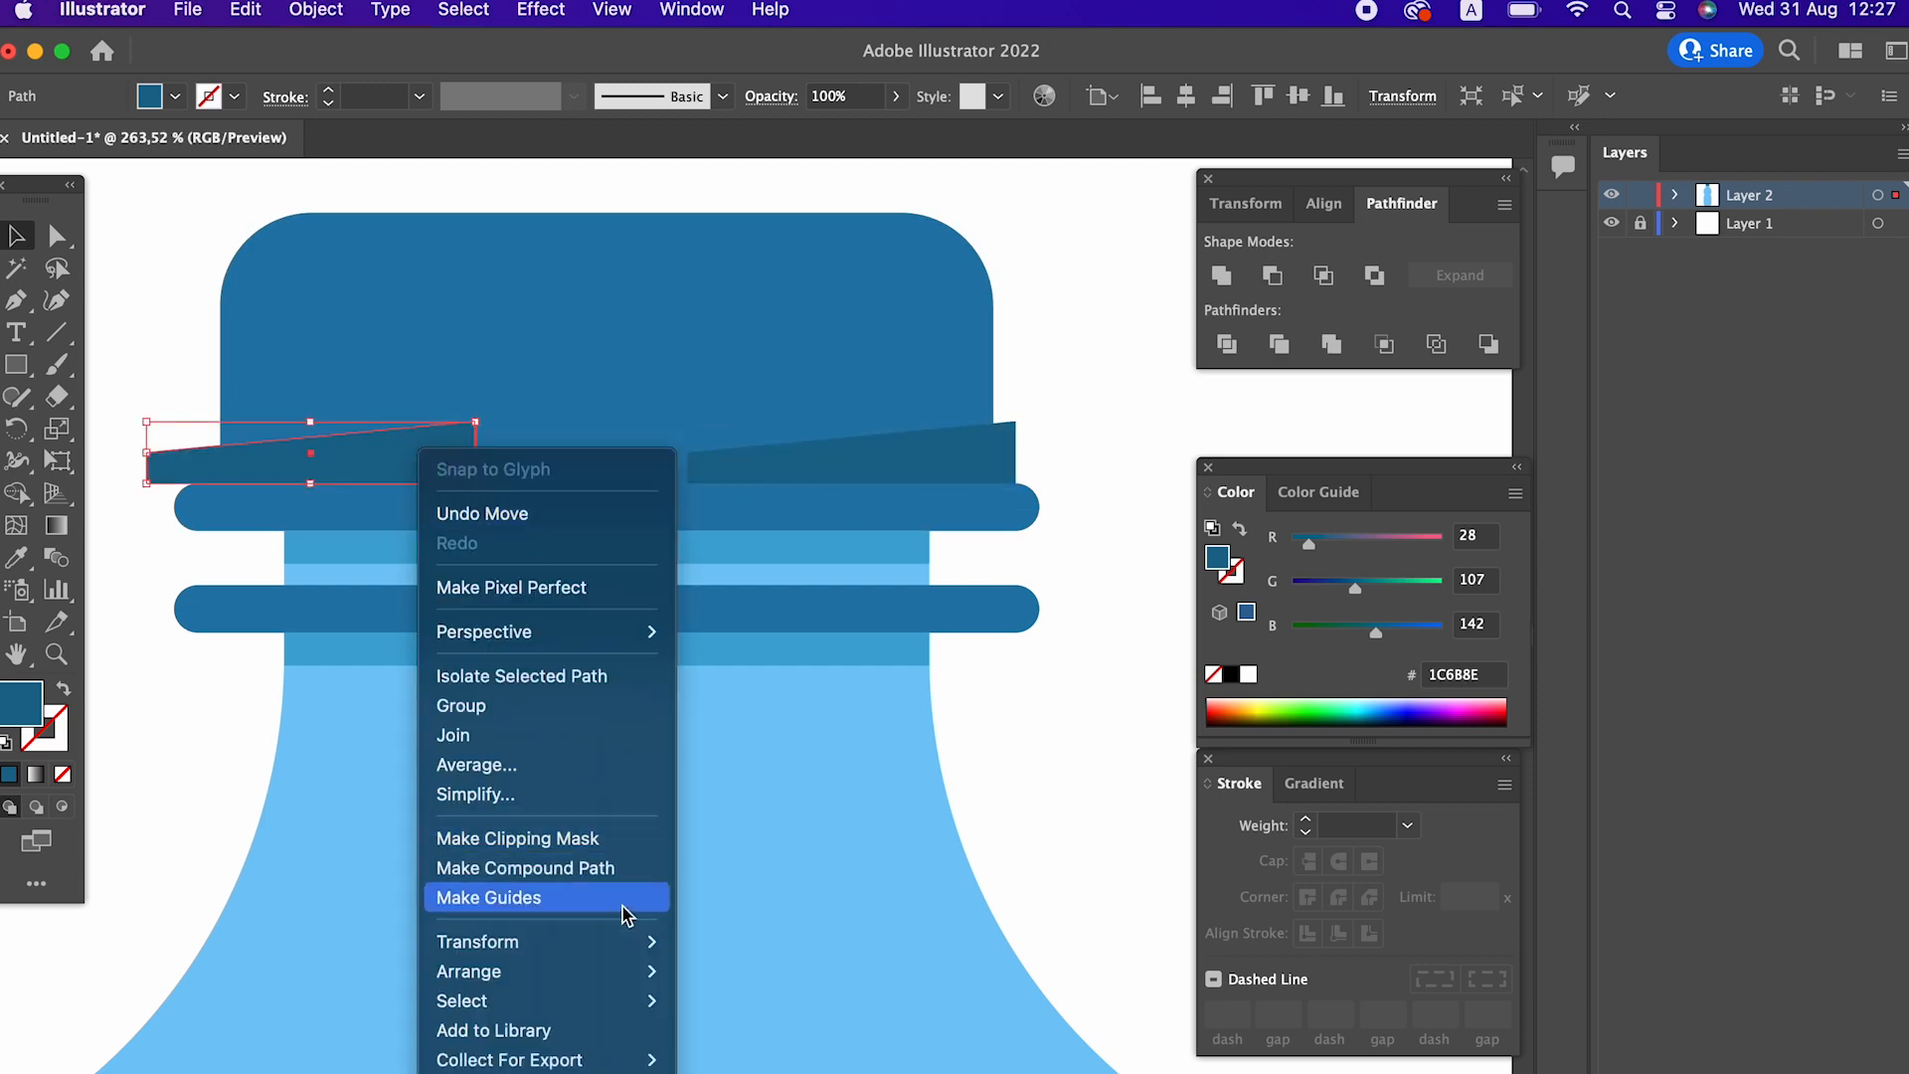
{"action": "mouse_move", "coordinate": [641, 942]}
{"action": "left_click", "coordinate": [824, 1024]}
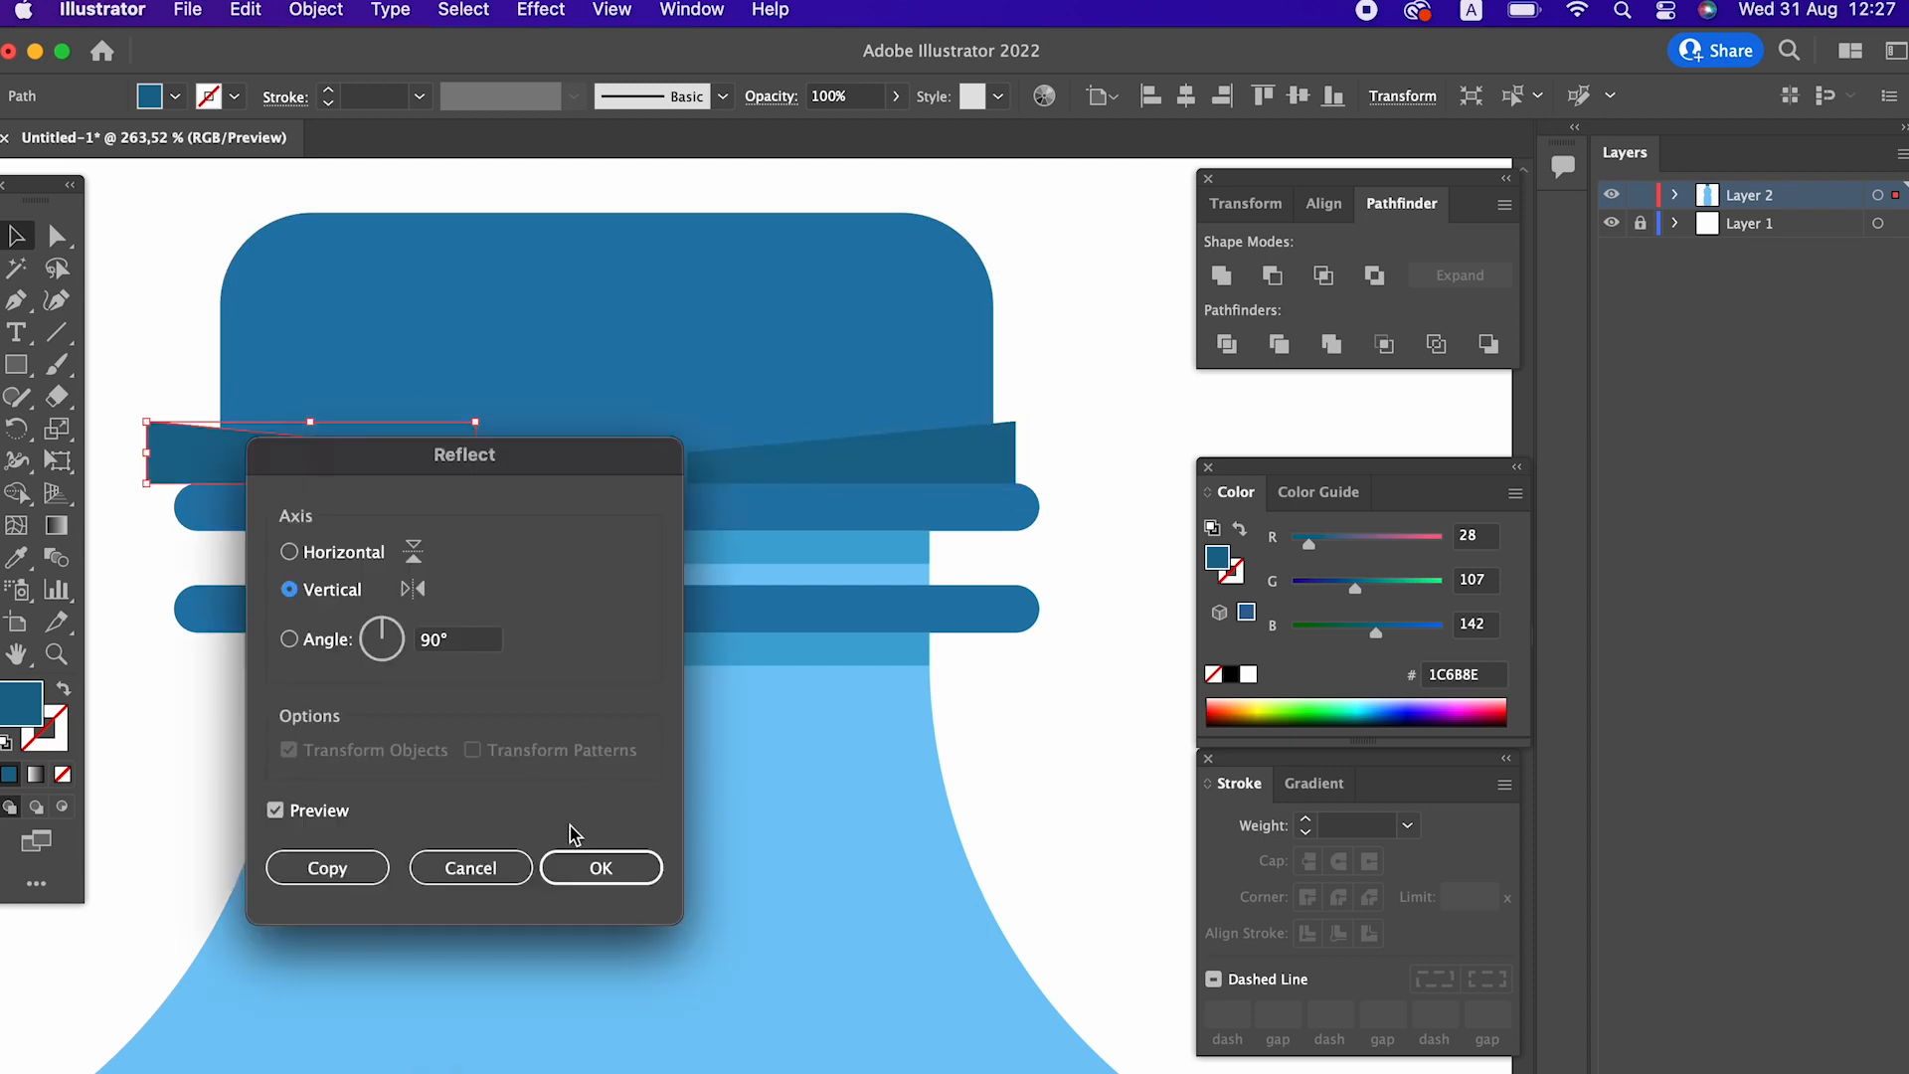
{"action": "left_click", "coordinate": [617, 880]}
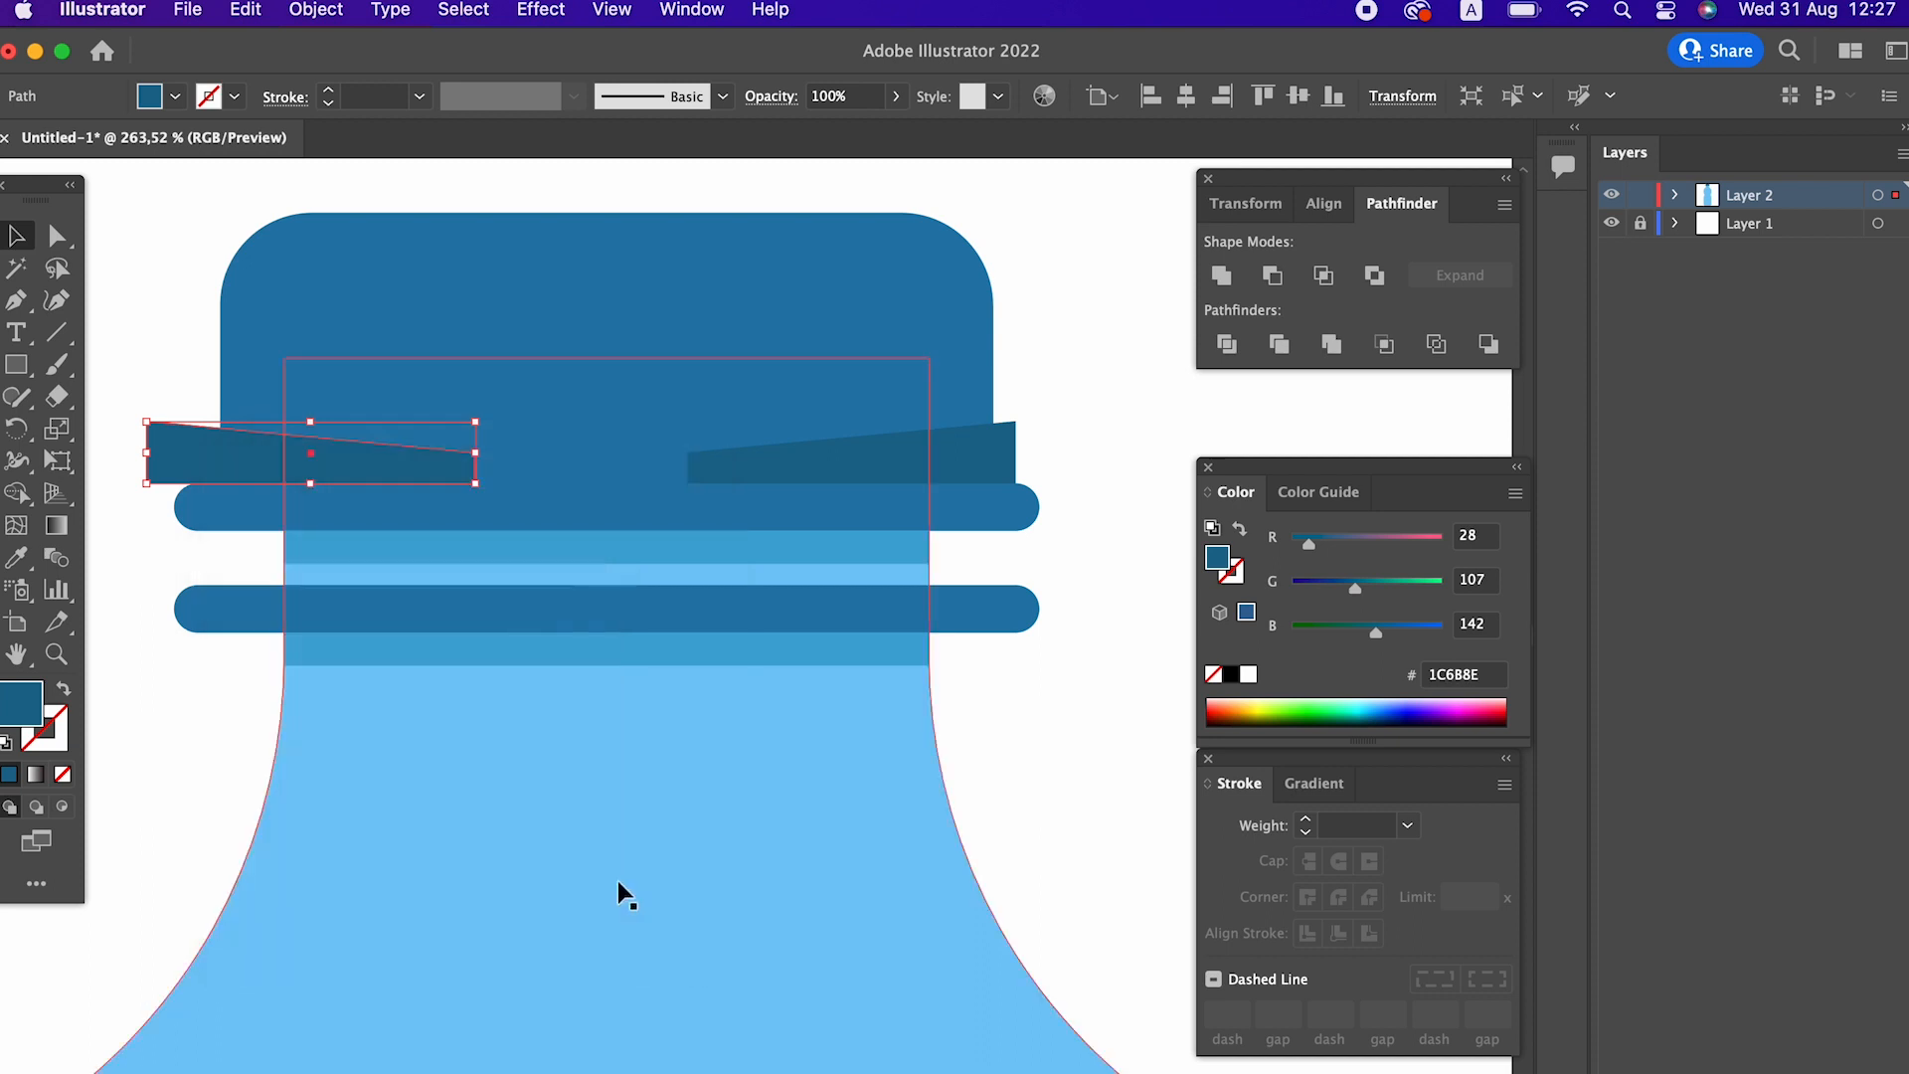
Move the reflected tapered shape onto the cap's left side and divide the cap with both tapered shapes using Pathfinder.
{"action": "left_click_drag", "start_coordinate": [278, 484], "coordinate": [324, 469]}
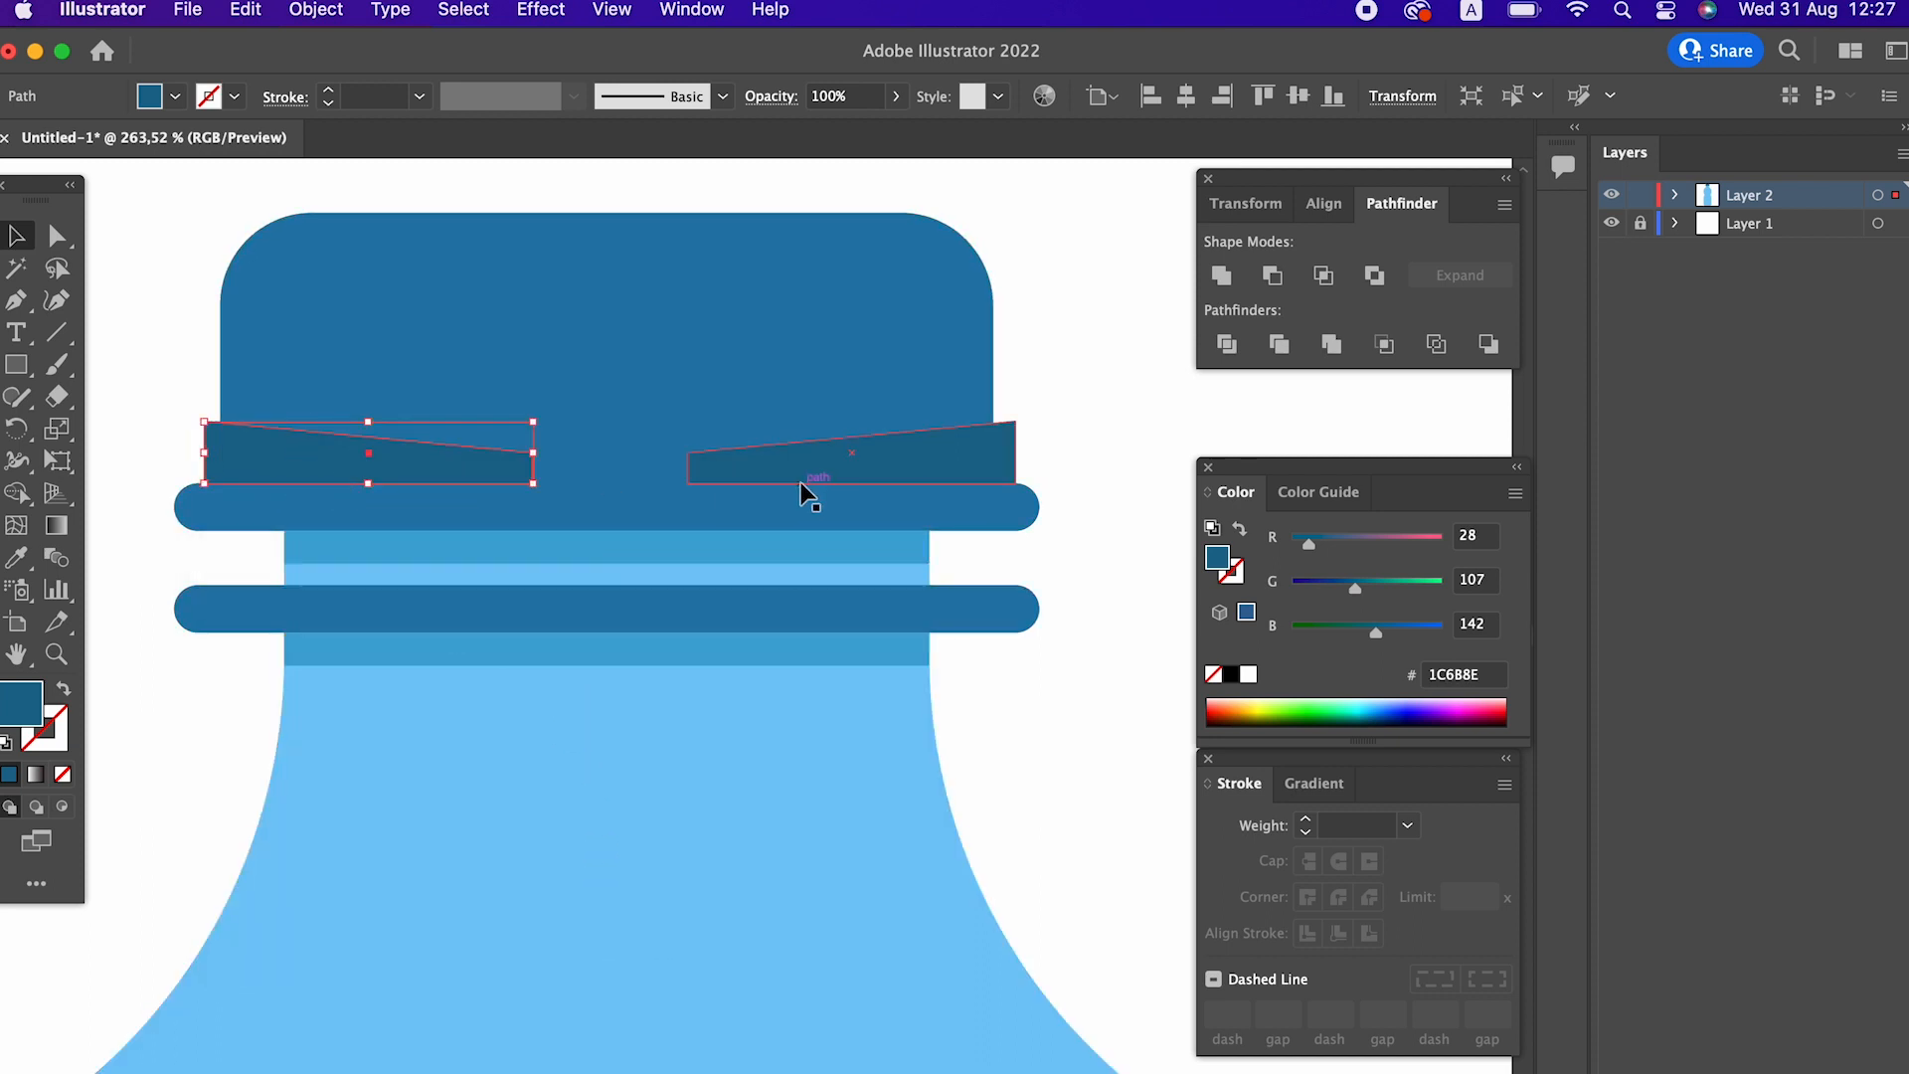
{"action": "left_click", "coordinate": [974, 459], "text": "shift"}
{"action": "left_click", "coordinate": [765, 318], "text": "shift"}
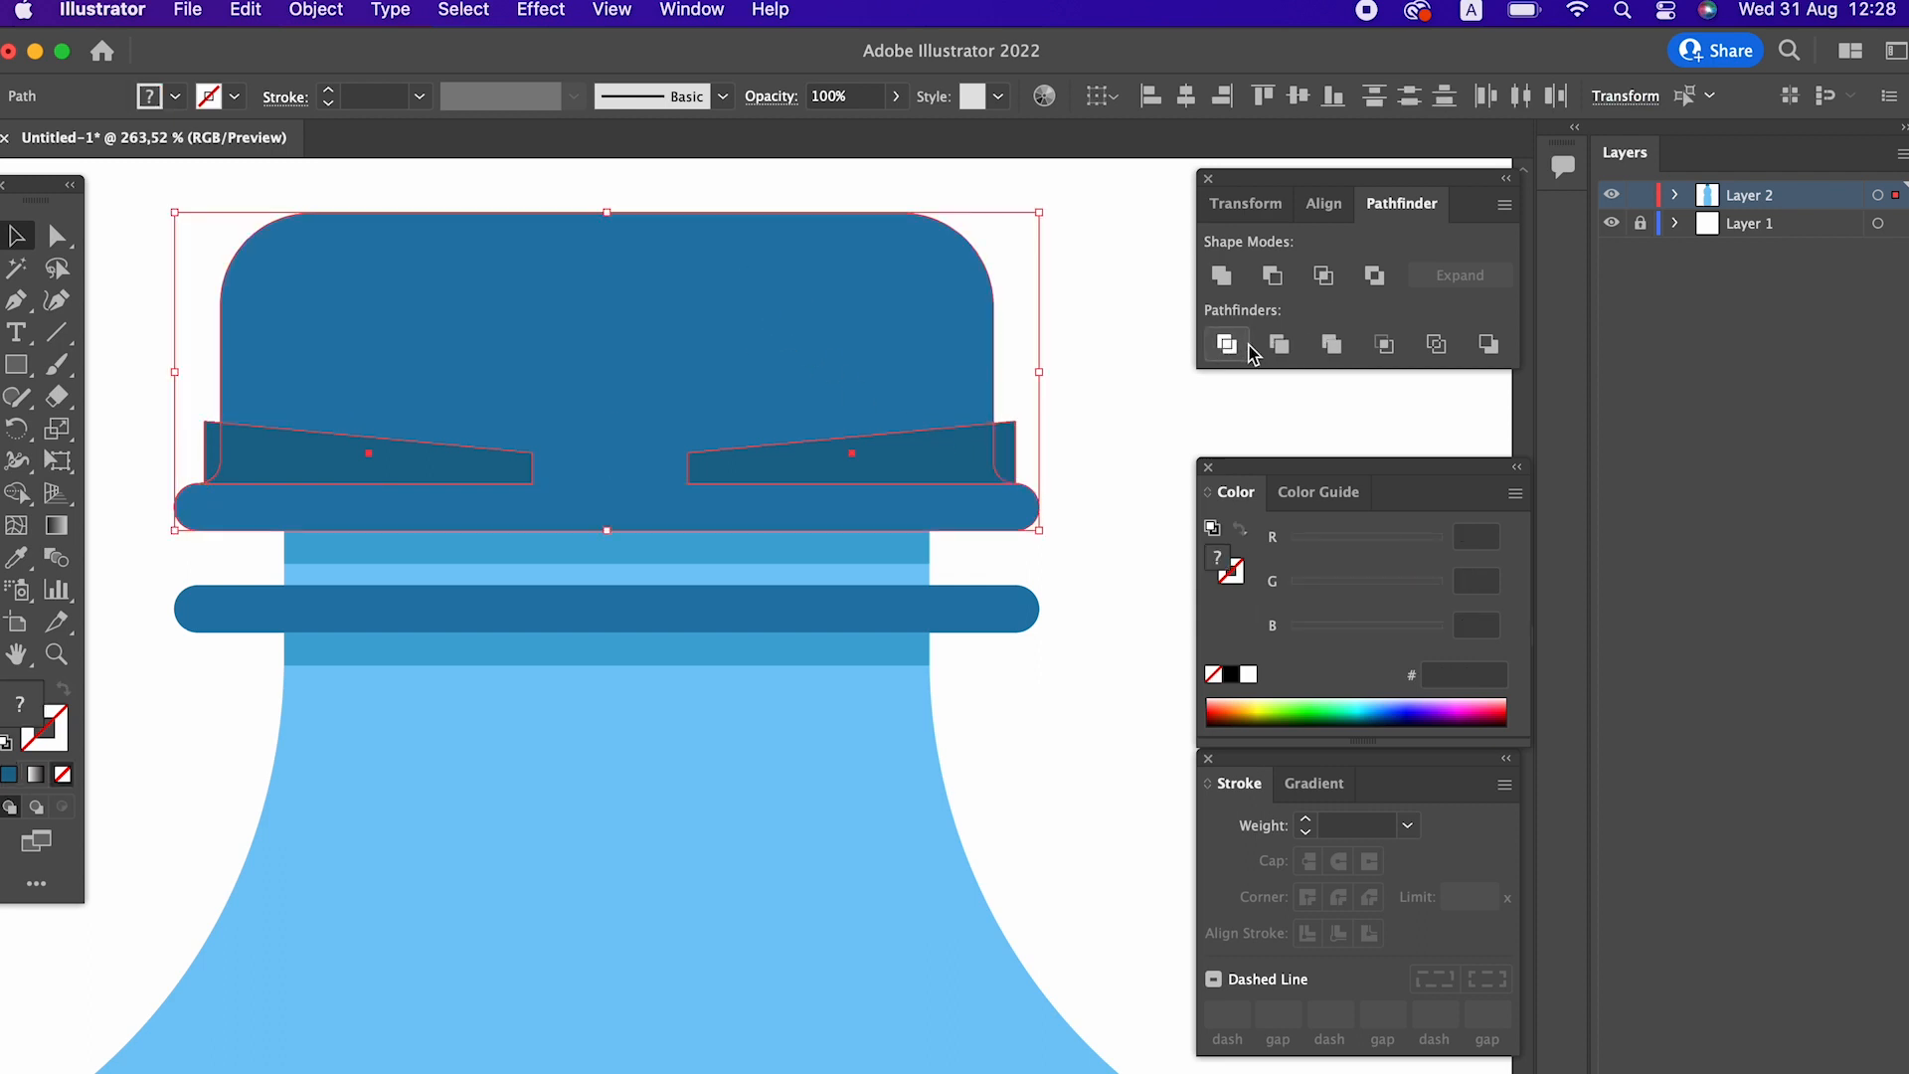
{"action": "left_click", "coordinate": [1243, 345]}
Delete the two divided pieces that overhang the cap's left and right sides, leaving the group's isolation mode.
{"action": "double_click", "coordinate": [1004, 453]}
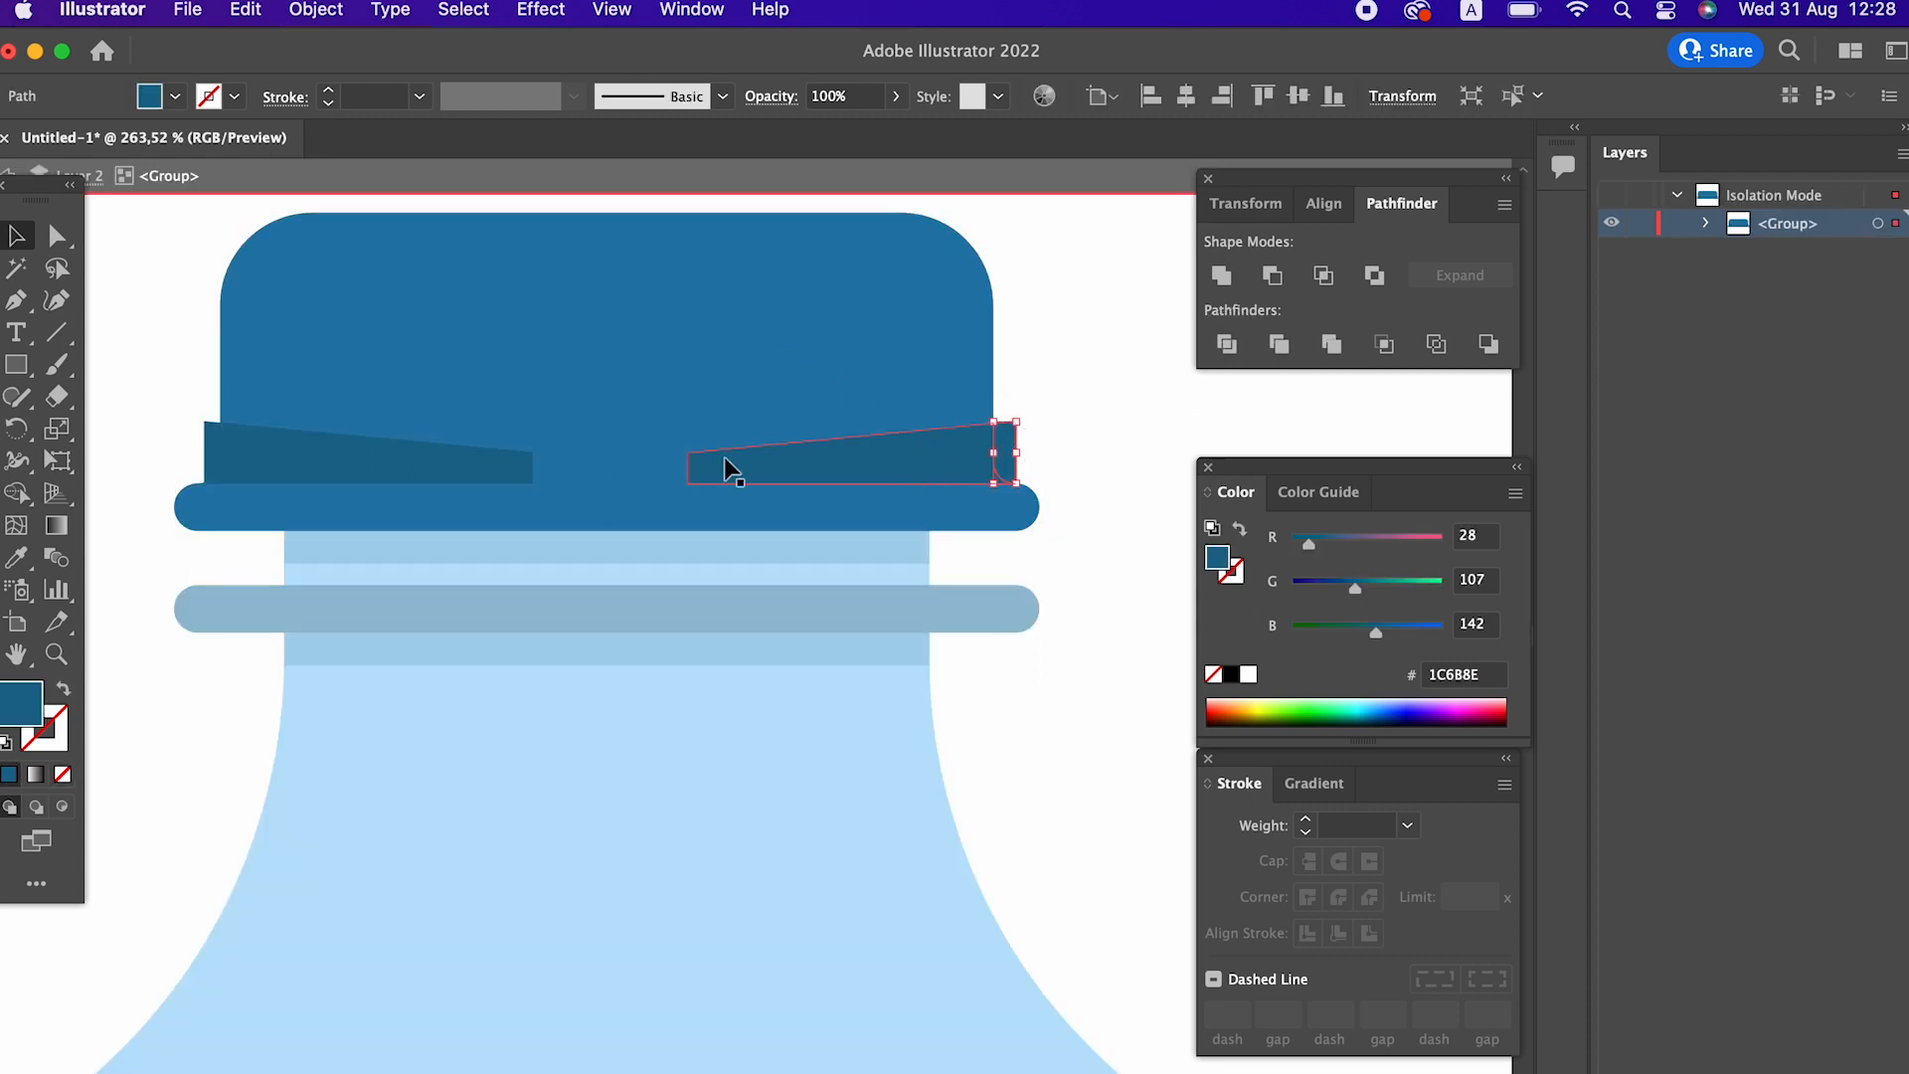
{"action": "left_click", "coordinate": [213, 447], "text": "shift"}
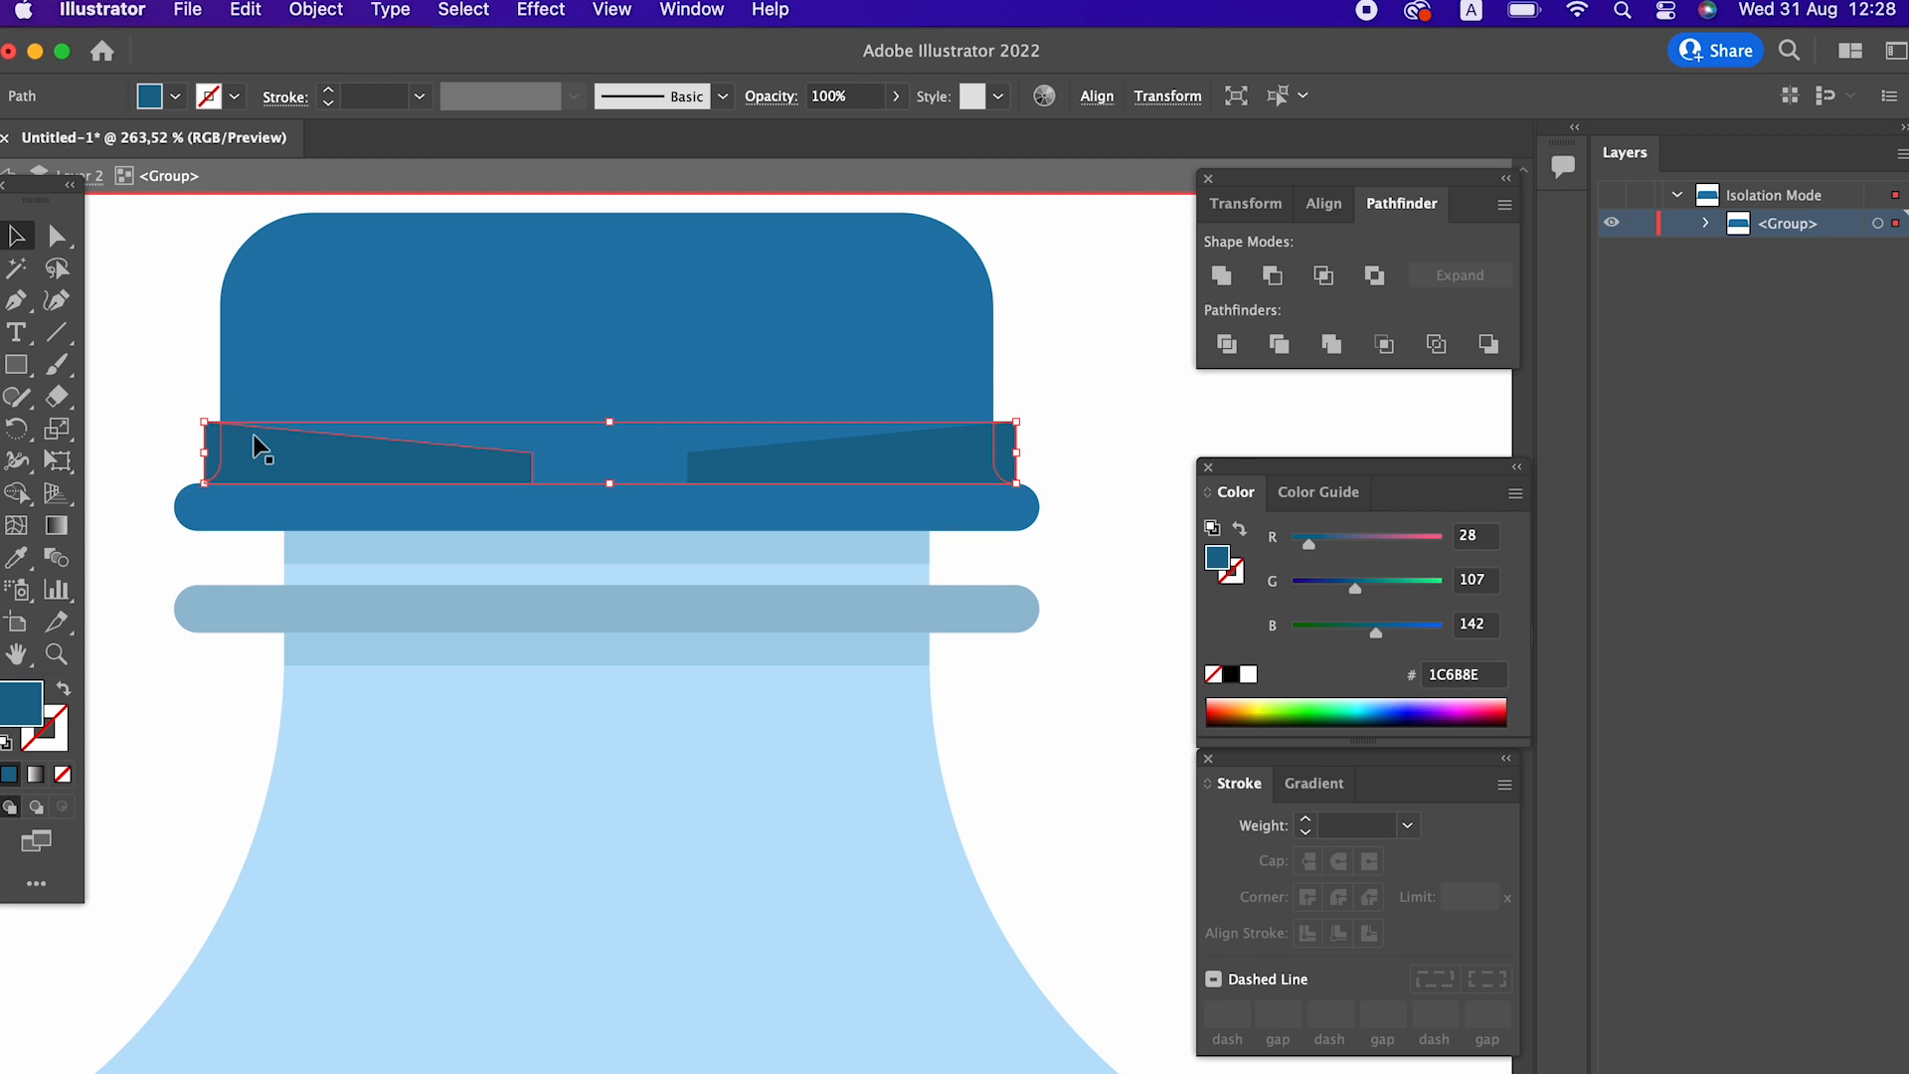
{"action": "key", "text": "Delete"}
{"action": "double_click", "coordinate": [1061, 670]}
Draw a narrow vertical rectangle on the cap as a ridge bar and center it horizontally.
{"action": "key", "text": "z"}
{"action": "scroll", "coordinate": [594, 463], "scroll_direction": "up", "scroll_amount": 2}
{"action": "scroll", "coordinate": [594, 462], "scroll_direction": "right", "scroll_amount": 2}
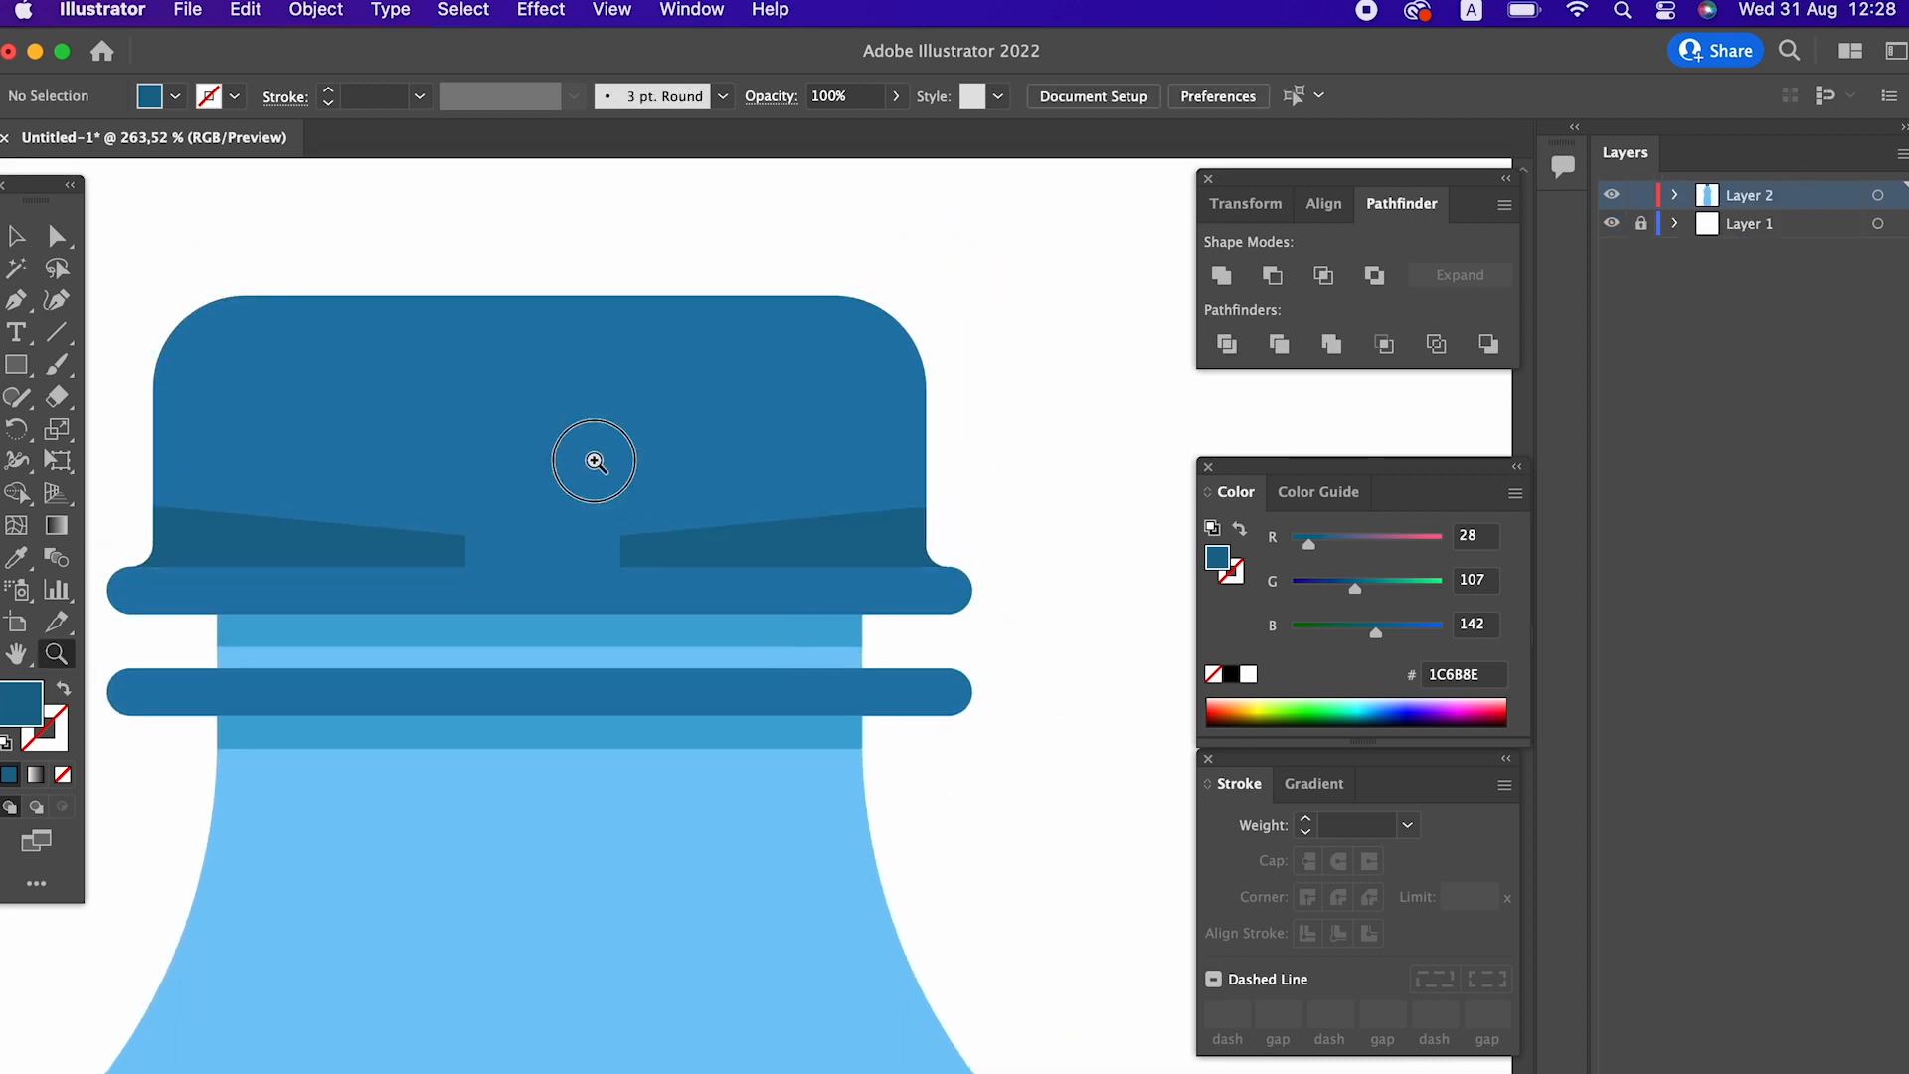
{"action": "left_click_drag", "start_coordinate": [594, 462], "coordinate": [637, 434]}
{"action": "key", "text": "m"}
{"action": "left_click_drag", "start_coordinate": [323, 307], "coordinate": [371, 482]}
{"action": "key", "text": "v"}
{"action": "left_click", "coordinate": [1186, 95]}
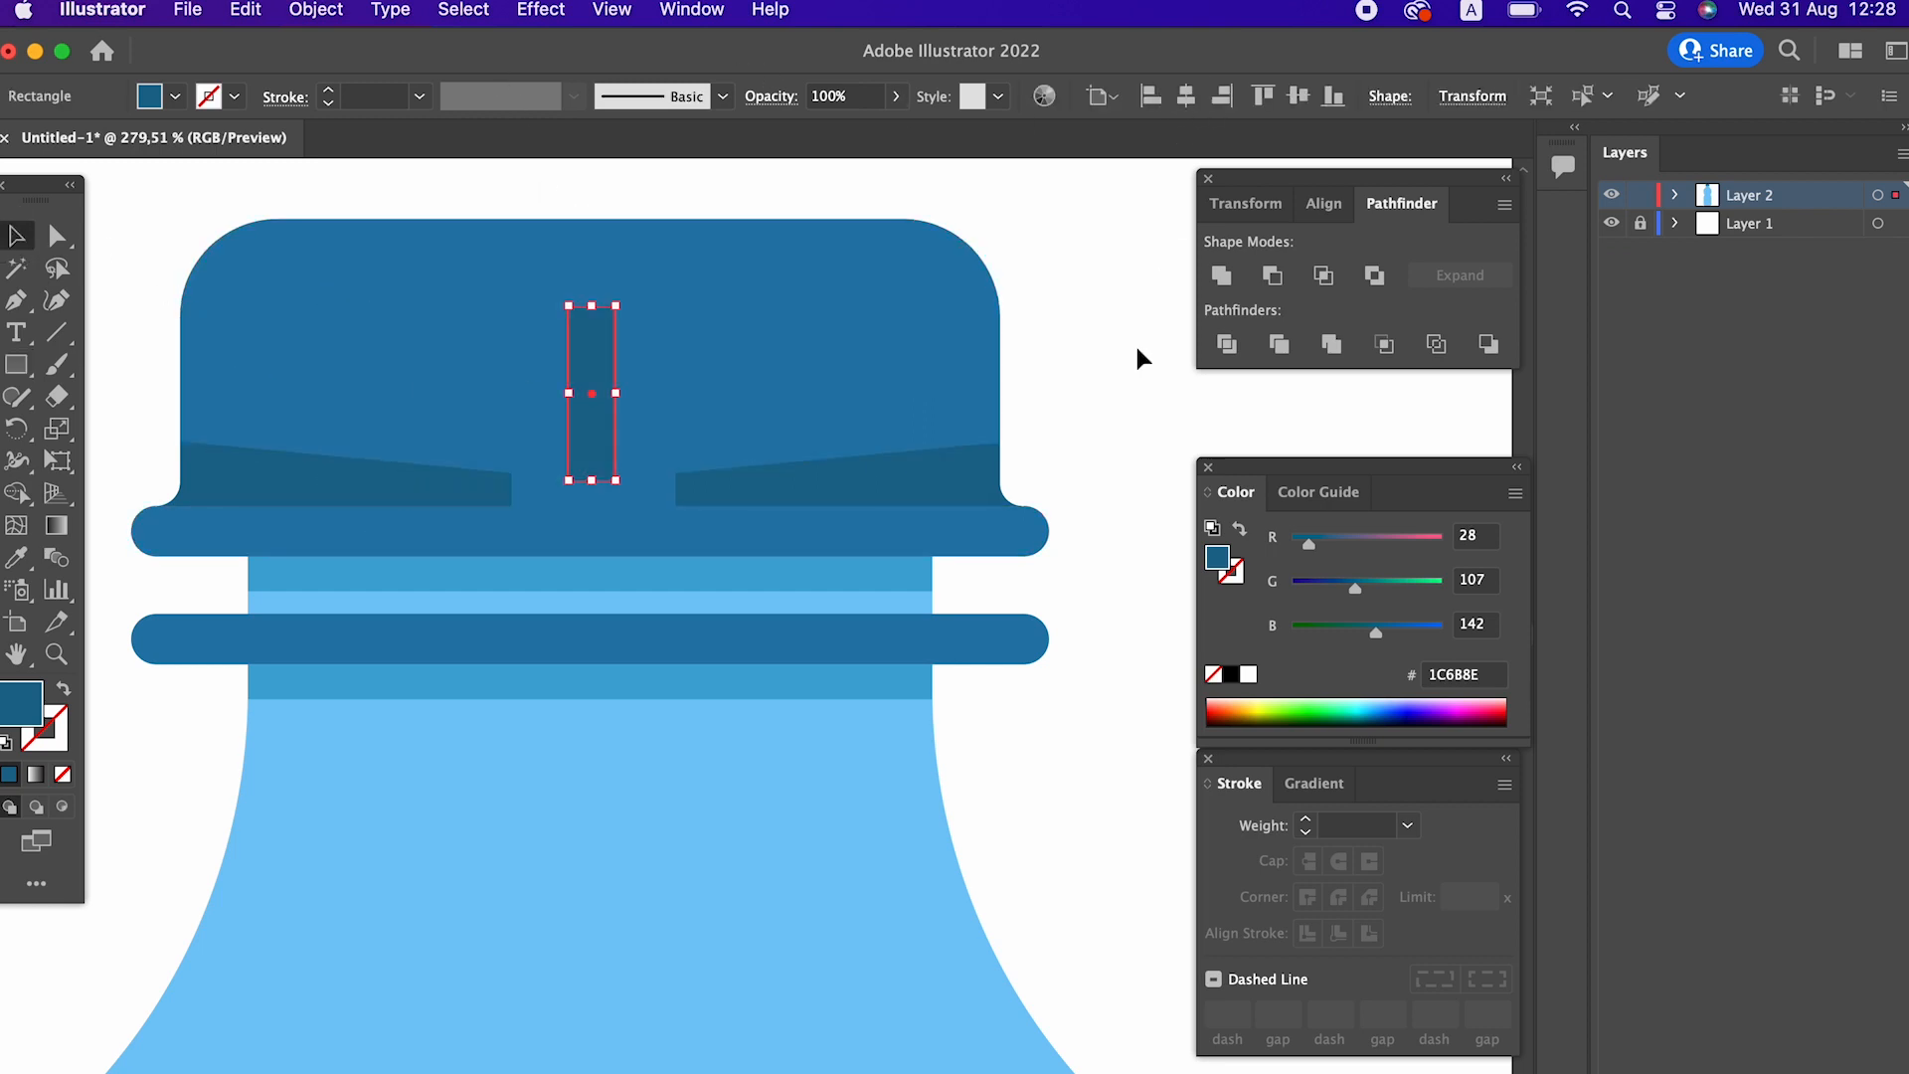
{"action": "left_click", "coordinate": [1123, 446]}
Duplicate the central bar in front and move the copy to its right at the same height.
{"action": "left_click", "coordinate": [613, 410]}
{"action": "left_click", "coordinate": [244, 12]}
{"action": "left_click", "coordinate": [311, 155]}
{"action": "left_click", "coordinate": [250, 14]}
{"action": "left_click", "coordinate": [388, 239]}
{"action": "left_click_drag", "start_coordinate": [594, 434], "coordinate": [714, 434]}
Duplicate the right bar in front, place the copy farther right and group the two right bars.
{"action": "left_click", "coordinate": [245, 10]}
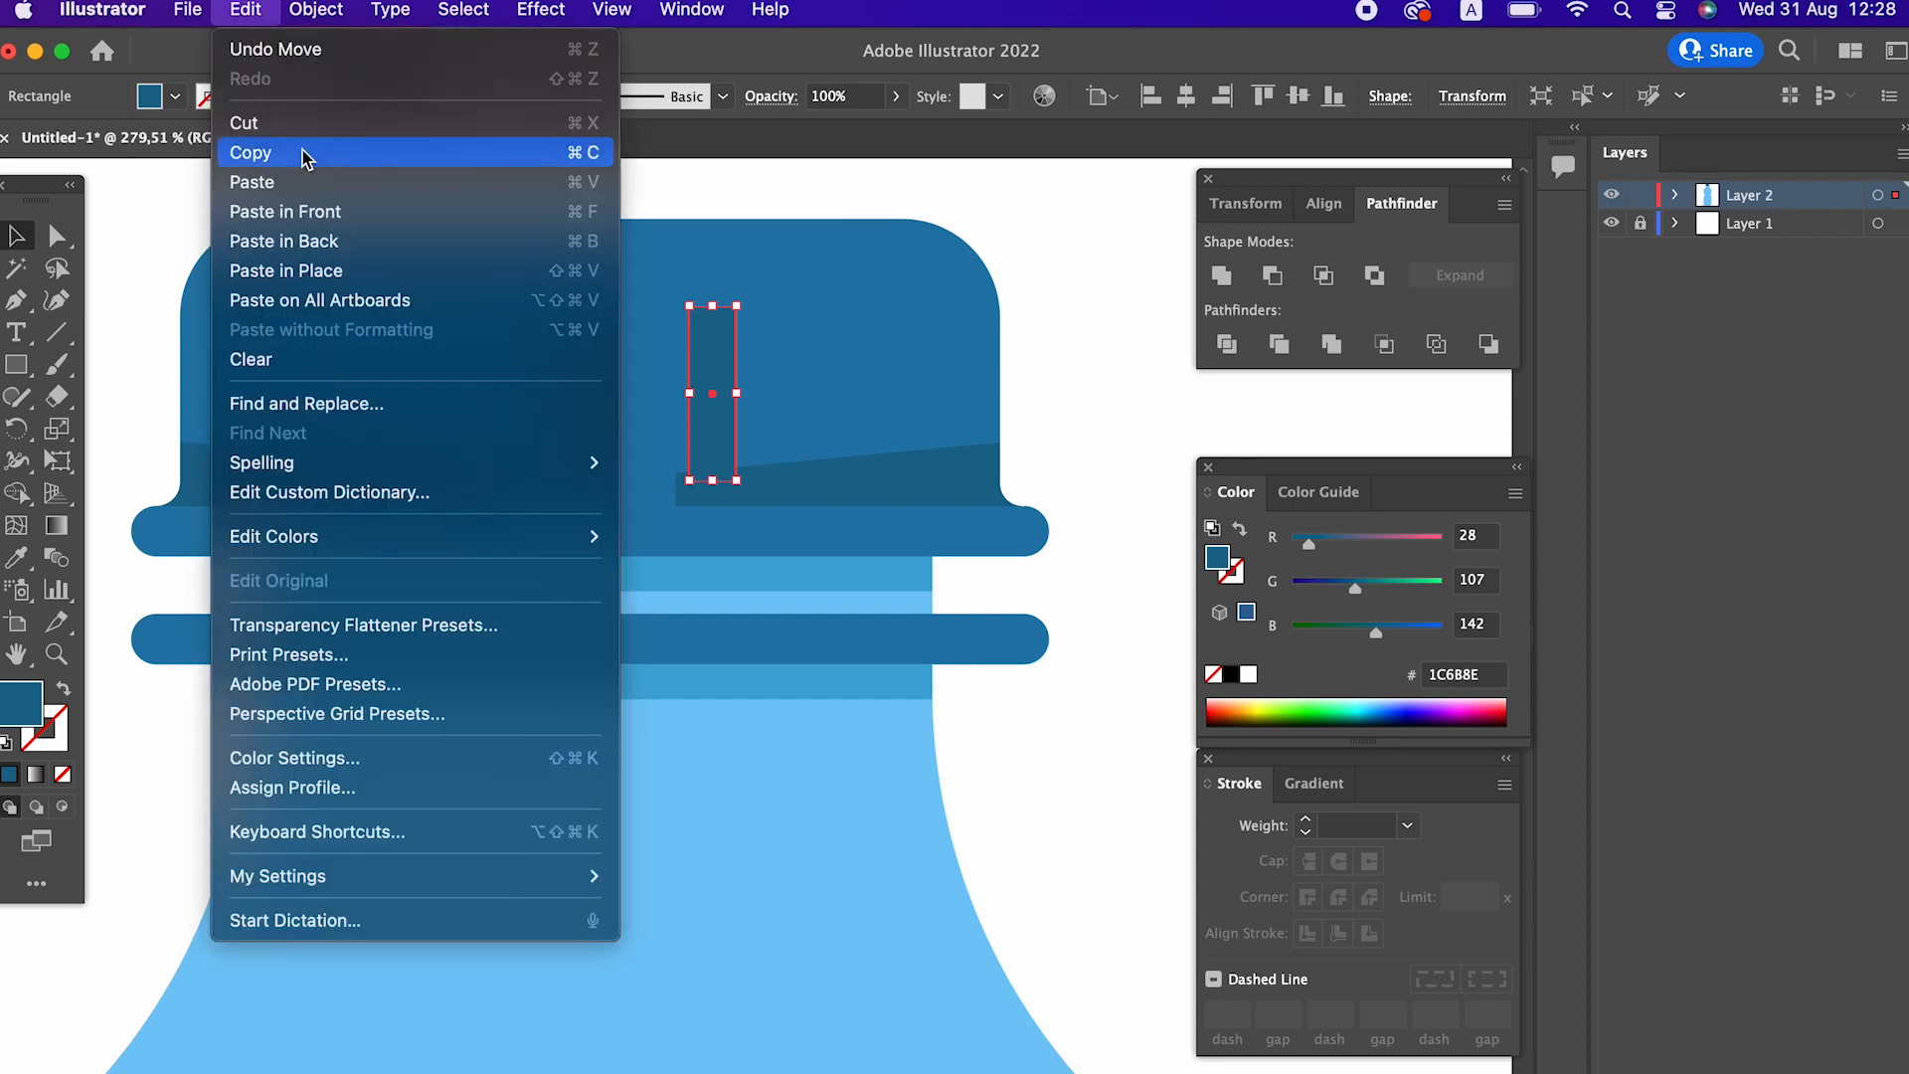
{"action": "left_click", "coordinate": [288, 211]}
{"action": "left_click_drag", "start_coordinate": [716, 439], "coordinate": [831, 448]}
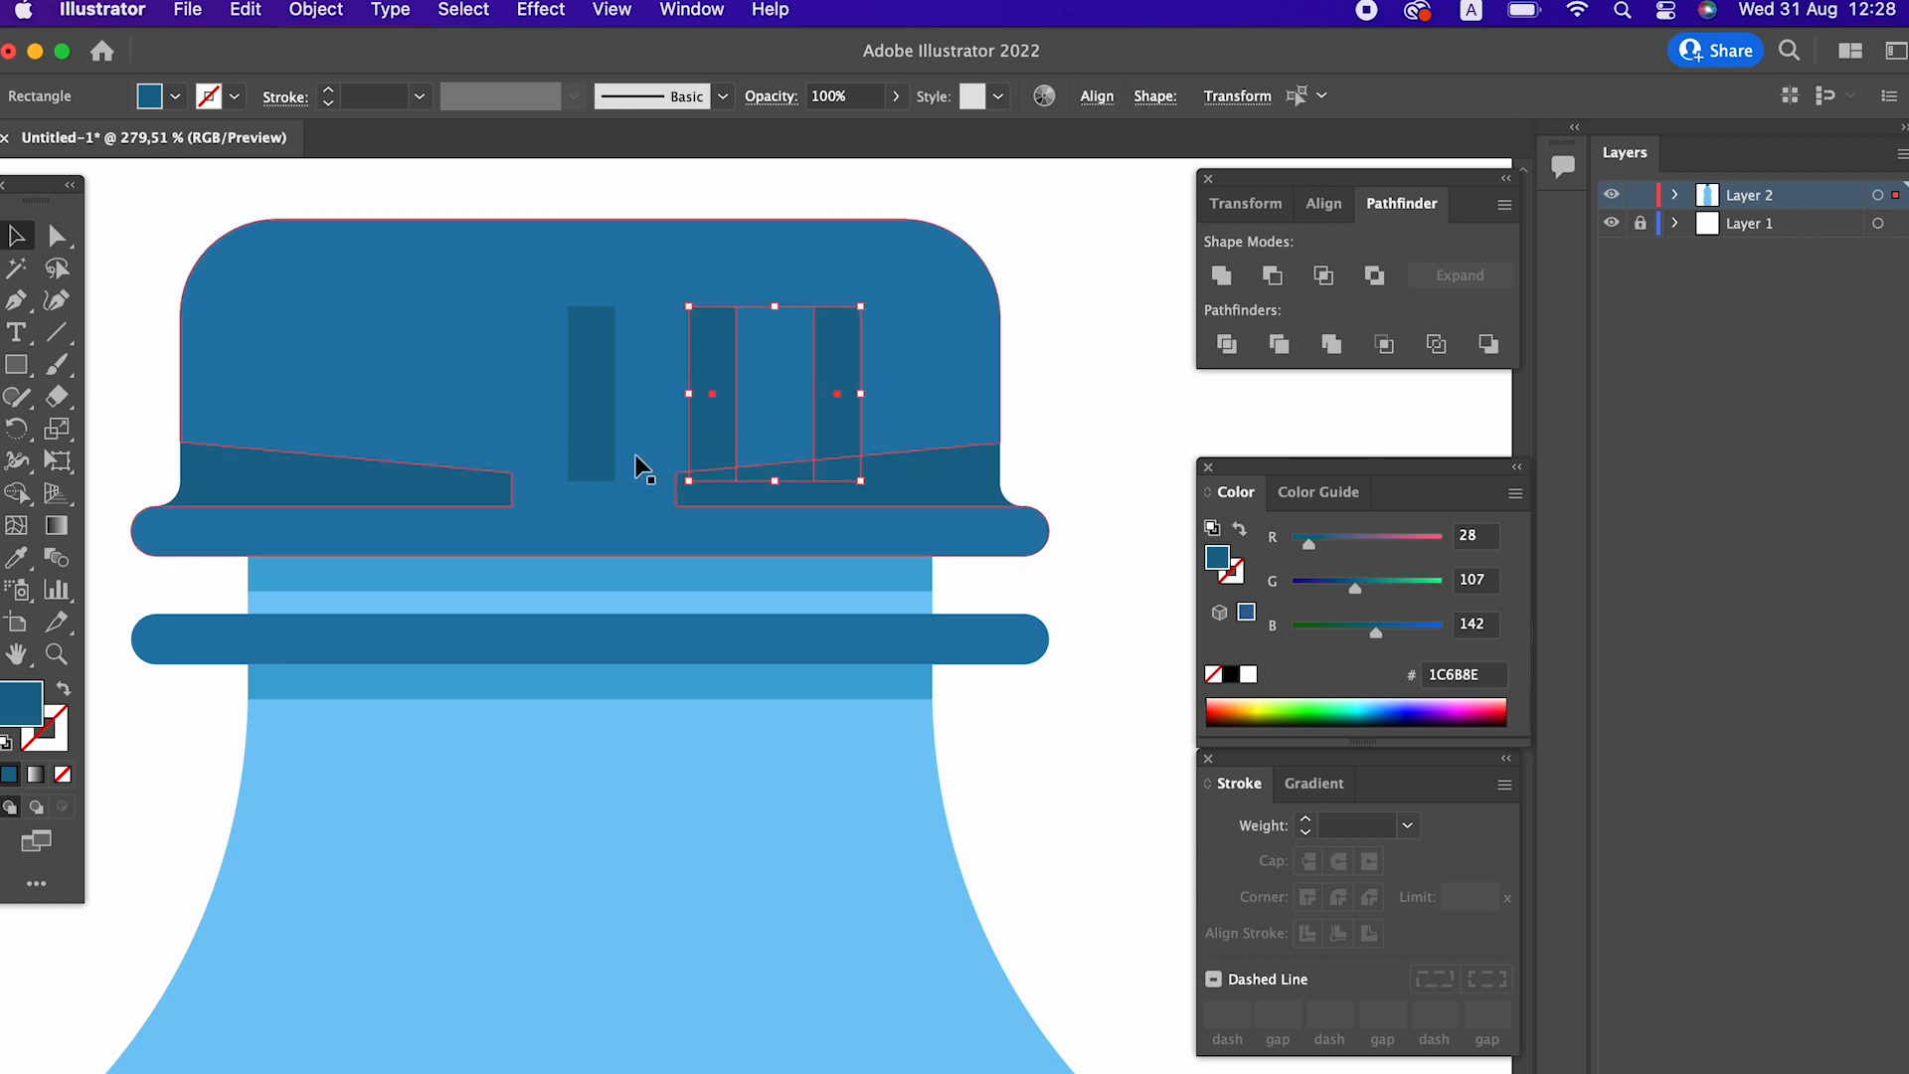
{"action": "right_click", "coordinate": [667, 459]}
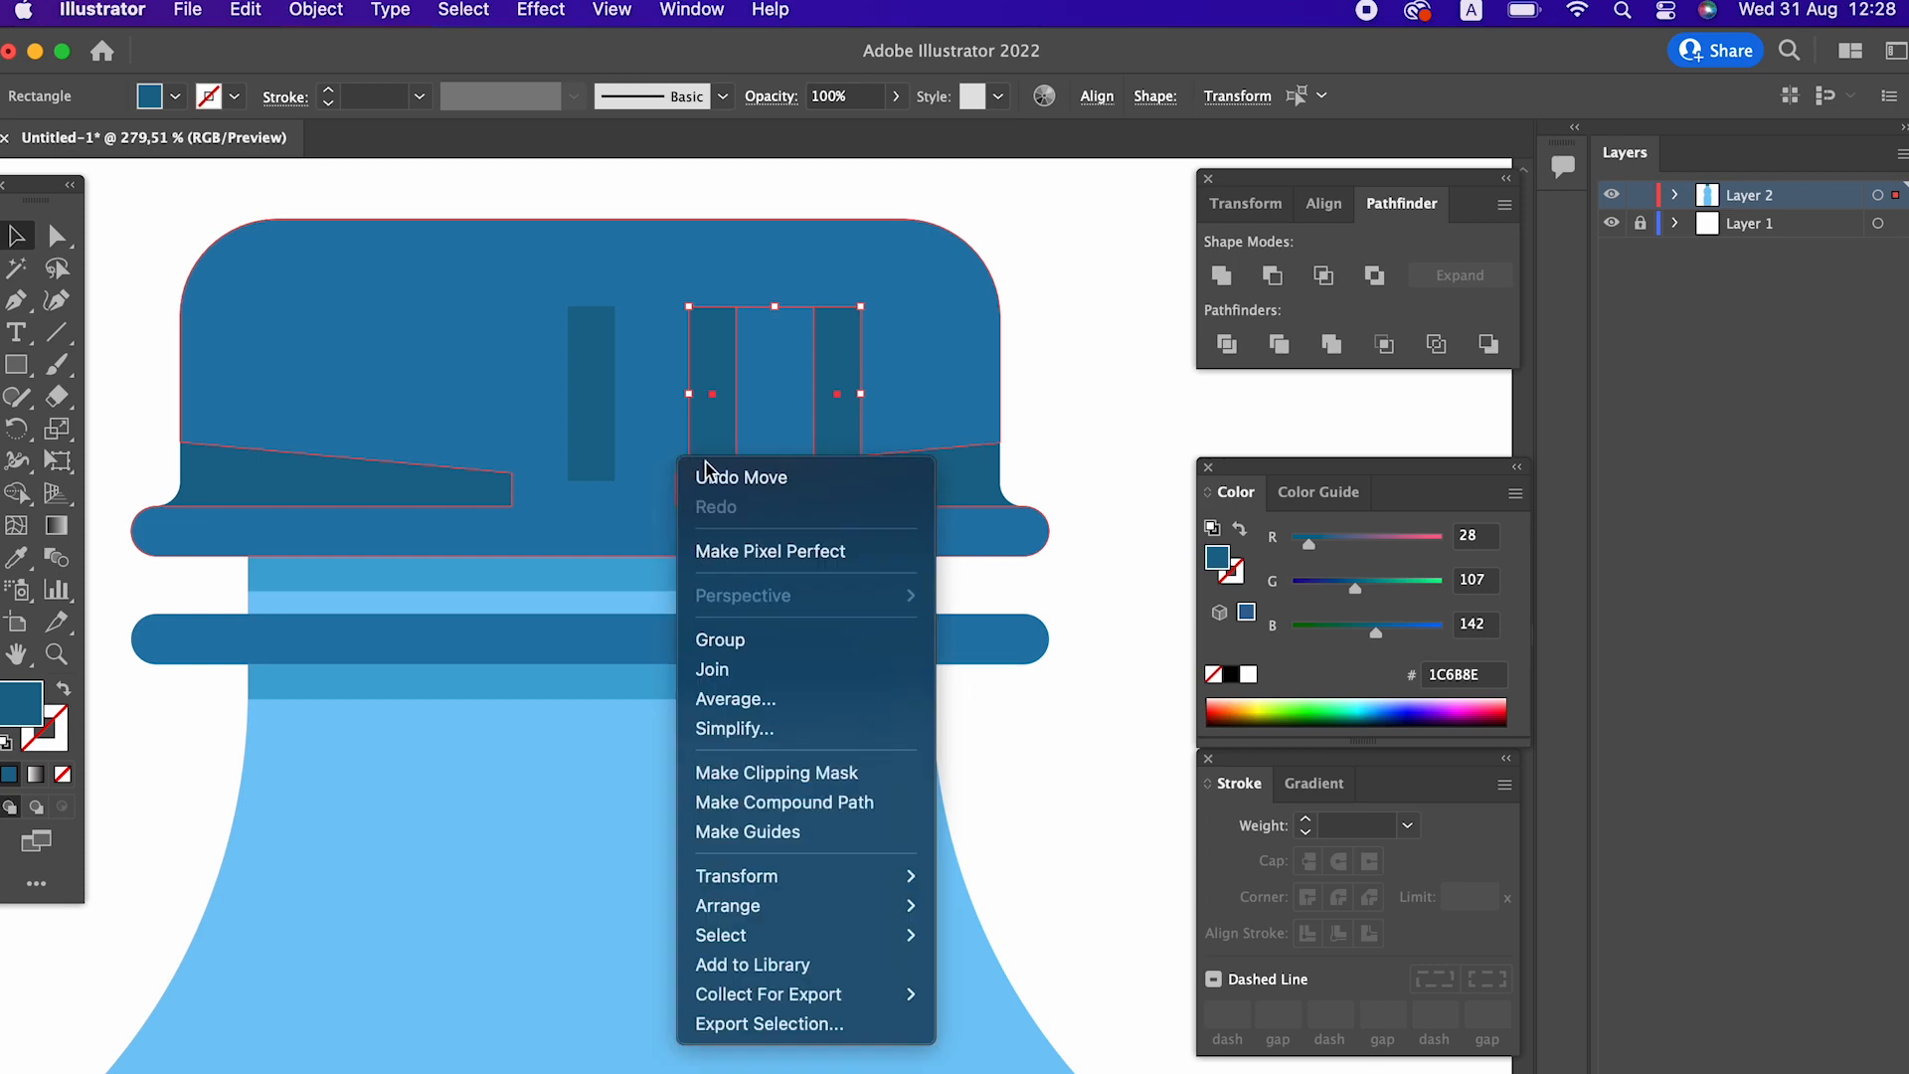
{"action": "left_click", "coordinate": [803, 642]}
Duplicate the grouped pair of bars in front and move the copy to the cap's left side at the same height.
{"action": "left_click", "coordinate": [246, 10]}
{"action": "left_click", "coordinate": [265, 149]}
{"action": "left_click", "coordinate": [249, 10]}
{"action": "left_click", "coordinate": [319, 205]}
{"action": "left_click_drag", "start_coordinate": [835, 448], "coordinate": [430, 413]}
Group the left and right bar pairs together and center both this group and the middle bar horizontally.
{"action": "left_click", "coordinate": [712, 421], "text": "shift"}
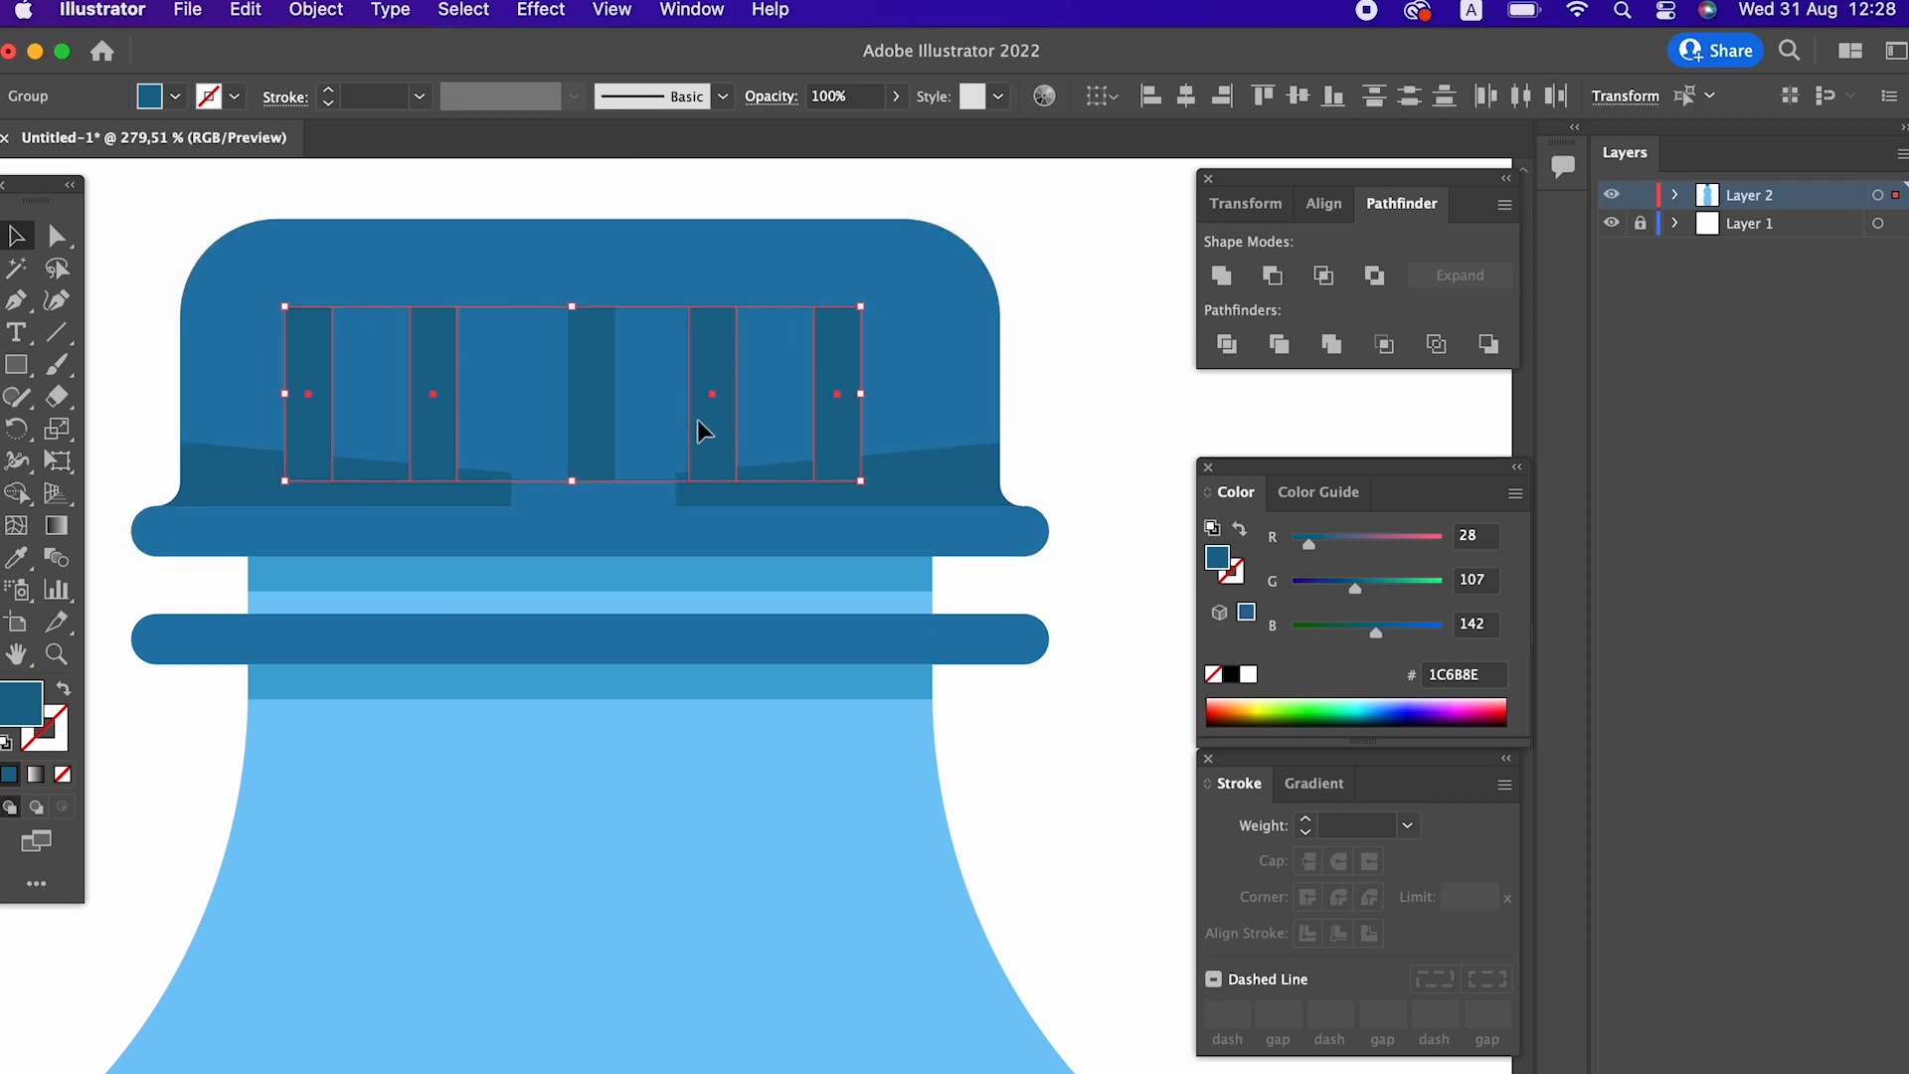
{"action": "right_click", "coordinate": [841, 374]}
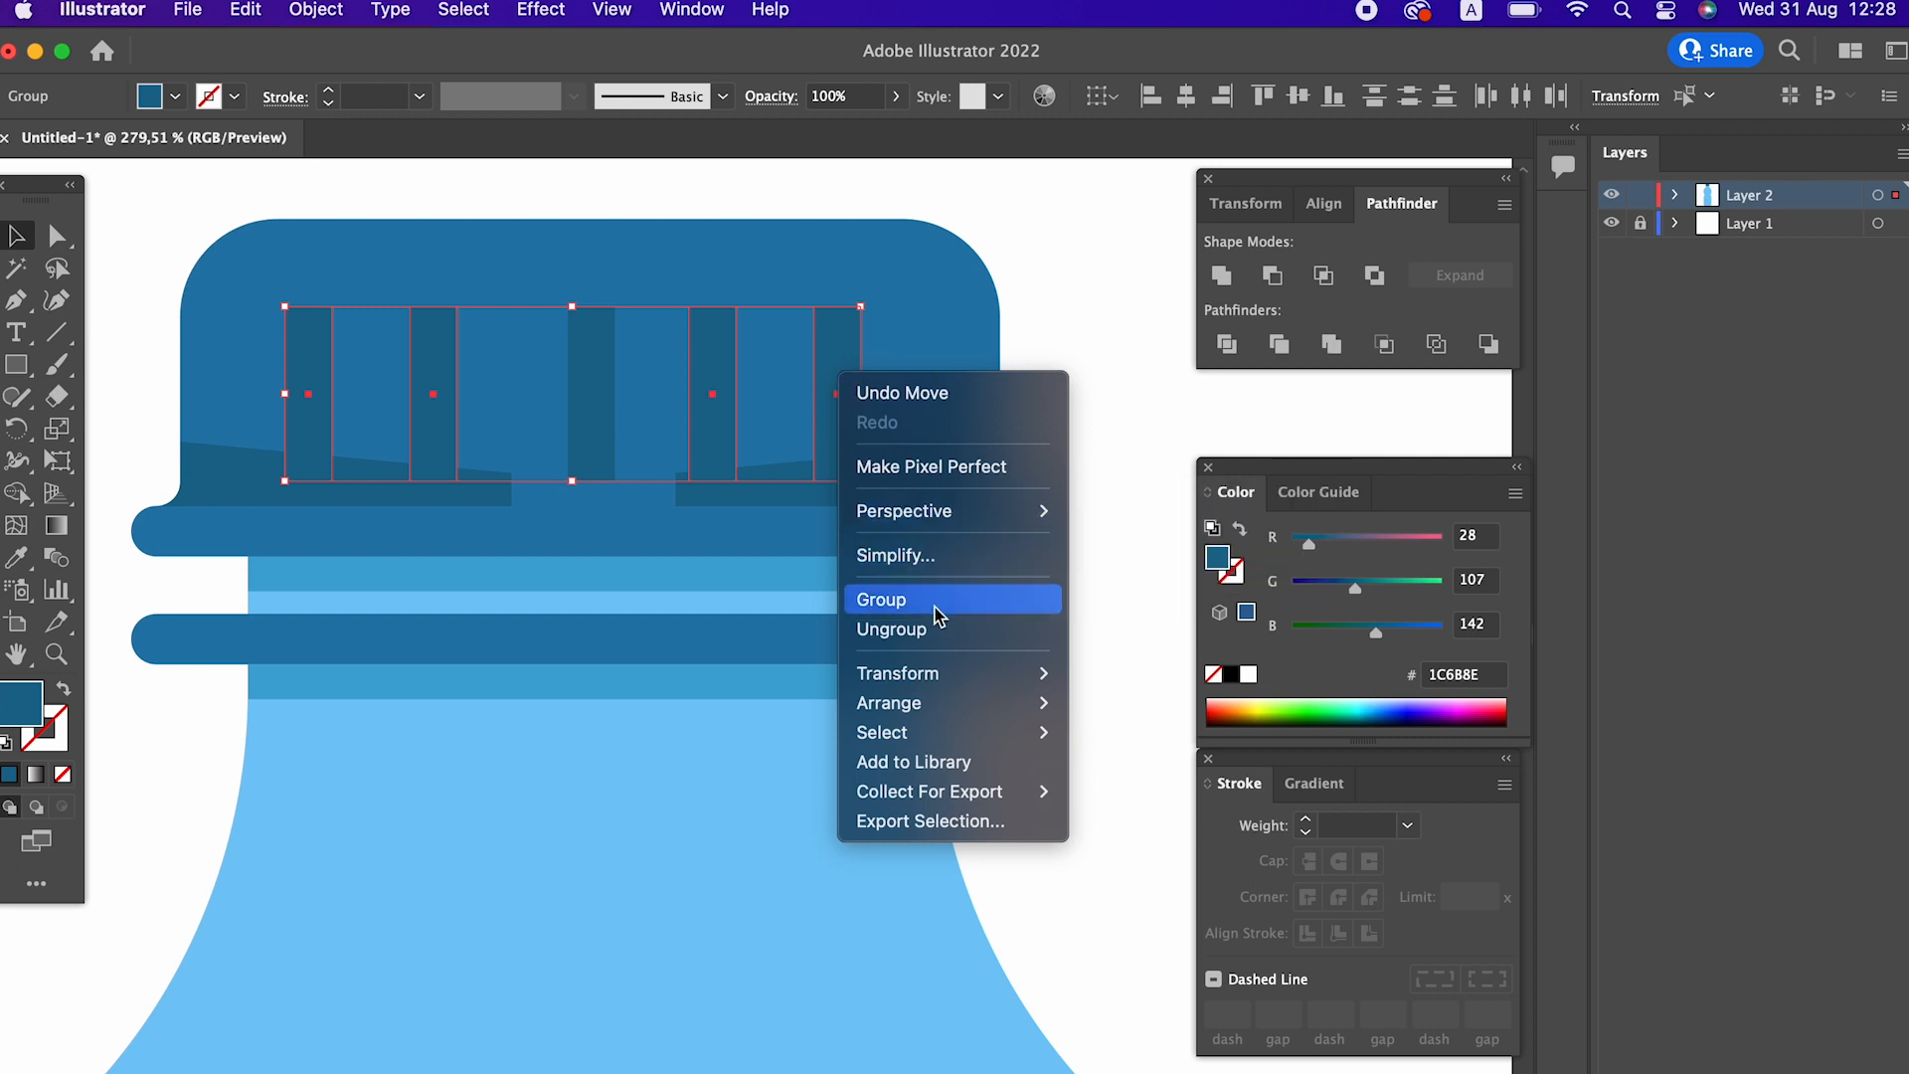
{"action": "left_click", "coordinate": [895, 600]}
{"action": "left_click", "coordinate": [1187, 97]}
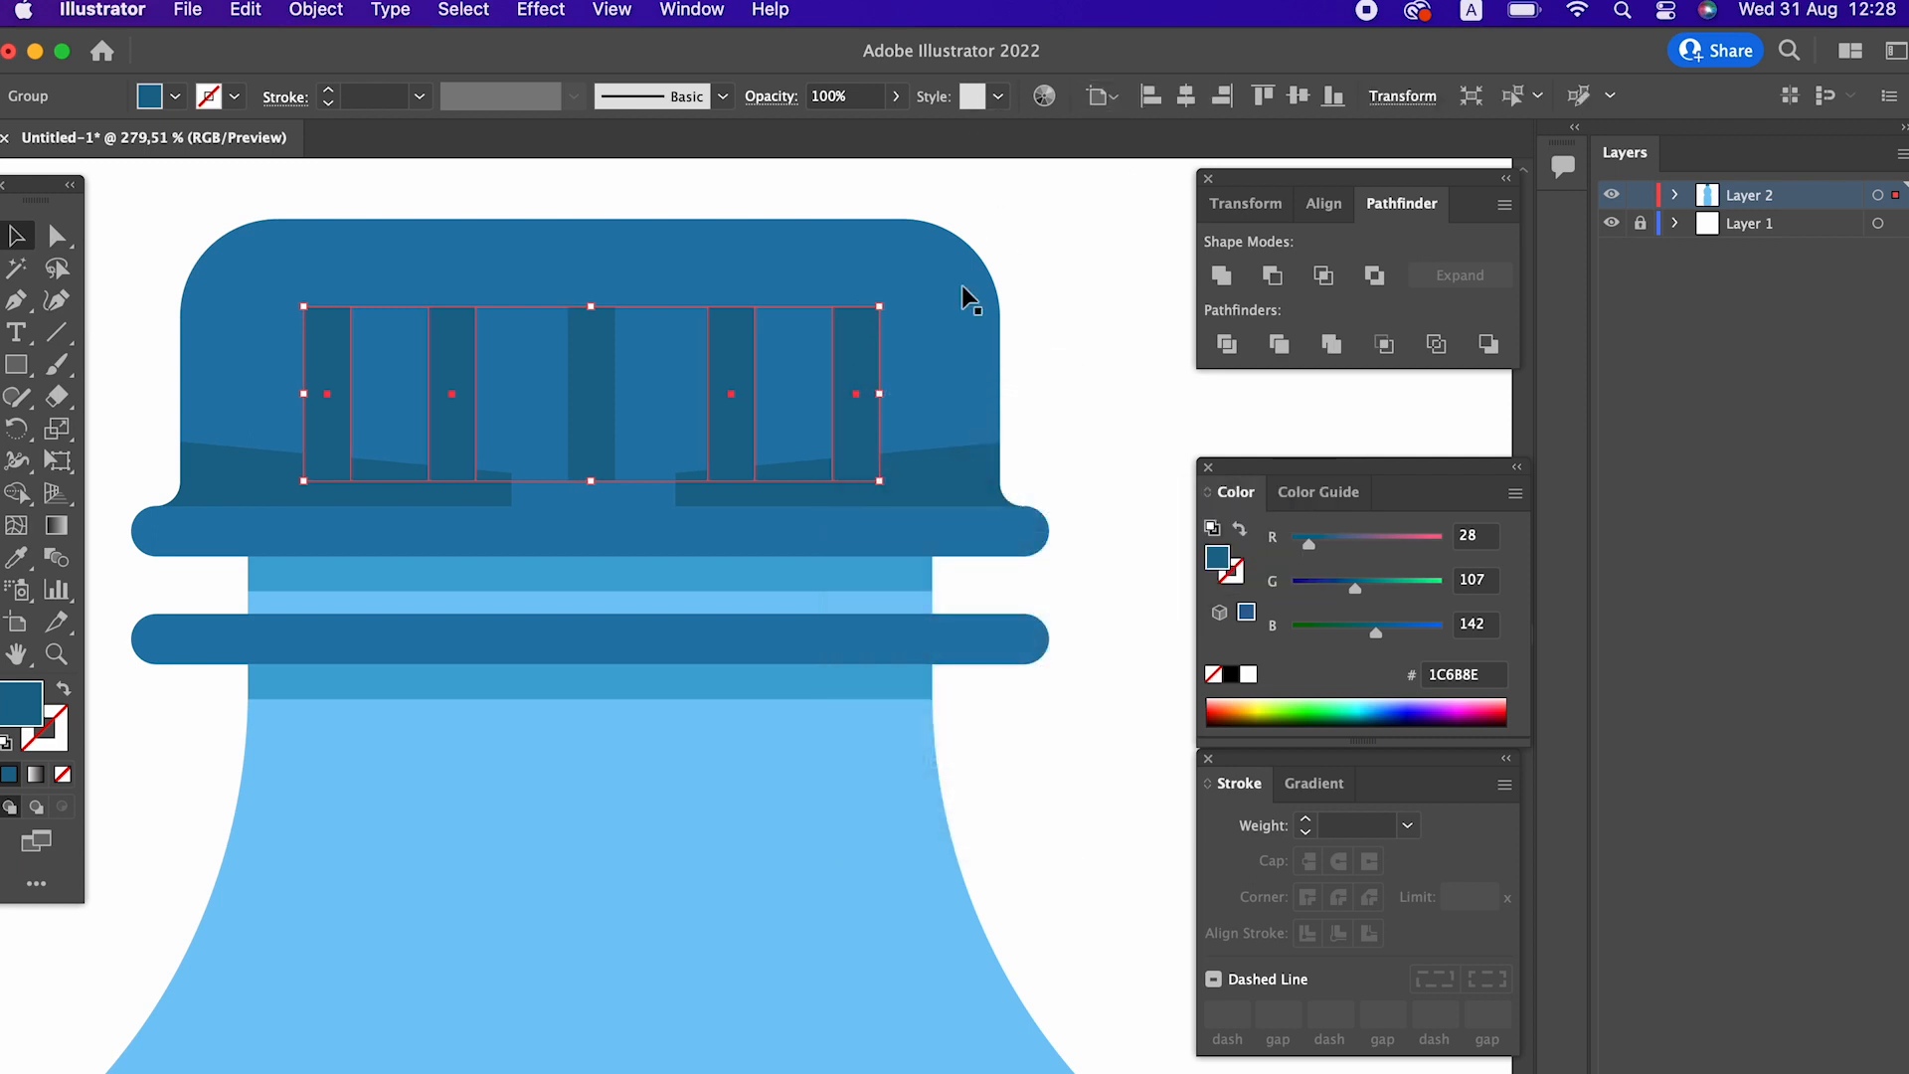
{"action": "left_click", "coordinate": [575, 366]}
{"action": "left_click", "coordinate": [1186, 96]}
{"action": "left_click", "coordinate": [1102, 304]}
Try to unite the four side bars with the divided cap group.
{"action": "left_click_drag", "start_coordinate": [1080, 269], "coordinate": [292, 314]}
{"action": "left_click_drag", "start_coordinate": [738, 279], "coordinate": [546, 446]}
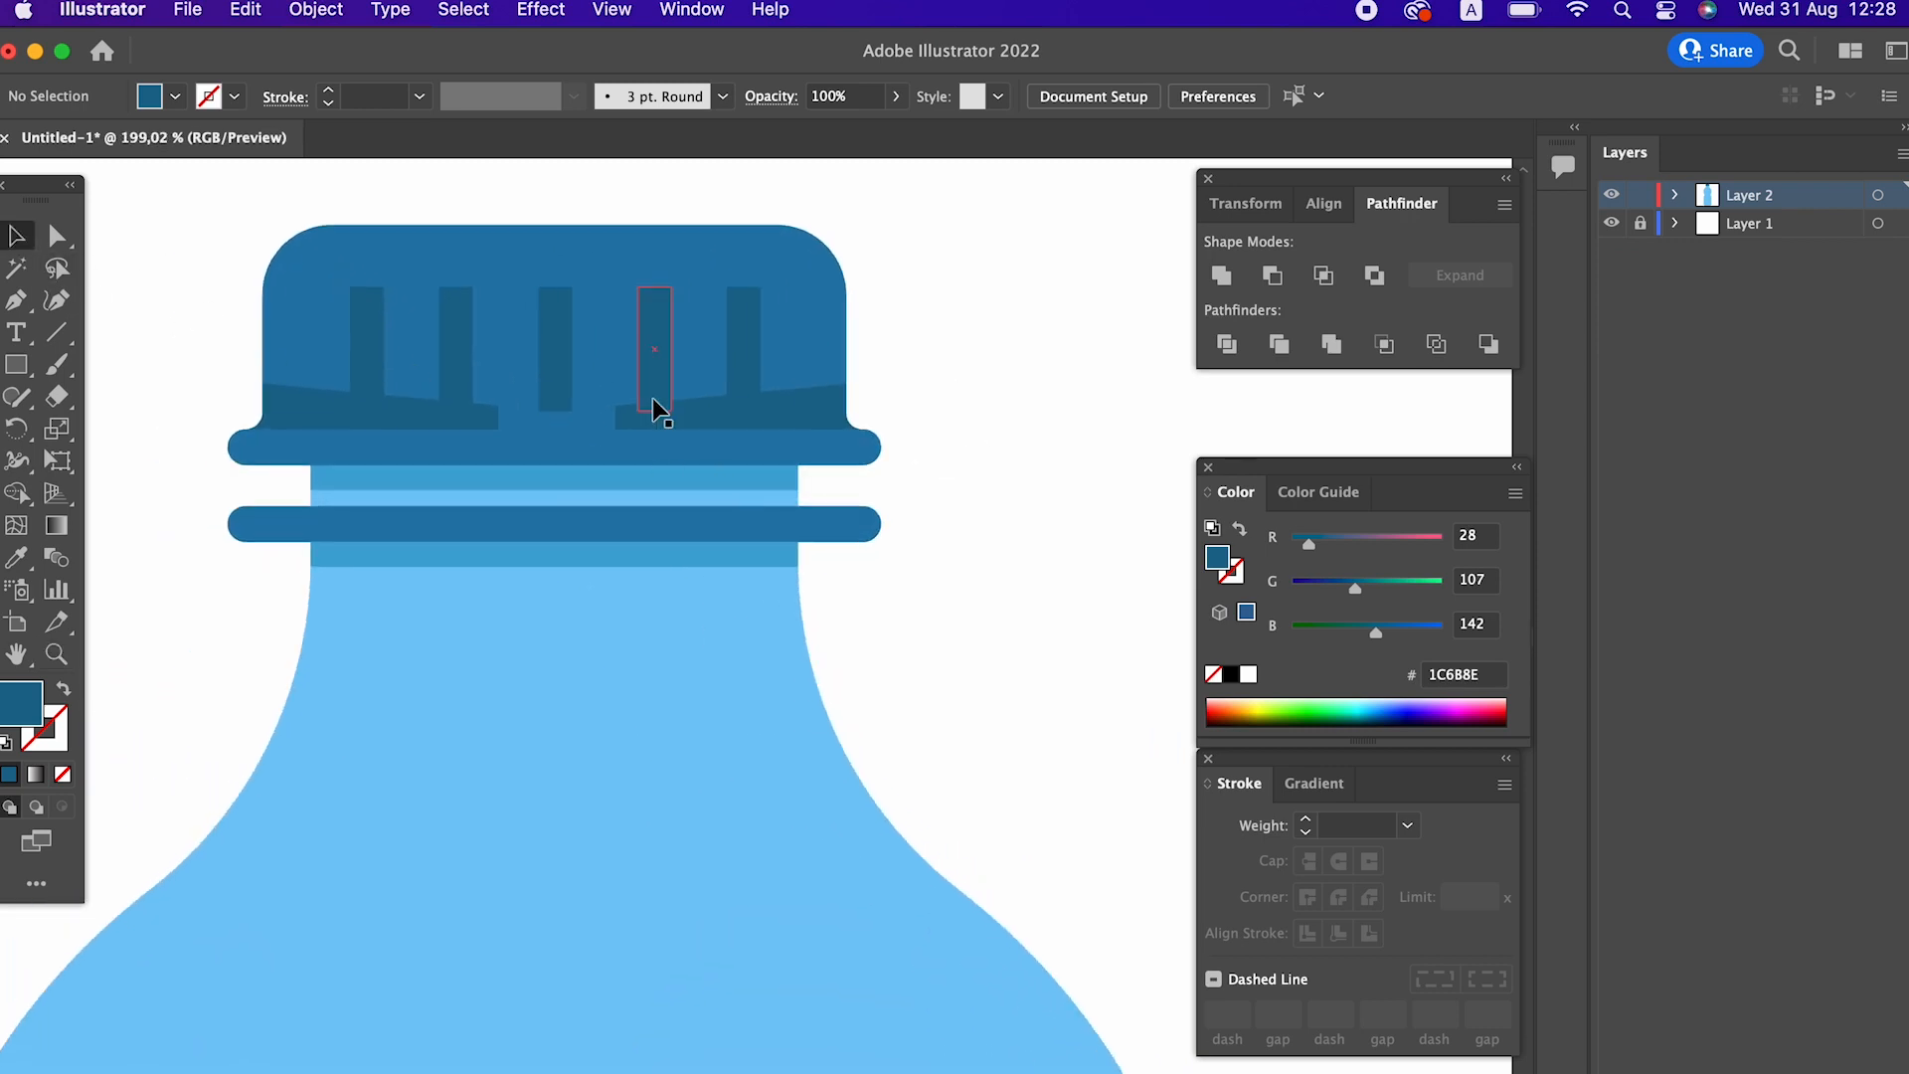
{"action": "left_click", "coordinate": [718, 408]}
{"action": "left_click", "coordinate": [833, 418], "text": "shift"}
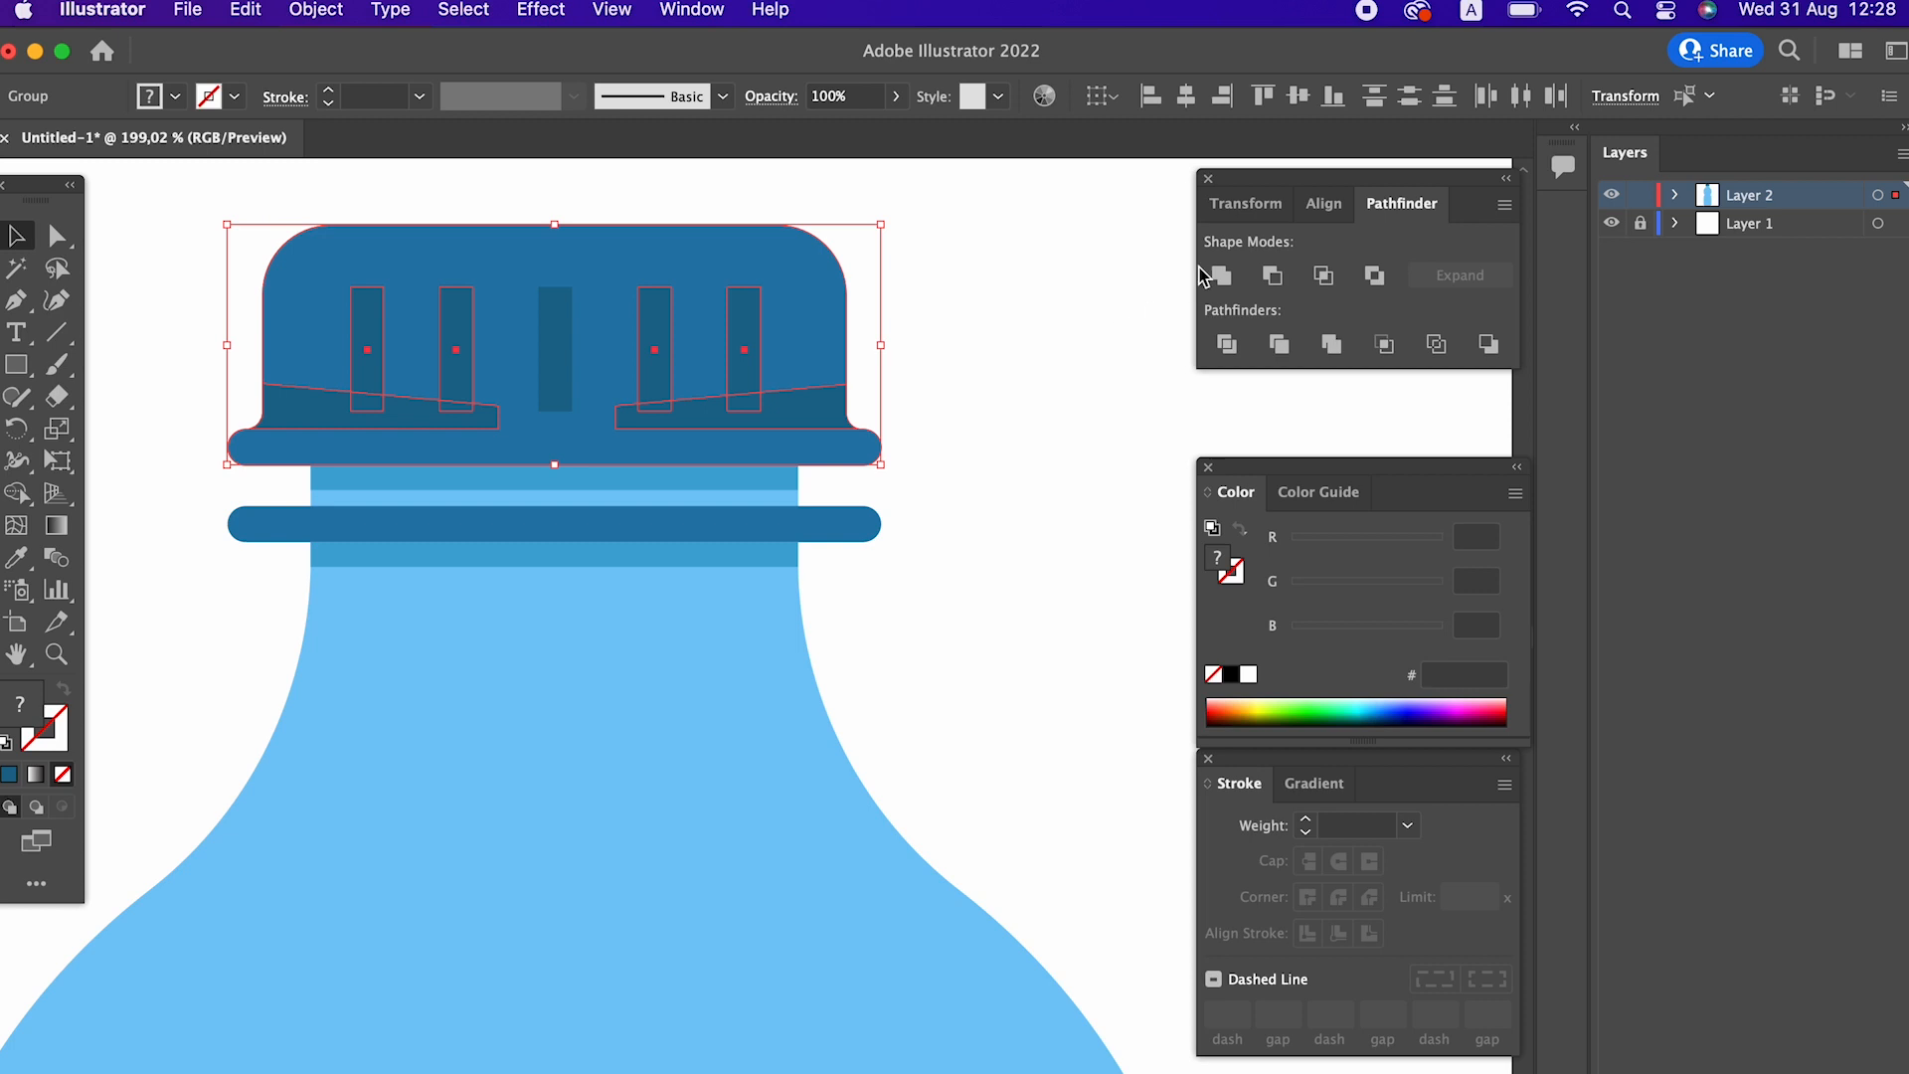
{"action": "left_click", "coordinate": [1223, 275]}
{"action": "key", "text": "super+z"}
{"action": "left_click", "coordinate": [967, 510]}
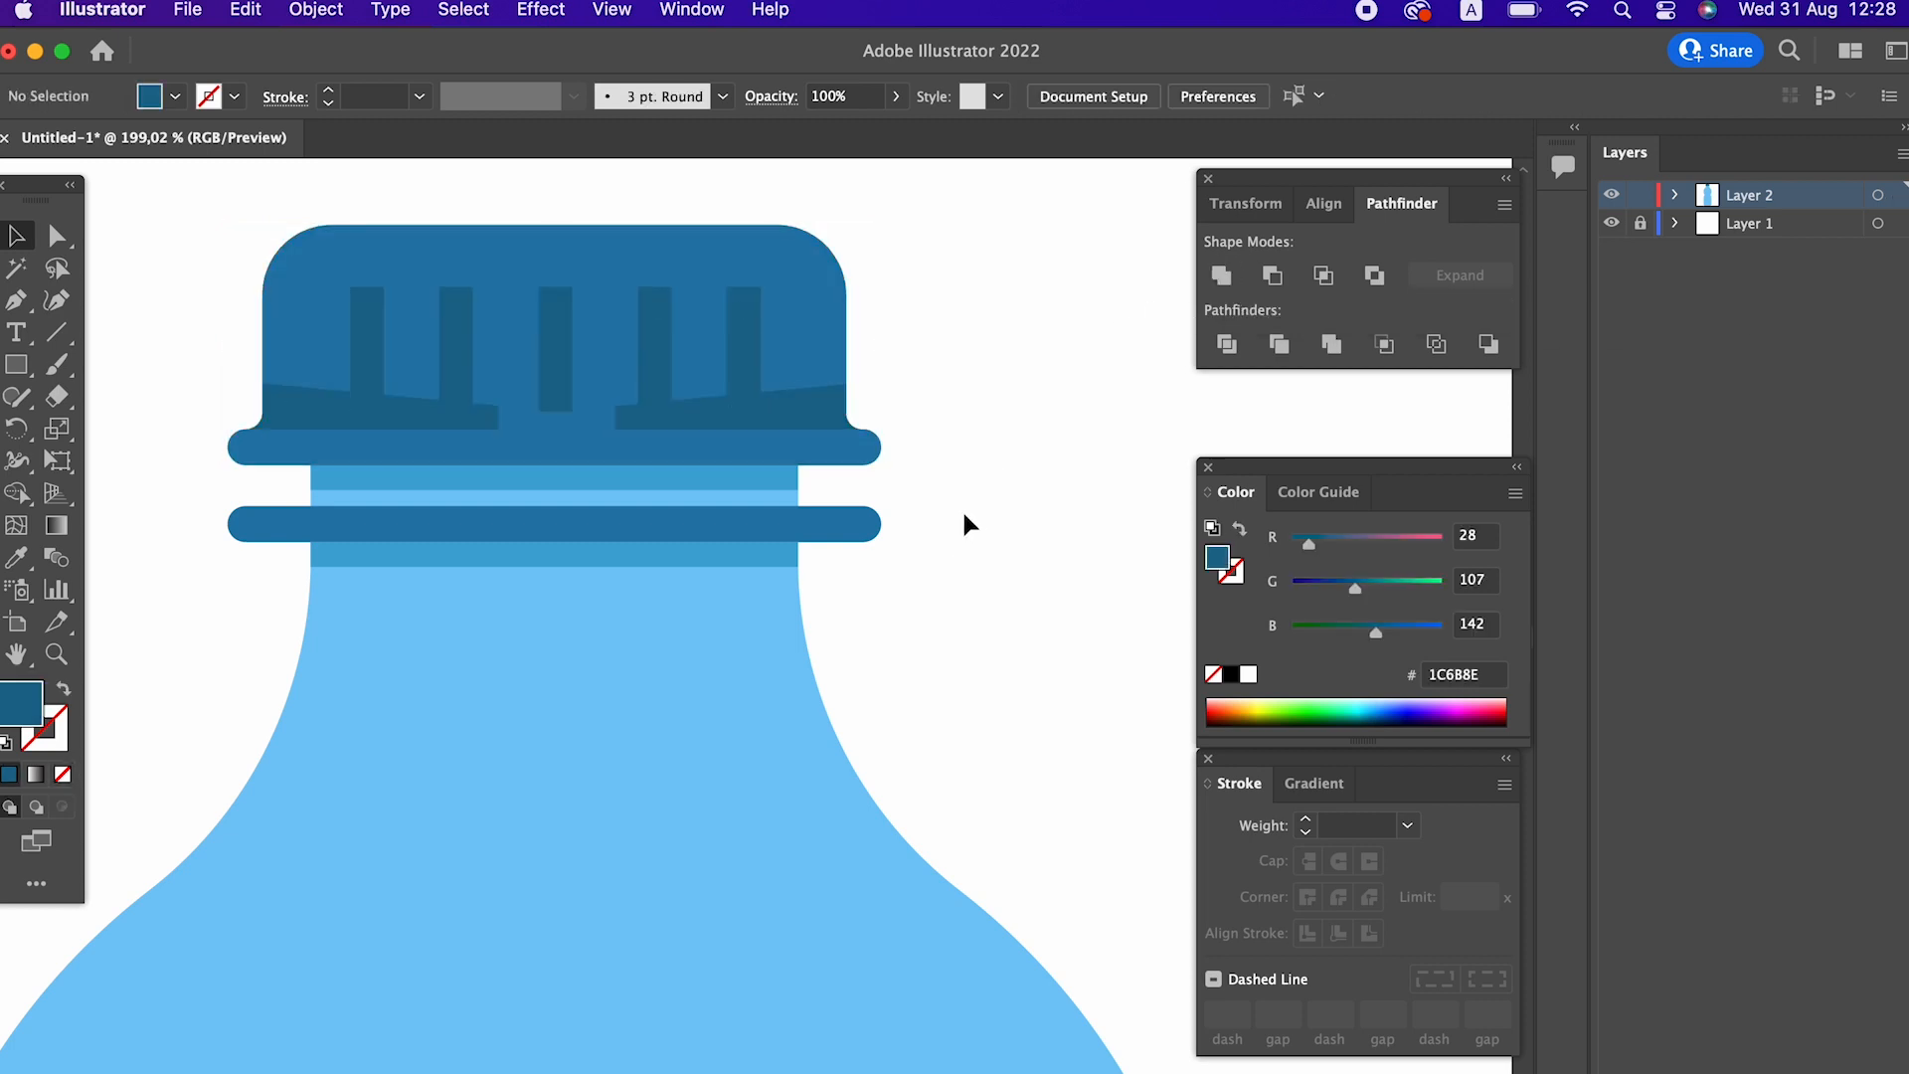
Change the fill color of all five ridge bars and both tapered cap shapes to the darker 15617C.
{"action": "left_click", "coordinate": [756, 378]}
{"action": "left_click", "coordinate": [231, 400]}
{"action": "left_click", "coordinate": [331, 415]}
{"action": "left_click", "coordinate": [57, 237]}
{"action": "left_click", "coordinate": [375, 422]}
{"action": "left_click", "coordinate": [823, 417], "text": "shift"}
{"action": "left_click", "coordinate": [746, 362], "text": "shift"}
{"action": "left_click", "coordinate": [654, 353], "text": "shift"}
{"action": "left_click", "coordinate": [562, 341], "text": "shift"}
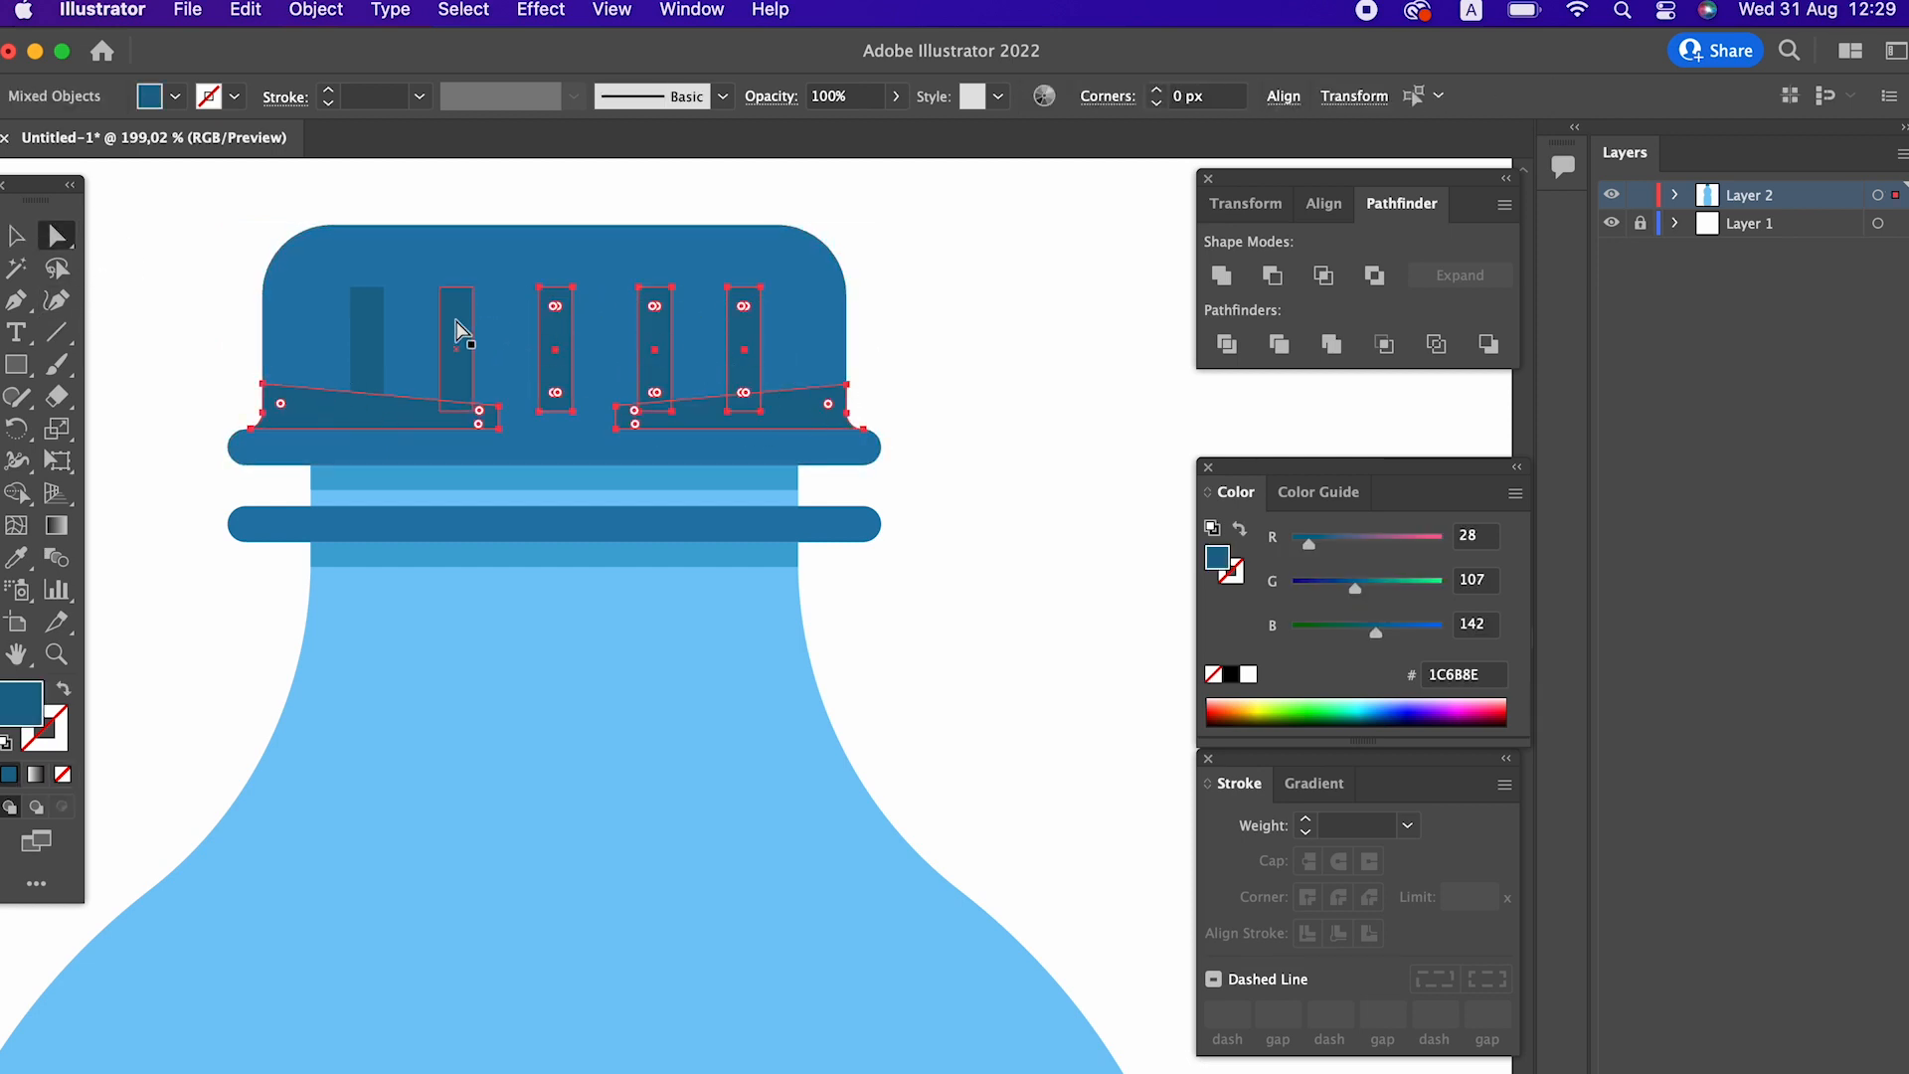
{"action": "double_click", "coordinate": [20, 691]}
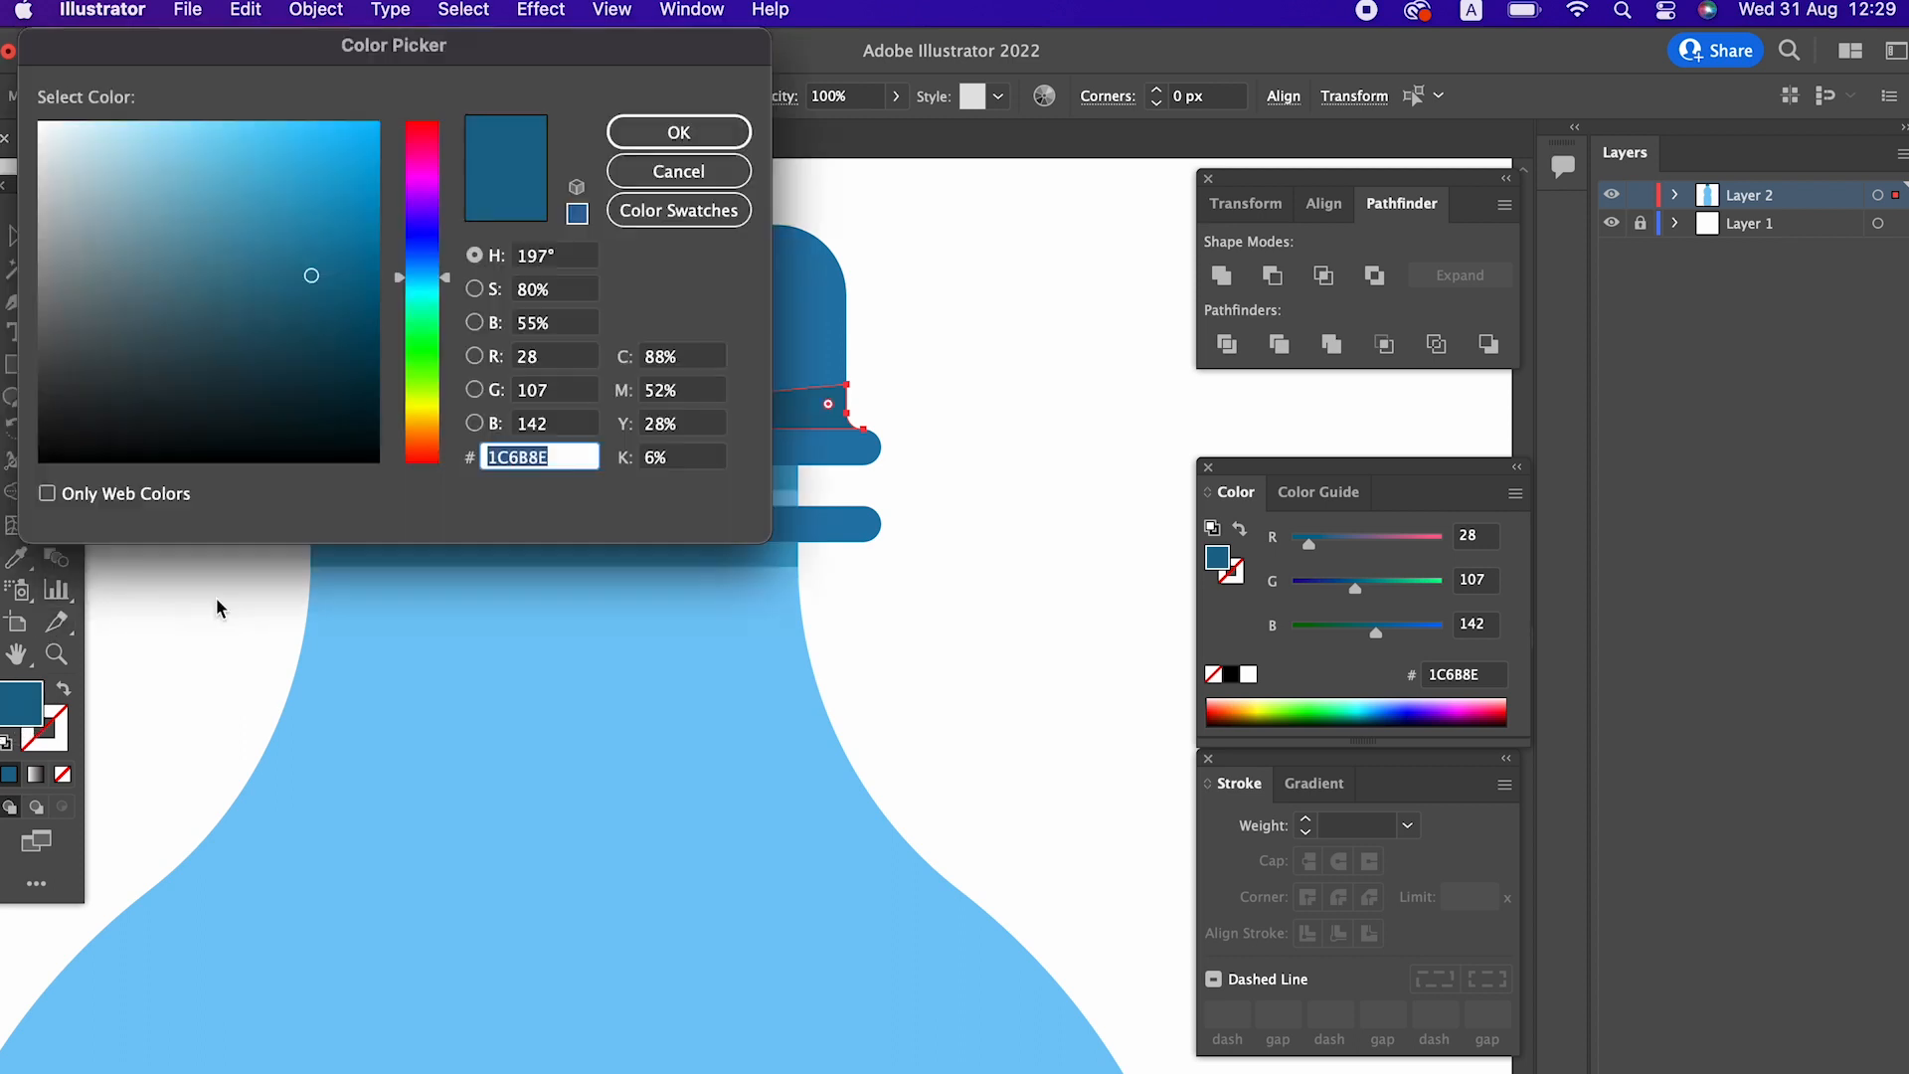
{"action": "left_click_drag", "start_coordinate": [318, 291], "coordinate": [321, 295]}
{"action": "left_click", "coordinate": [679, 132]}
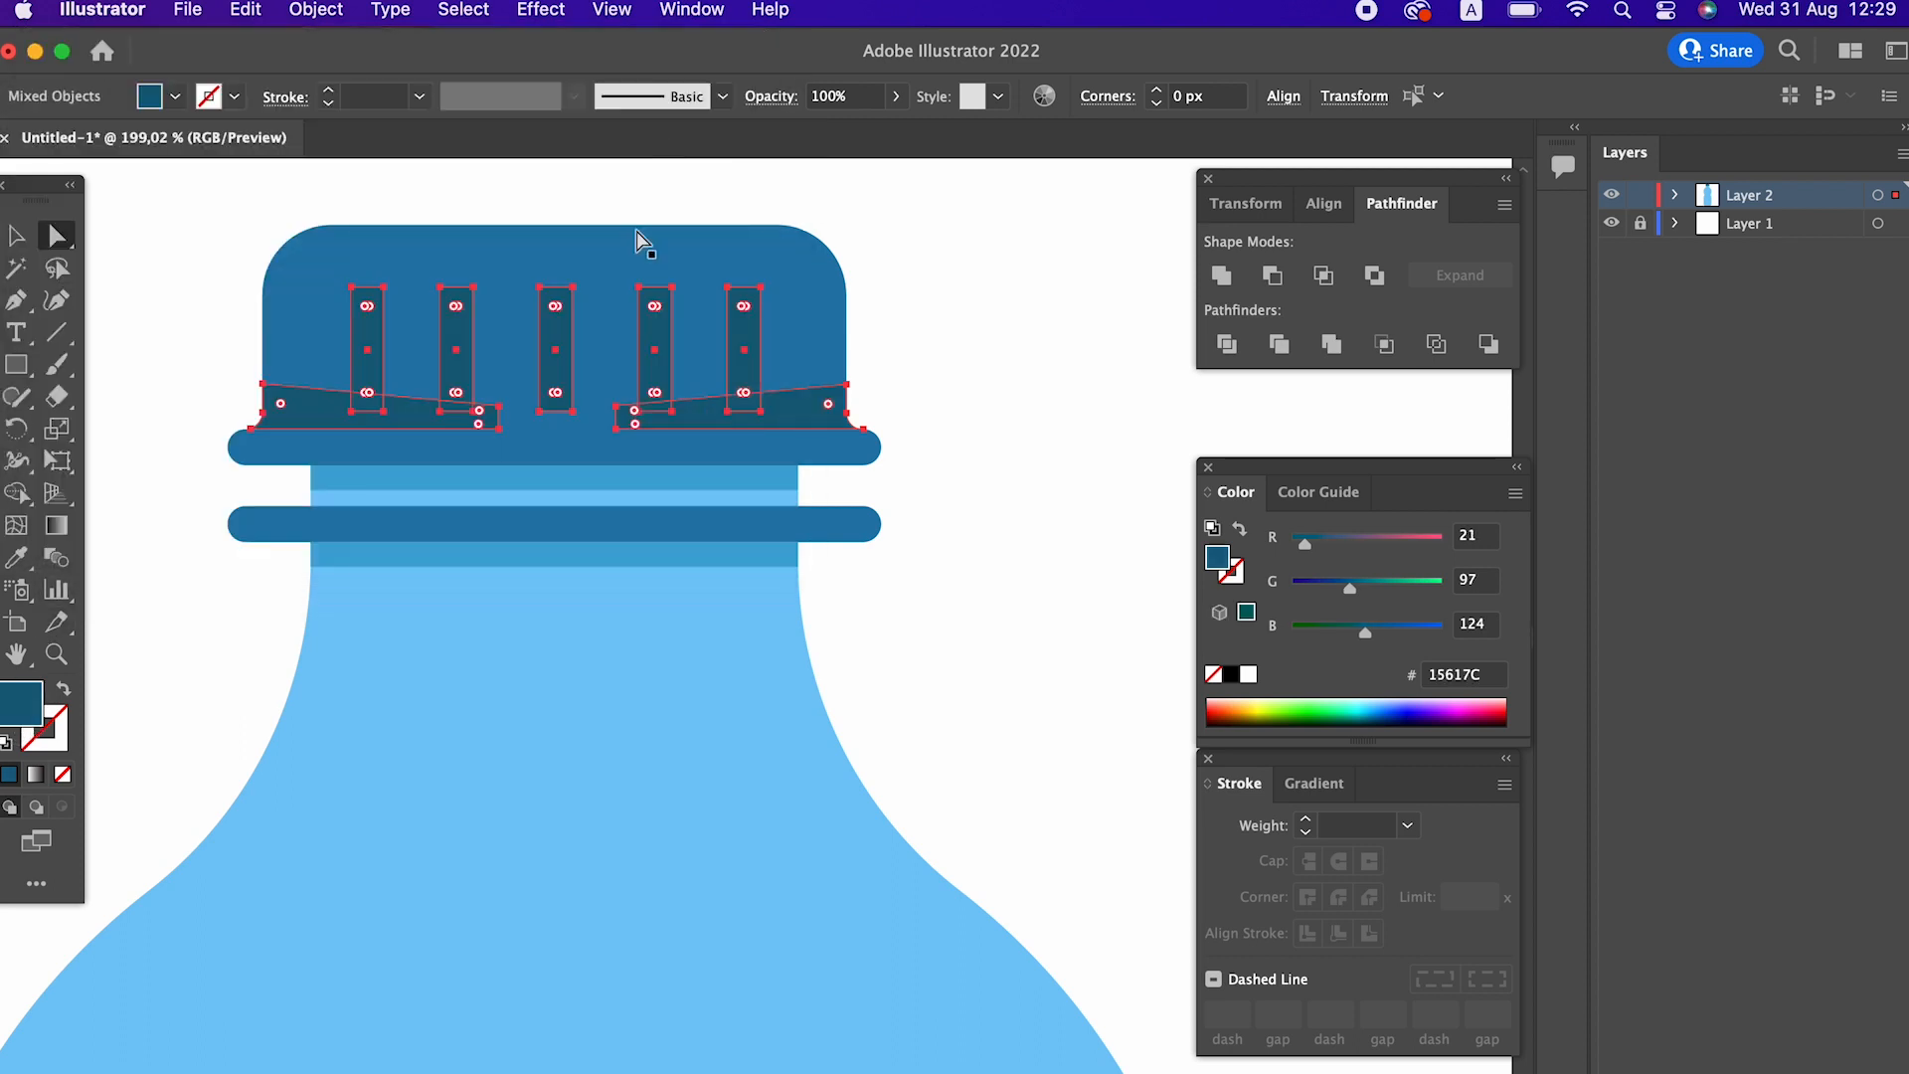
Change the fill color of both shadow bands on the bottle's neck to 369CBF.
{"action": "key", "text": "z"}
{"action": "left_click", "coordinate": [174, 434], "text": "alt"}
{"action": "left_click_drag", "start_coordinate": [174, 434], "coordinate": [693, 477]}
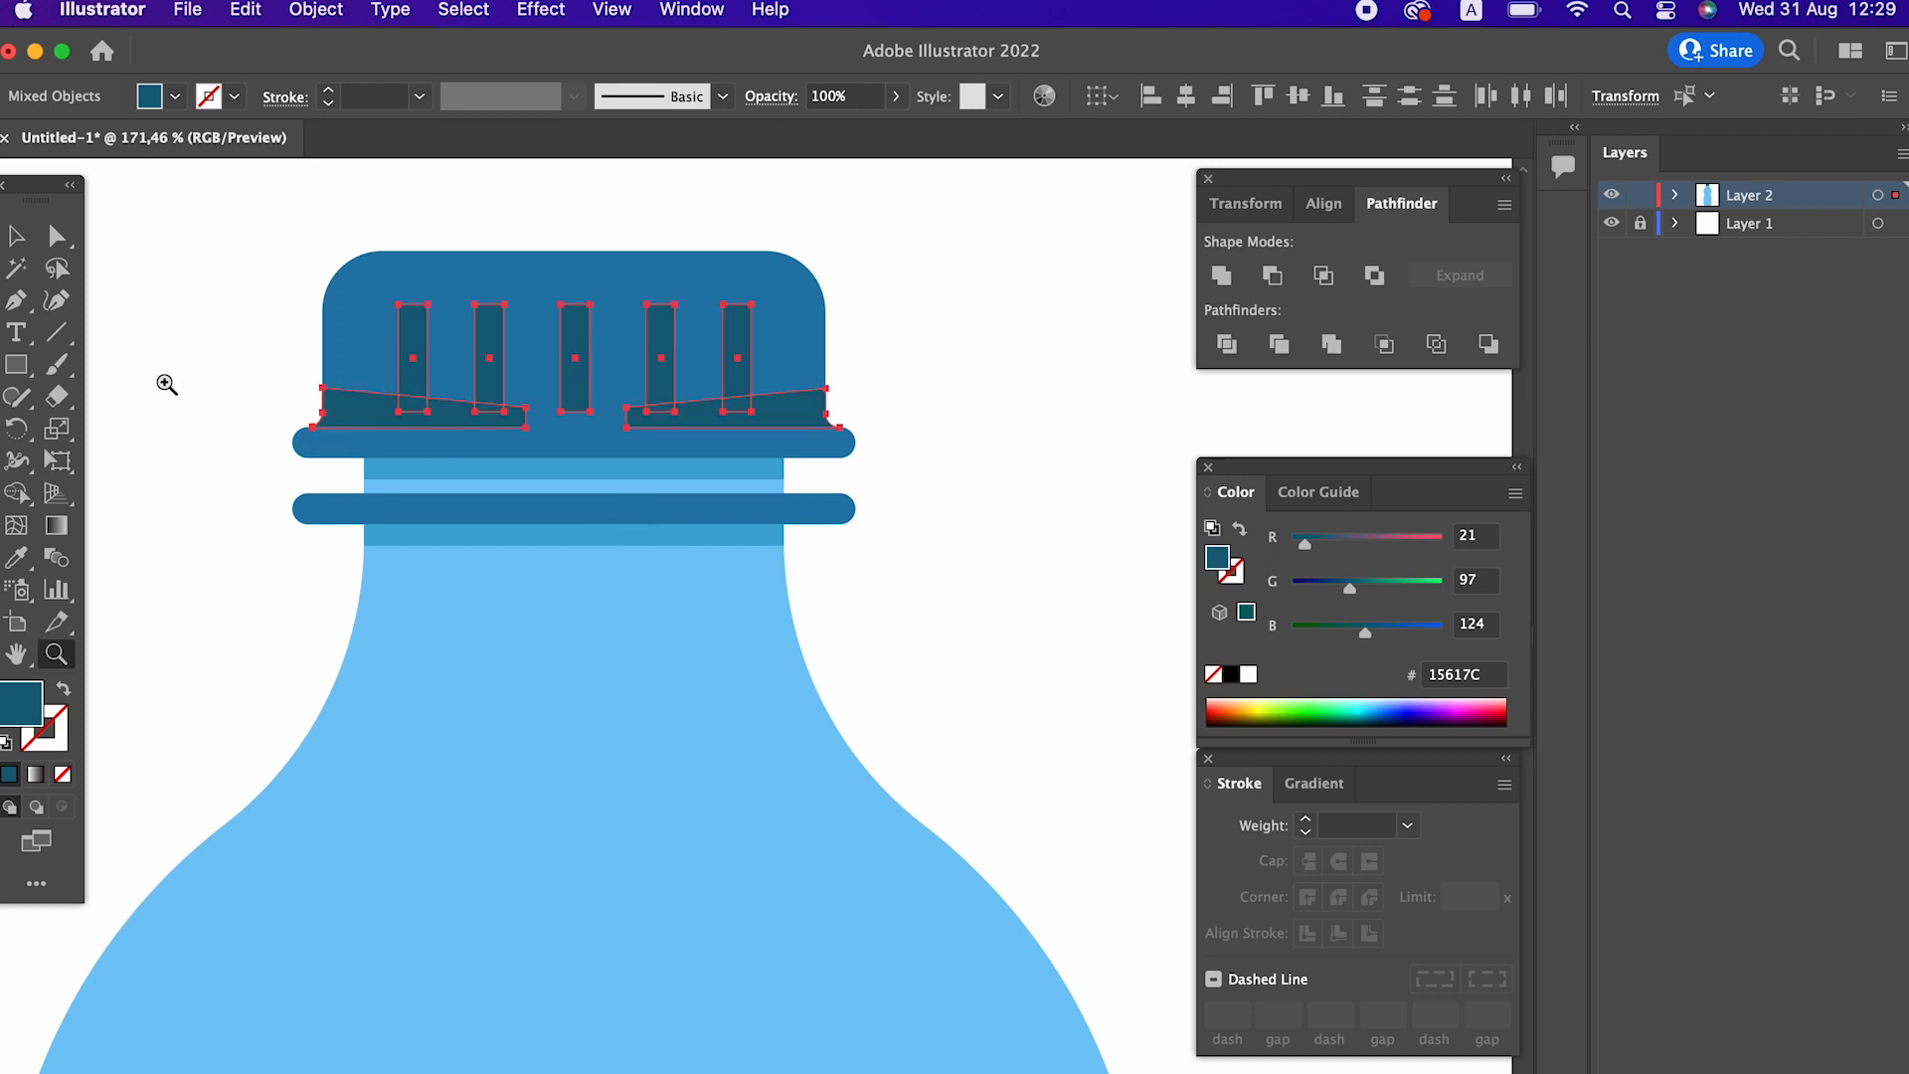
{"action": "left_click", "coordinate": [12, 237]}
{"action": "left_click", "coordinate": [571, 538]}
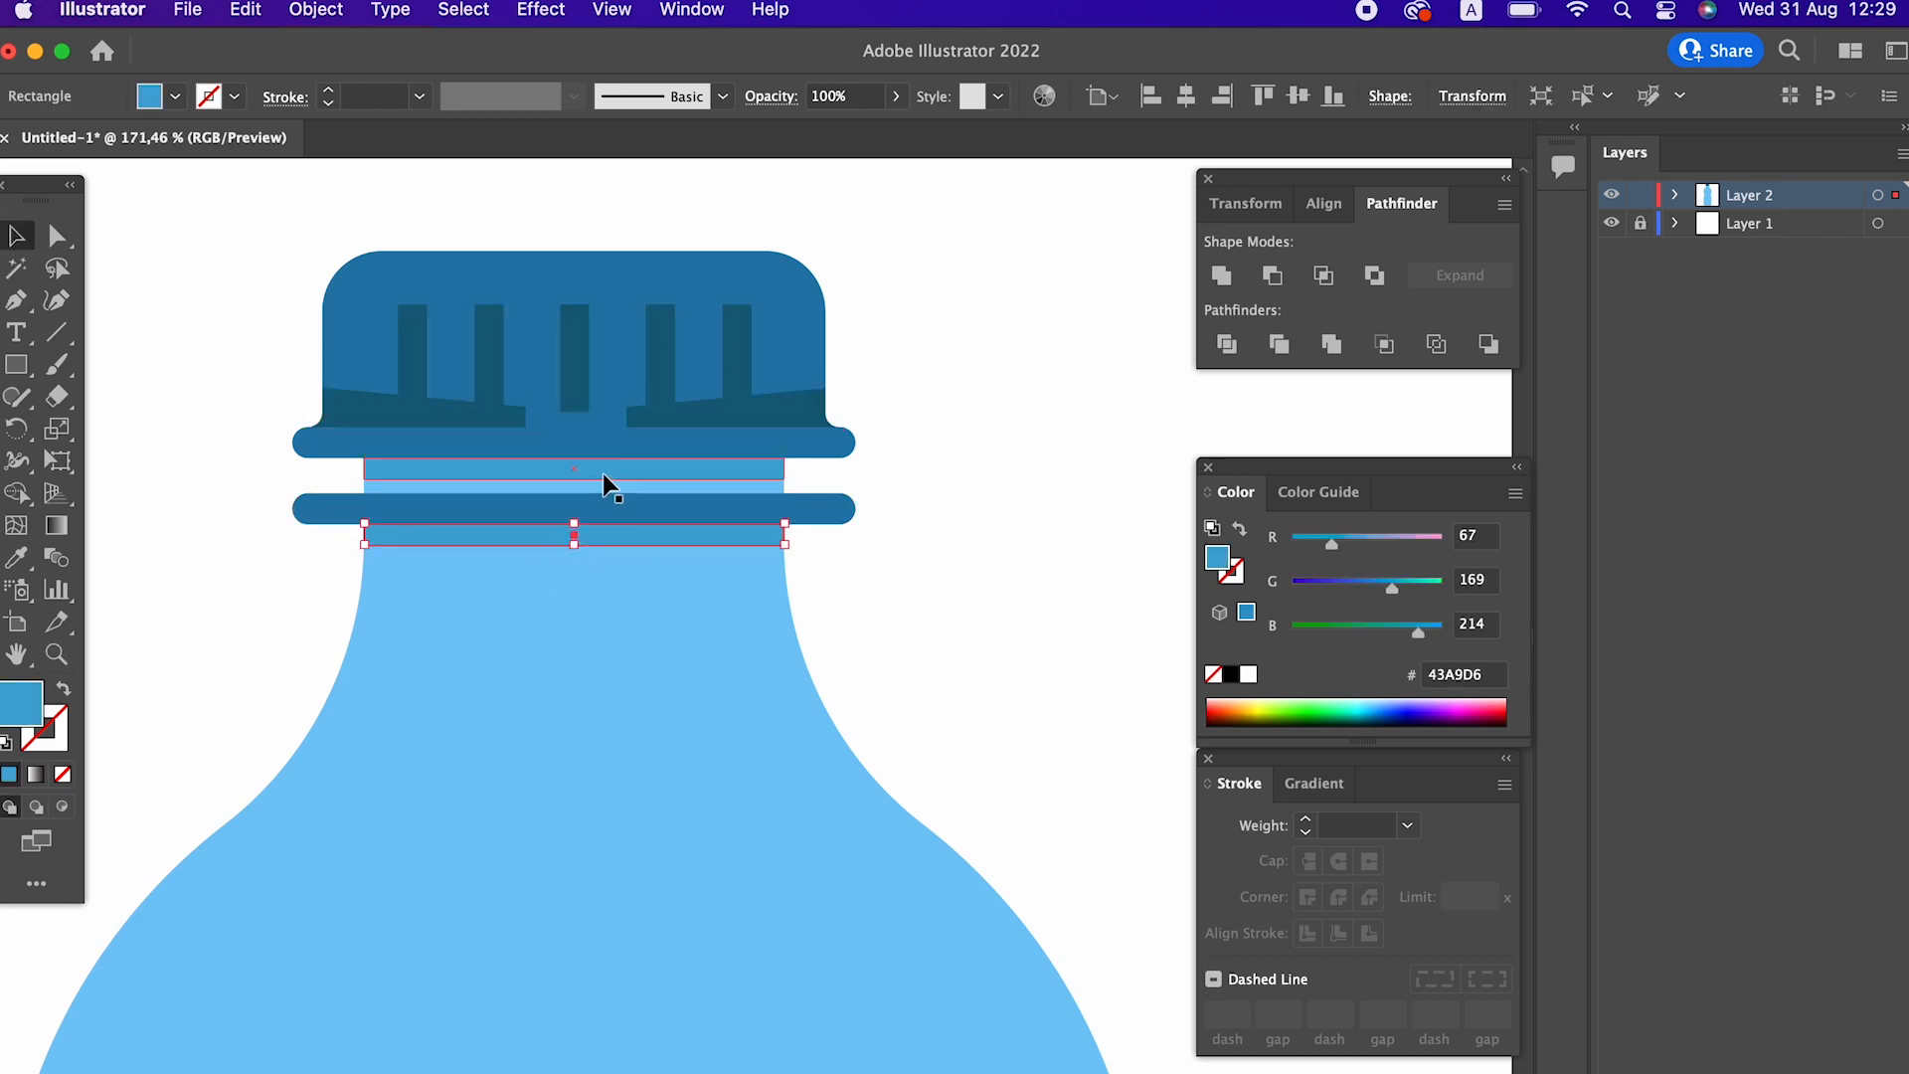
{"action": "double_click", "coordinate": [18, 695]}
{"action": "type", "text": "309EC4"}
{"action": "left_click", "coordinate": [285, 202]}
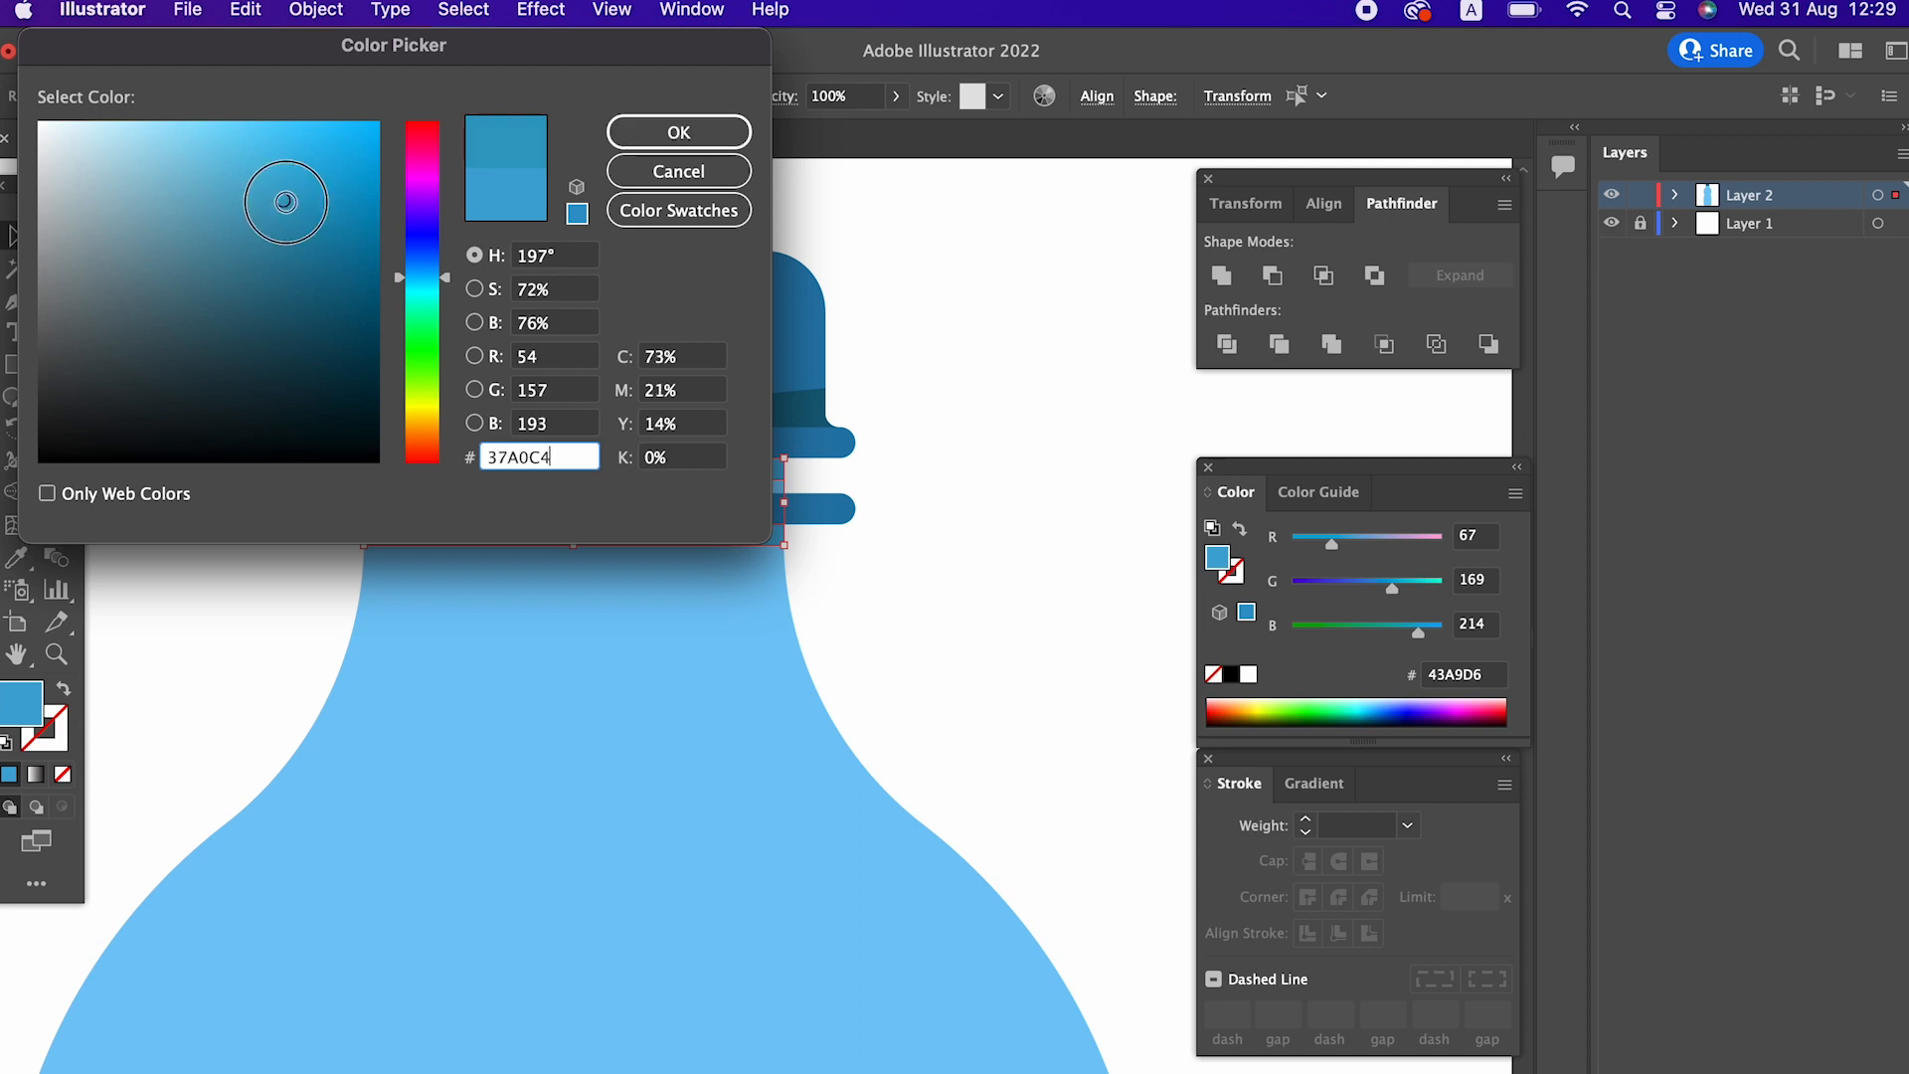
{"action": "left_click", "coordinate": [660, 139]}
Draw a 369CBF rectangle across the right half of the bottle body, just above its waist.
{"action": "key", "text": "super+space"}
{"action": "left_click_drag", "start_coordinate": [589, 259], "coordinate": [116, 343]}
{"action": "left_click_drag", "start_coordinate": [299, 379], "coordinate": [291, 291]}
{"action": "left_click", "coordinate": [812, 531]}
{"action": "left_click_drag", "start_coordinate": [837, 545], "coordinate": [790, 587]}
{"action": "key", "text": "super+space"}
{"action": "left_click_drag", "start_coordinate": [716, 516], "coordinate": [785, 577]}
{"action": "left_click_drag", "start_coordinate": [790, 657], "coordinate": [882, 611]}
{"action": "key", "text": "super+space"}
{"action": "mouse_move", "coordinate": [752, 637]}
{"action": "left_mouse_down"}
{"action": "mouse_move", "coordinate": [891, 684]}
{"action": "mouse_move", "coordinate": [217, 462]}
{"action": "left_mouse_up"}
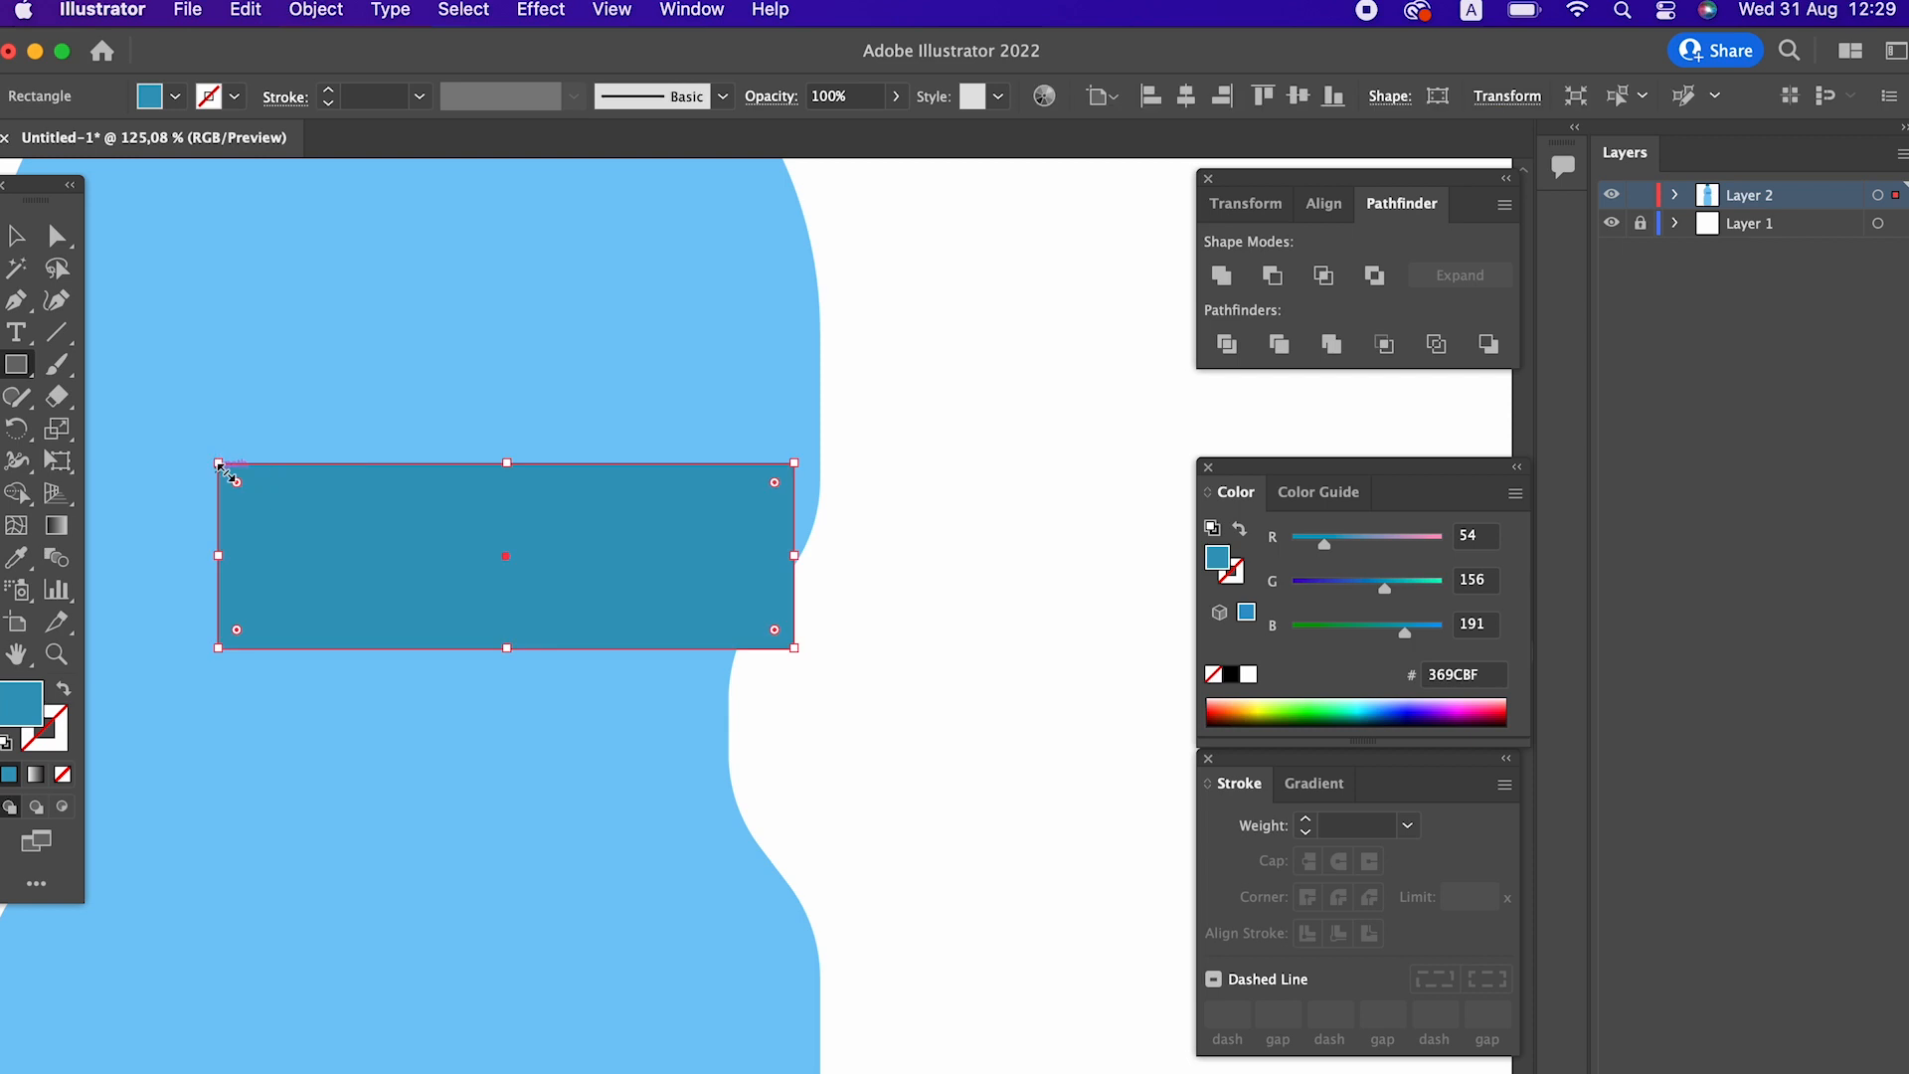
Extend the rectangle to the bottle's right edge and shorten it from its inner end.
{"action": "left_click", "coordinate": [16, 235]}
{"action": "left_click_drag", "start_coordinate": [794, 555], "coordinate": [820, 554]}
{"action": "key", "text": "space"}
{"action": "left_click_drag", "start_coordinate": [430, 601], "coordinate": [498, 572]}
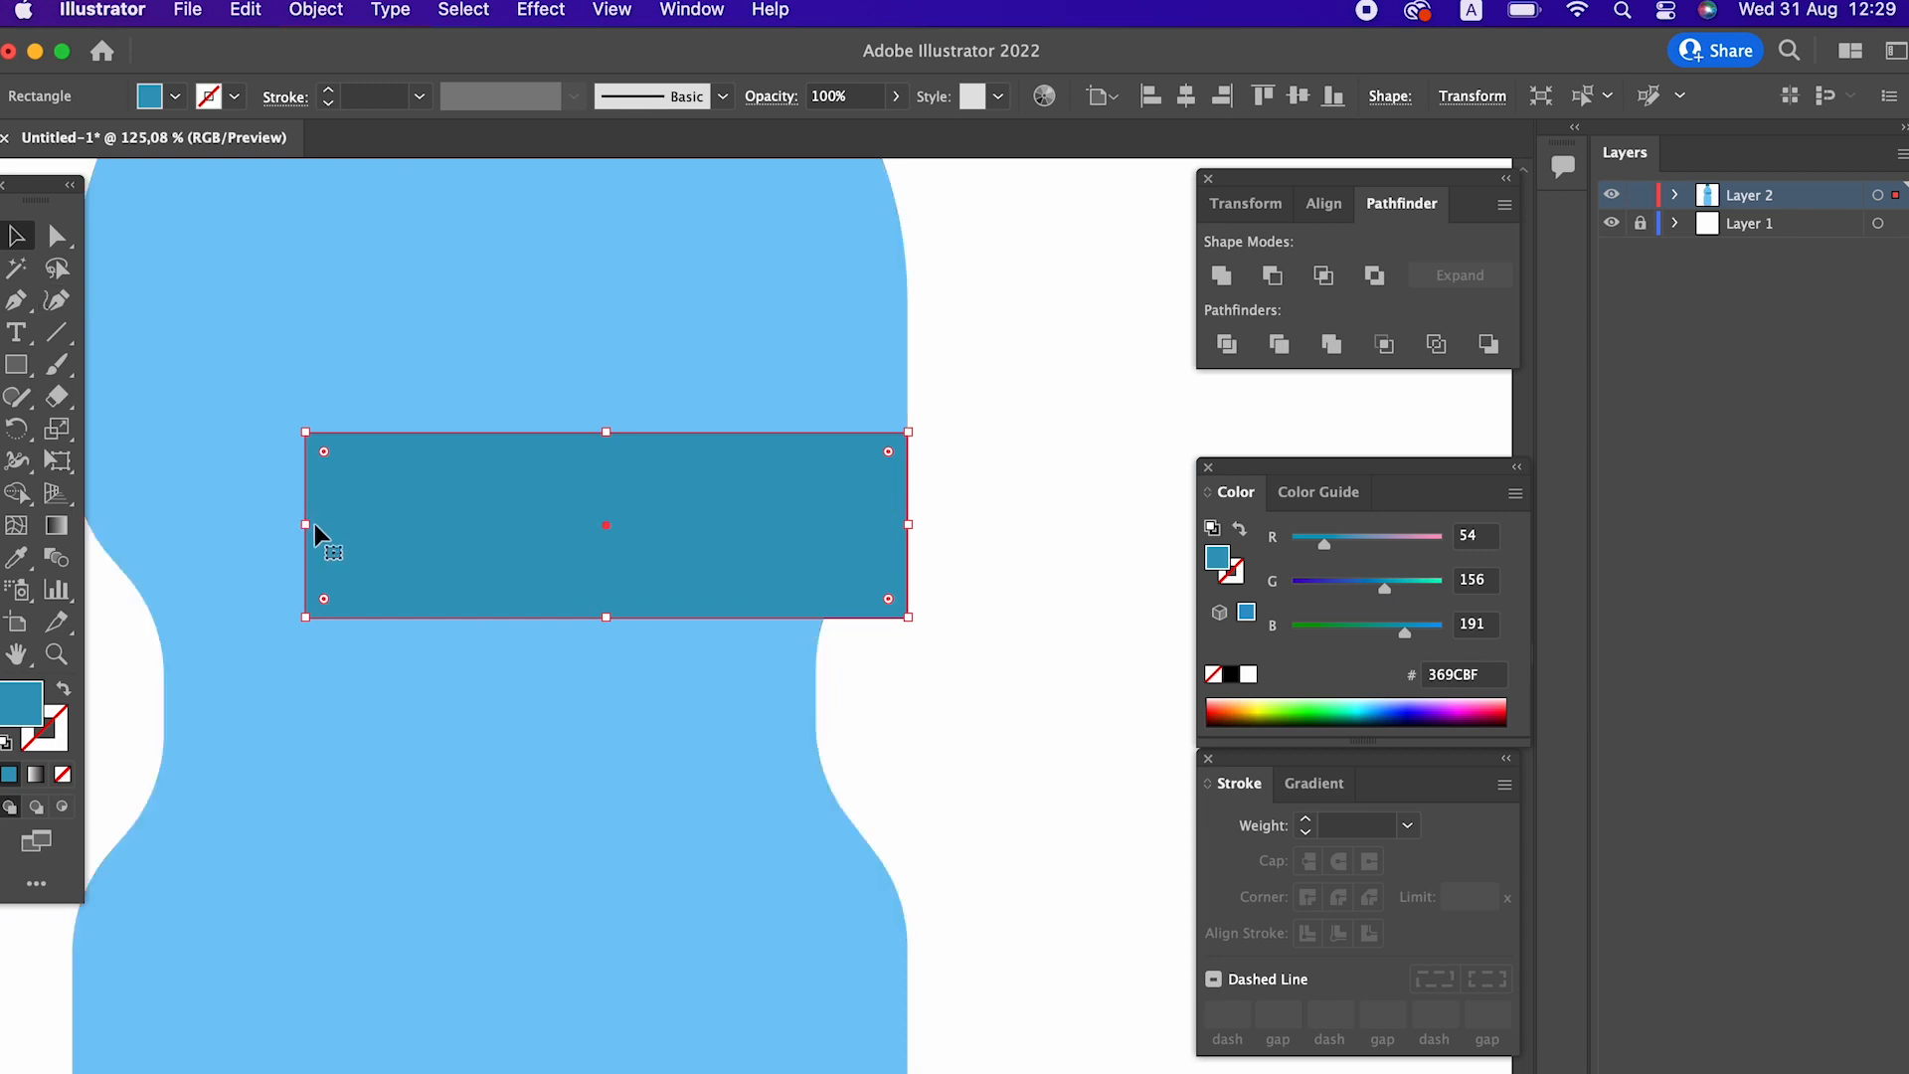
{"action": "left_click_drag", "start_coordinate": [310, 527], "coordinate": [533, 527]}
Lower the rectangle's inner top corner to form a taper, and reduce the shape's width and height slightly.
{"action": "left_click", "coordinate": [55, 235]}
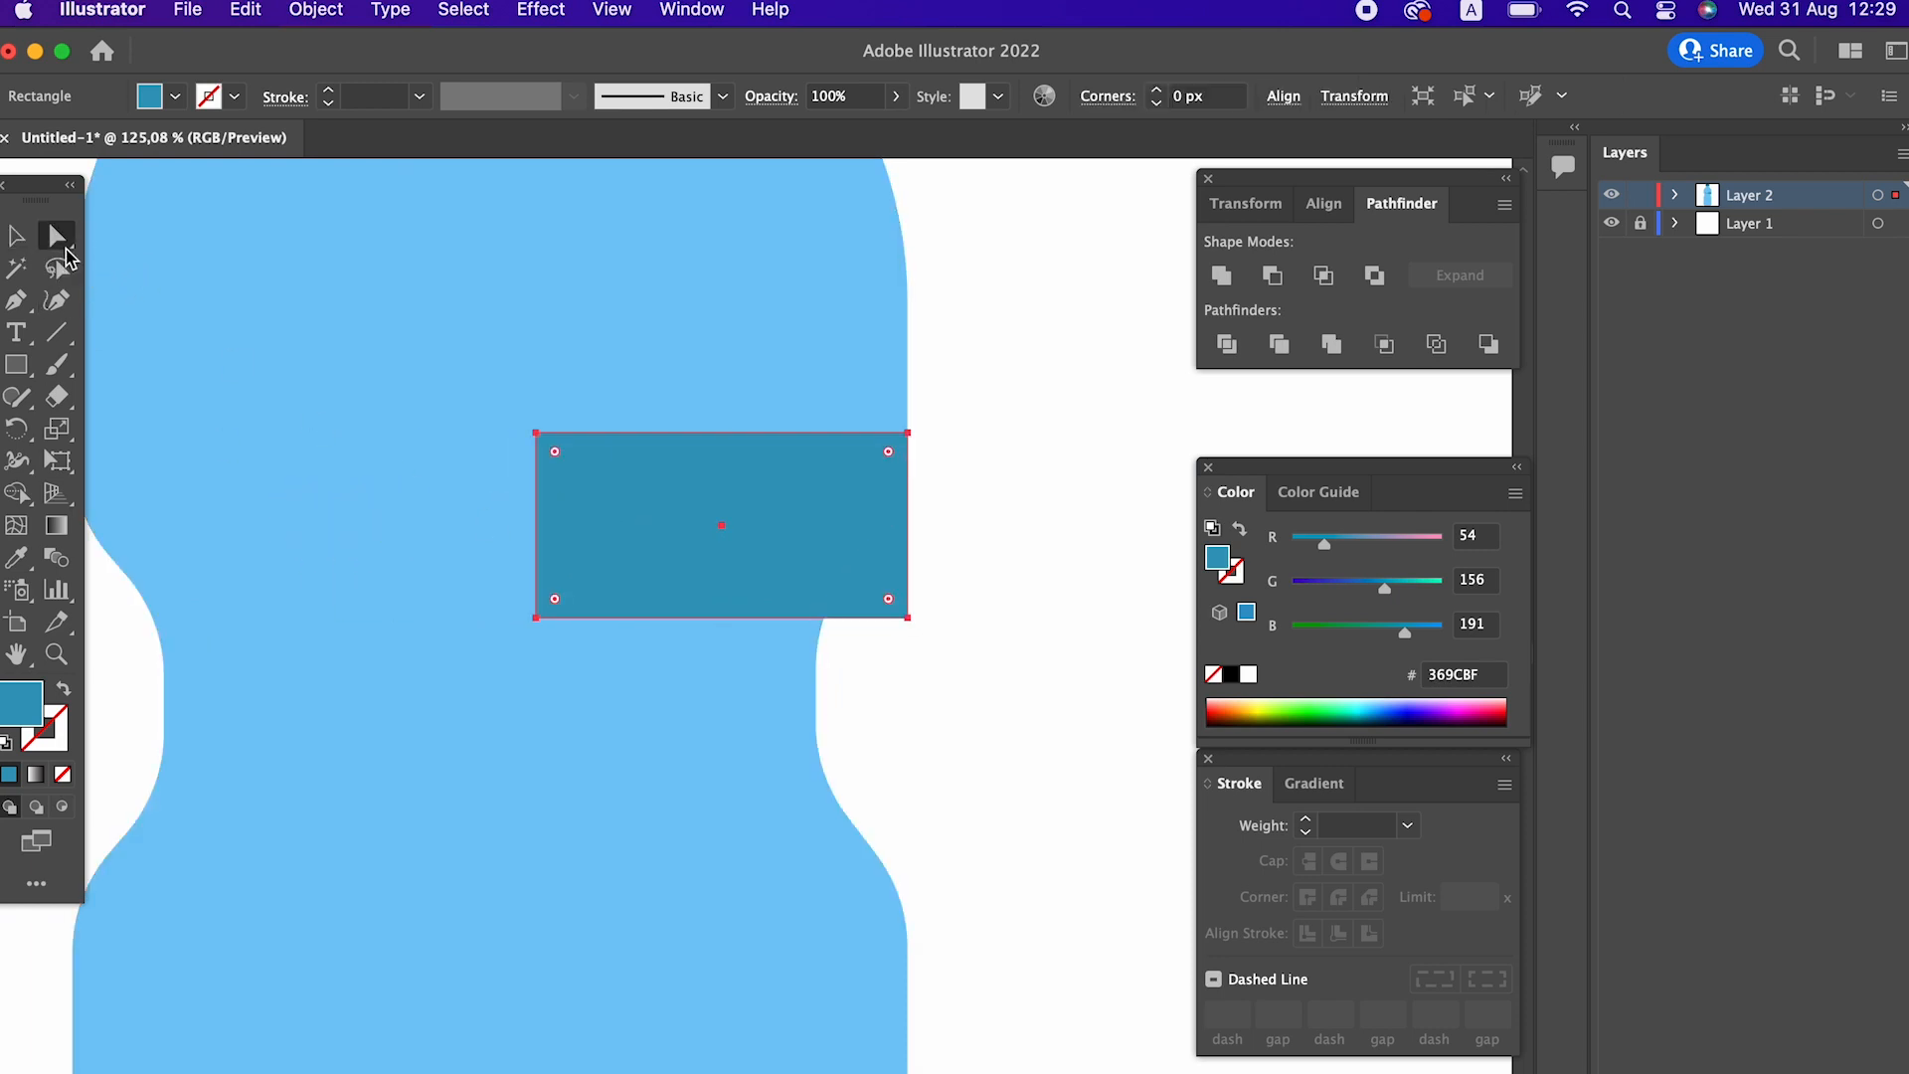
{"action": "left_click_drag", "start_coordinate": [544, 438], "coordinate": [545, 539]}
{"action": "key", "text": "z"}
{"action": "left_click_drag", "start_coordinate": [753, 464], "coordinate": [521, 524]}
{"action": "left_click", "coordinate": [12, 235]}
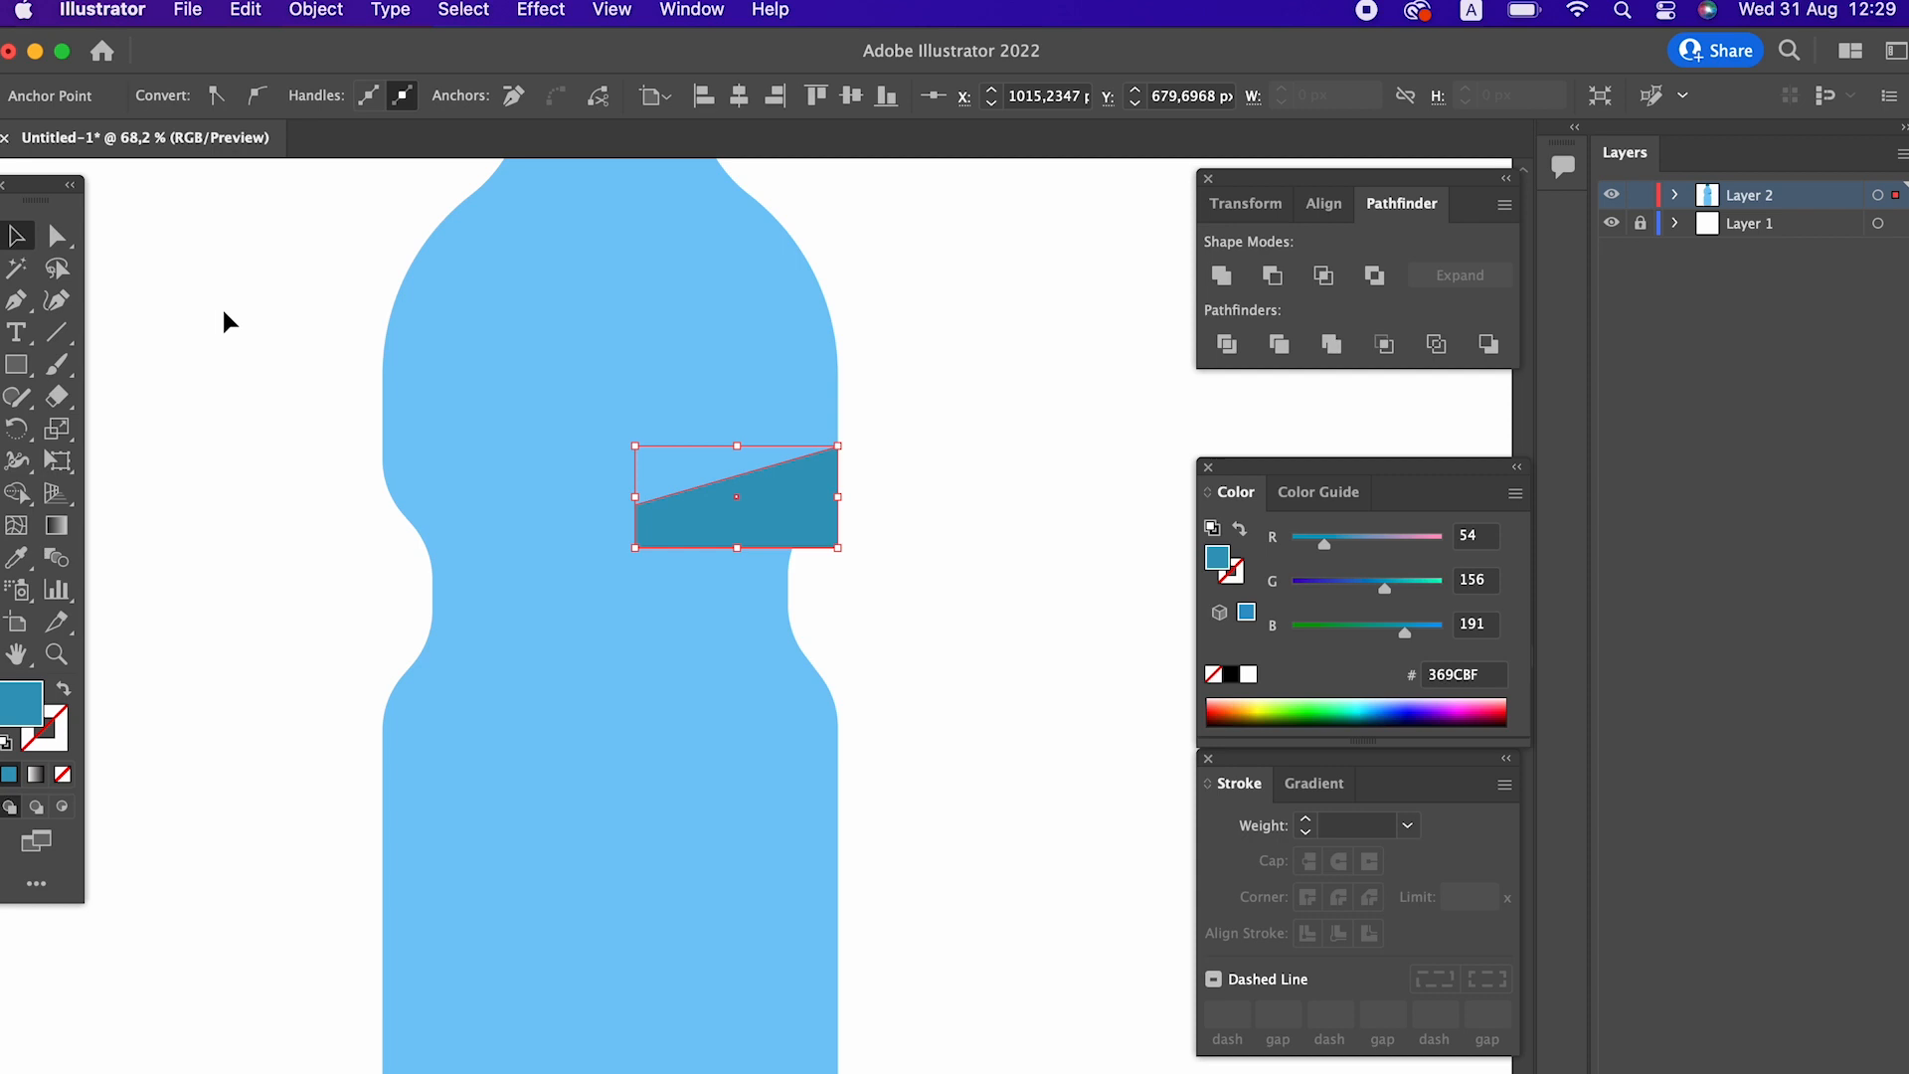
{"action": "left_click_drag", "start_coordinate": [635, 496], "coordinate": [676, 497]}
{"action": "left_click_drag", "start_coordinate": [758, 448], "coordinate": [759, 459]}
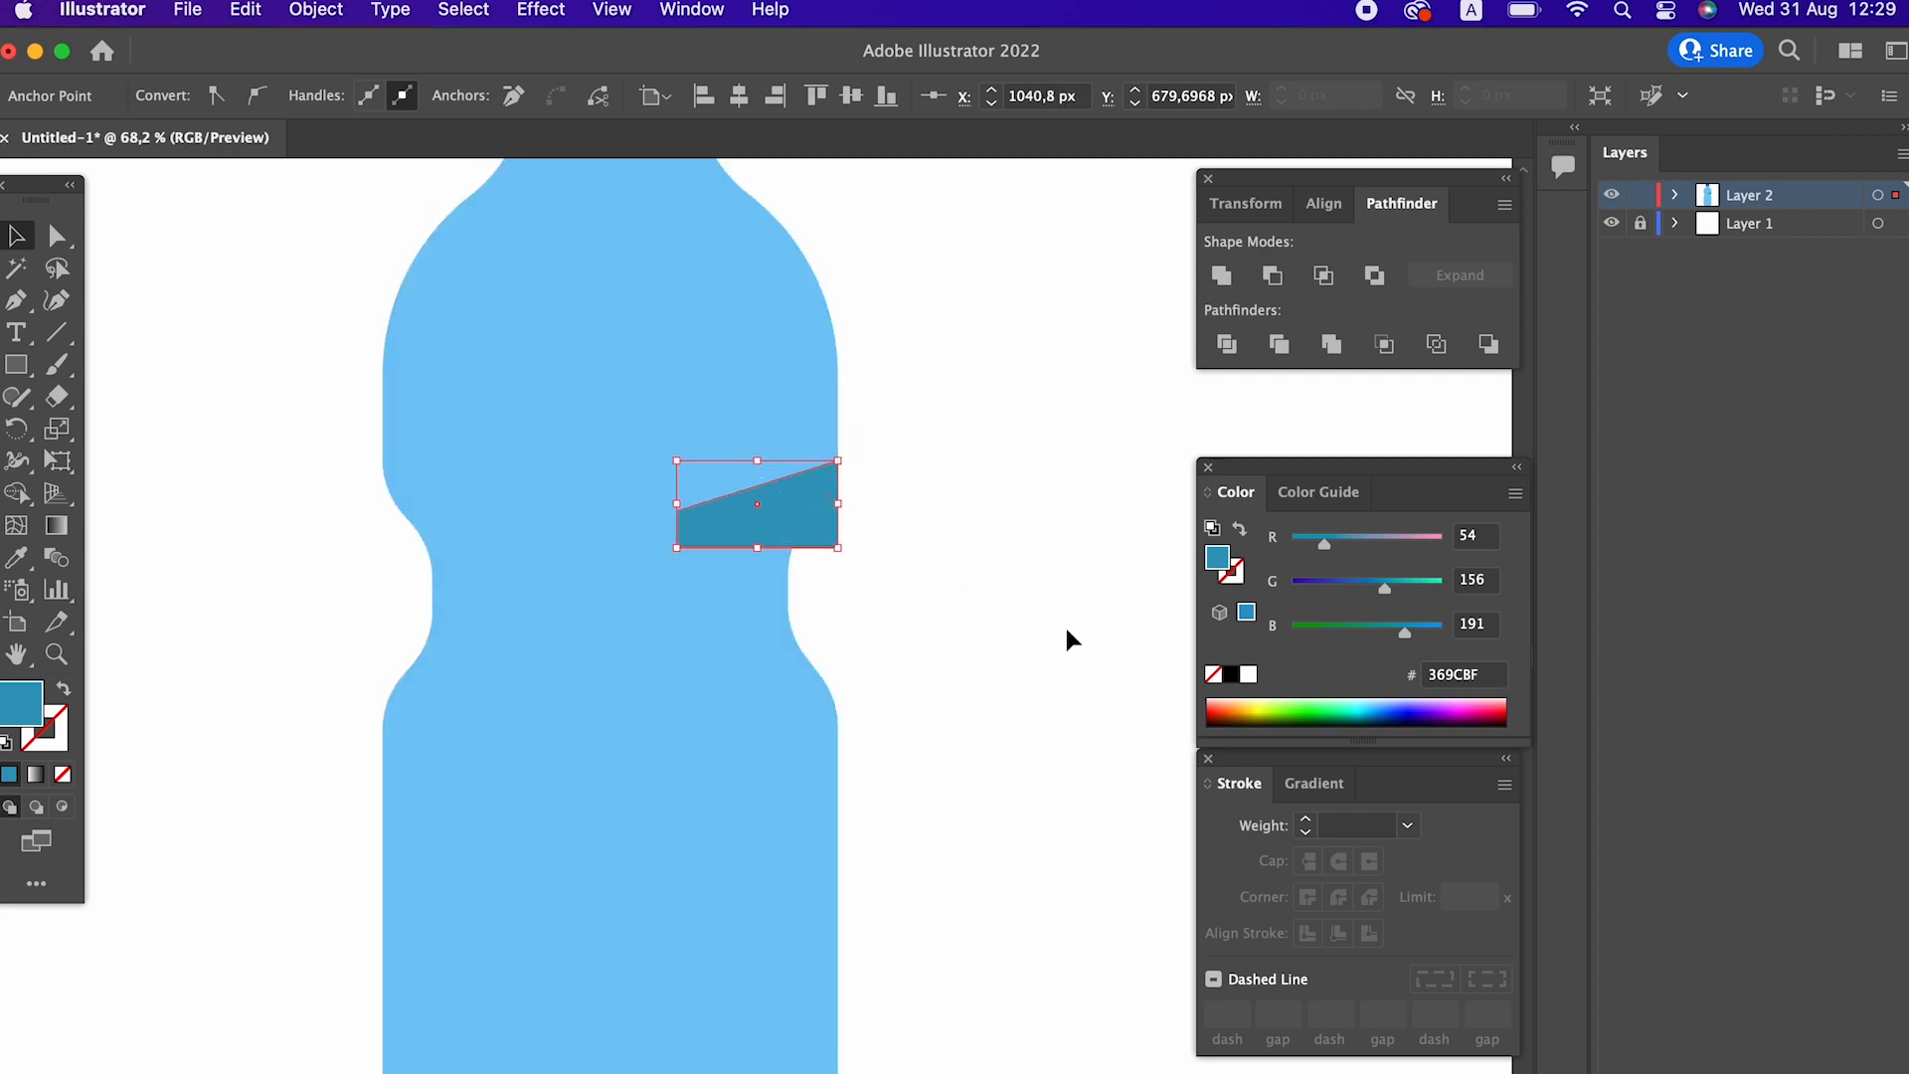
{"action": "left_click", "coordinate": [1005, 646]}
Duplicate the tapered waist shape in front and move the copy left of the bottle at the same height.
{"action": "left_click", "coordinate": [835, 534]}
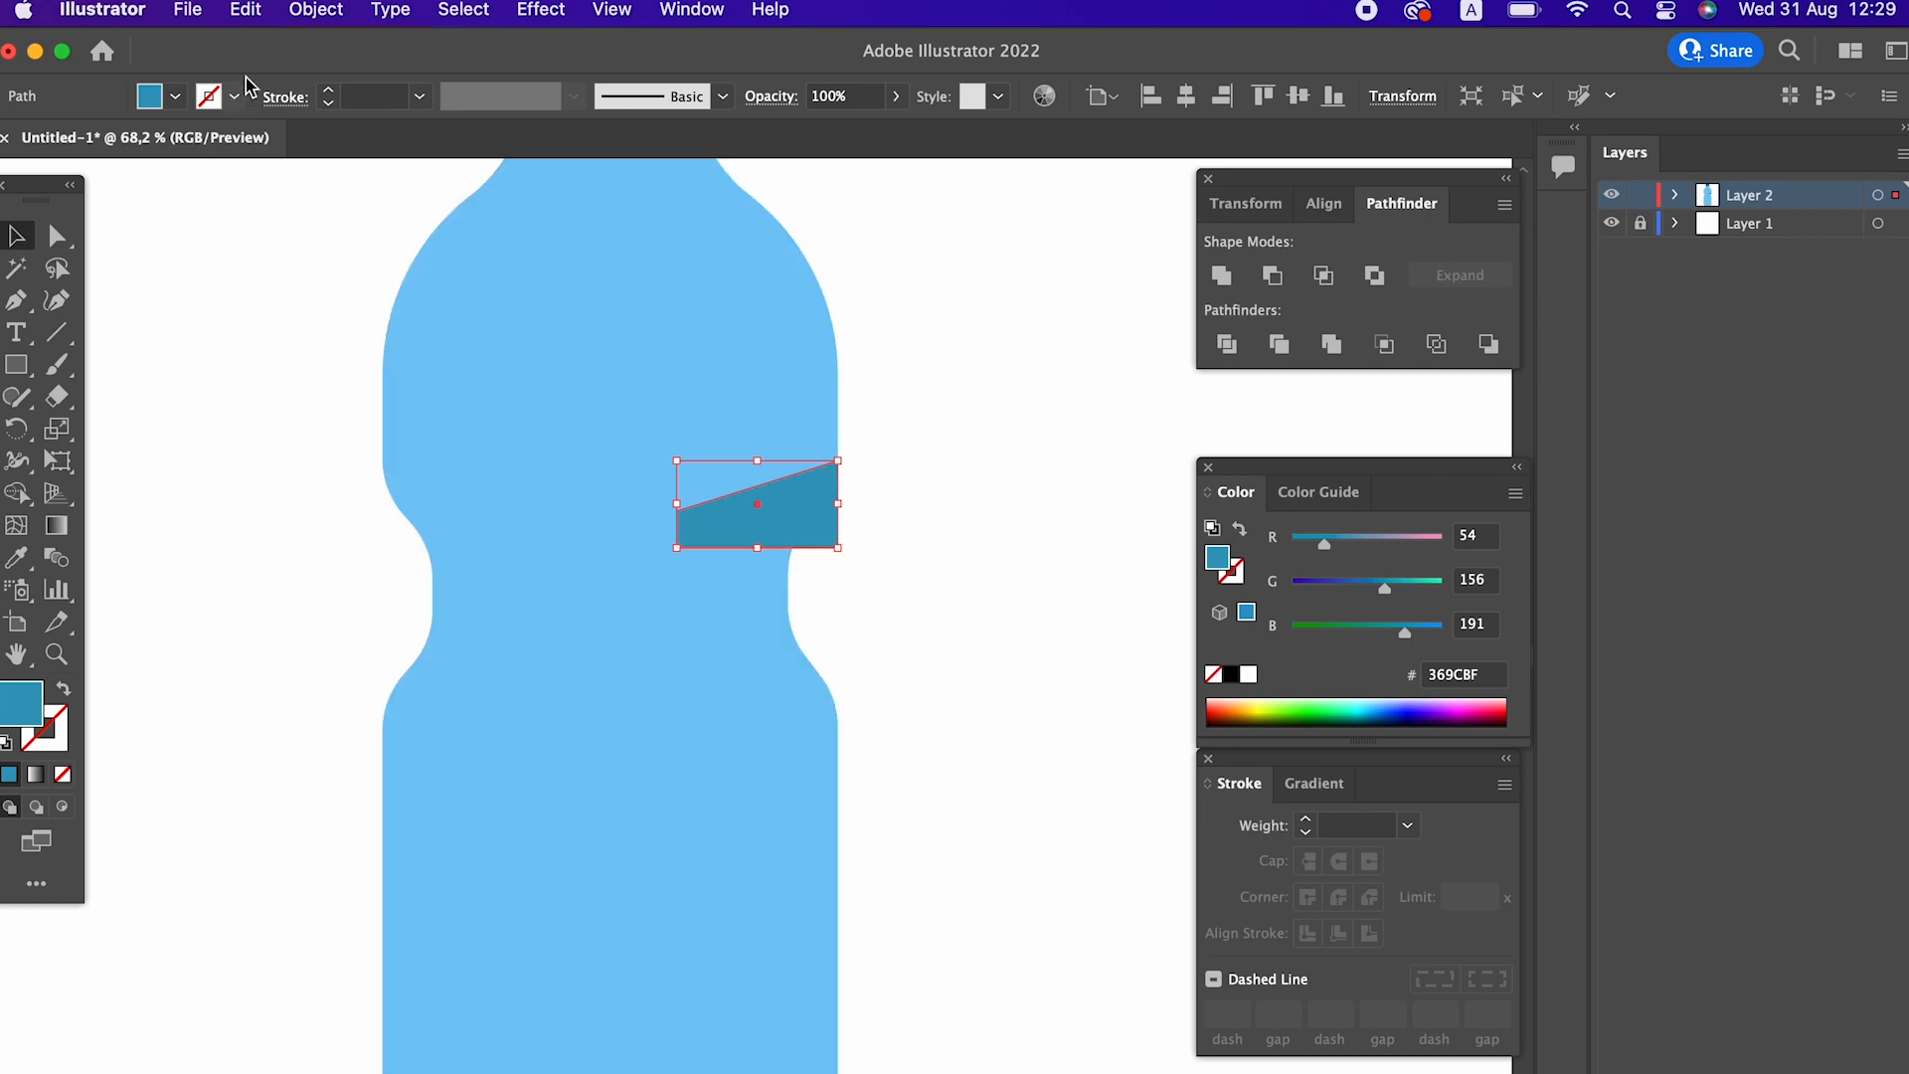
{"action": "left_click", "coordinate": [246, 8]}
{"action": "left_click", "coordinate": [279, 153]}
{"action": "left_click", "coordinate": [246, 10]}
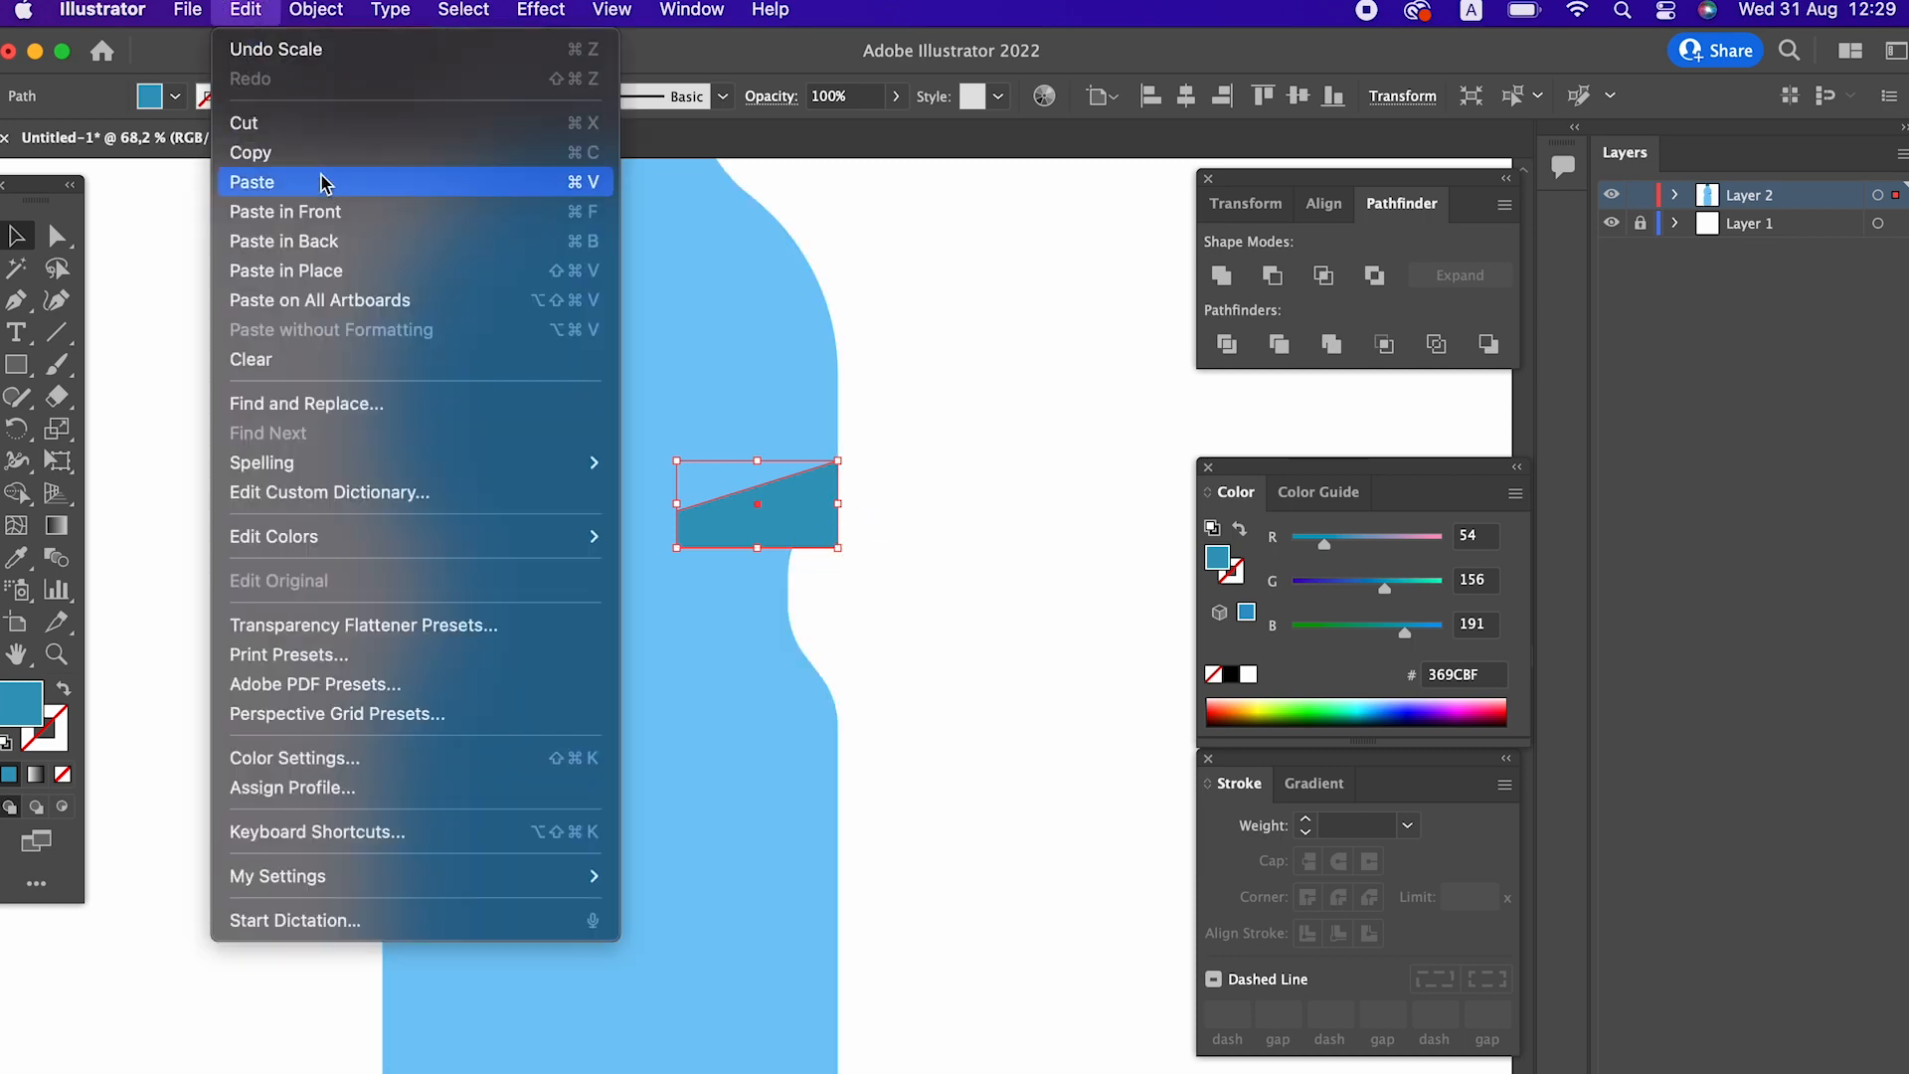
{"action": "left_click", "coordinate": [299, 211]}
{"action": "left_click_drag", "start_coordinate": [791, 515], "coordinate": [329, 527]}
Reflect the copied waist shape across the vertical axis and align it with the bottle's left edge.
{"action": "right_click", "coordinate": [329, 527]}
{"action": "mouse_move", "coordinate": [495, 1027]}
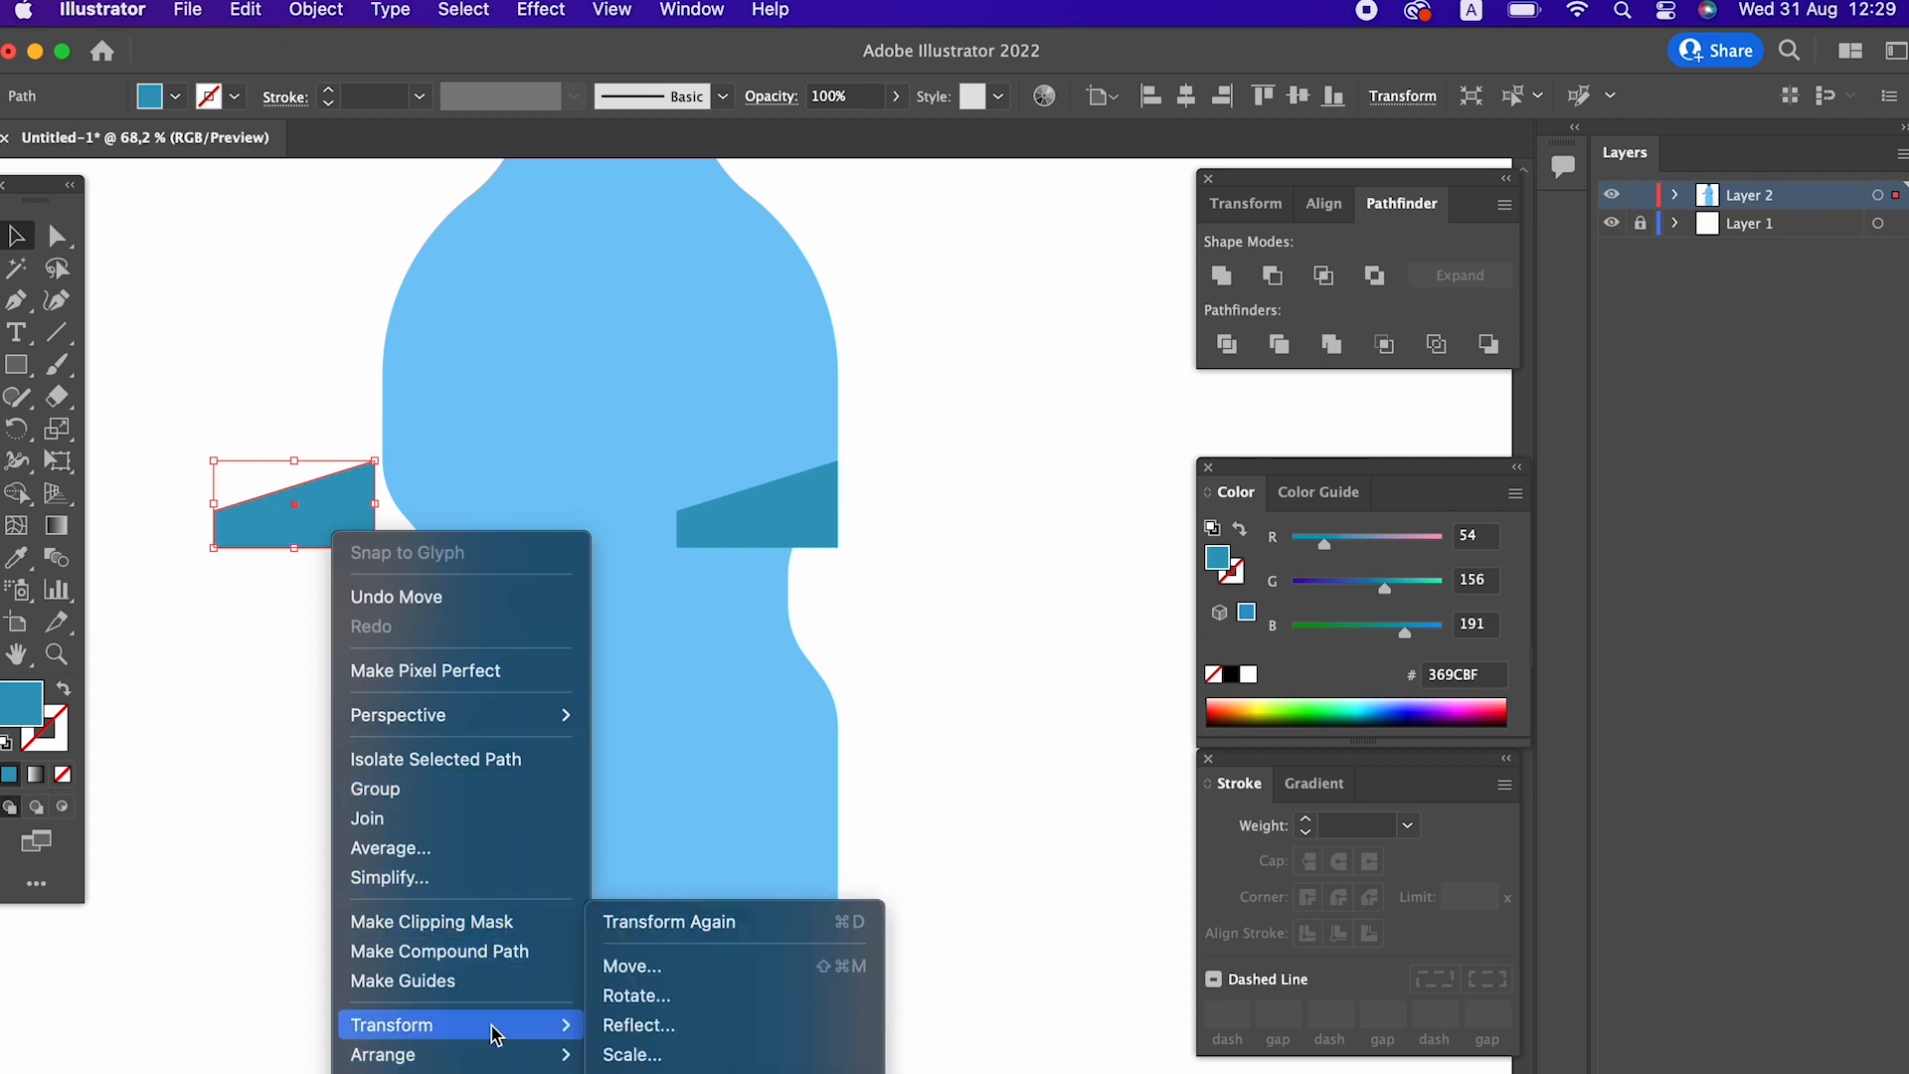
{"action": "left_click", "coordinate": [646, 1024]}
{"action": "left_click", "coordinate": [574, 868]}
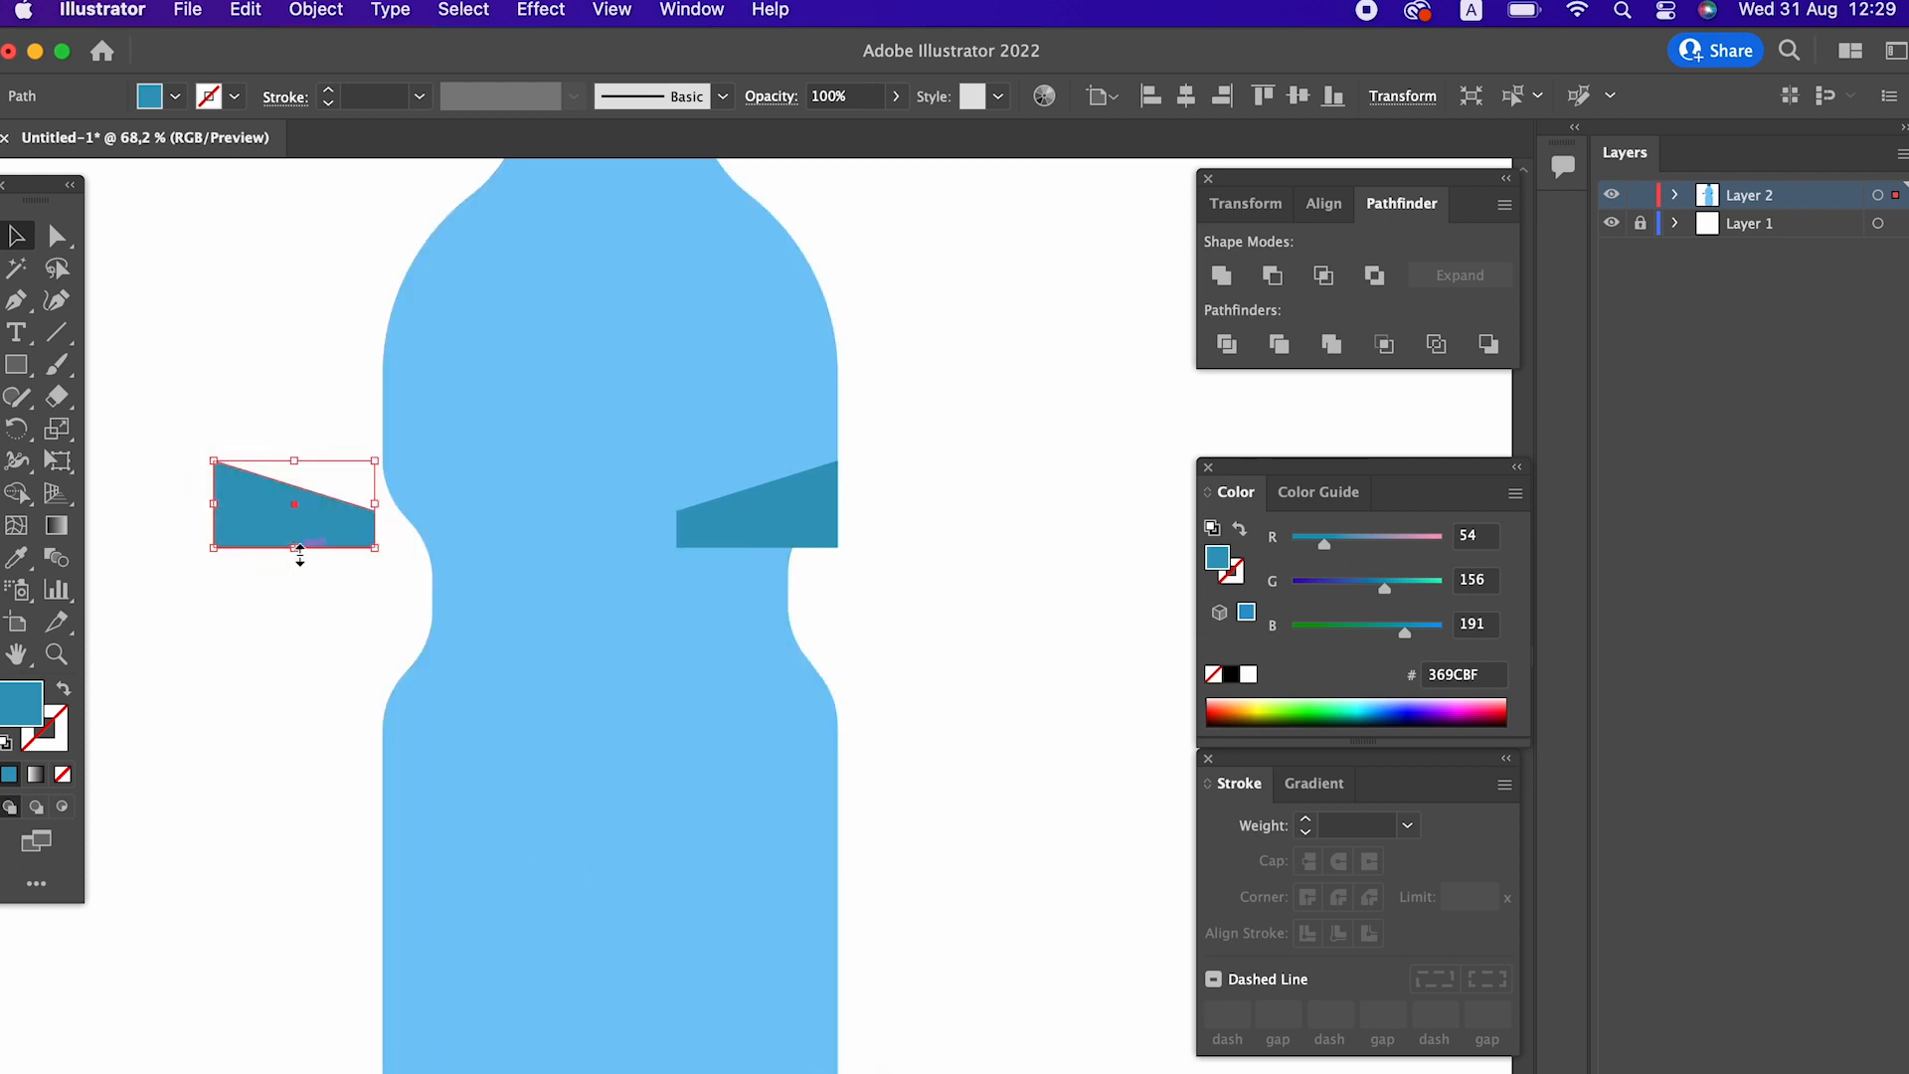
{"action": "left_click_drag", "start_coordinate": [299, 550], "coordinate": [480, 558]}
Send both tapered waist shapes and the bottle body to the back and divide them using Pathfinder.
{"action": "key", "text": "z"}
{"action": "left_click_drag", "start_coordinate": [892, 531], "coordinate": [994, 624]}
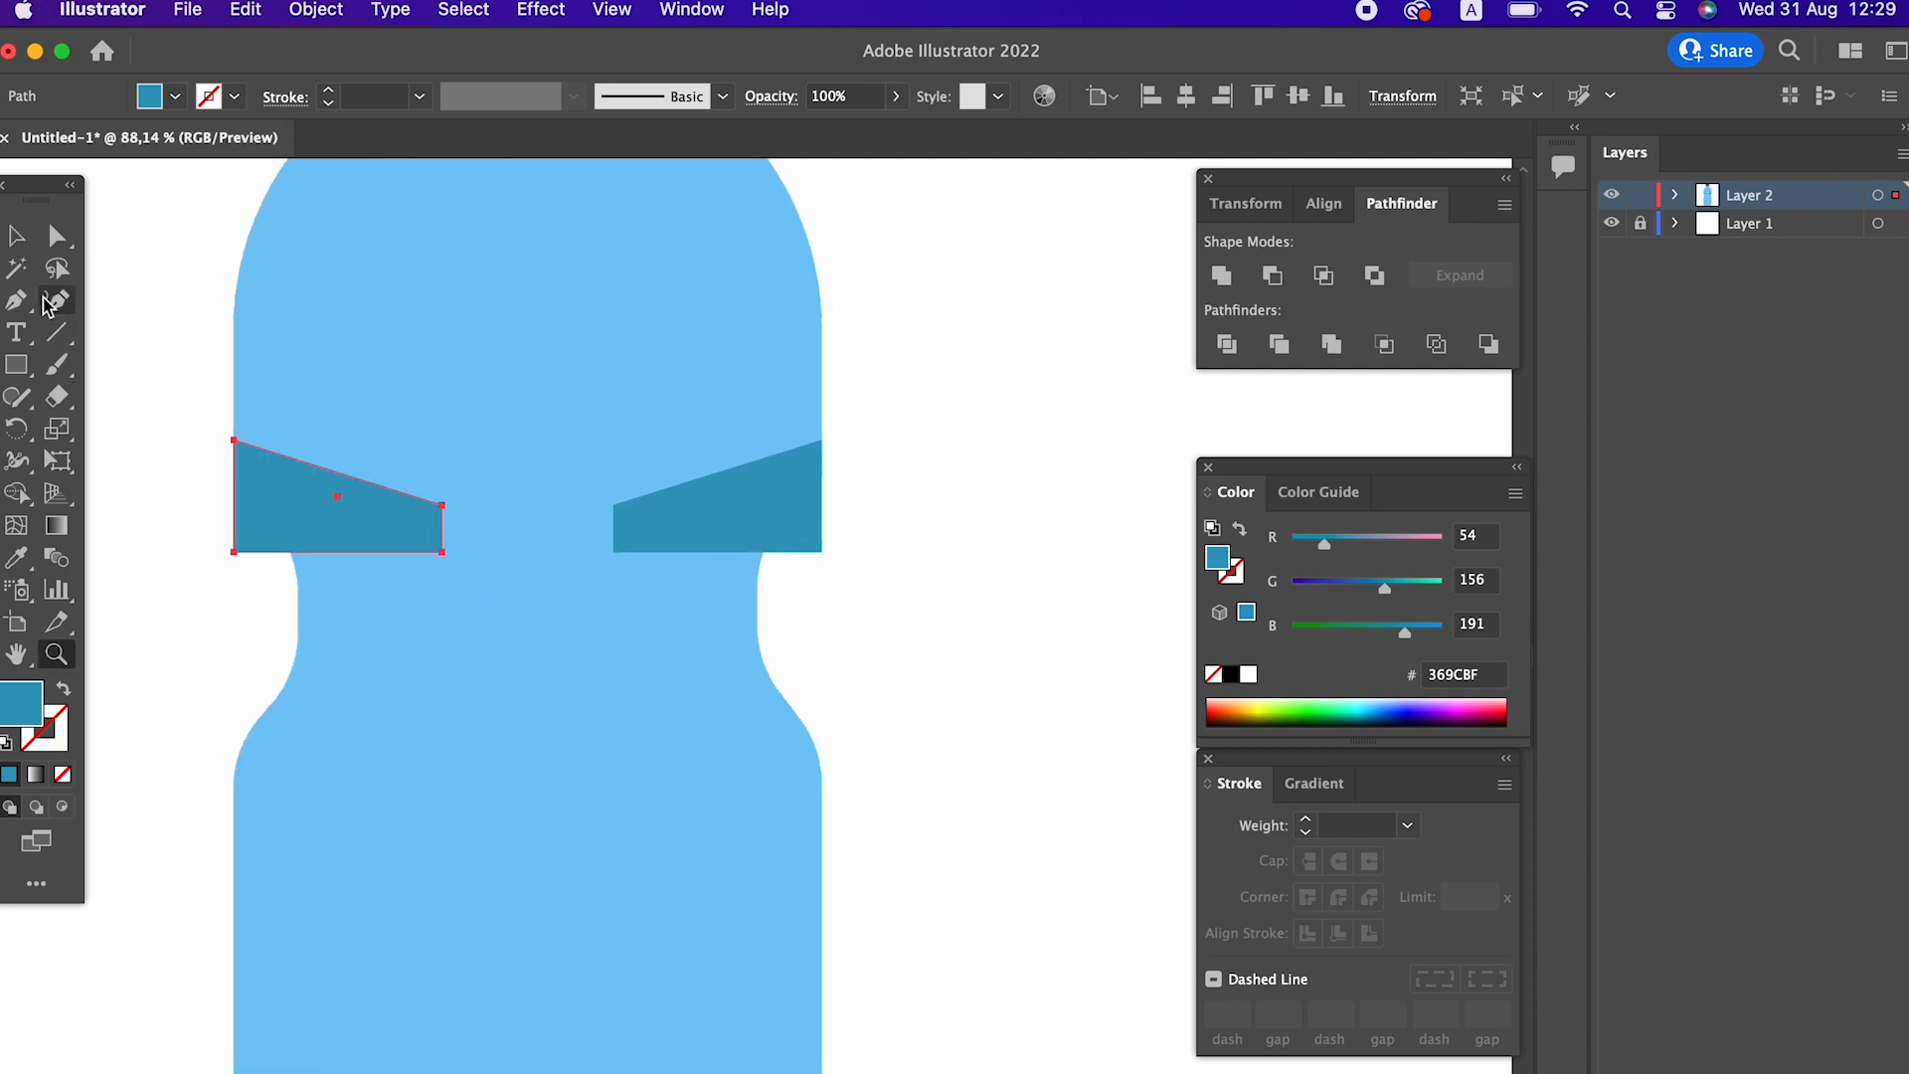
{"action": "left_click", "coordinate": [699, 525]}
{"action": "left_click", "coordinate": [269, 511], "text": "shift"}
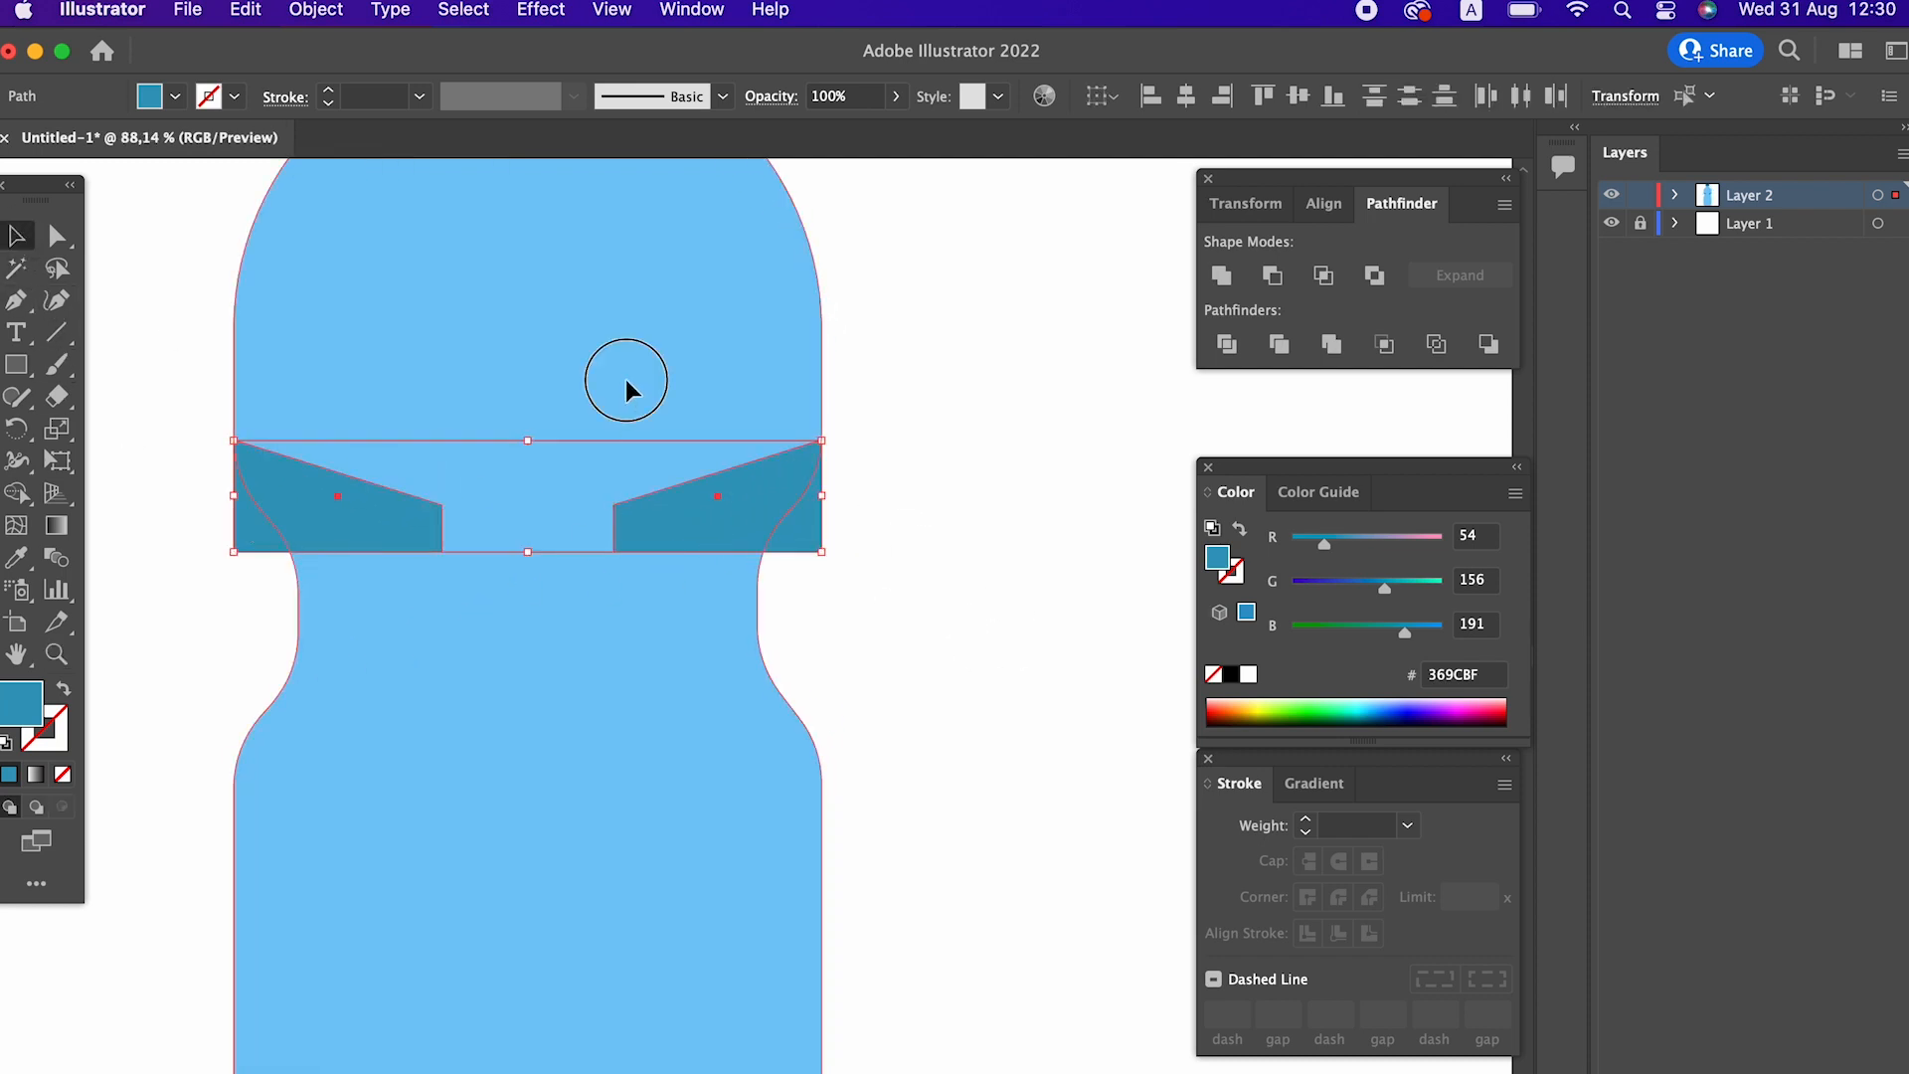
{"action": "left_click", "coordinate": [624, 379], "text": "shift"}
{"action": "right_click", "coordinate": [646, 376]}
{"action": "mouse_move", "coordinate": [699, 824]}
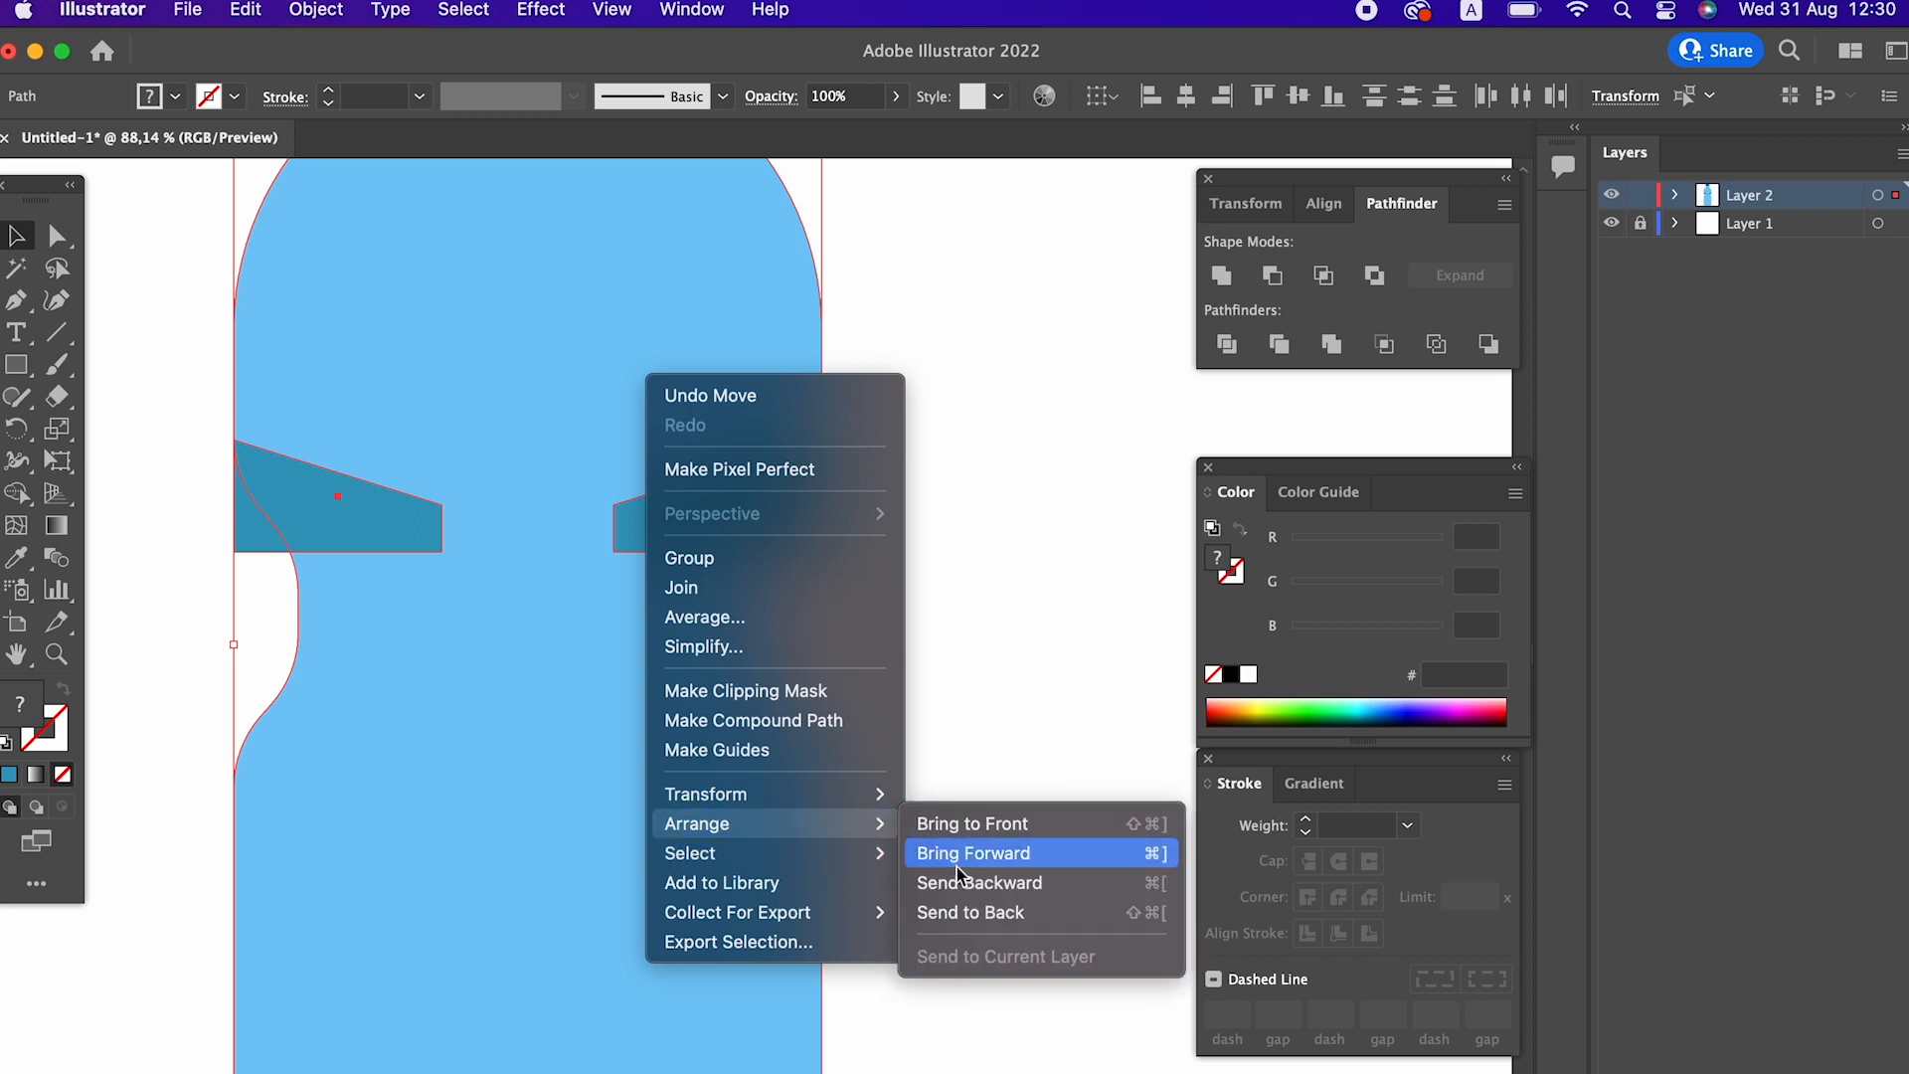
{"action": "left_click", "coordinate": [989, 908]}
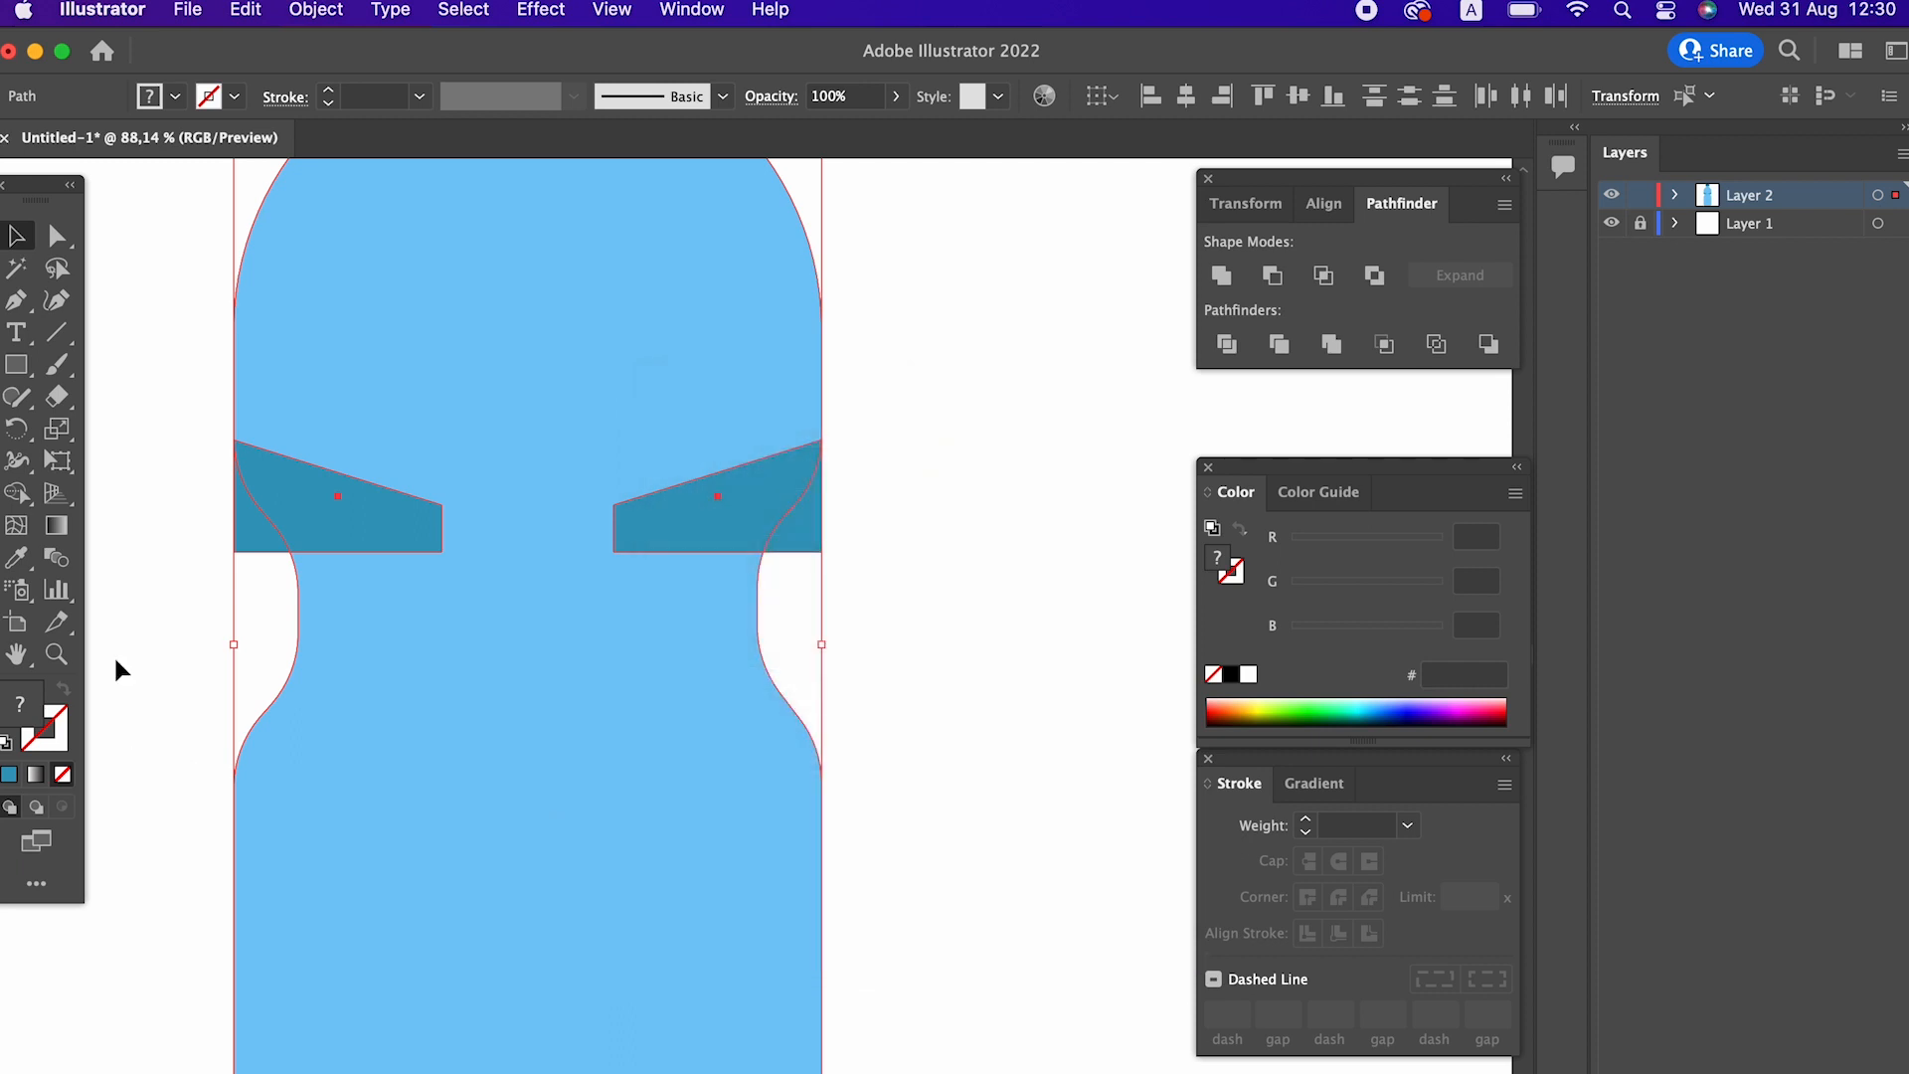
{"action": "left_click", "coordinate": [1242, 350]}
Delete the tapered shapes' outer pieces that stick out beyond both sides of the bottle's waist.
{"action": "double_click", "coordinate": [738, 523]}
{"action": "left_click", "coordinate": [804, 537]}
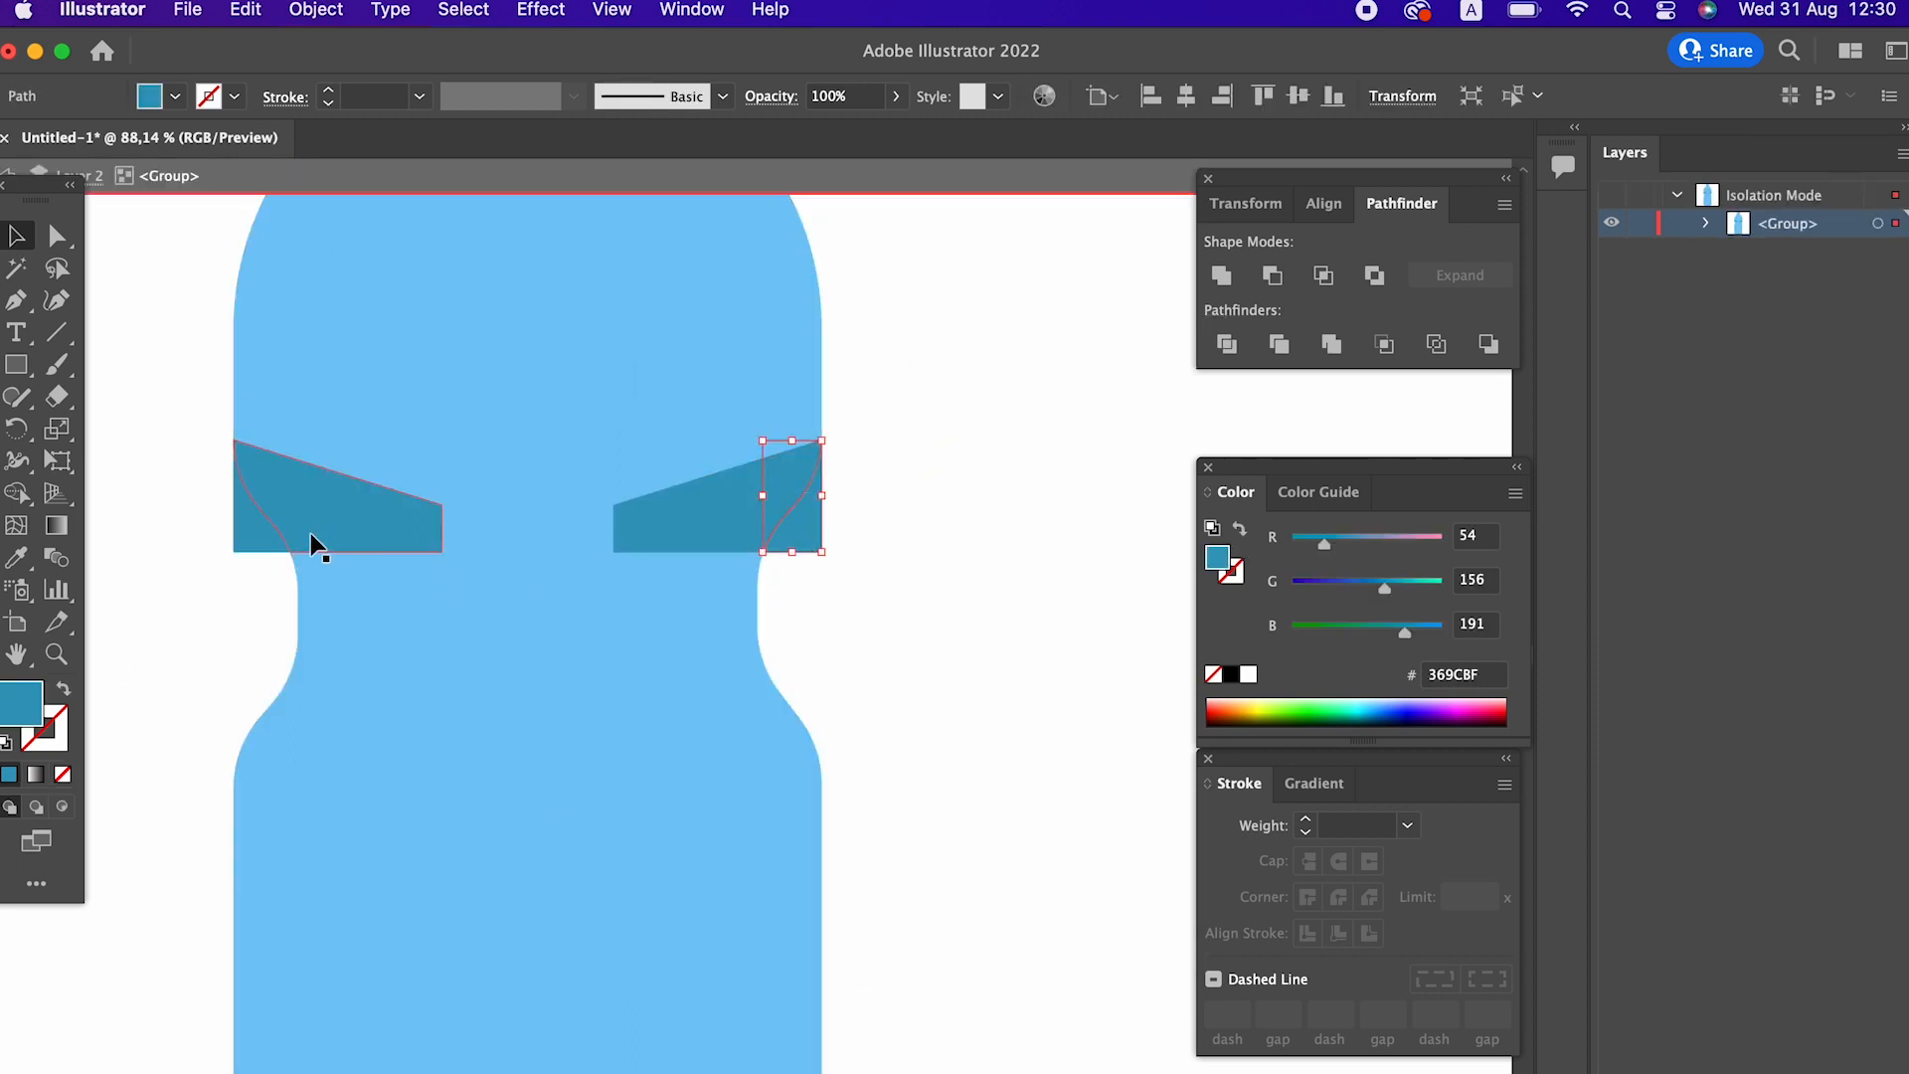
{"action": "left_click", "coordinate": [255, 541], "text": "shift"}
{"action": "key", "text": "Delete"}
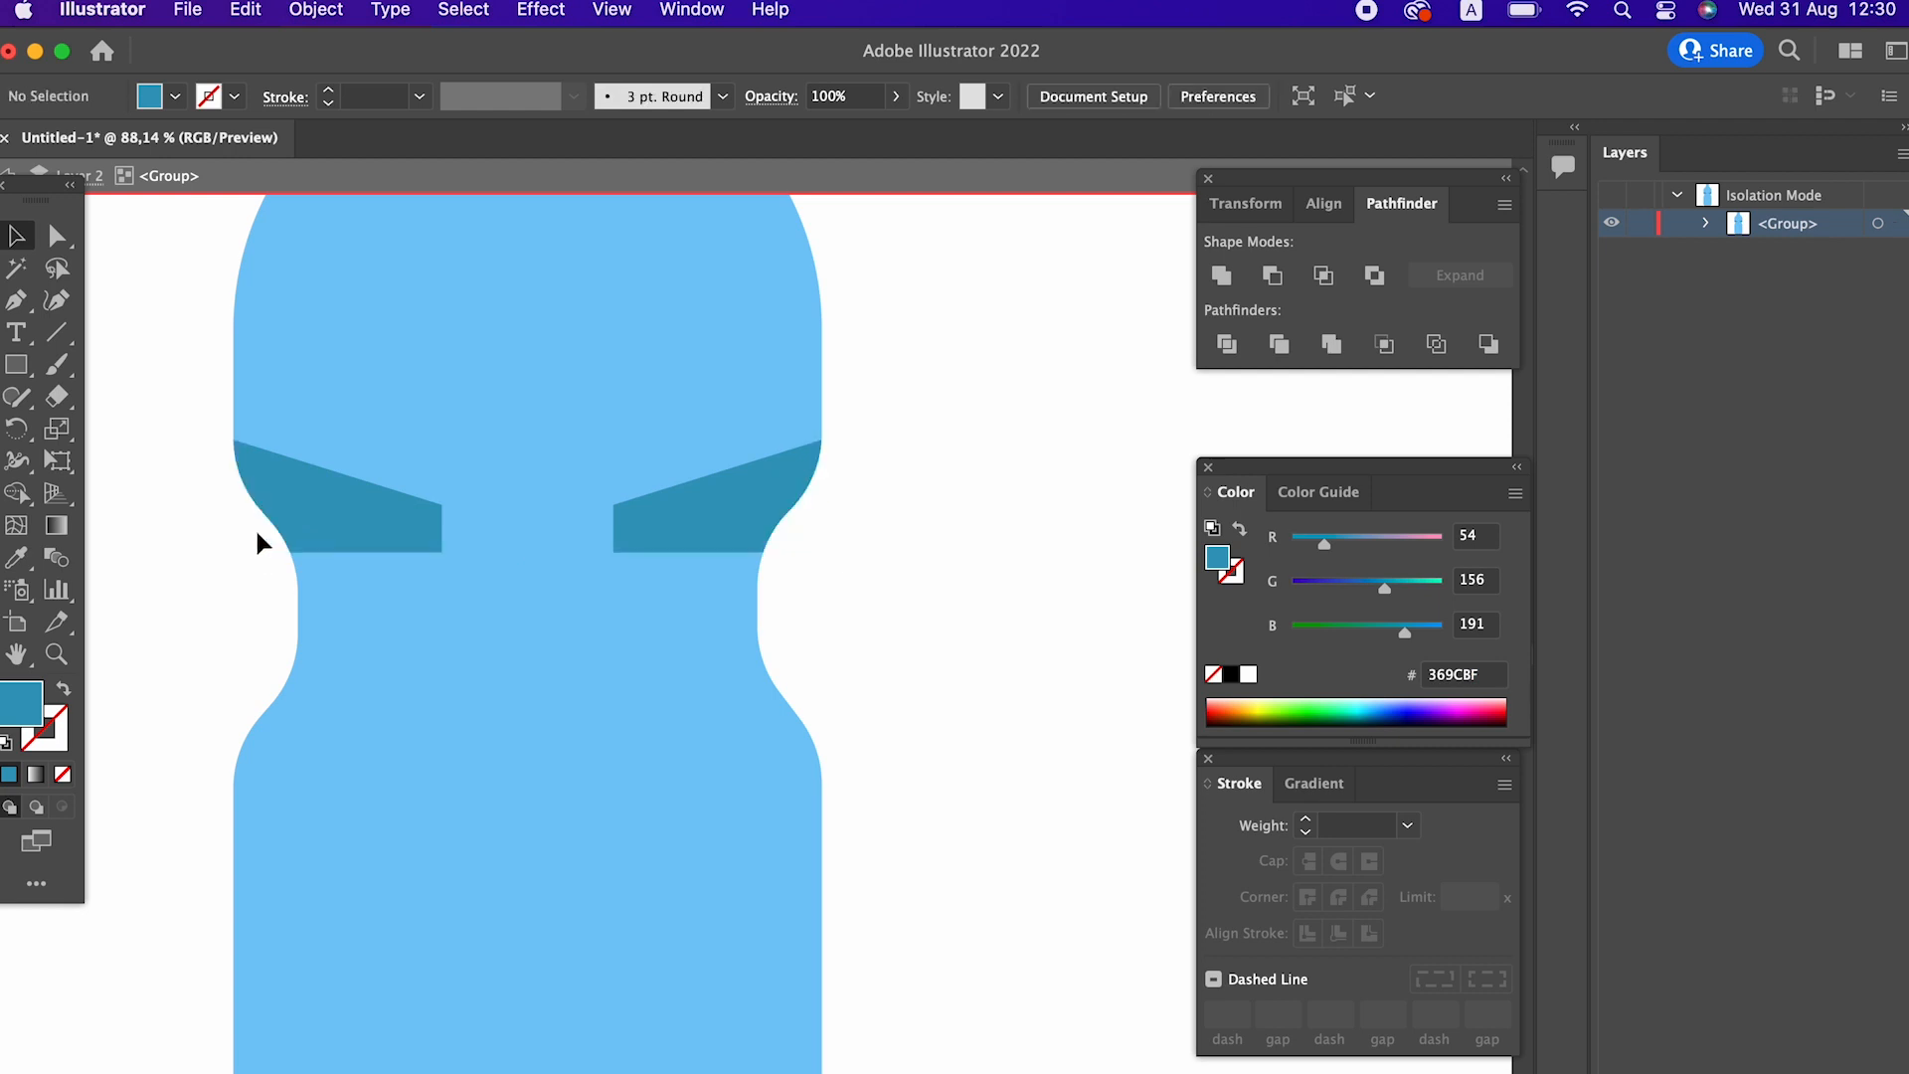
{"action": "double_click", "coordinate": [888, 530]}
Draw a straight horizontal line about 181 px long across the bottle just below the waist.
{"action": "key", "text": "z"}
{"action": "left_click_drag", "start_coordinate": [825, 507], "coordinate": [278, 491]}
{"action": "left_click_drag", "start_coordinate": [617, 512], "coordinate": [577, 672]}
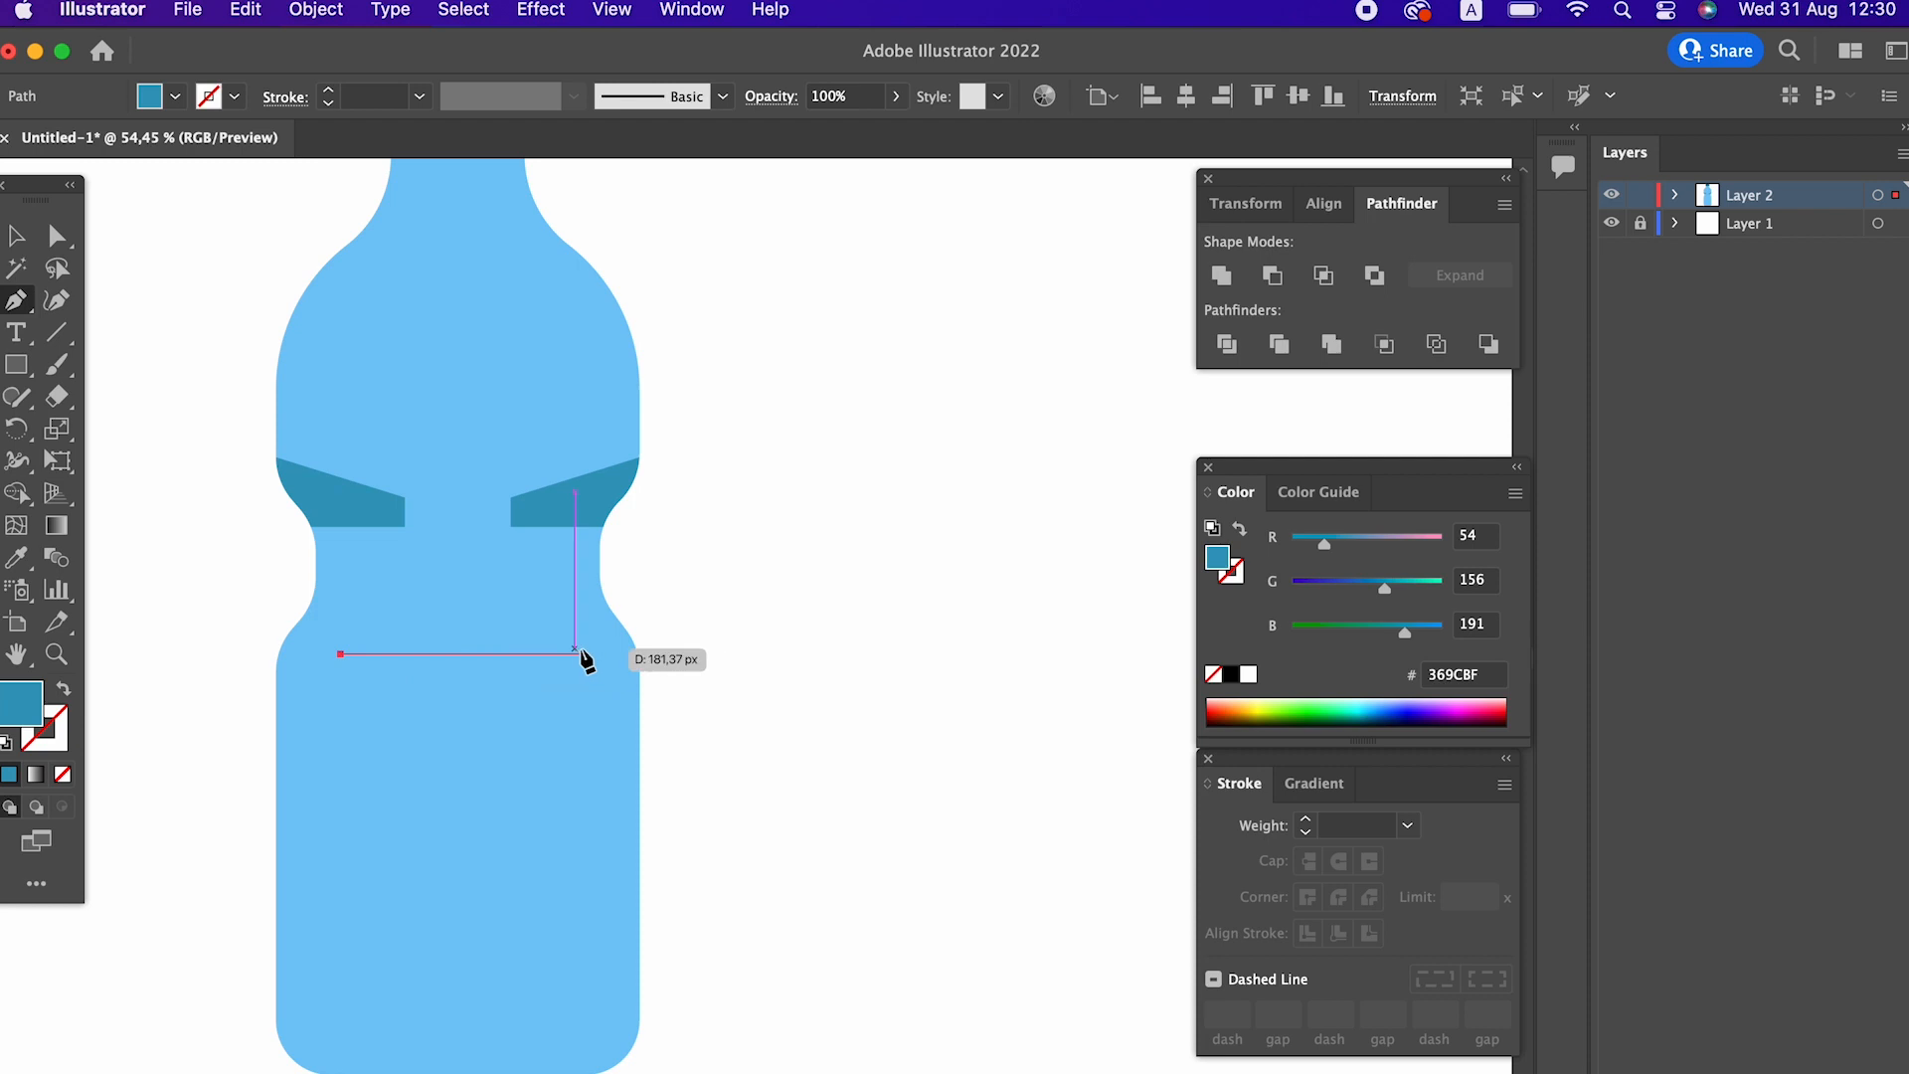
{"action": "left_click", "coordinate": [579, 657]}
Give the line a light blue BBEAFF stroke with no fill and a weight of 24 pt.
{"action": "left_click", "coordinate": [16, 236]}
{"action": "left_click", "coordinate": [17, 559]}
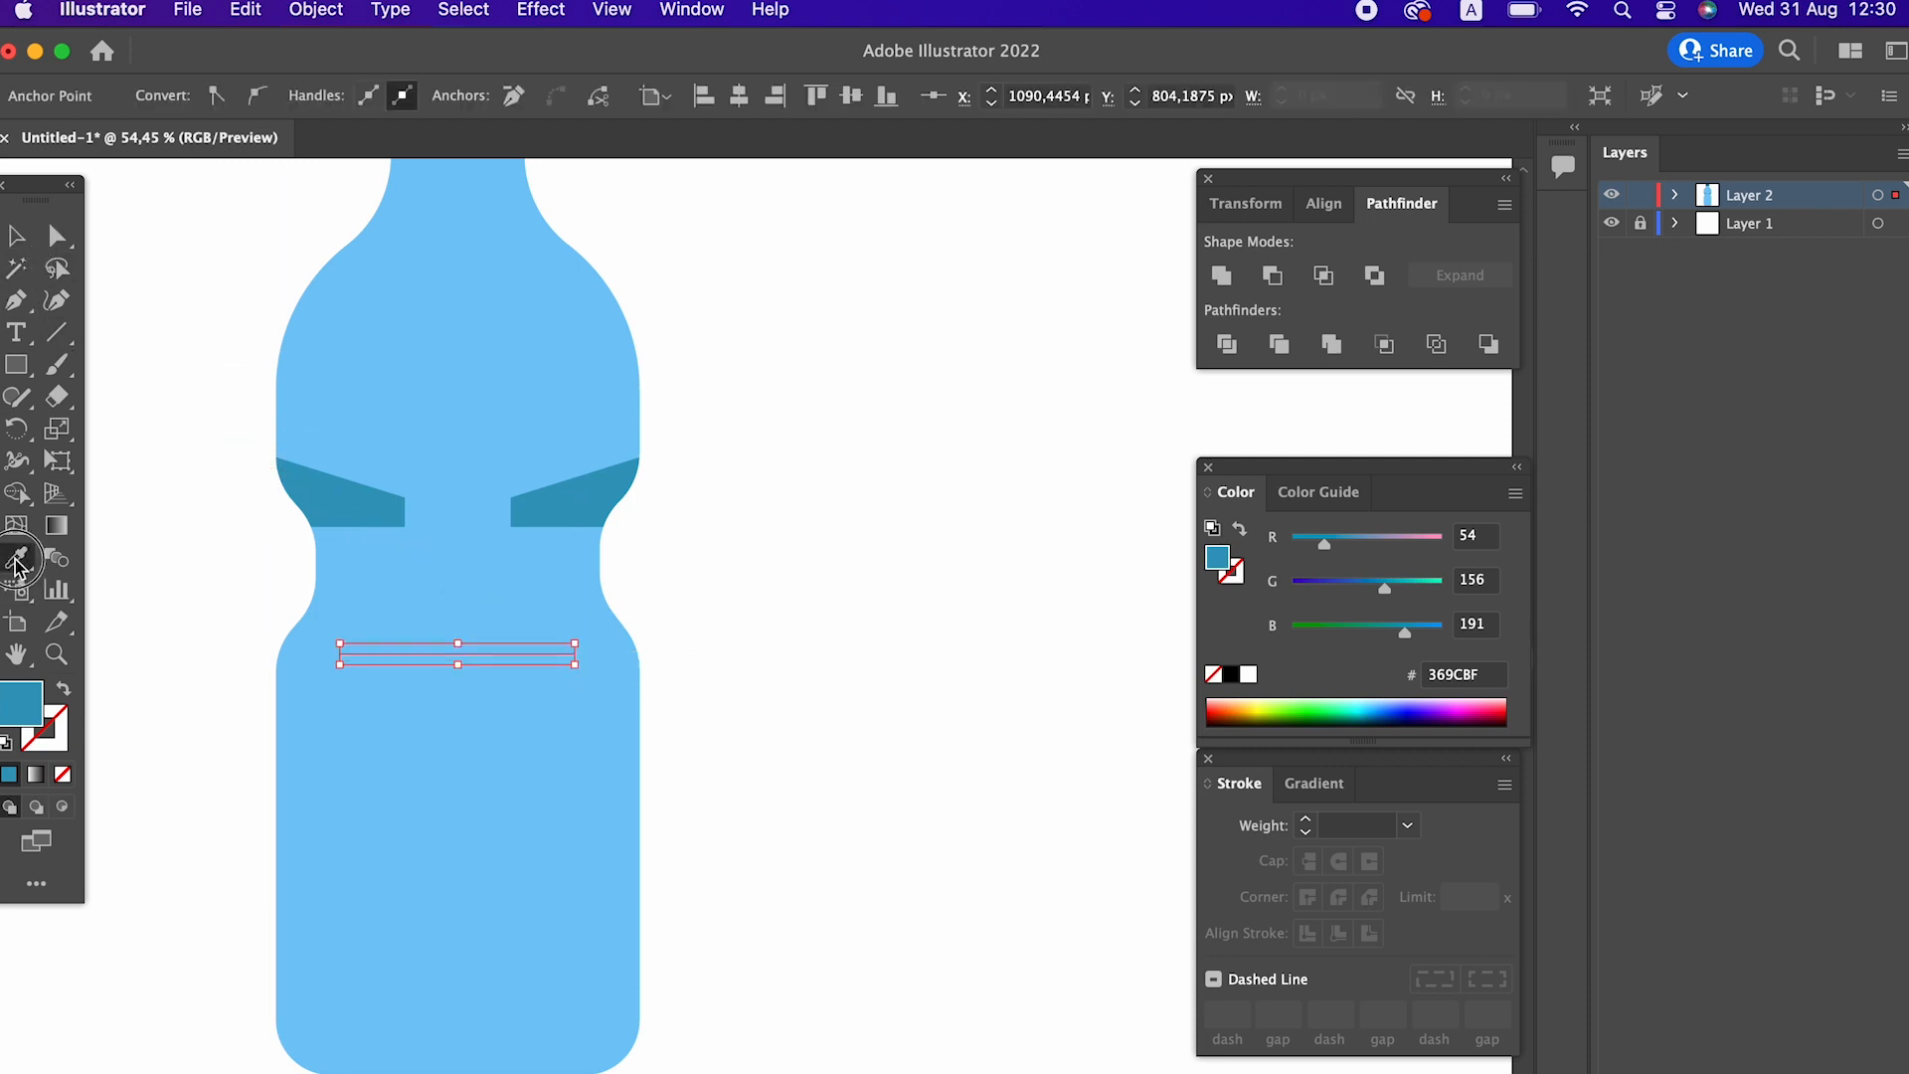
{"action": "left_click", "coordinate": [418, 584]}
{"action": "double_click", "coordinate": [20, 702]}
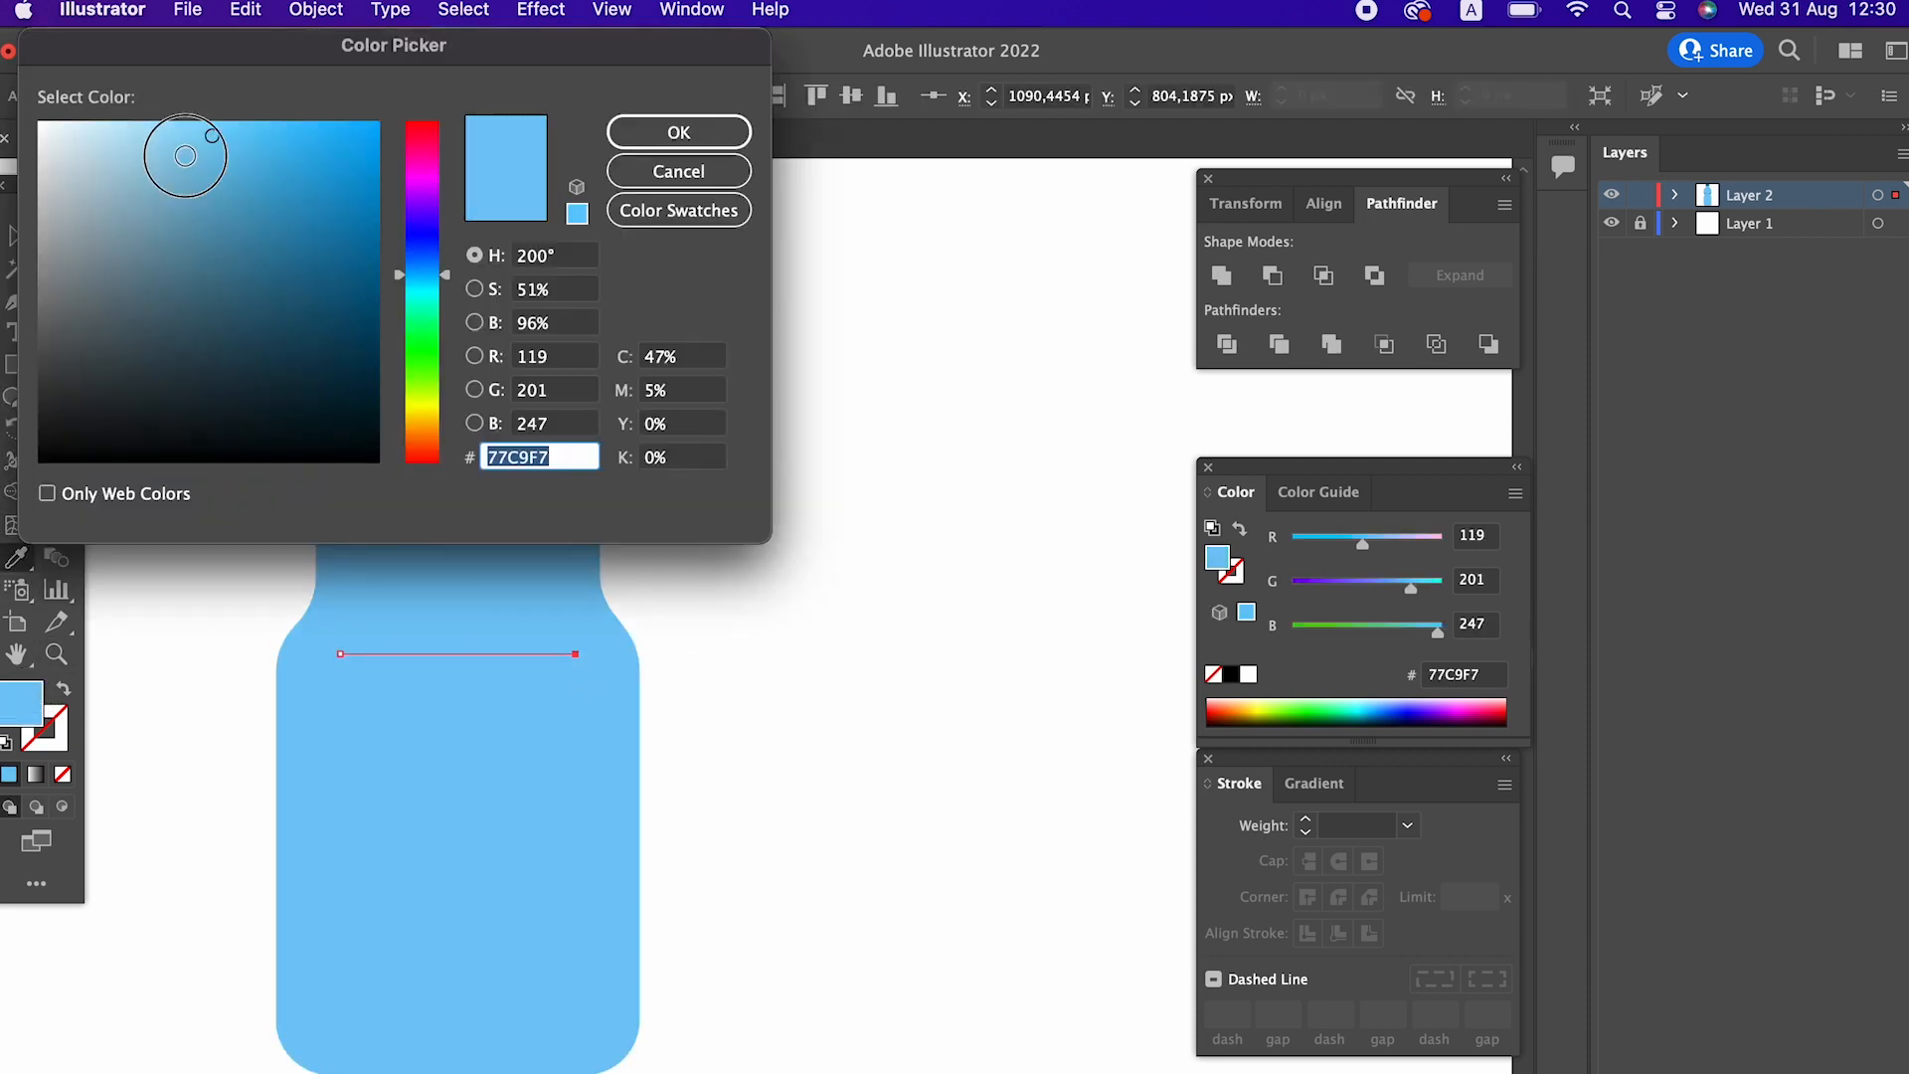
{"action": "left_click", "coordinate": [130, 121]}
{"action": "left_click", "coordinate": [678, 132]}
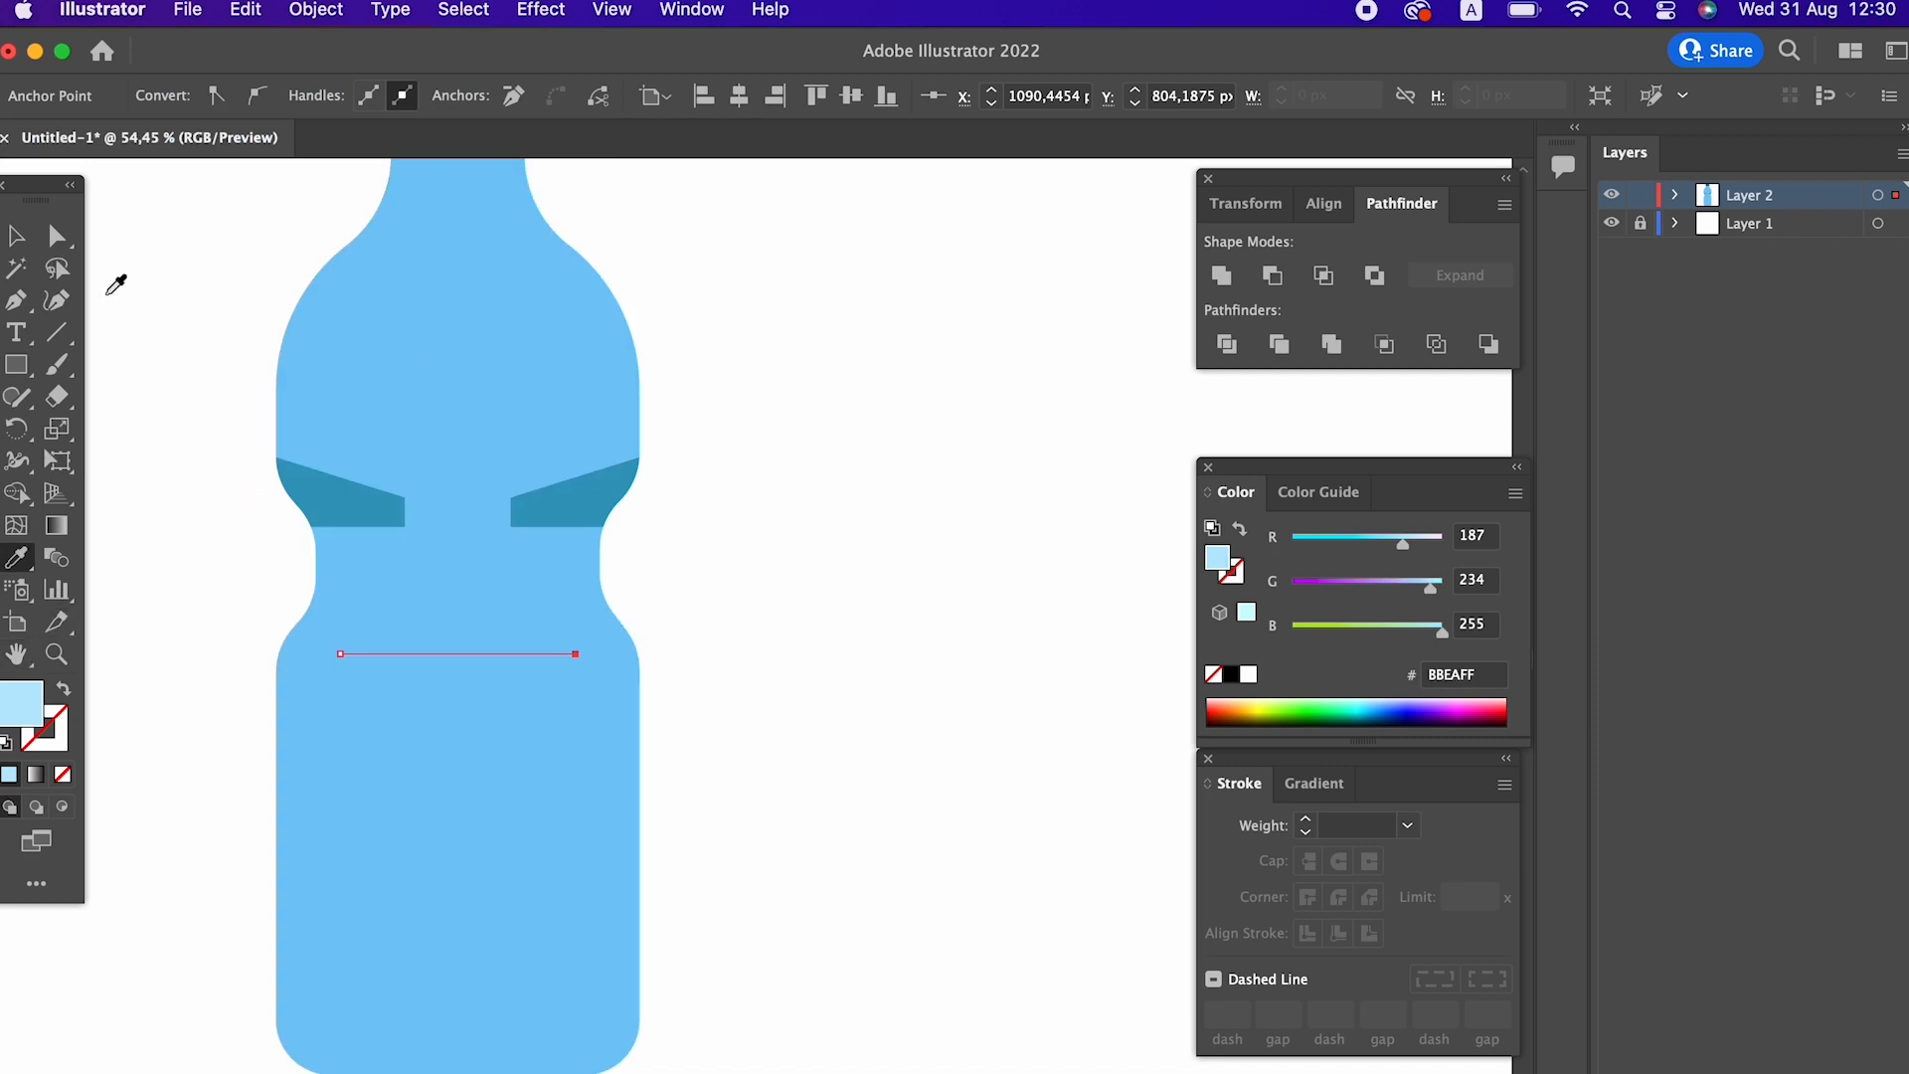
{"action": "left_click", "coordinate": [16, 235]}
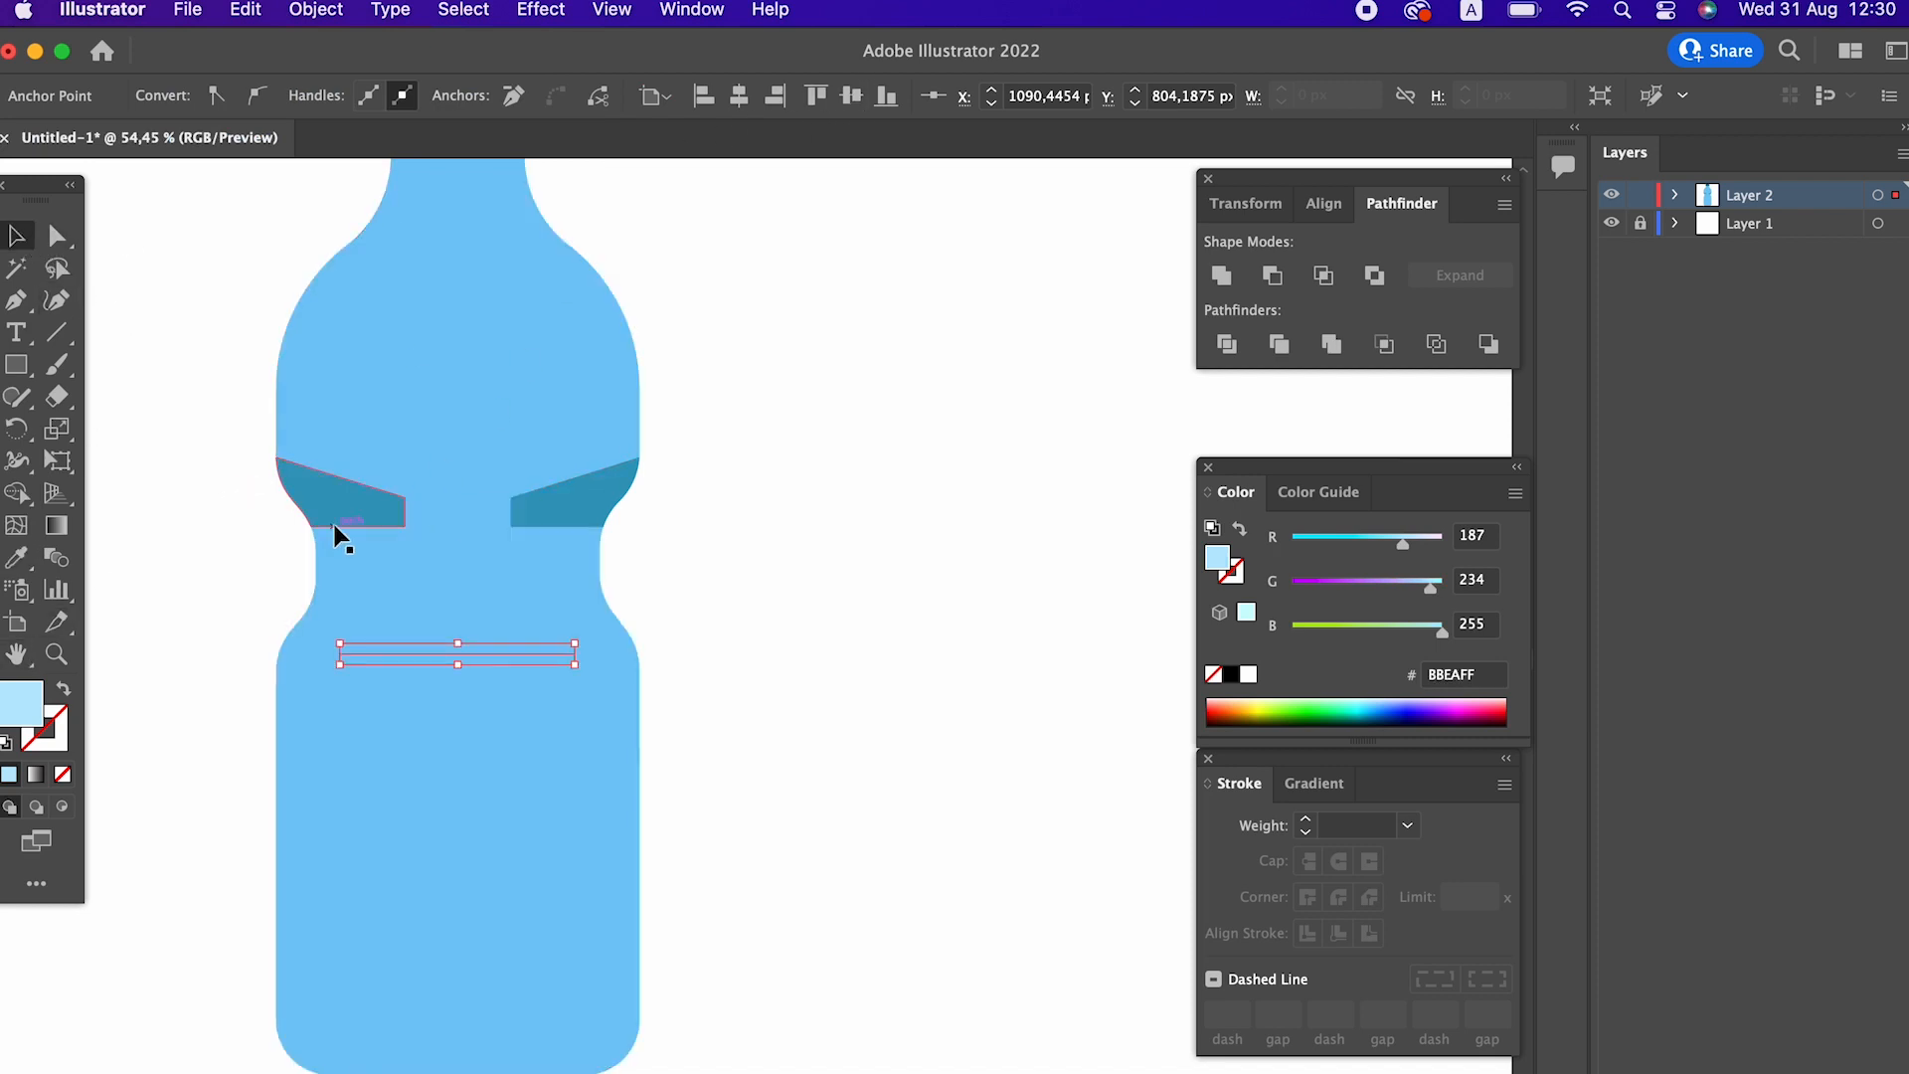
{"action": "left_click", "coordinate": [68, 690]}
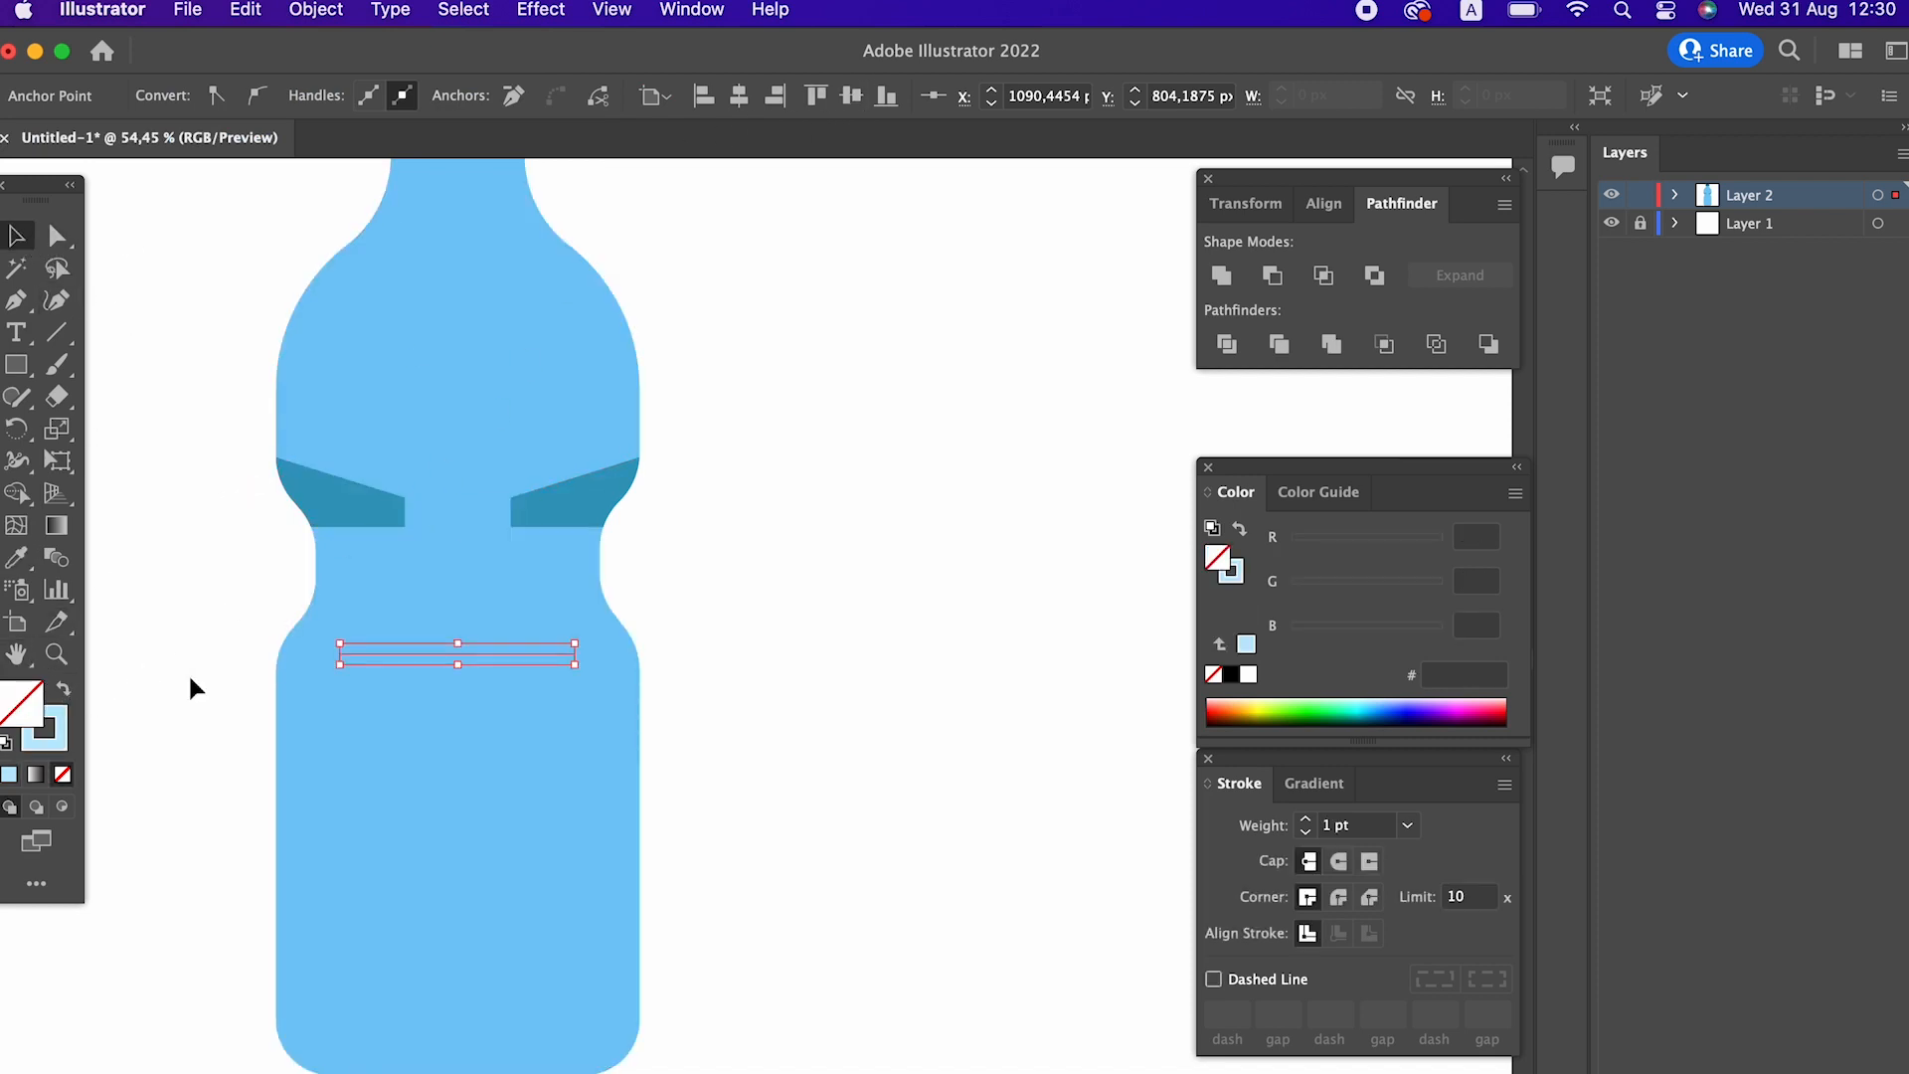
{"action": "left_click", "coordinate": [445, 665]}
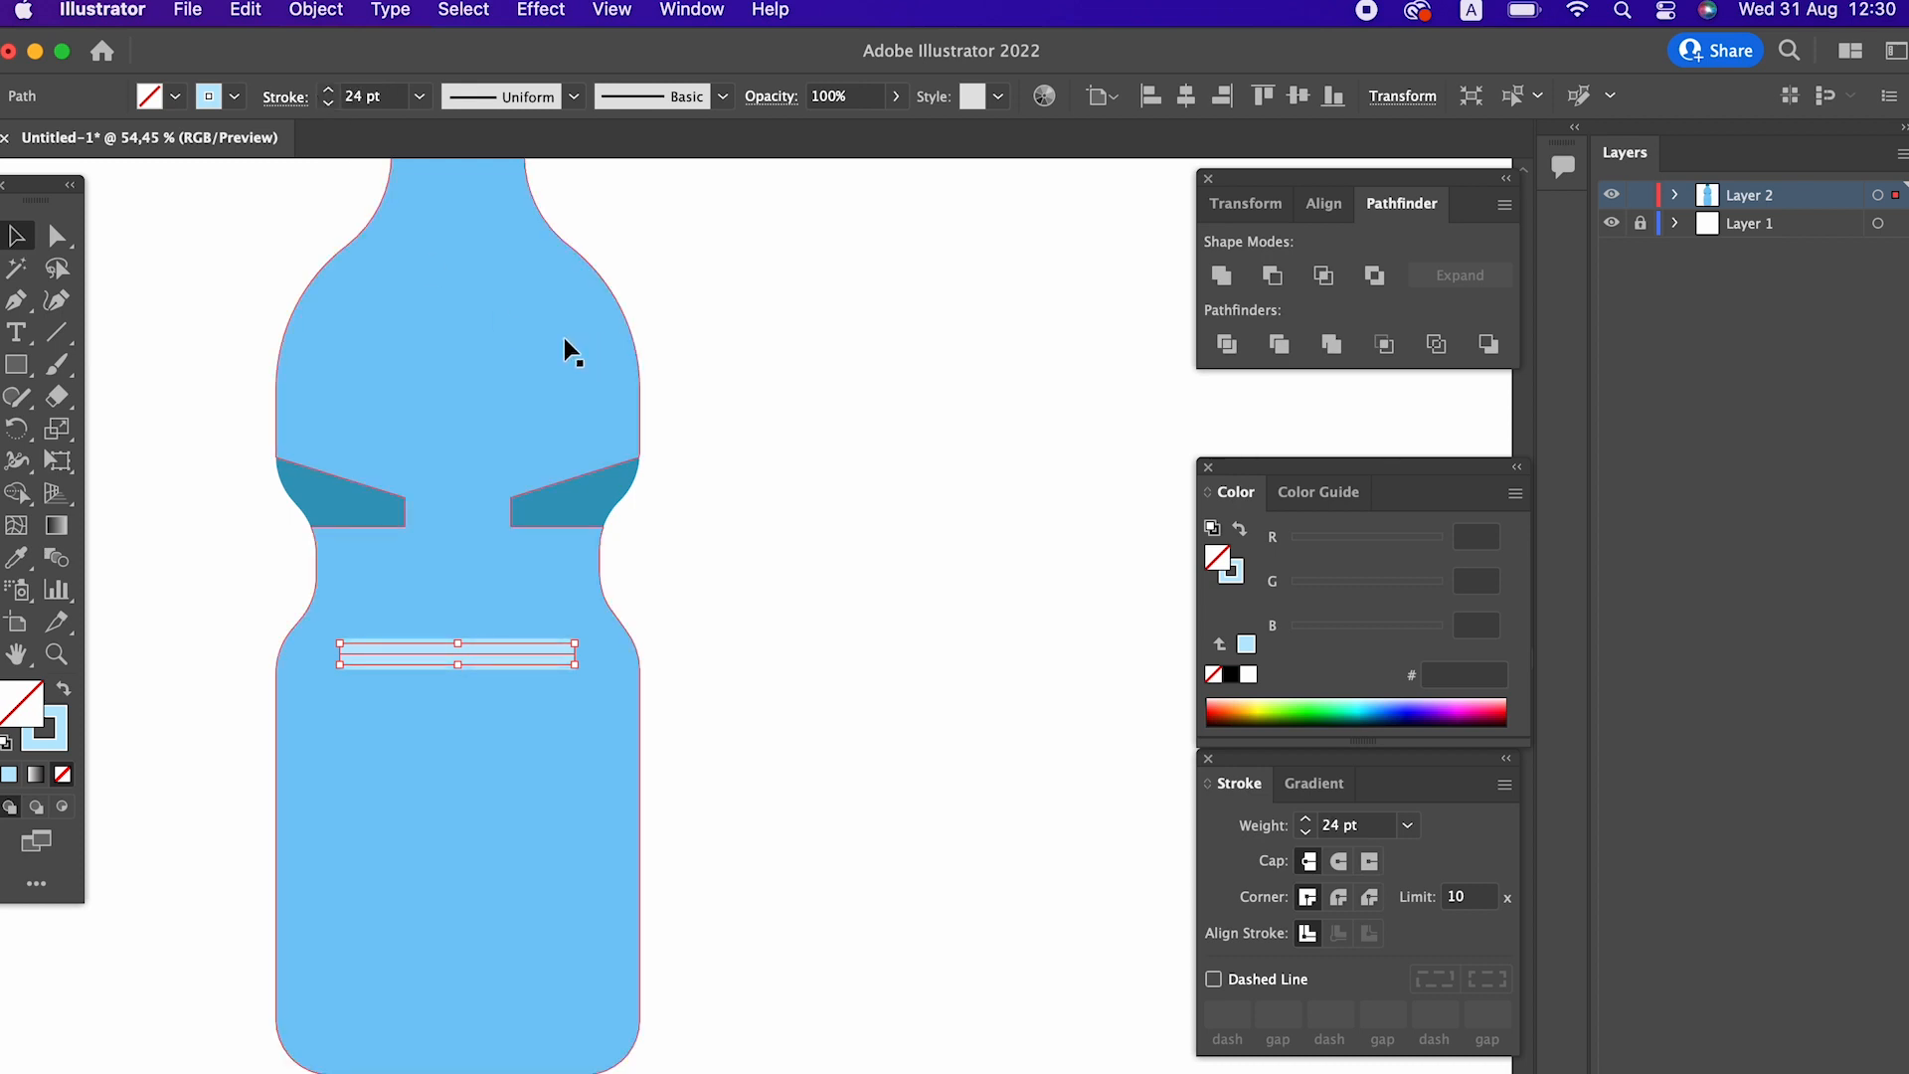
Bend the middle of the light blue line slightly downward into a shallow arc with the Curvature tool.
{"action": "left_click", "coordinate": [57, 299]}
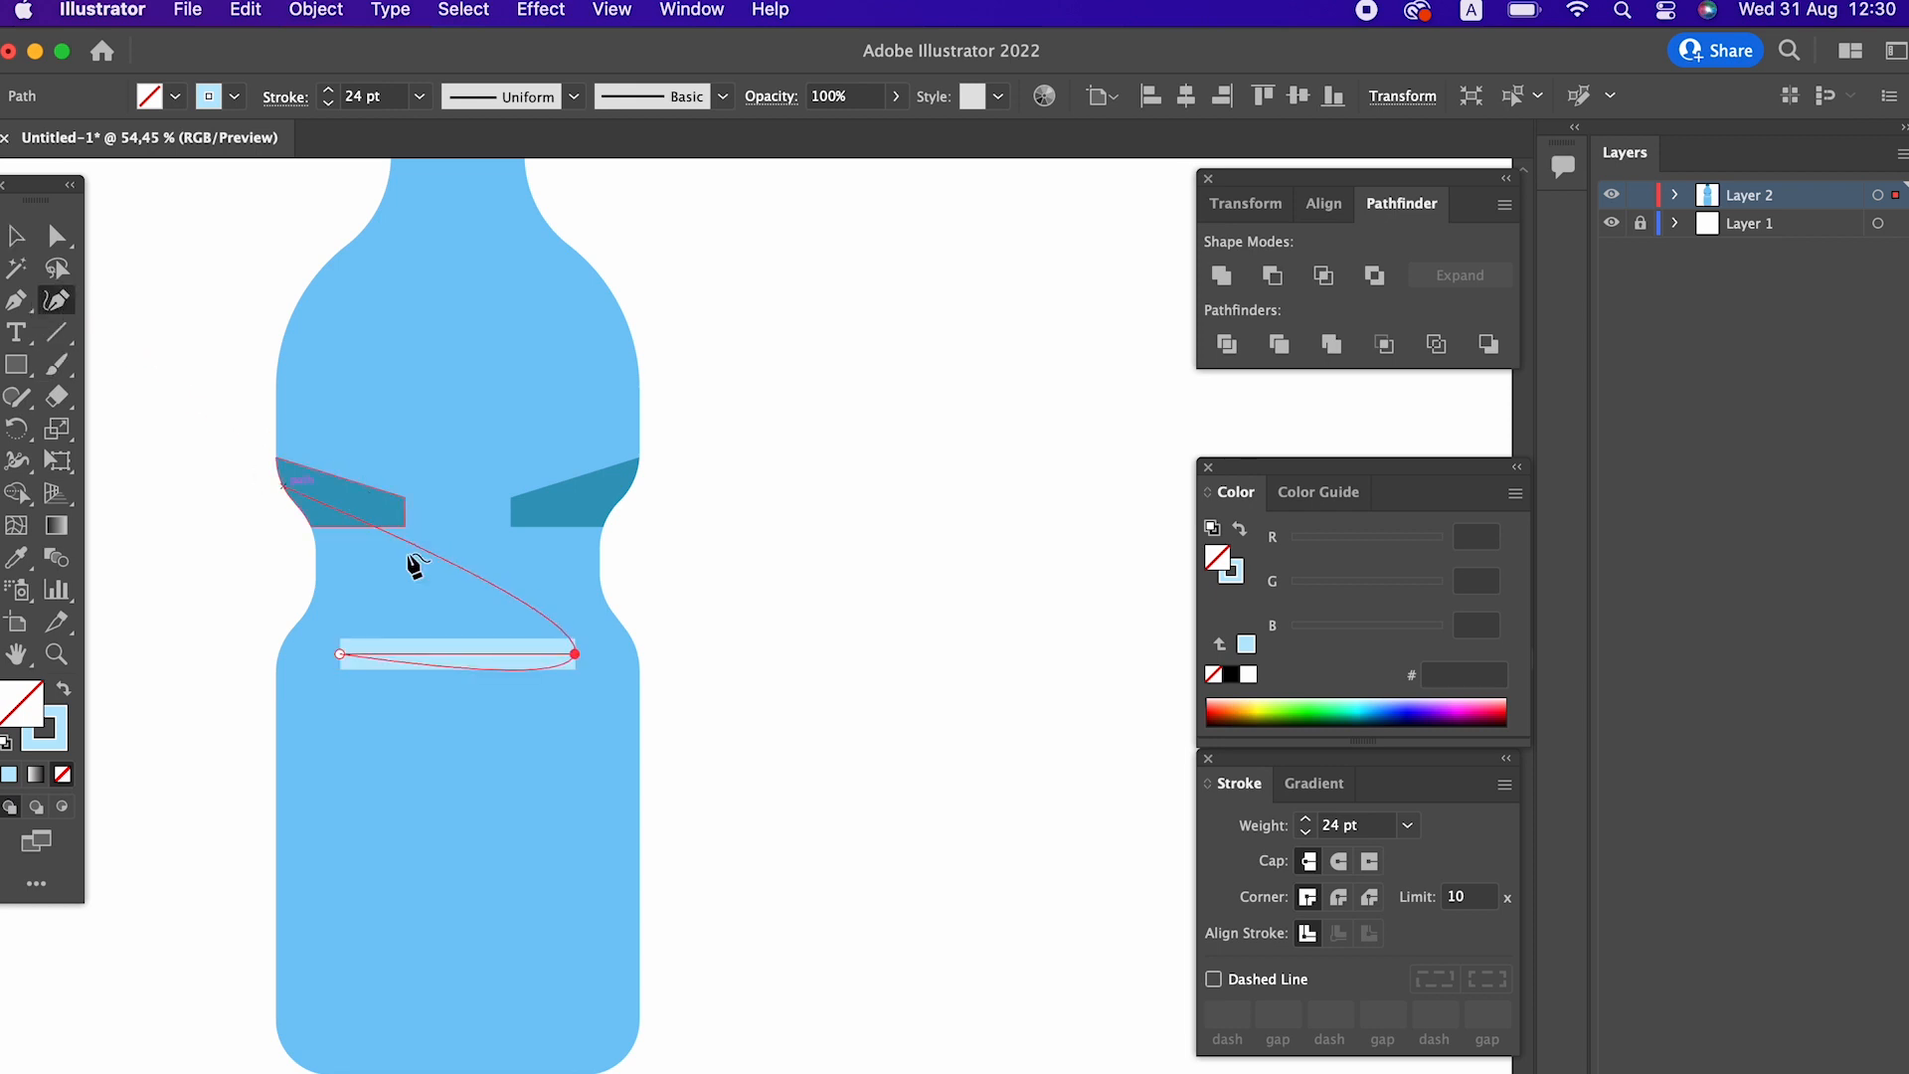
{"action": "left_click_drag", "start_coordinate": [457, 656], "coordinate": [463, 694]}
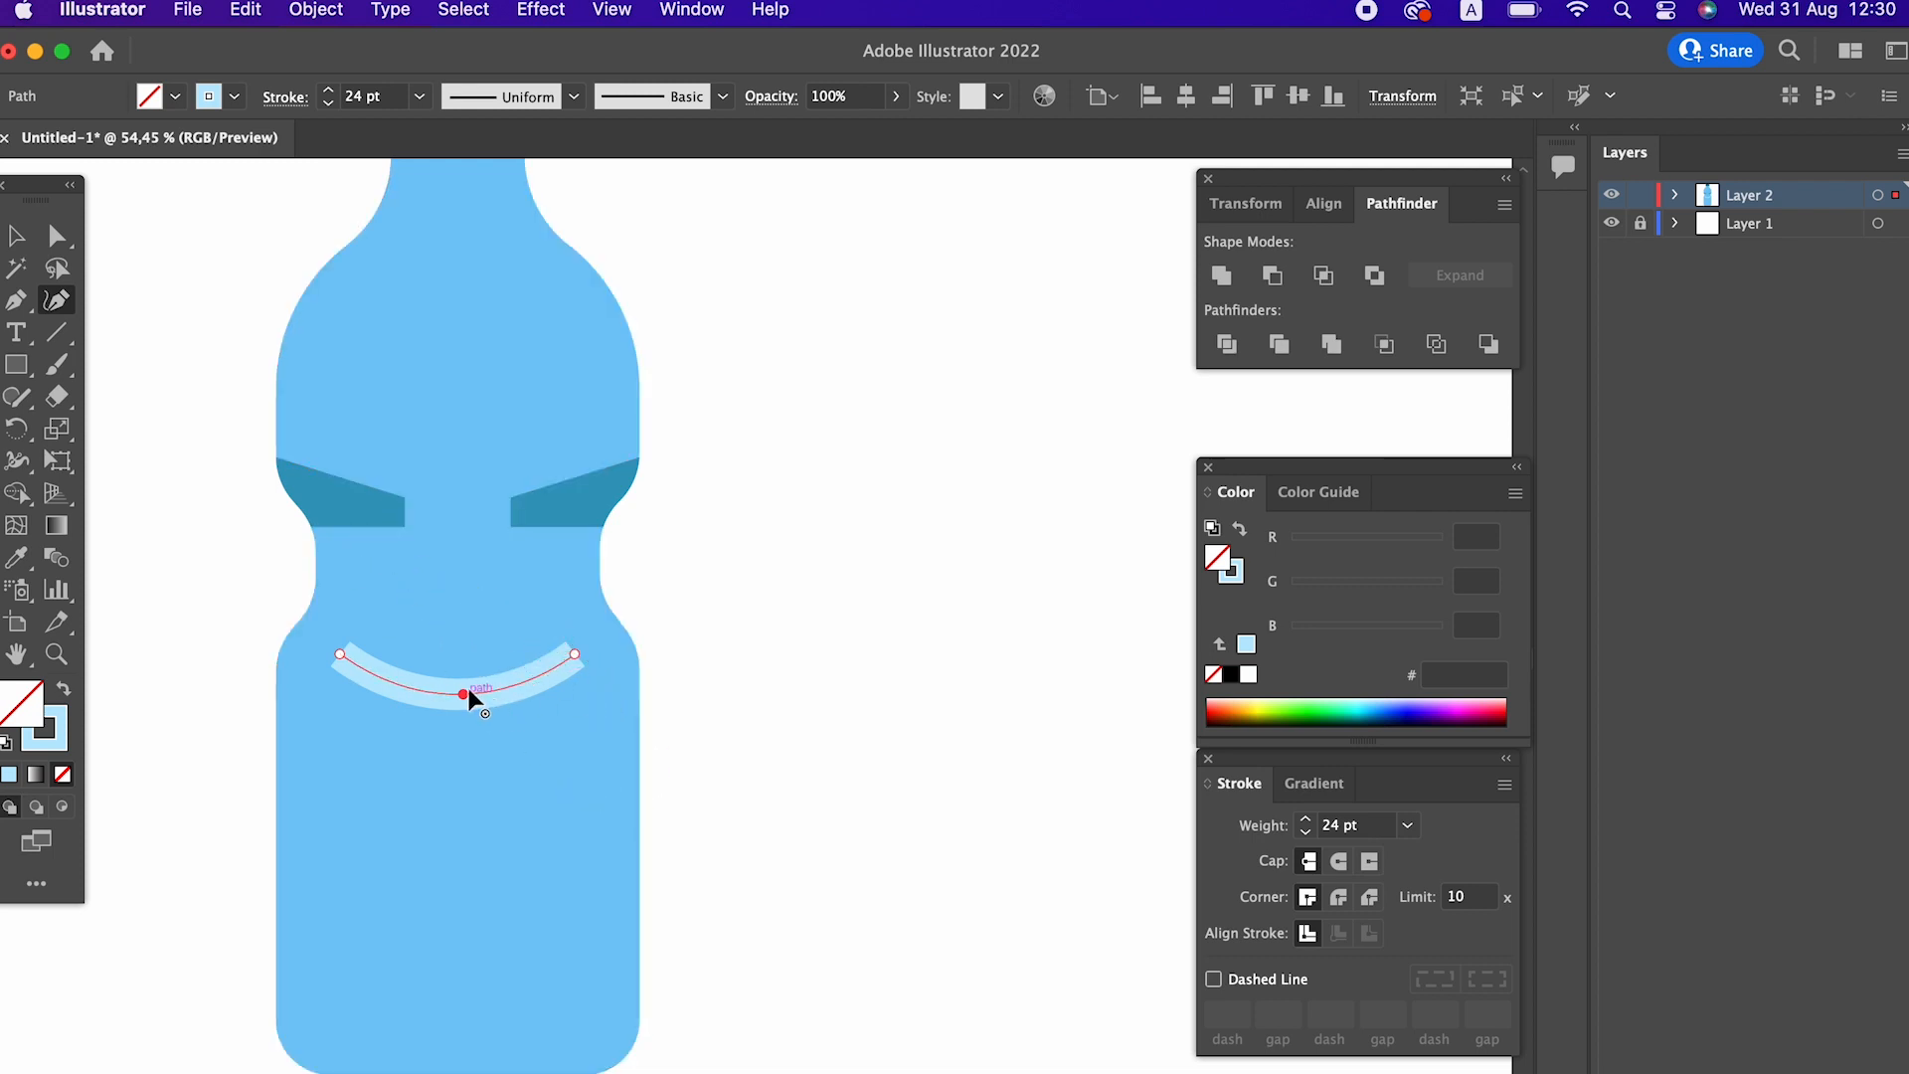
{"action": "left_click_drag", "start_coordinate": [461, 688], "coordinate": [462, 680]}
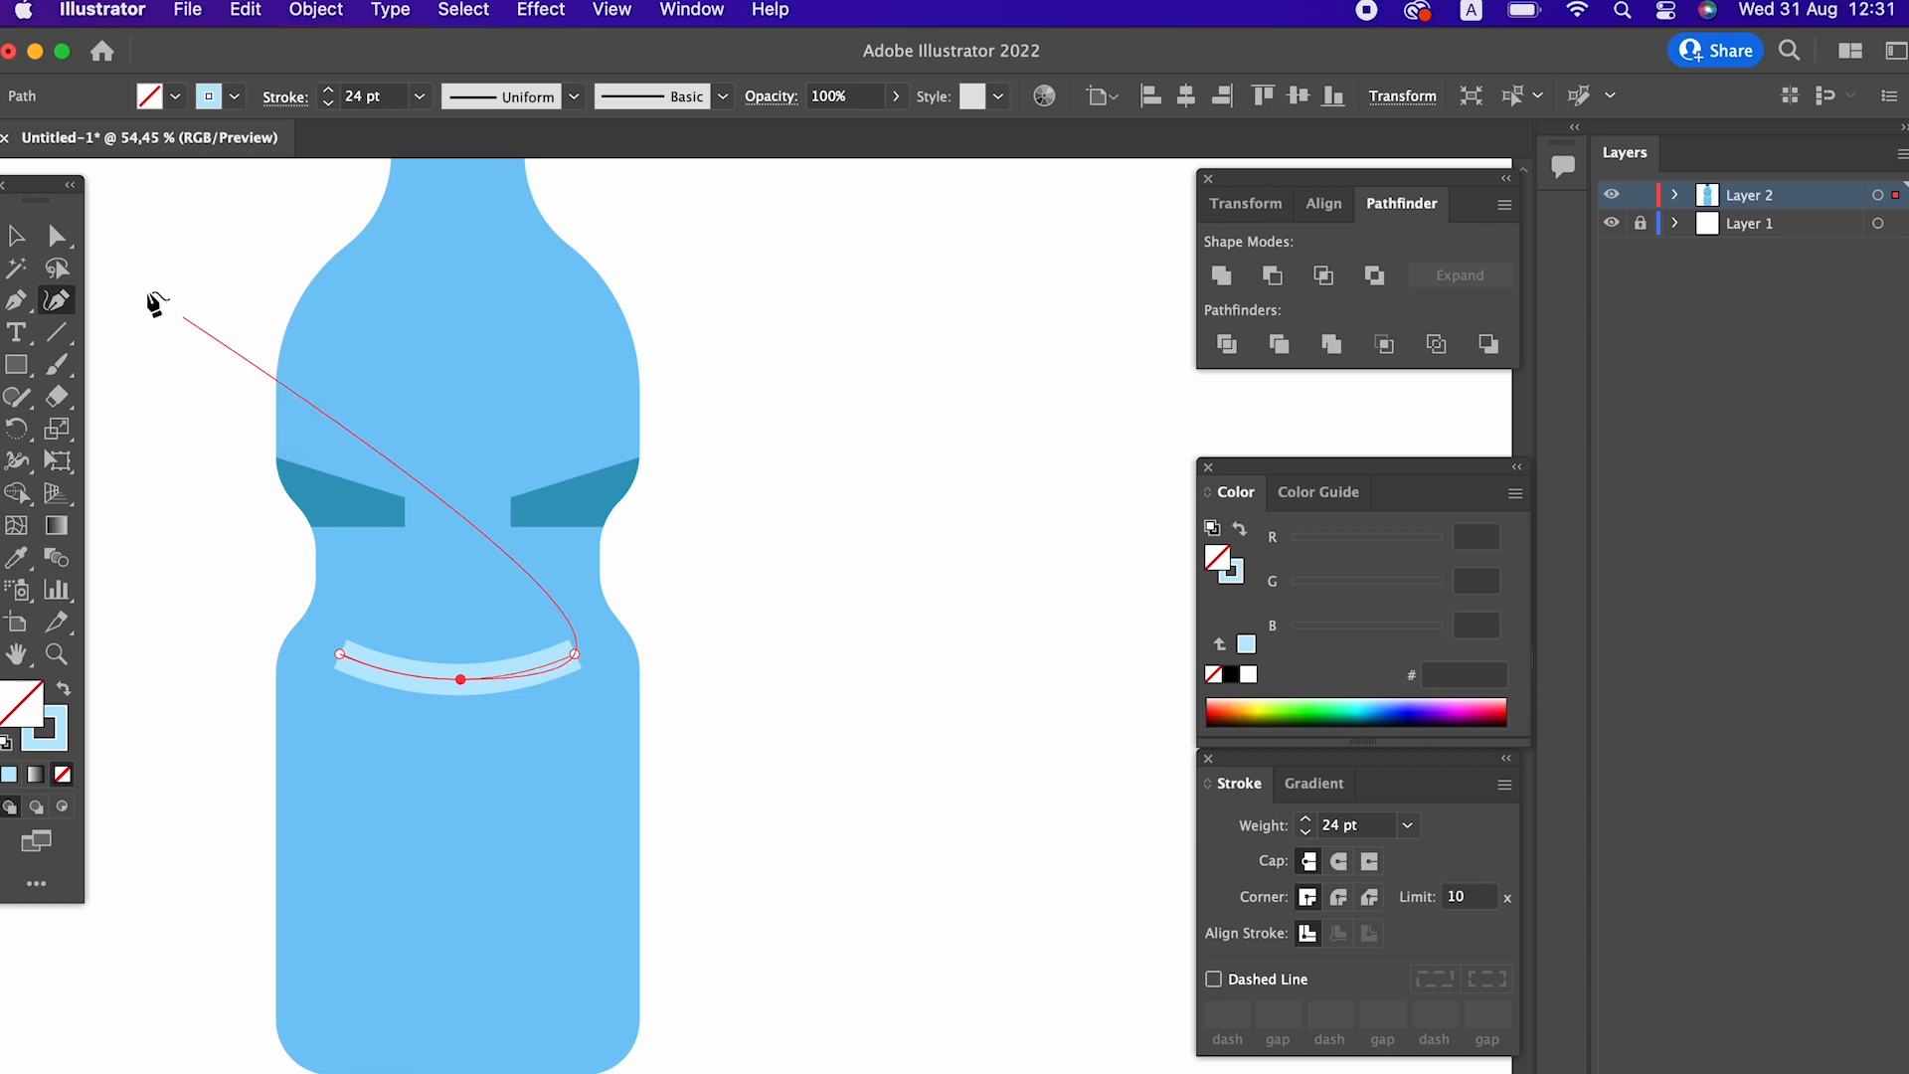
{"action": "left_click", "coordinate": [17, 237]}
{"action": "scroll", "coordinate": [604, 600], "scroll_direction": "up", "scroll_amount": 3}
{"action": "left_click_drag", "start_coordinate": [604, 599], "coordinate": [611, 573]}
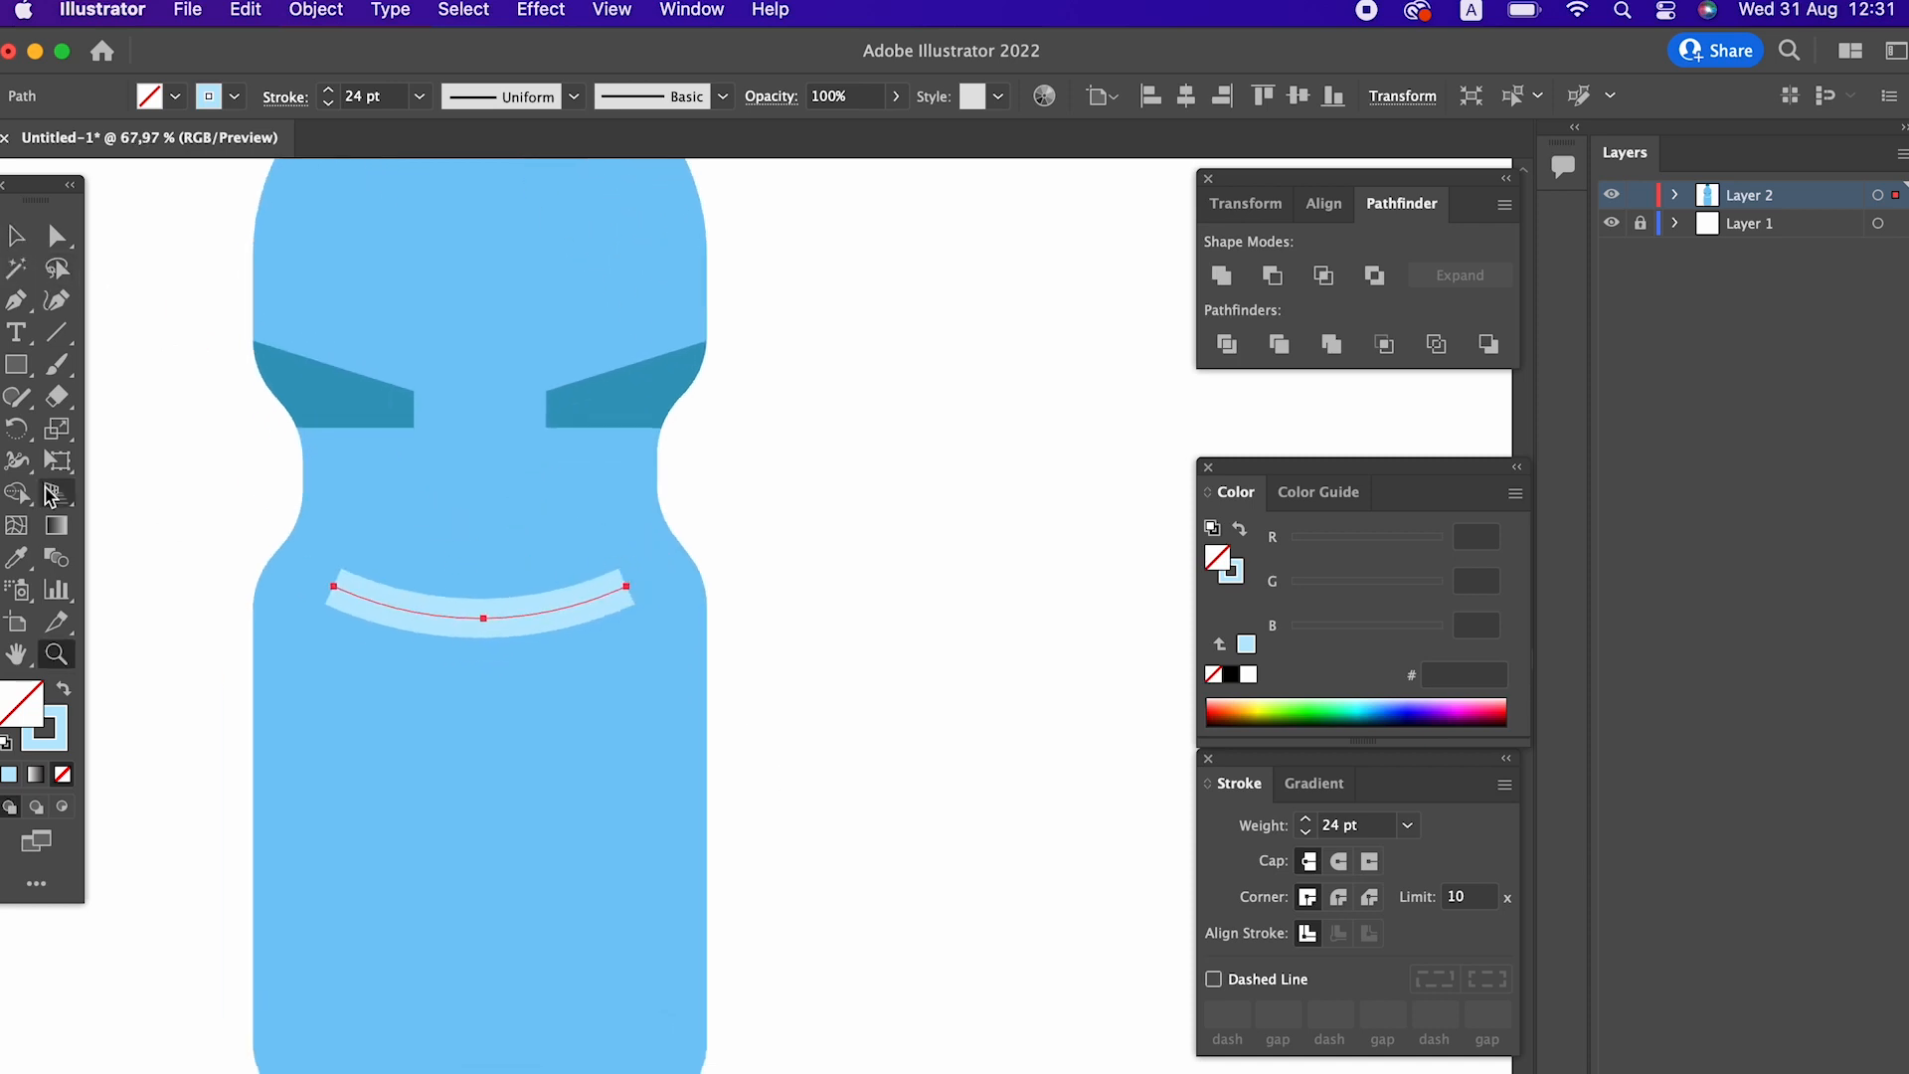
{"action": "left_click", "coordinate": [16, 225]}
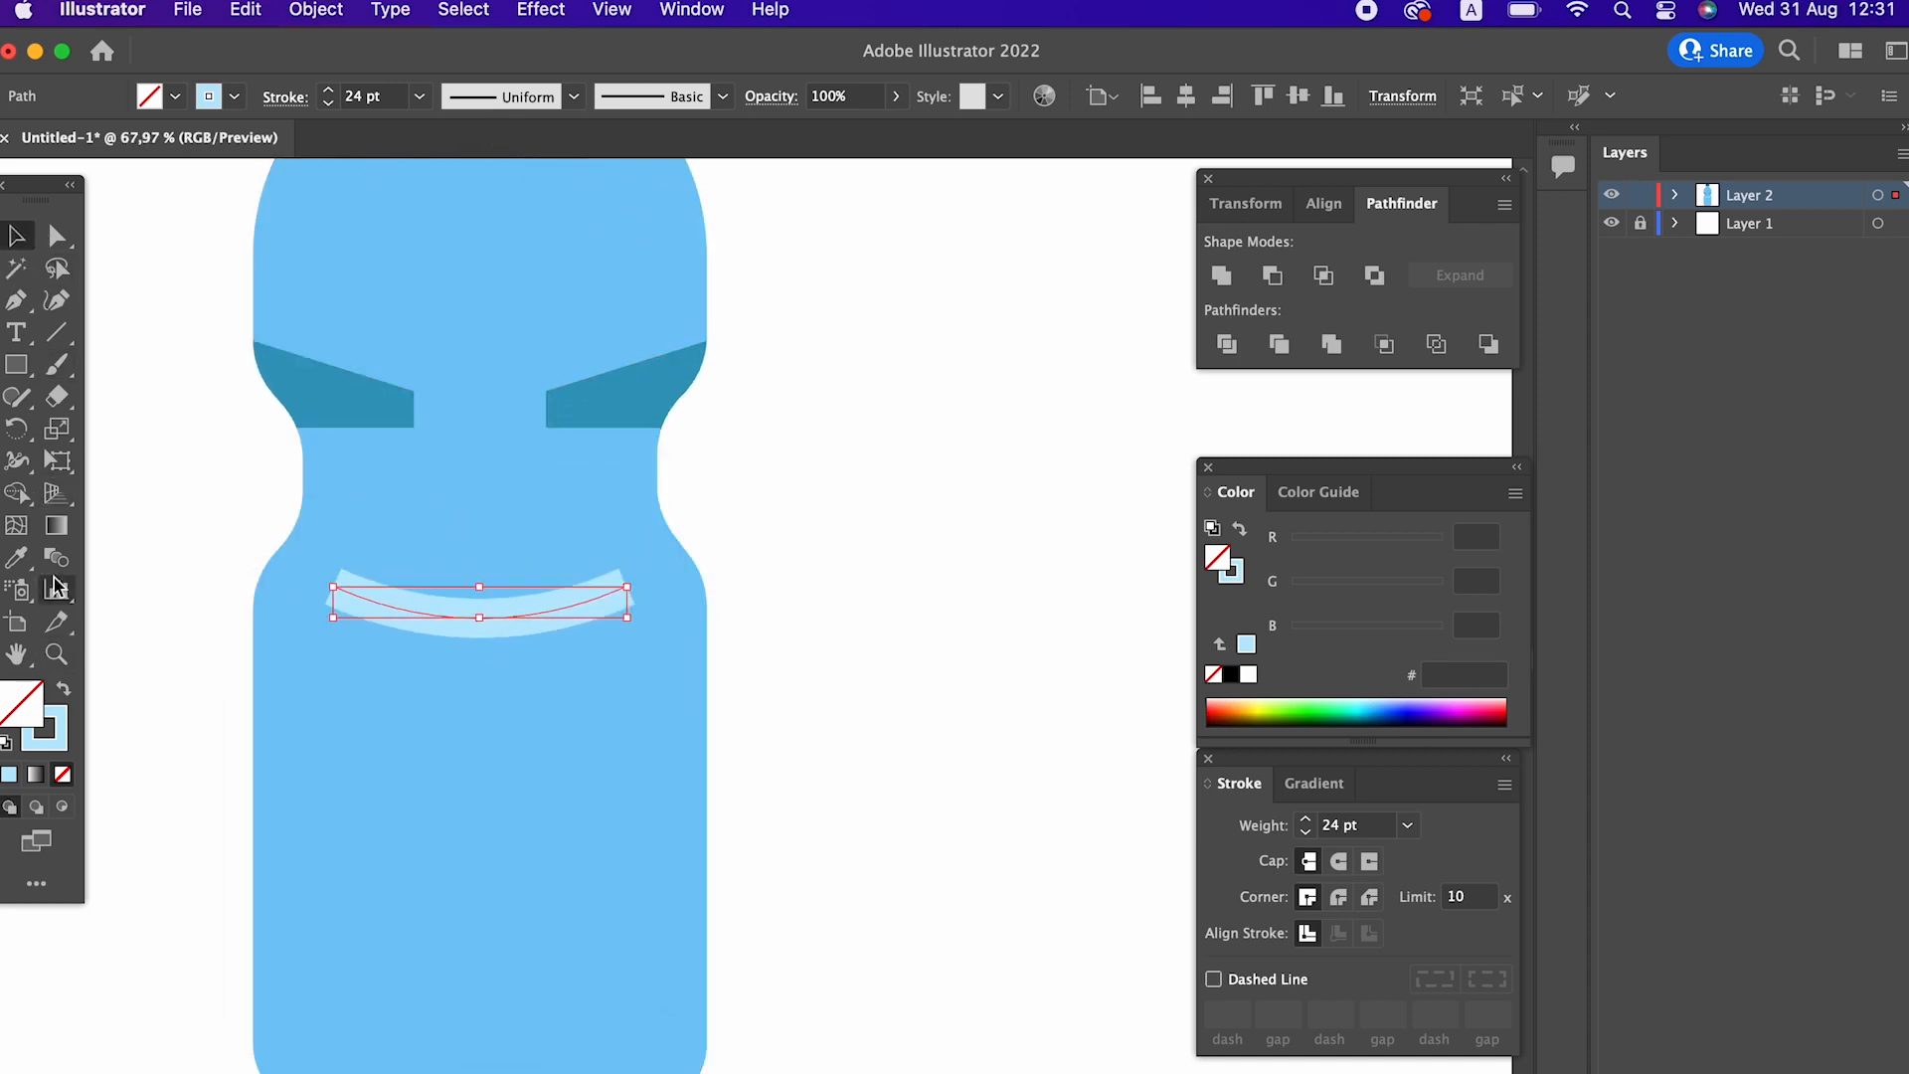
{"action": "left_click", "coordinate": [16, 427]}
{"action": "left_click_drag", "start_coordinate": [484, 618], "coordinate": [481, 662]}
{"action": "key", "text": "super+z"}
{"action": "left_click", "coordinate": [484, 645]}
{"action": "left_click", "coordinate": [493, 599], "text": "alt"}
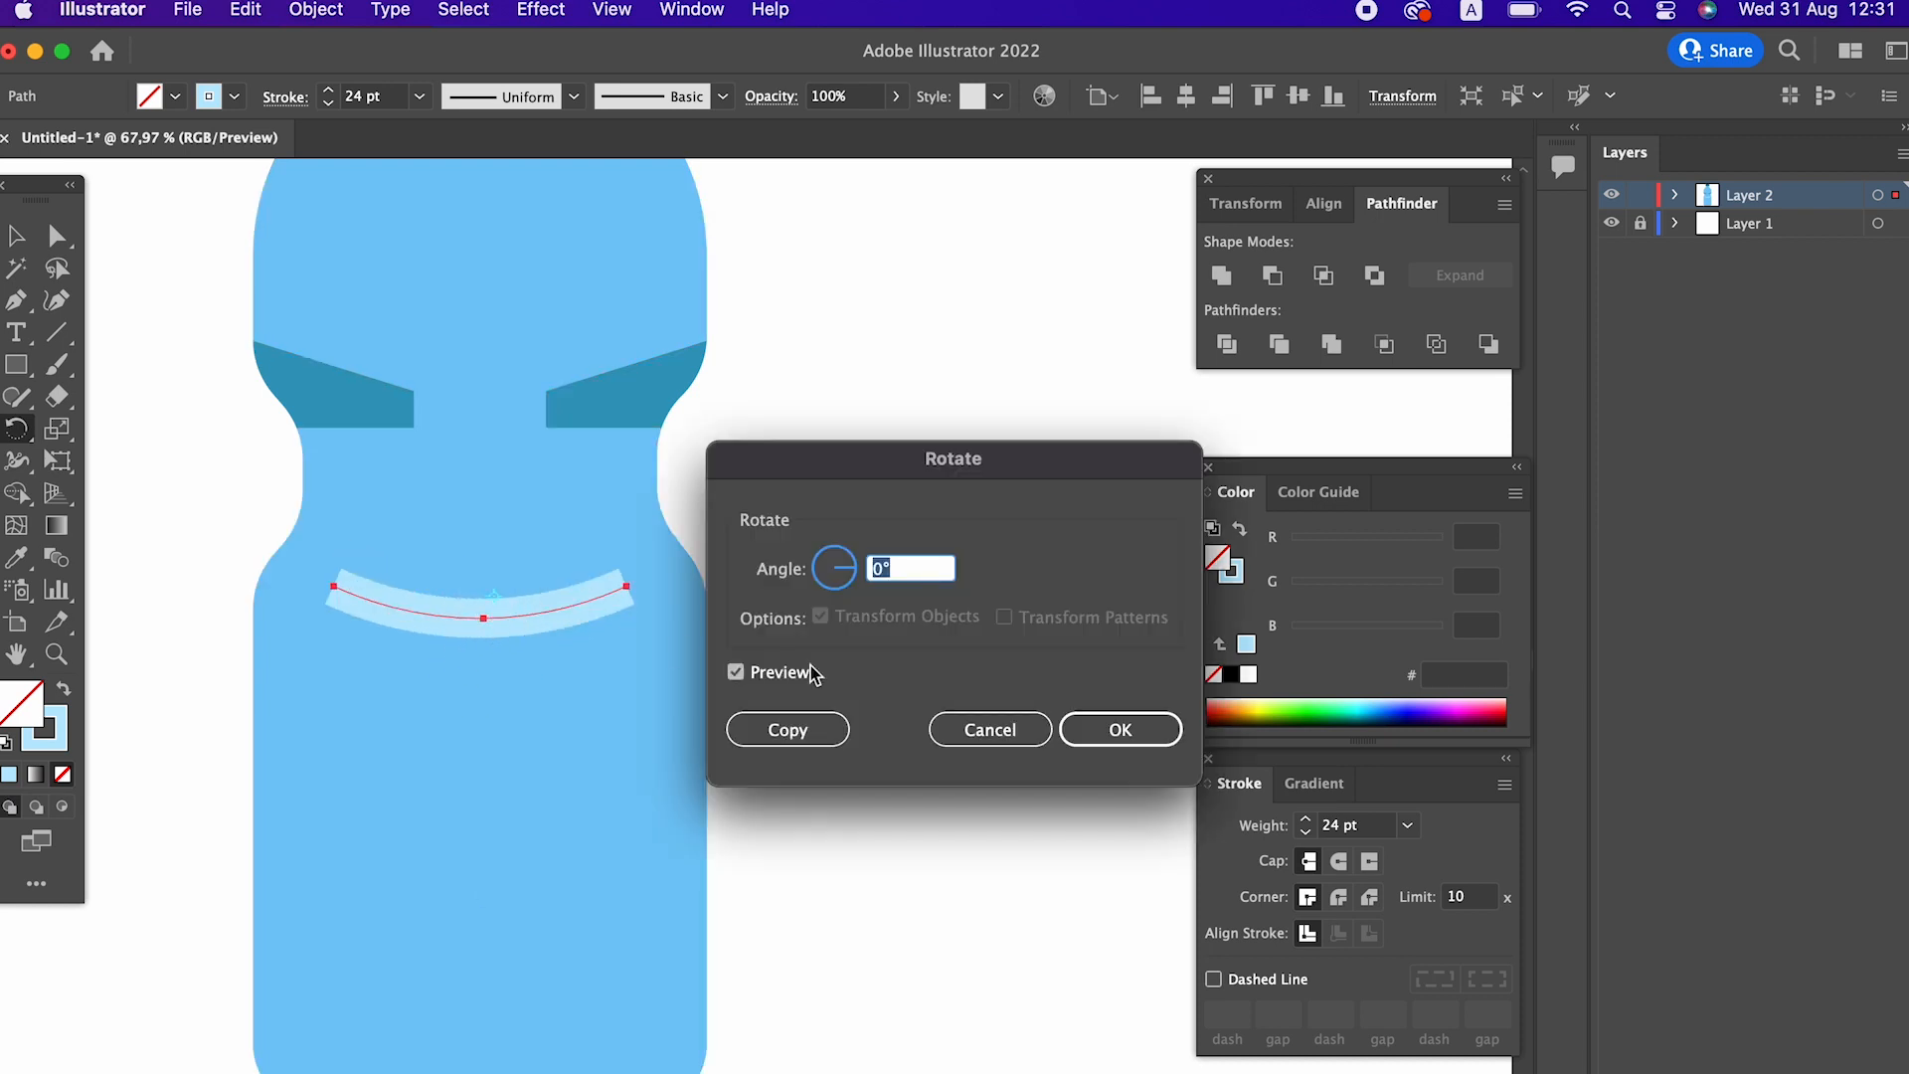
{"action": "left_click", "coordinate": [984, 728]}
Deepen the arc slightly, then thicken its middle to about 37 pt and narrow both ends with the Width tool.
{"action": "mouse_move", "coordinate": [487, 622]}
{"action": "left_mouse_down"}
{"action": "mouse_move", "coordinate": [457, 610]}
{"action": "mouse_move", "coordinate": [487, 633]}
{"action": "left_mouse_up"}
{"action": "key", "text": "ctrl+z"}
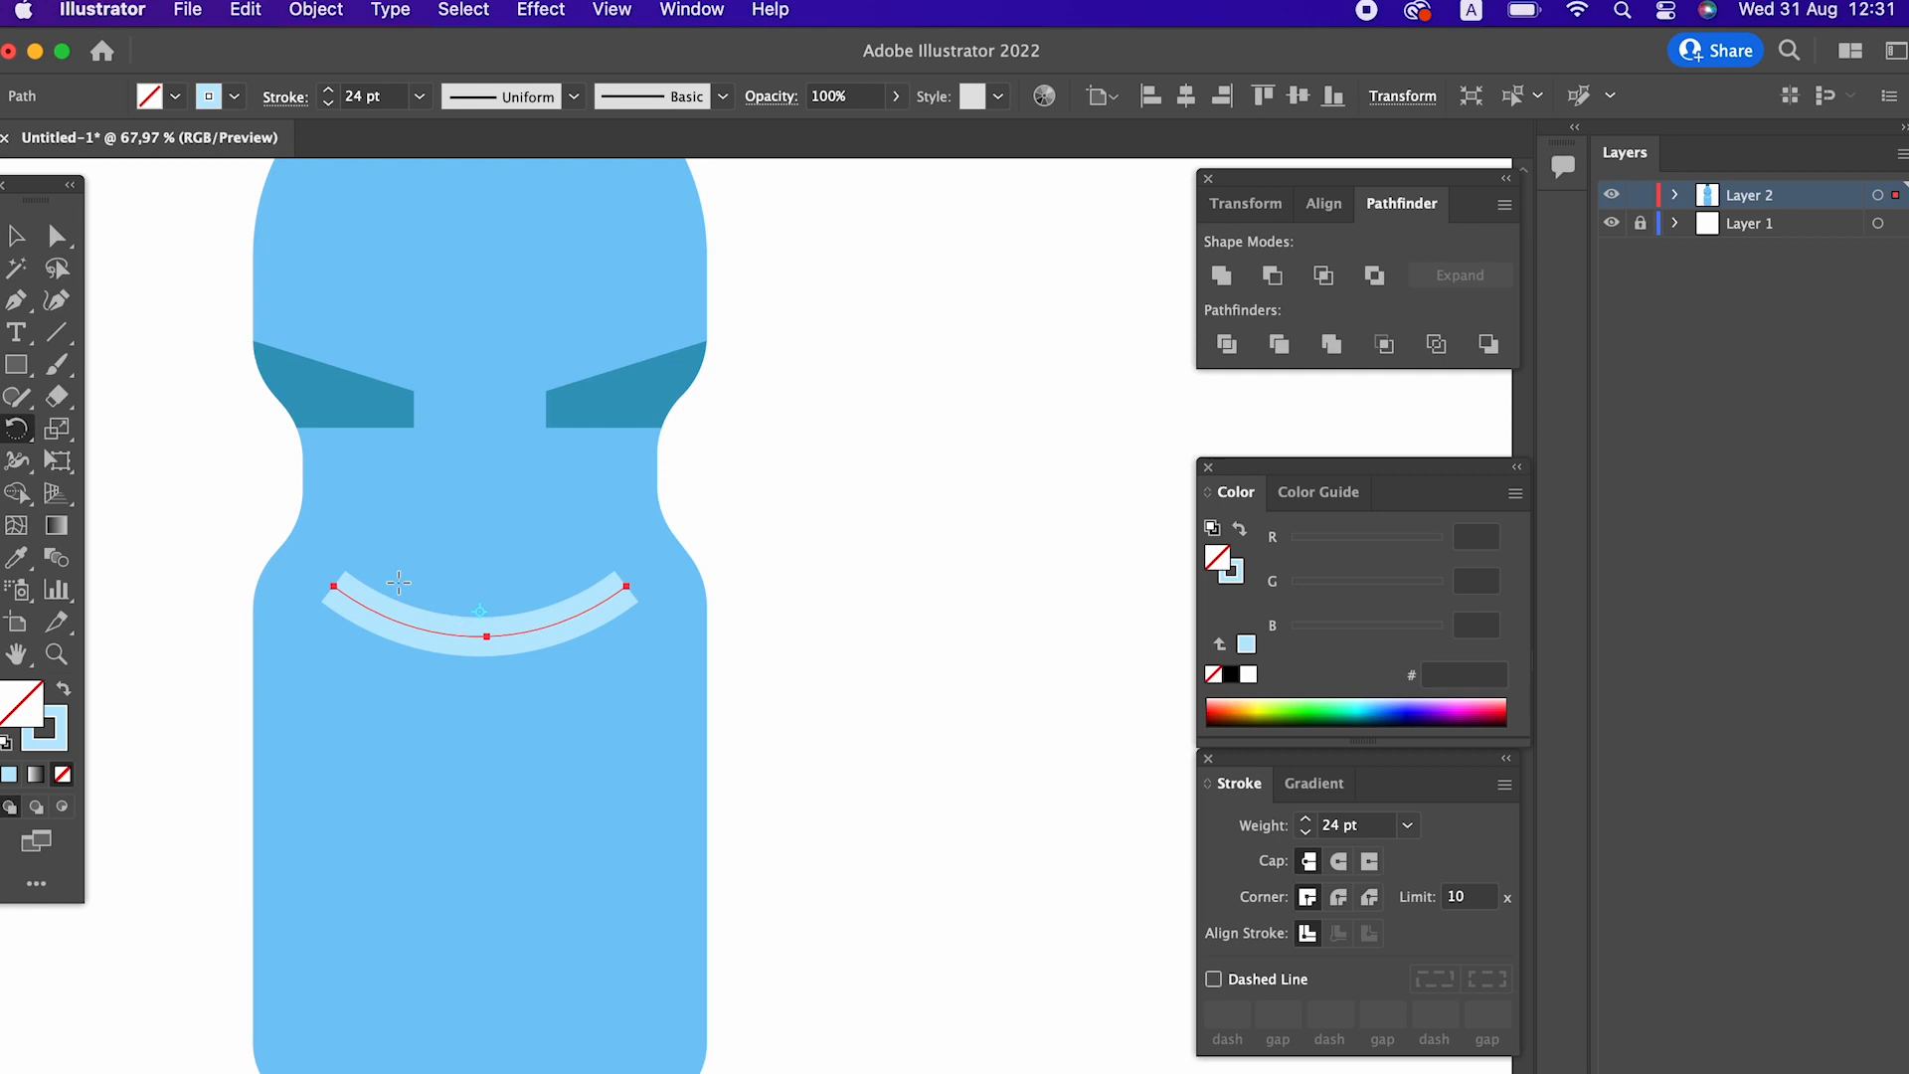
{"action": "key", "text": "shift+w"}
{"action": "mouse_move", "coordinate": [487, 642]}
{"action": "left_mouse_down"}
{"action": "mouse_move", "coordinate": [488, 694]}
{"action": "mouse_move", "coordinate": [497, 676]}
{"action": "left_mouse_up"}
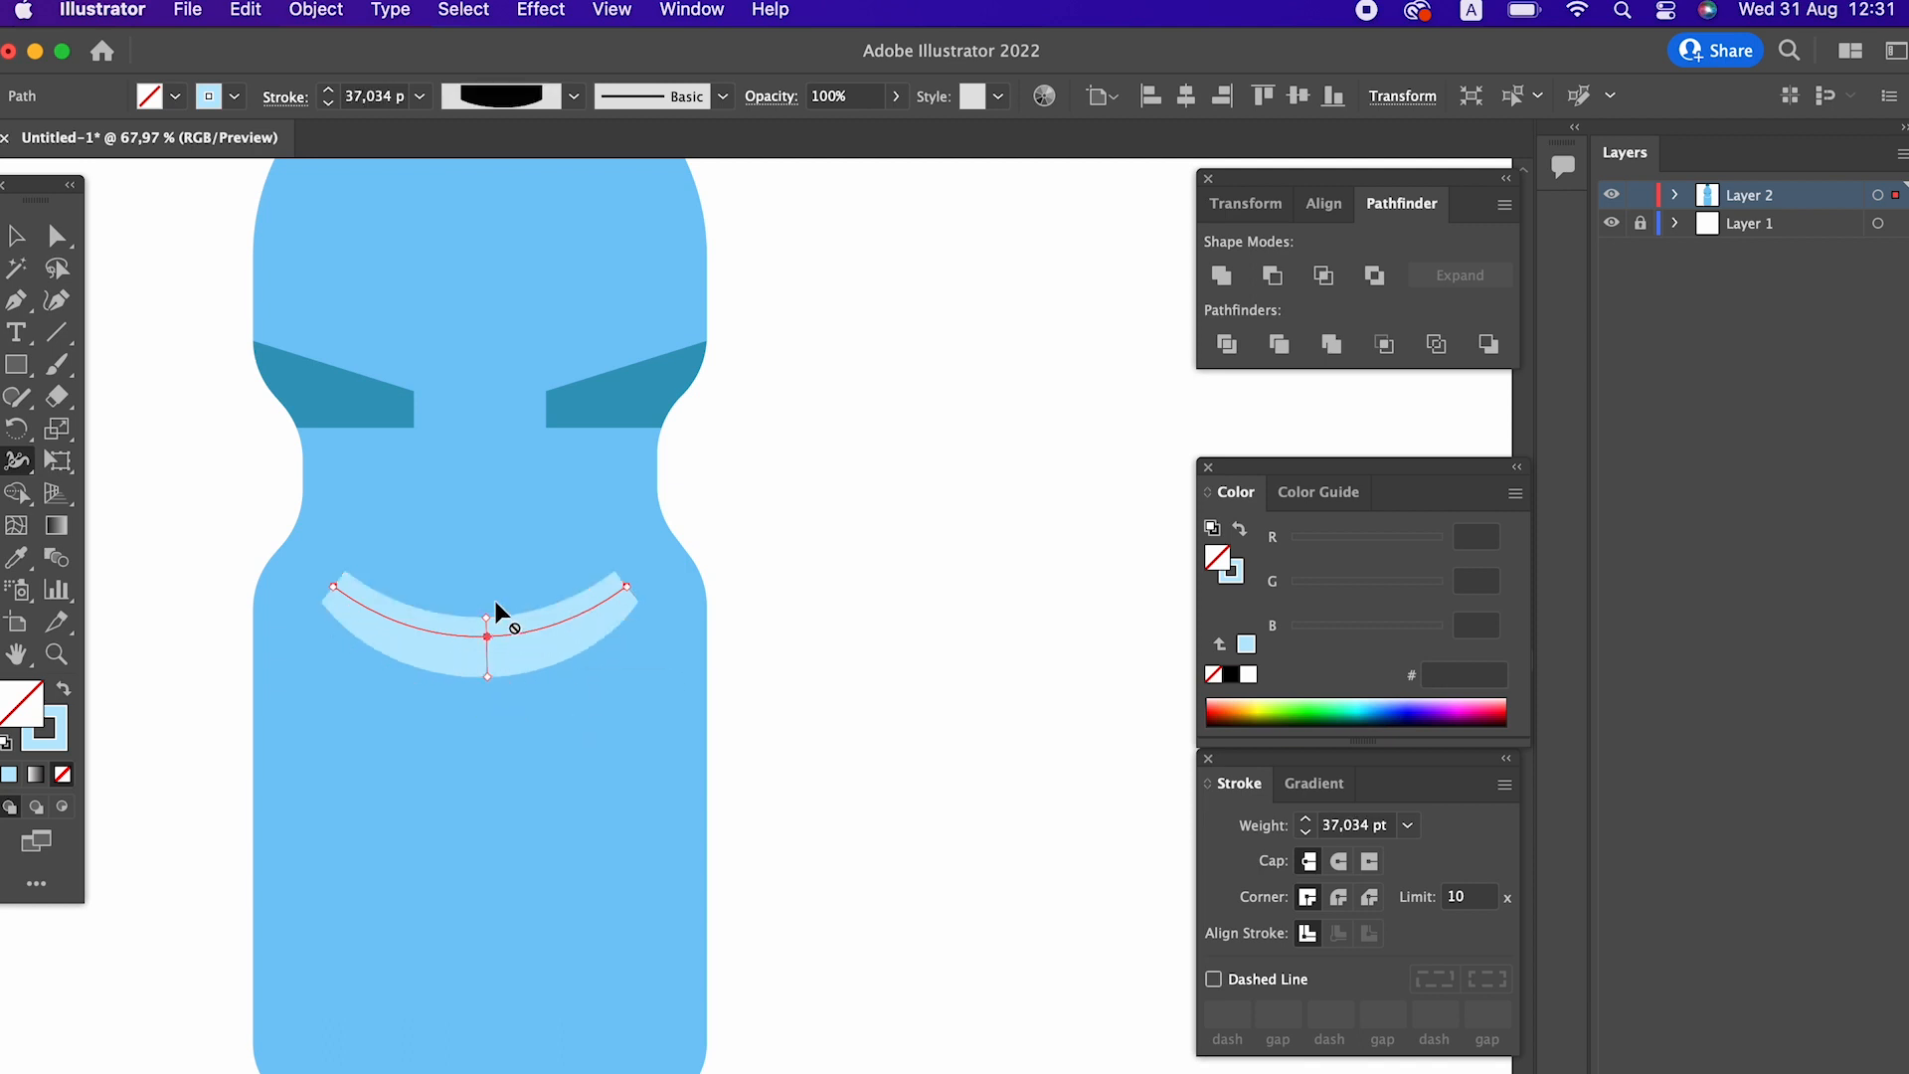
{"action": "left_click_drag", "start_coordinate": [640, 597], "coordinate": [634, 595]}
{"action": "left_click_drag", "start_coordinate": [321, 602], "coordinate": [320, 599]}
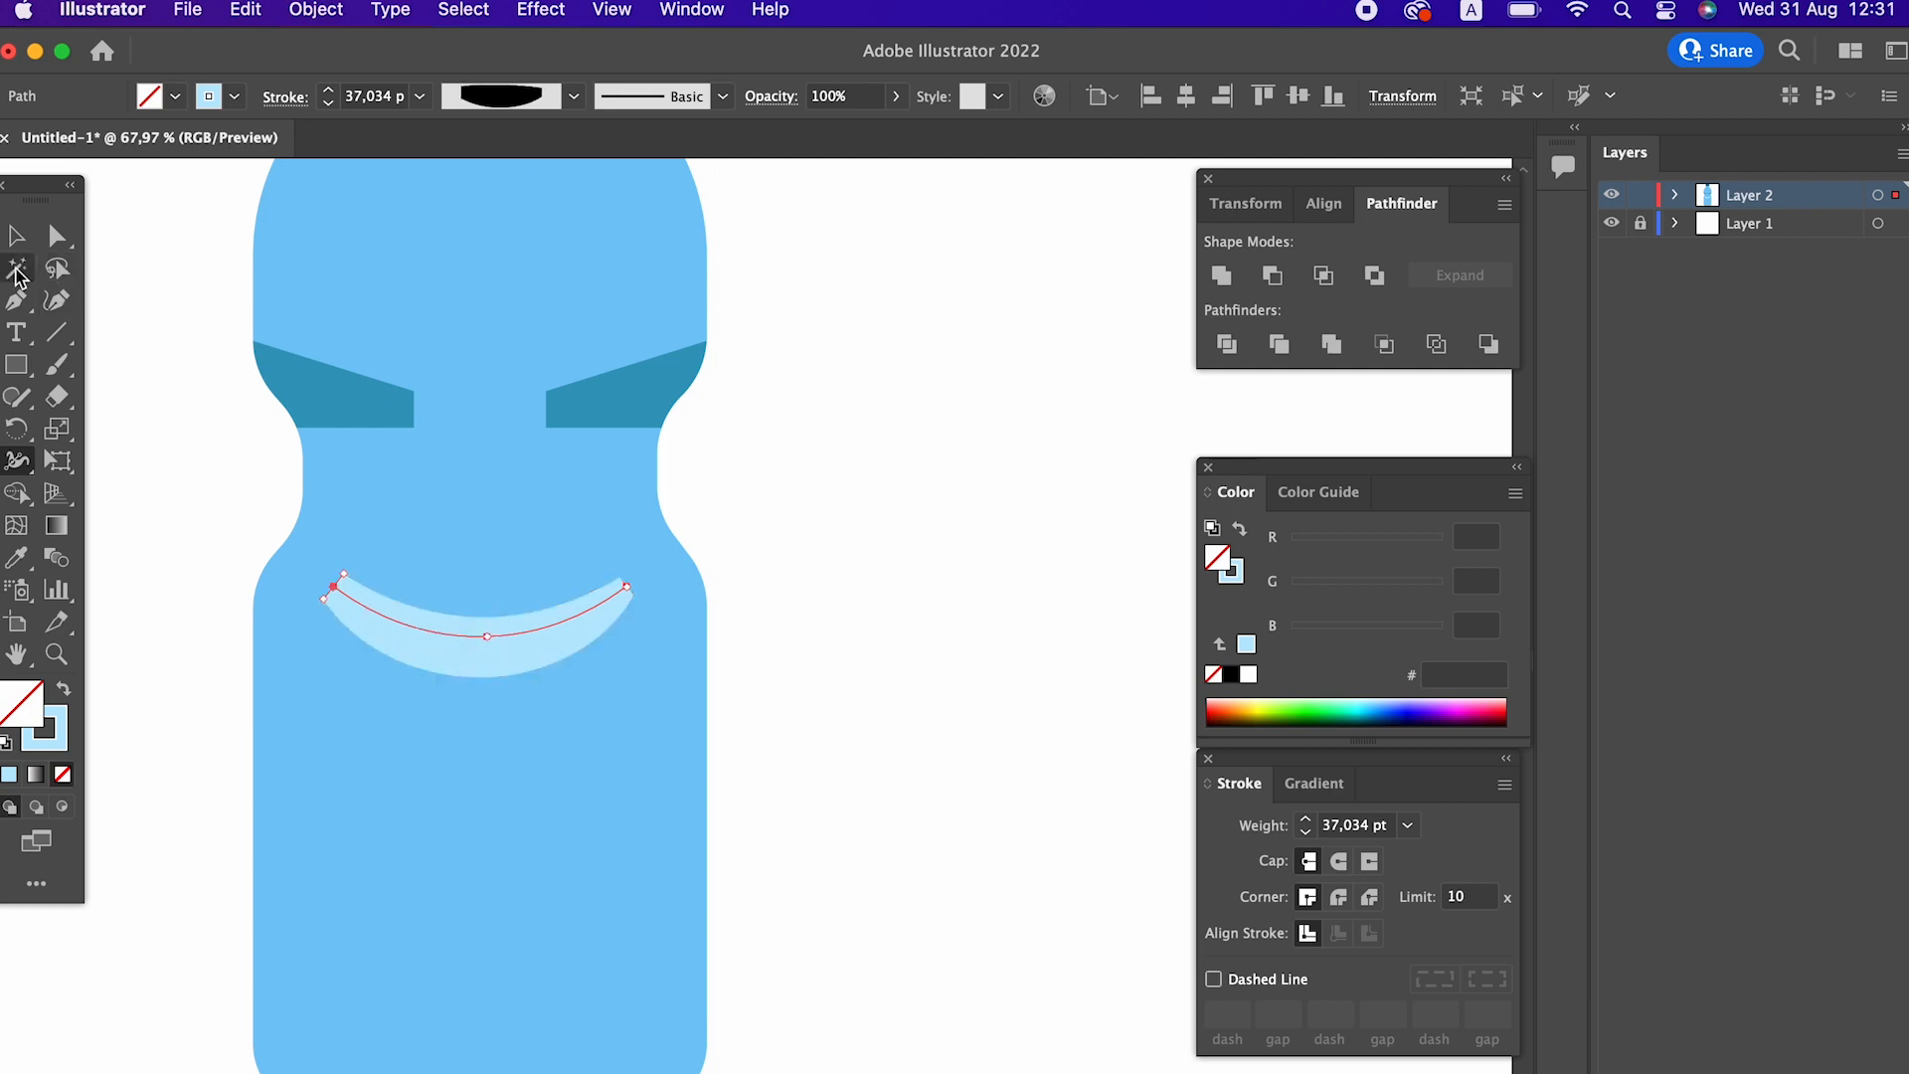
{"action": "left_click", "coordinate": [16, 249]}
{"action": "left_click", "coordinate": [739, 771]}
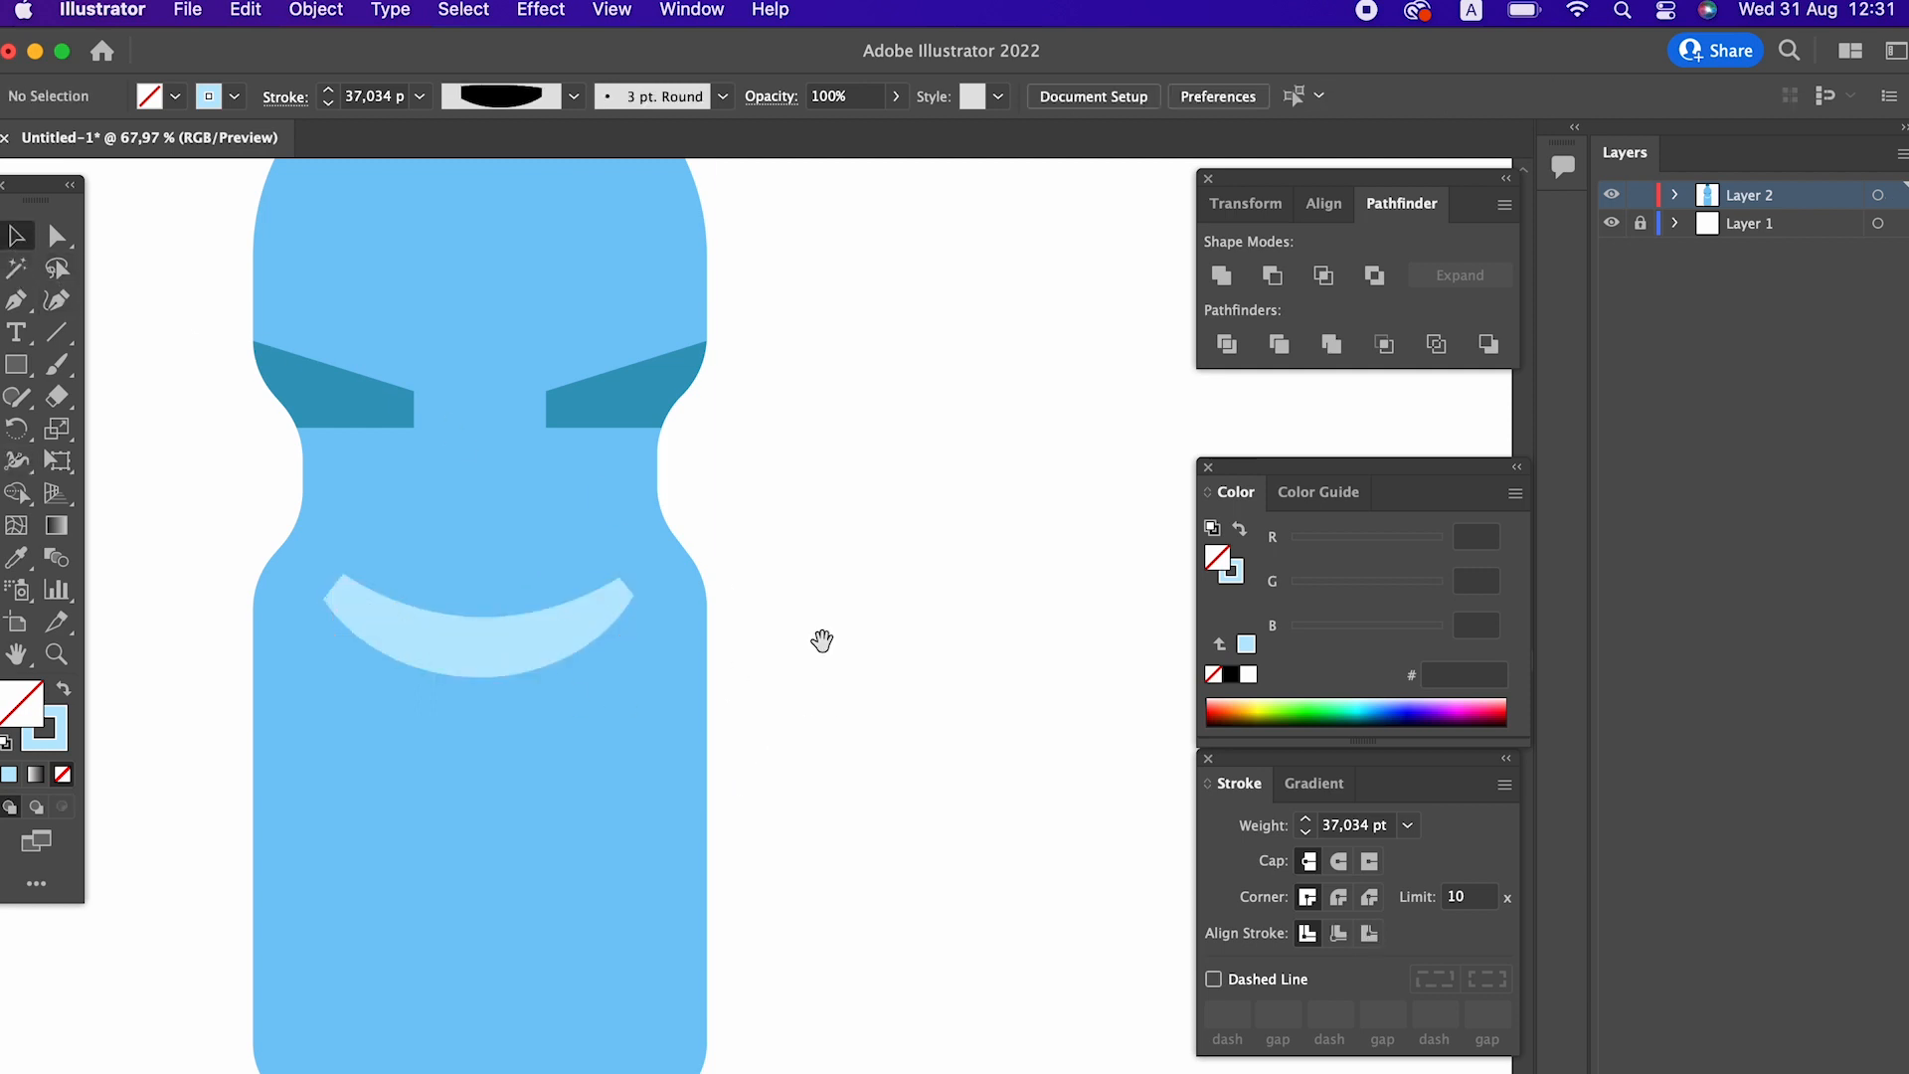
Flatten the highlight arc by raising its middle point with the Curvature tool.
{"action": "left_click_drag", "start_coordinate": [822, 640], "coordinate": [780, 853]}
{"action": "left_click", "coordinate": [445, 867]}
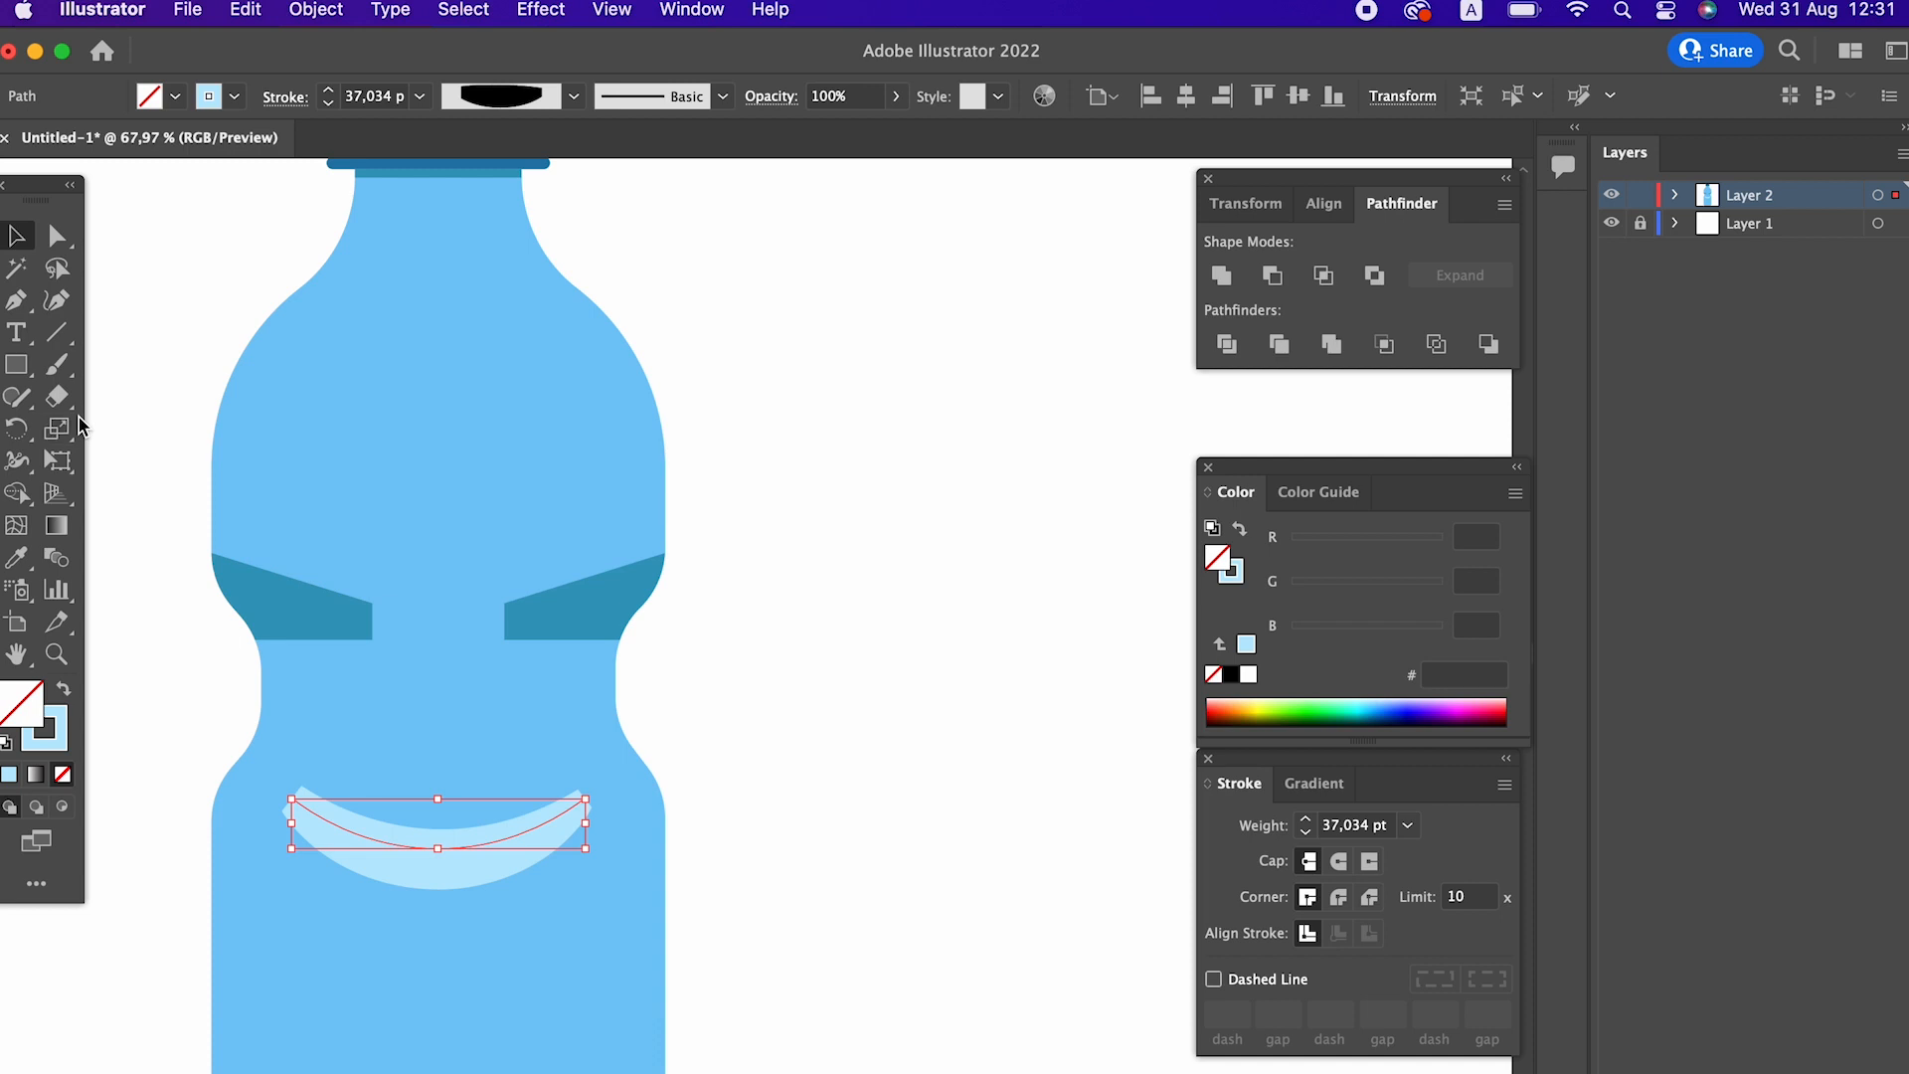
{"action": "left_click", "coordinate": [56, 299]}
{"action": "left_click_drag", "start_coordinate": [446, 850], "coordinate": [457, 821]}
{"action": "left_click", "coordinate": [17, 238]}
{"action": "left_click", "coordinate": [822, 849]}
Expand the appearance of the variable-width highlight arc into a filled shape.
{"action": "left_click_drag", "start_coordinate": [823, 848], "coordinate": [573, 786]}
{"action": "left_click_drag", "start_coordinate": [534, 653], "coordinate": [587, 708]}
{"action": "left_click", "coordinate": [20, 236]}
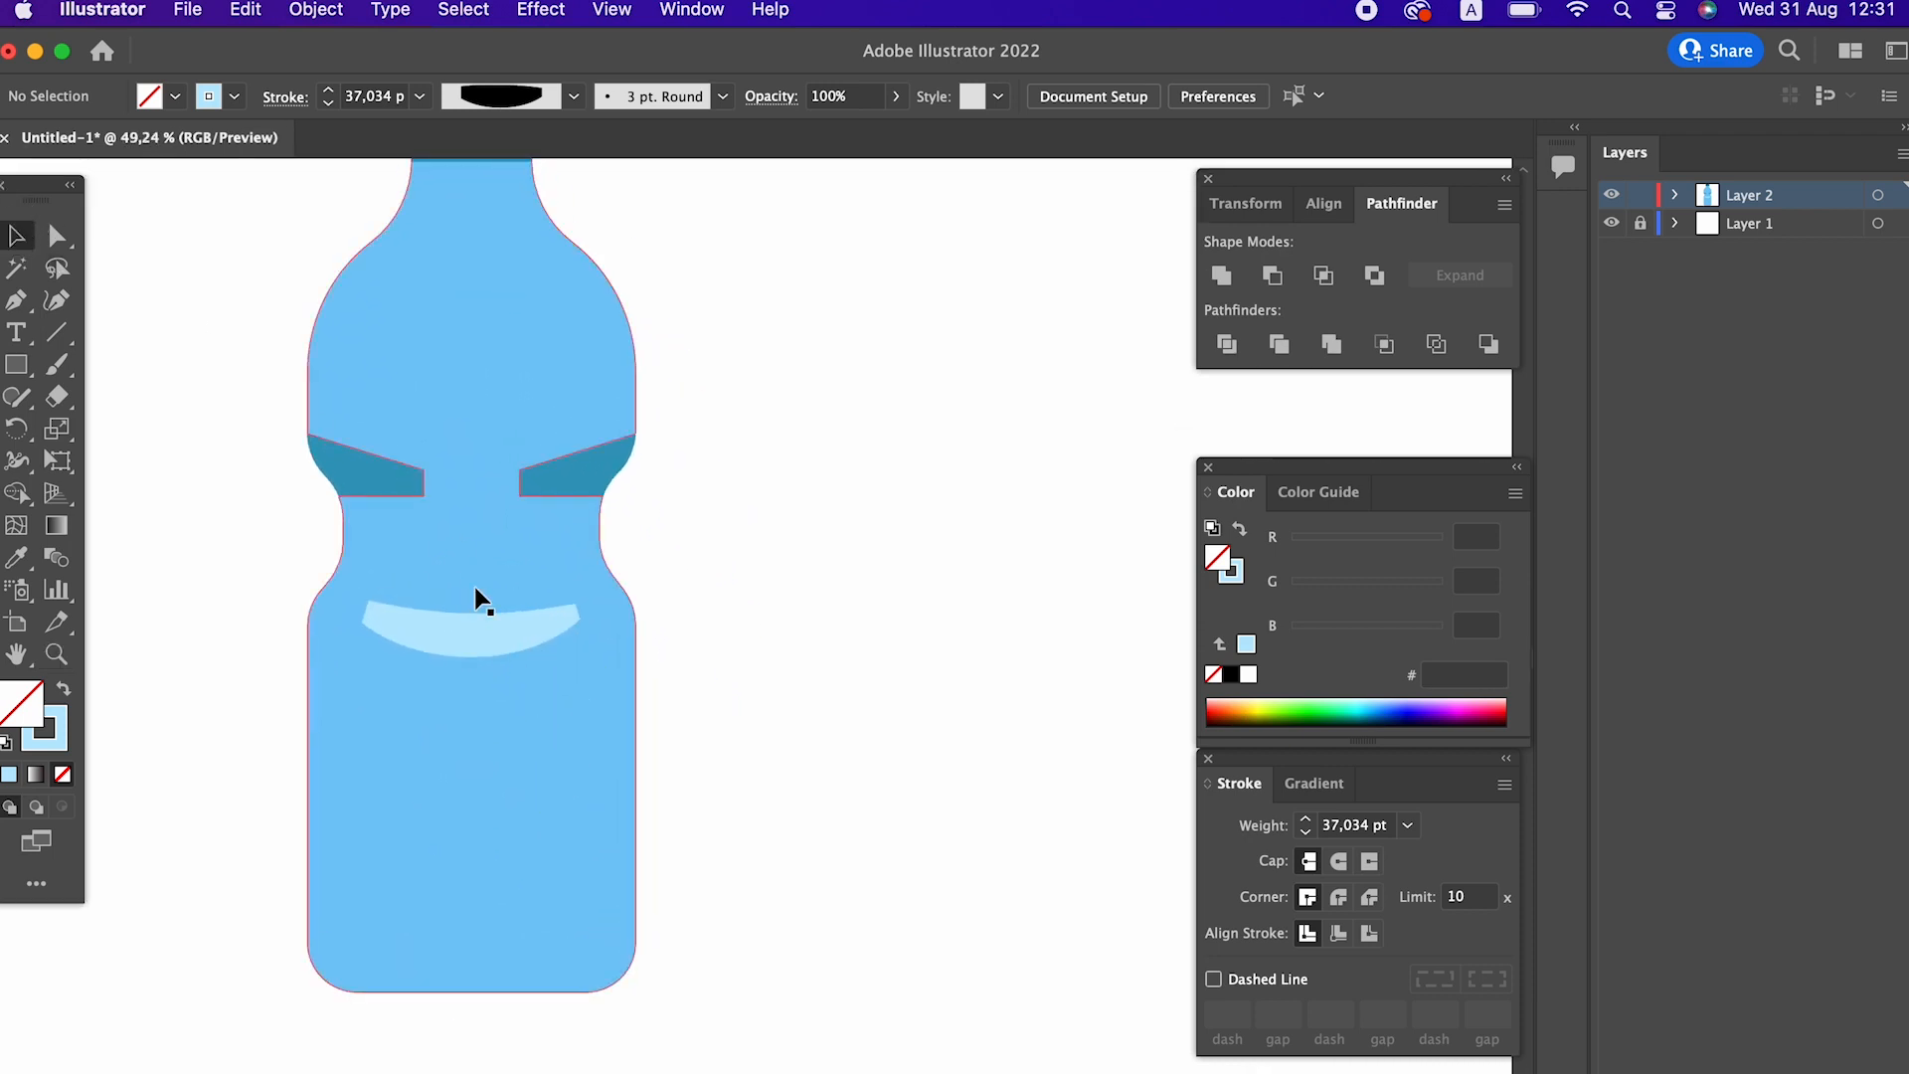
{"action": "left_click", "coordinate": [478, 606]}
{"action": "left_click", "coordinate": [316, 10]}
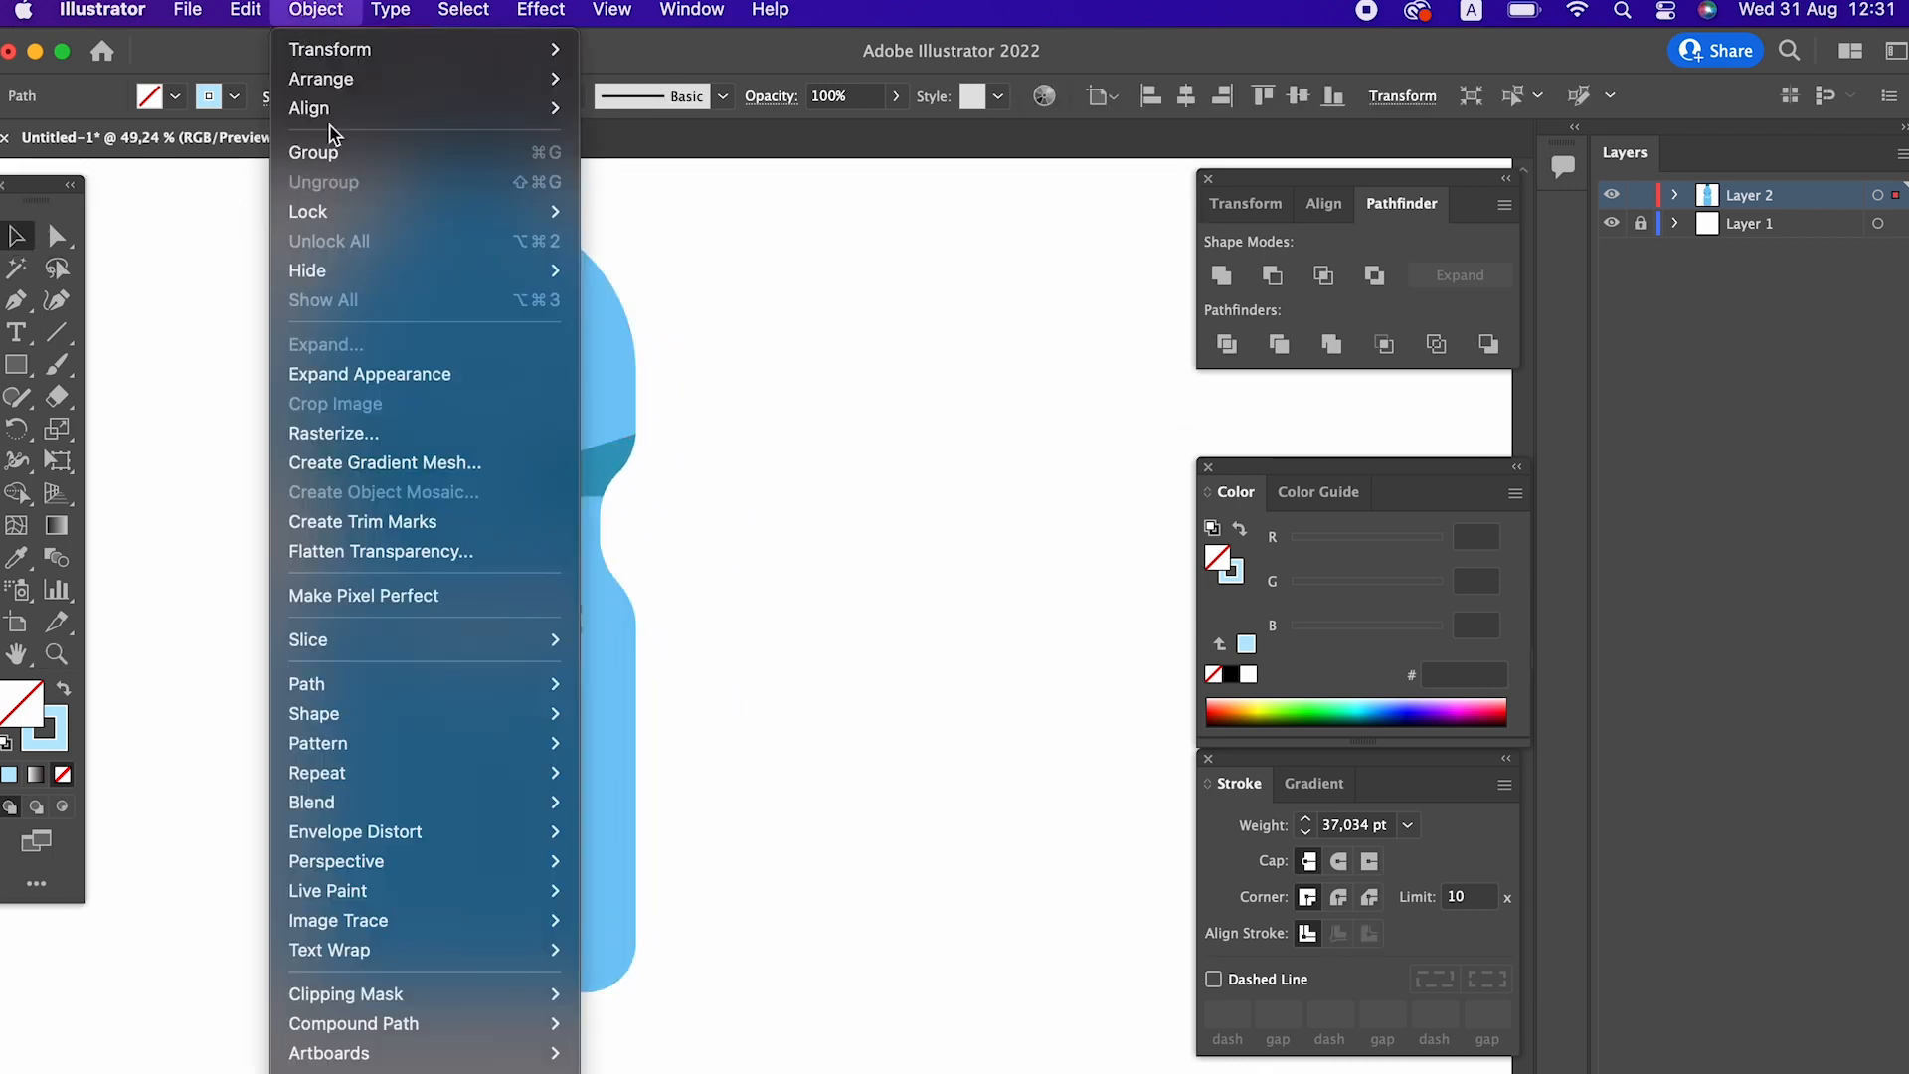
{"action": "left_click", "coordinate": [382, 374]}
{"action": "left_click", "coordinate": [316, 10]}
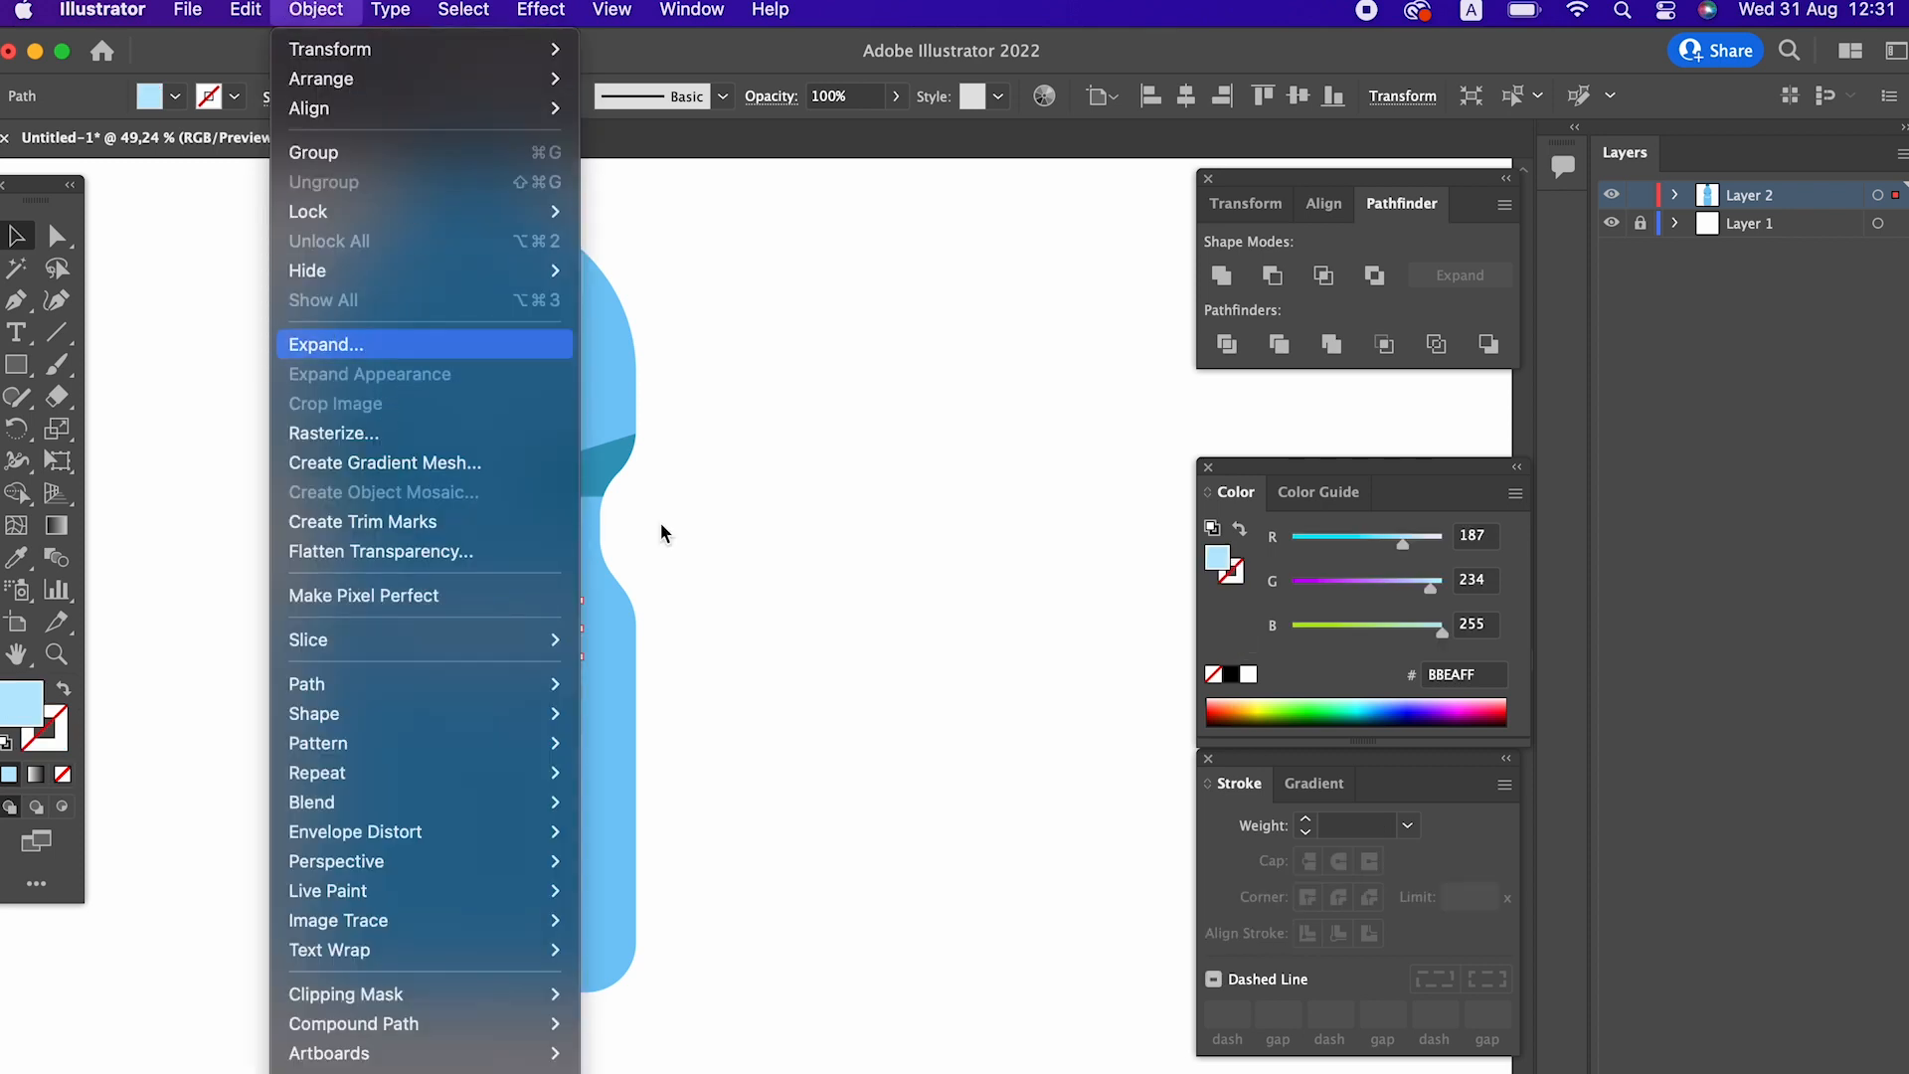
{"action": "left_click", "coordinate": [791, 596]}
{"action": "left_click", "coordinate": [796, 601]}
Duplicate the highlight shape in front, move the copy up to the bottle's shoulder and scale it down slightly.
{"action": "left_click_drag", "start_coordinate": [796, 601], "coordinate": [736, 720]}
{"action": "key", "text": "z"}
{"action": "left_click_drag", "start_coordinate": [756, 656], "coordinate": [672, 627]}
{"action": "left_click_drag", "start_coordinate": [586, 478], "coordinate": [550, 451]}
{"action": "left_click_drag", "start_coordinate": [449, 293], "coordinate": [537, 373]}
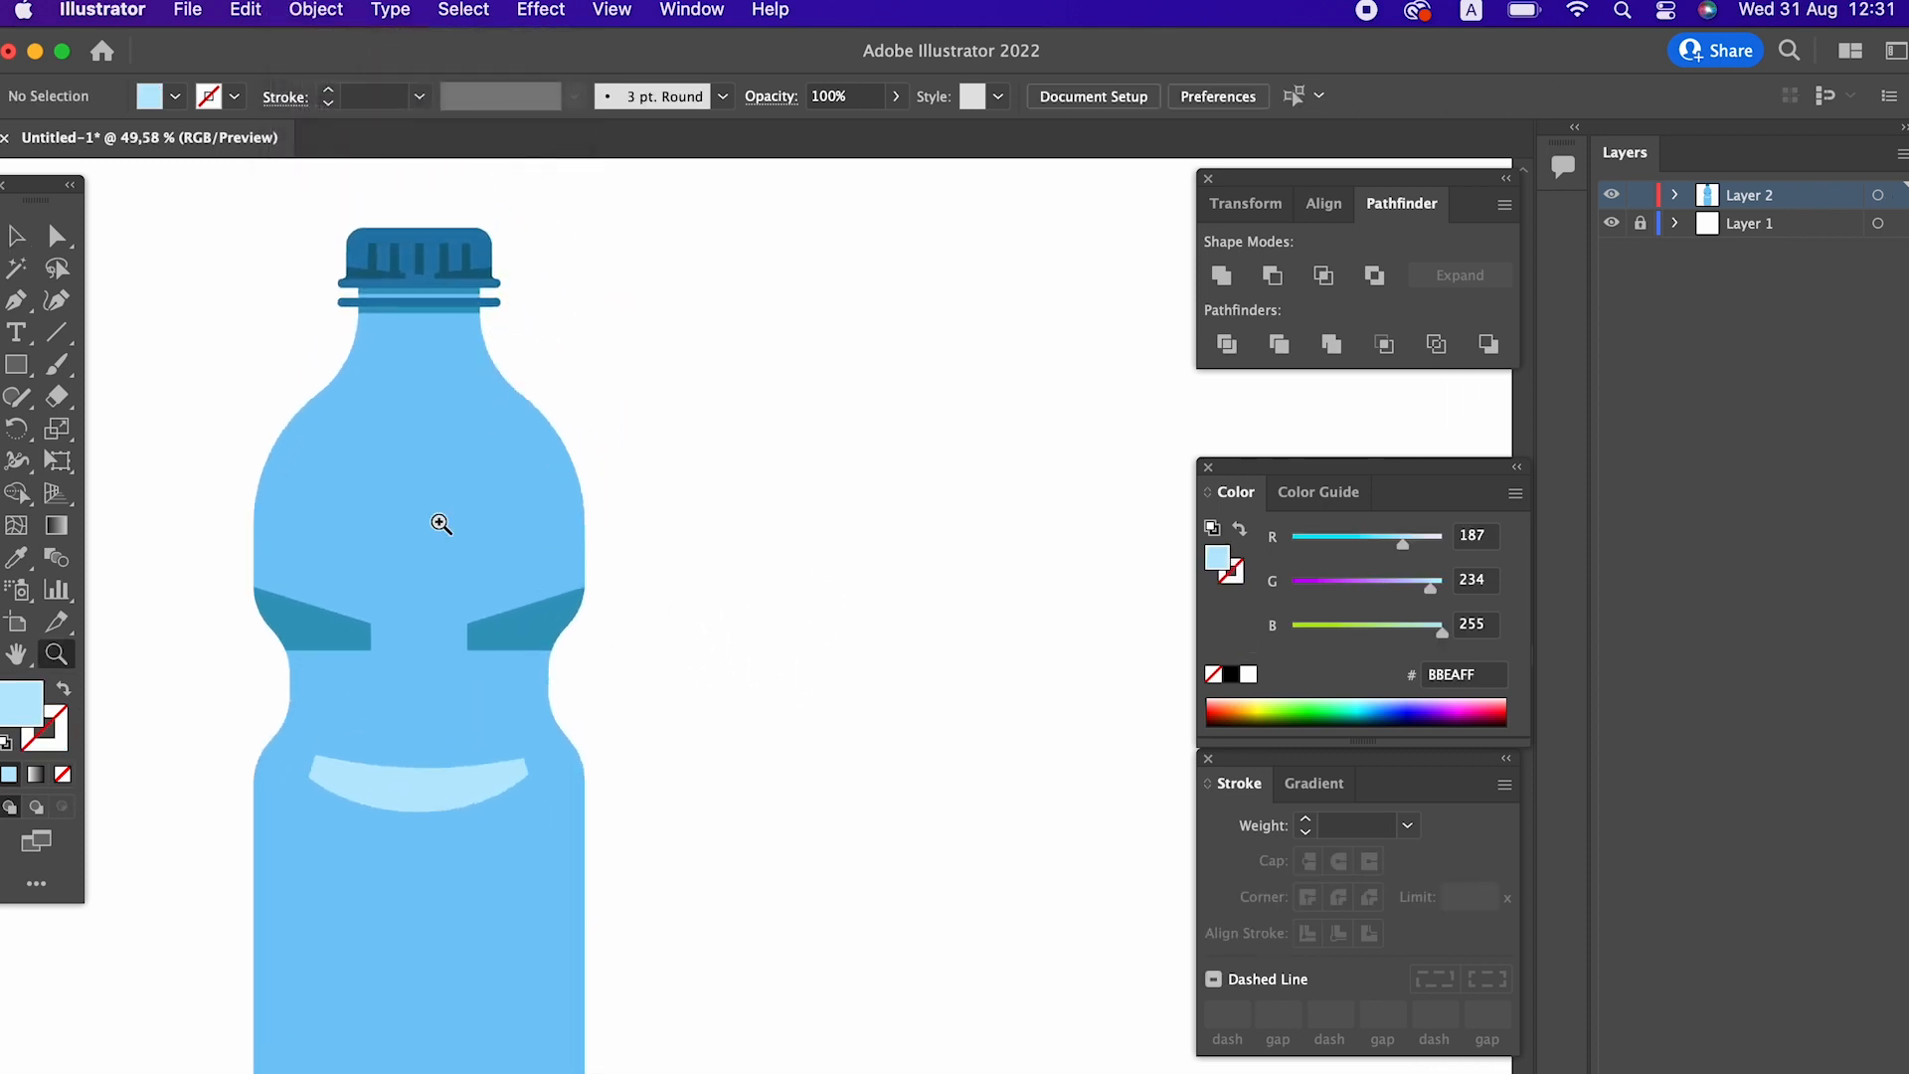
{"action": "left_click", "coordinate": [18, 239]}
{"action": "left_click", "coordinate": [403, 773]}
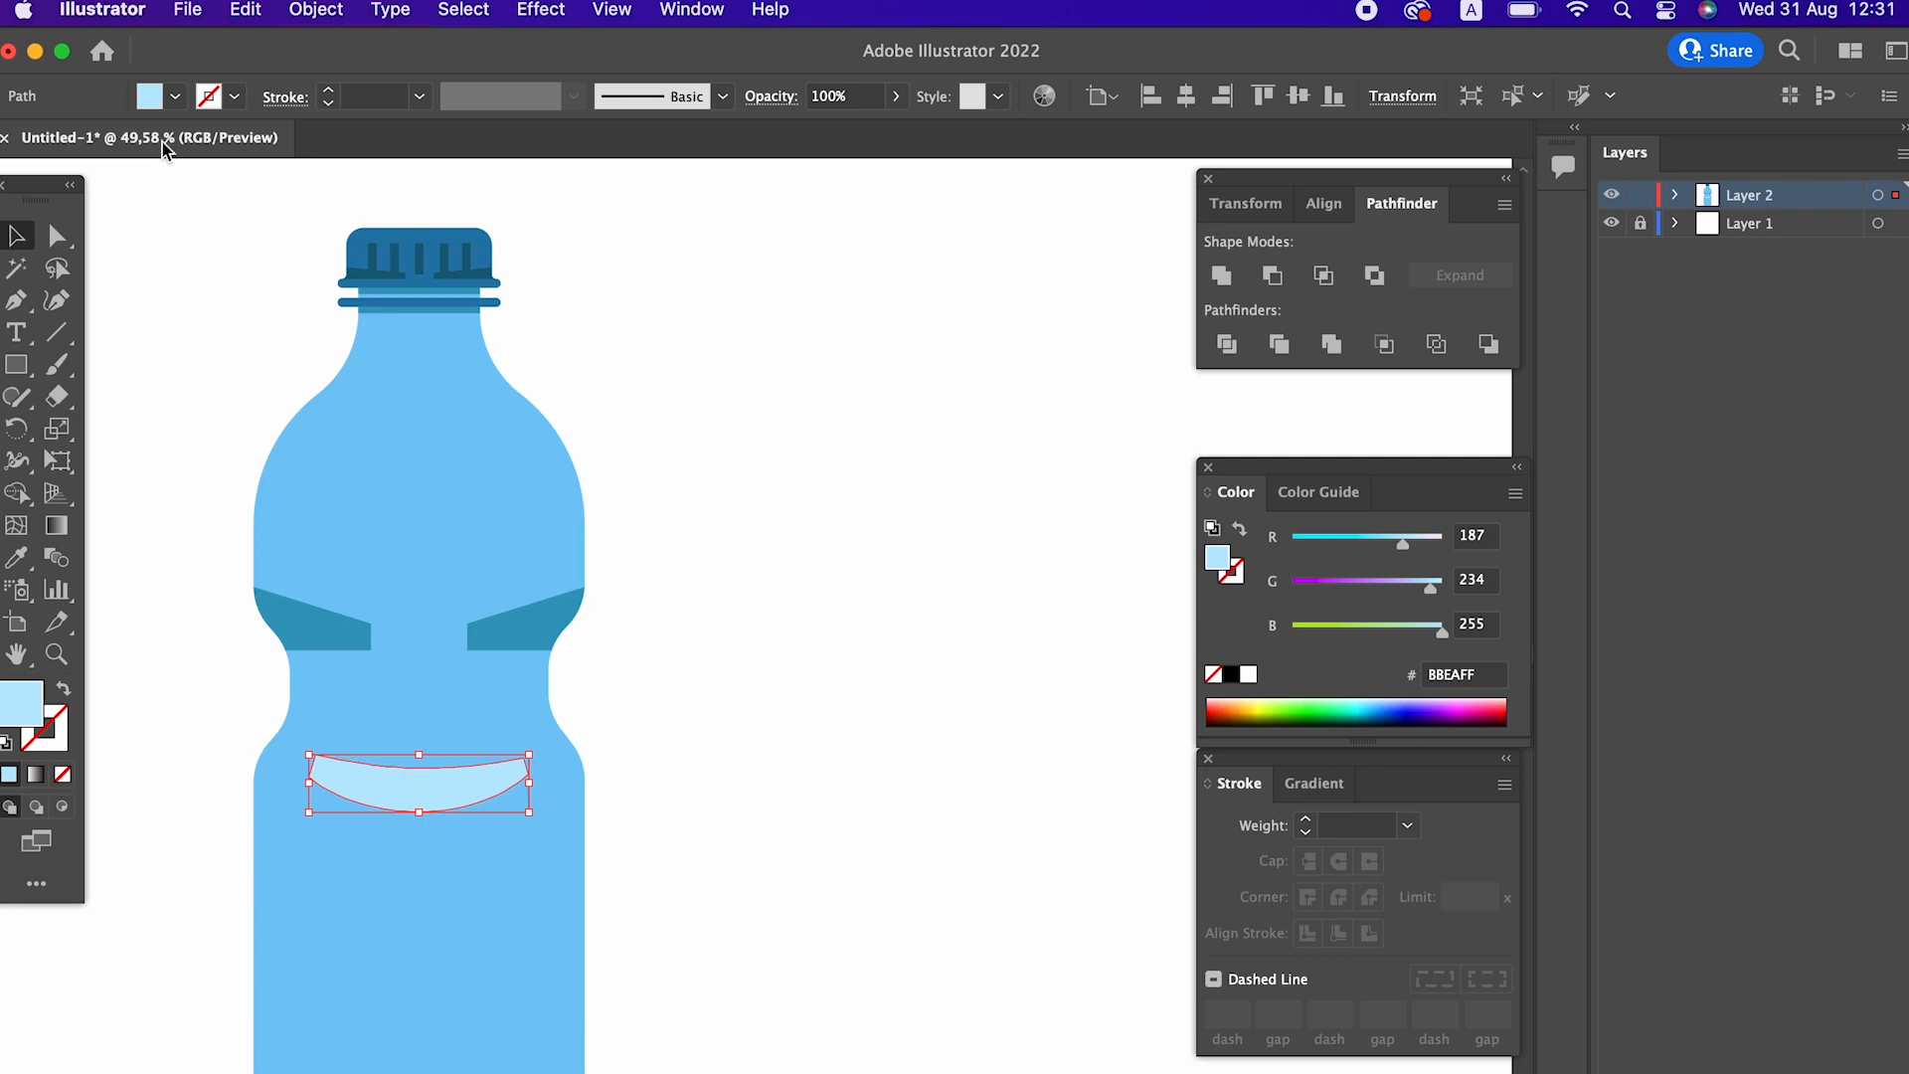
{"action": "left_click", "coordinate": [234, 9]}
{"action": "left_click", "coordinate": [250, 152]}
{"action": "left_click", "coordinate": [245, 10]}
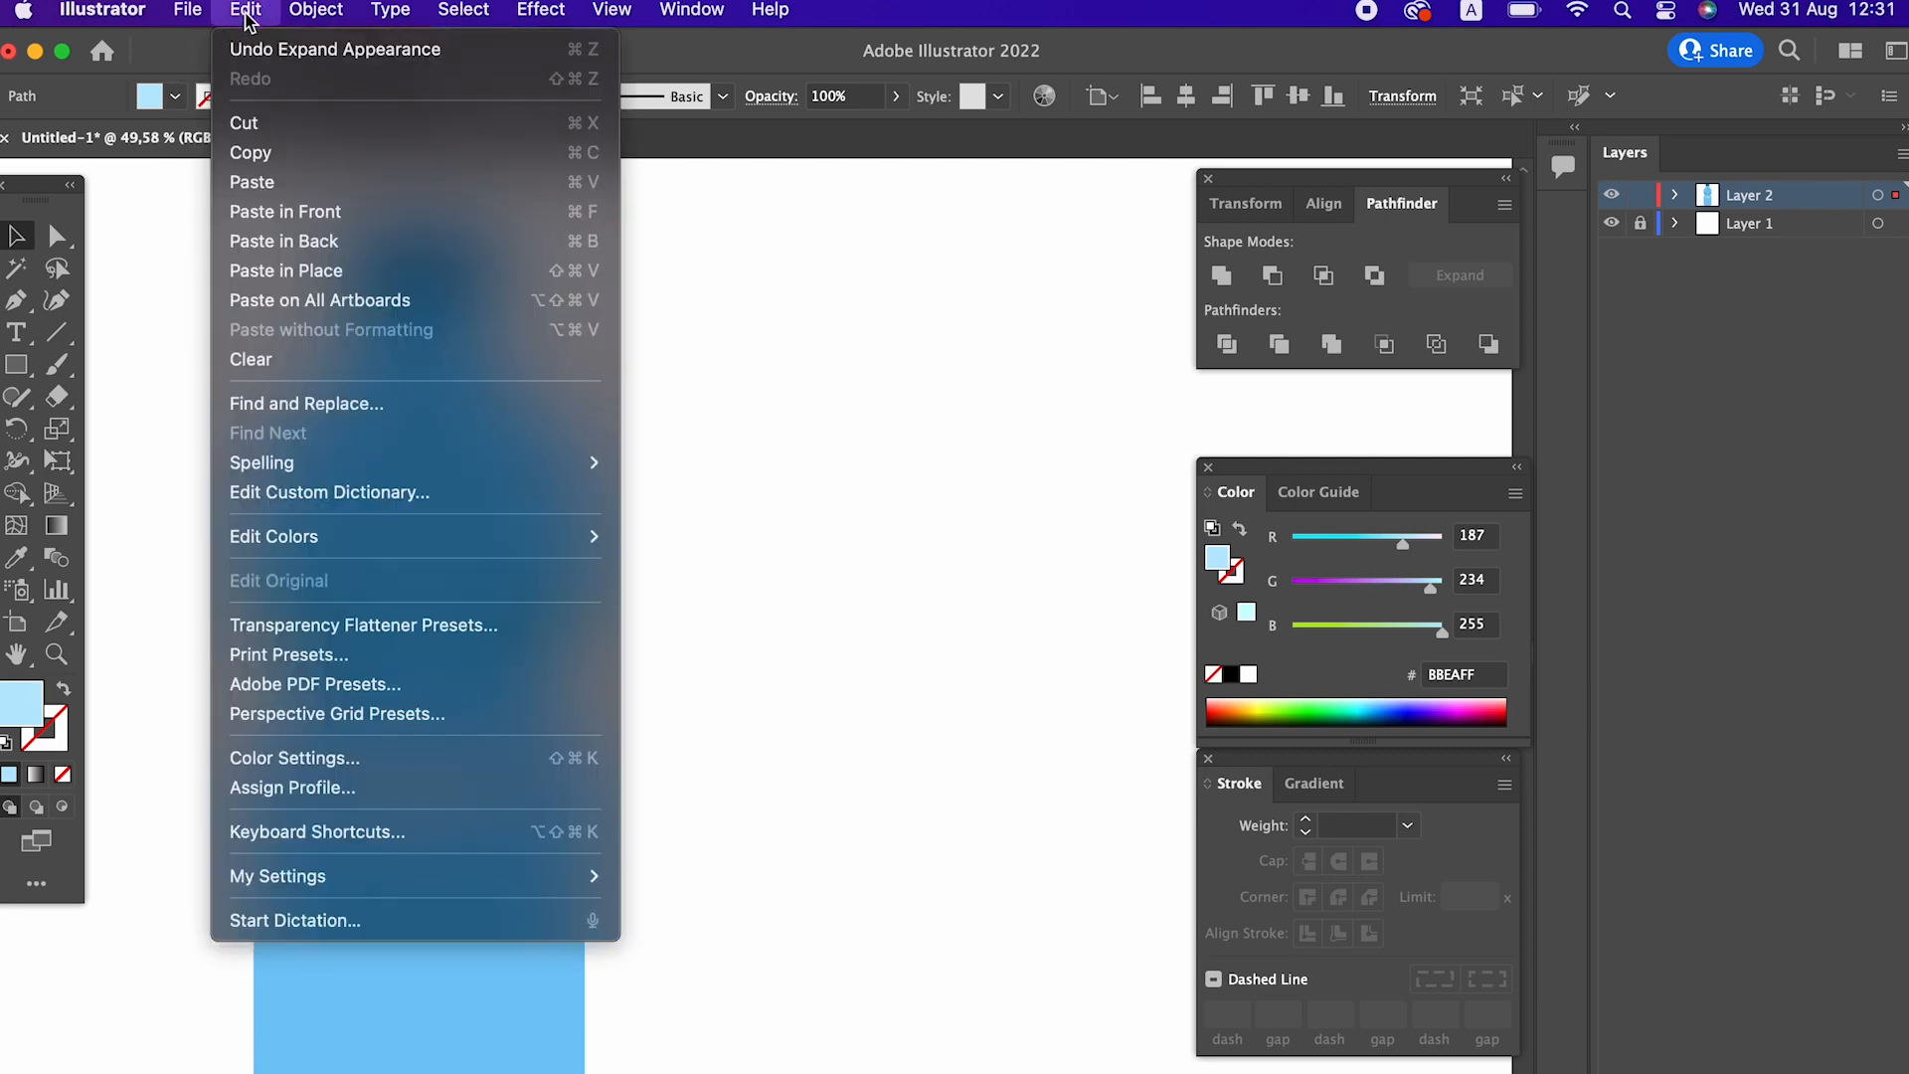
{"action": "left_click", "coordinate": [382, 212]}
{"action": "left_click_drag", "start_coordinate": [478, 804], "coordinate": [418, 450]}
Round the end corners of the upper highlight shape on the bottle's shoulder.
{"action": "key", "text": "z"}
{"action": "left_click_drag", "start_coordinate": [629, 500], "coordinate": [710, 498]}
{"action": "left_click", "coordinate": [60, 240]}
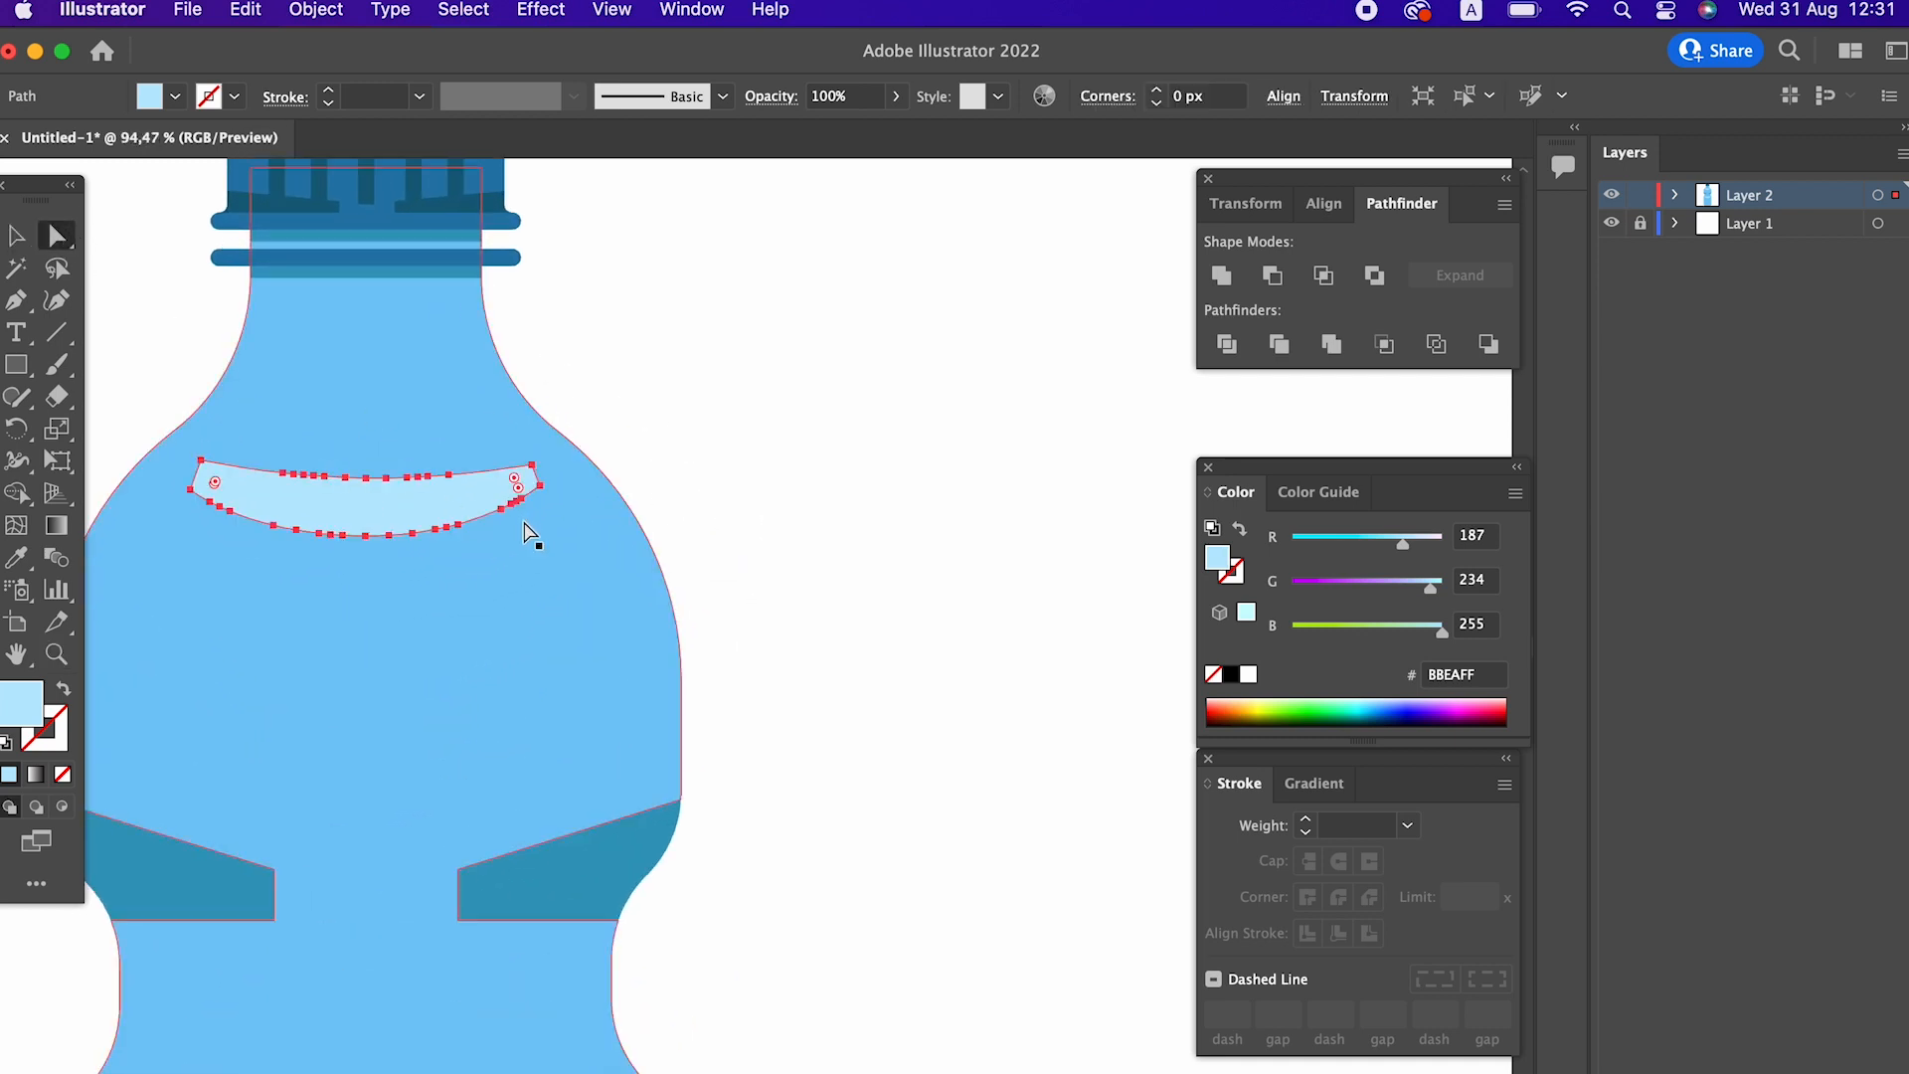
{"action": "left_click_drag", "start_coordinate": [522, 485], "coordinate": [362, 550]}
{"action": "key", "text": "z"}
{"action": "left_click_drag", "start_coordinate": [459, 449], "coordinate": [24, 519]}
{"action": "left_click", "coordinate": [18, 239]}
{"action": "left_click", "coordinate": [633, 734]}
{"action": "left_click_drag", "start_coordinate": [634, 738], "coordinate": [623, 635]}
Draw an ellipse over the middle of the bottle's bottom edge and fill it with the shadow colour 369CBF.
{"action": "key", "text": "z"}
{"action": "left_click_drag", "start_coordinate": [567, 734], "coordinate": [516, 818]}
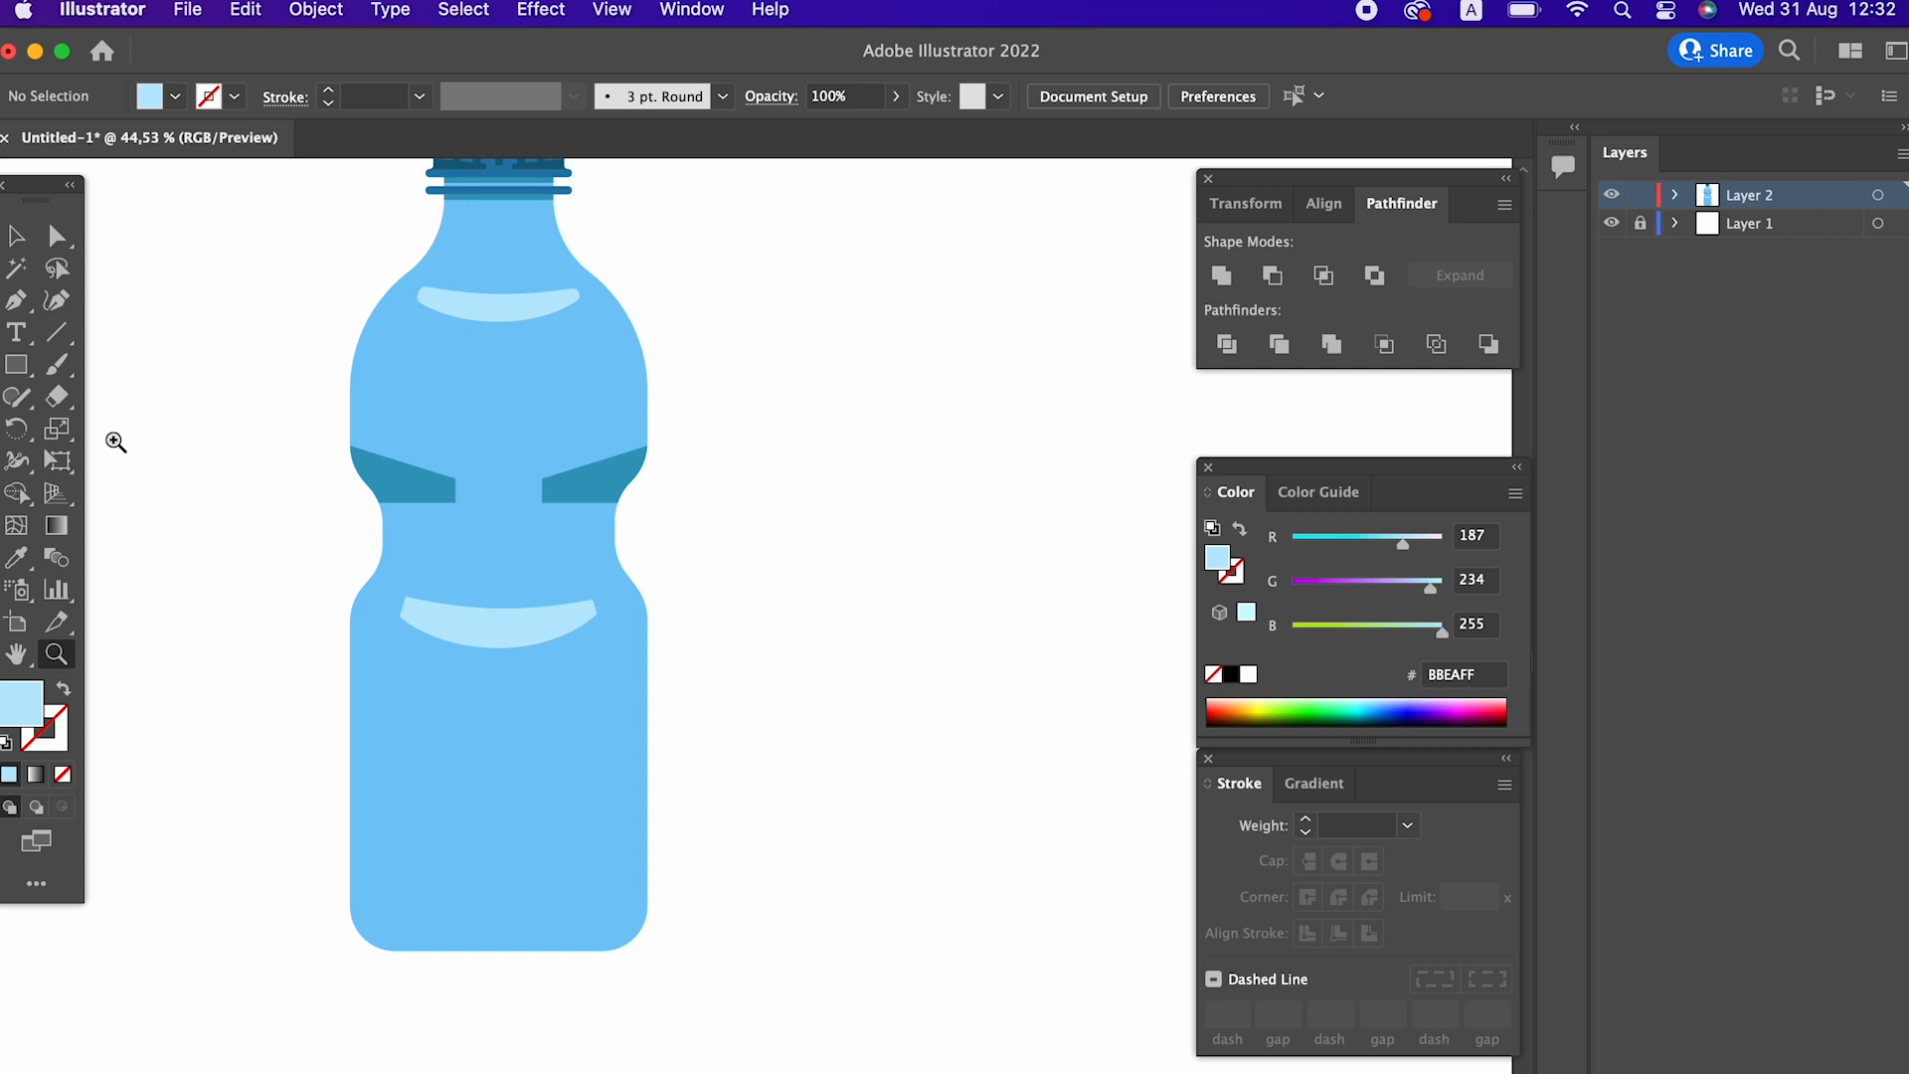
{"action": "left_click", "coordinate": [71, 248]}
{"action": "left_click", "coordinate": [512, 939]}
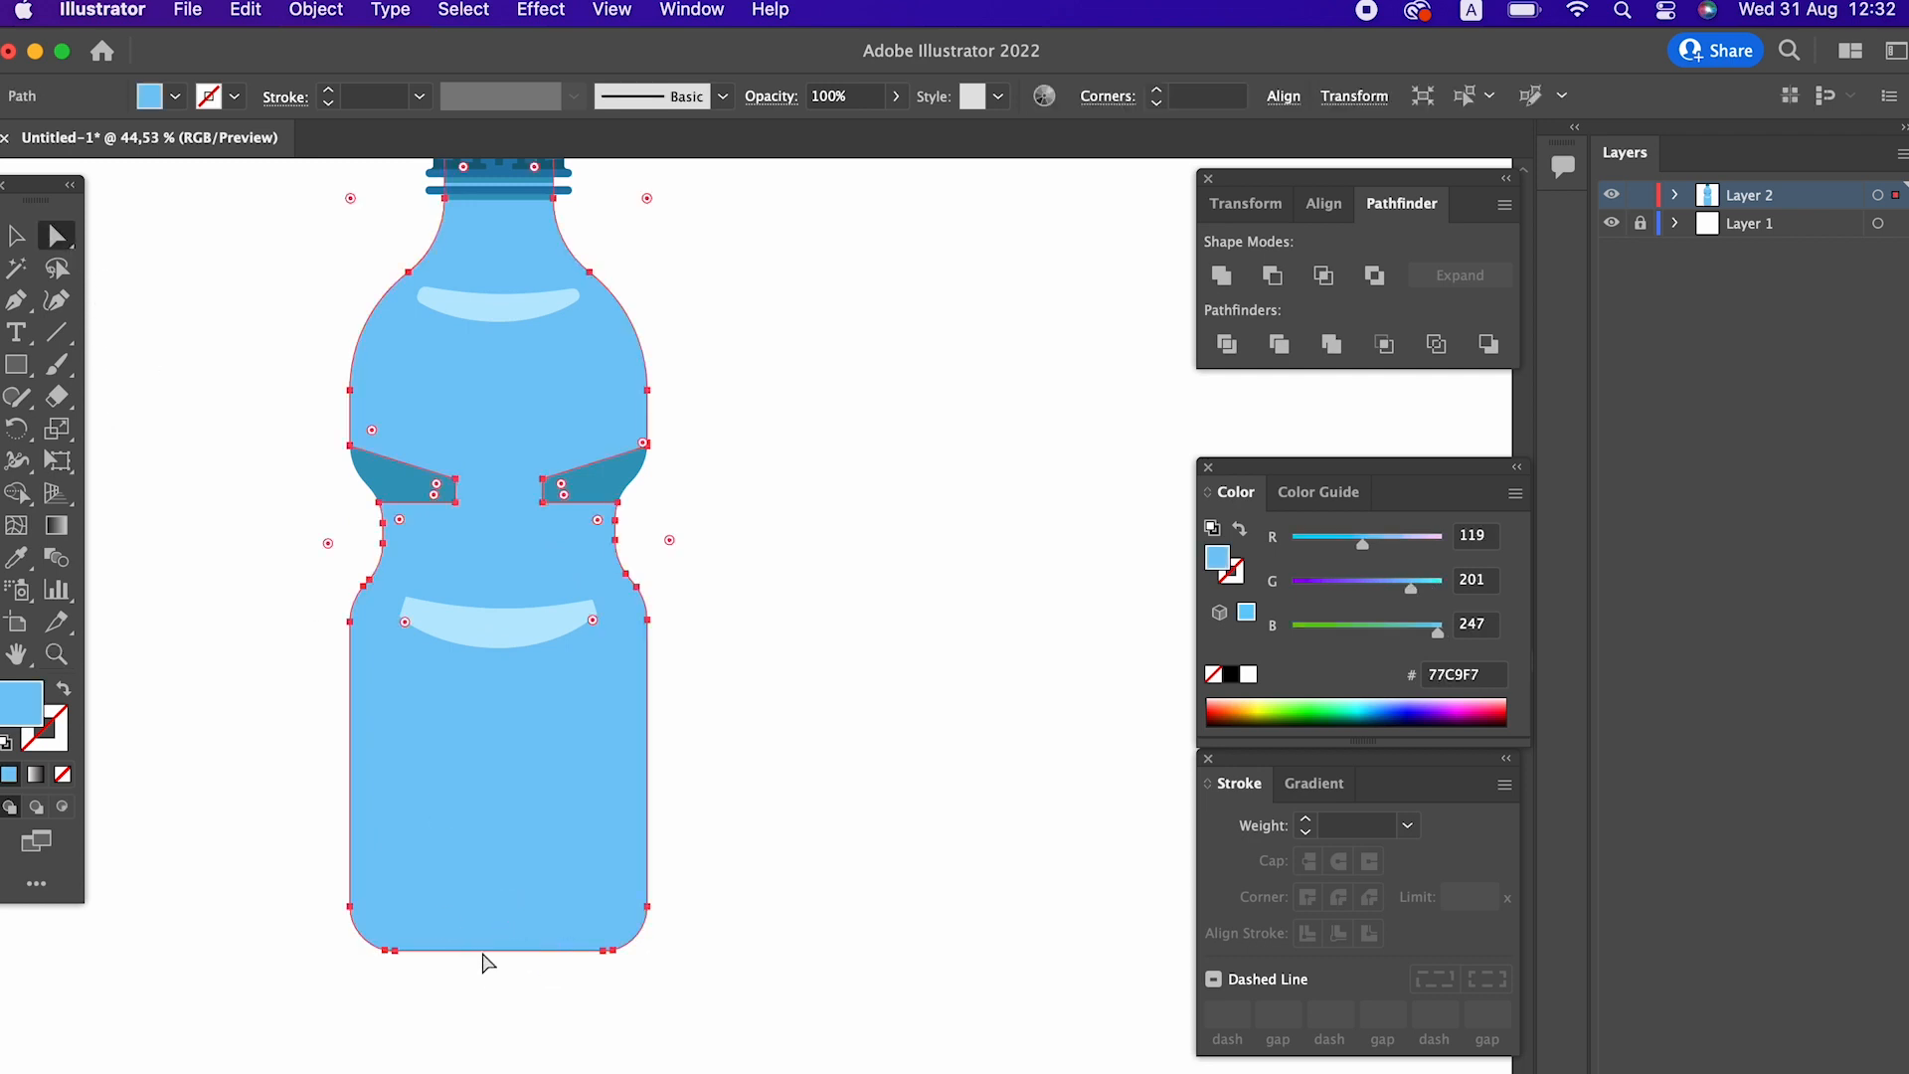
{"action": "left_click_drag", "start_coordinate": [16, 365], "coordinate": [130, 429]}
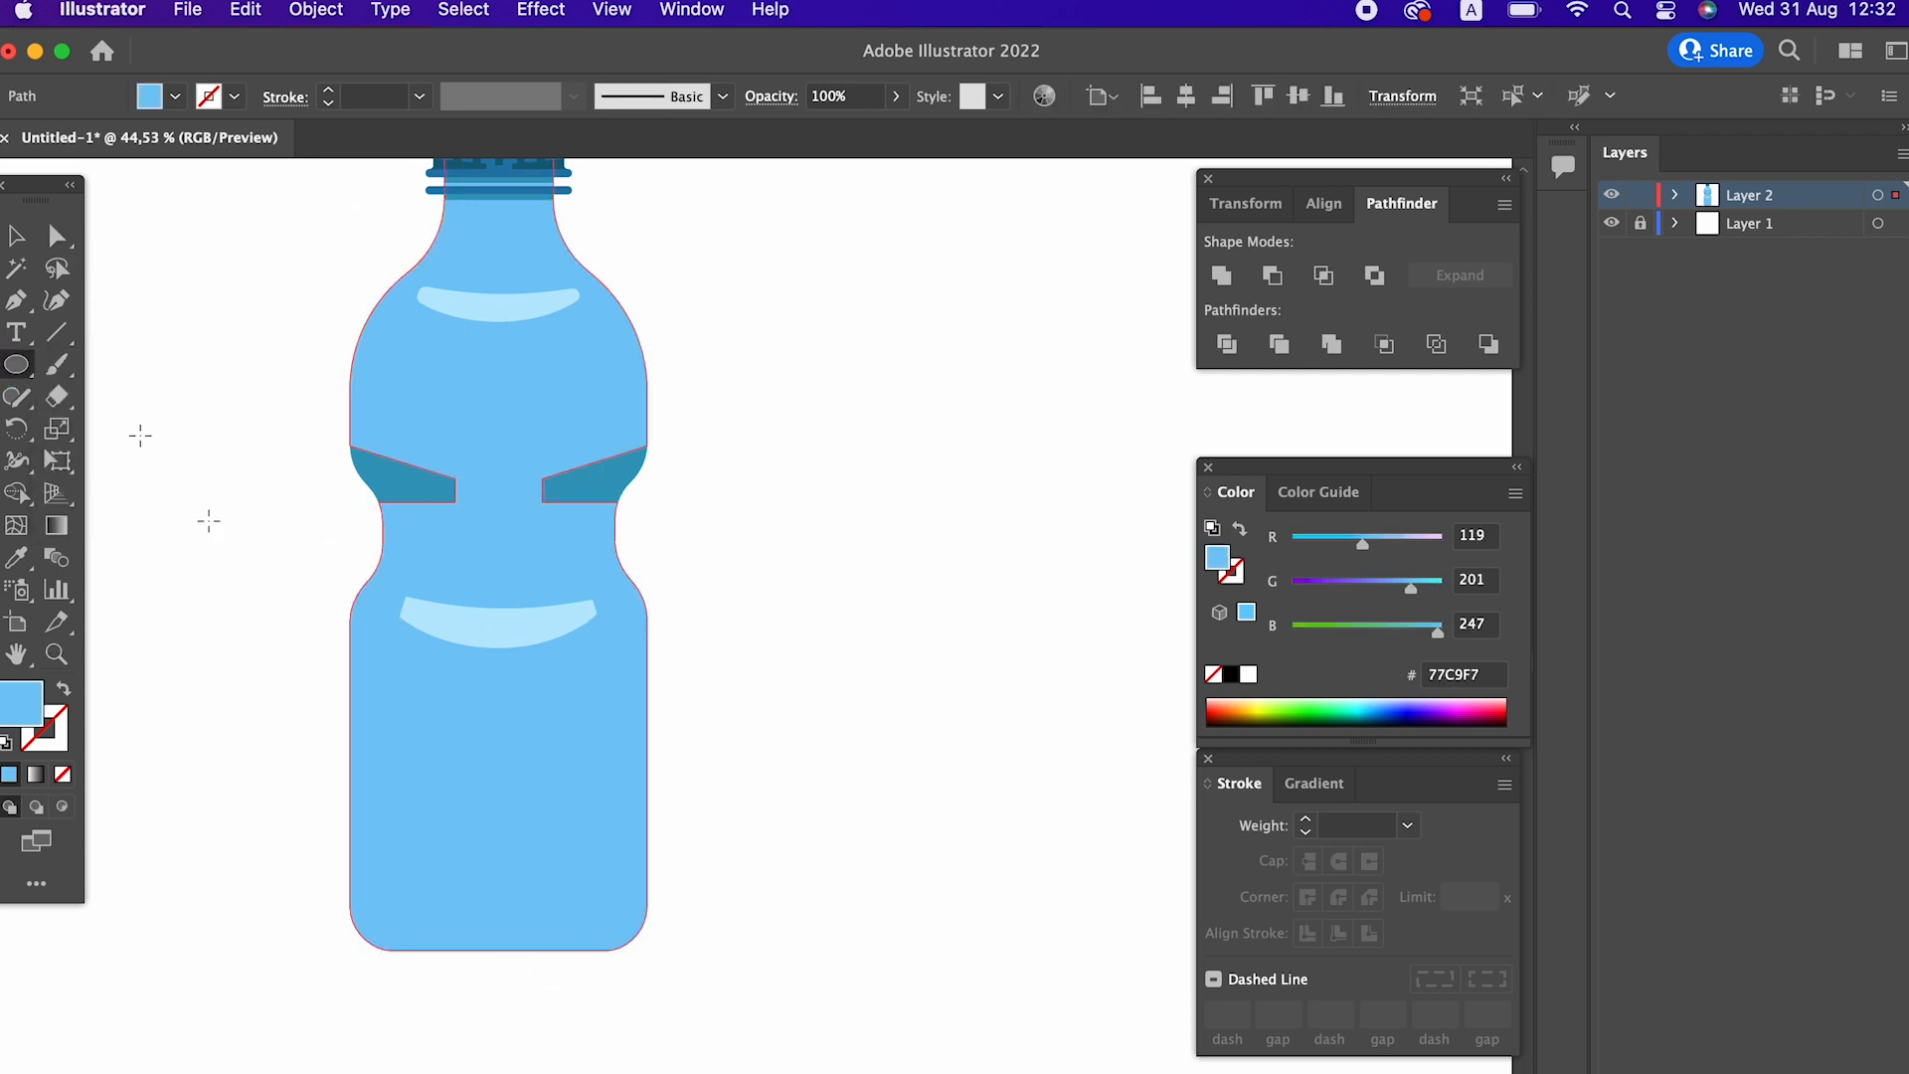
{"action": "left_click_drag", "start_coordinate": [404, 899], "coordinate": [595, 1033]}
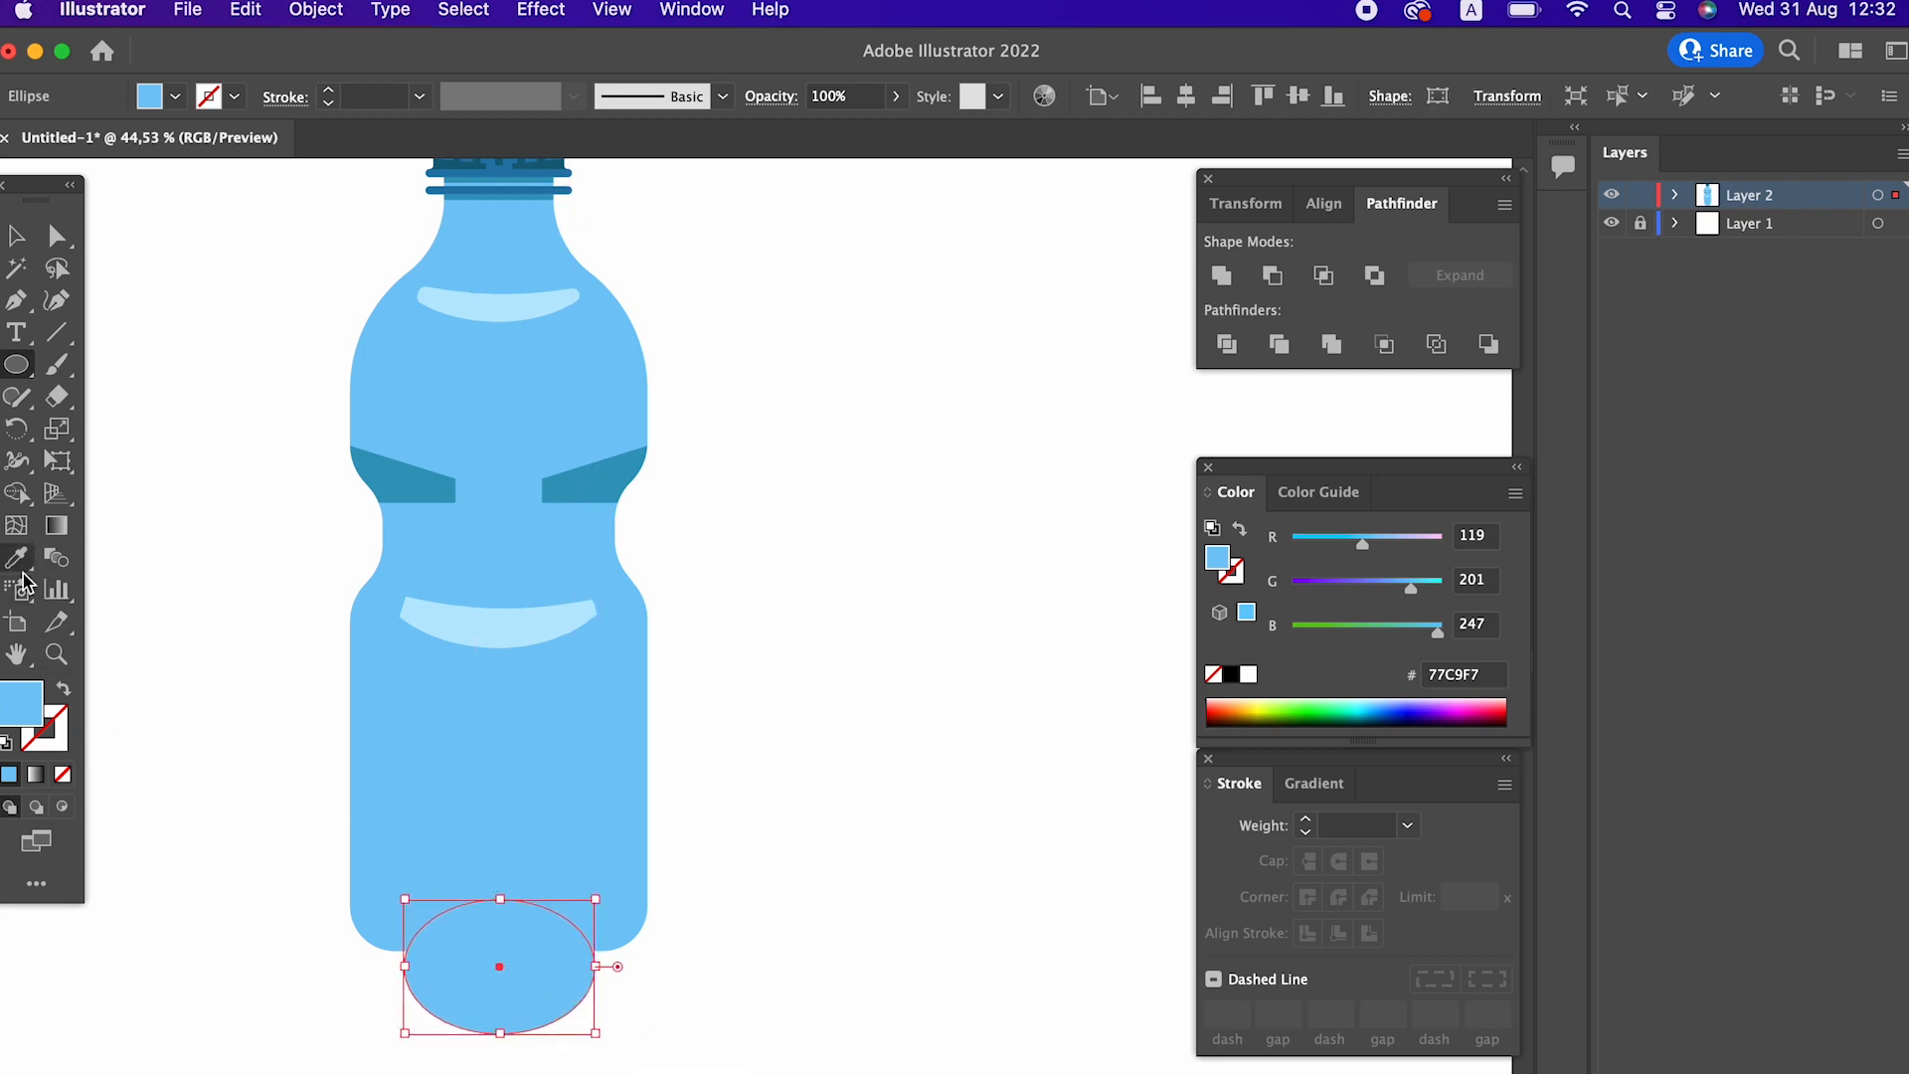
{"action": "left_click", "coordinate": [17, 557]}
{"action": "left_click", "coordinate": [398, 476]}
{"action": "left_click", "coordinate": [17, 237]}
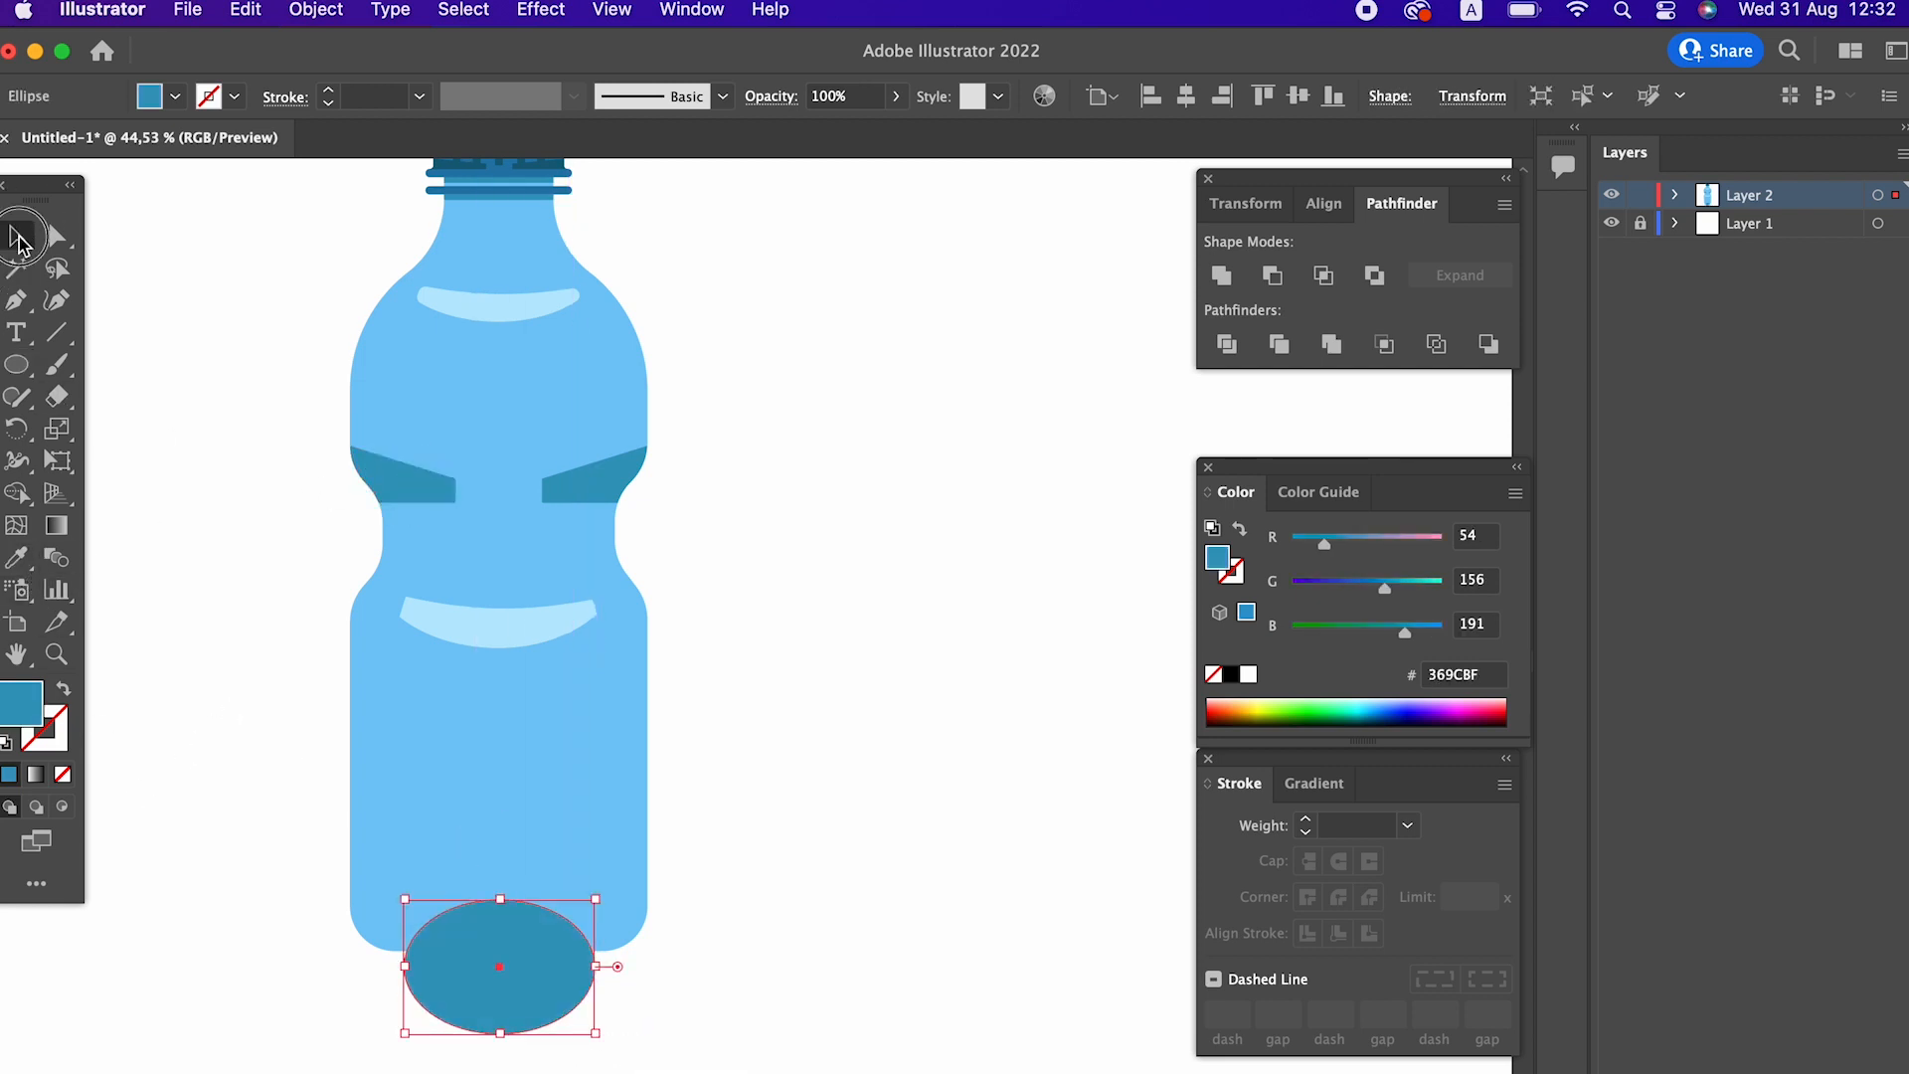
Align the ellipse with the bottle body, send both to the back and divide them using Pathfinder.
{"action": "left_click_drag", "start_coordinate": [772, 929], "coordinate": [430, 903]}
{"action": "right_click", "coordinate": [498, 849]}
{"action": "mouse_move", "coordinate": [676, 1056]}
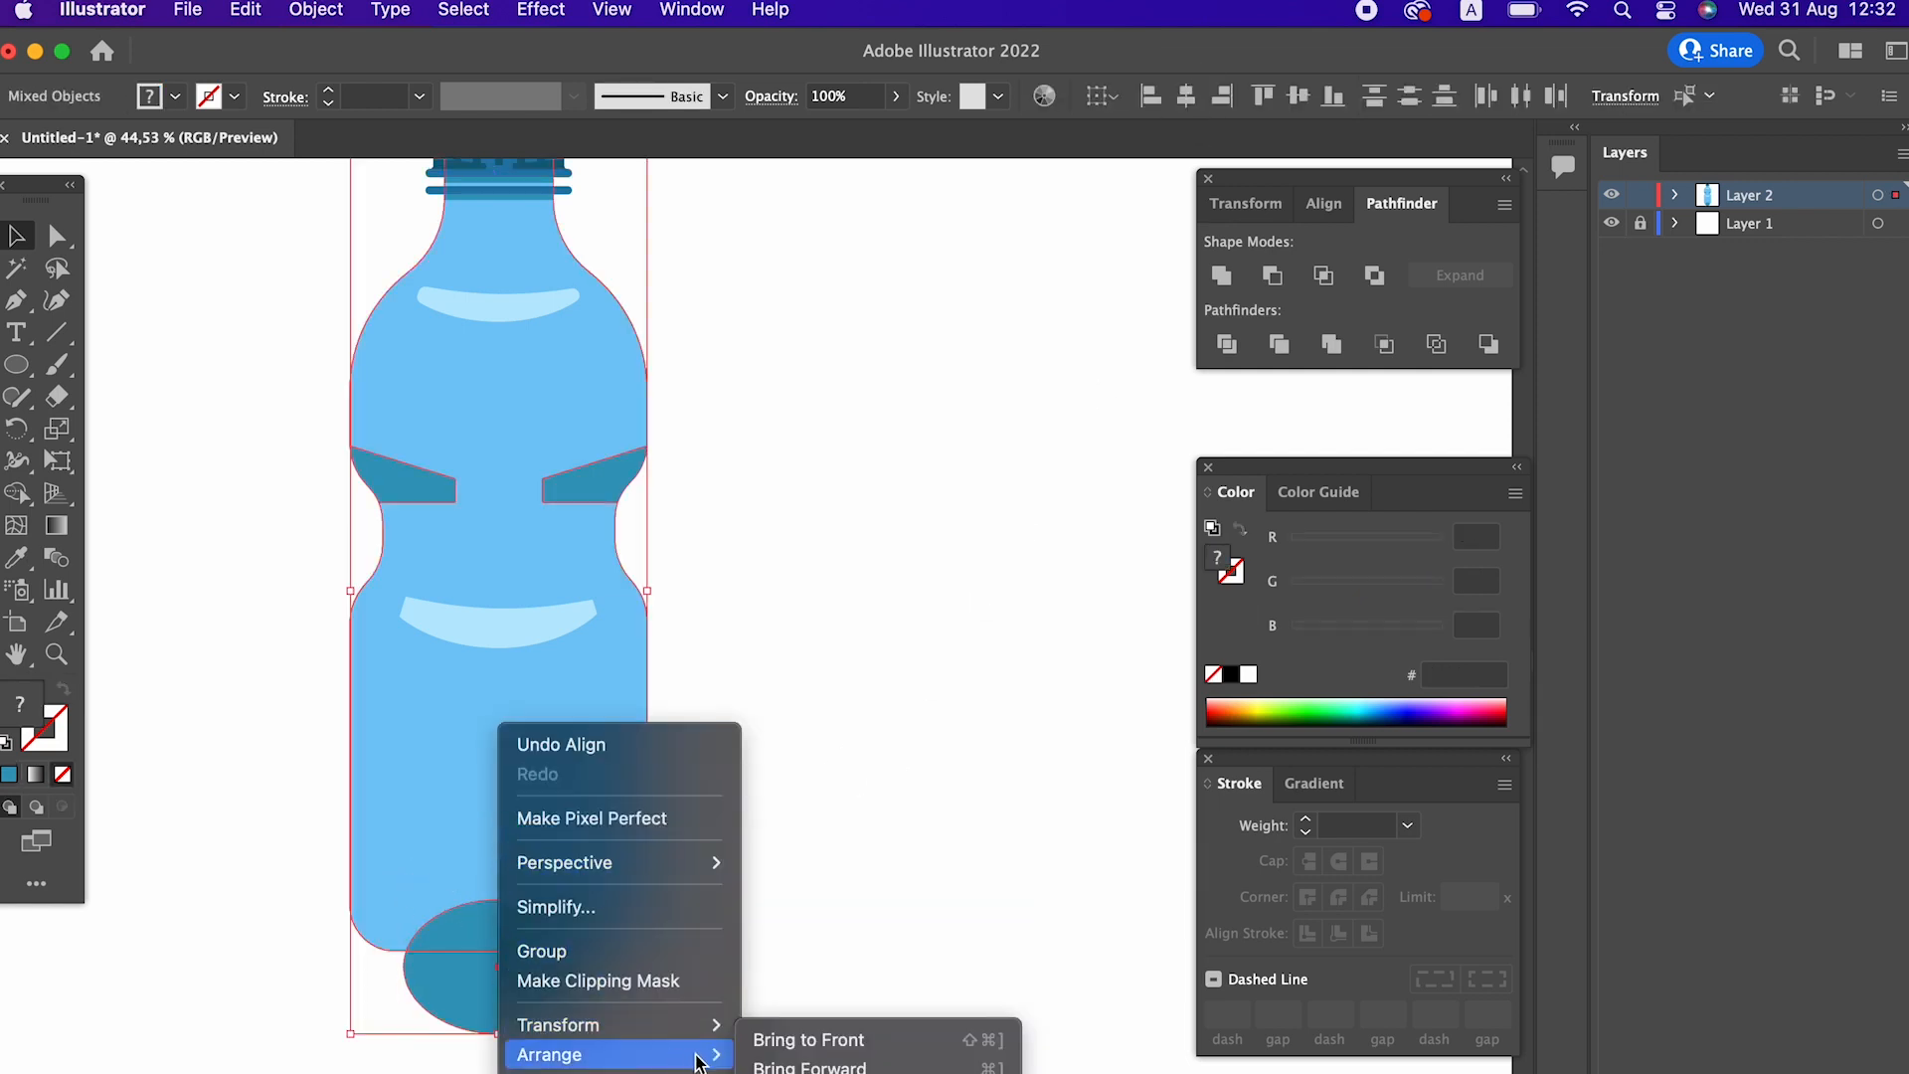
{"action": "left_click", "coordinate": [930, 1024]}
{"action": "left_click", "coordinate": [1225, 344]}
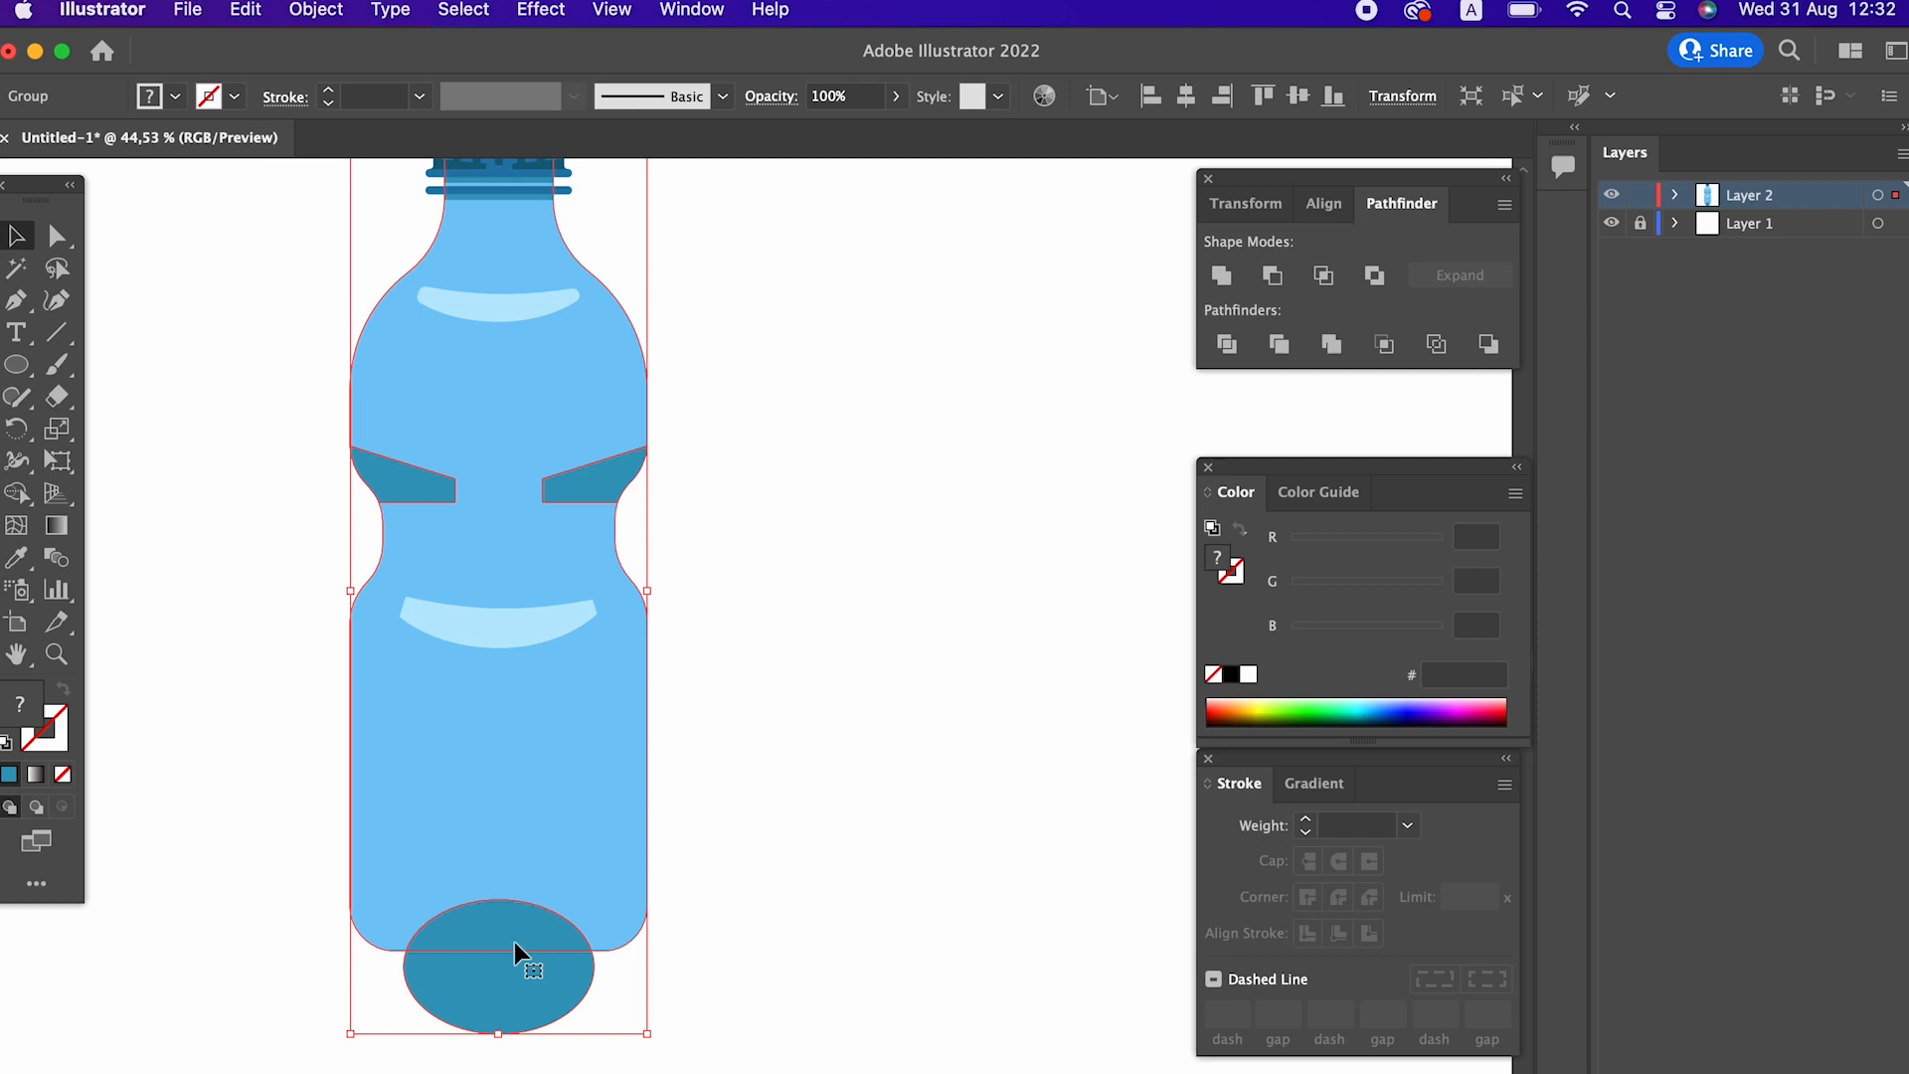
Delete the part of the divided ellipse that extends below the bottle's bottom edge.
{"action": "double_click", "coordinate": [505, 953]}
{"action": "left_click", "coordinate": [504, 952]}
{"action": "key", "text": "Delete"}
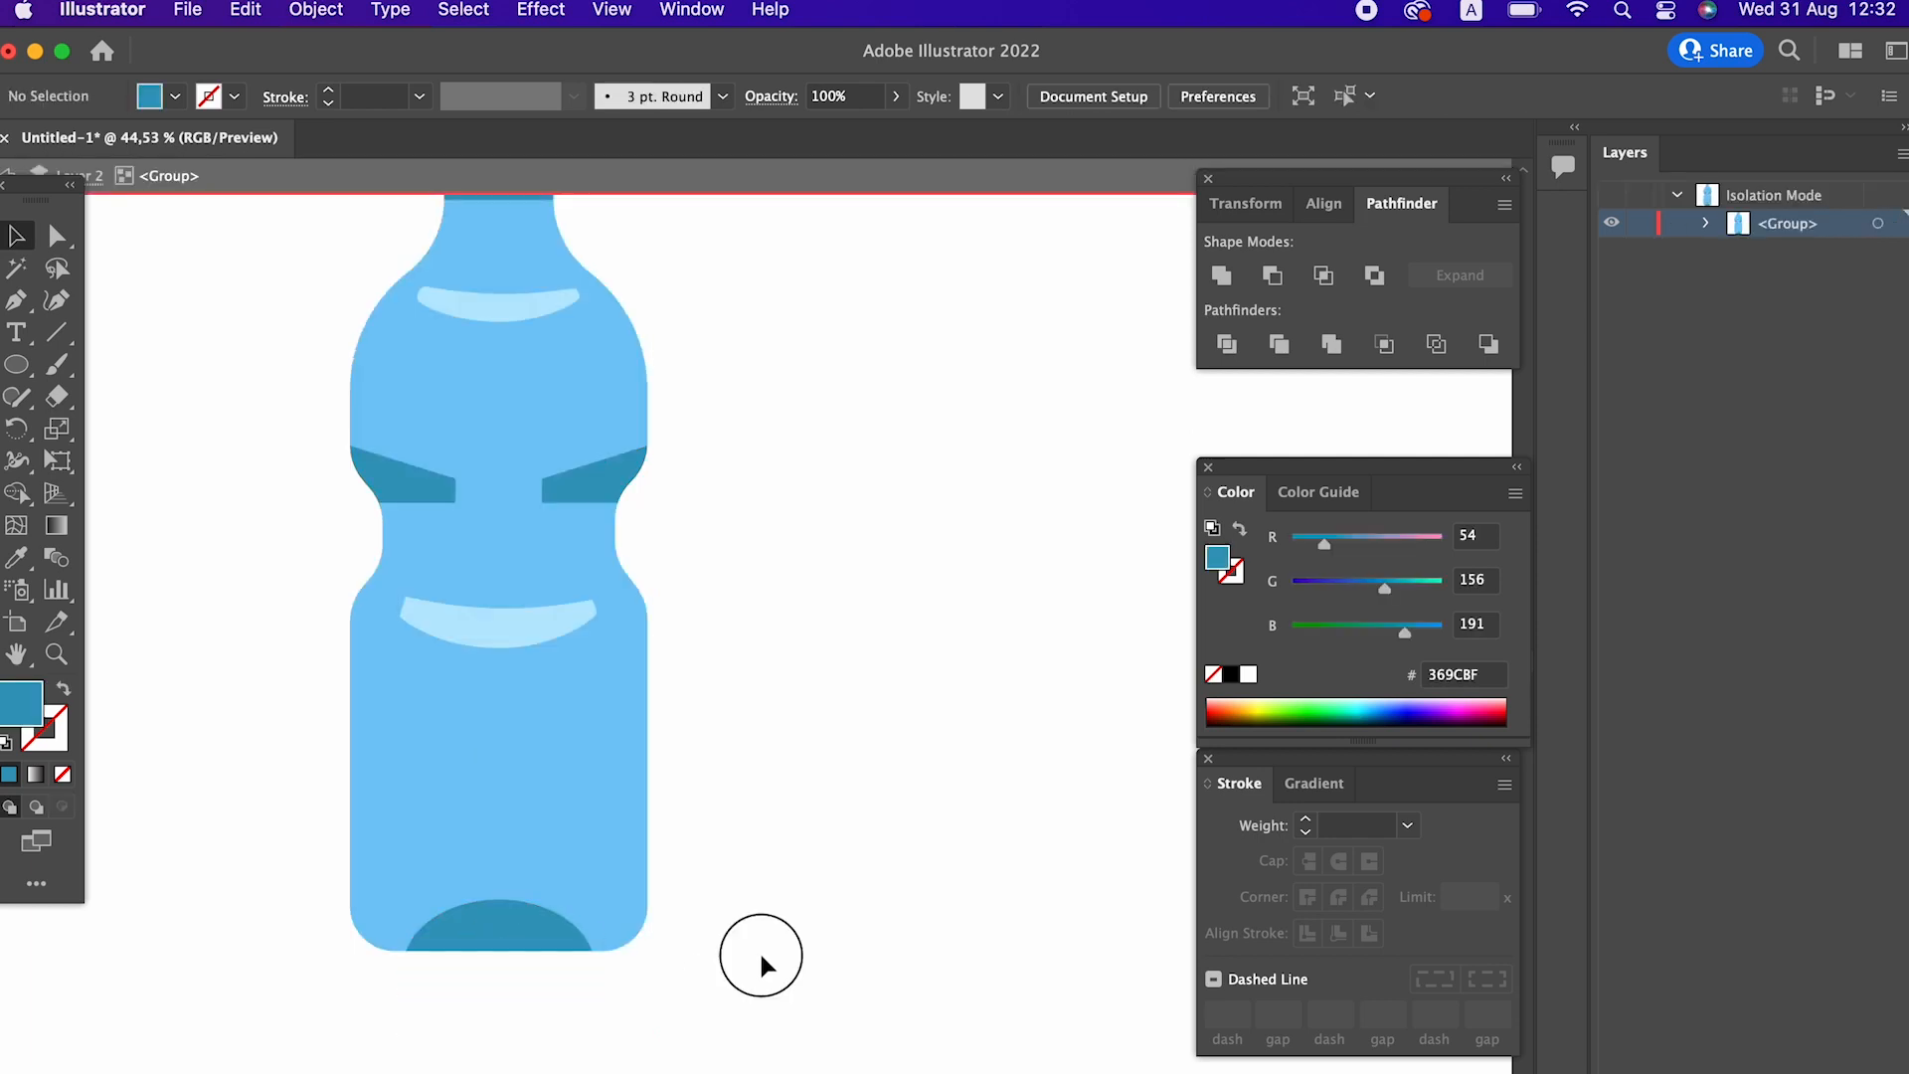
Draw a label rectangle about 236 by 191 px on the bottle's lower body and centre it horizontally.
{"action": "double_click", "coordinate": [761, 952]}
{"action": "left_click_drag", "start_coordinate": [764, 744], "coordinate": [748, 856]}
{"action": "left_click_drag", "start_coordinate": [748, 856], "coordinate": [508, 770]}
{"action": "left_click_drag", "start_coordinate": [508, 769], "coordinate": [530, 786]}
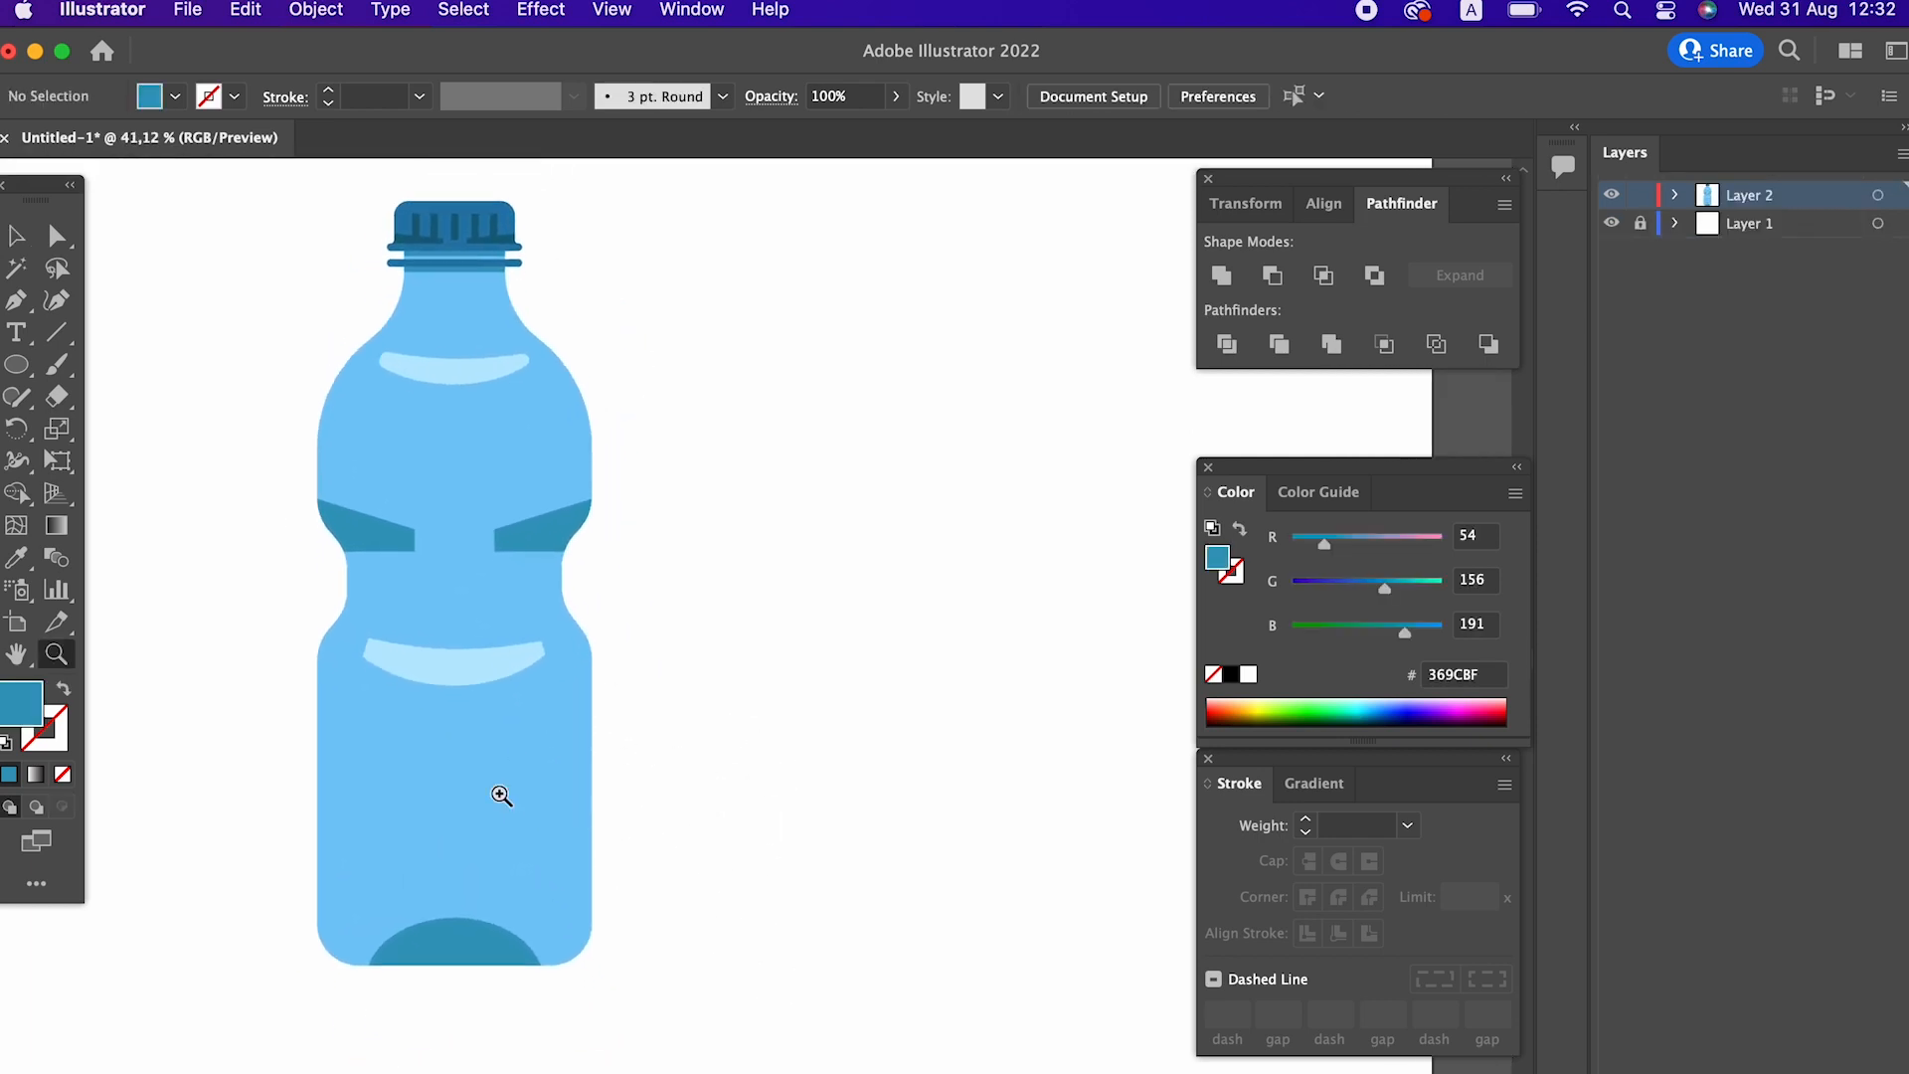
{"action": "left_click_drag", "start_coordinate": [16, 365], "coordinate": [90, 379]}
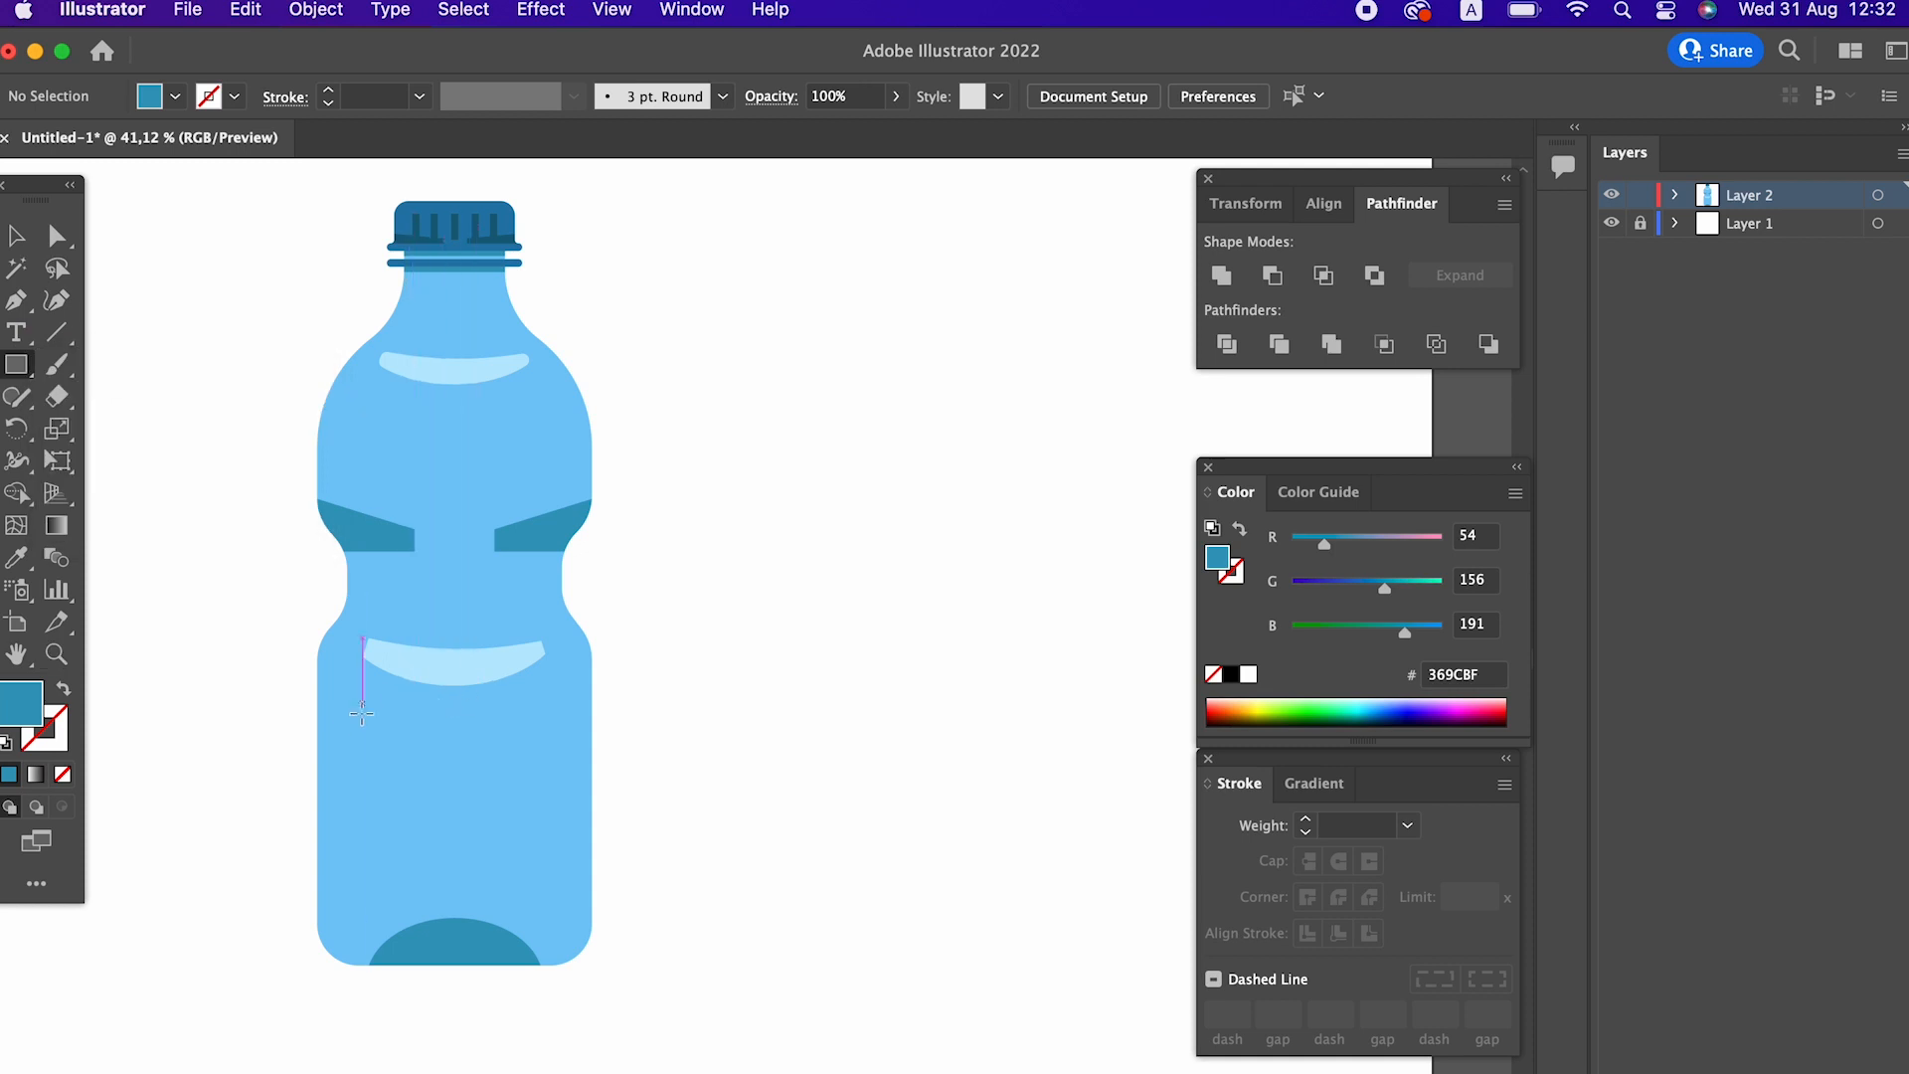
{"action": "left_click_drag", "start_coordinate": [336, 700], "coordinate": [567, 886]}
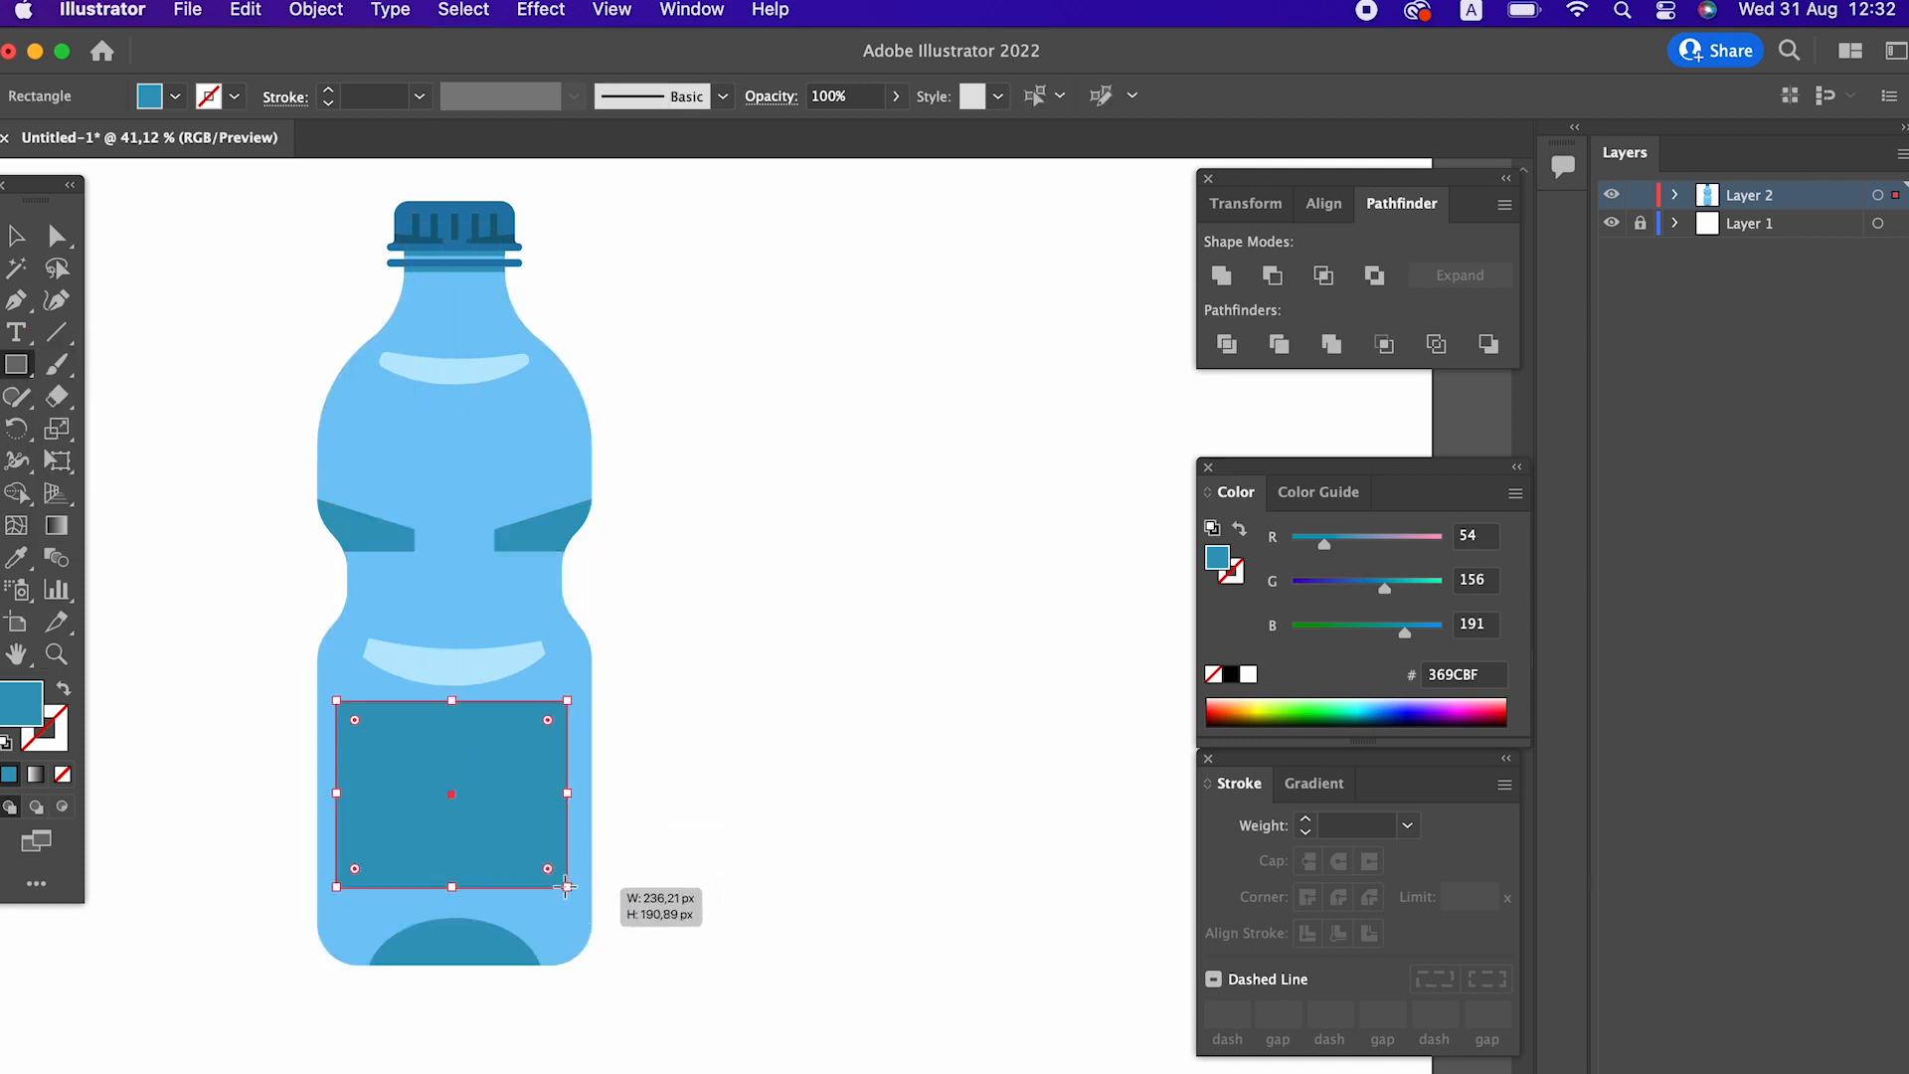
{"action": "left_click", "coordinate": [16, 234]}
{"action": "left_click", "coordinate": [1185, 99]}
Recolour the label rectangle with a deeper blue than the bottle body, 4EA6DD.
{"action": "key", "text": "z"}
{"action": "left_click_drag", "start_coordinate": [453, 592], "coordinate": [508, 656]}
{"action": "key", "text": "space"}
{"action": "left_click_drag", "start_coordinate": [509, 662], "coordinate": [499, 574]}
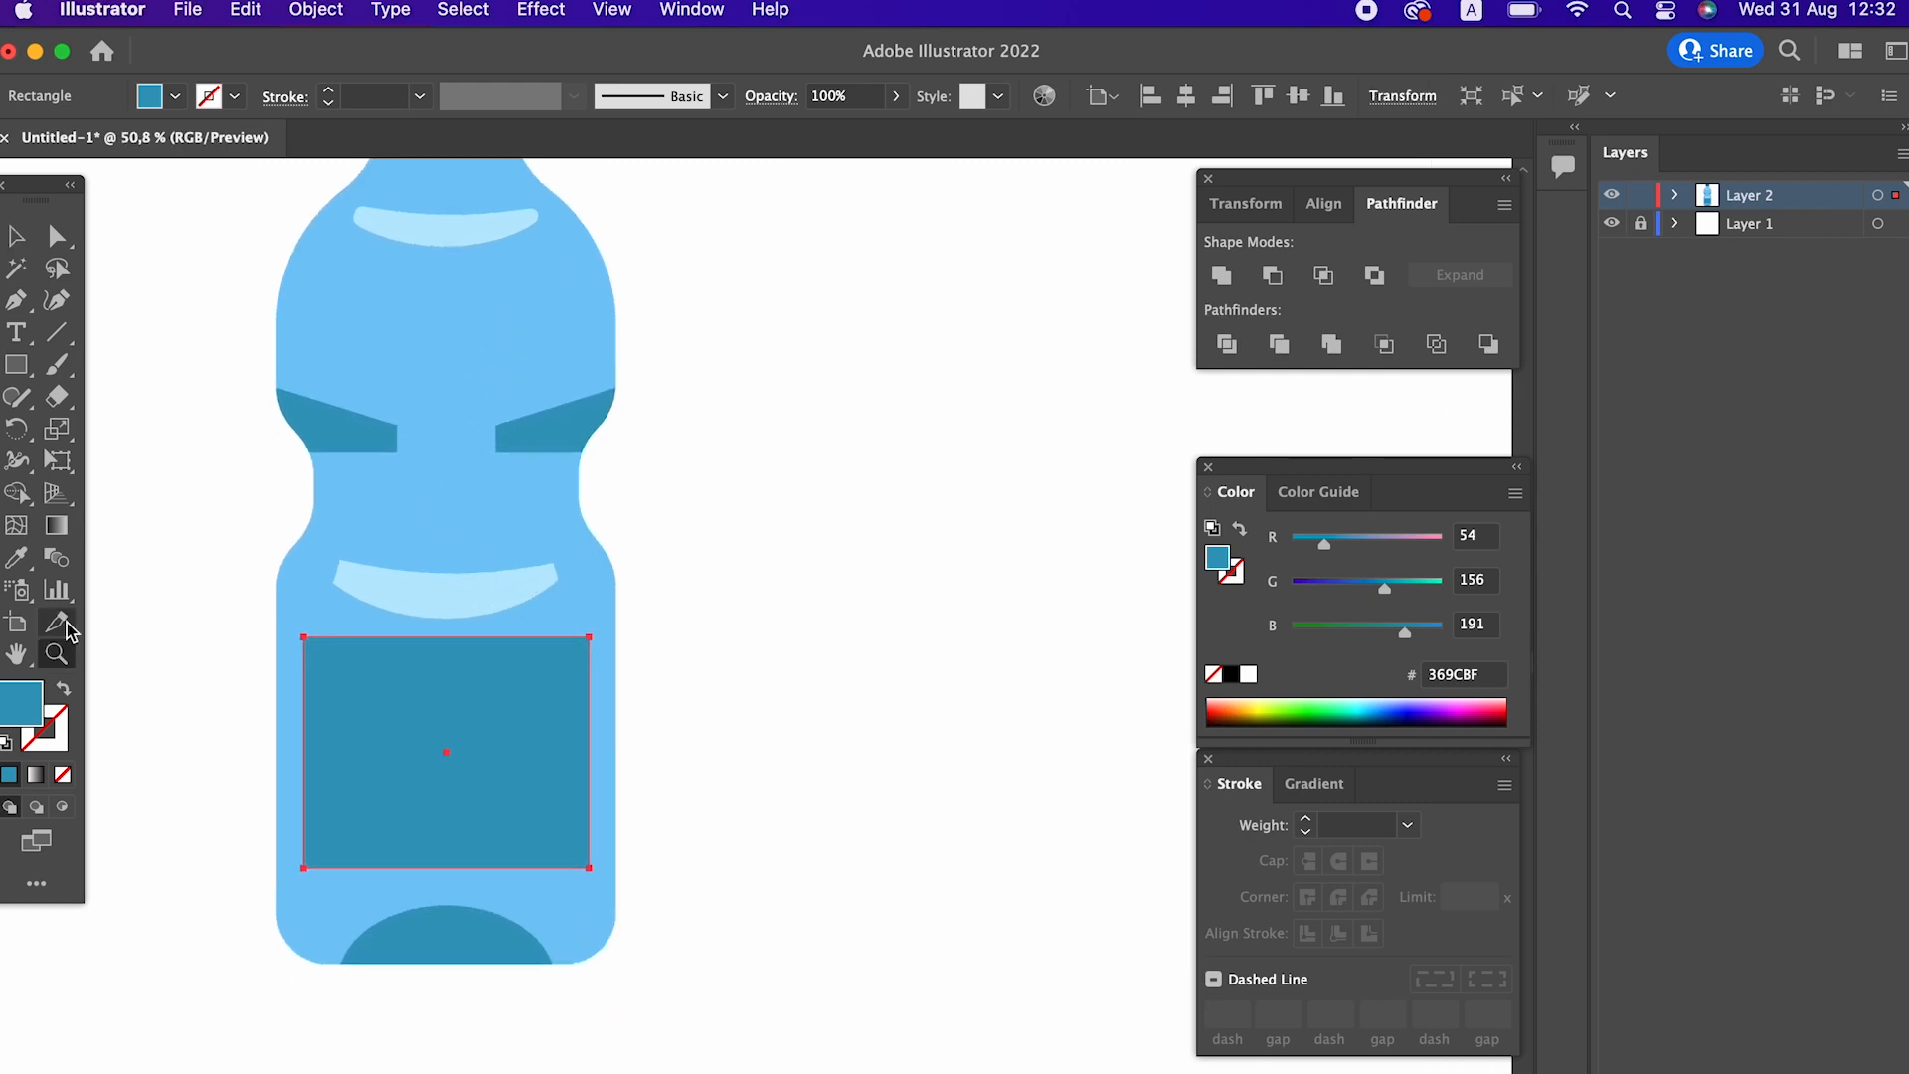
{"action": "left_click", "coordinate": [14, 562]}
{"action": "left_click", "coordinate": [469, 481]}
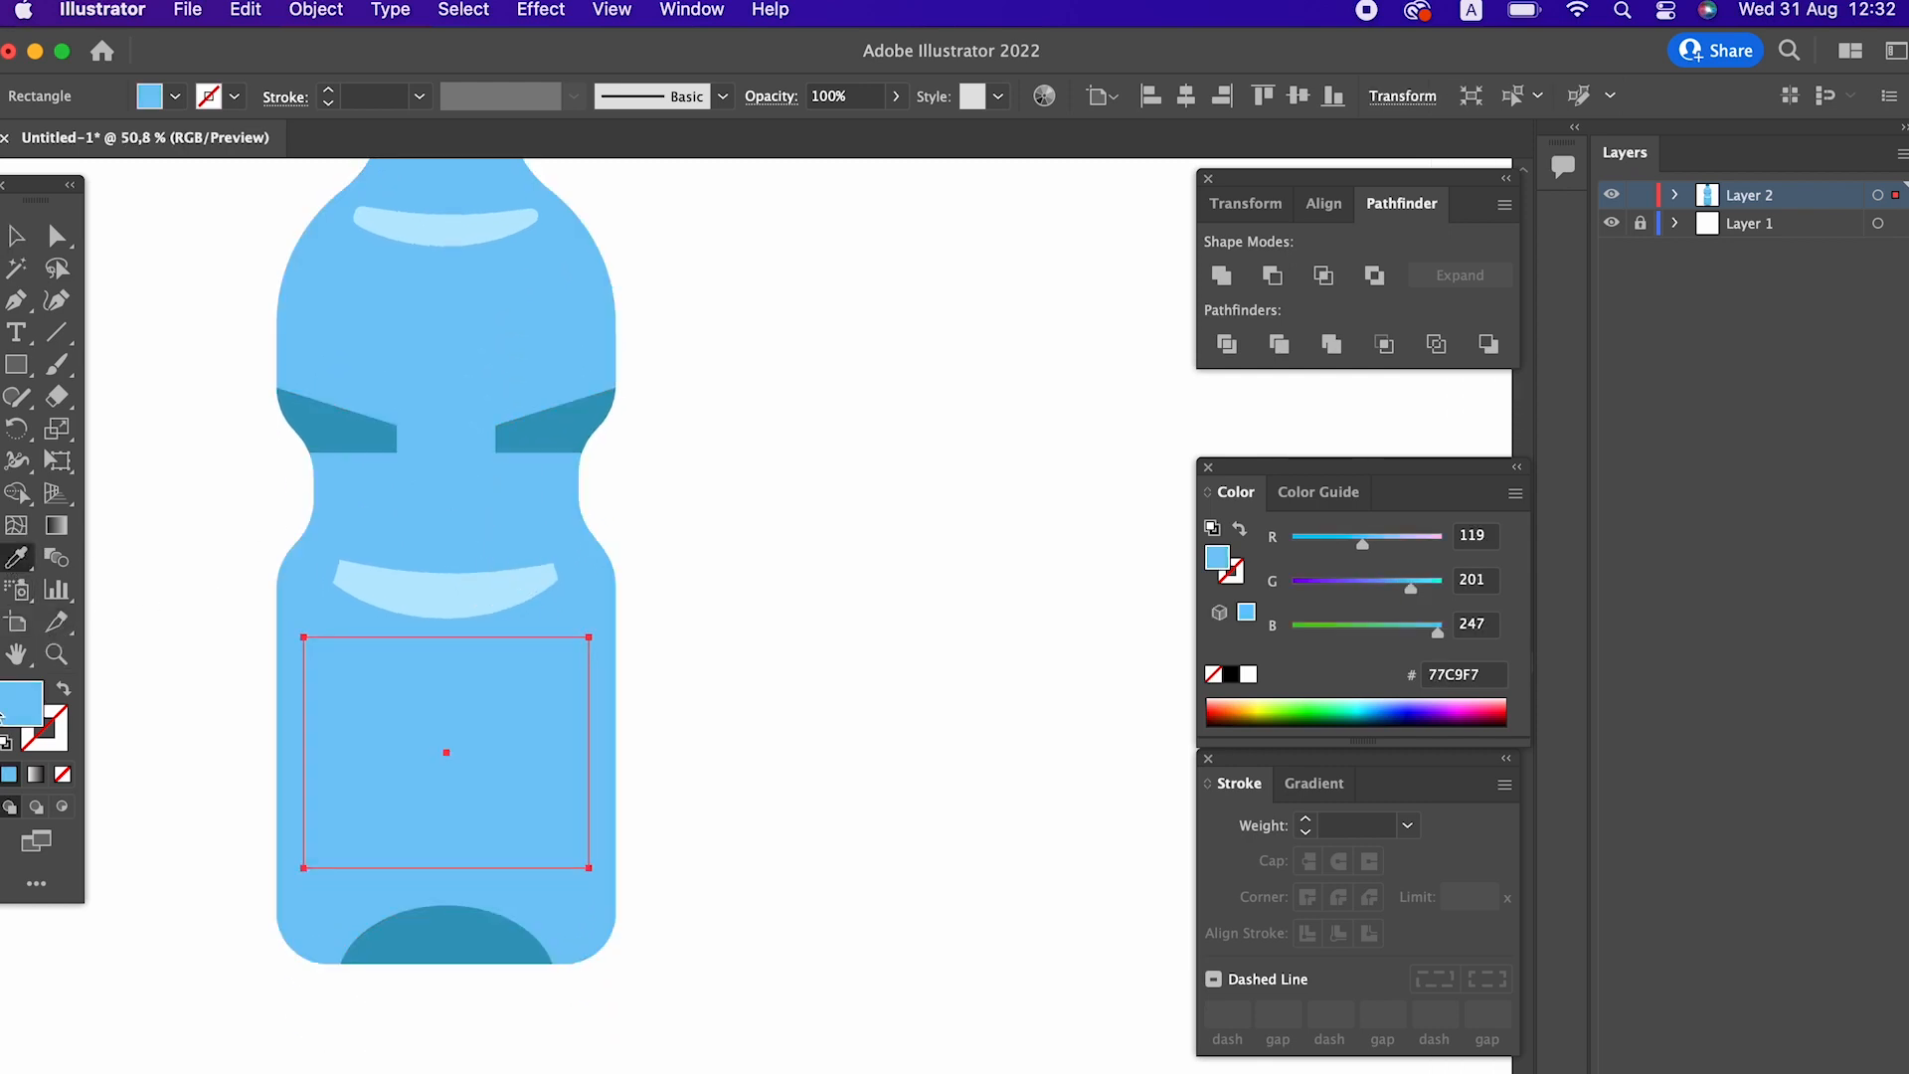
{"action": "double_click", "coordinate": [20, 705]}
{"action": "left_click_drag", "start_coordinate": [248, 155], "coordinate": [258, 166]}
{"action": "left_click", "coordinate": [419, 280]}
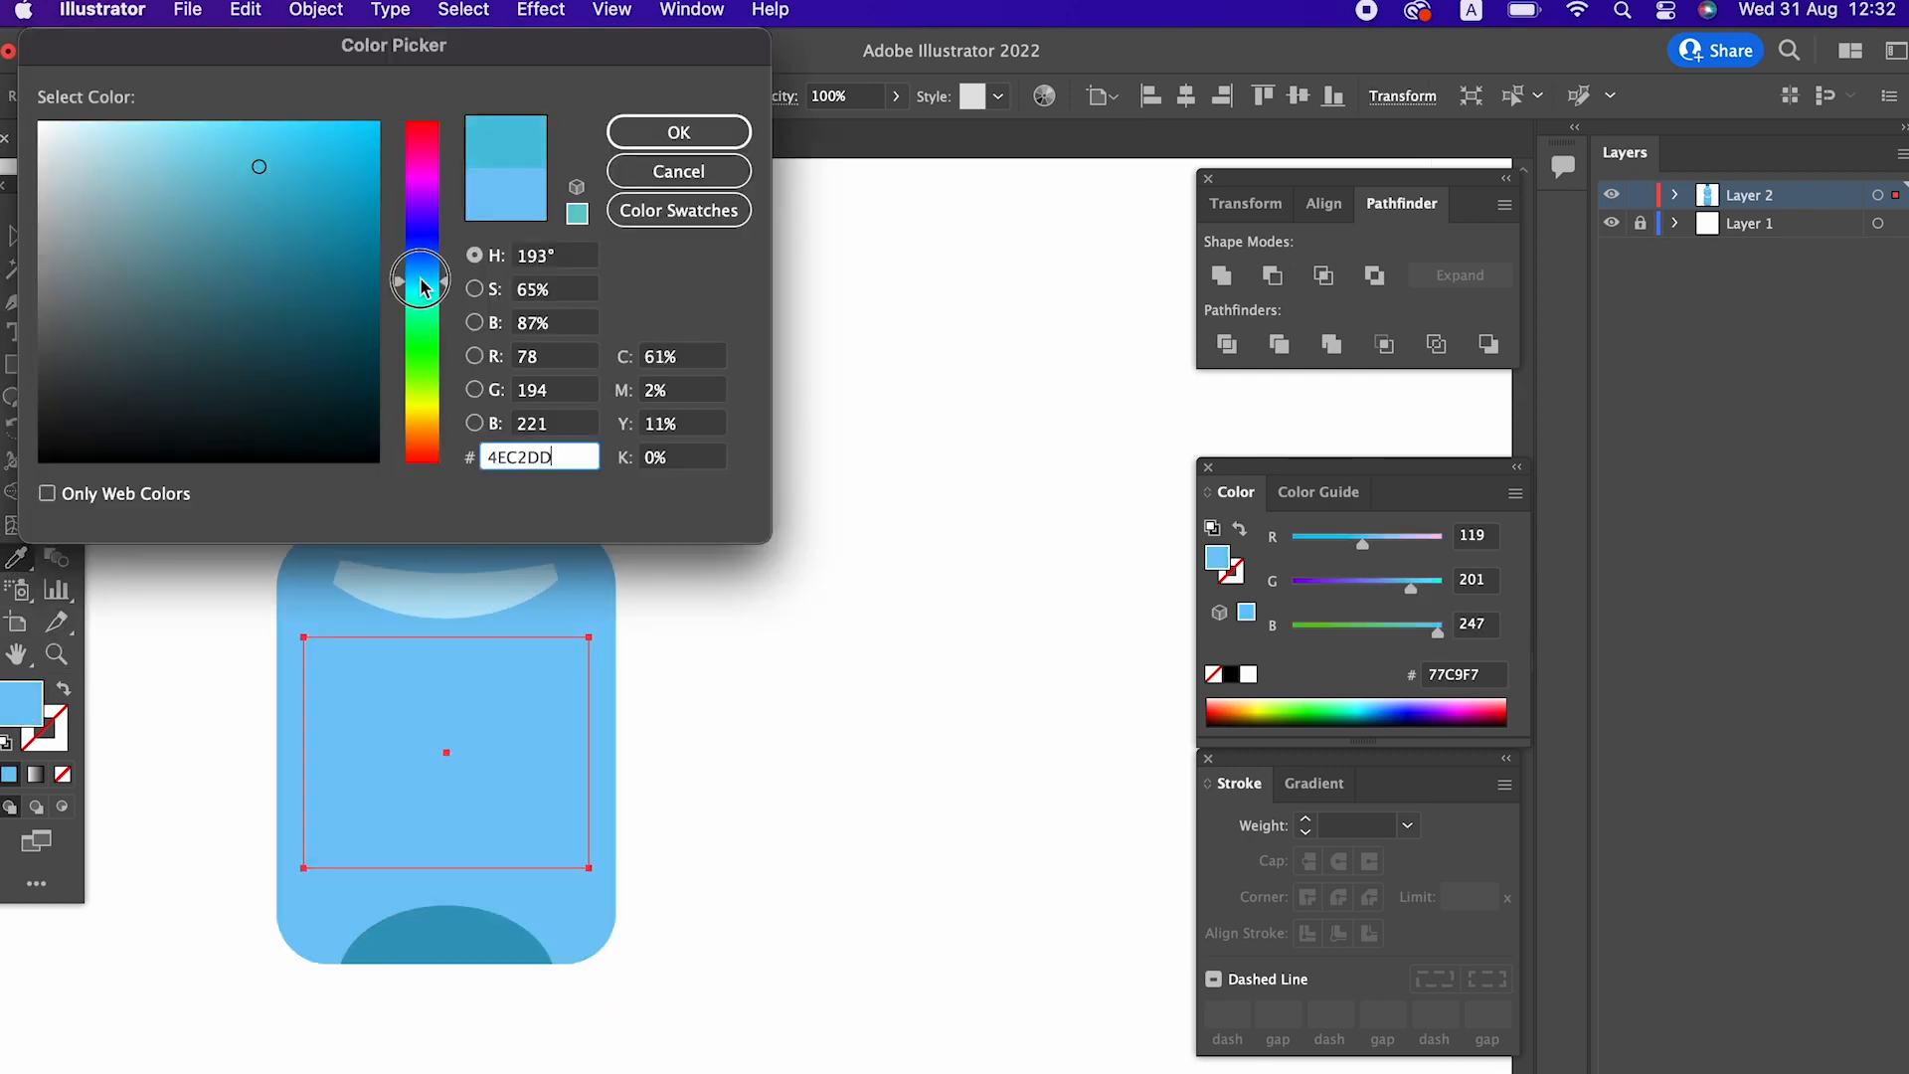
{"action": "left_click_drag", "start_coordinate": [422, 288], "coordinate": [422, 277]}
{"action": "left_click", "coordinate": [731, 137]}
Draw an ellipse as wide as the label rectangle, centred on the rectangle's top edge.
{"action": "key", "text": "z"}
{"action": "left_click_drag", "start_coordinate": [652, 566], "coordinate": [643, 607]}
{"action": "left_click_drag", "start_coordinate": [16, 364], "coordinate": [188, 431]}
{"action": "mouse_move", "coordinate": [317, 605]}
{"action": "left_mouse_down"}
{"action": "mouse_move", "coordinate": [597, 644]}
{"action": "mouse_move", "coordinate": [600, 694]}
{"action": "mouse_move", "coordinate": [521, 647]}
{"action": "mouse_move", "coordinate": [766, 731]}
{"action": "left_mouse_up"}
{"action": "left_click", "coordinate": [16, 235]}
{"action": "left_click", "coordinate": [162, 341]}
{"action": "left_click", "coordinate": [809, 792]}
{"action": "left_click", "coordinate": [547, 738]}
{"action": "left_click", "coordinate": [521, 630]}
Flatten the ellipse on the label's top edge about its centre into a thin oval.
{"action": "key", "text": "z"}
{"action": "left_click_drag", "start_coordinate": [643, 732], "coordinate": [712, 528]}
{"action": "left_click", "coordinate": [16, 235]}
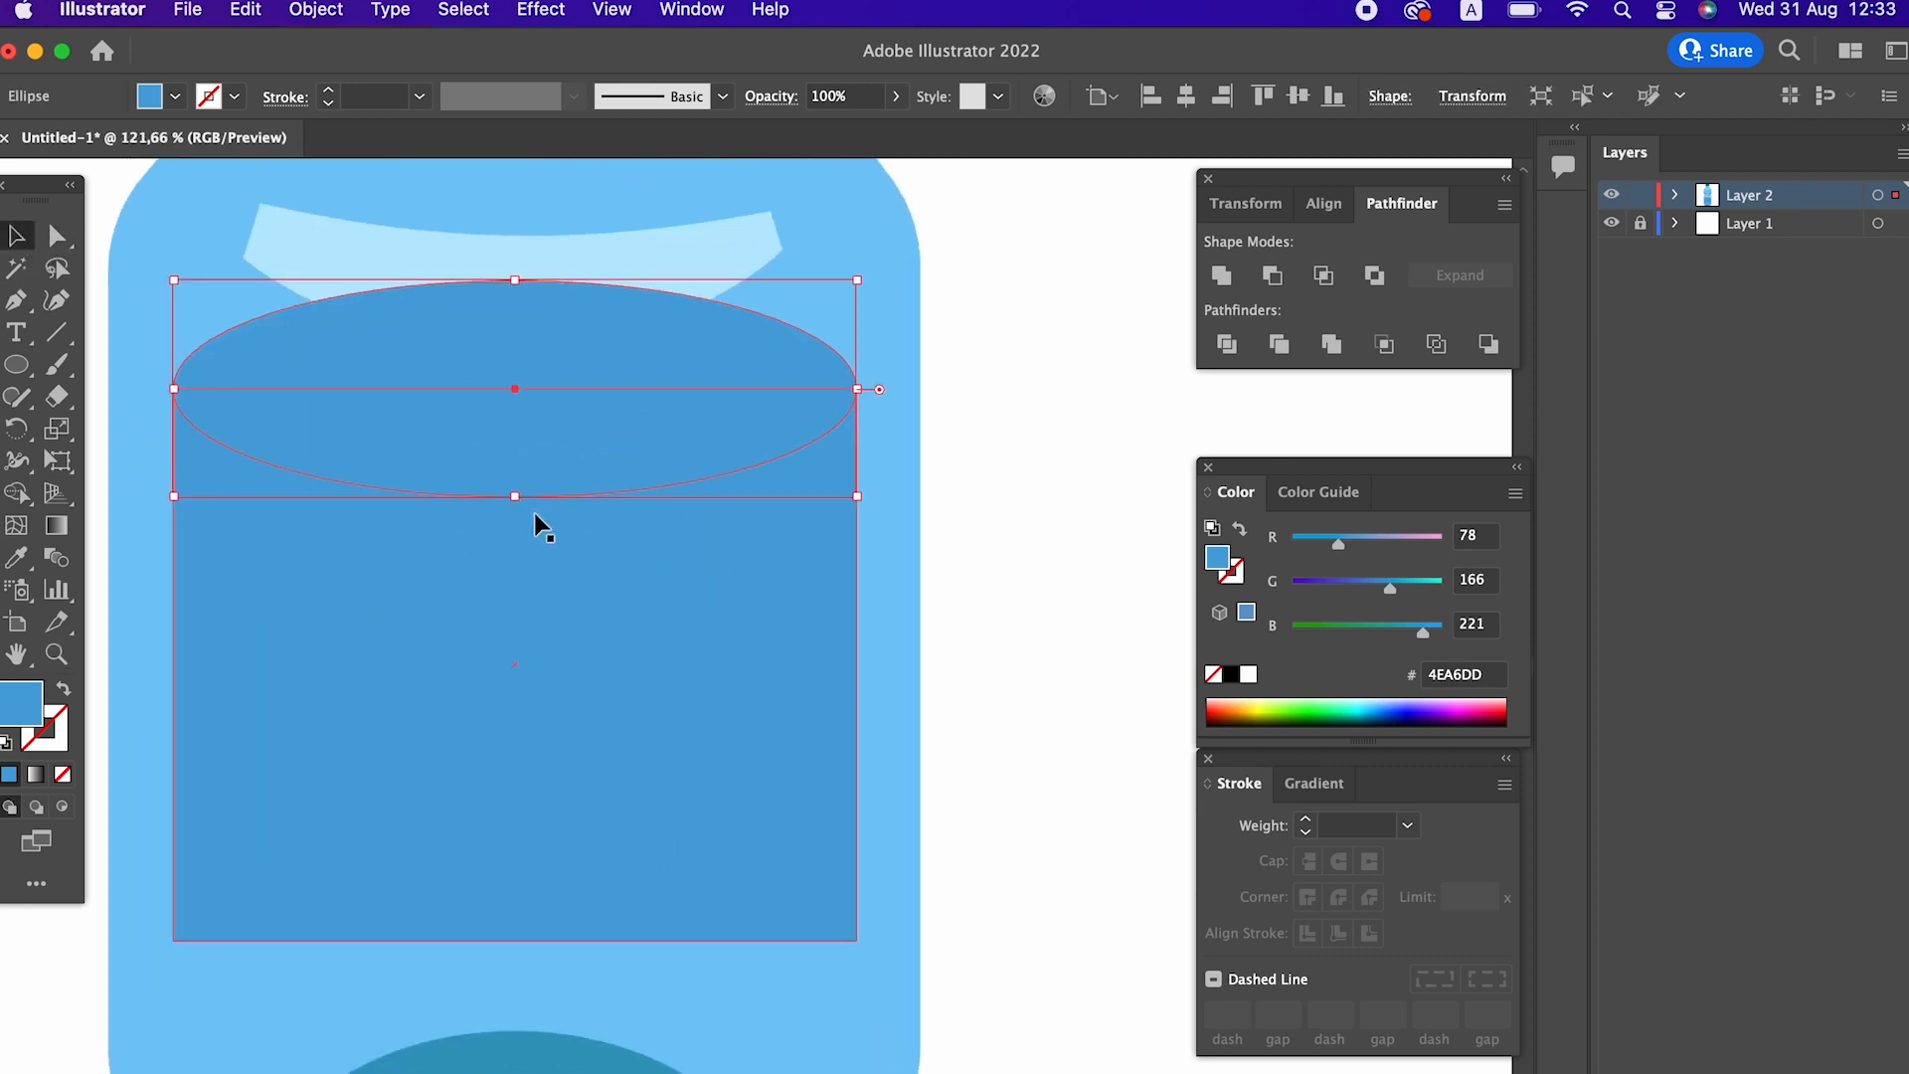
{"action": "left_click_drag", "start_coordinate": [516, 496], "coordinate": [520, 410]}
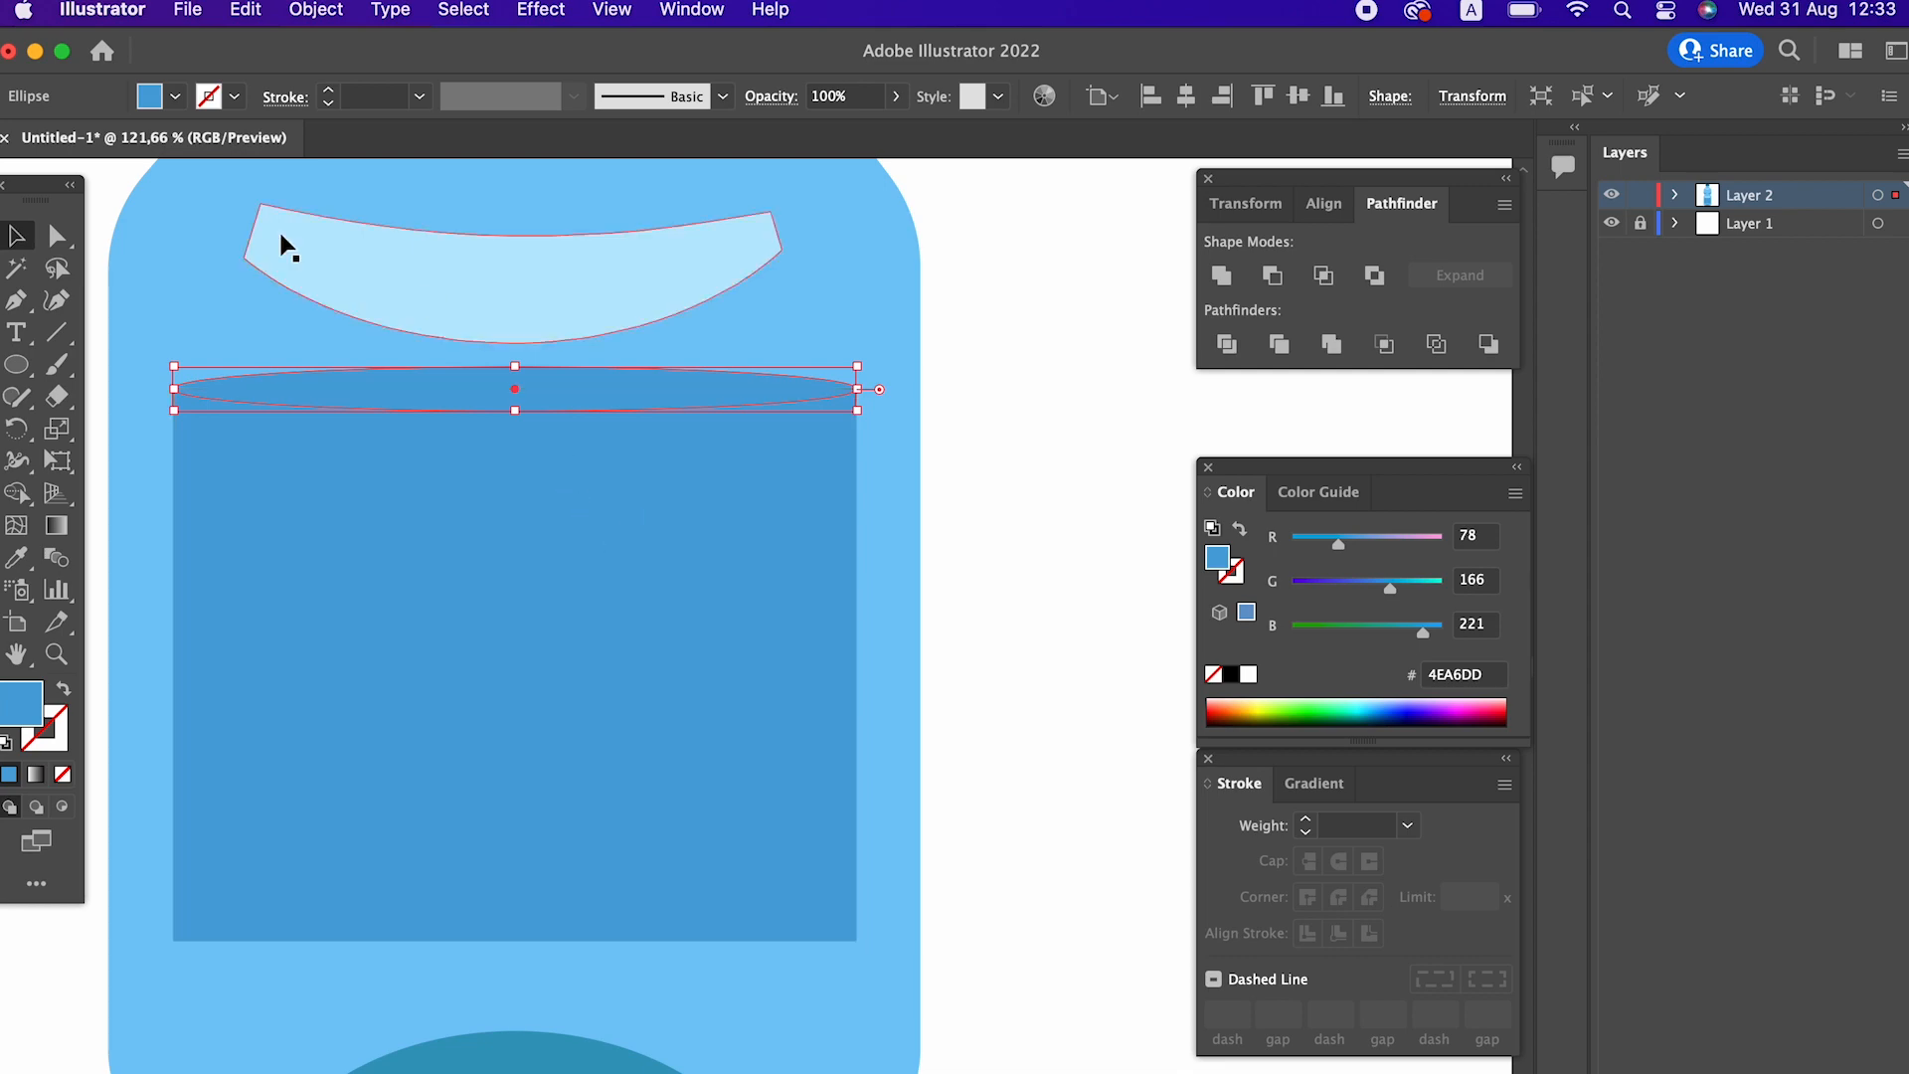
Duplicate the flattened ellipse in place and move the copy down onto the label's bottom edge.
{"action": "left_click", "coordinate": [255, 12]}
{"action": "left_click", "coordinate": [251, 152]}
{"action": "left_click", "coordinate": [260, 12]}
{"action": "left_click", "coordinate": [349, 212]}
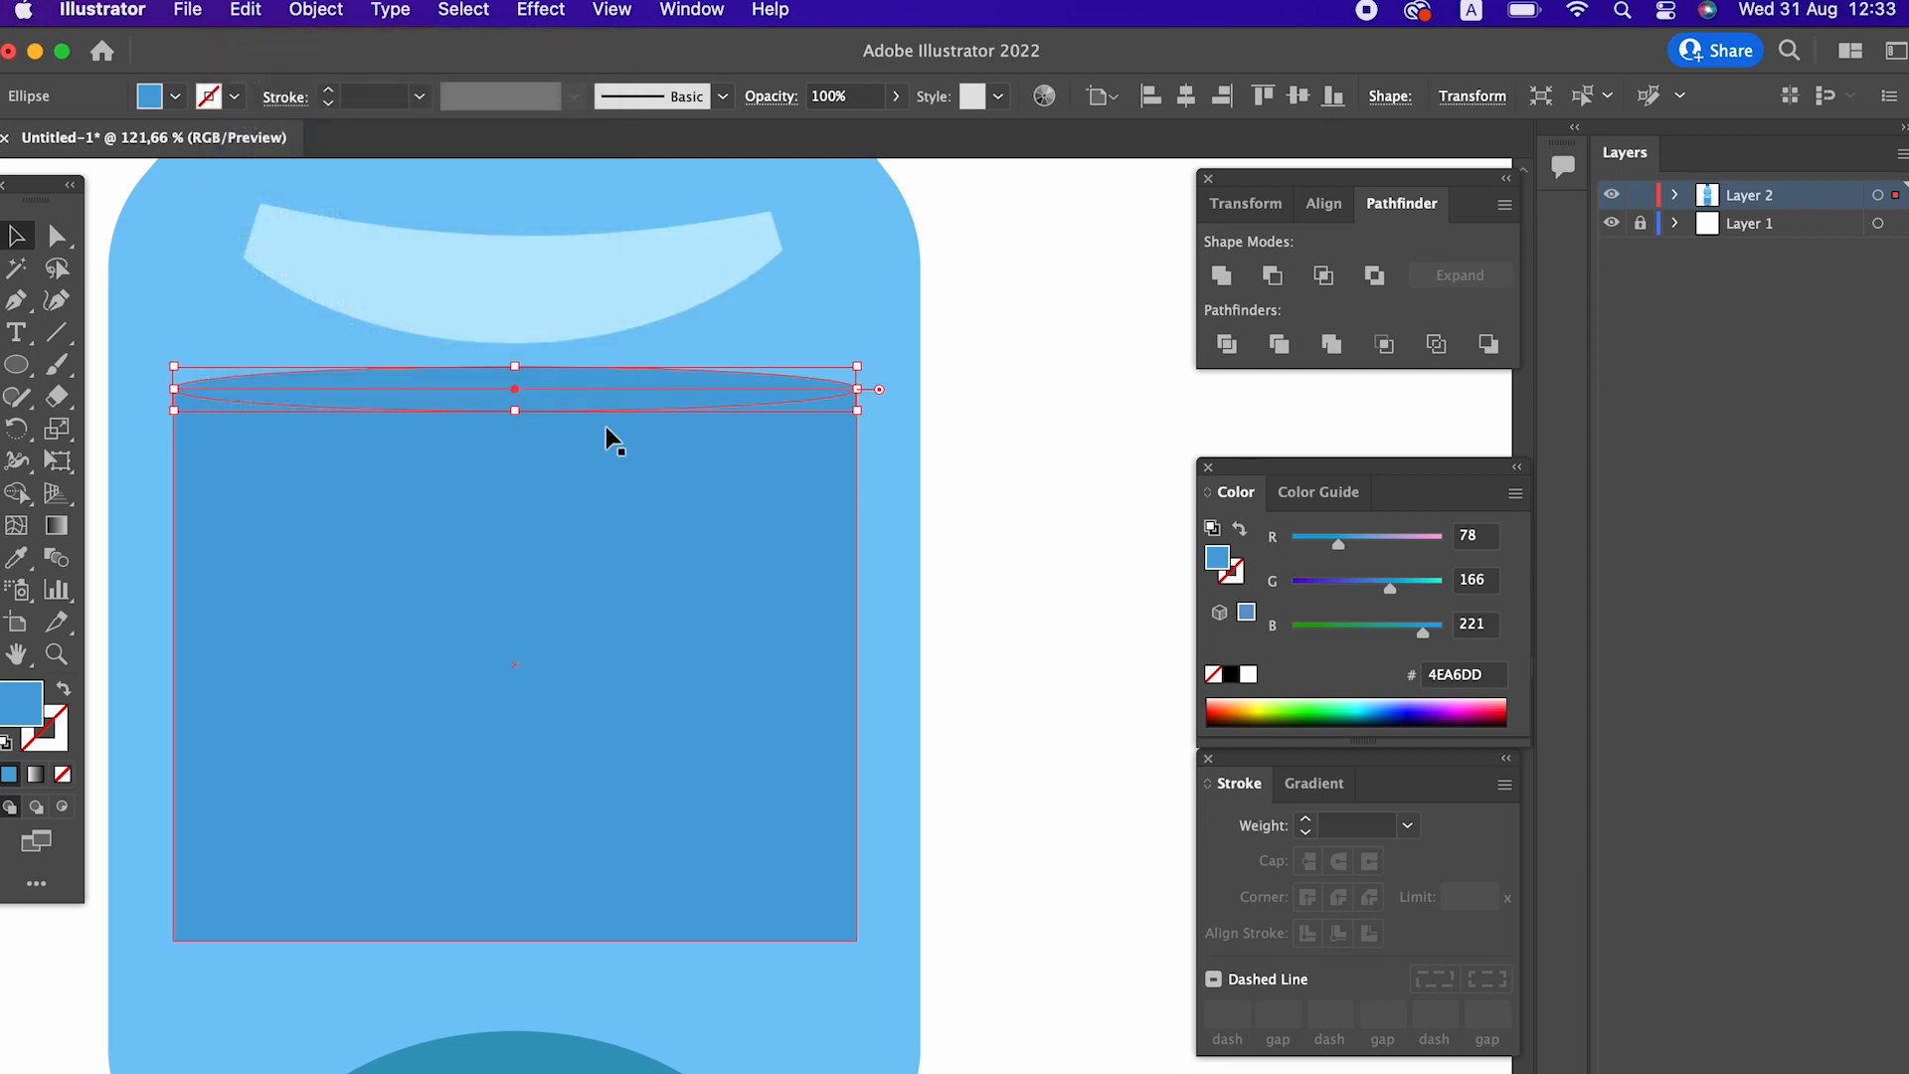
{"action": "left_click_drag", "start_coordinate": [569, 398], "coordinate": [541, 951]}
Divide the label rectangle with the top ellipse and delete the ellipse pieces, leaving a concave top edge.
{"action": "left_click", "coordinate": [529, 381]}
{"action": "left_click", "coordinate": [622, 501], "text": "shift"}
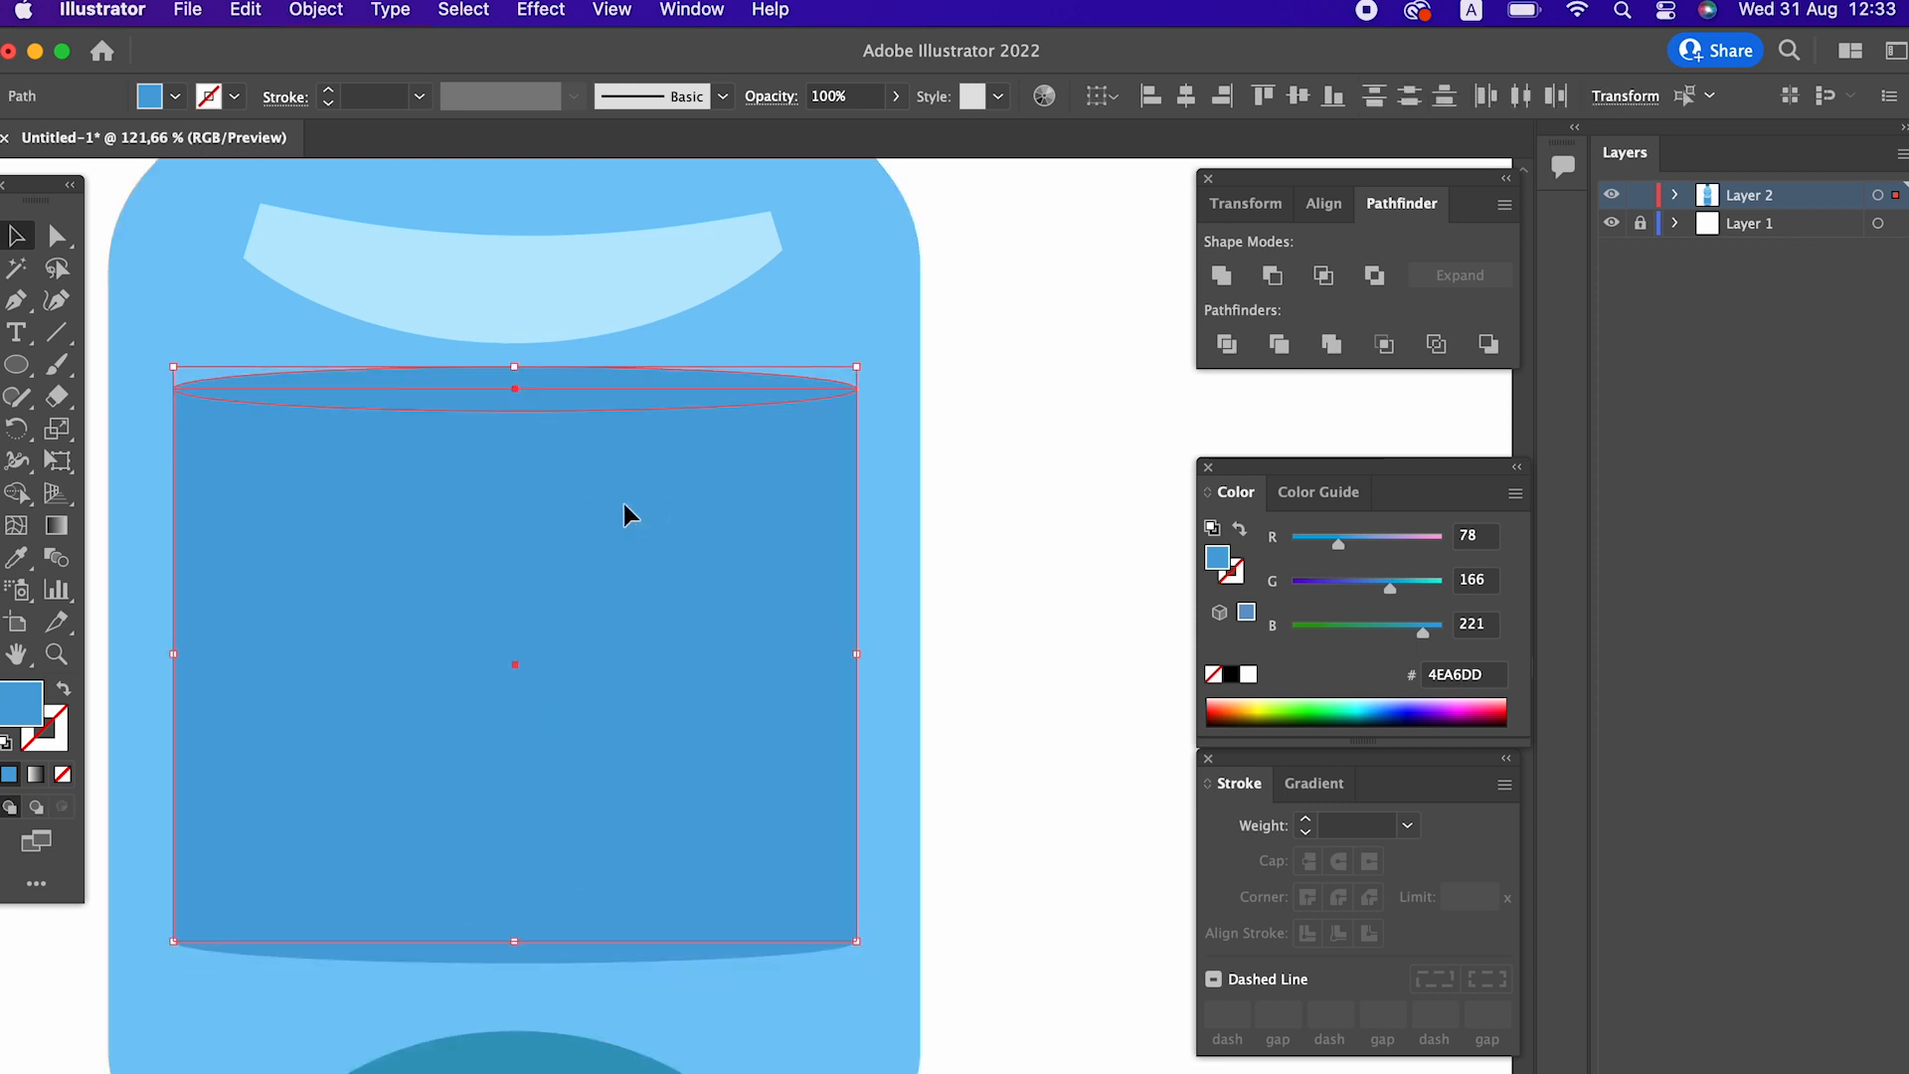
{"action": "left_click", "coordinate": [1231, 345]}
{"action": "double_click", "coordinate": [649, 385]}
{"action": "left_click", "coordinate": [606, 401]}
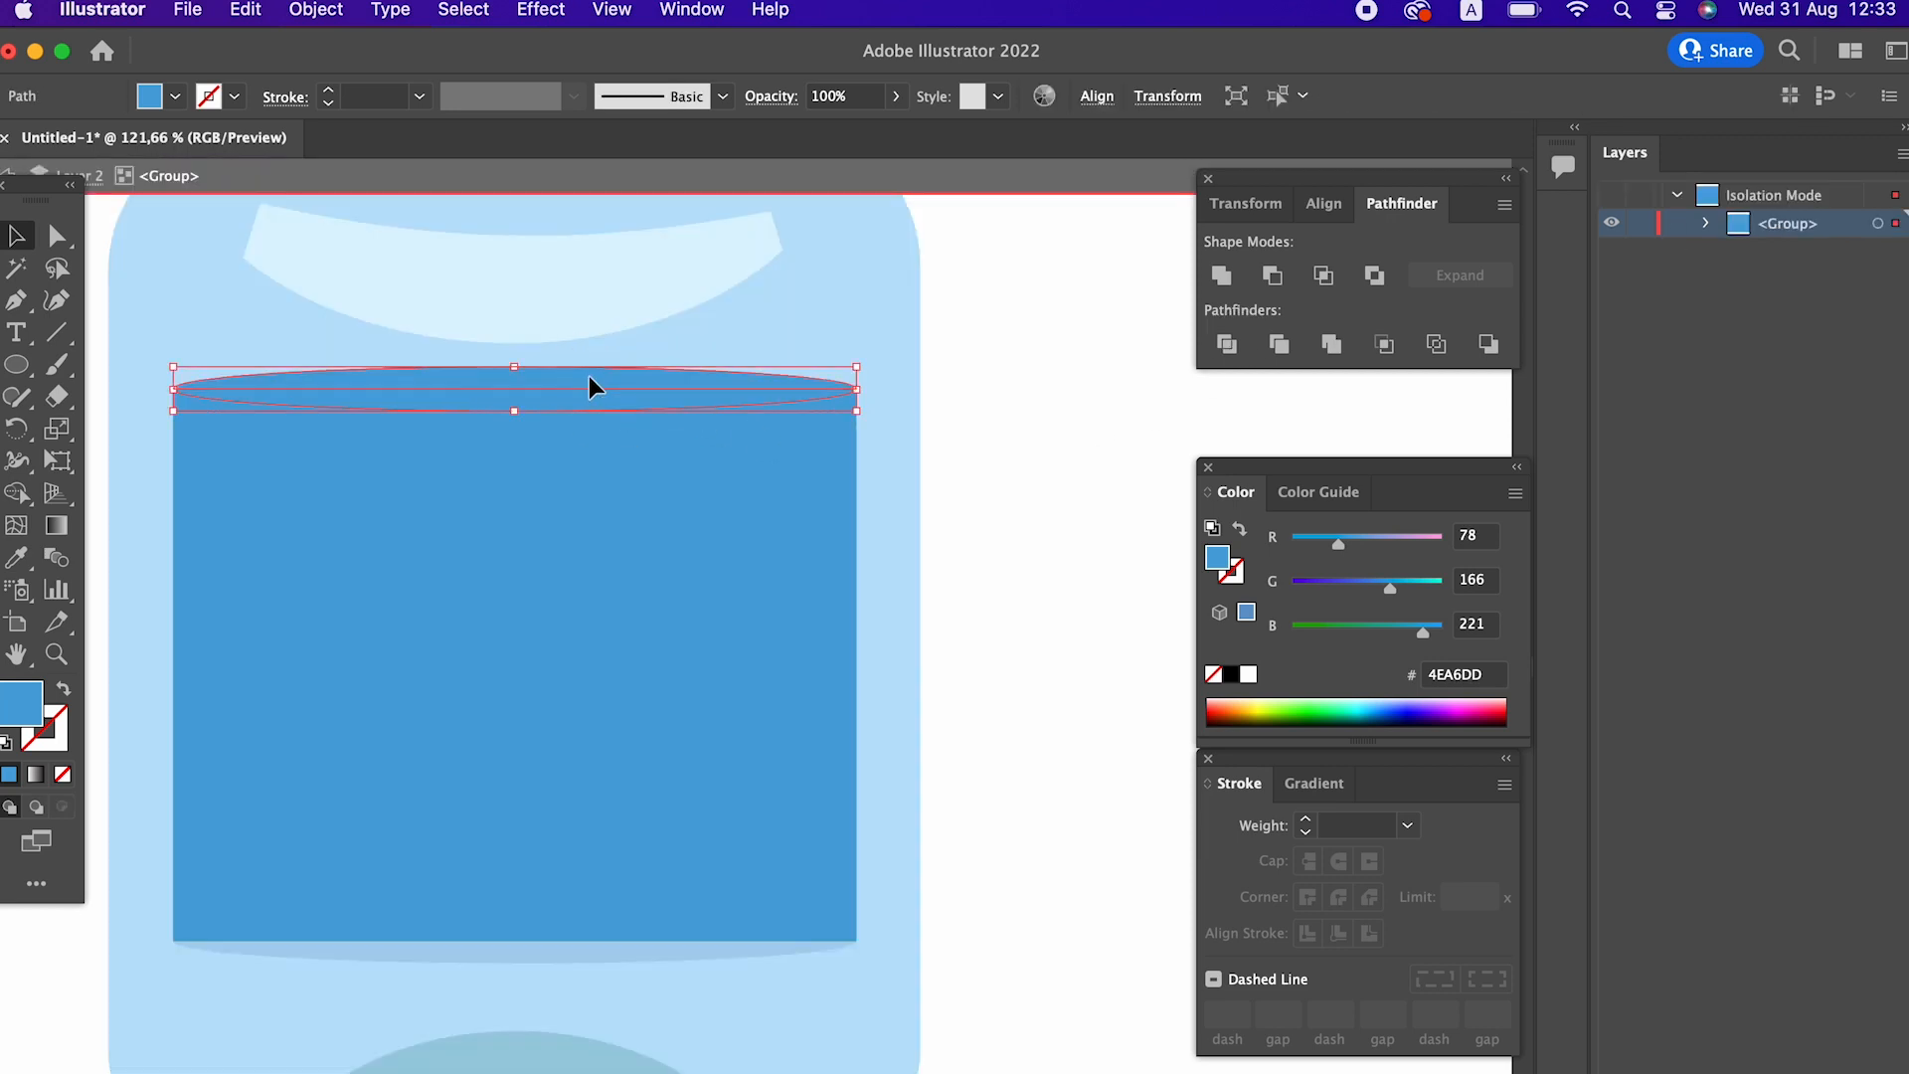
{"action": "key", "text": "Delete"}
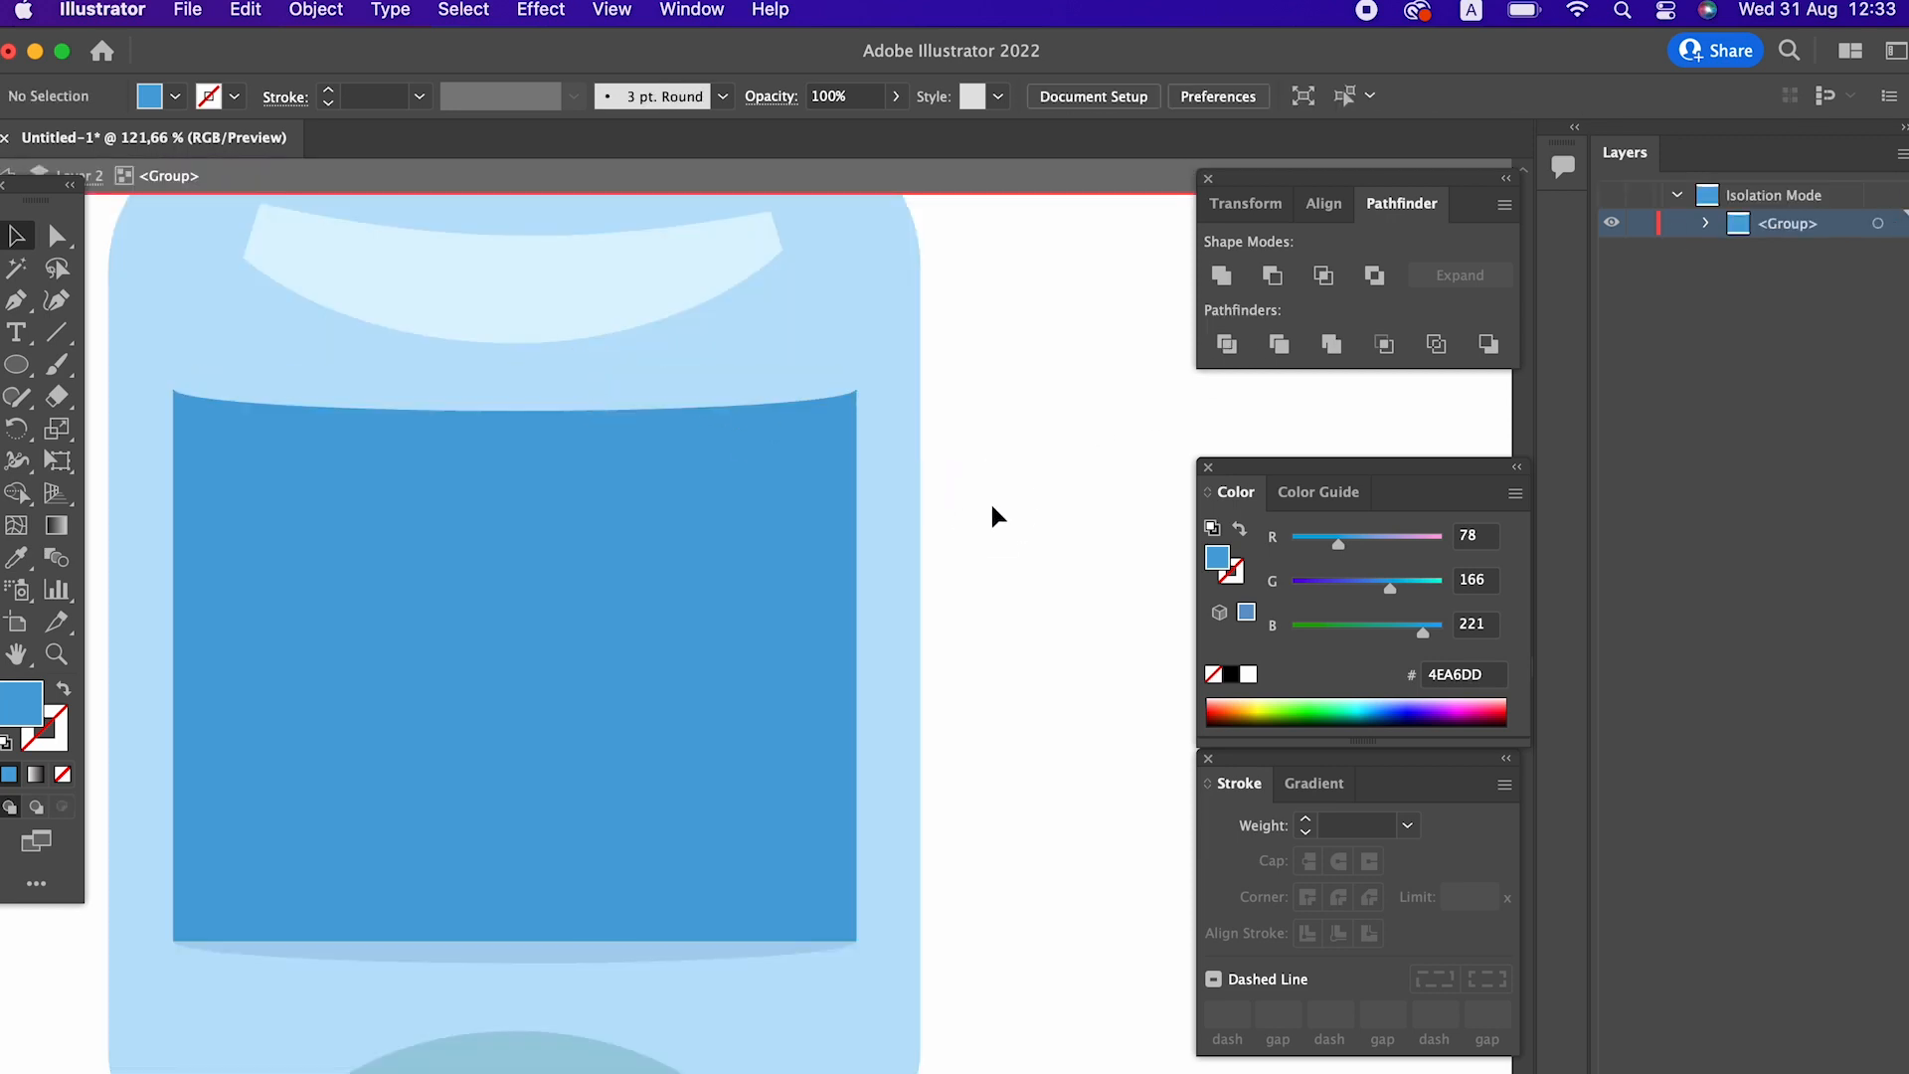
{"action": "double_click", "coordinate": [990, 503]}
Unite the label with the ellipse on its bottom edge into one shape.
{"action": "key", "text": "z"}
{"action": "left_click_drag", "start_coordinate": [939, 444], "coordinate": [691, 629]}
{"action": "key", "text": "v"}
{"action": "left_click", "coordinate": [593, 608]}
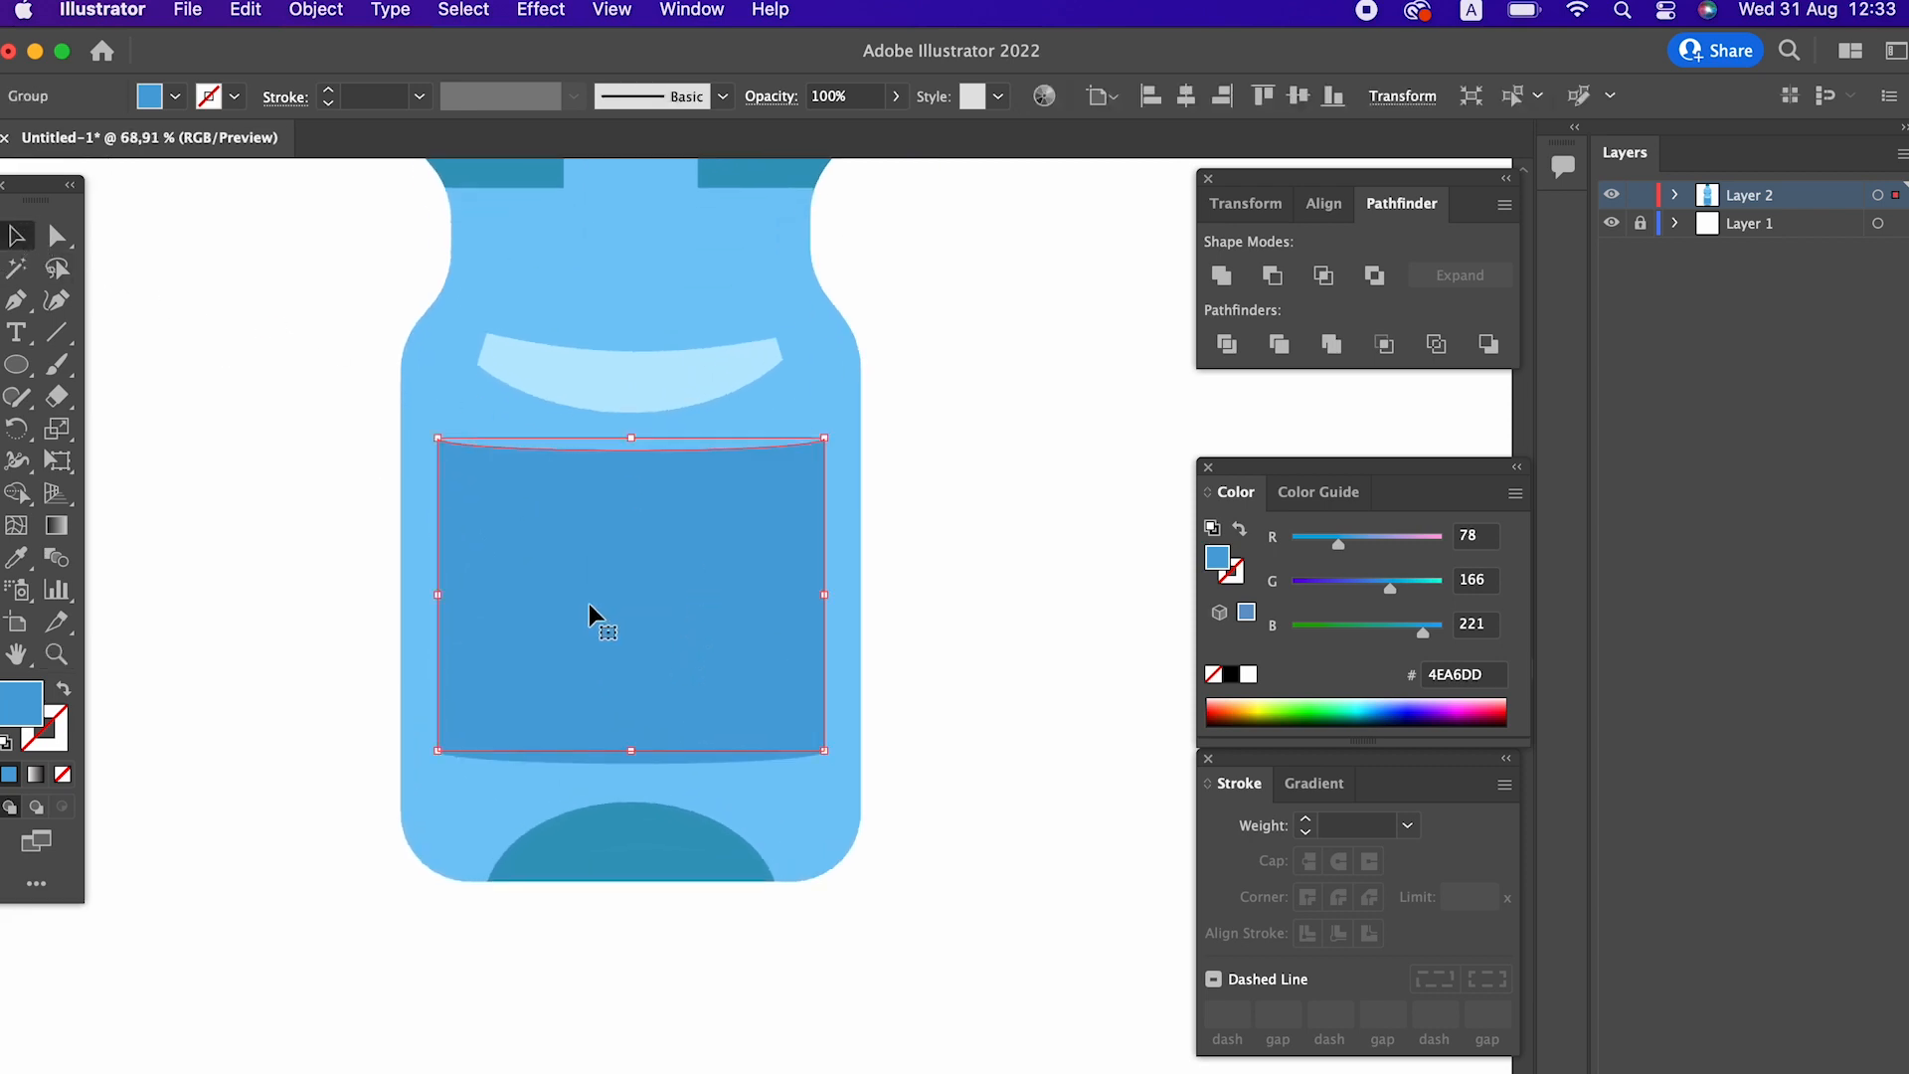
{"action": "left_click", "coordinate": [672, 764], "text": "shift"}
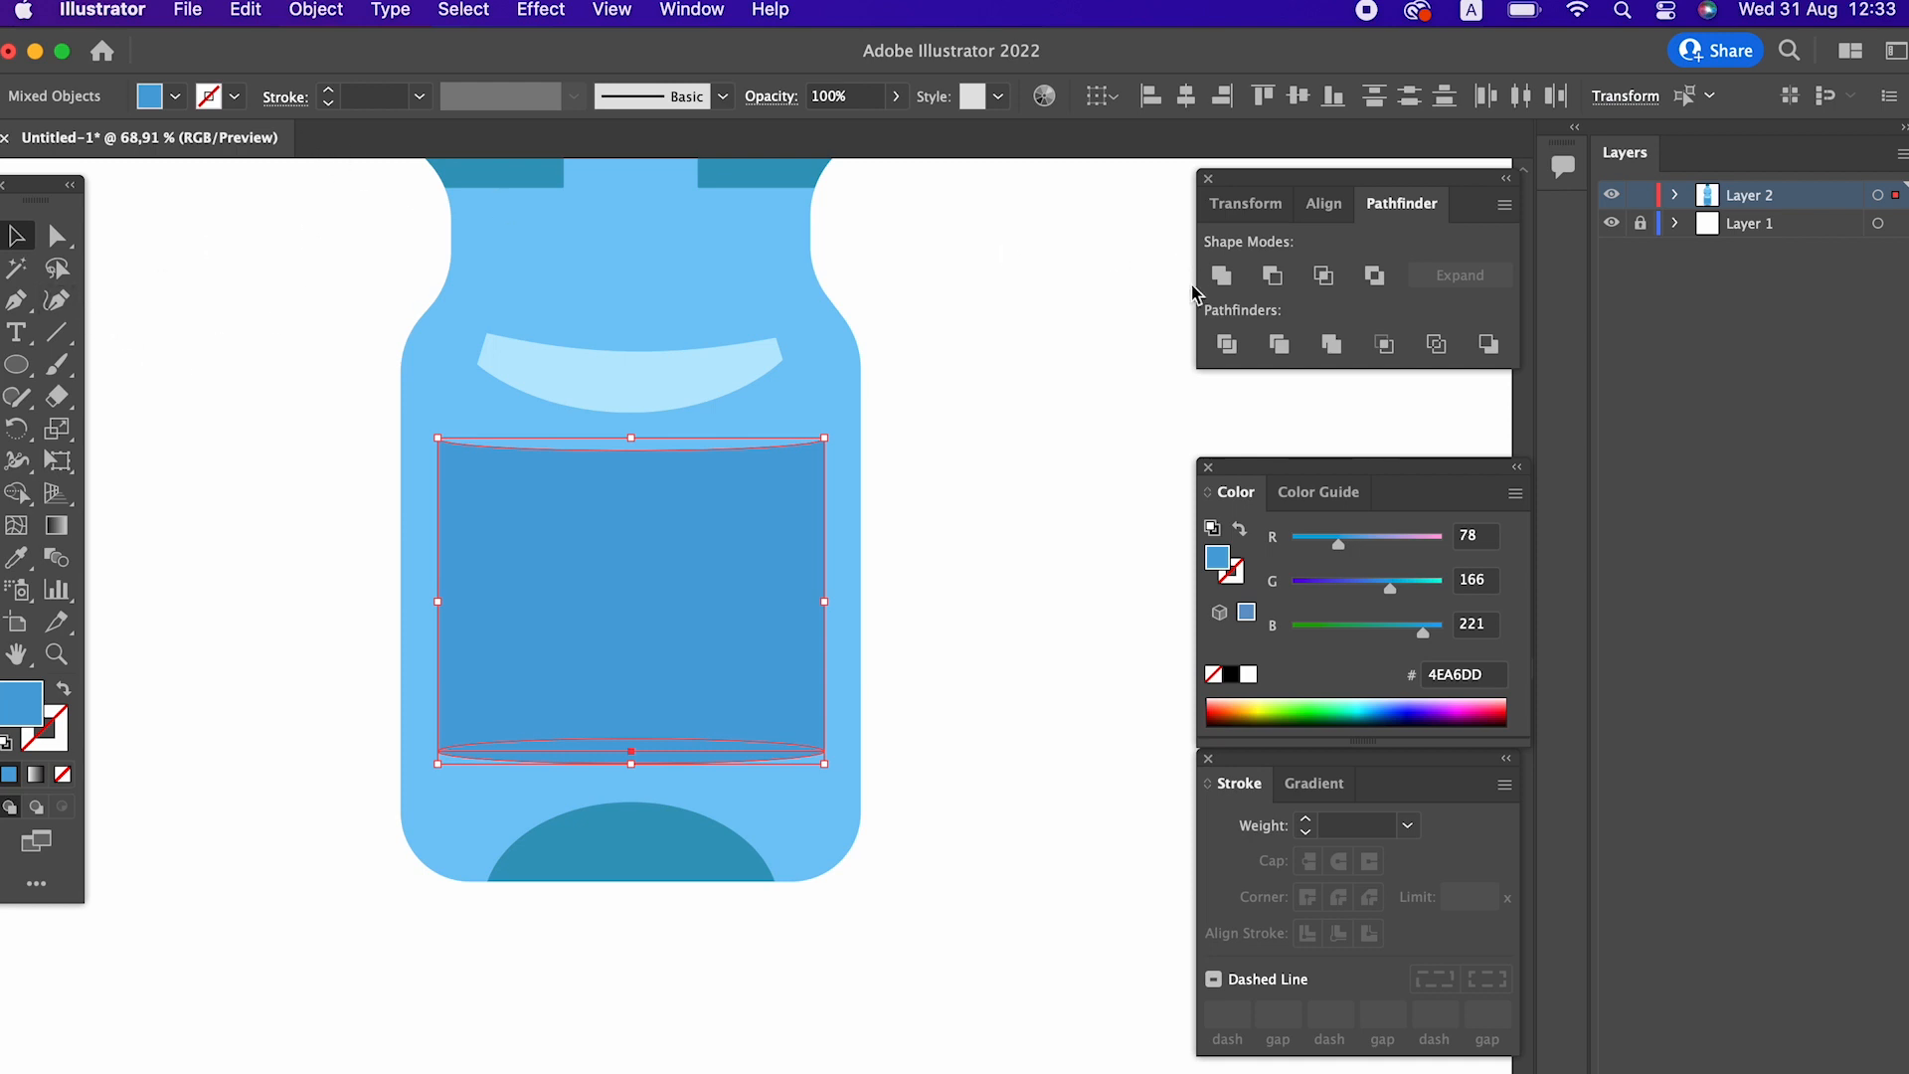
{"action": "left_click", "coordinate": [1225, 273]}
{"action": "left_click", "coordinate": [1044, 470]}
Draw a small upright rectangle in the middle of the label and fill it with the highlight colour BBEAFF.
{"action": "left_click_drag", "start_coordinate": [1044, 470], "coordinate": [833, 567]}
{"action": "left_click_drag", "start_coordinate": [833, 567], "coordinate": [499, 748]}
{"action": "left_click_drag", "start_coordinate": [499, 748], "coordinate": [572, 785]}
{"action": "left_click_drag", "start_coordinate": [572, 786], "coordinate": [530, 593]}
{"action": "left_click_drag", "start_coordinate": [28, 375], "coordinate": [118, 367]}
{"action": "left_click_drag", "start_coordinate": [424, 464], "coordinate": [552, 634]}
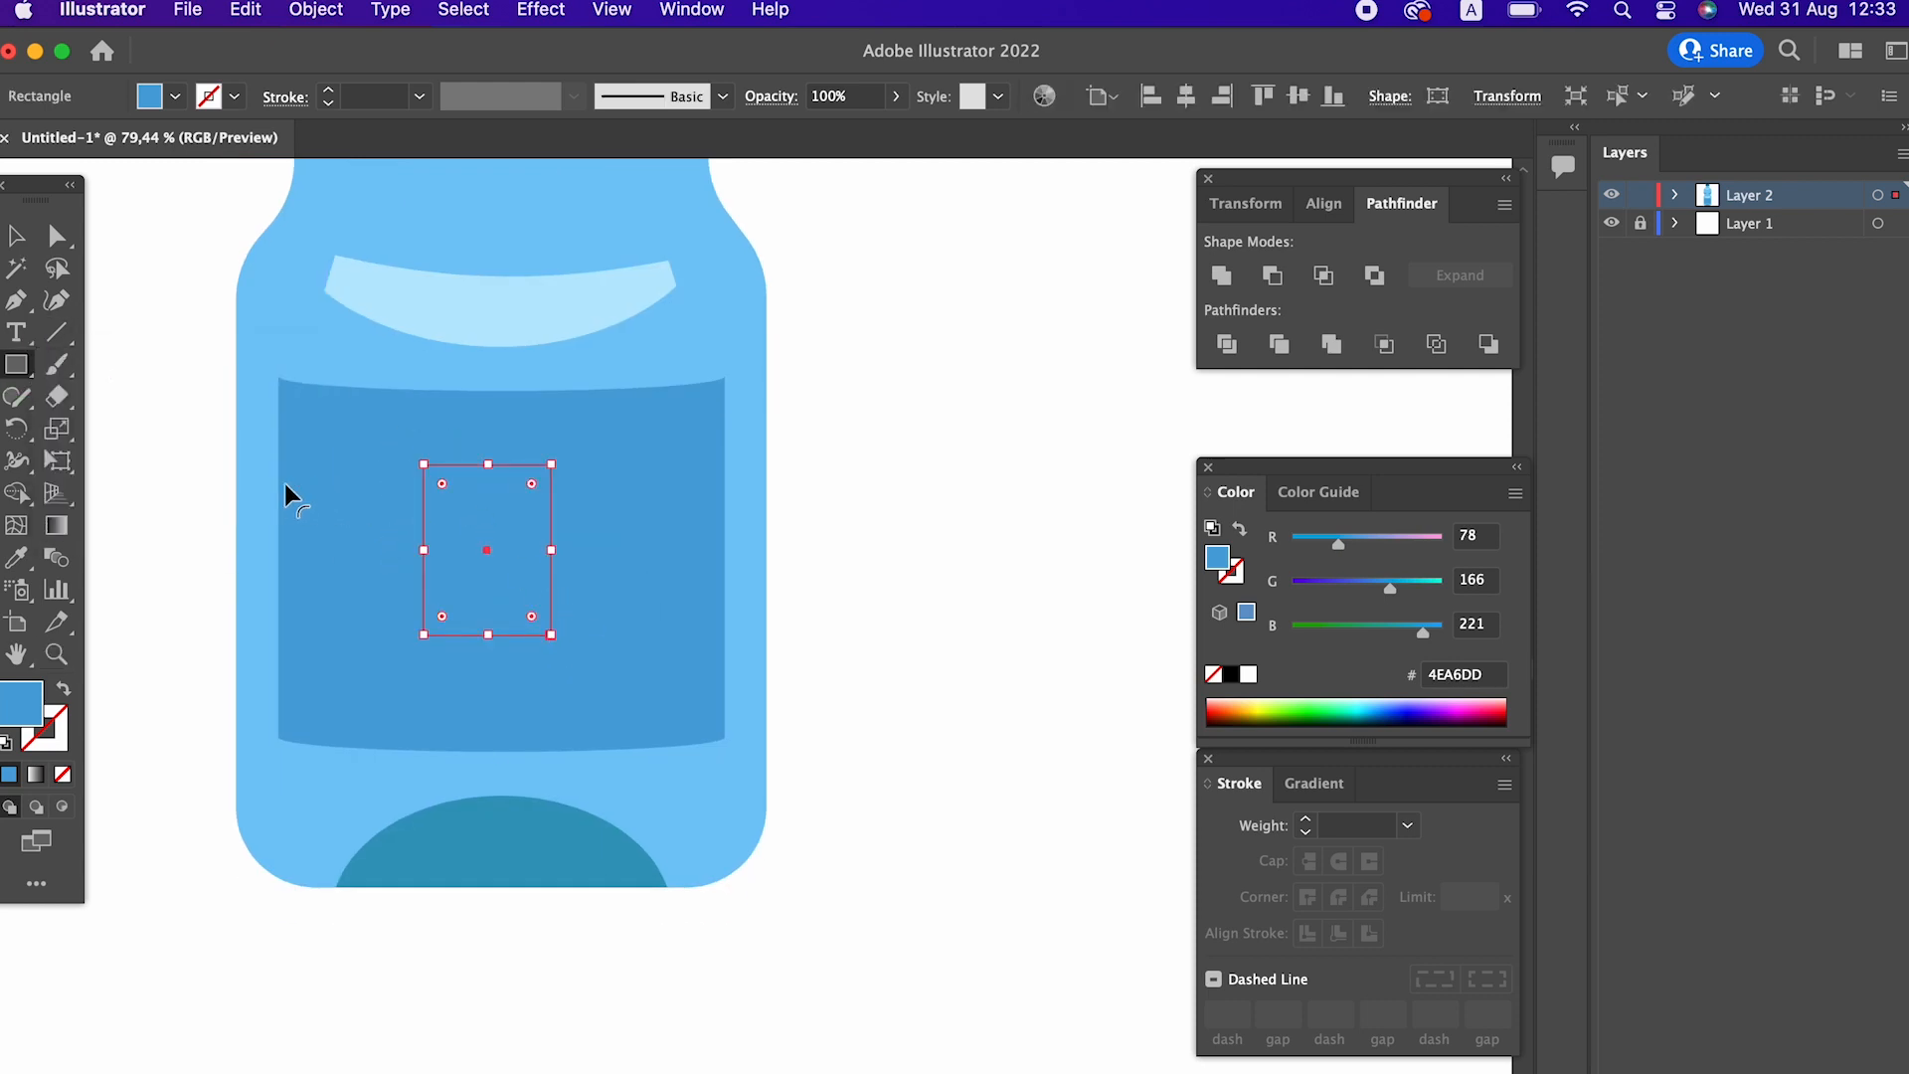
{"action": "left_click", "coordinate": [15, 557]}
{"action": "left_click", "coordinate": [482, 289]}
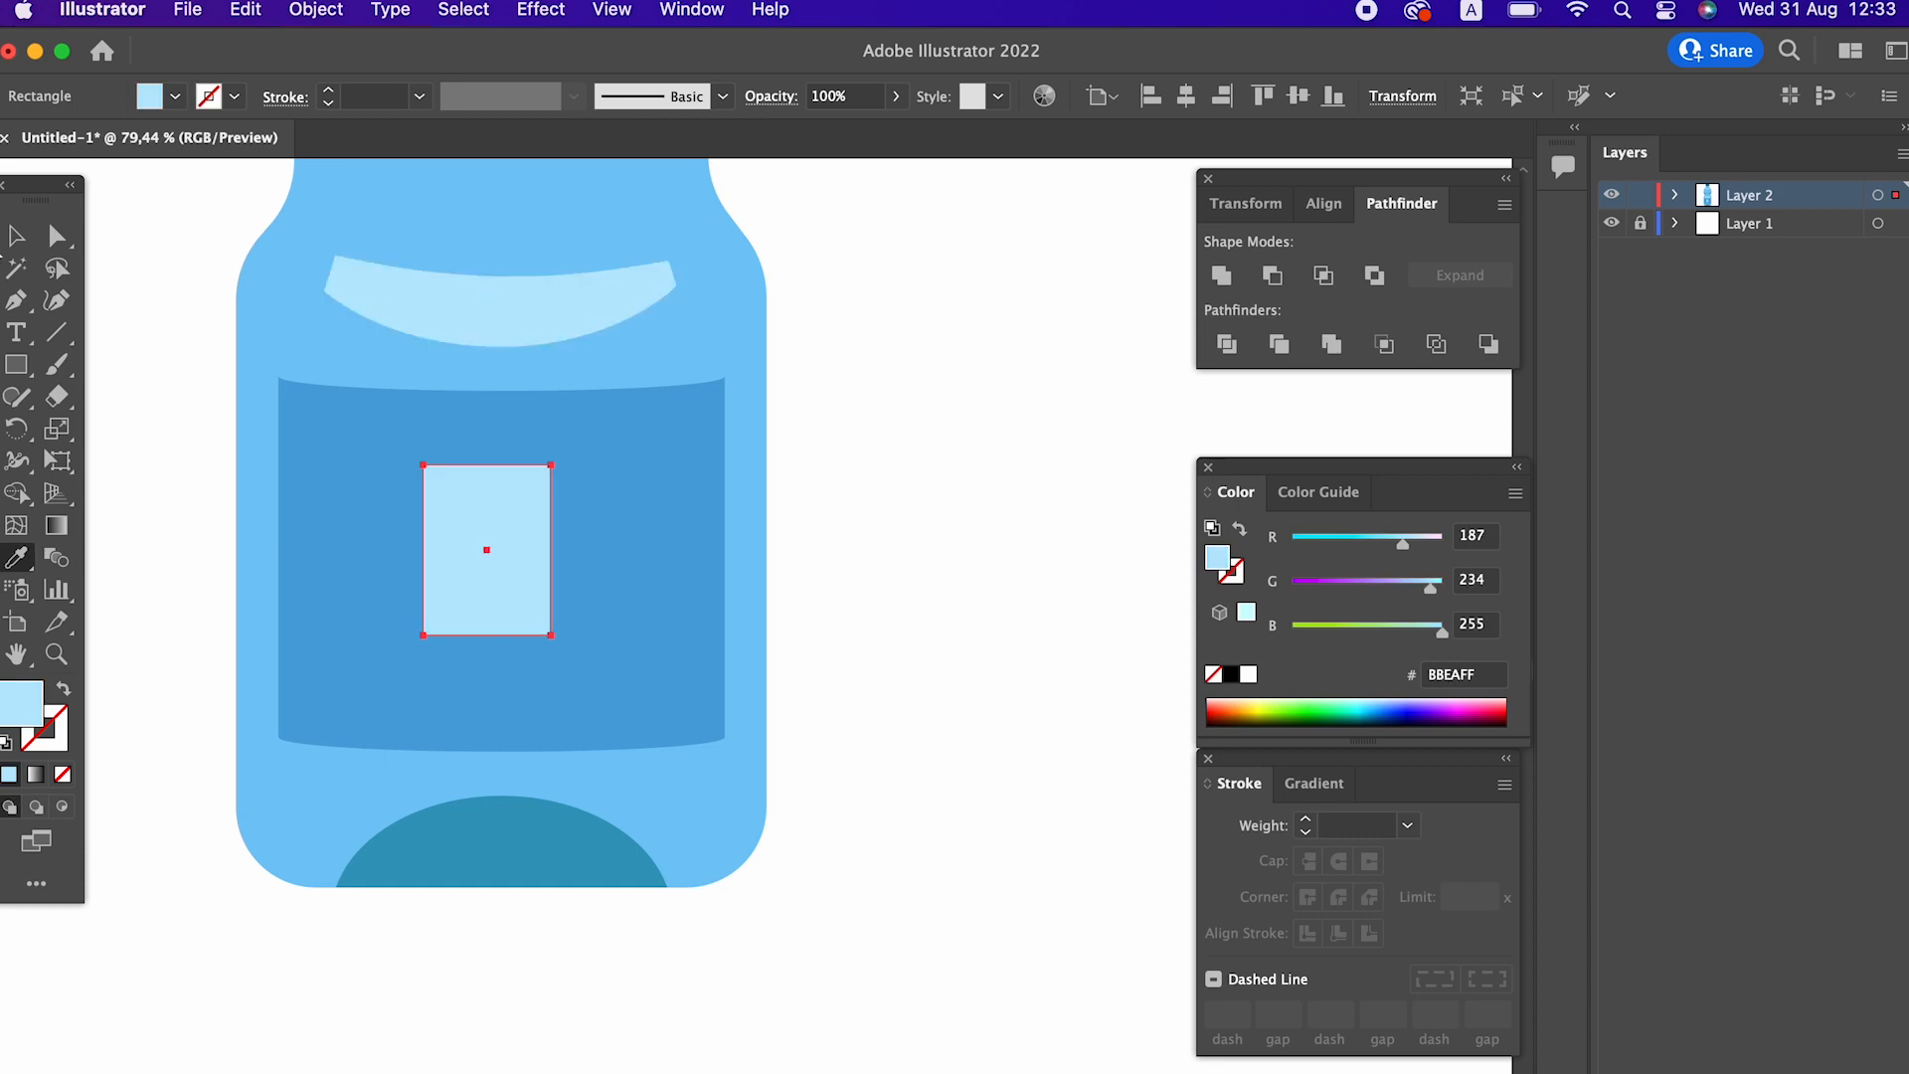
Centre the light rectangle horizontally and move it slightly down on the label.
{"action": "key", "text": "v"}
{"action": "left_click", "coordinate": [1185, 97]}
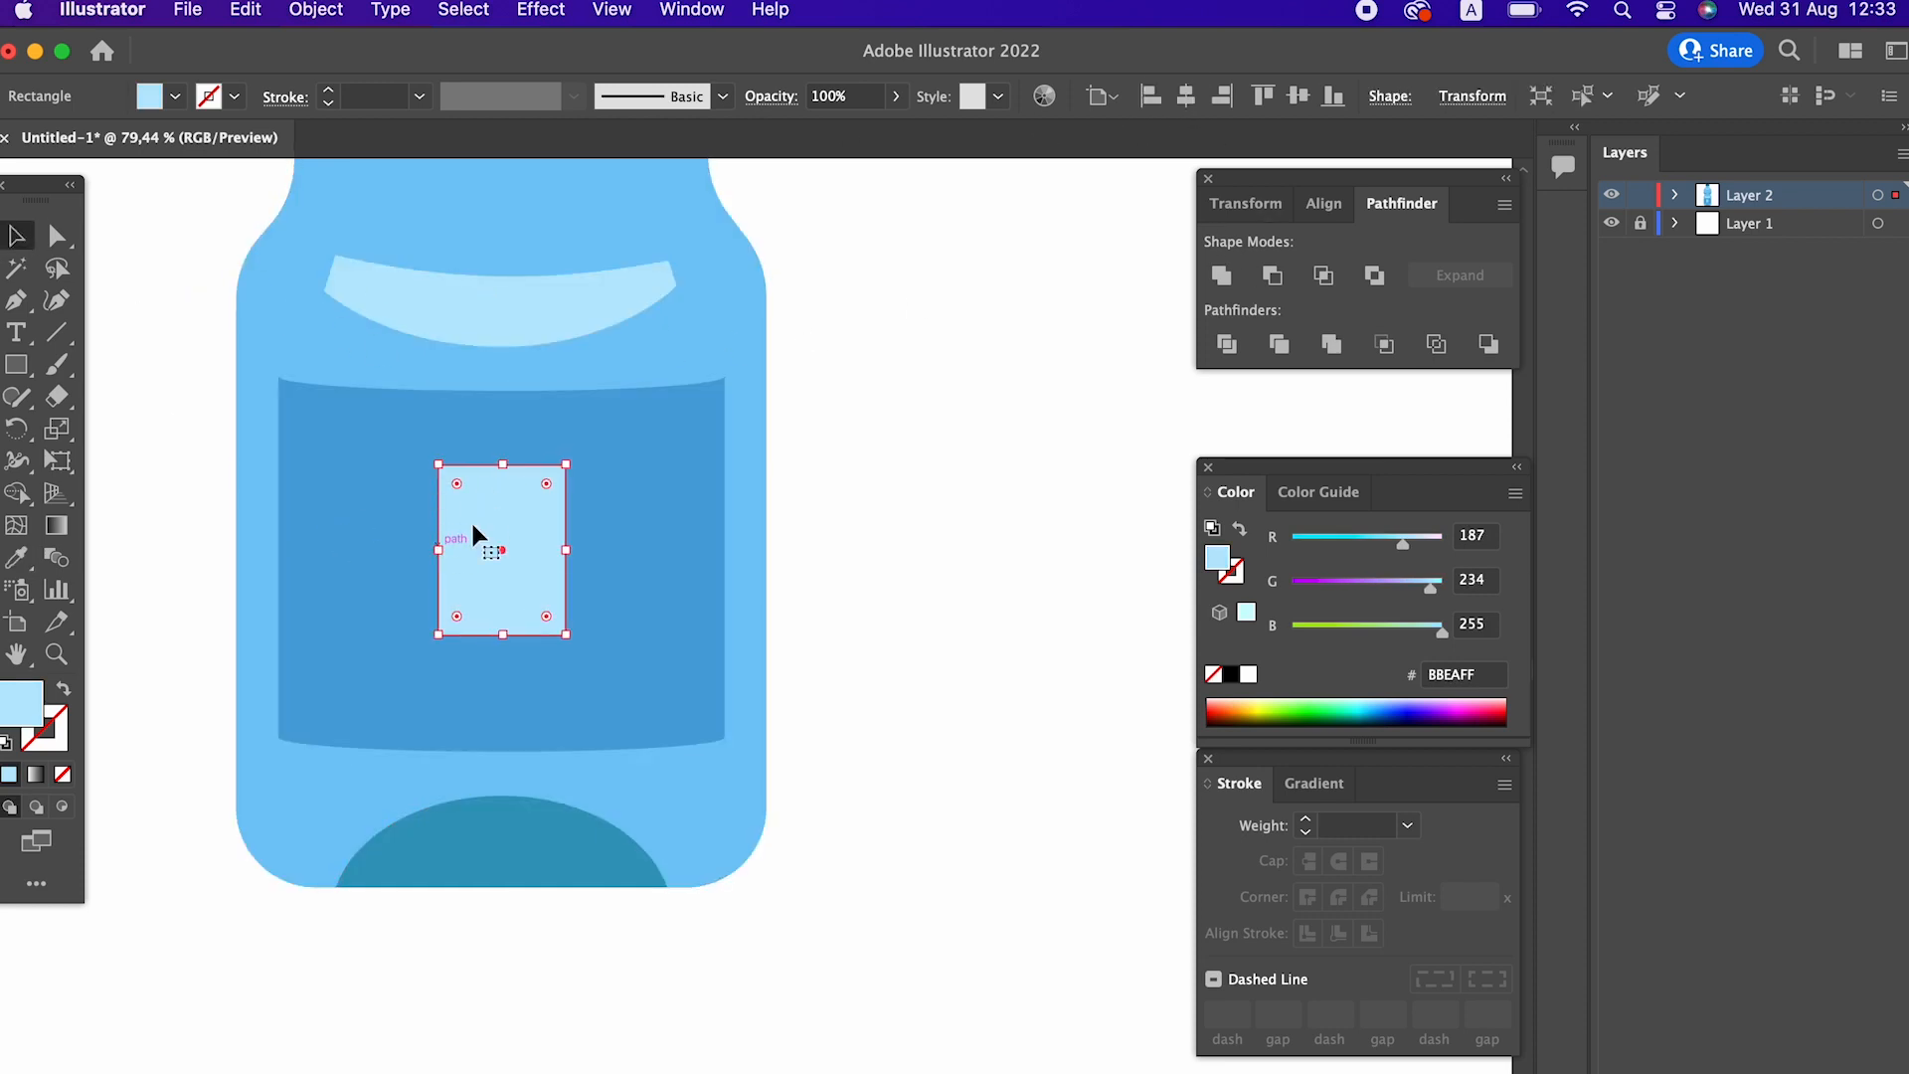
{"action": "left_click_drag", "start_coordinate": [525, 594], "coordinate": [525, 606]}
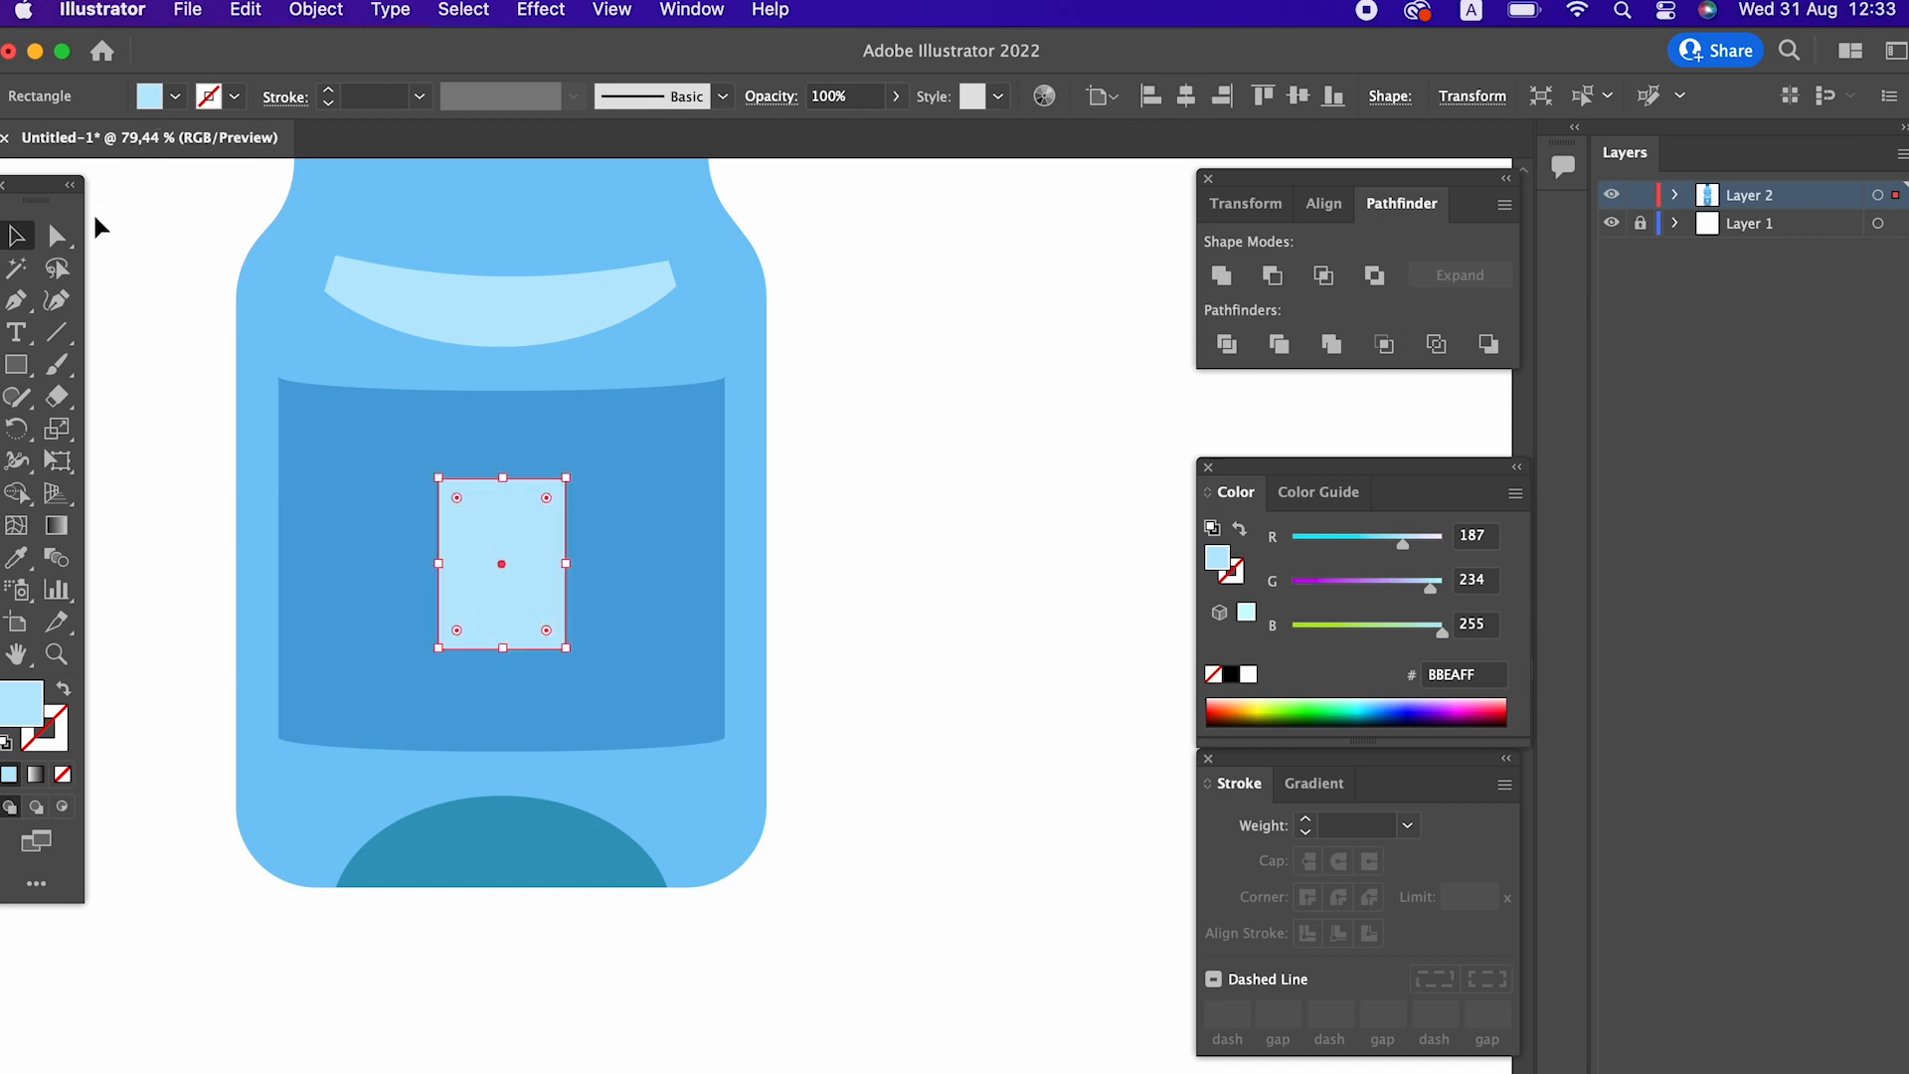
Bring the light rectangle's top corners together into a point and fully round its bottom corners into a drop shape.
{"action": "left_click", "coordinate": [57, 235]}
{"action": "left_click_drag", "start_coordinate": [438, 478], "coordinate": [511, 485]}
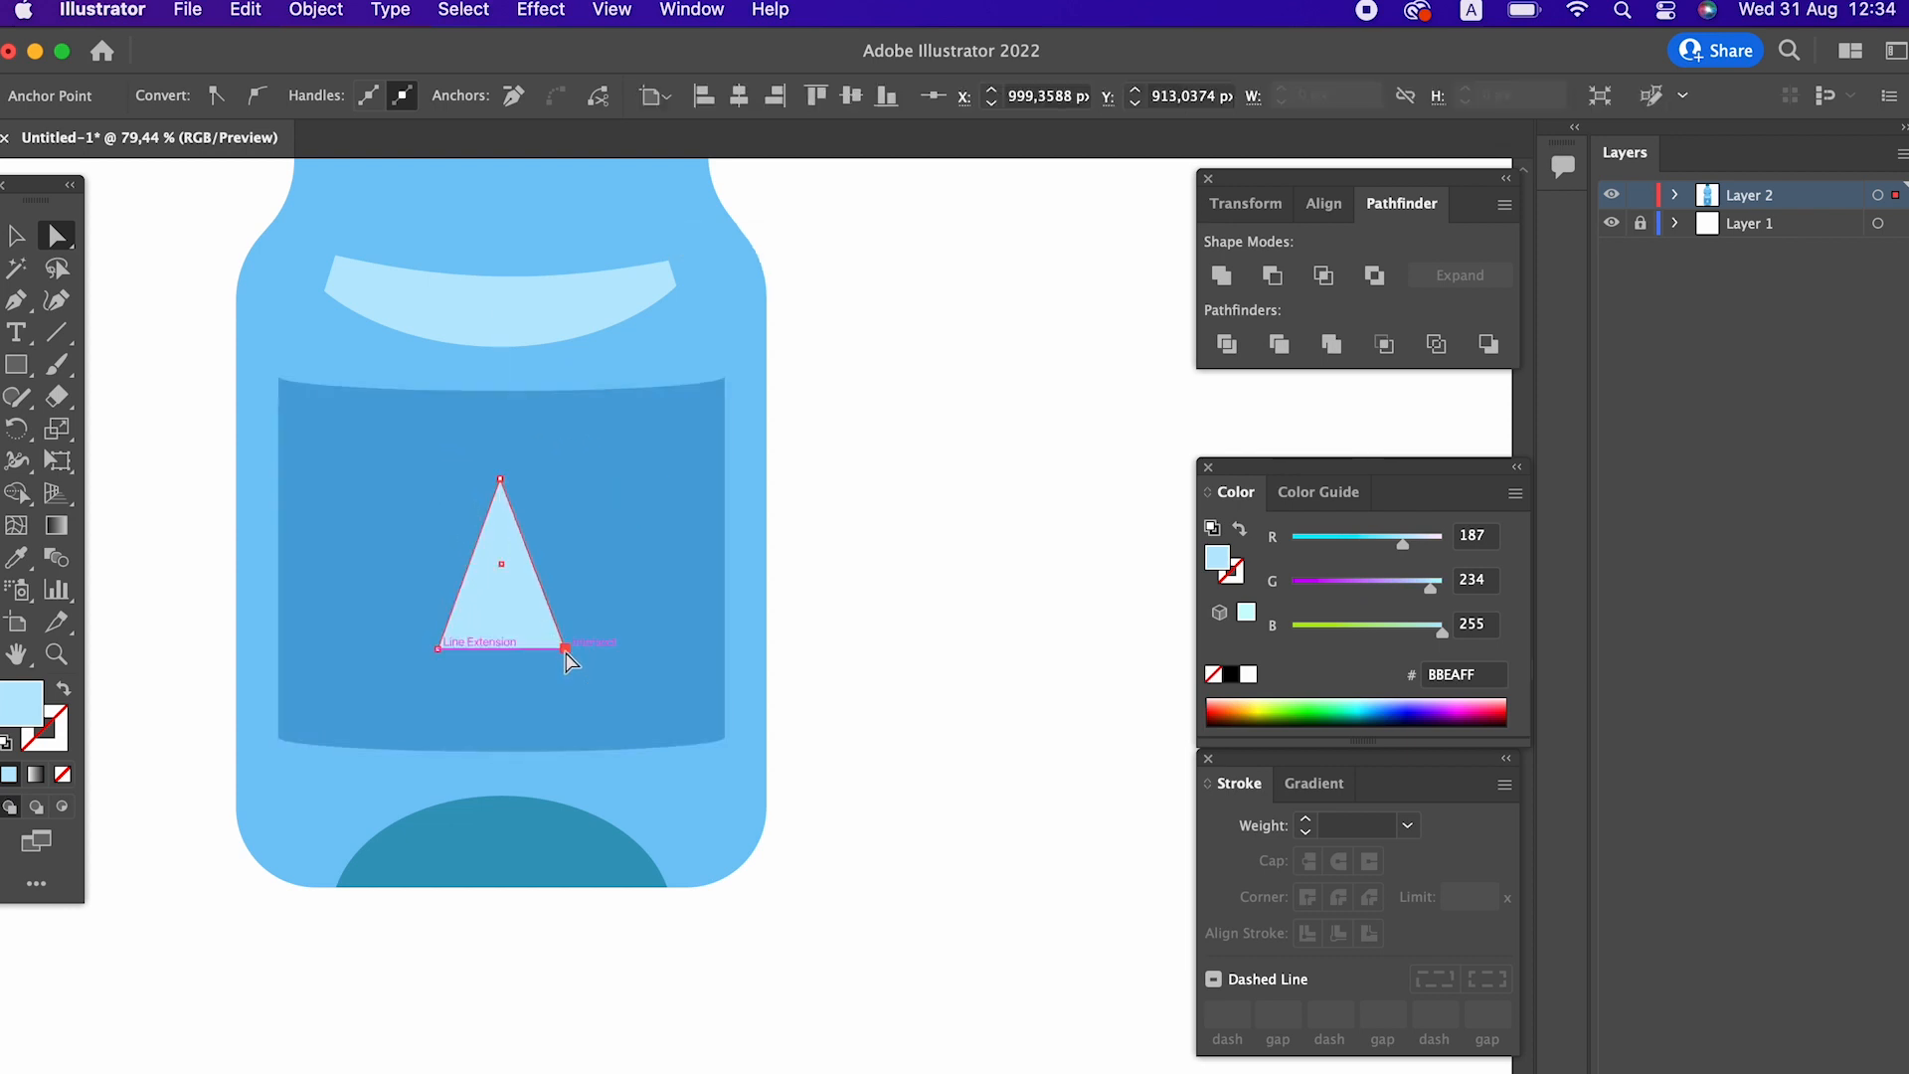
{"action": "left_click", "coordinate": [565, 649]}
{"action": "left_click", "coordinate": [439, 649], "text": "shift"}
{"action": "left_click", "coordinate": [468, 637]}
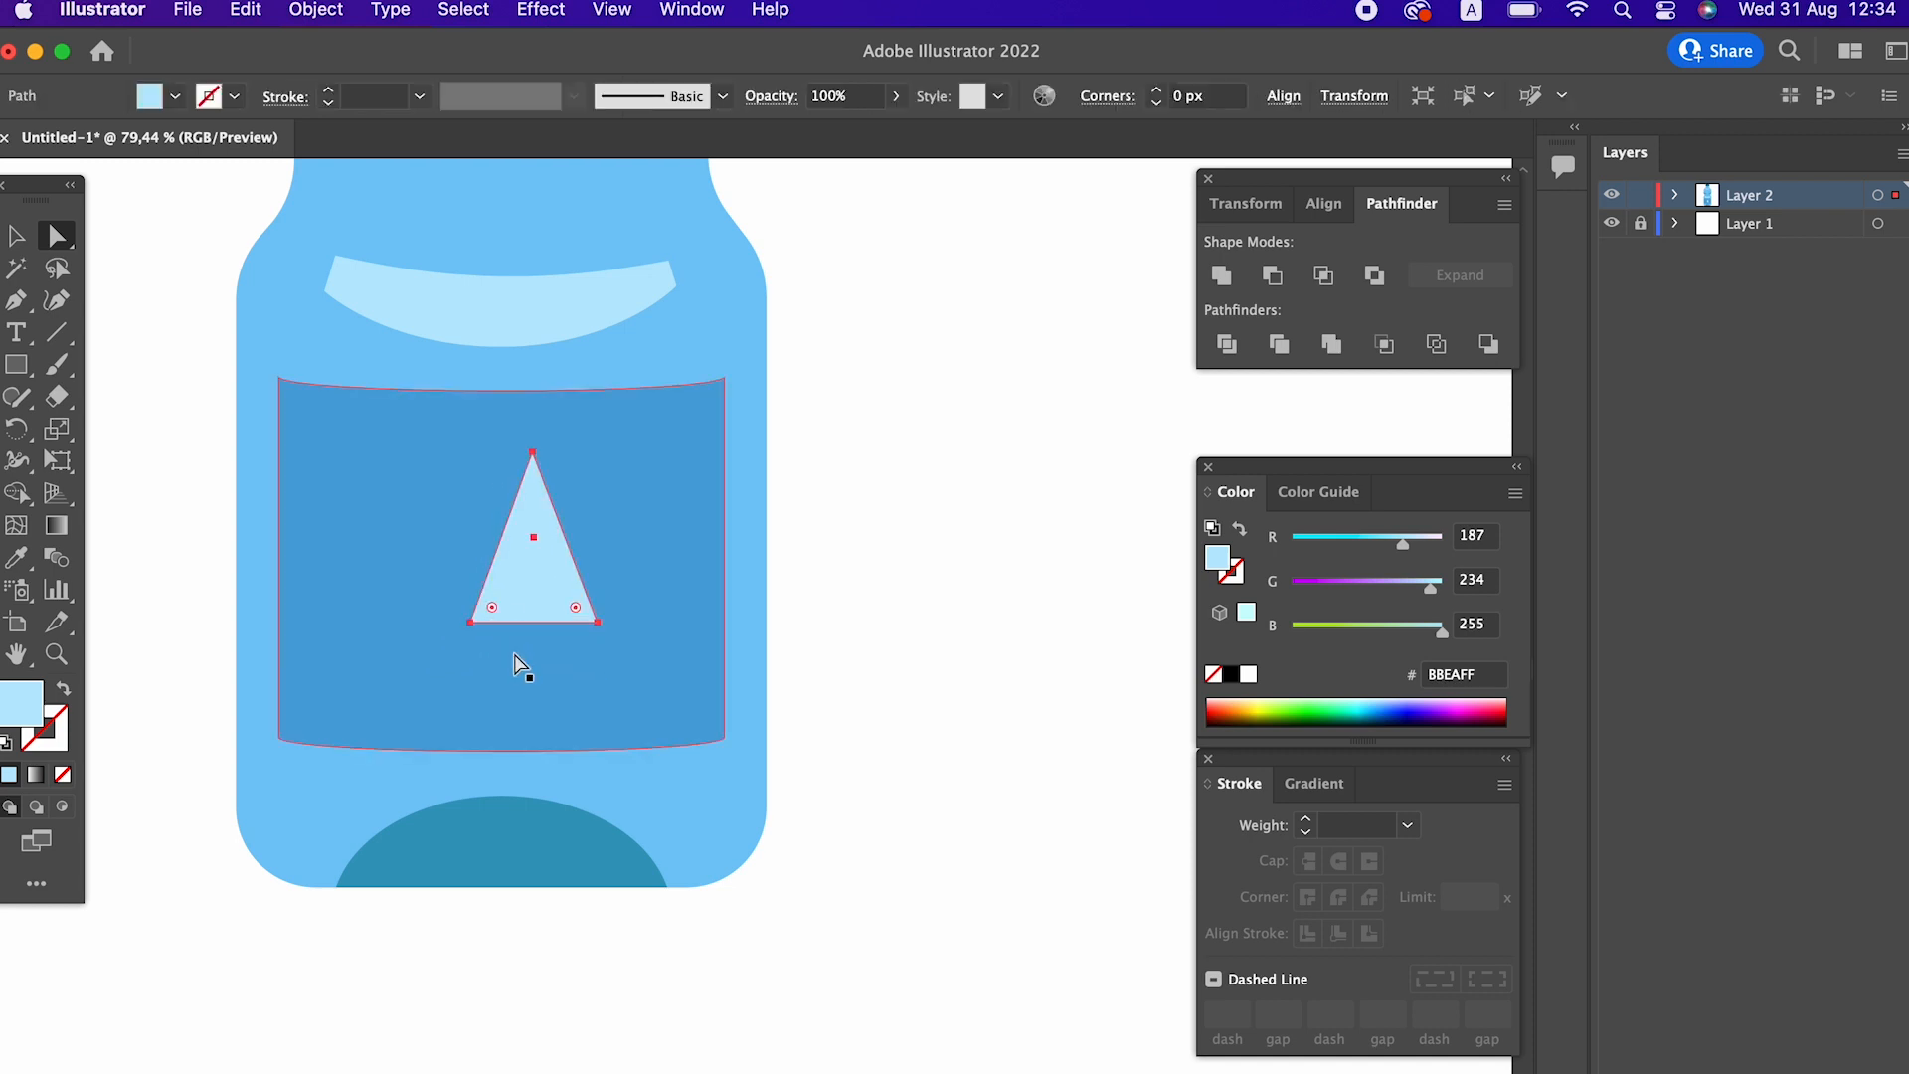
{"action": "left_click_drag", "start_coordinate": [460, 633], "coordinate": [669, 329]}
{"action": "left_click", "coordinate": [16, 236]}
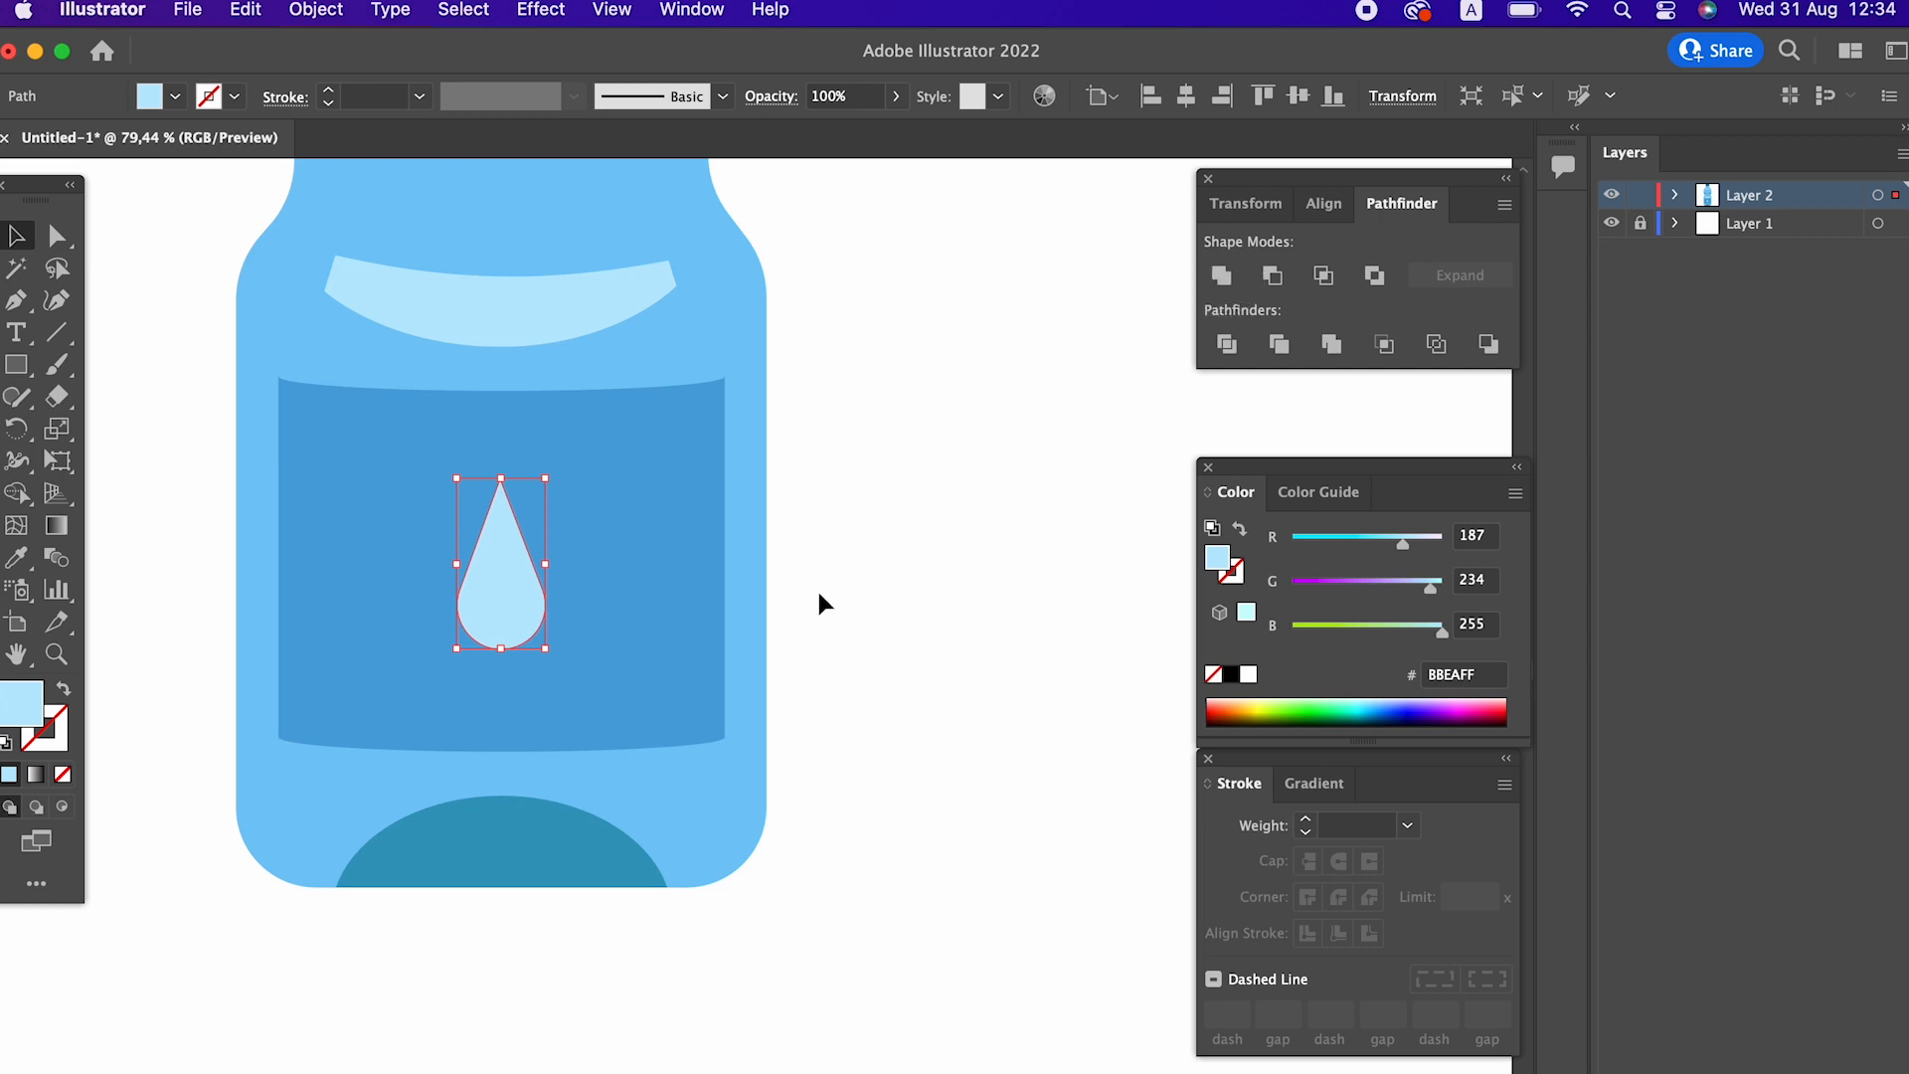
Enlarge the water drop about its centre and round its pointed tip.
{"action": "left_click_drag", "start_coordinate": [545, 649], "coordinate": [591, 695]}
{"action": "left_click", "coordinate": [56, 236]}
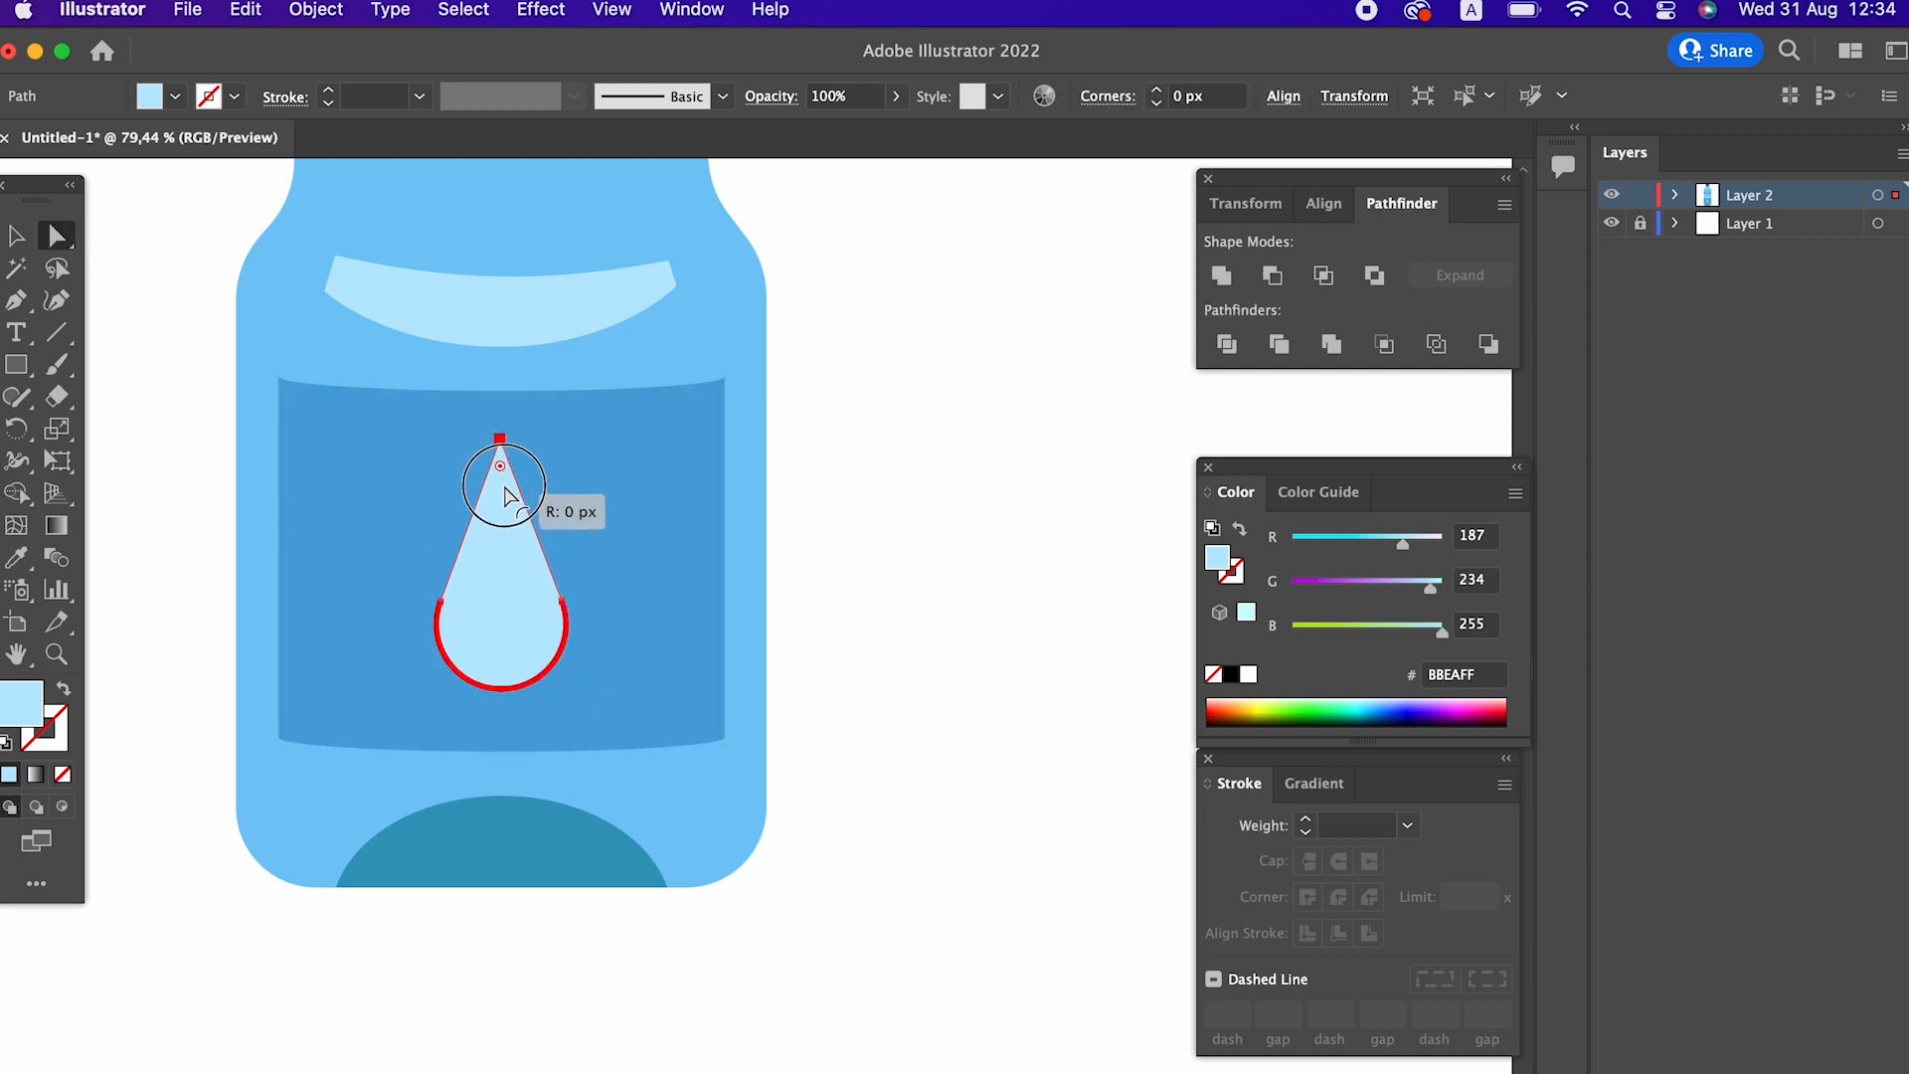
{"action": "left_click", "coordinate": [500, 438]}
{"action": "left_click_drag", "start_coordinate": [500, 464], "coordinate": [502, 490]}
{"action": "left_click_drag", "start_coordinate": [500, 484], "coordinate": [501, 530]}
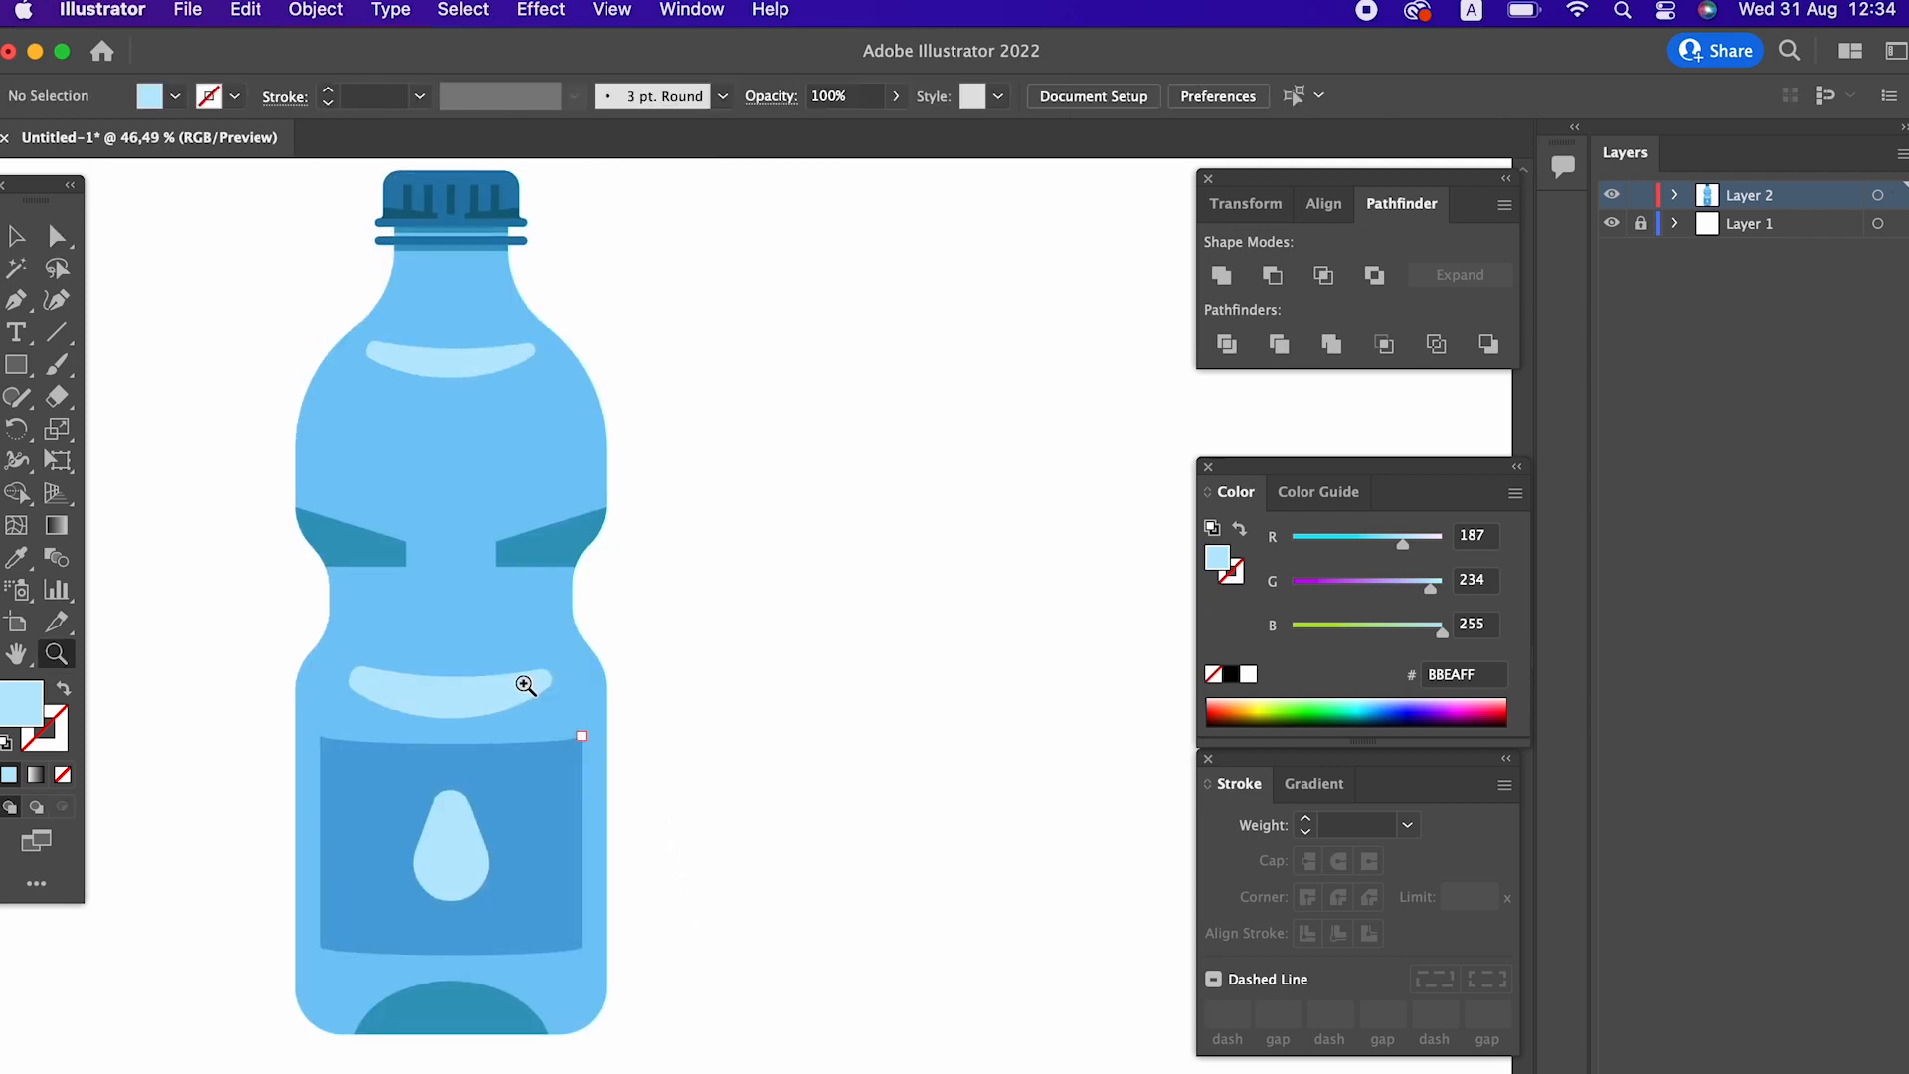
Duplicate the bottle body group in place and unite its pieces into a single silhouette.
{"action": "left_click", "coordinate": [24, 246]}
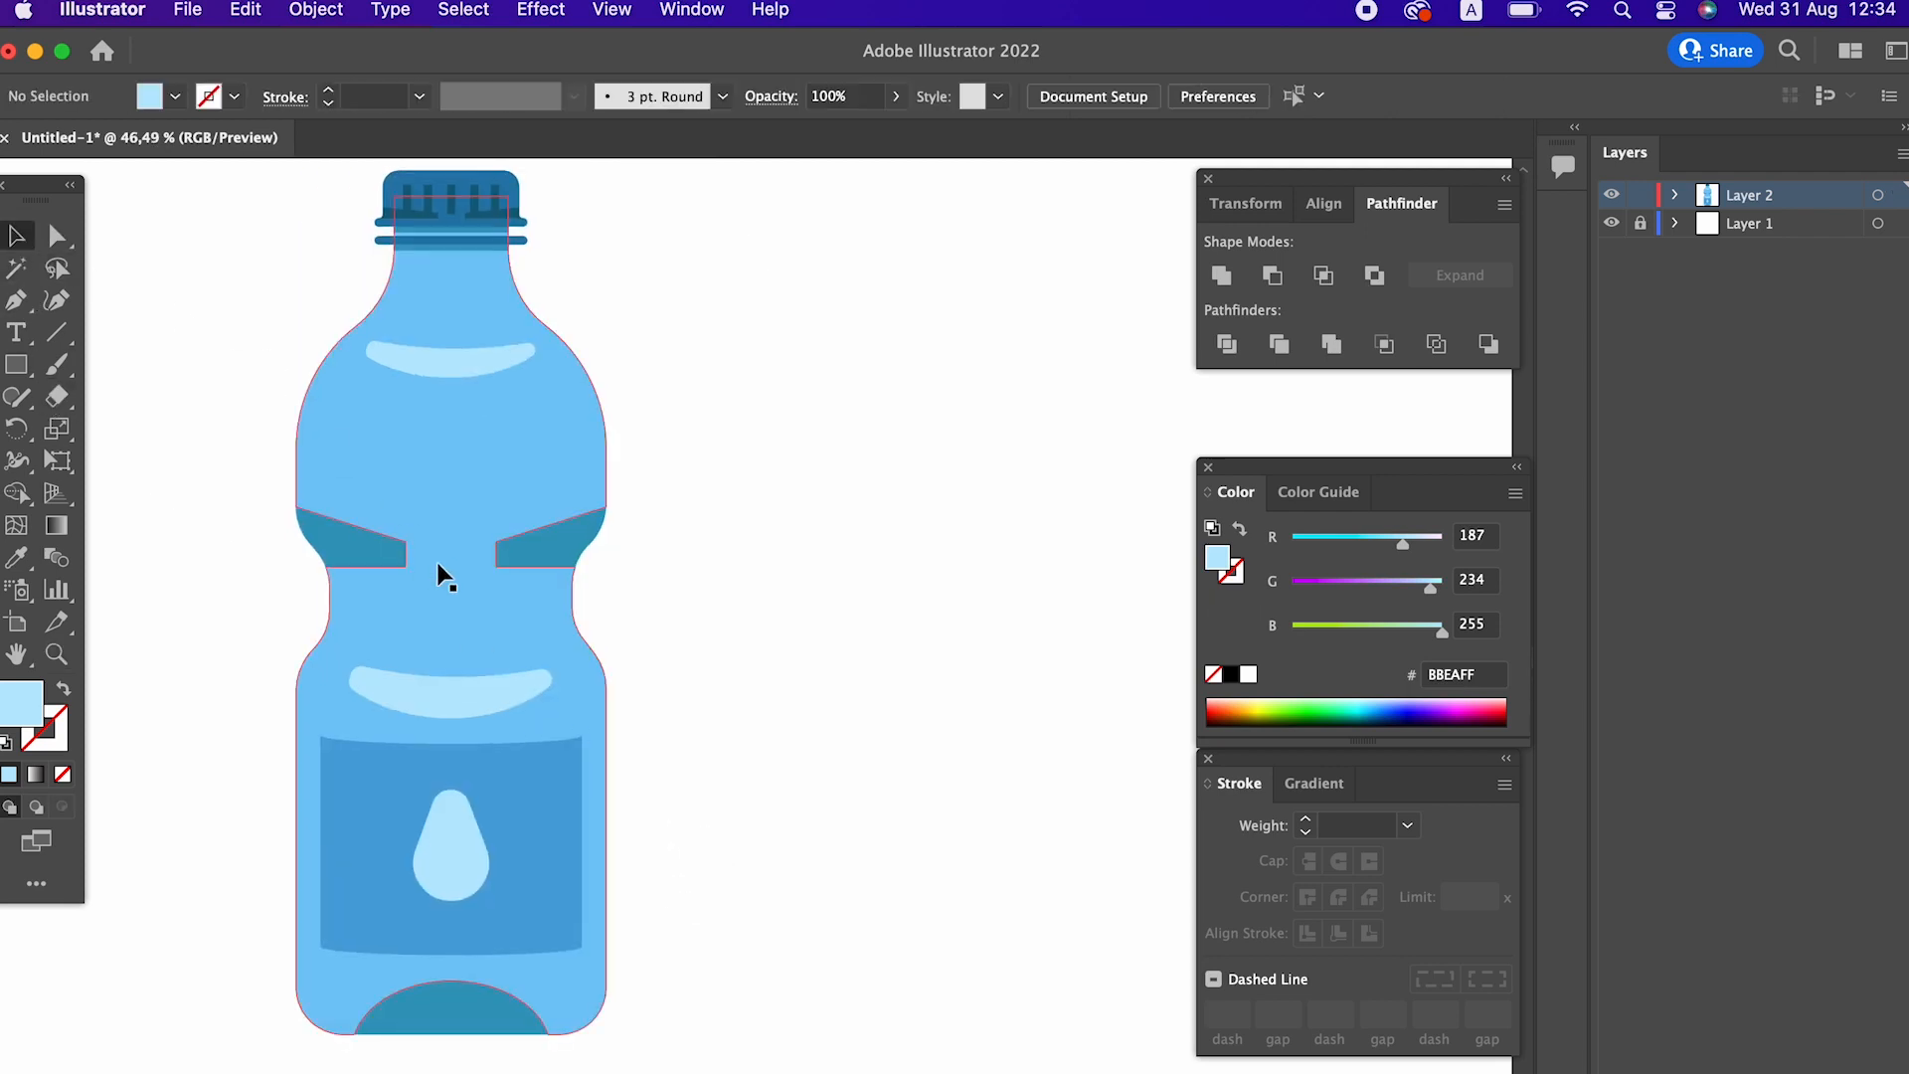
{"action": "left_click", "coordinate": [393, 495]}
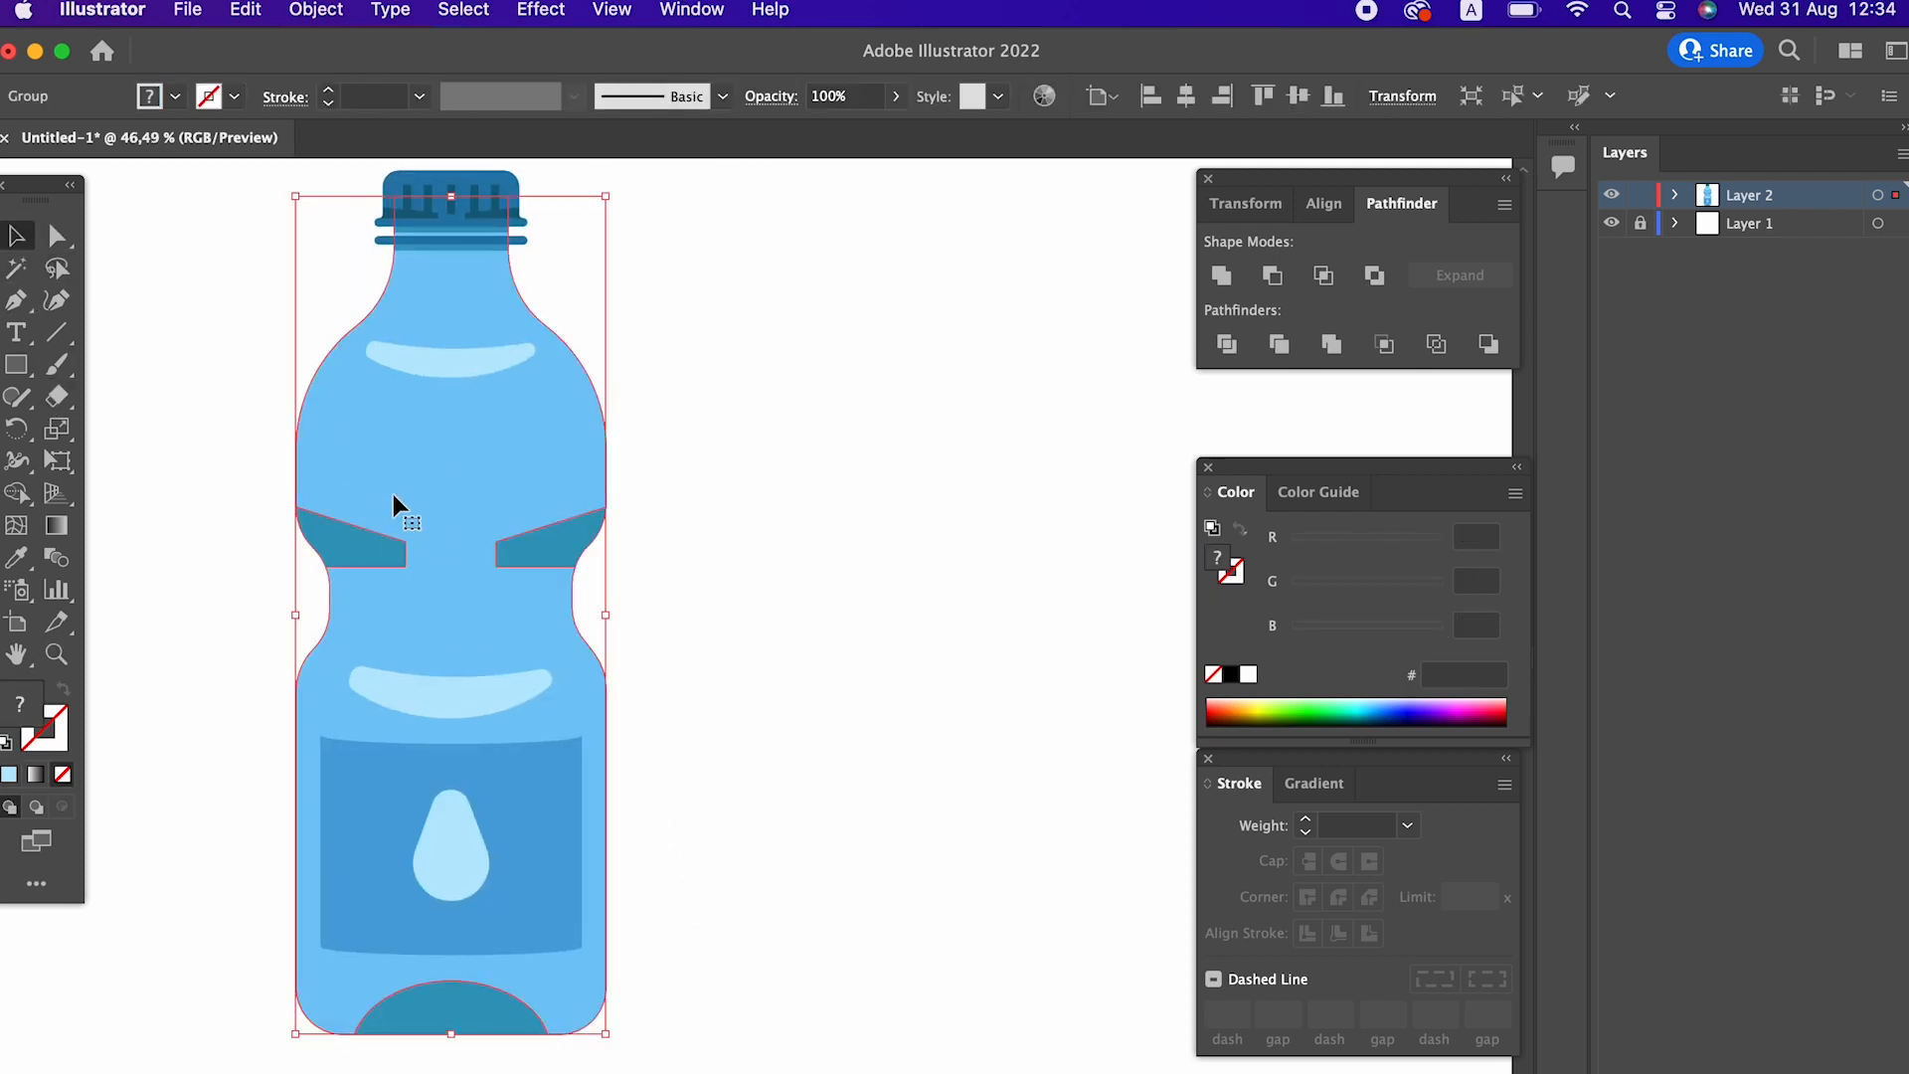
{"action": "left_click", "coordinate": [239, 12]}
{"action": "left_click", "coordinate": [288, 151]}
{"action": "left_click", "coordinate": [263, 14]}
{"action": "left_click", "coordinate": [397, 211]}
{"action": "left_click", "coordinate": [1221, 275]}
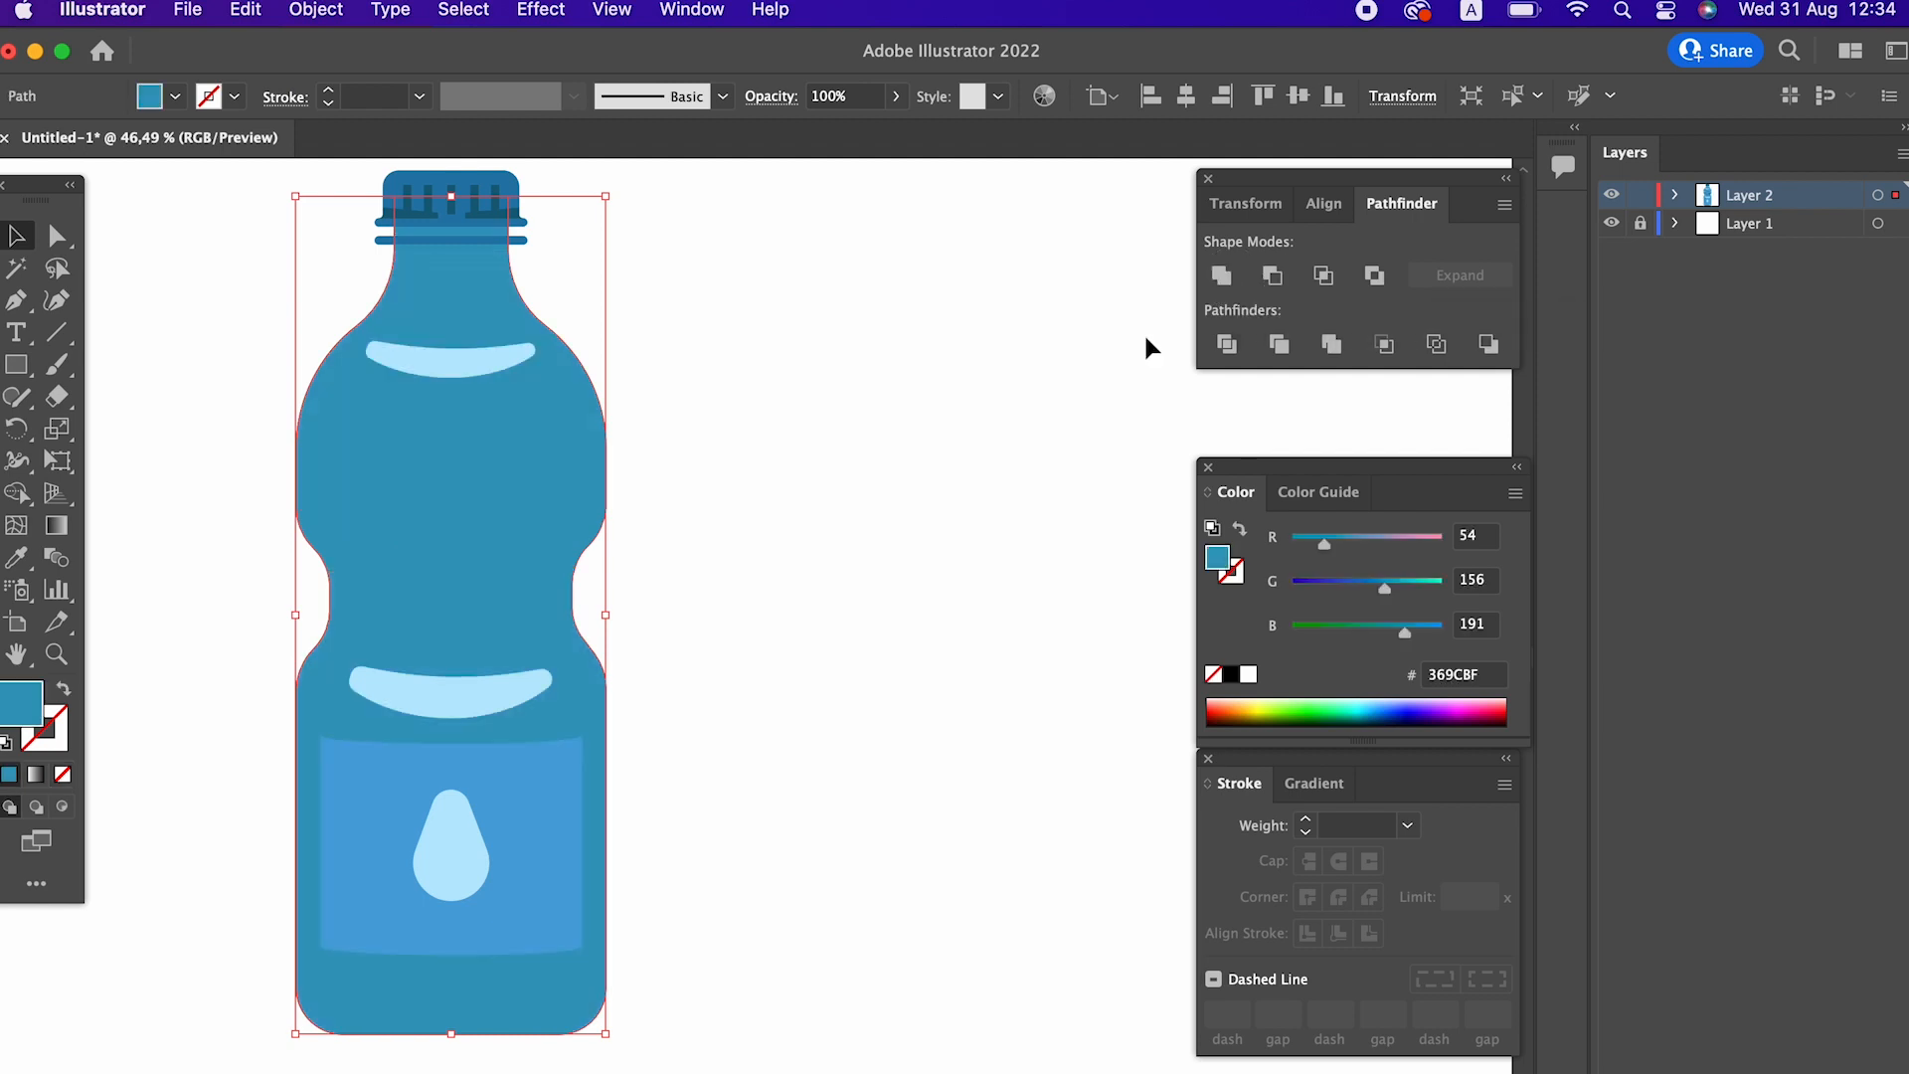
Bring the united bottle silhouette to the front.
{"action": "right_click", "coordinate": [608, 450]}
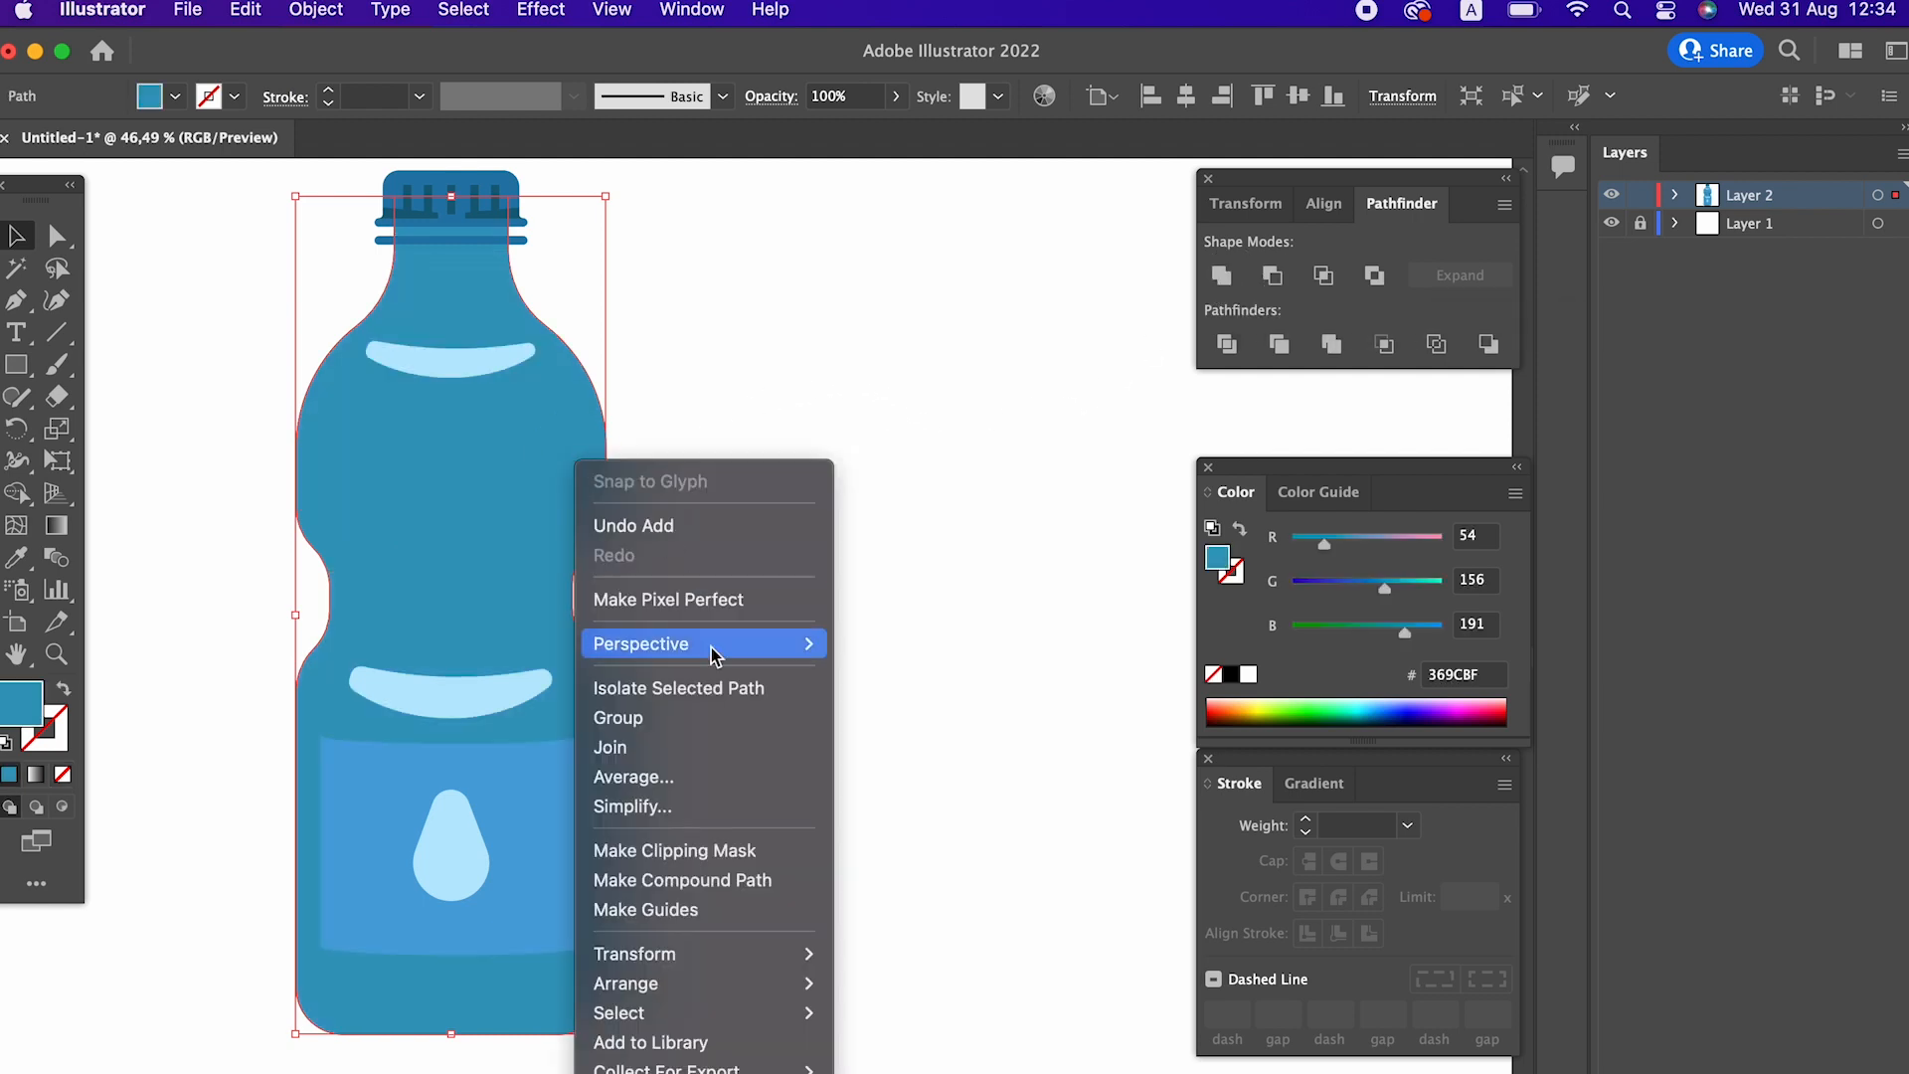
{"action": "mouse_move", "coordinate": [755, 983]}
{"action": "left_click", "coordinate": [891, 983]}
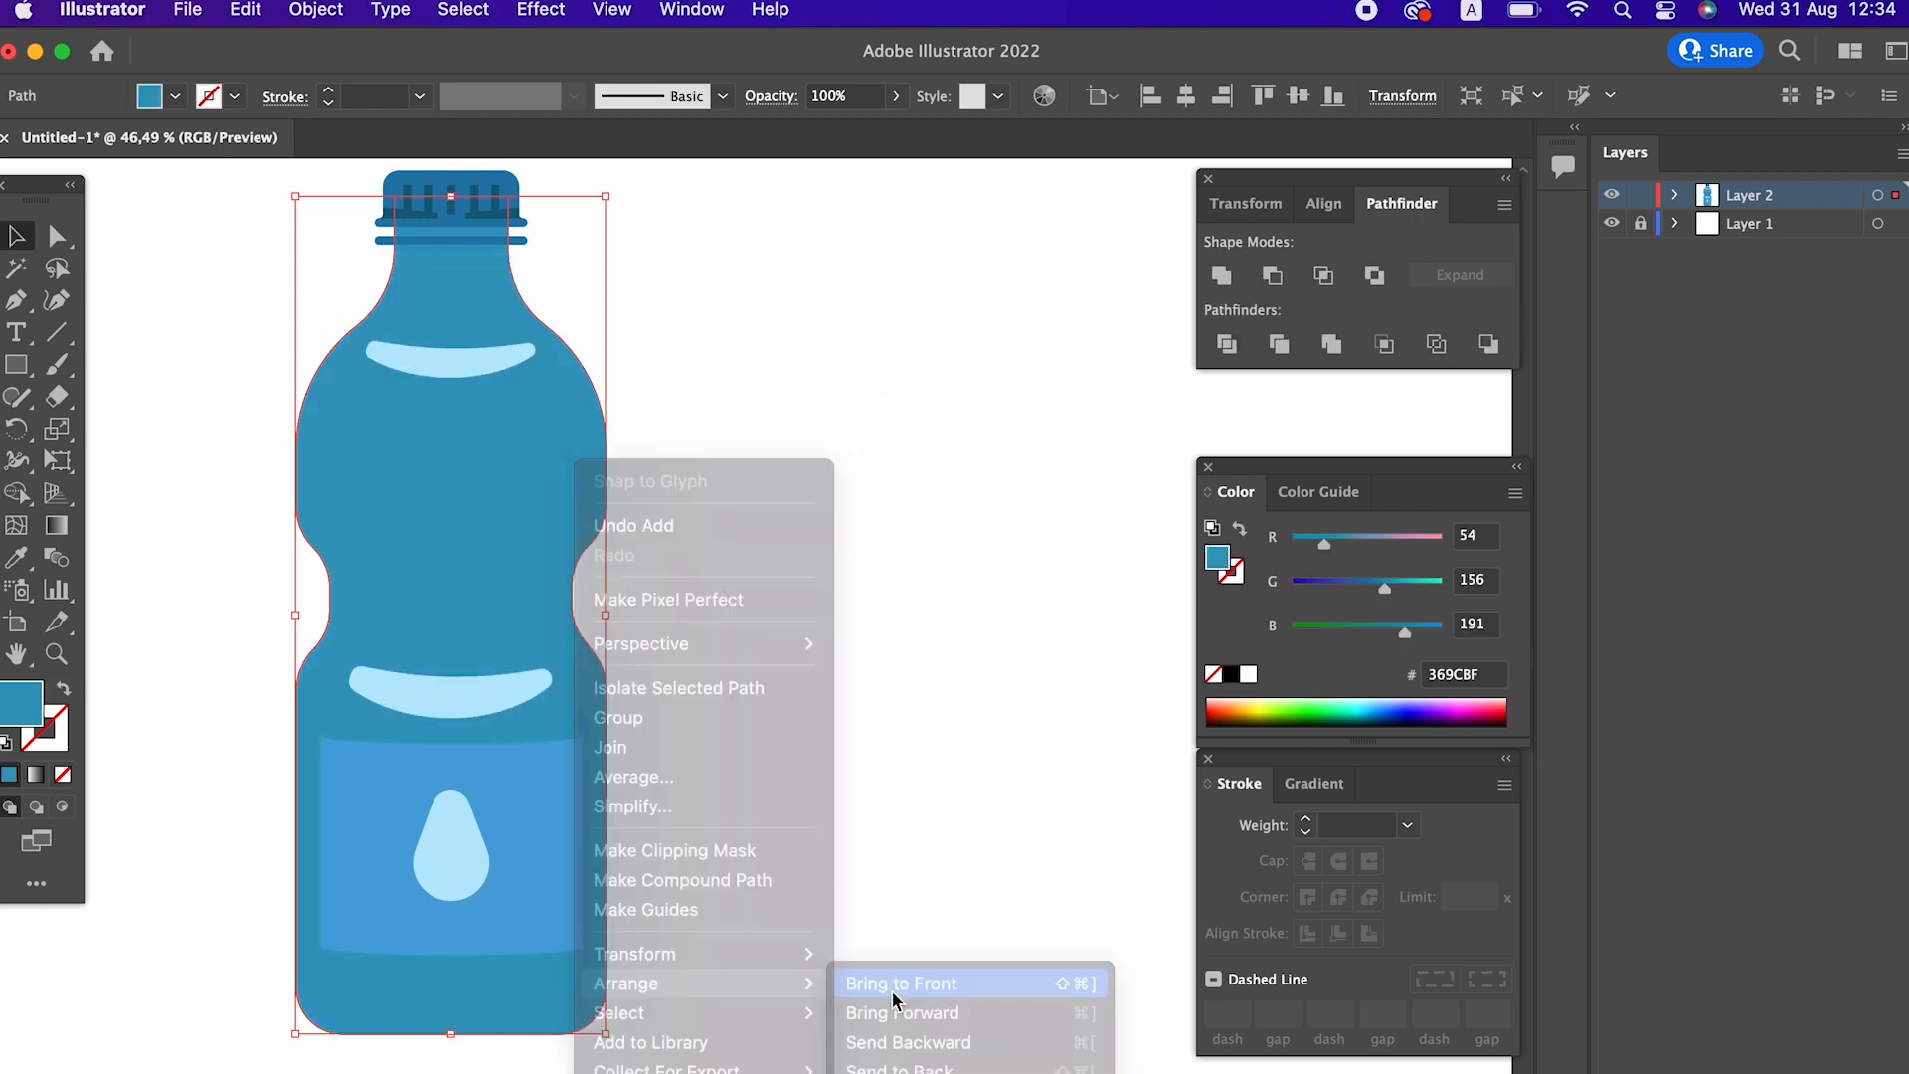
Create an inner copy of the bottle silhouette with Offset Path at -55 px, using Miter joins and a miter limit of 4.
{"action": "left_click", "coordinate": [299, 12]}
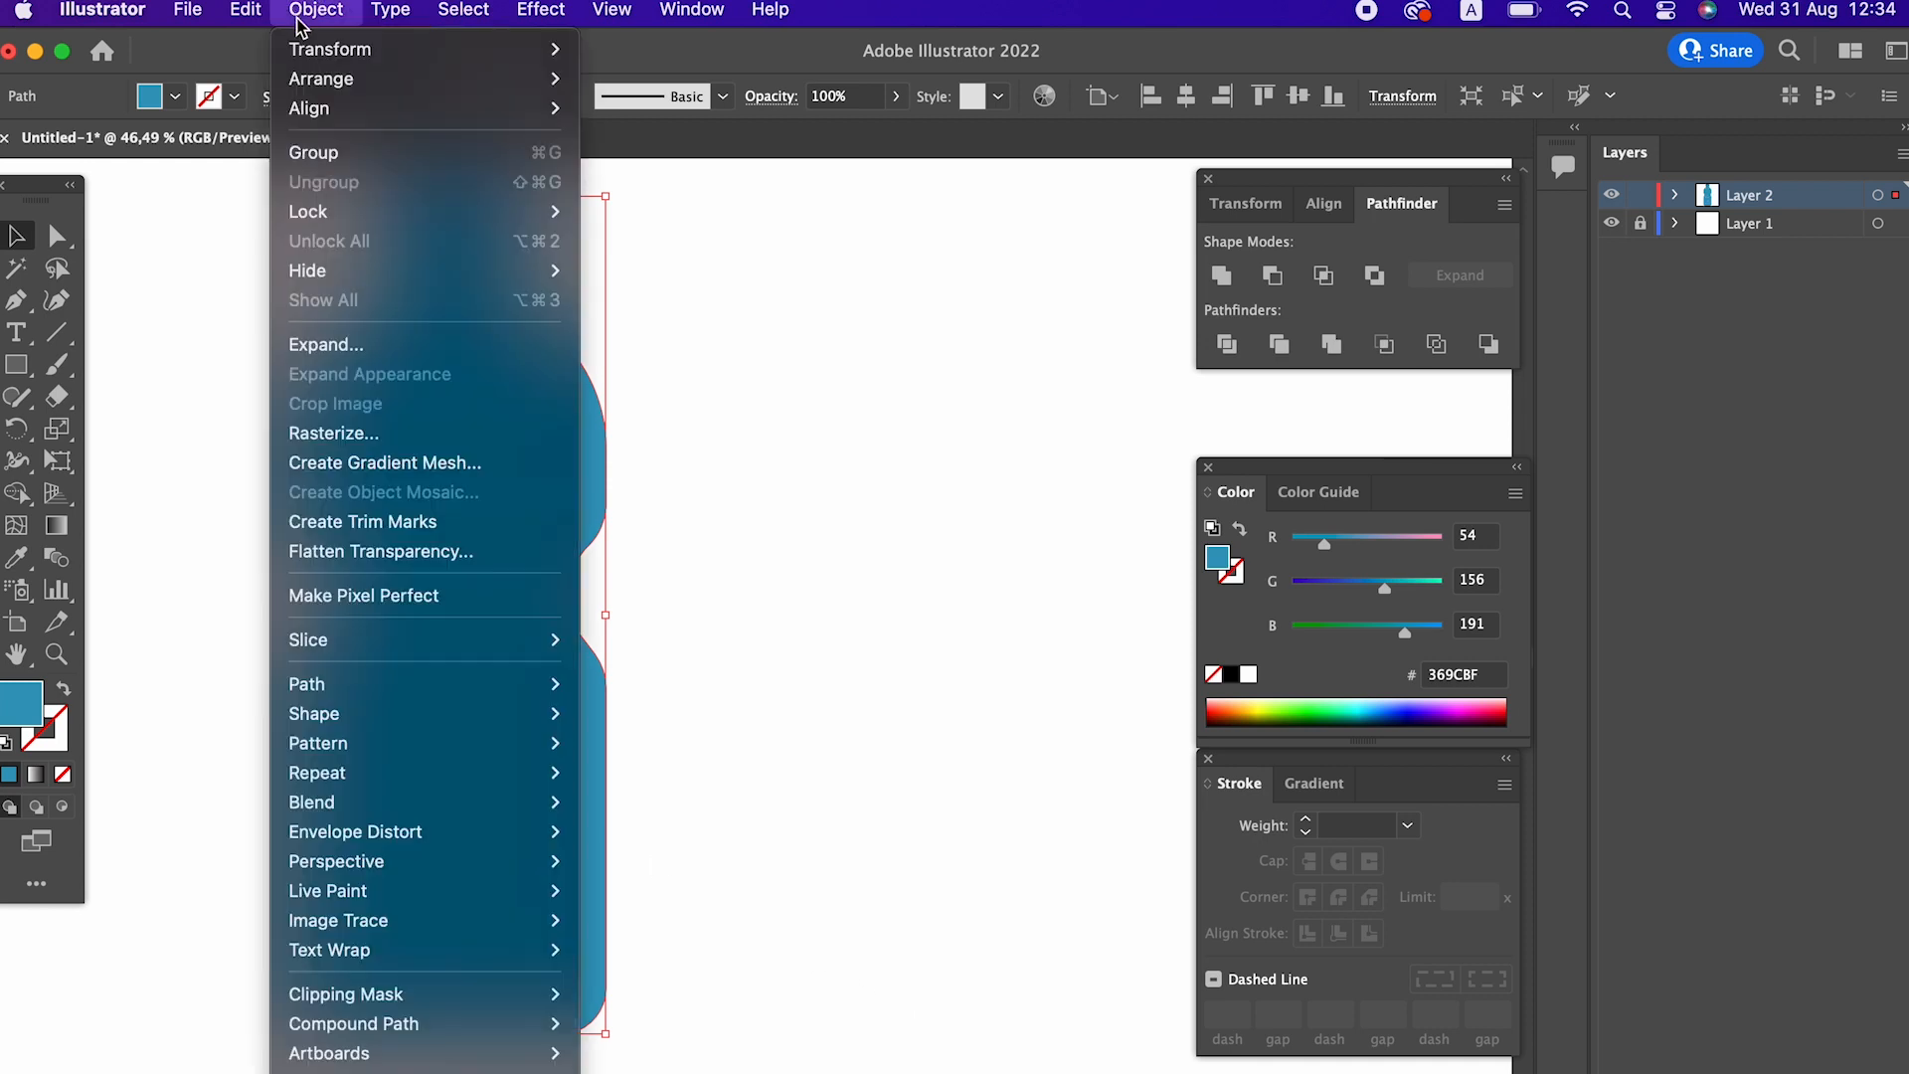
{"action": "mouse_move", "coordinate": [542, 687]}
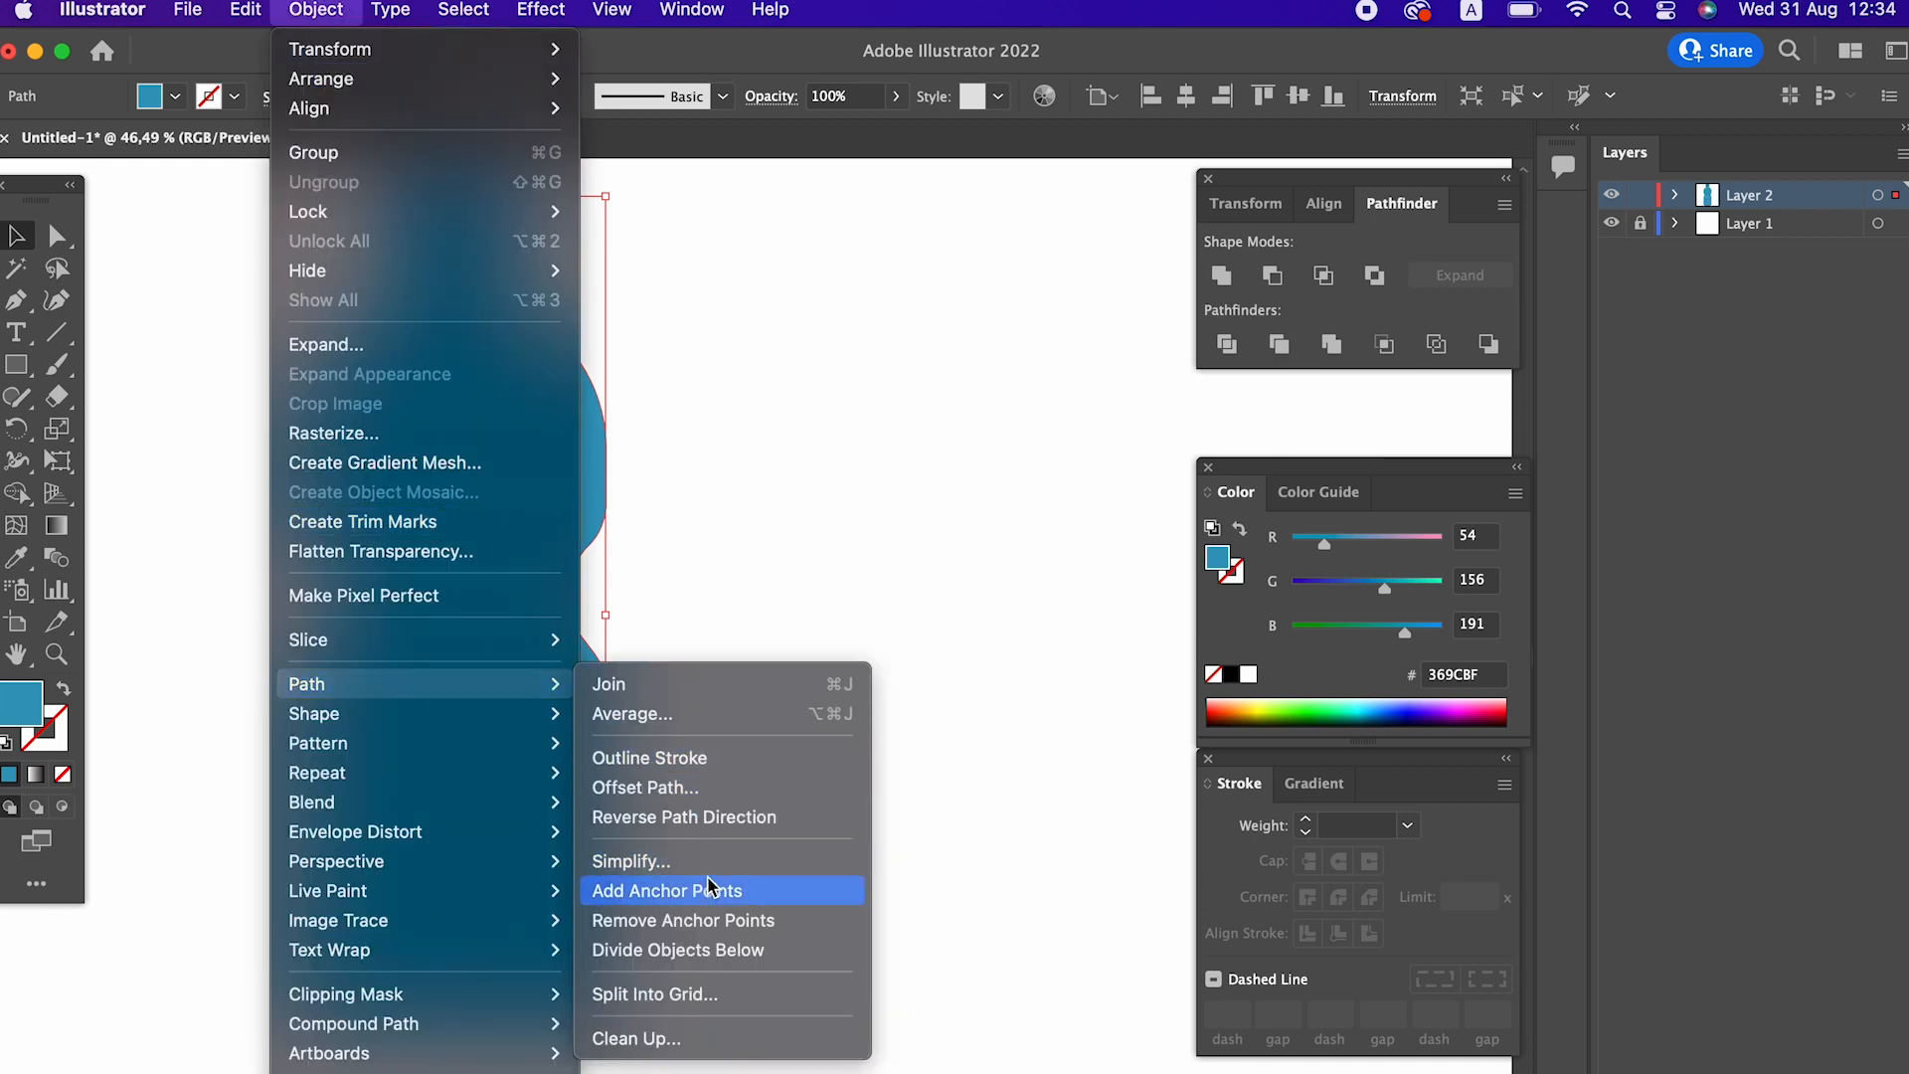
{"action": "left_click", "coordinate": [711, 787]}
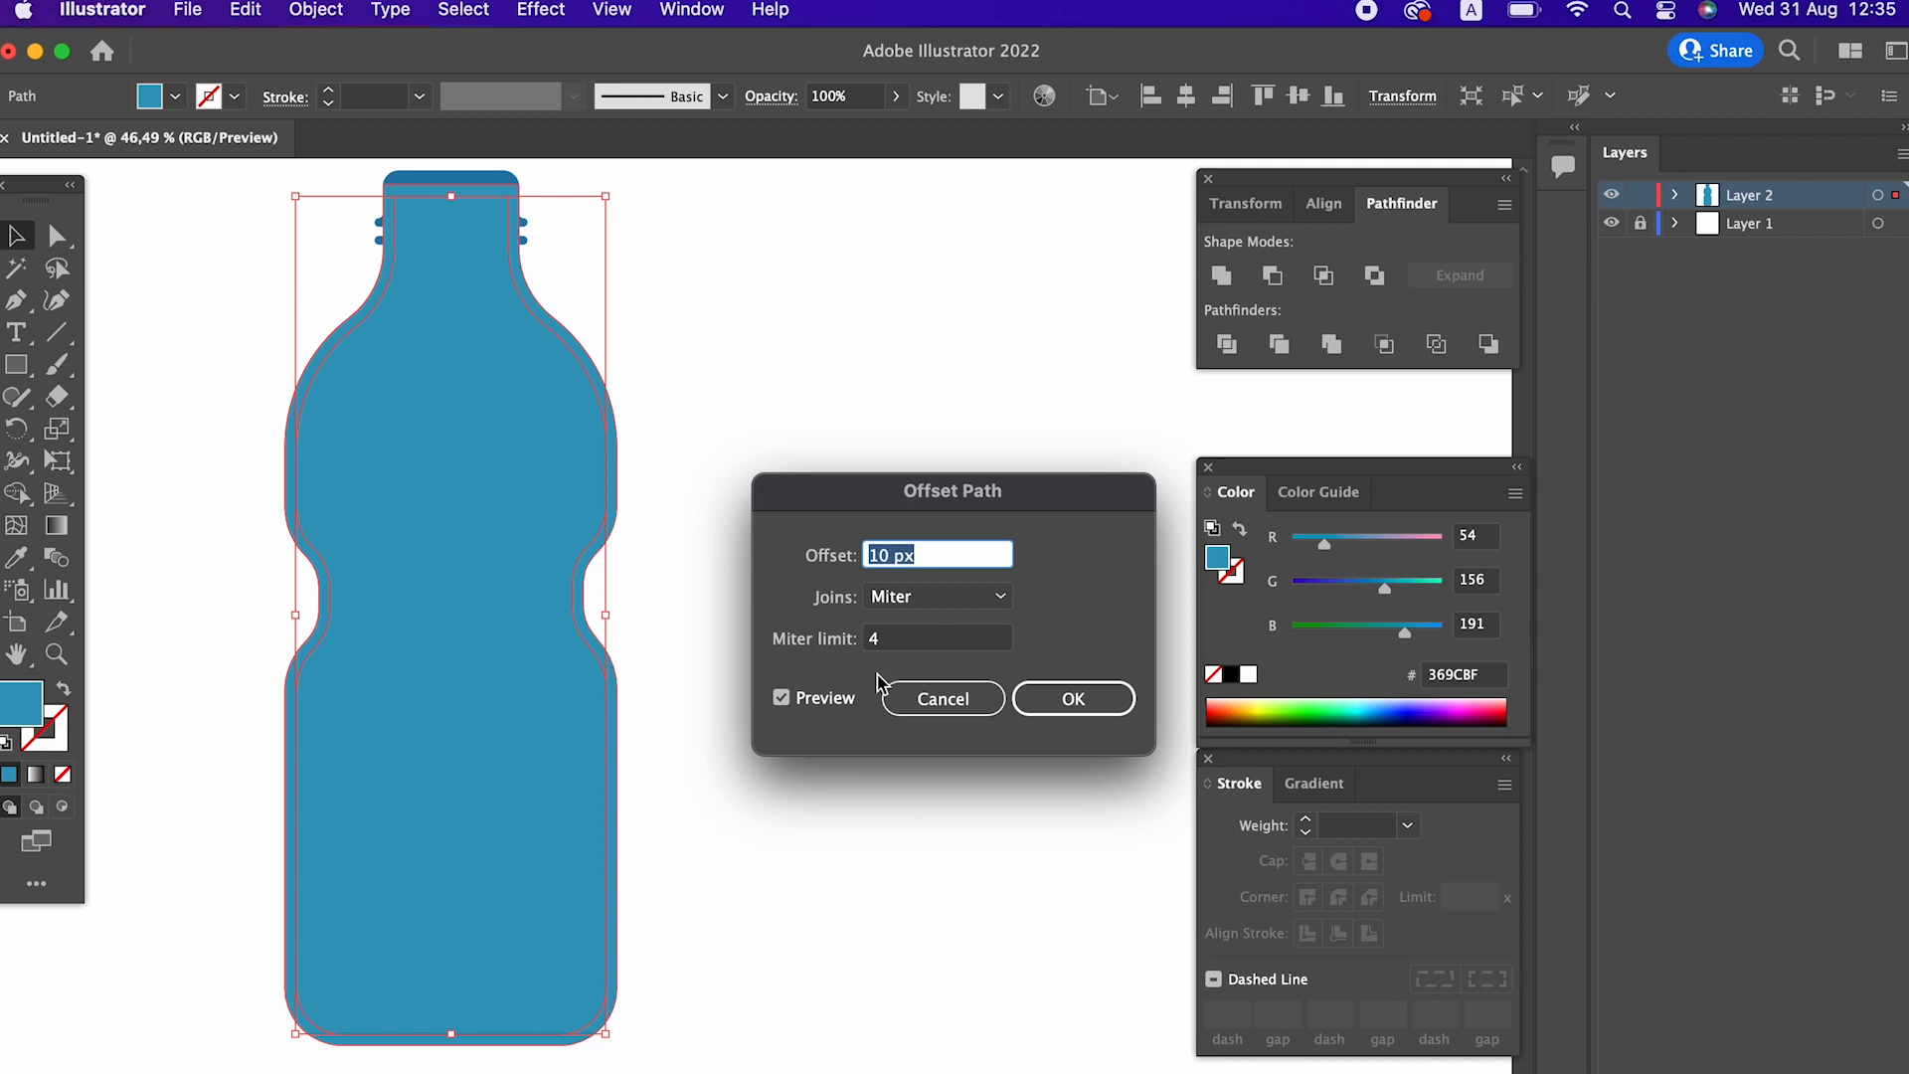
{"action": "type", "text": "-25"}
{"action": "double_click", "coordinate": [876, 556]}
{"action": "type", "text": "55"}
{"action": "left_click", "coordinate": [968, 642]}
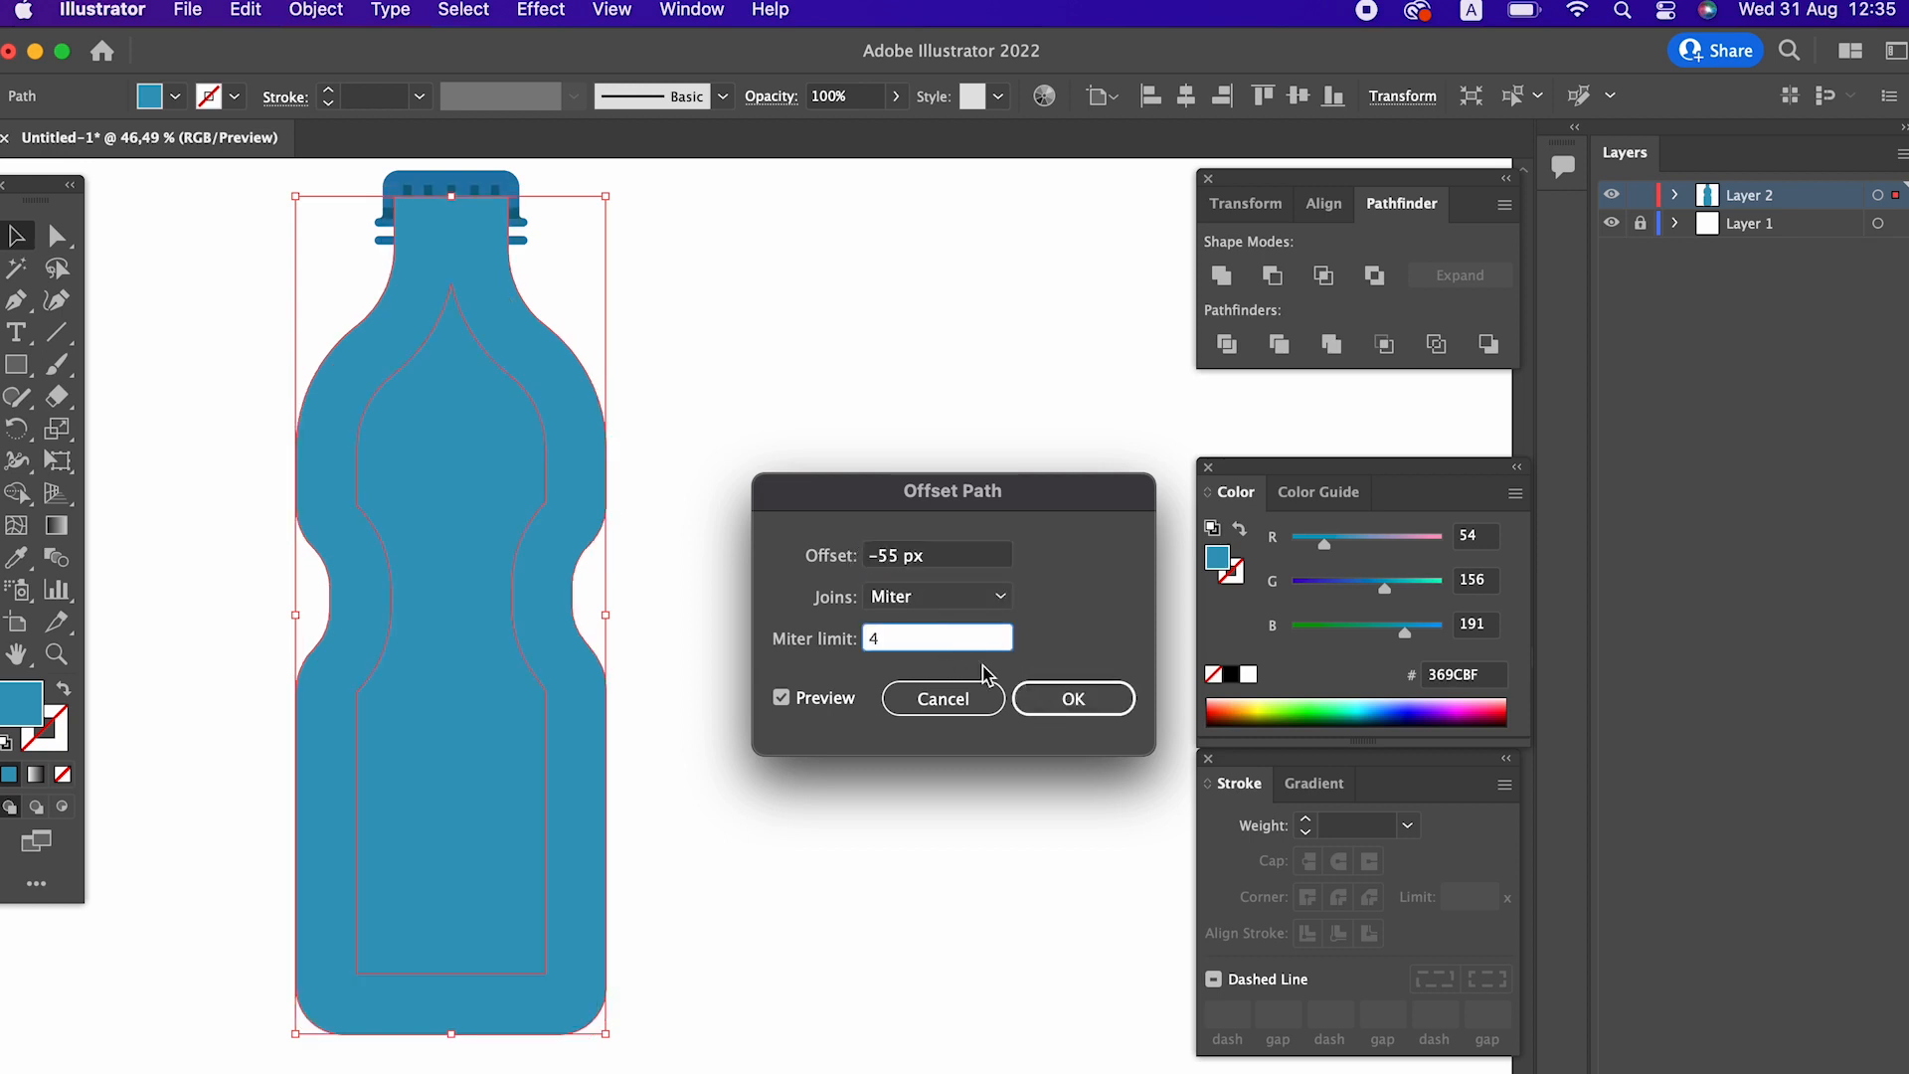
{"action": "left_click", "coordinate": [1066, 703]}
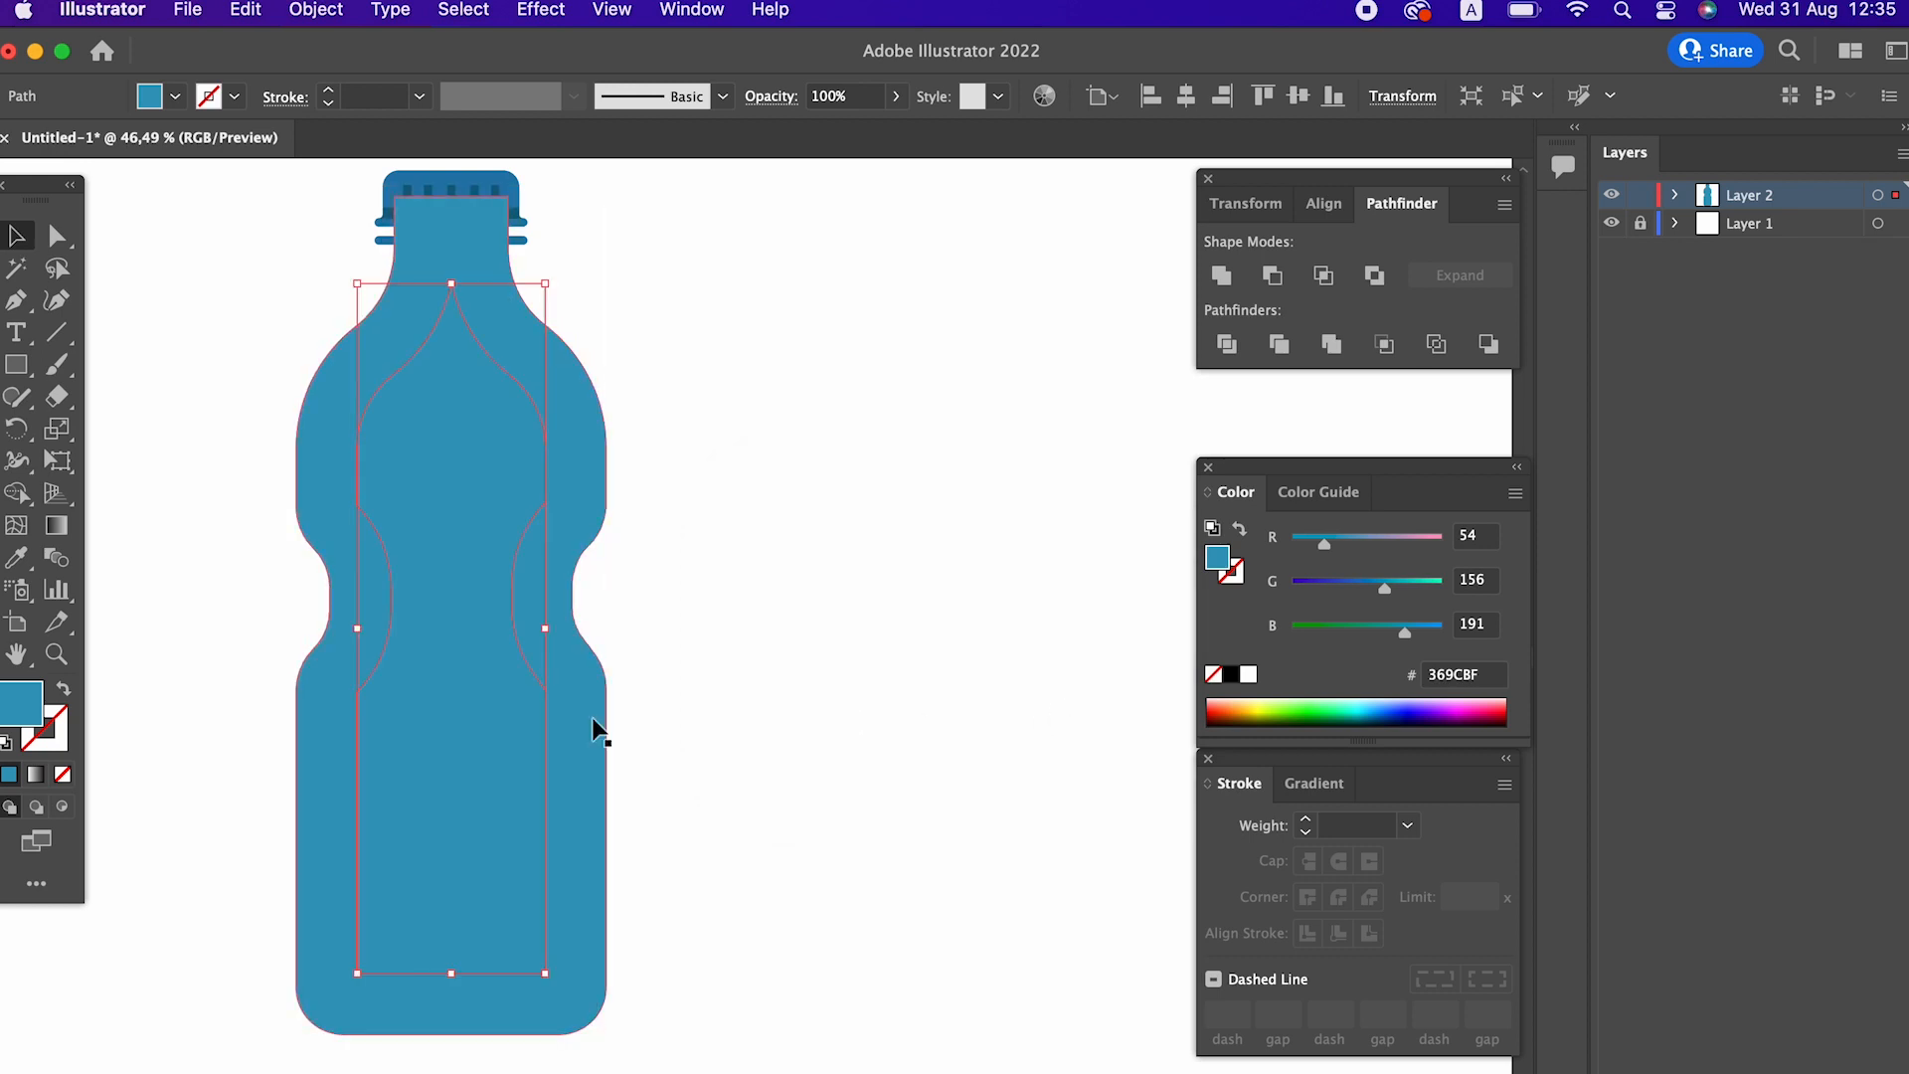
Delete the full-size duplicate silhouette and select the inner offset shape.
{"action": "left_click", "coordinate": [444, 217]}
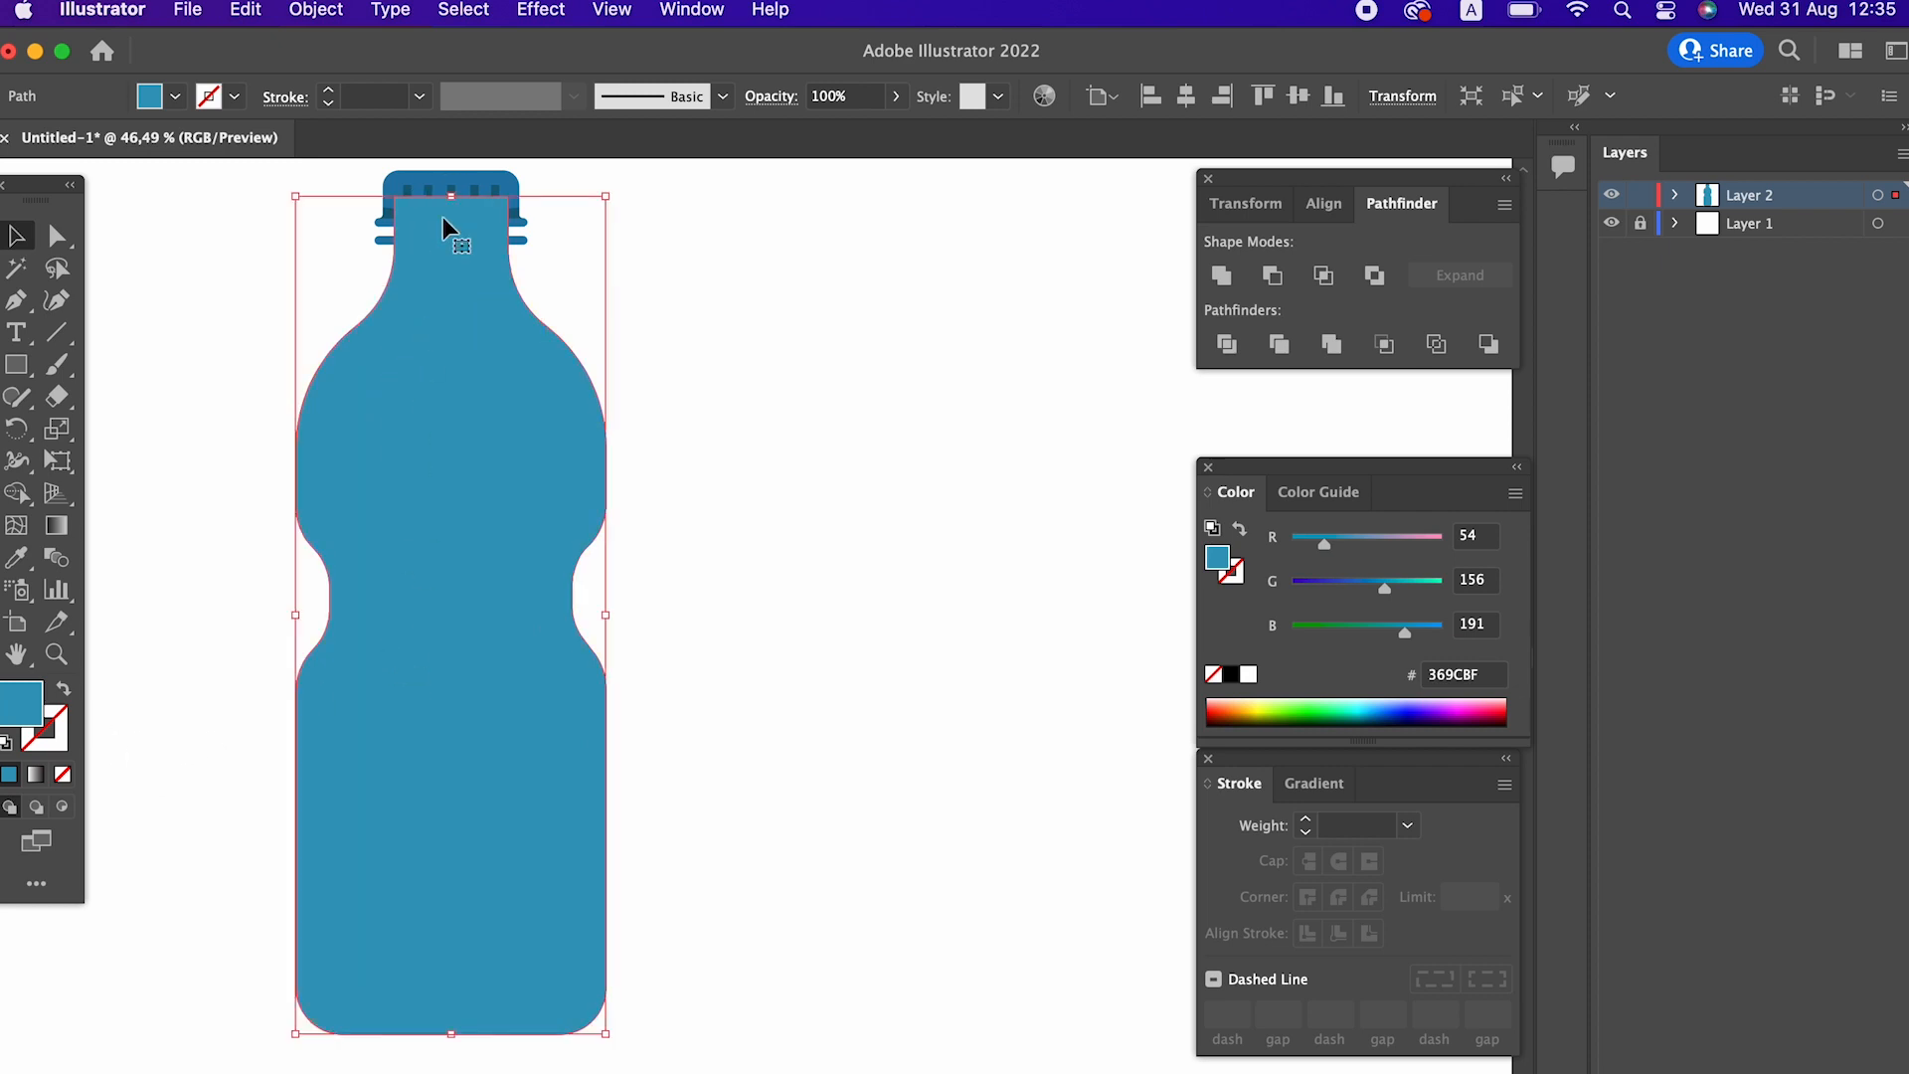
{"action": "key", "text": "Delete"}
{"action": "left_click", "coordinate": [464, 529]}
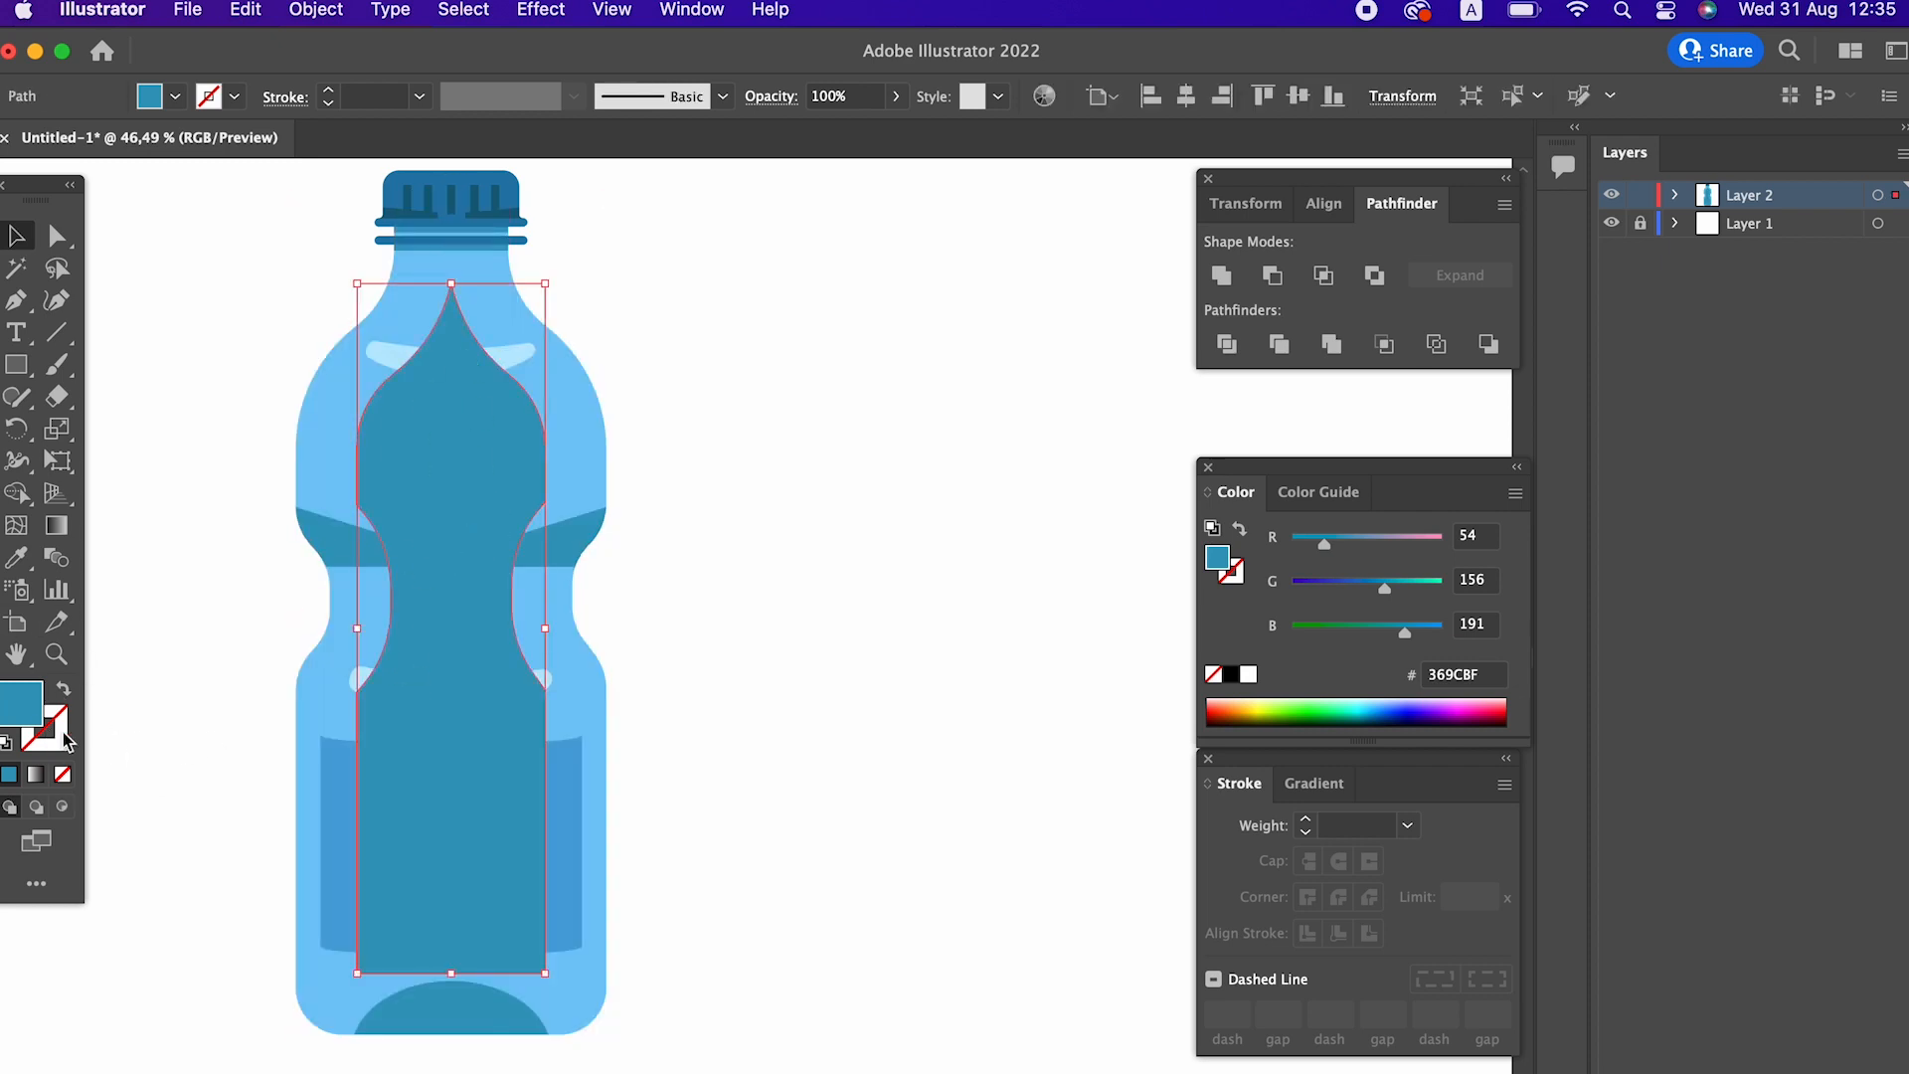
Copy the inner offset shape, paste it in place, and move one copy to the empty canvas right of the bottle.
{"action": "left_click", "coordinate": [248, 28]}
{"action": "left_click", "coordinate": [304, 155]}
{"action": "left_click", "coordinate": [251, 14]}
{"action": "left_click", "coordinate": [343, 206]}
{"action": "left_click_drag", "start_coordinate": [516, 595], "coordinate": [998, 595]}
{"action": "left_click", "coordinate": [491, 706]}
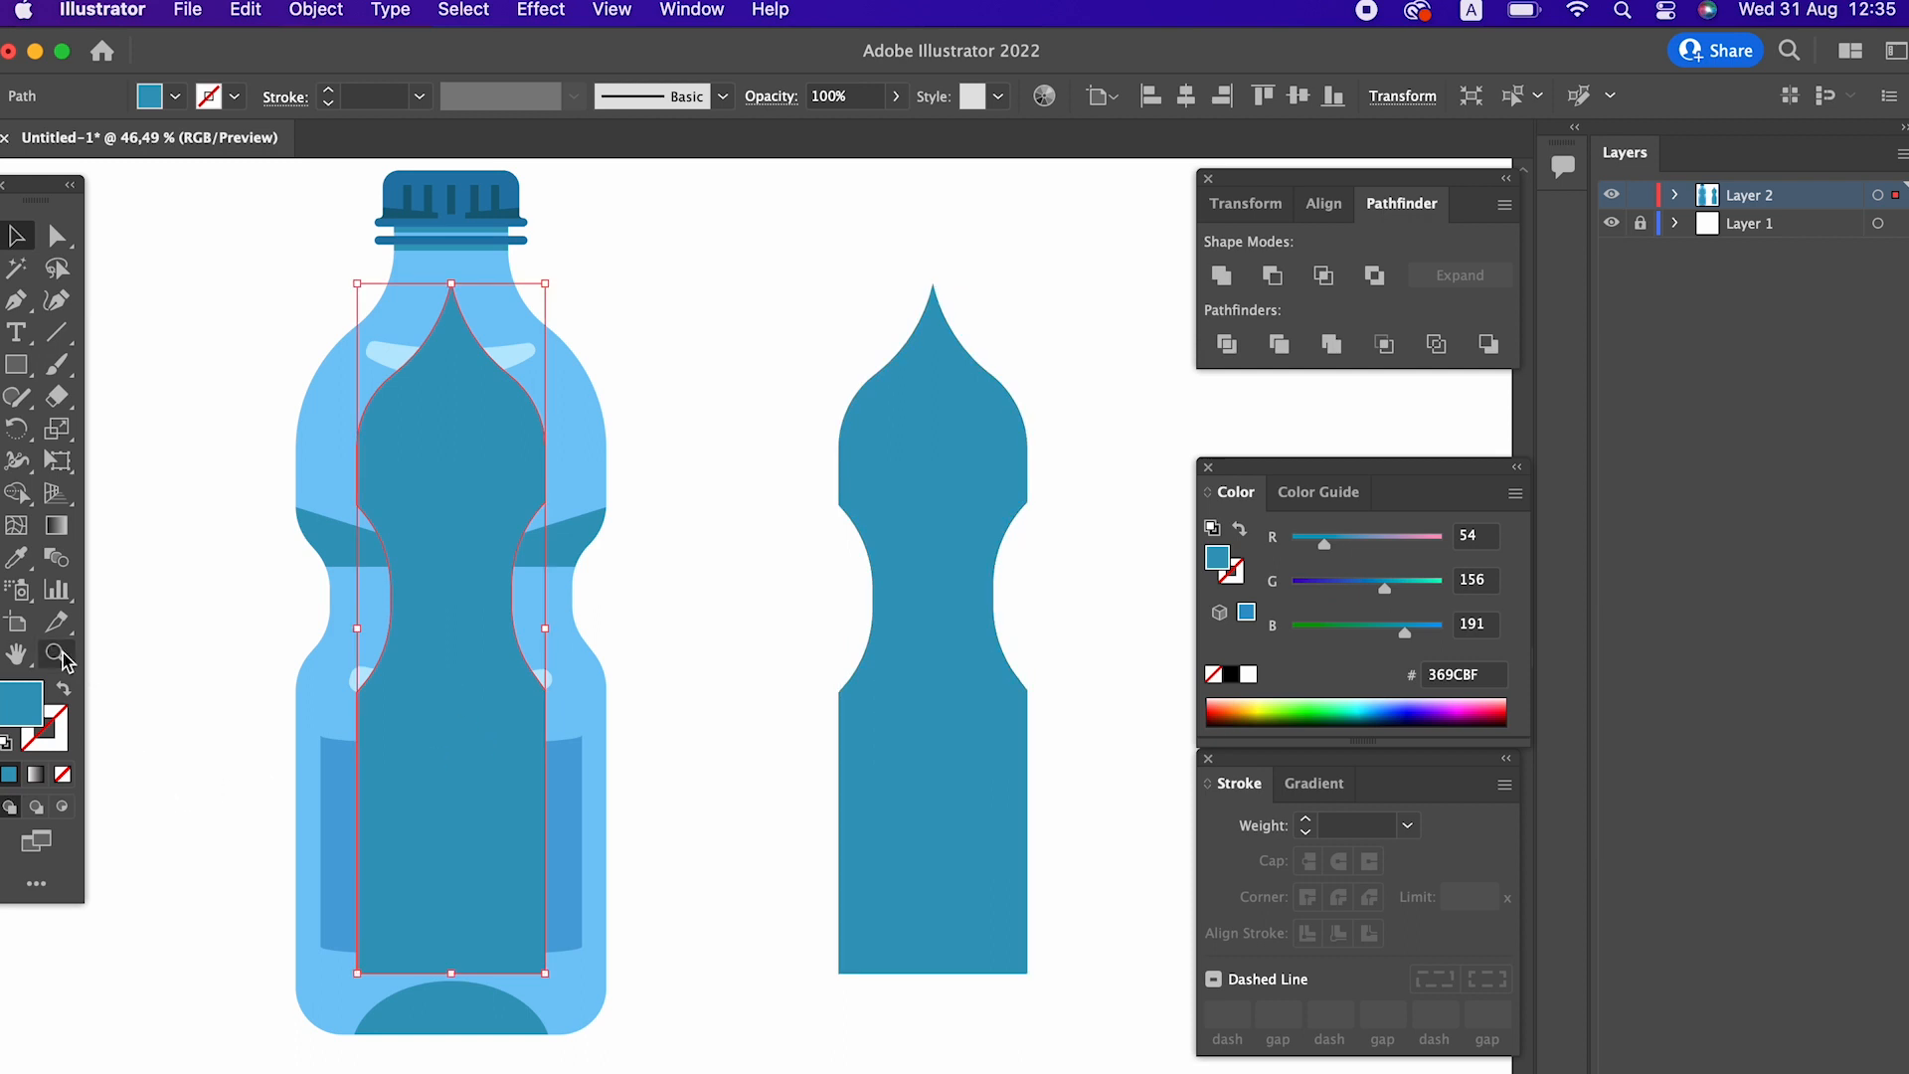
Convert the inner offset shape on the bottle from a fill to an outline with a 22 pt stroke.
{"action": "left_click", "coordinate": [62, 688]}
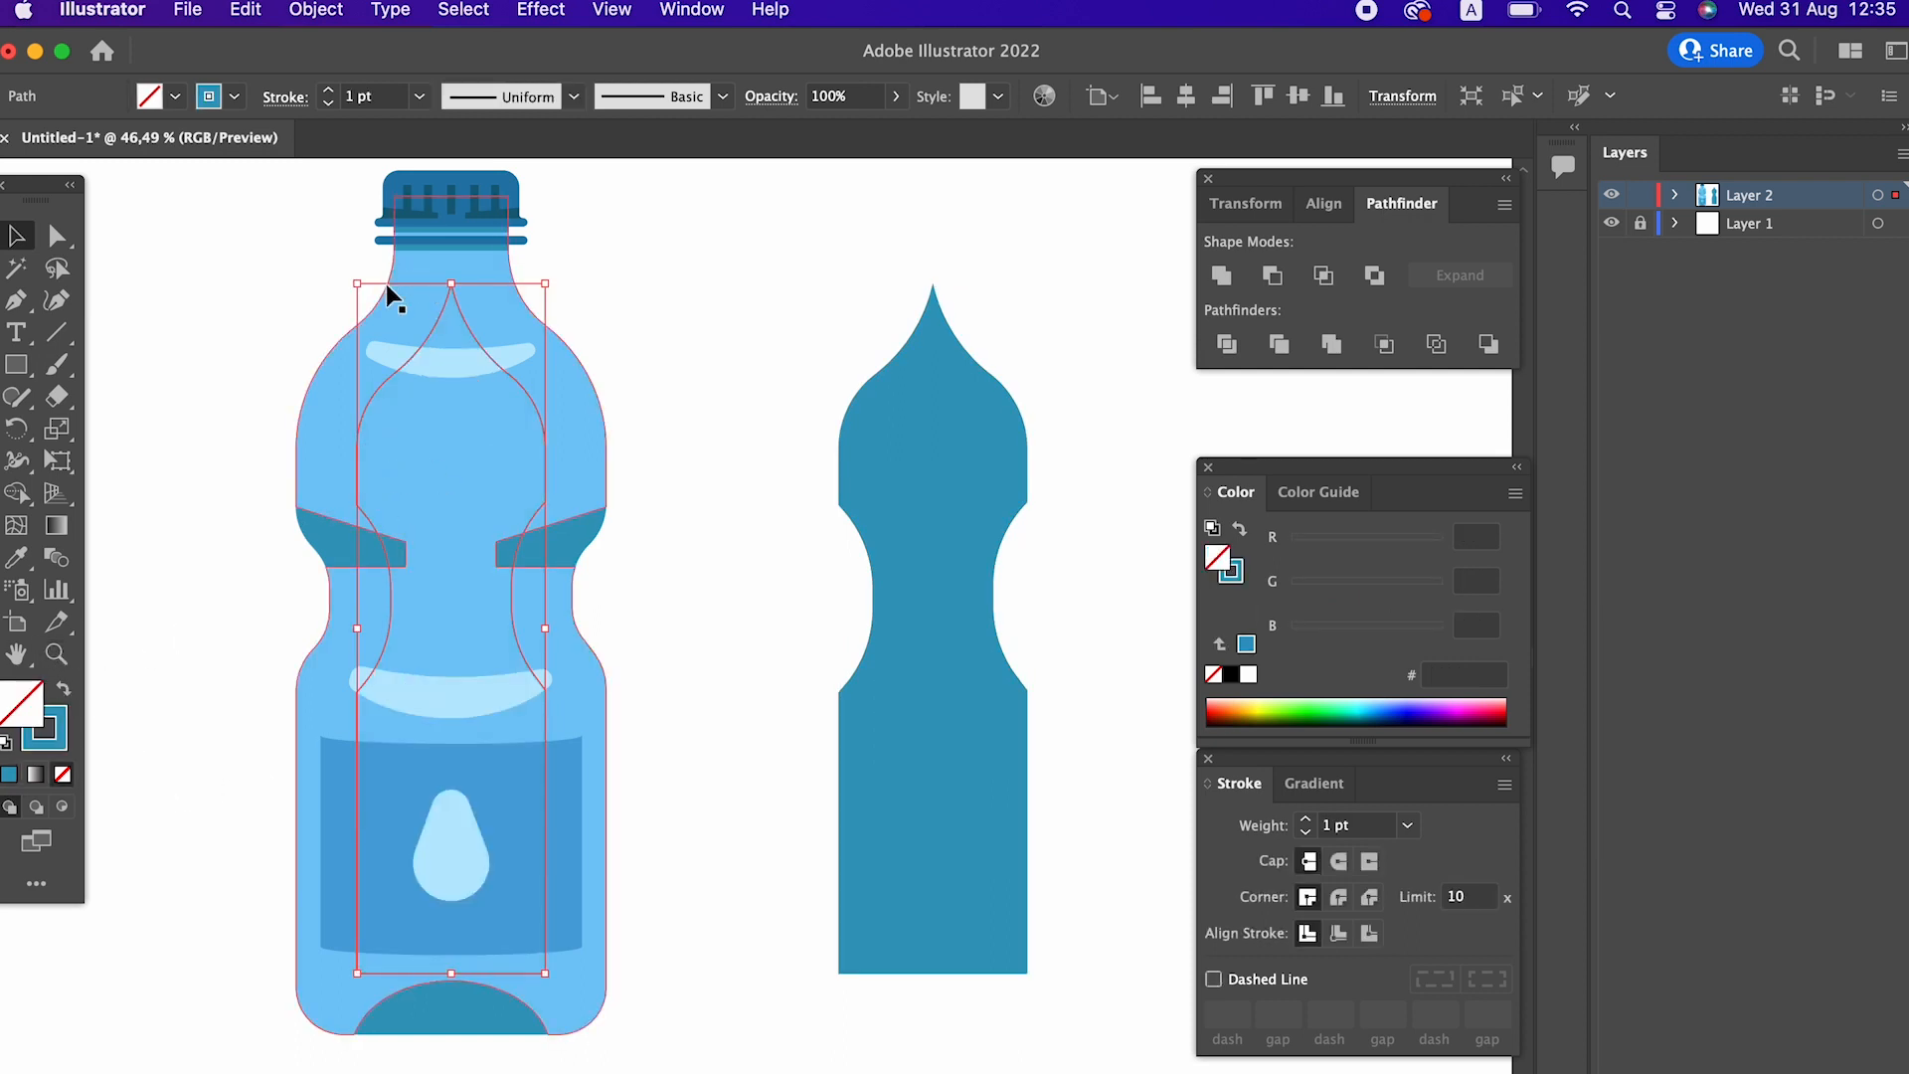
{"action": "left_click", "coordinate": [346, 92]}
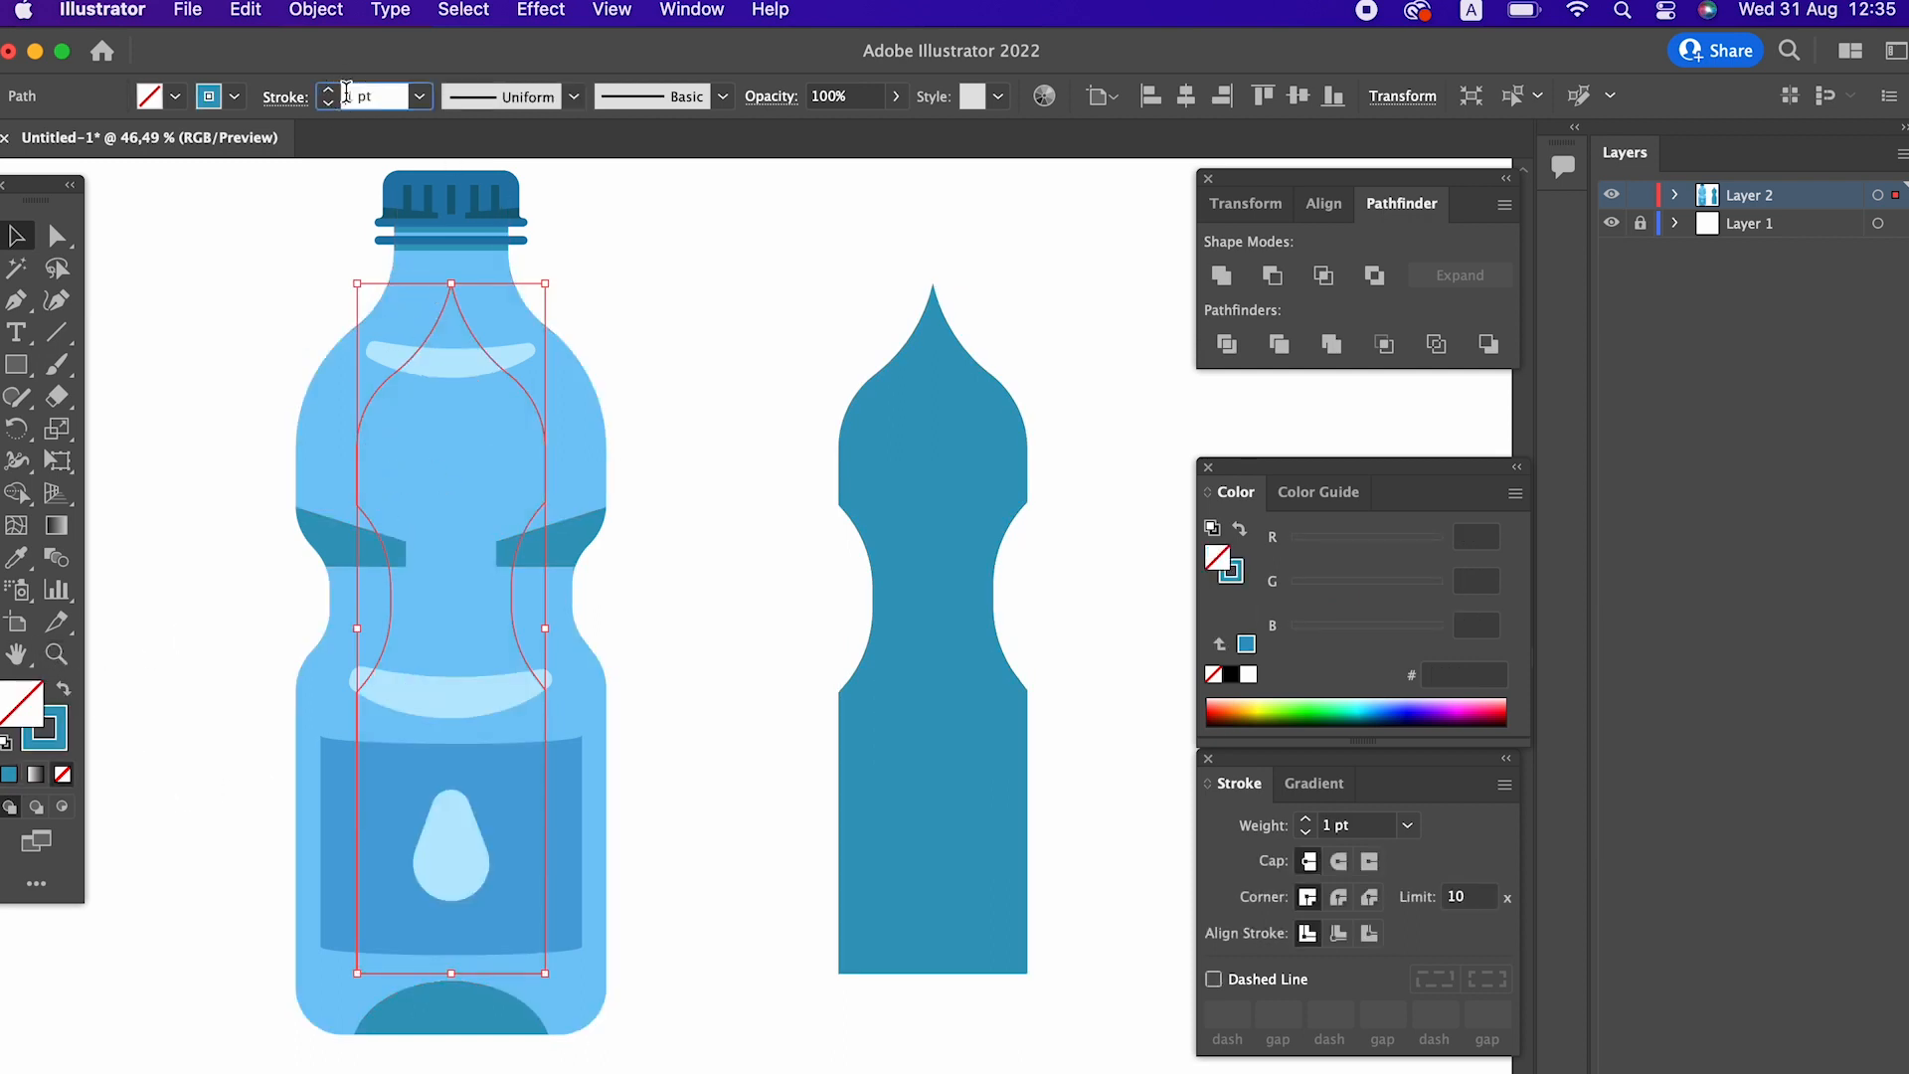
{"action": "left_click", "coordinate": [328, 92]}
{"action": "left_click", "coordinate": [328, 91]}
{"action": "left_click", "coordinate": [328, 91]}
{"action": "left_click", "coordinate": [328, 91]}
{"action": "left_click", "coordinate": [328, 92]}
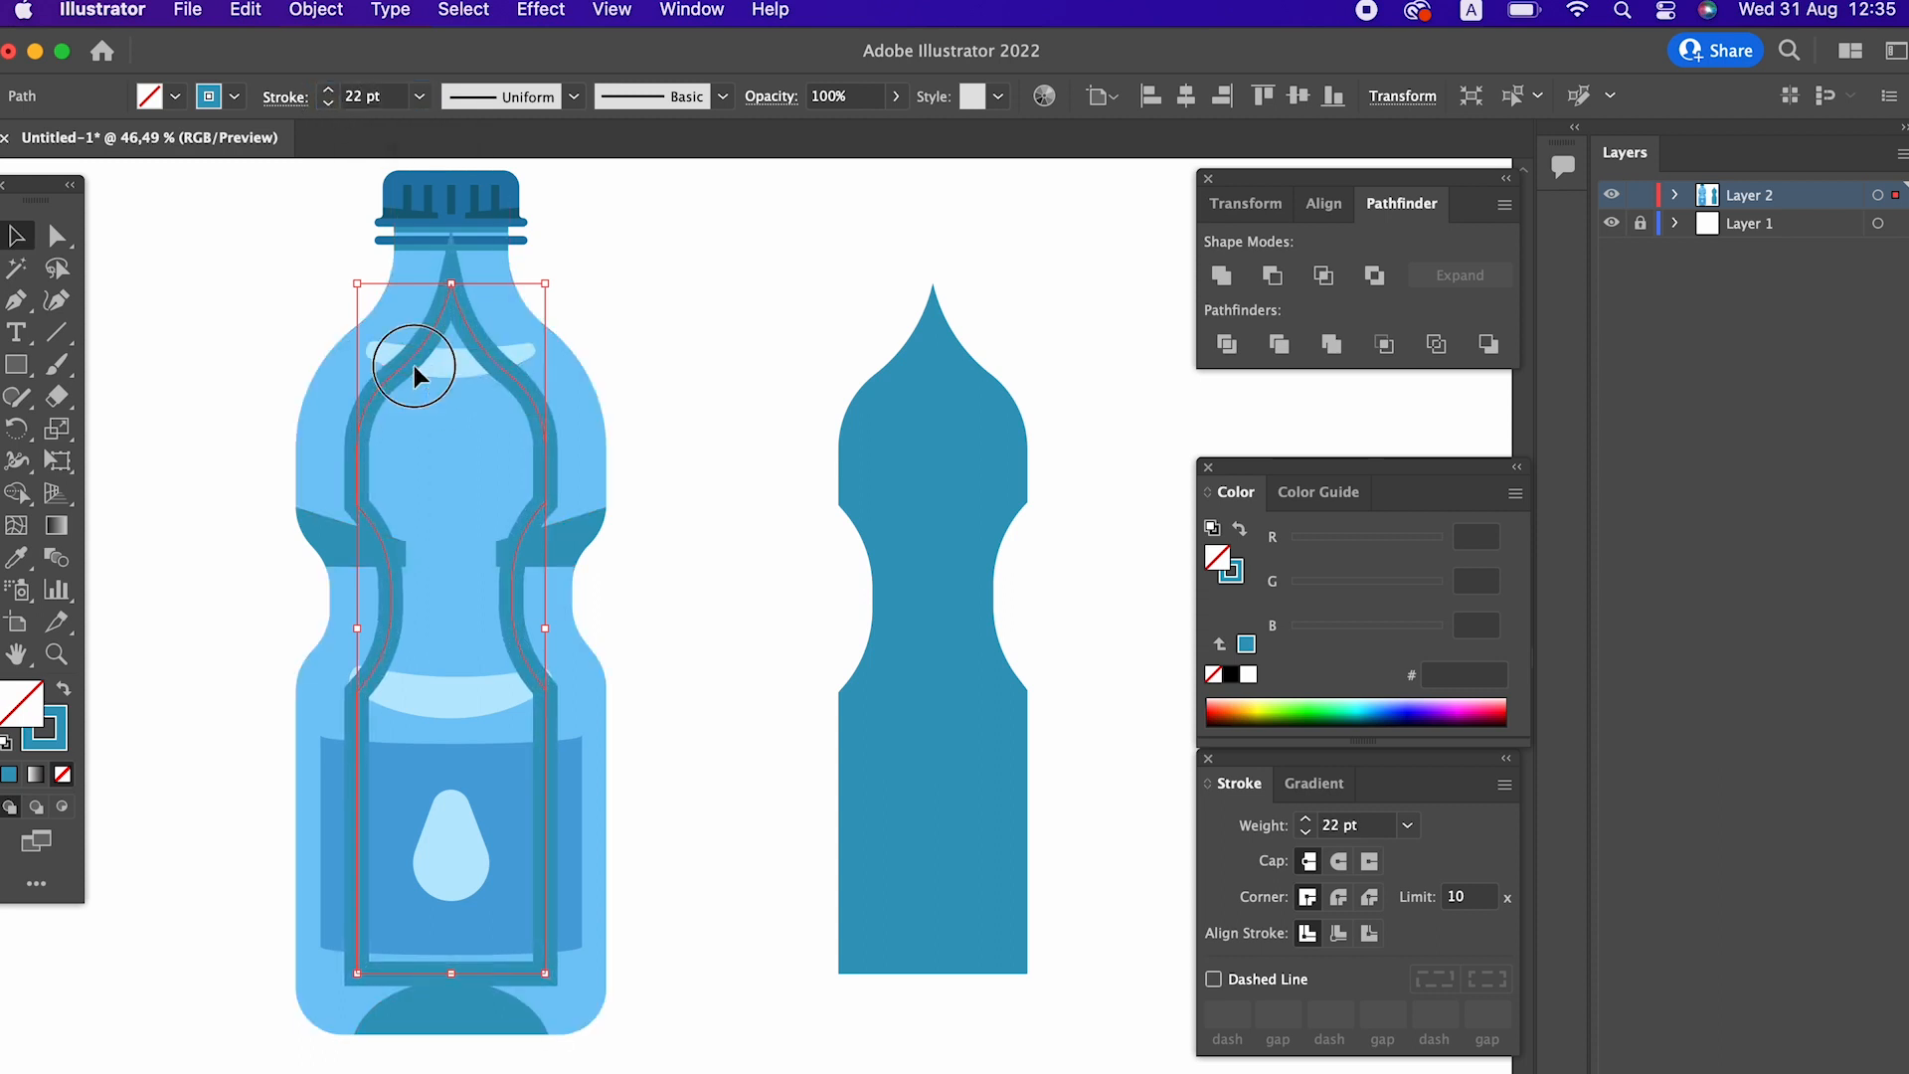
Isolate the outline and delete its left half and bottom edge, keeping only the open right-side contour.
{"action": "double_click", "coordinate": [384, 387]}
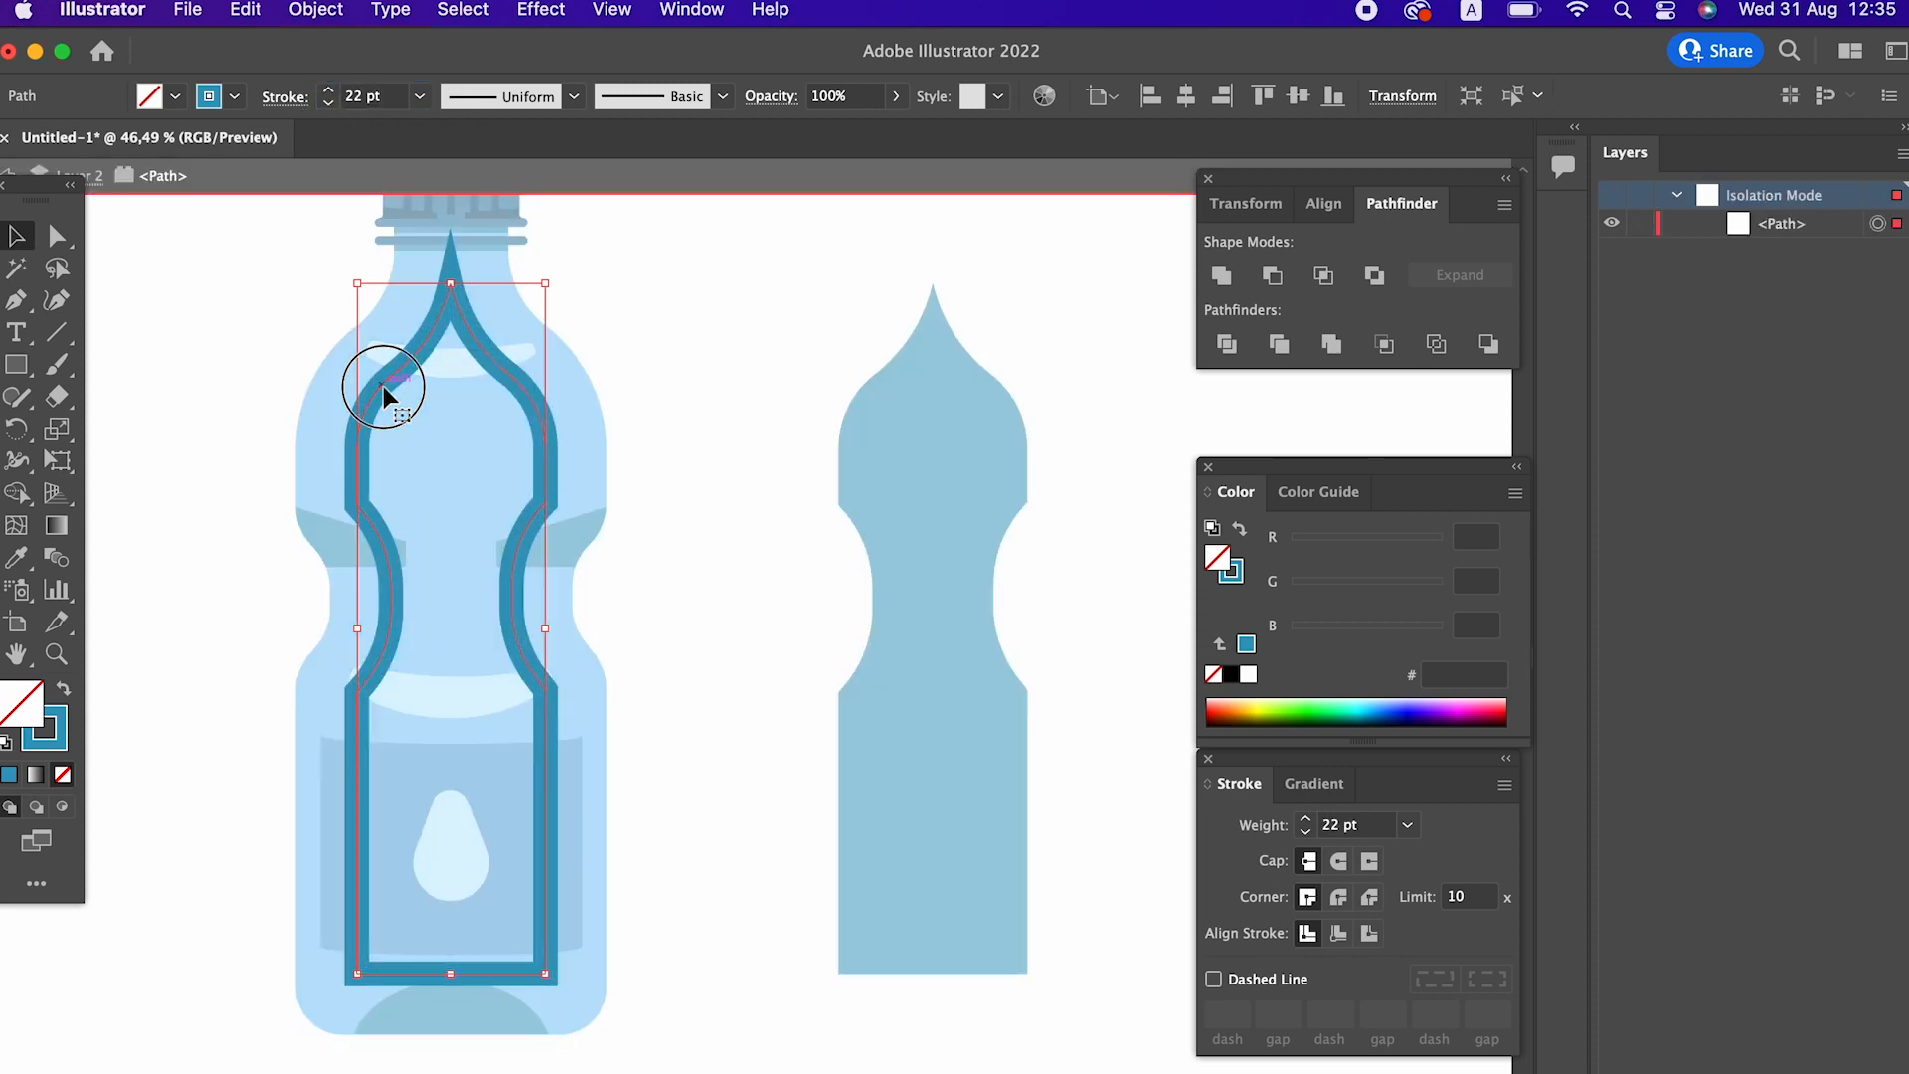
{"action": "left_click", "coordinate": [57, 235]}
{"action": "left_click_drag", "start_coordinate": [431, 1023], "coordinate": [111, 303]}
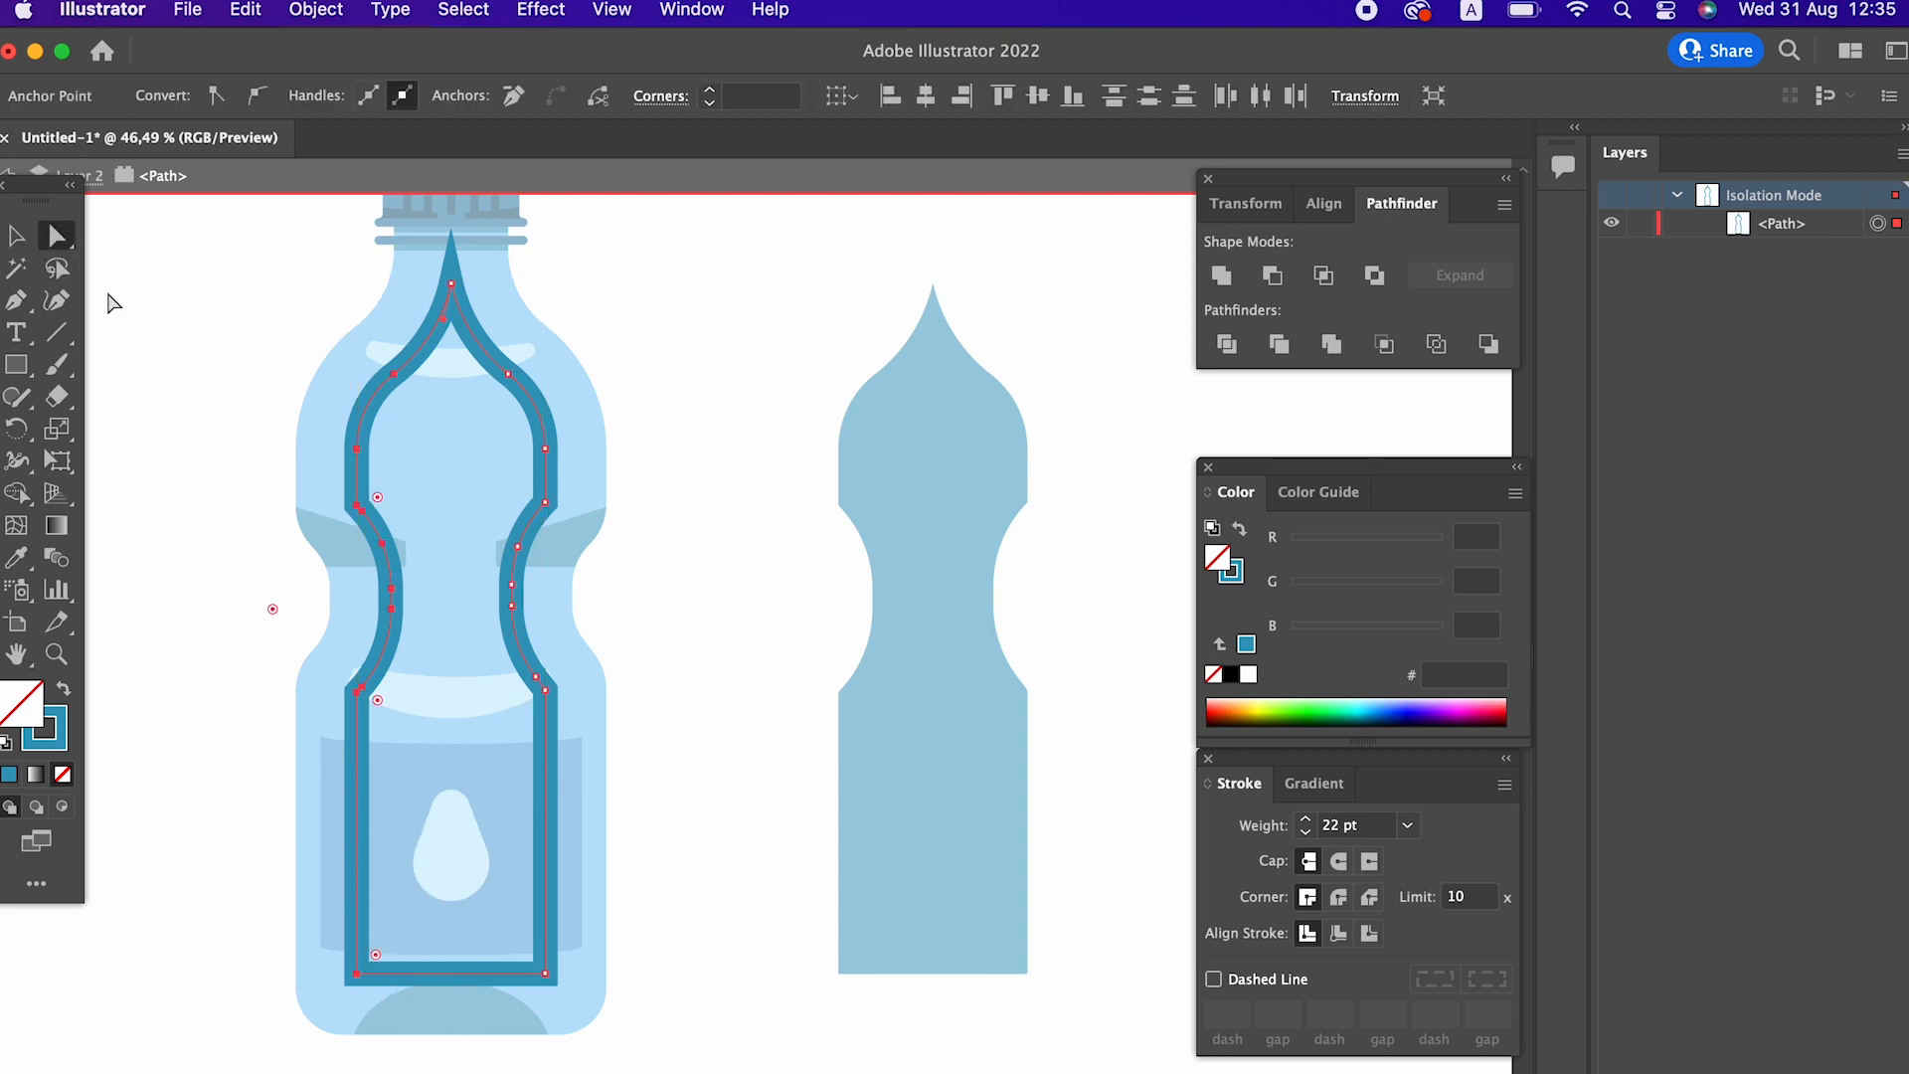
{"action": "key", "text": "Delete"}
{"action": "double_click", "coordinate": [765, 787]}
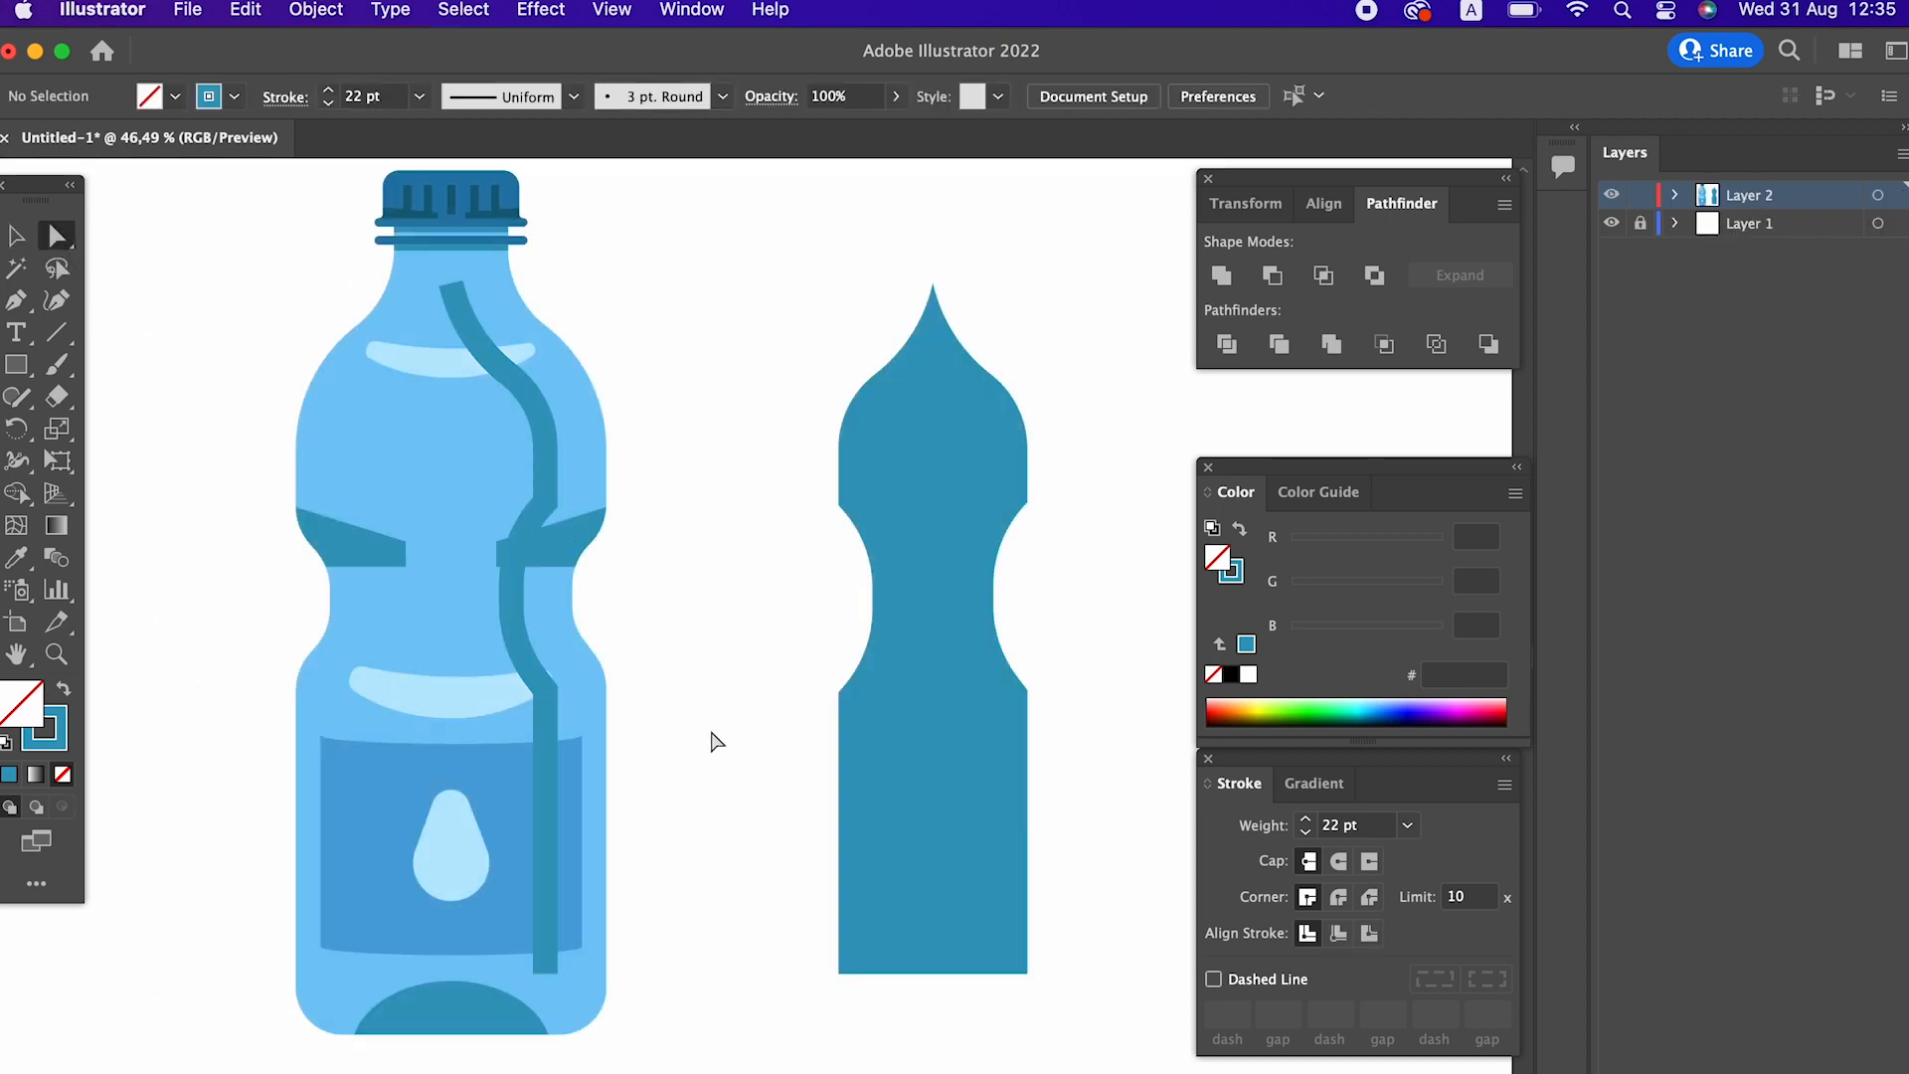
Round the two sharp corners above and below the contour line's waist to a radius of about 44 px.
{"action": "left_click", "coordinate": [546, 692]}
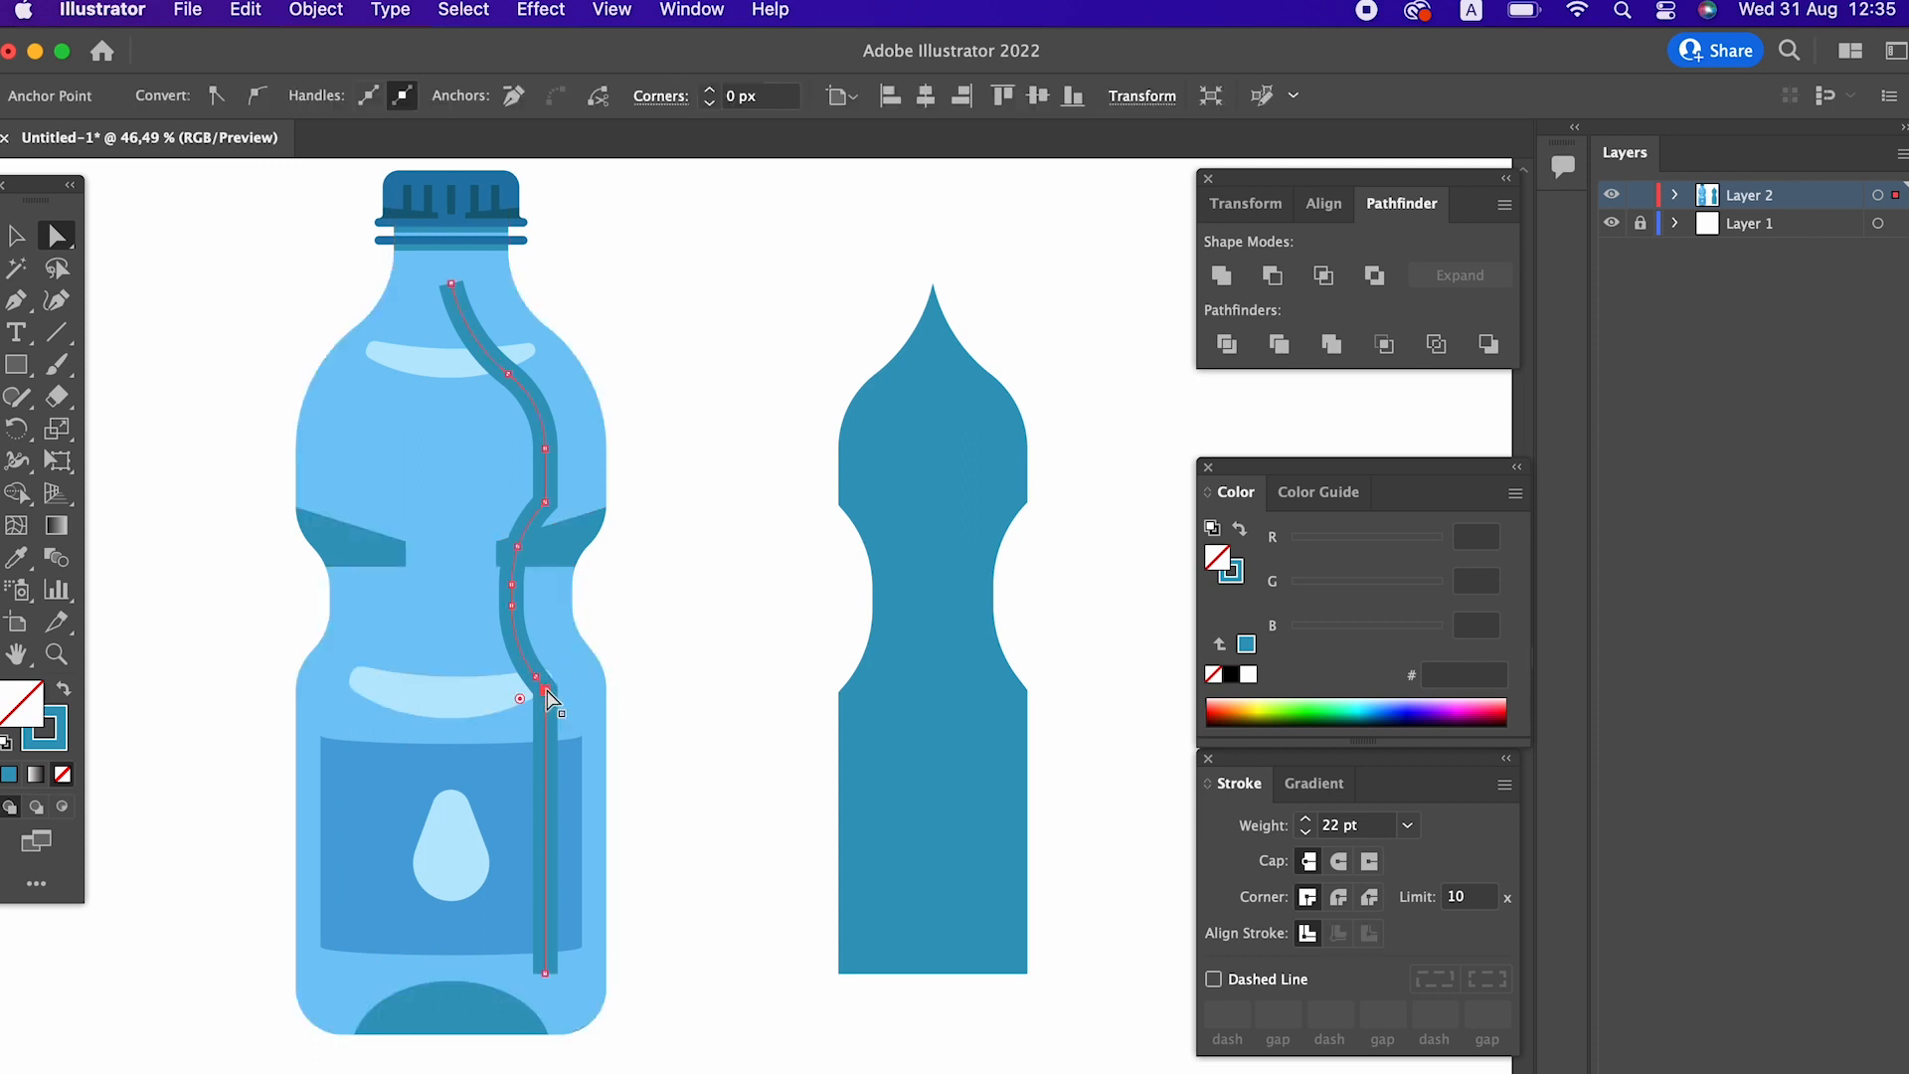
{"action": "left_click", "coordinate": [546, 503], "text": "shift"}
{"action": "left_click_drag", "start_coordinate": [518, 499], "coordinate": [277, 467]}
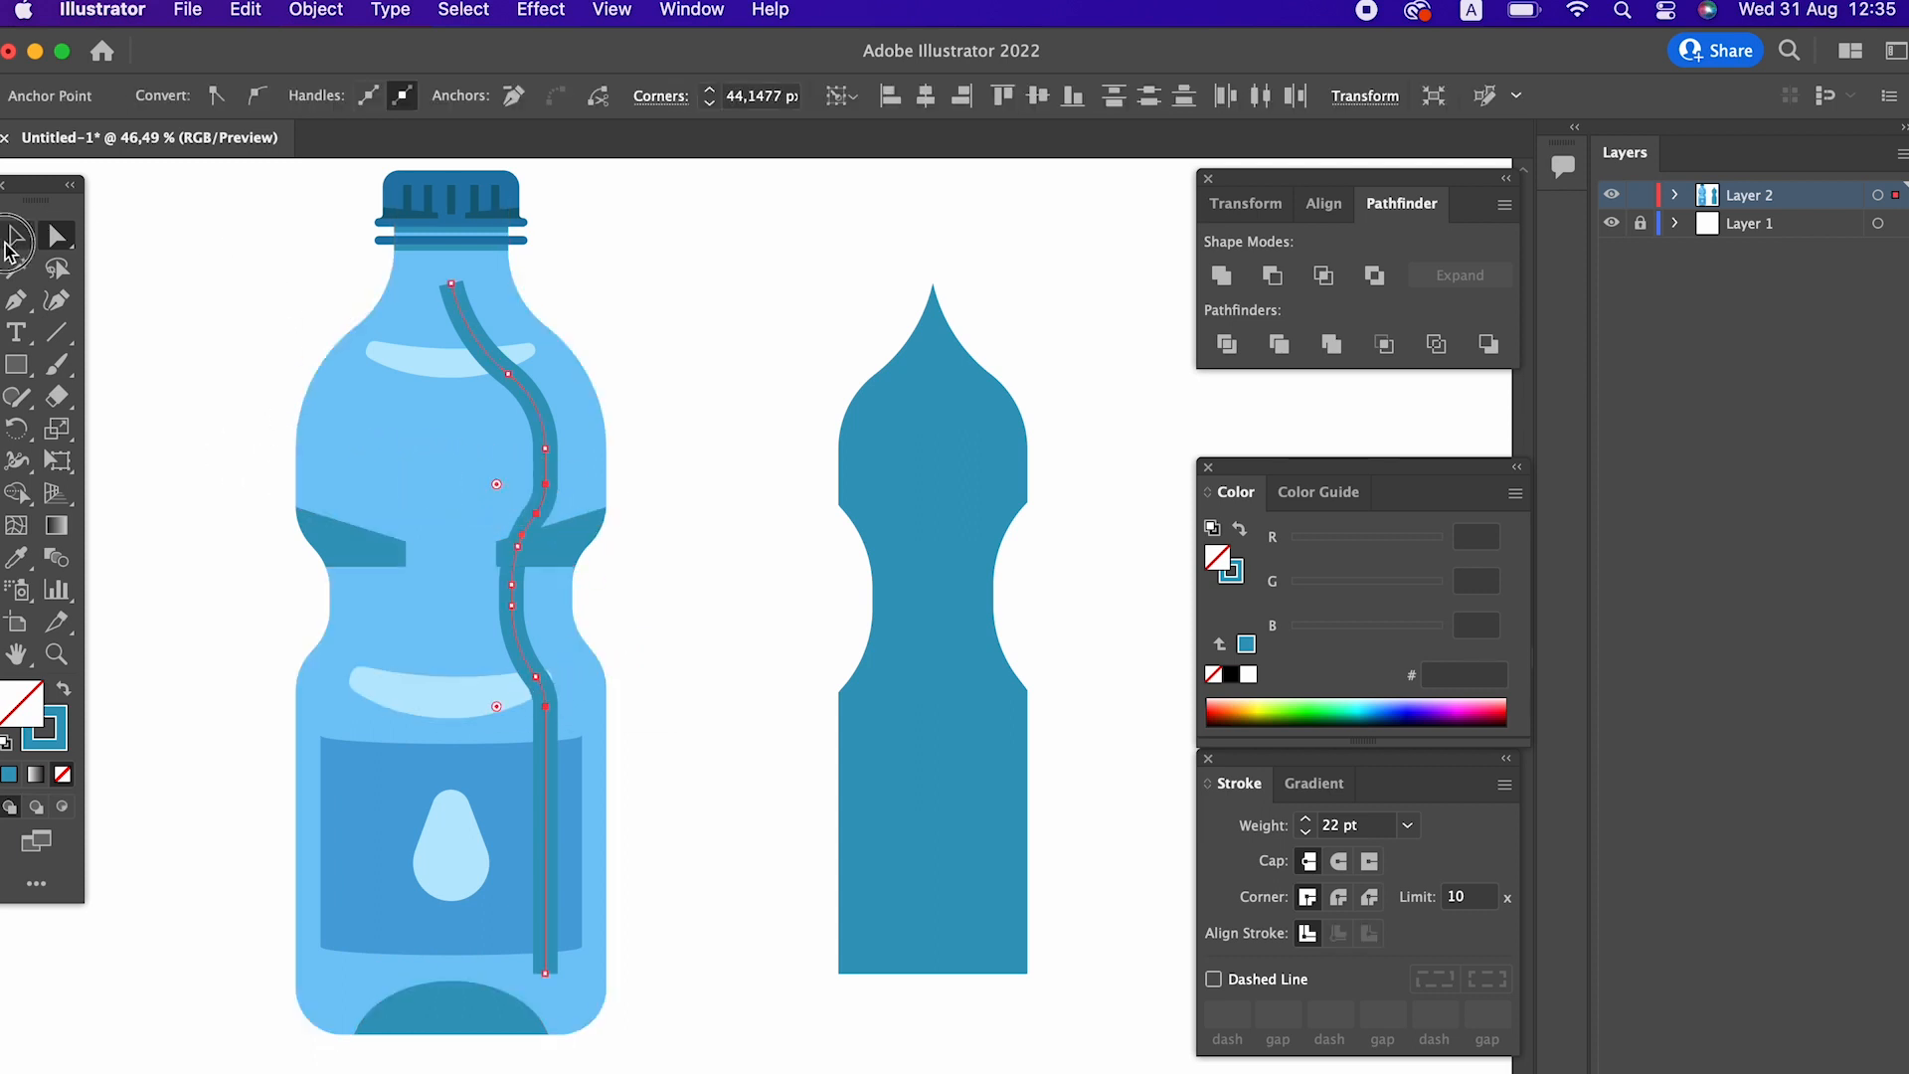
Increase the contour line's stroke weight to 62 pt.
{"action": "left_click", "coordinate": [14, 239]}
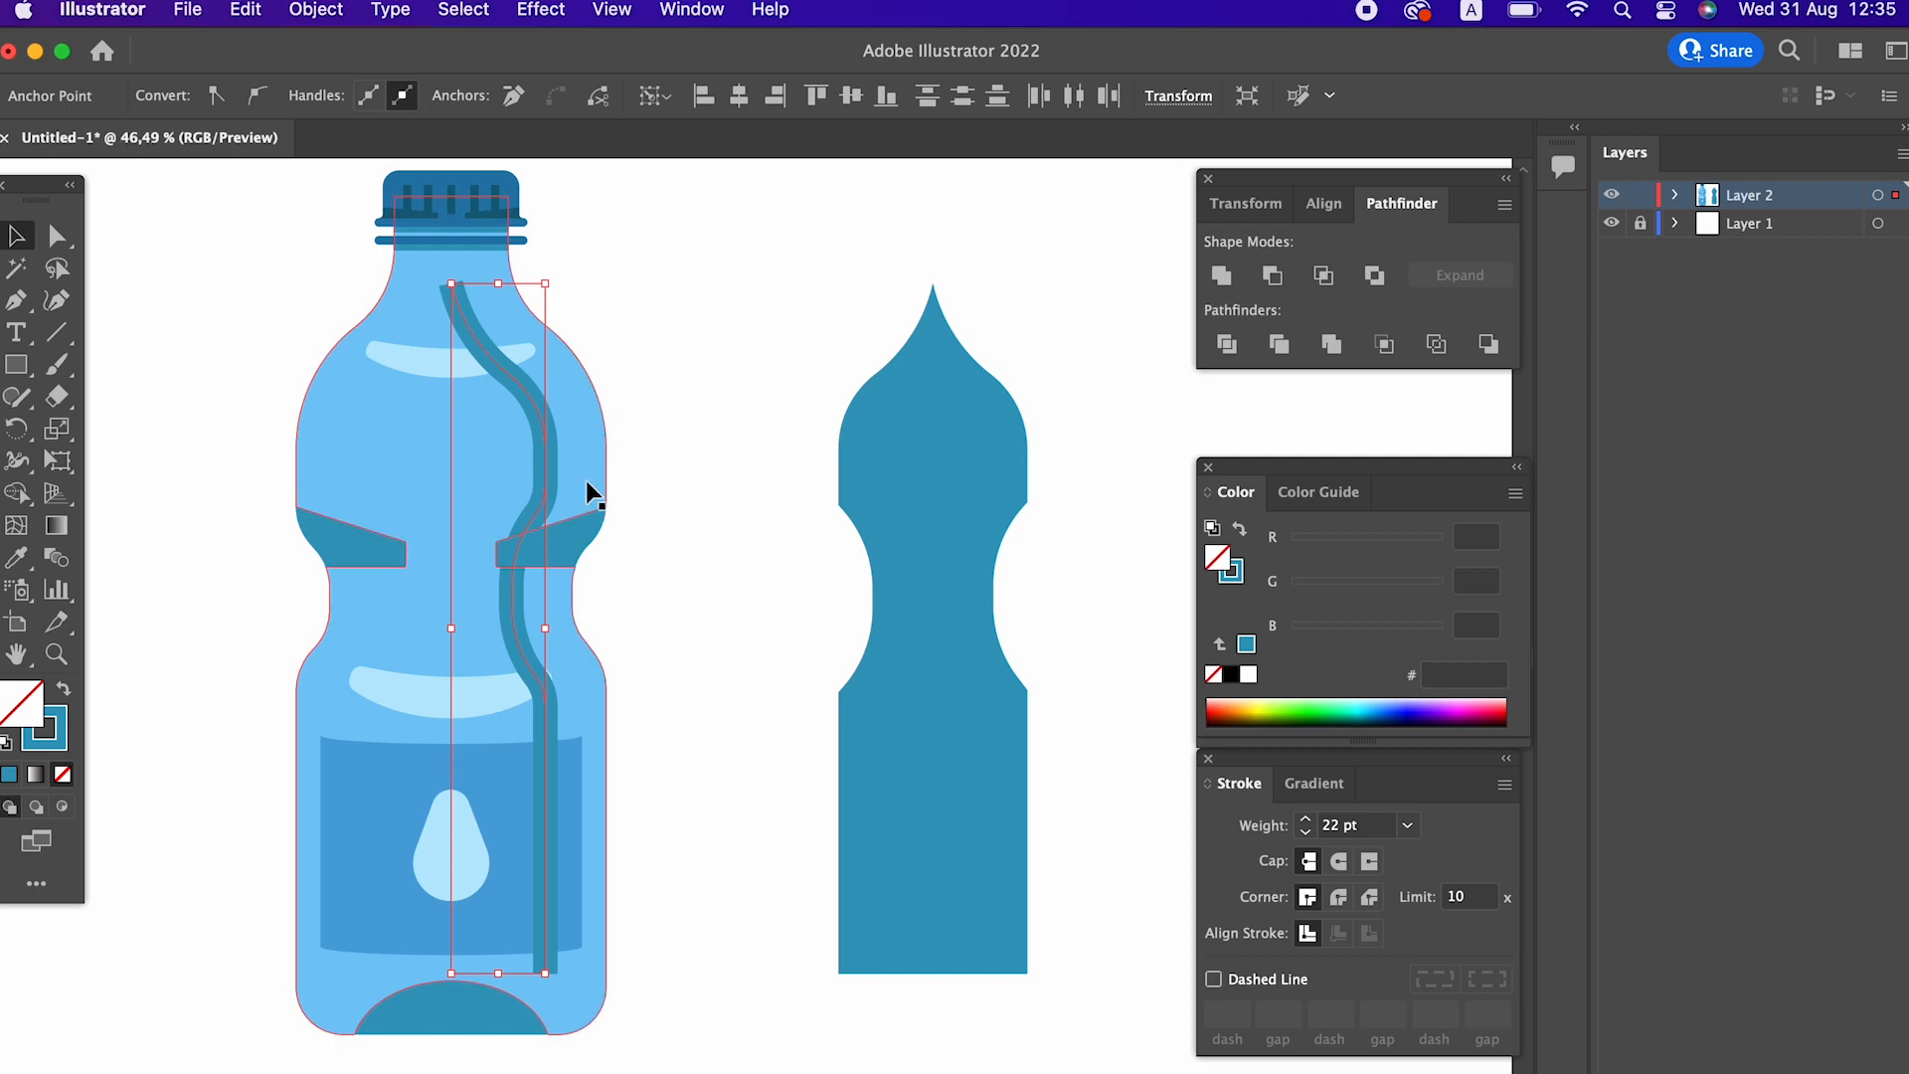
{"action": "left_click", "coordinate": [498, 368]}
{"action": "left_click", "coordinate": [330, 89]}
{"action": "left_click", "coordinate": [330, 89]}
{"action": "left_click", "coordinate": [330, 89]}
{"action": "left_click", "coordinate": [331, 89]}
{"action": "left_click", "coordinate": [330, 90]}
{"action": "left_click", "coordinate": [330, 90]}
{"action": "left_click", "coordinate": [331, 89]}
{"action": "left_click", "coordinate": [330, 89]}
{"action": "left_click", "coordinate": [330, 89]}
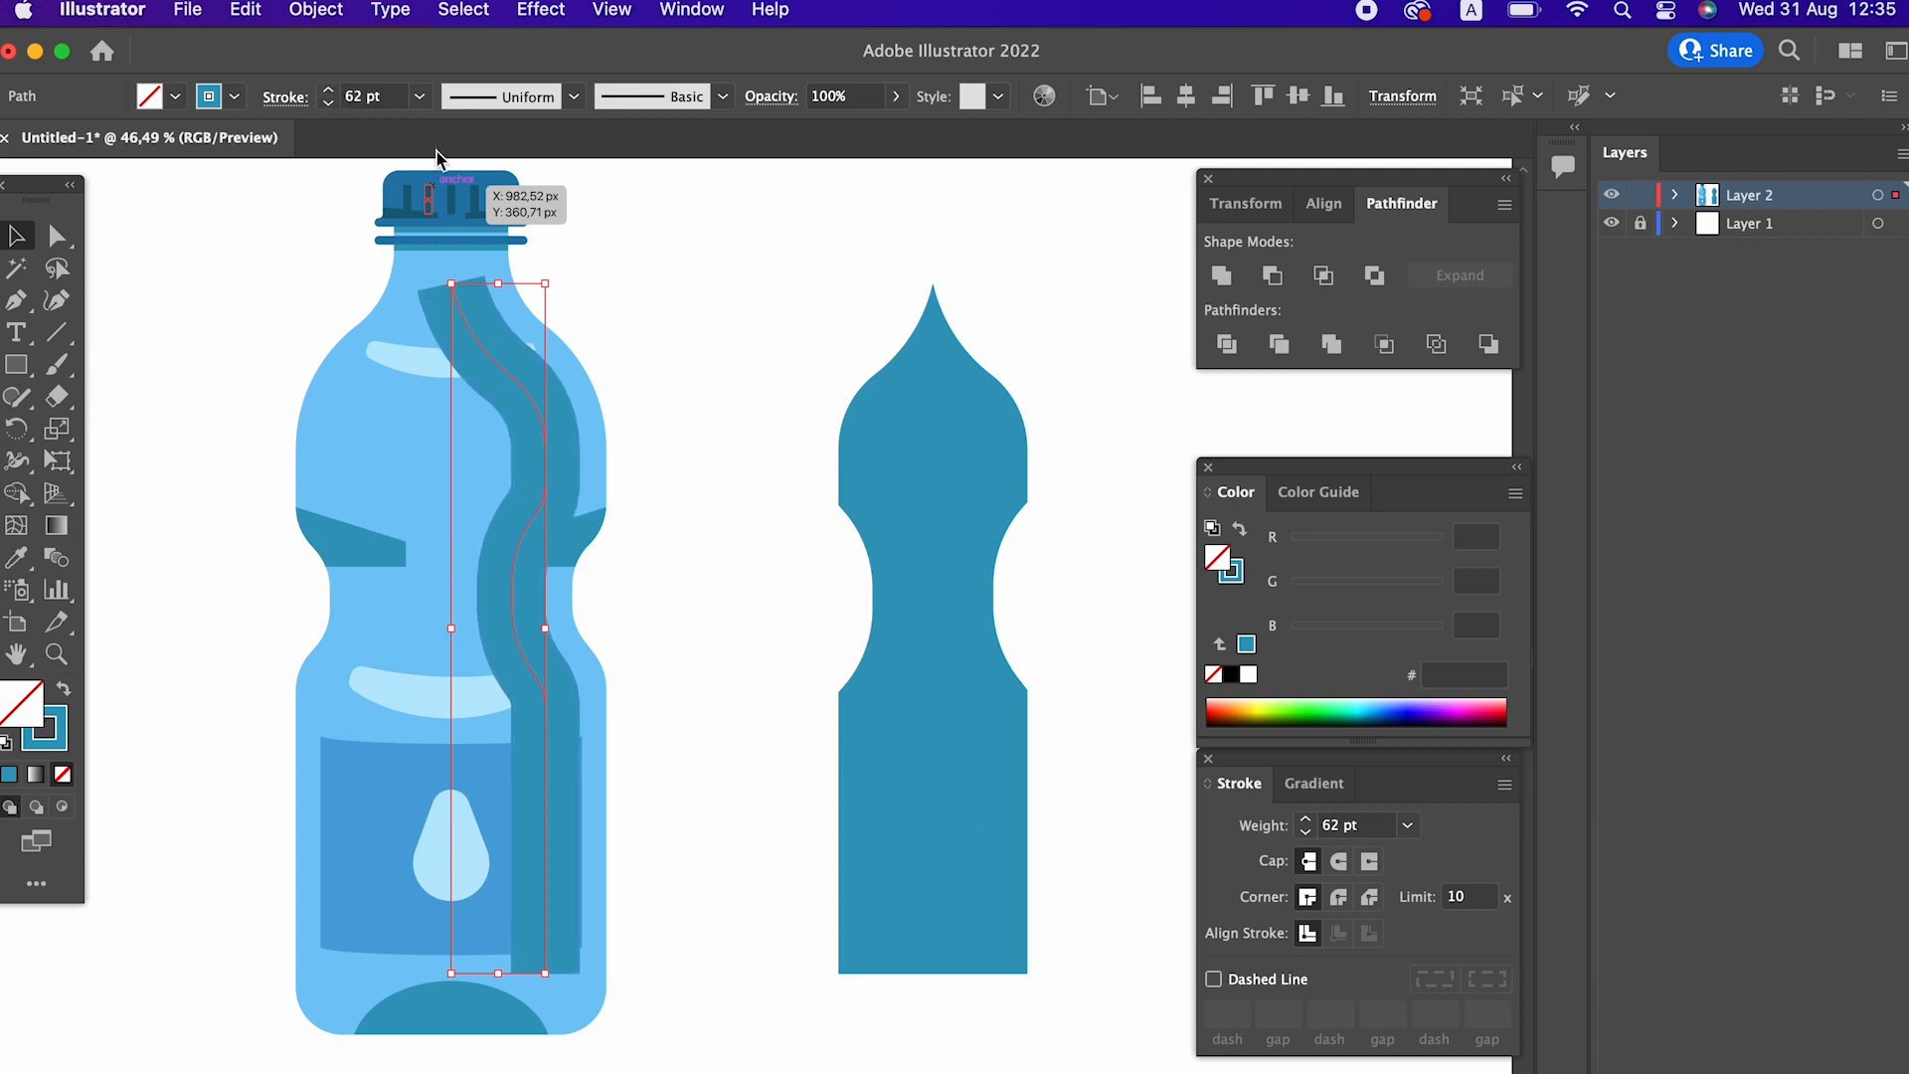
Apply the lens-shaped variable width profile to the contour line.
{"action": "left_click", "coordinate": [517, 96]}
{"action": "left_click", "coordinate": [502, 179]}
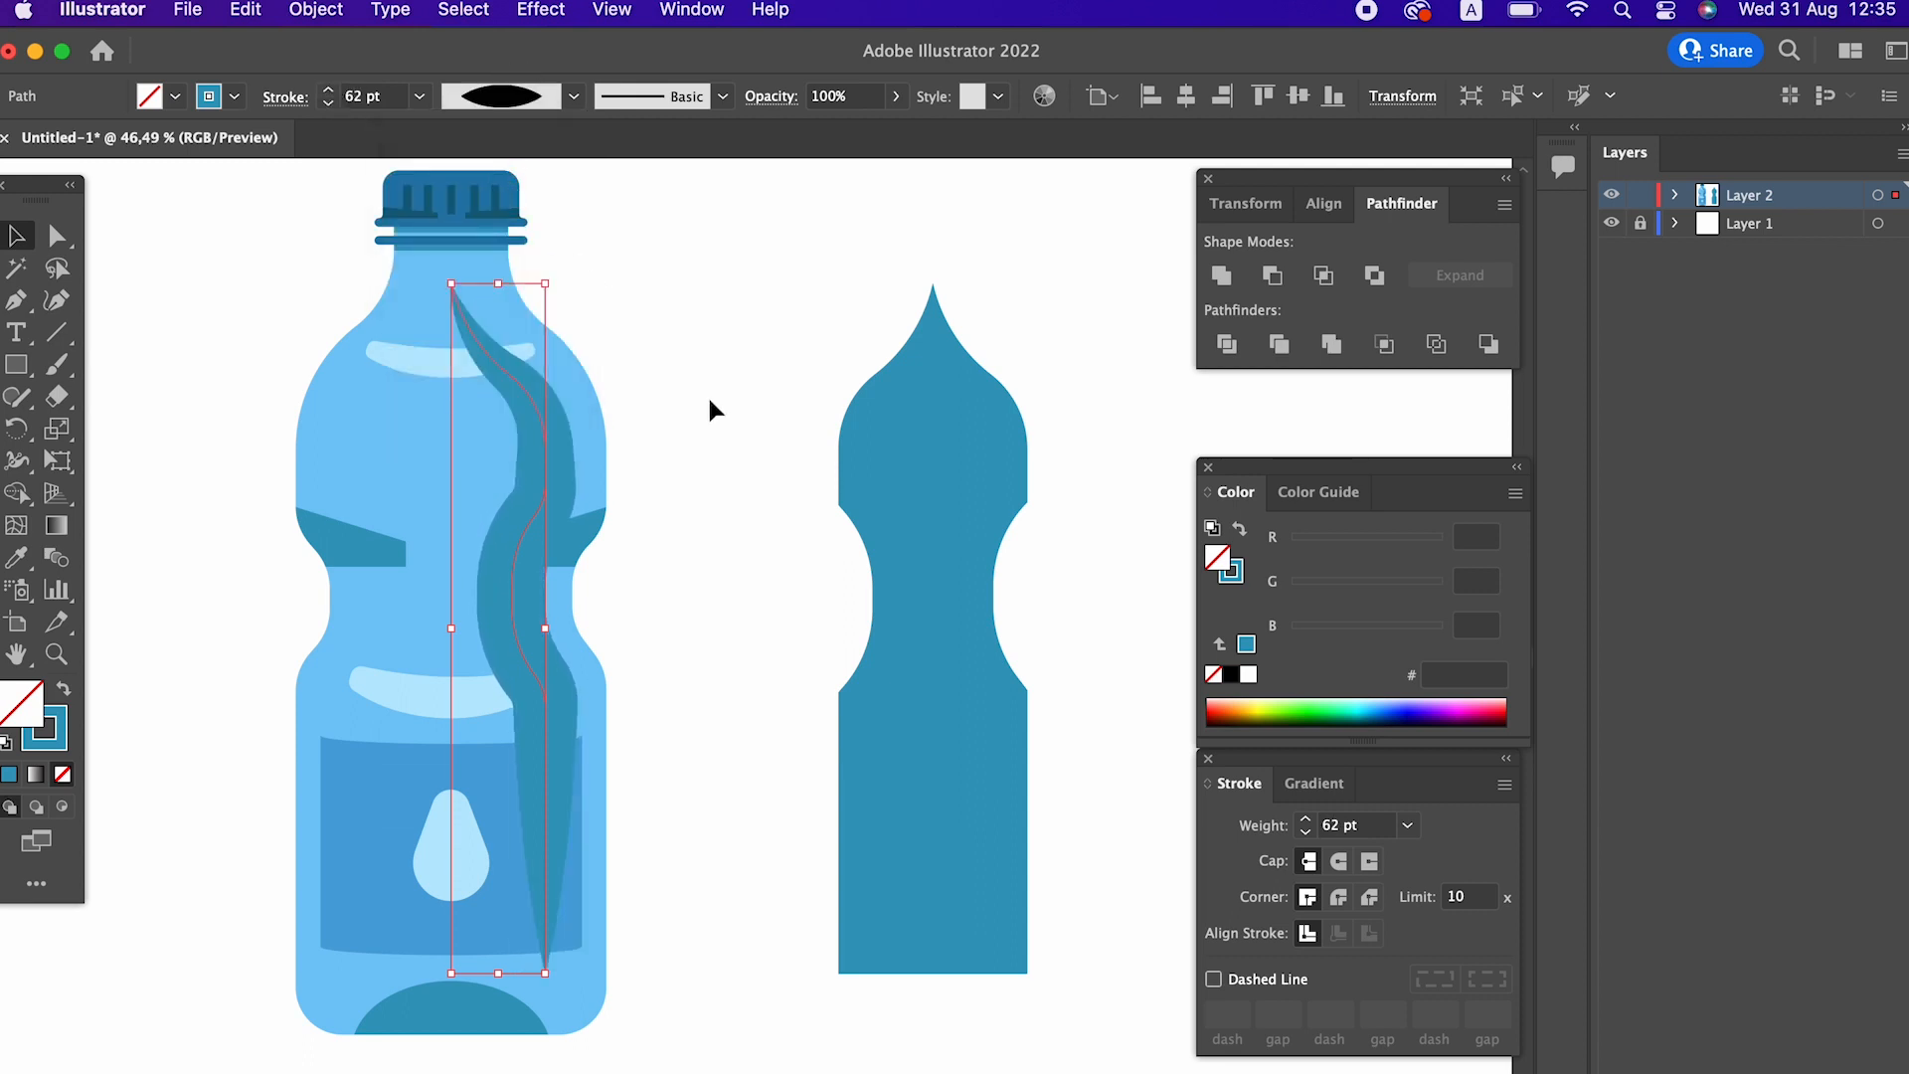
{"action": "left_click", "coordinate": [703, 493]}
Set the contour line's stroke color to white (FFFFFF) and lower its opacity to 59%.
{"action": "left_click", "coordinate": [559, 457]}
{"action": "double_click", "coordinate": [62, 746]}
{"action": "type", "text": "ffffff"}
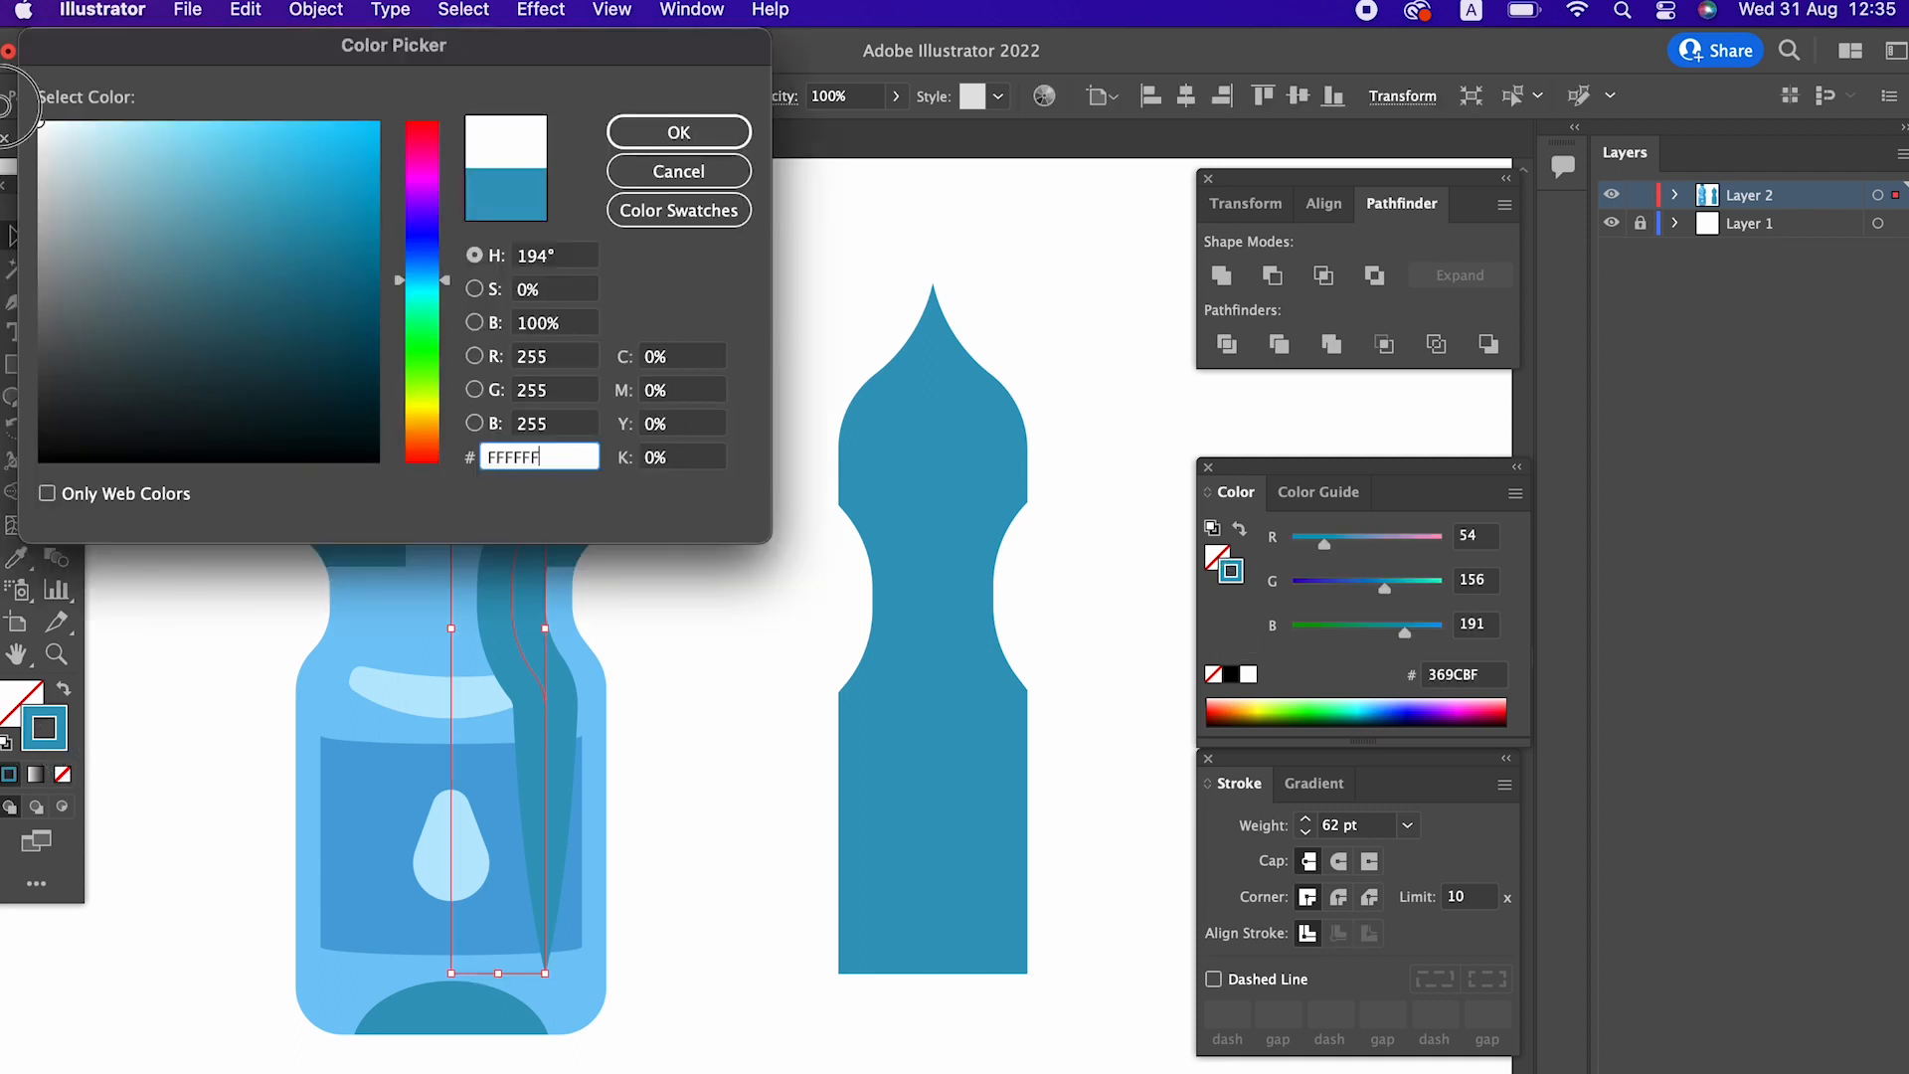
{"action": "left_click", "coordinate": [678, 132]}
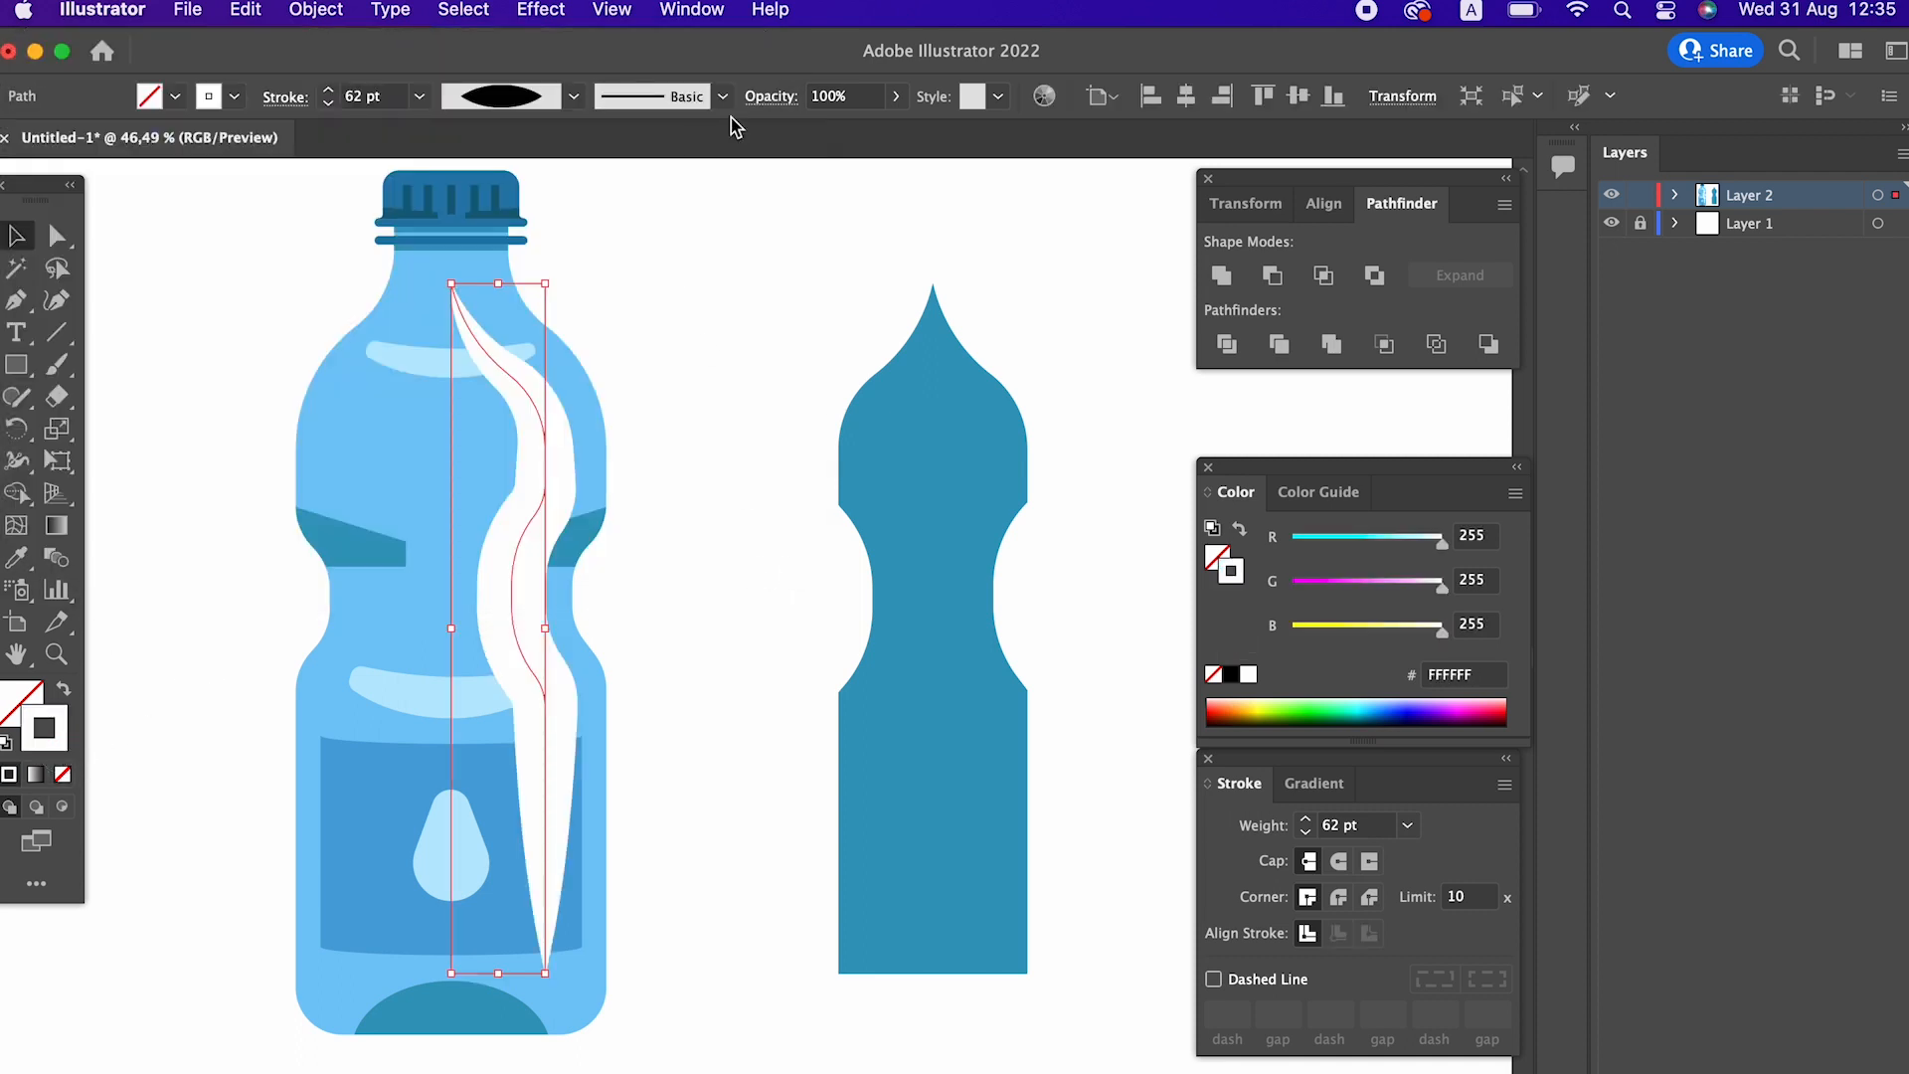
{"action": "left_click", "coordinate": [896, 96]}
{"action": "left_click_drag", "start_coordinate": [870, 132], "coordinate": [848, 132]}
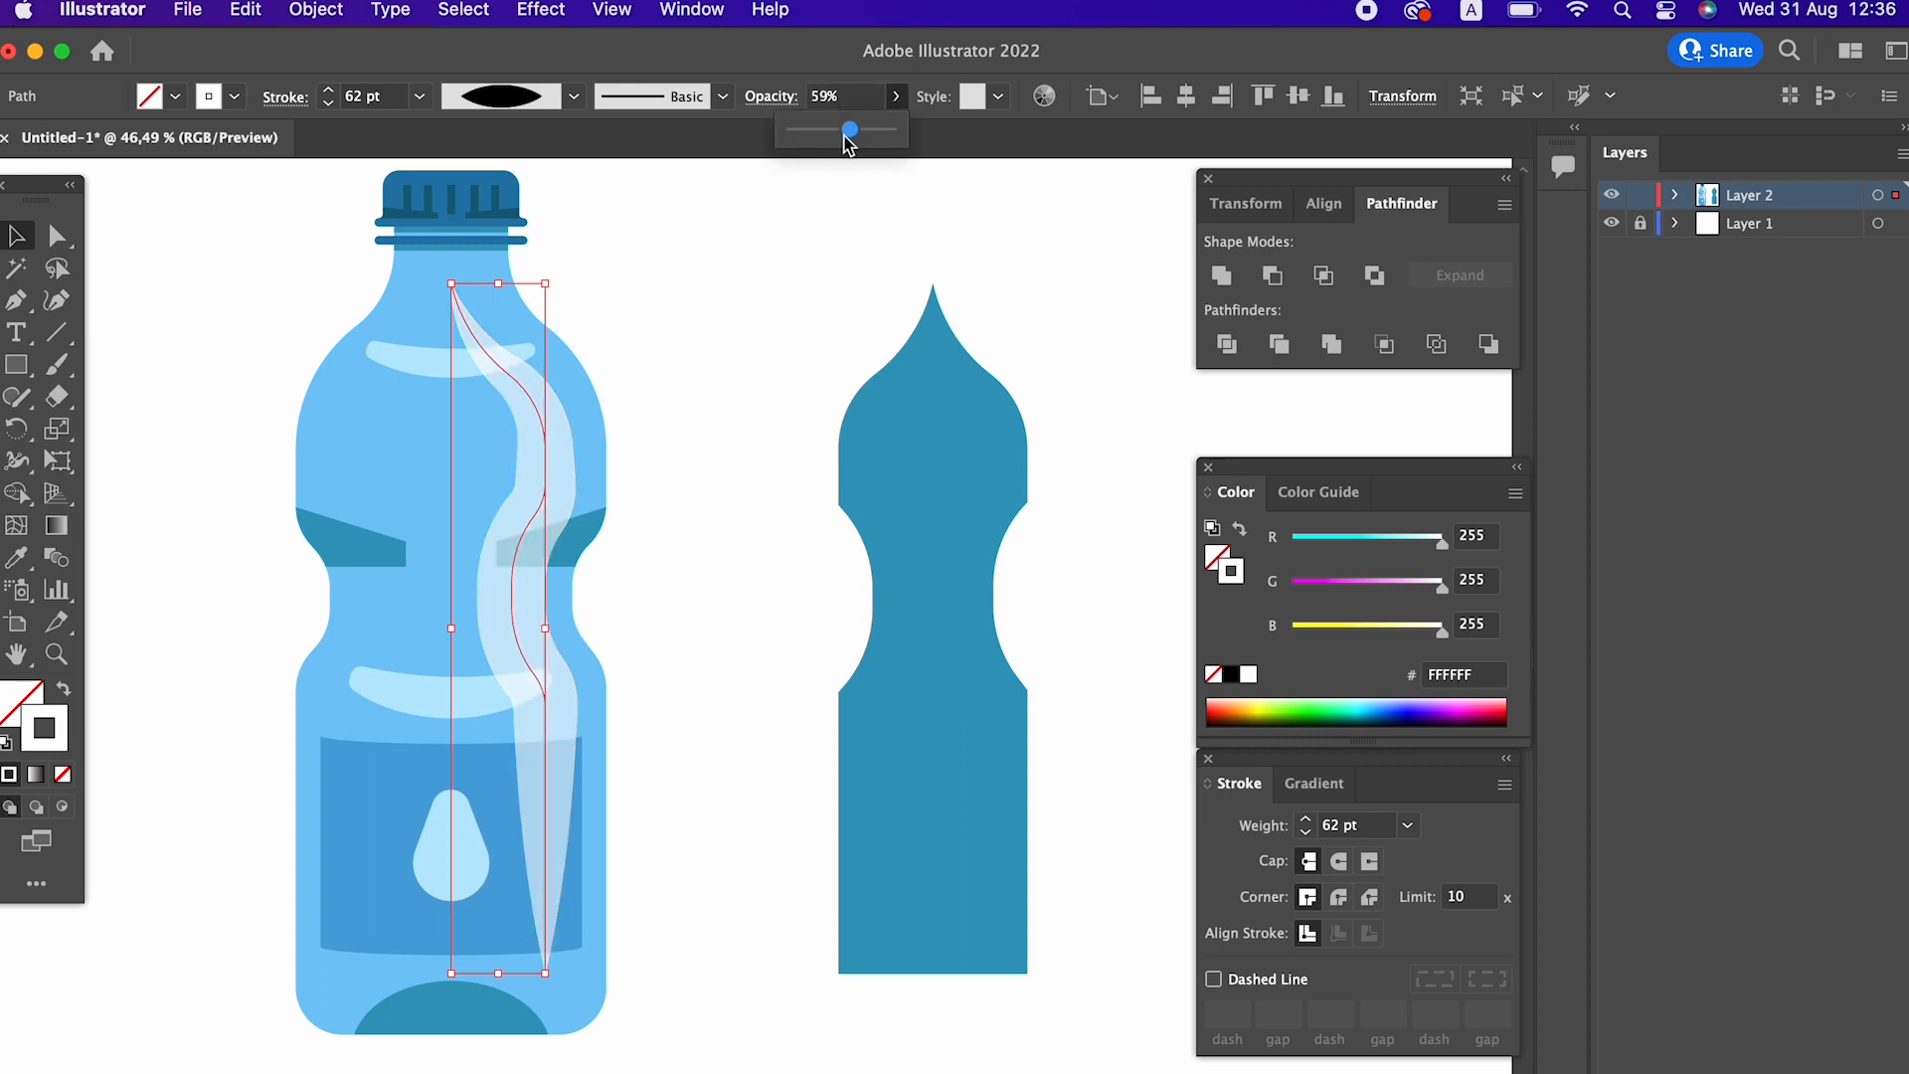
Try to expand the white contour line's appearance into a filled shape.
{"action": "left_click", "coordinate": [314, 9]}
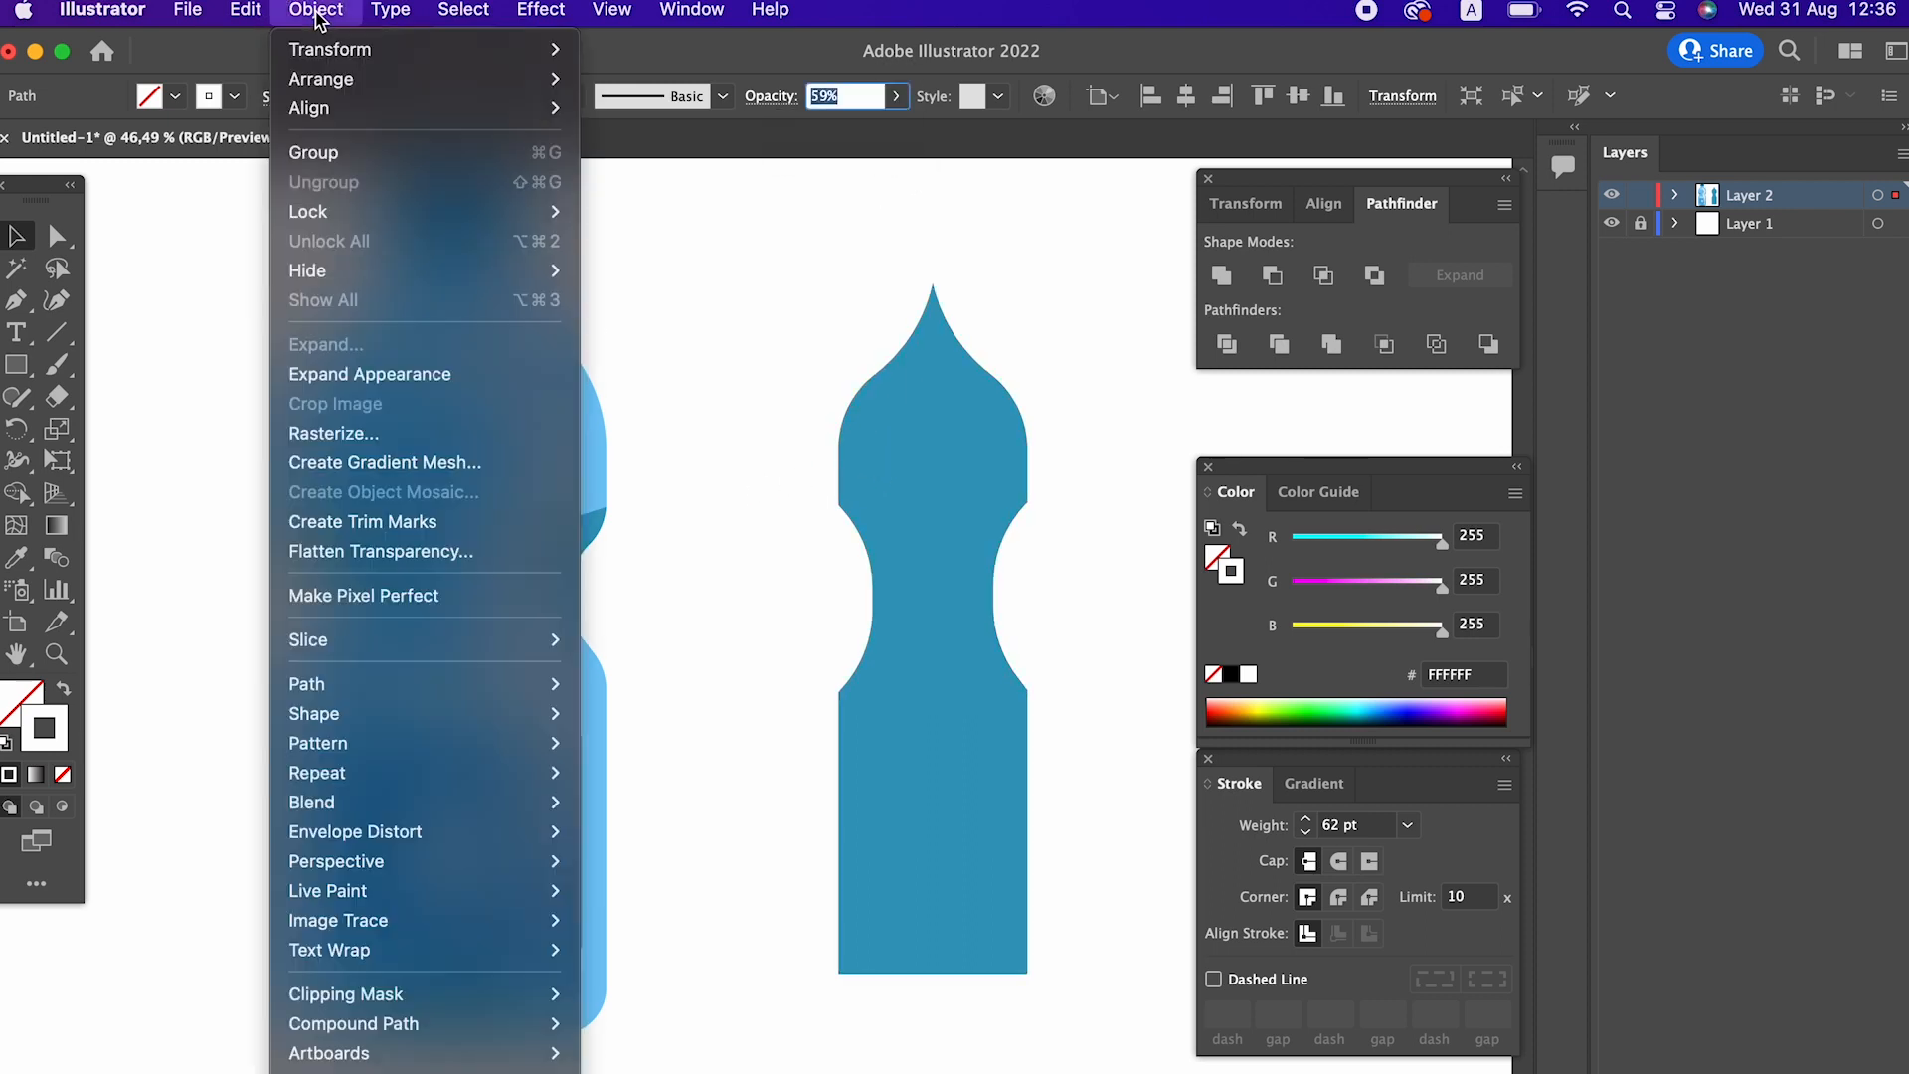
{"action": "key", "text": "super+g"}
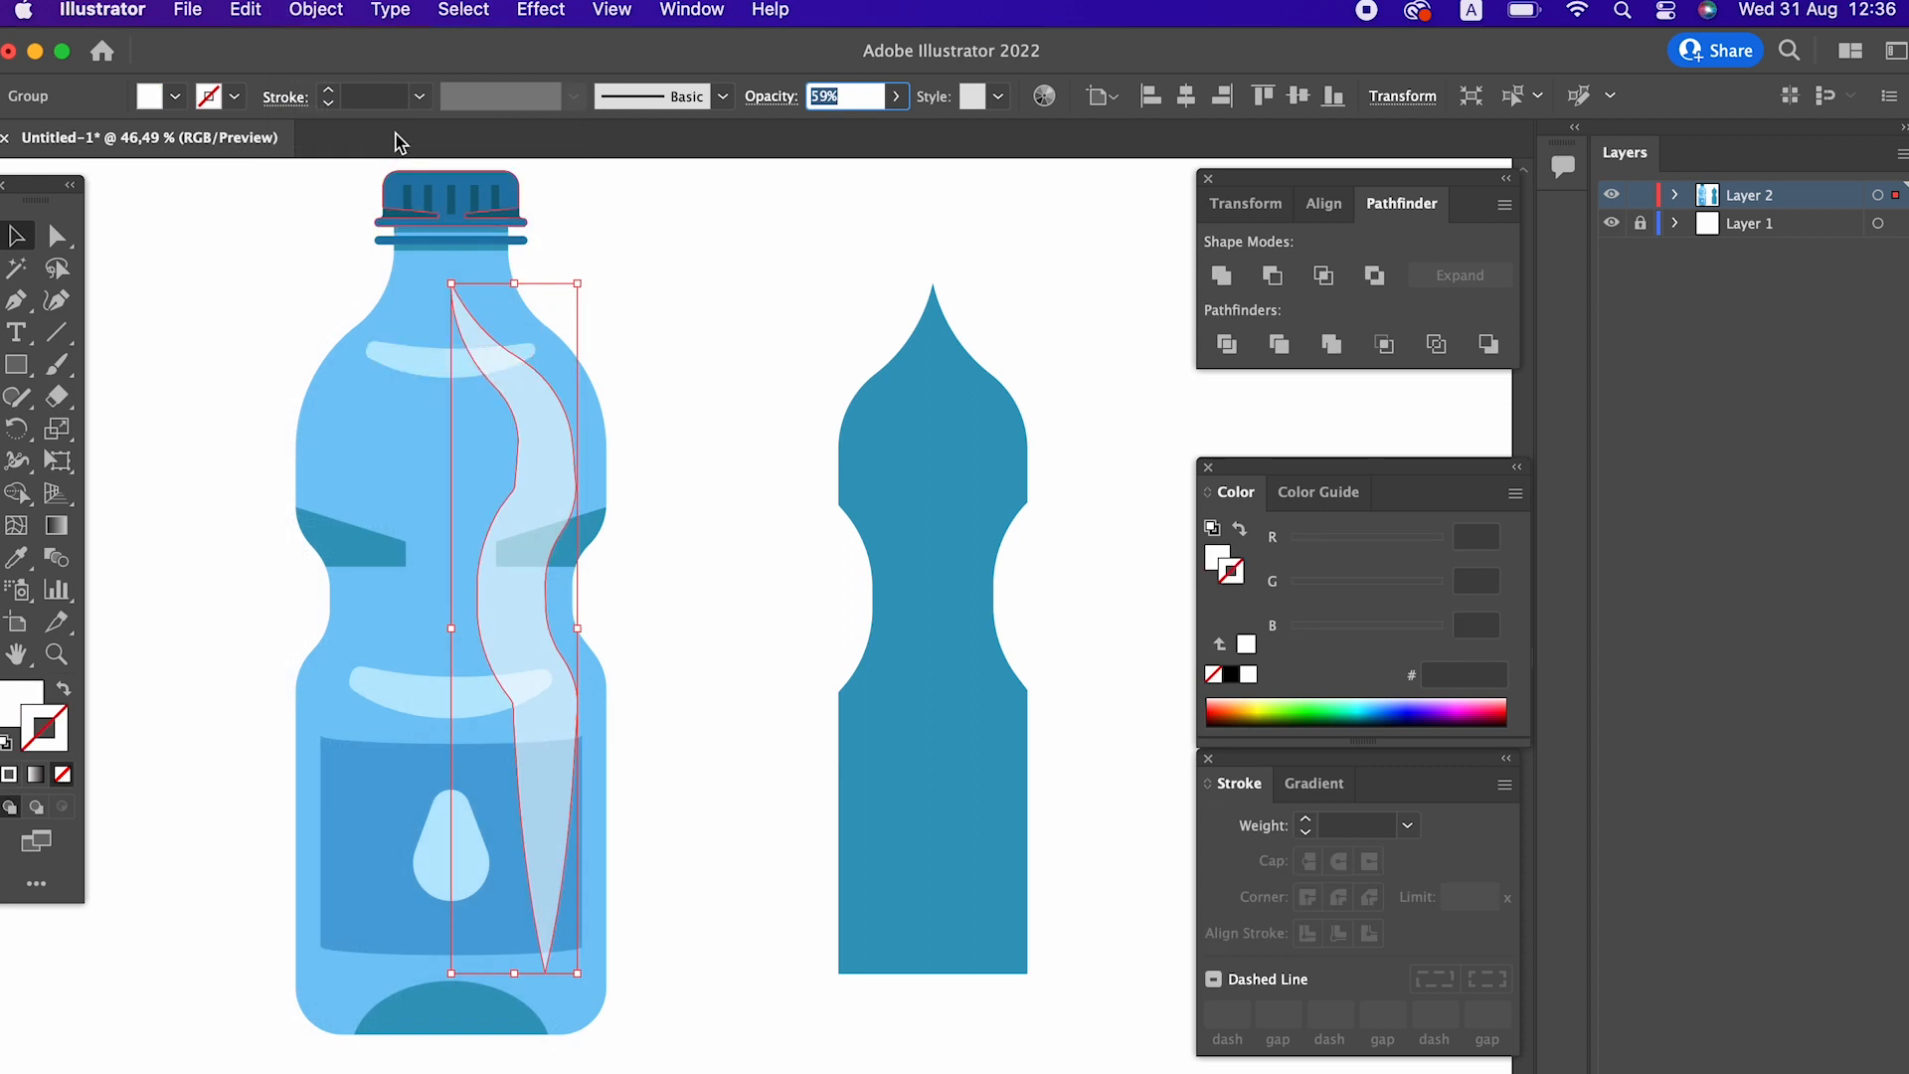
{"action": "left_click", "coordinate": [331, 12]}
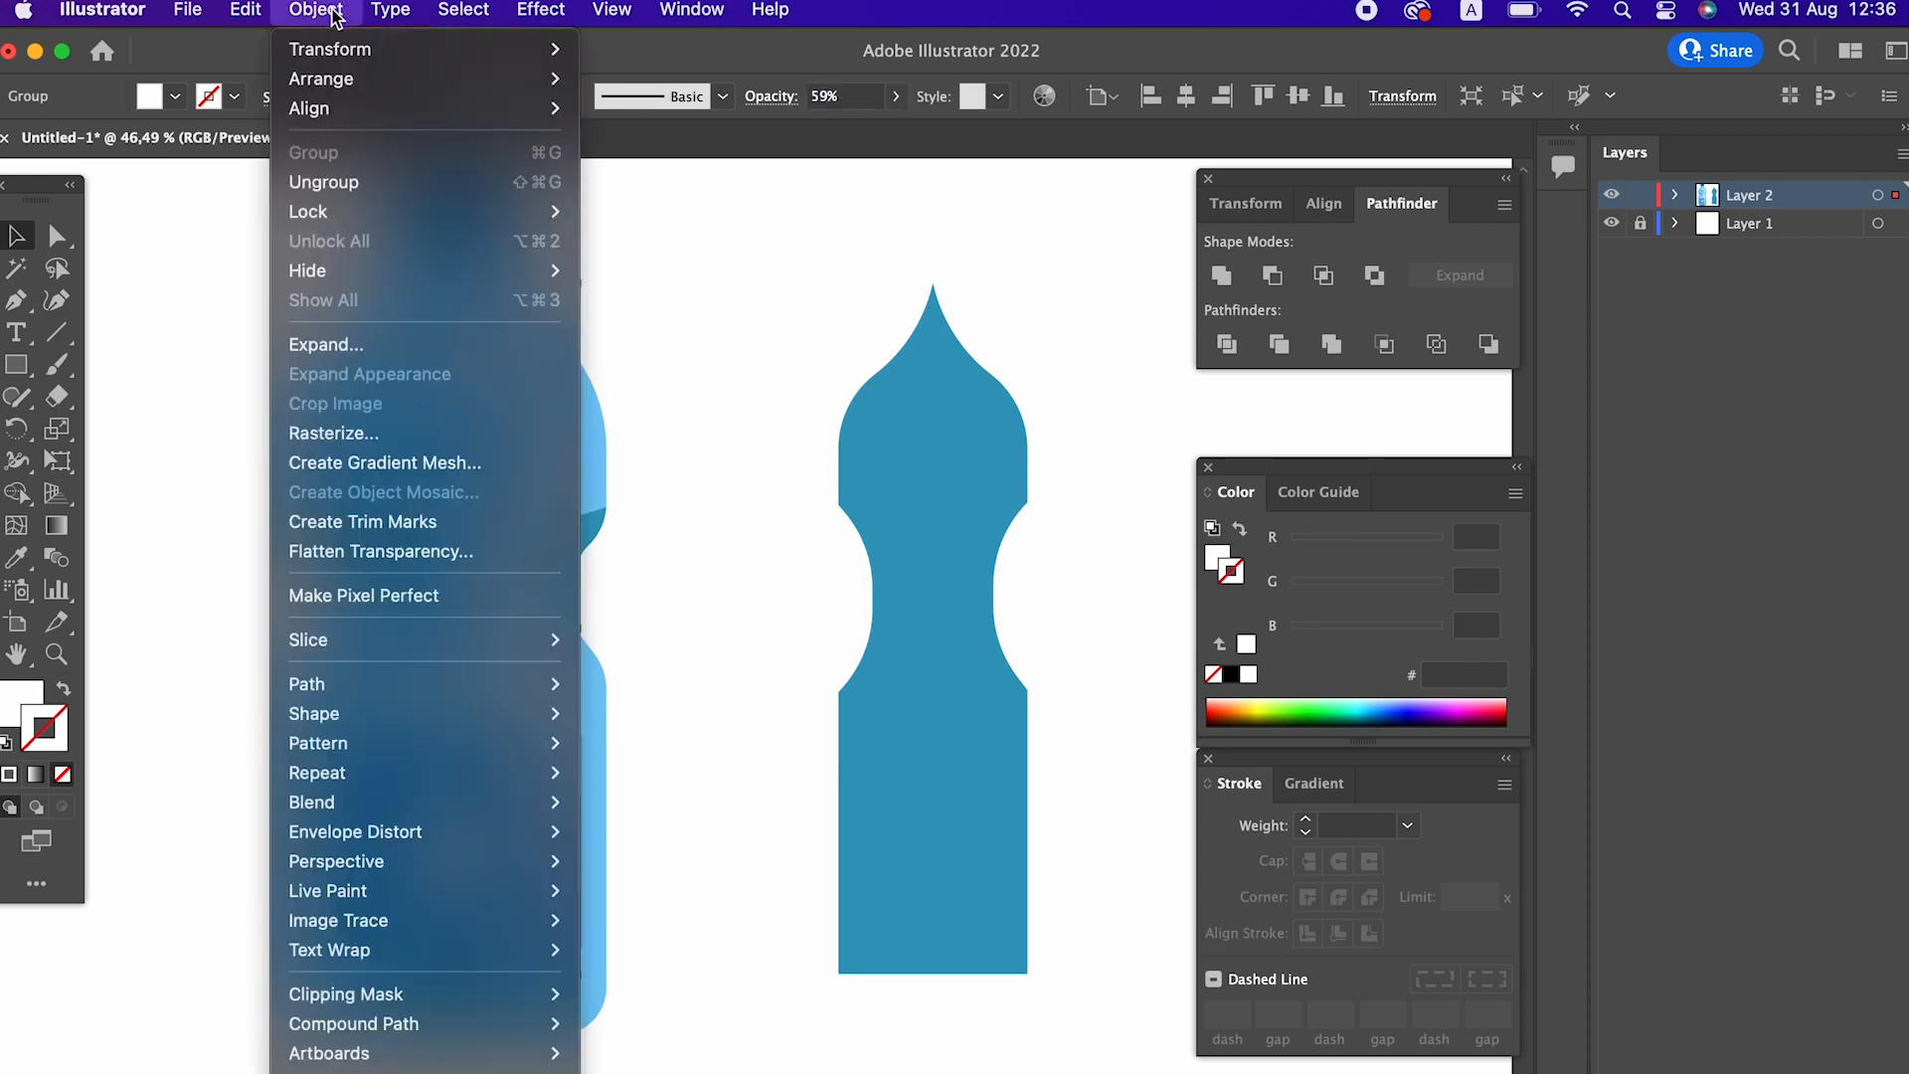
{"action": "left_click", "coordinate": [414, 352]}
{"action": "key", "text": "super+z"}
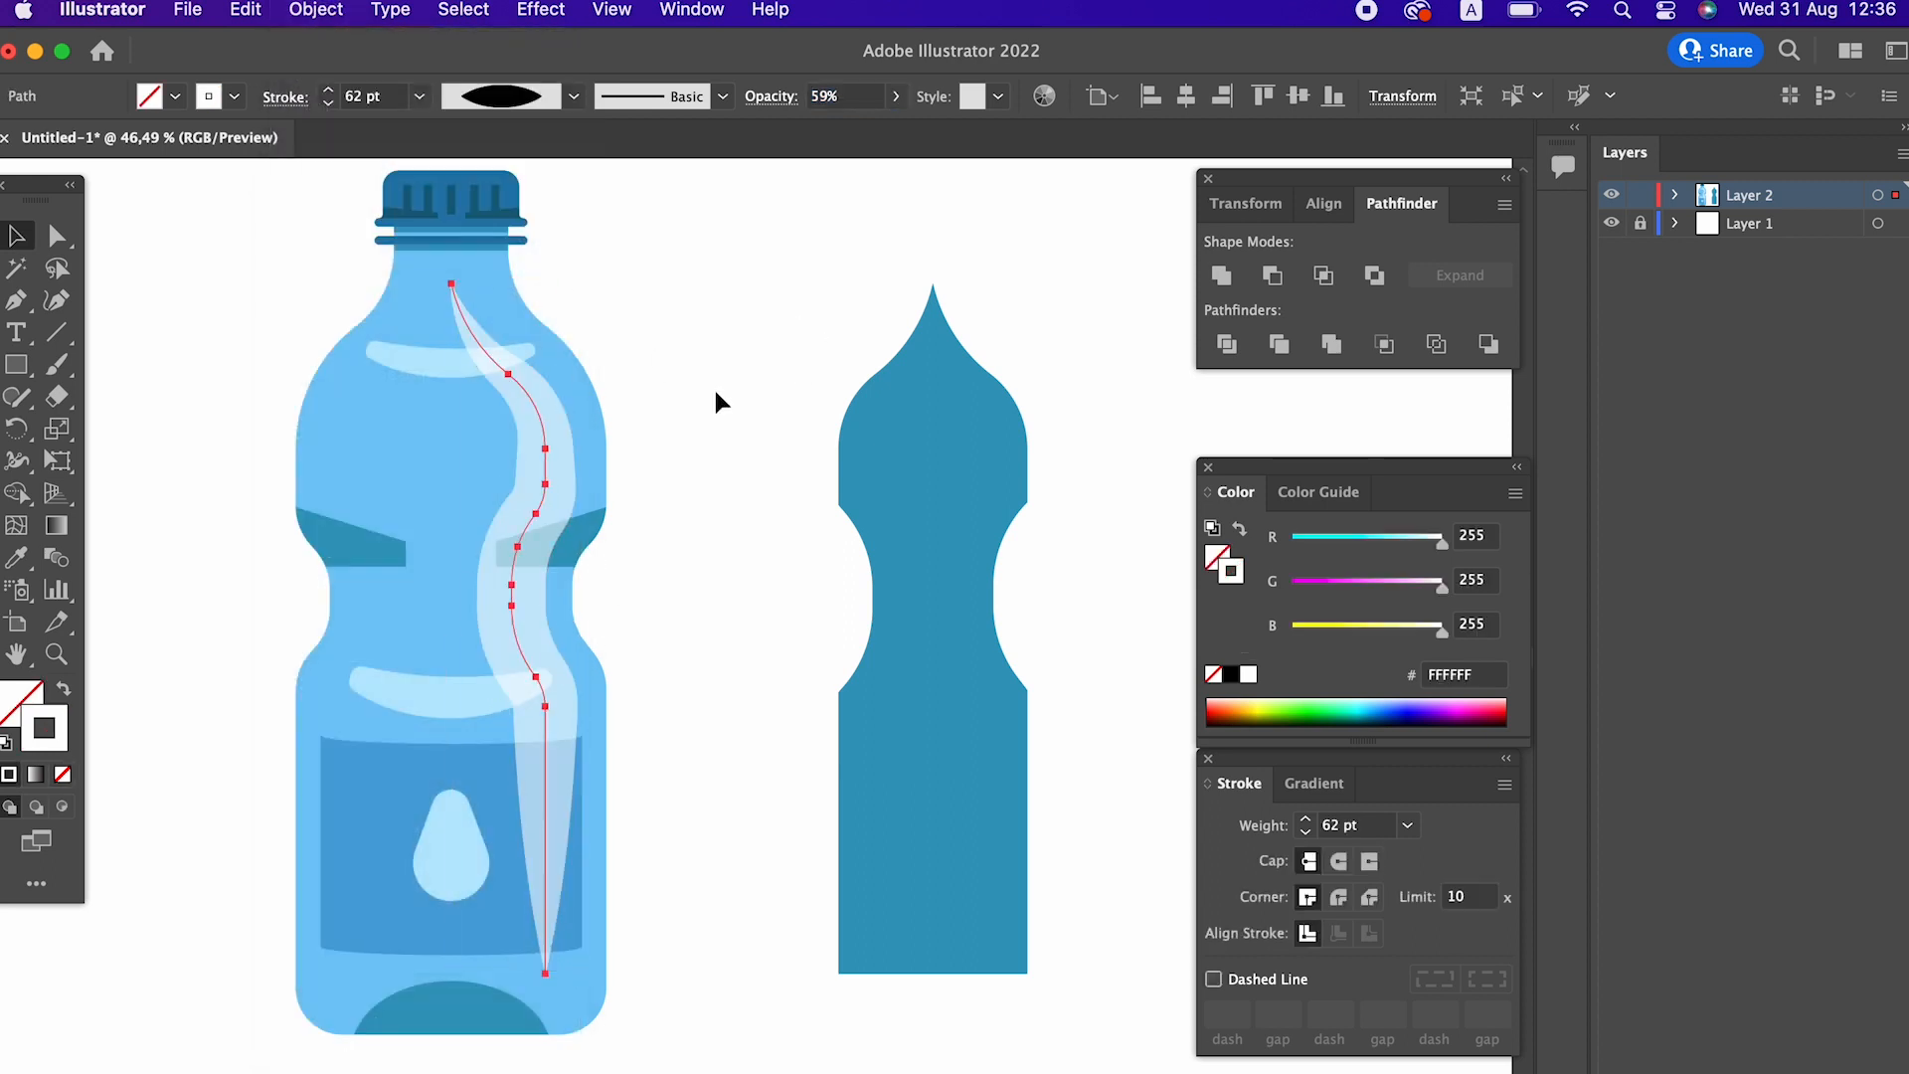
Reset the white contour line's width profile to Uniform.
{"action": "left_click", "coordinate": [734, 426]}
{"action": "left_click", "coordinate": [548, 417]}
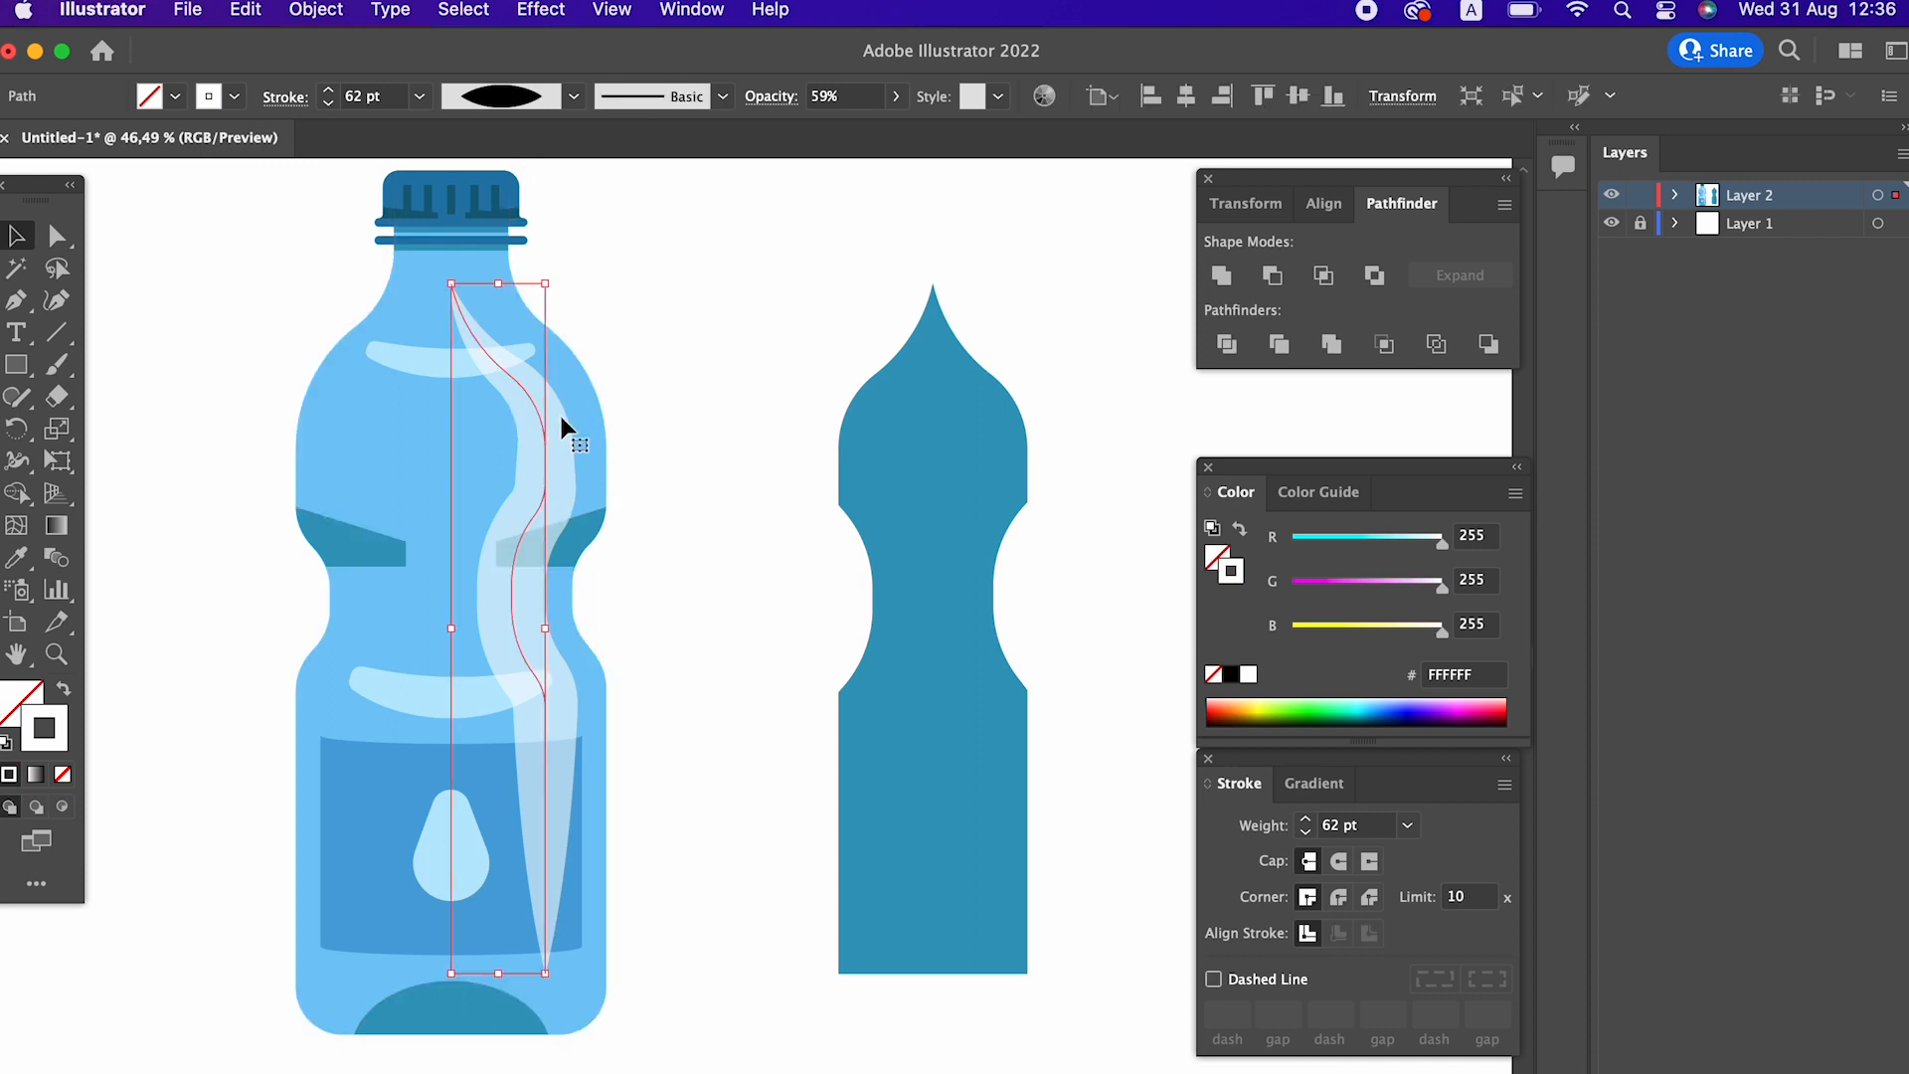
{"action": "left_click", "coordinate": [530, 107]}
{"action": "left_click", "coordinate": [510, 142]}
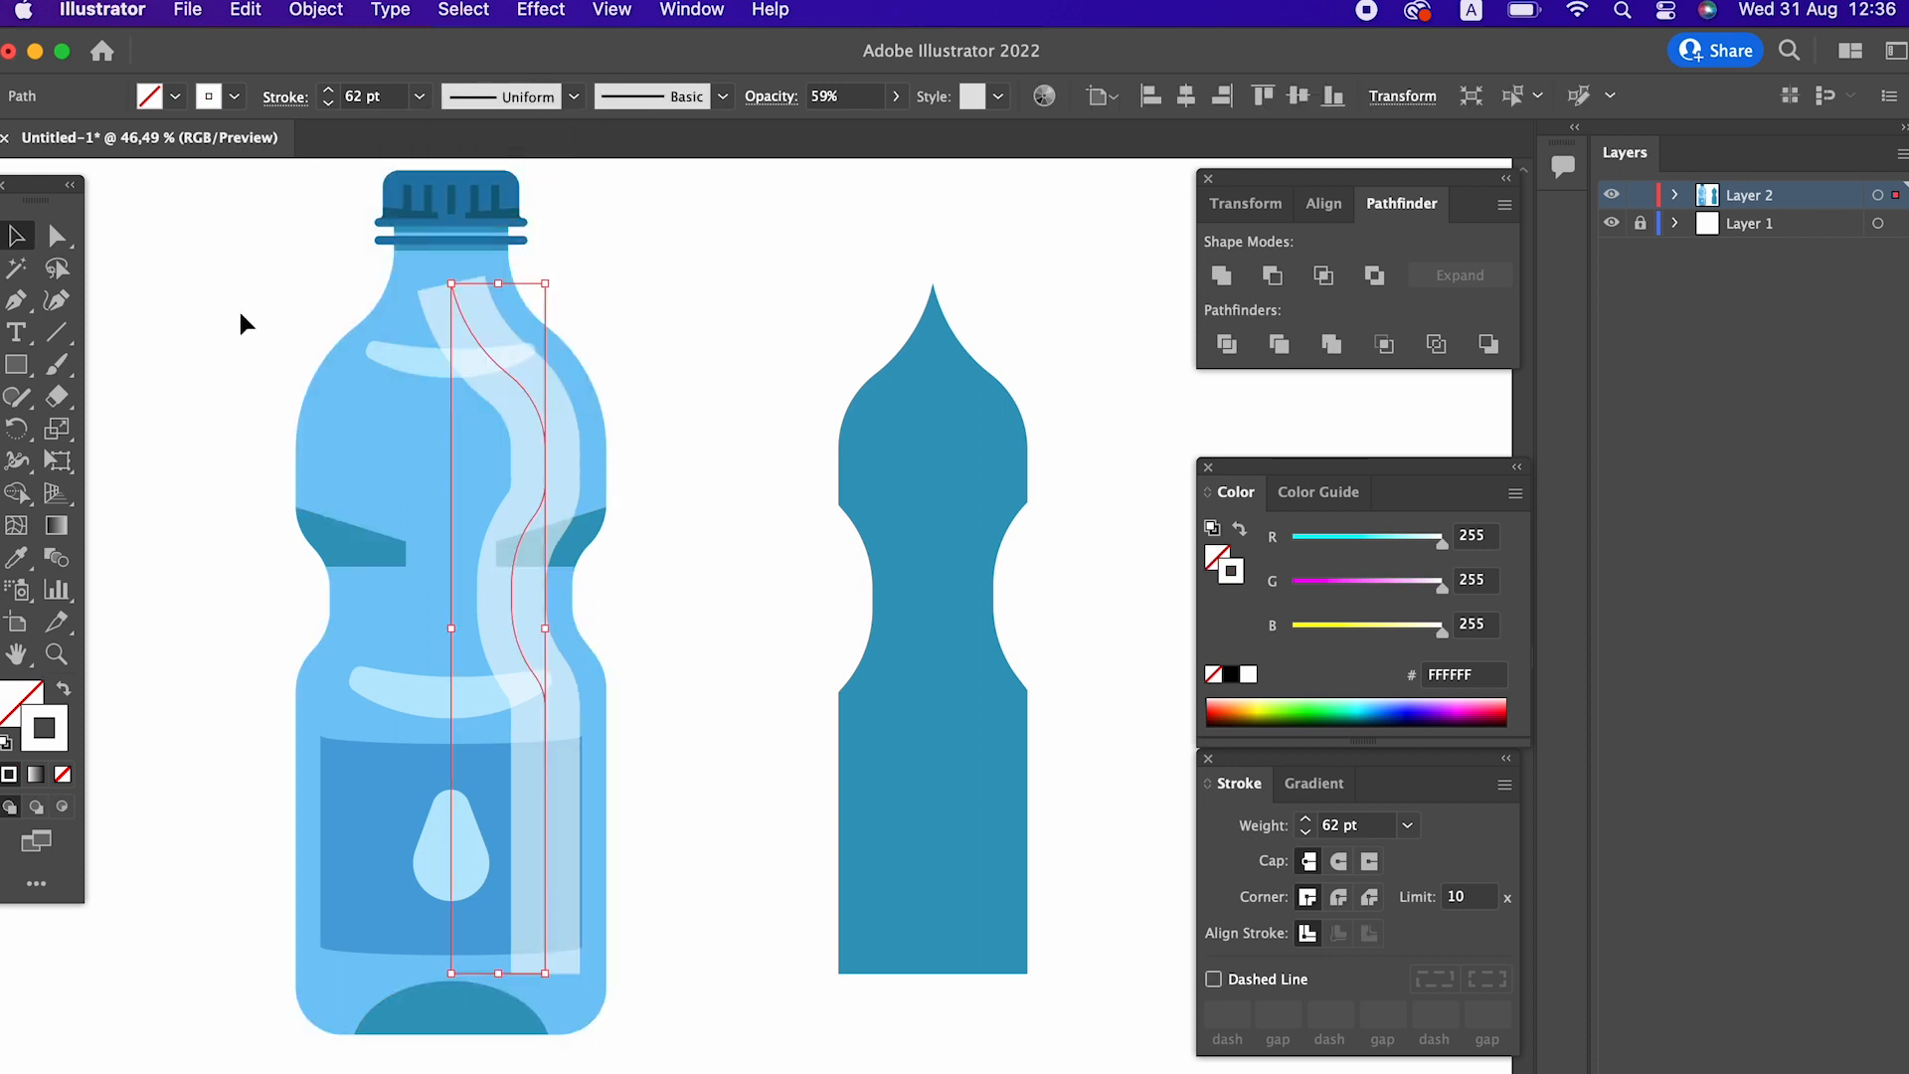
Taper the white contour line with the Width tool, narrowing its upper end and widening its lower end to about 84 pt.
{"action": "left_click", "coordinate": [17, 460]}
{"action": "mouse_move", "coordinate": [451, 285]}
{"action": "left_mouse_down"}
{"action": "mouse_move", "coordinate": [468, 289]}
{"action": "mouse_move", "coordinate": [426, 298]}
{"action": "mouse_move", "coordinate": [450, 297]}
{"action": "left_mouse_up"}
{"action": "mouse_move", "coordinate": [547, 976]}
{"action": "left_mouse_down"}
{"action": "mouse_move", "coordinate": [561, 1024]}
{"action": "mouse_move", "coordinate": [589, 976]}
{"action": "mouse_move", "coordinate": [497, 976]}
{"action": "left_mouse_up"}
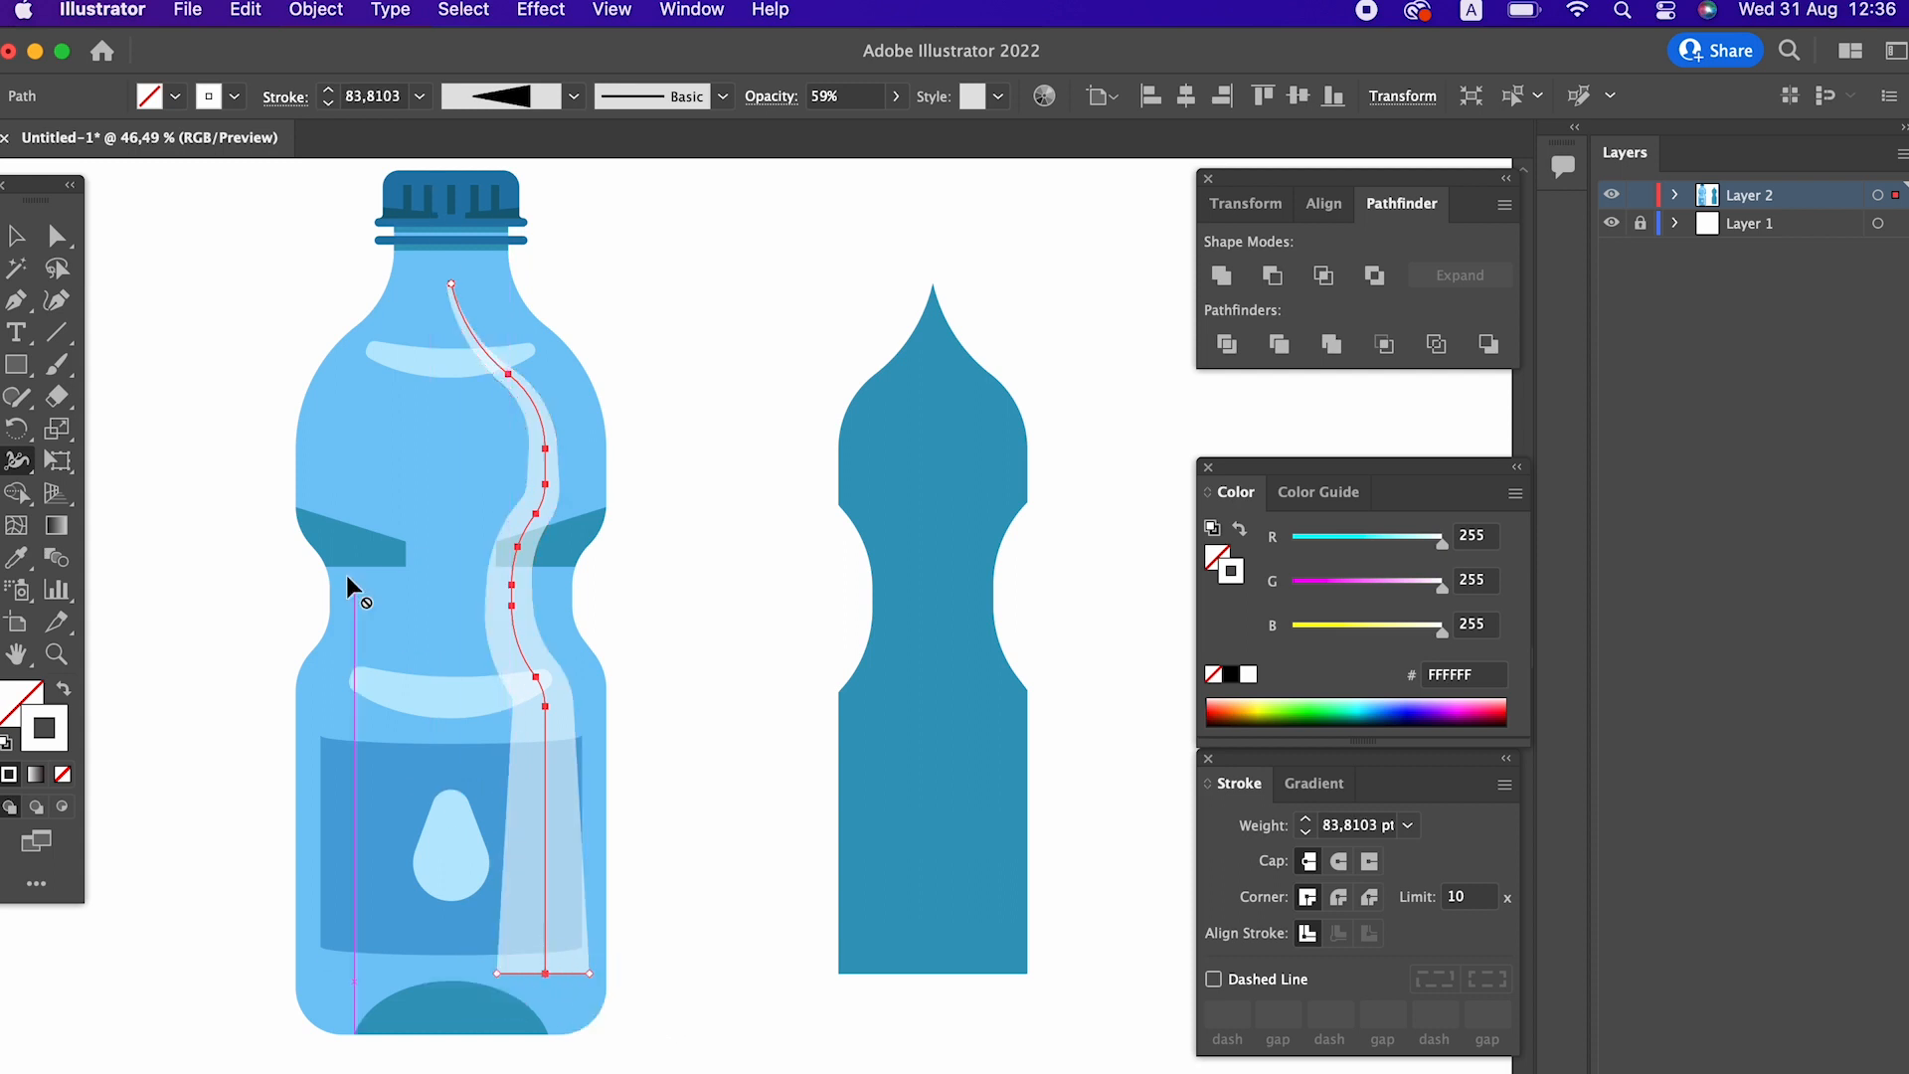
{"action": "left_click_drag", "start_coordinate": [453, 288], "coordinate": [479, 285]}
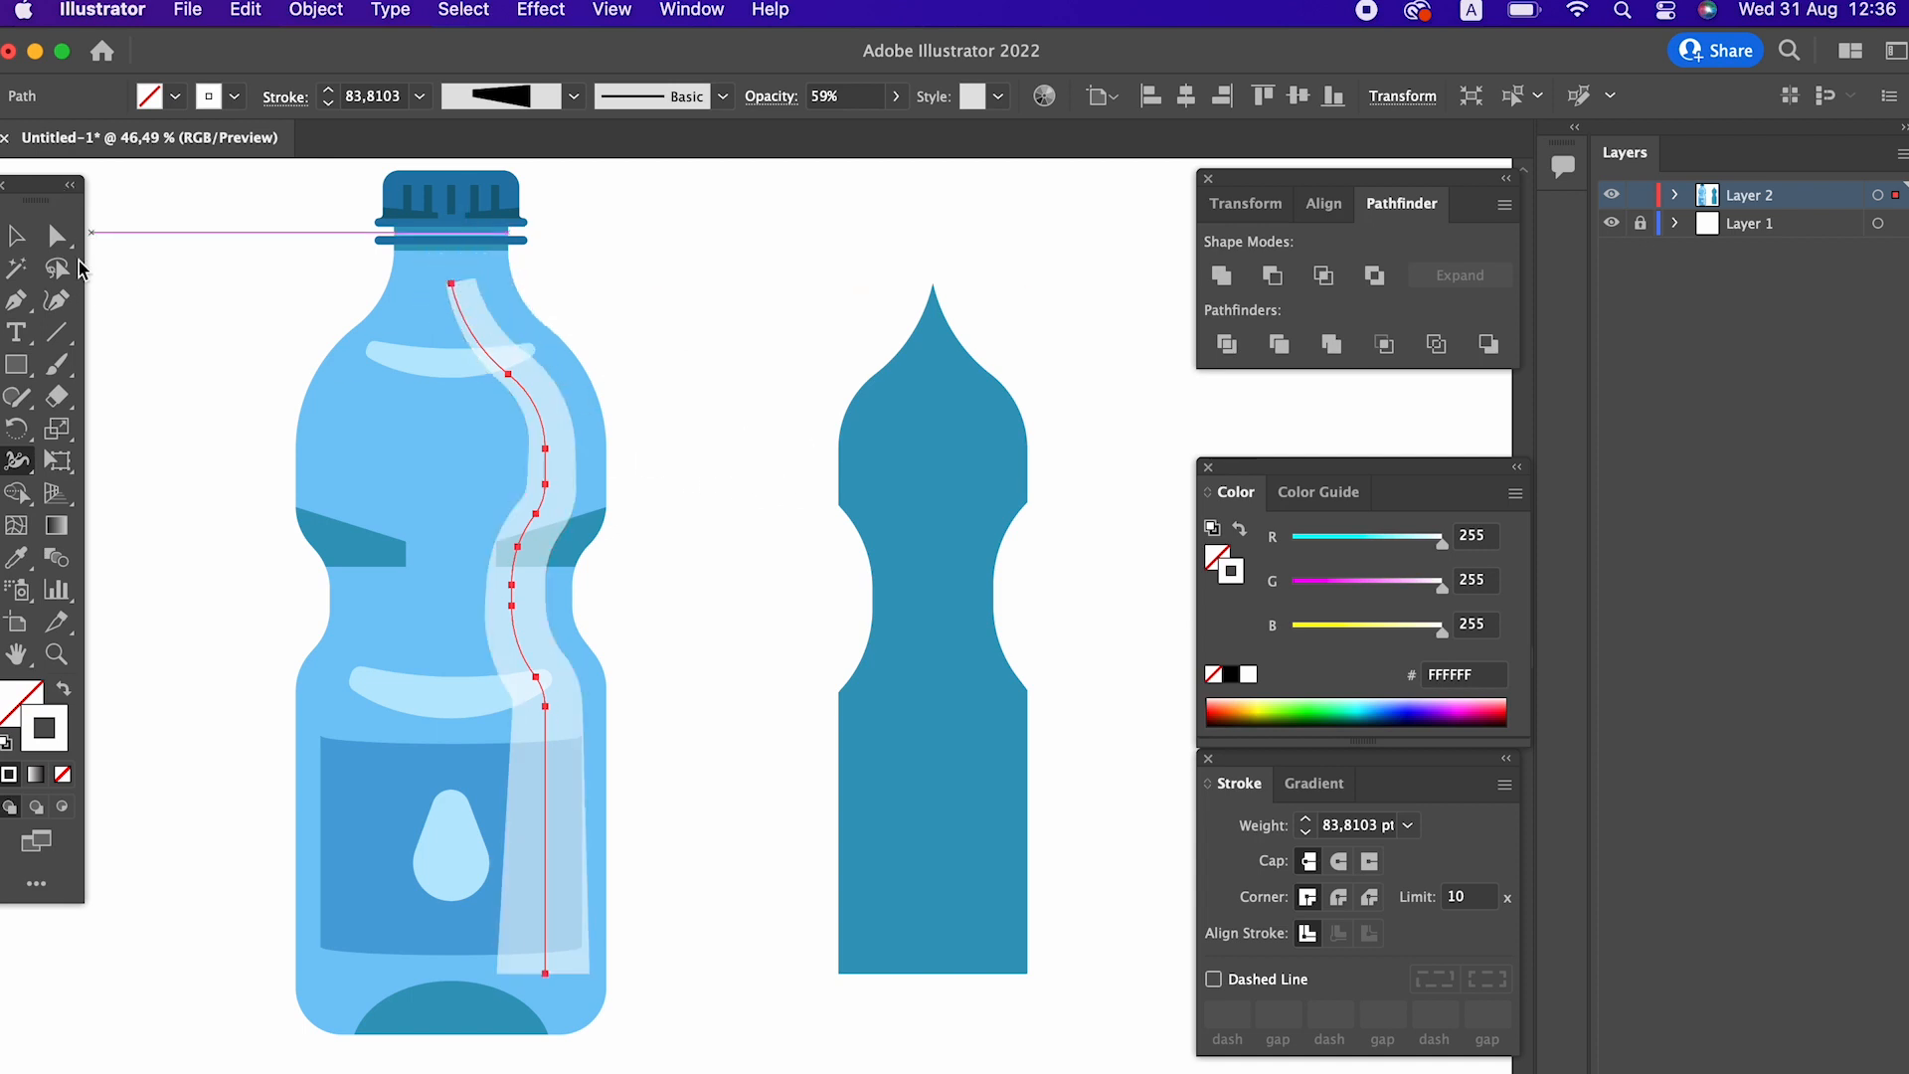
Expand the tapered white line's appearance into a filled shape.
{"action": "left_click", "coordinate": [29, 244]}
{"action": "left_click", "coordinate": [316, 10]}
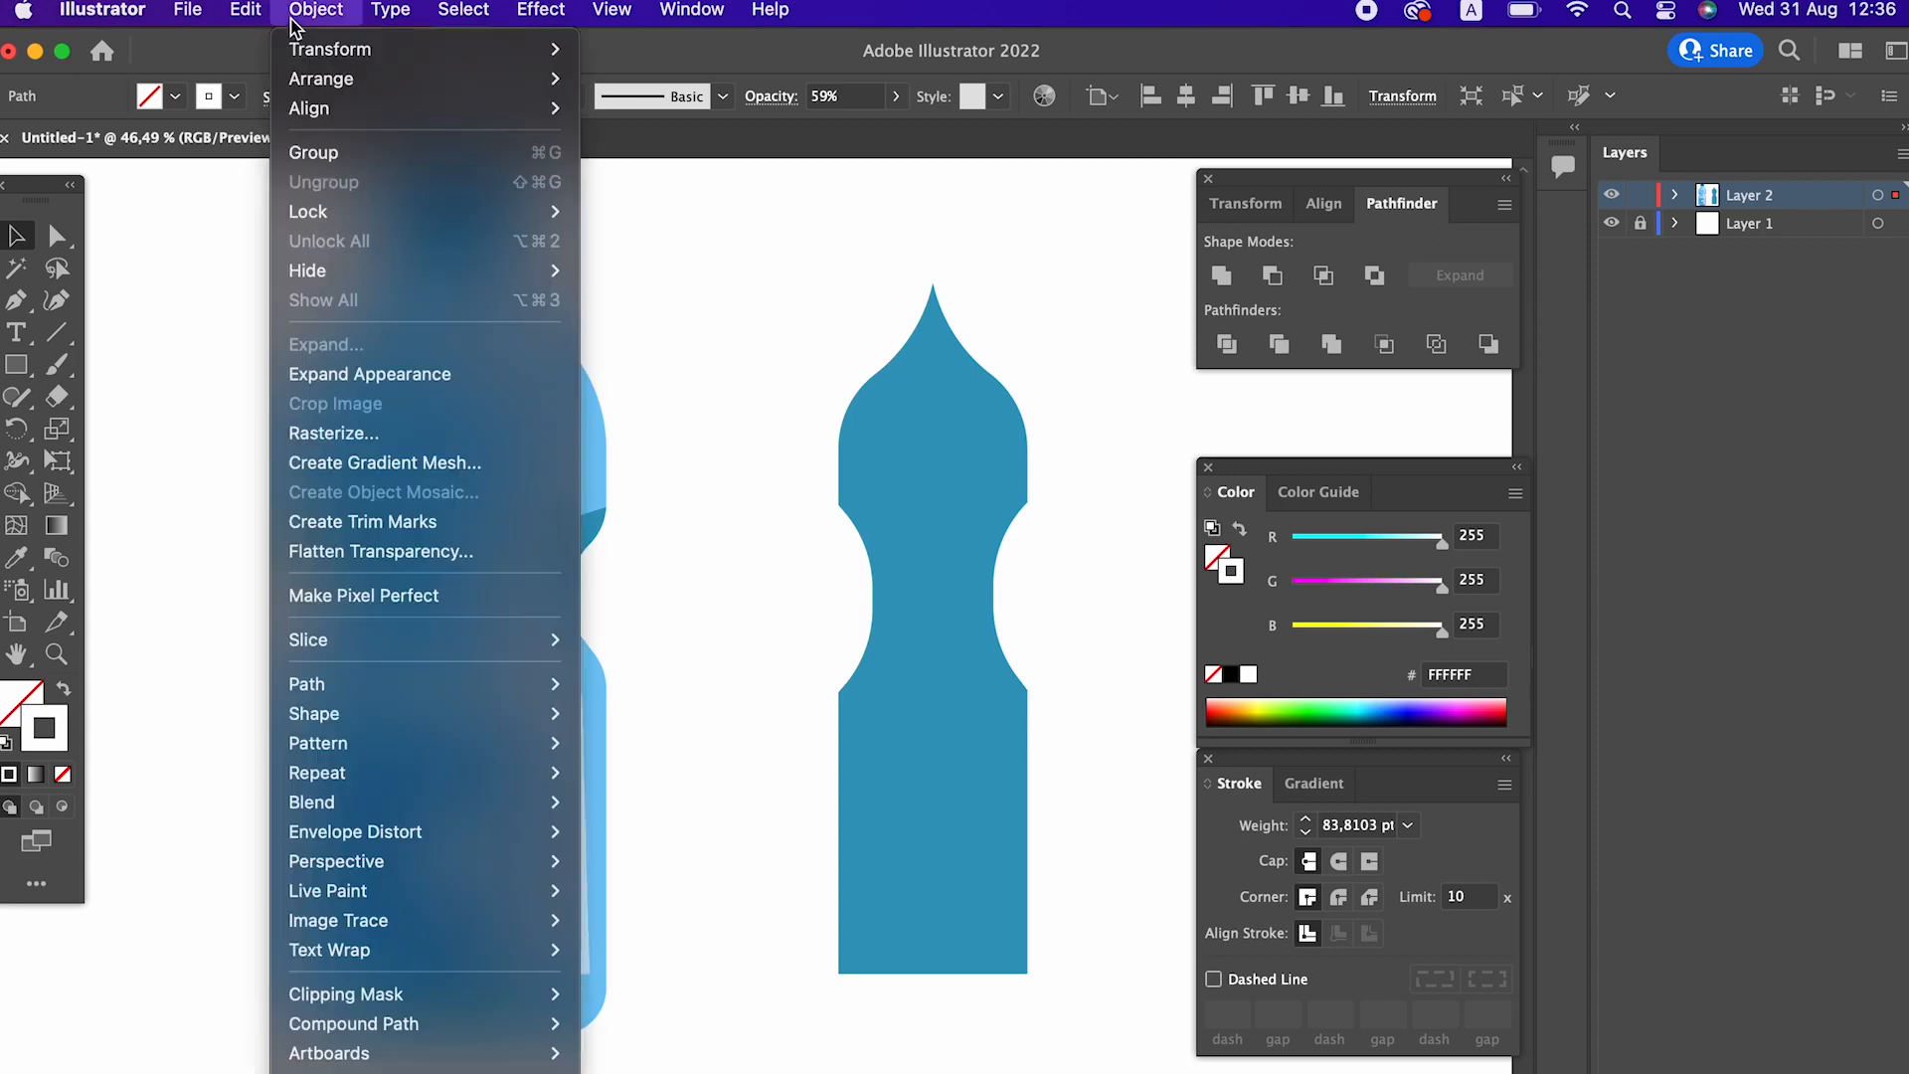
{"action": "left_click", "coordinate": [383, 374]}
{"action": "left_click", "coordinate": [318, 12]}
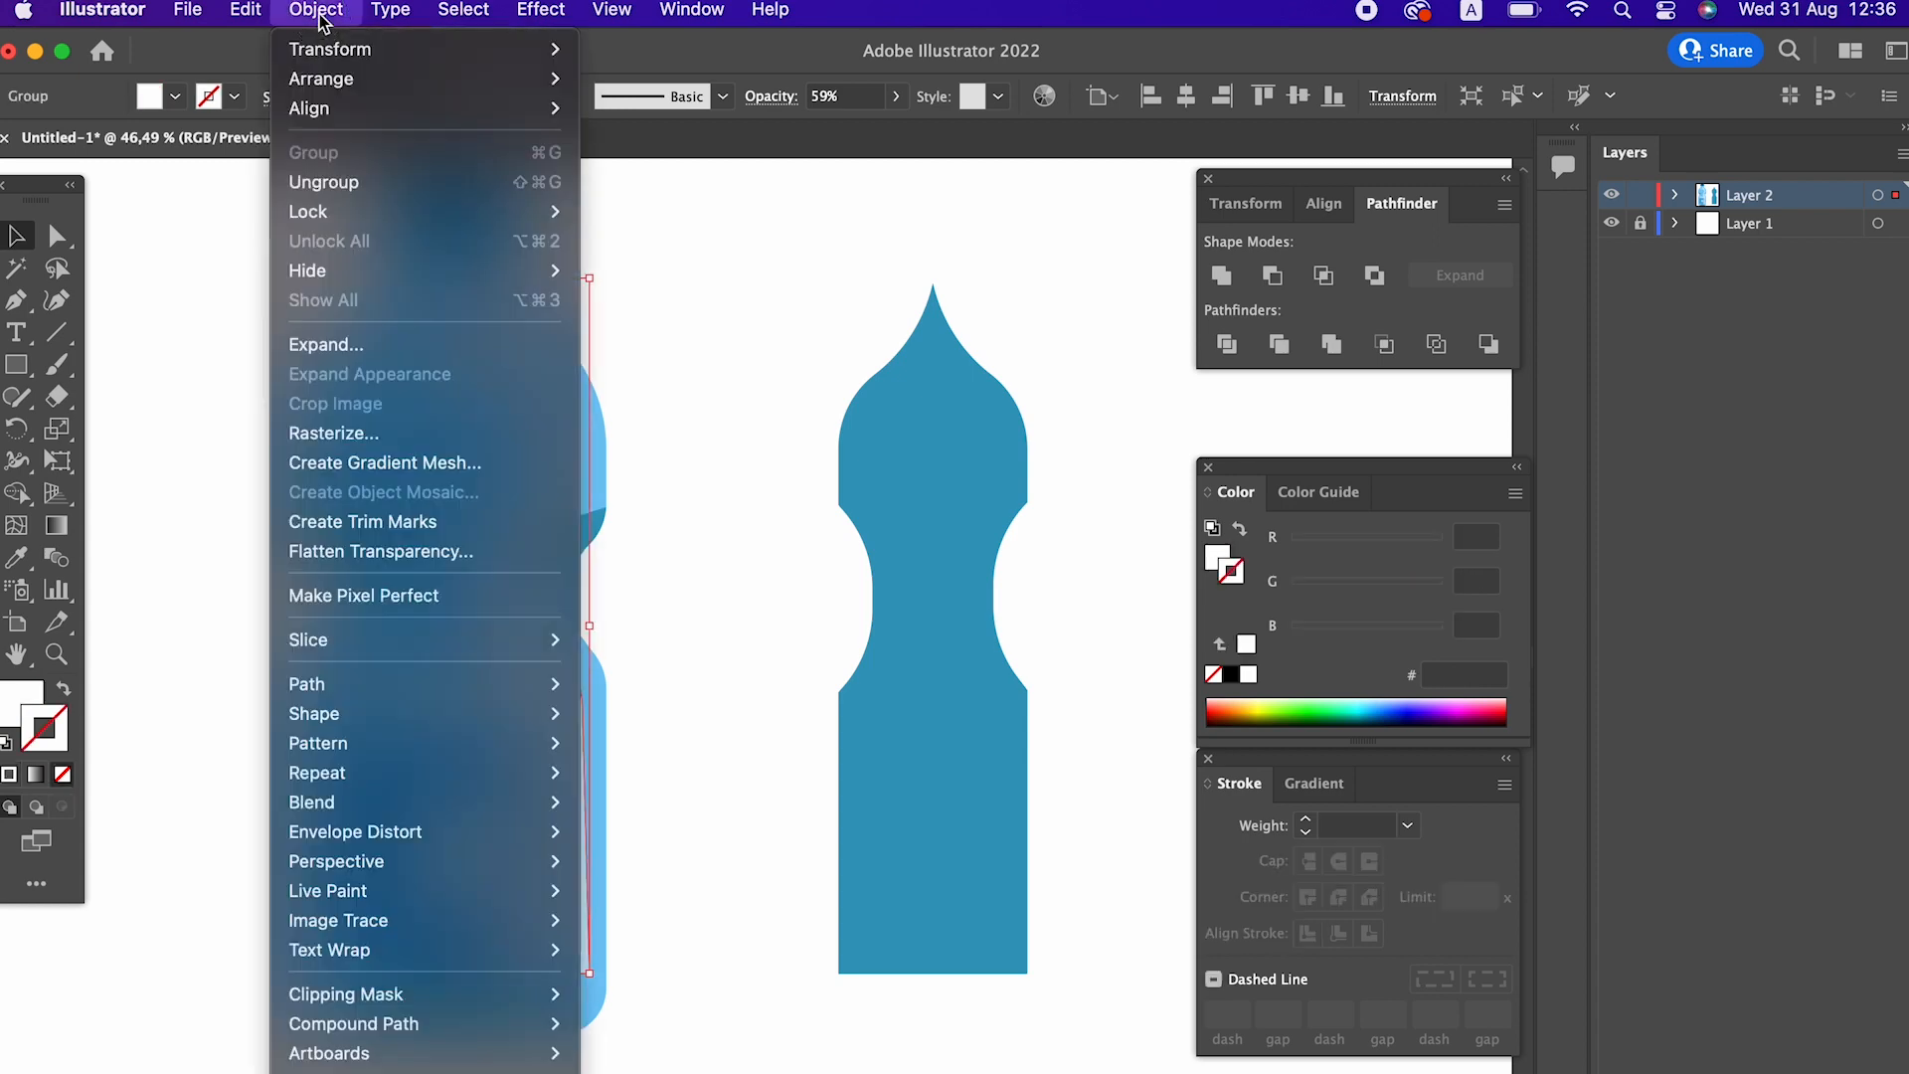
{"action": "left_click", "coordinate": [411, 348]}
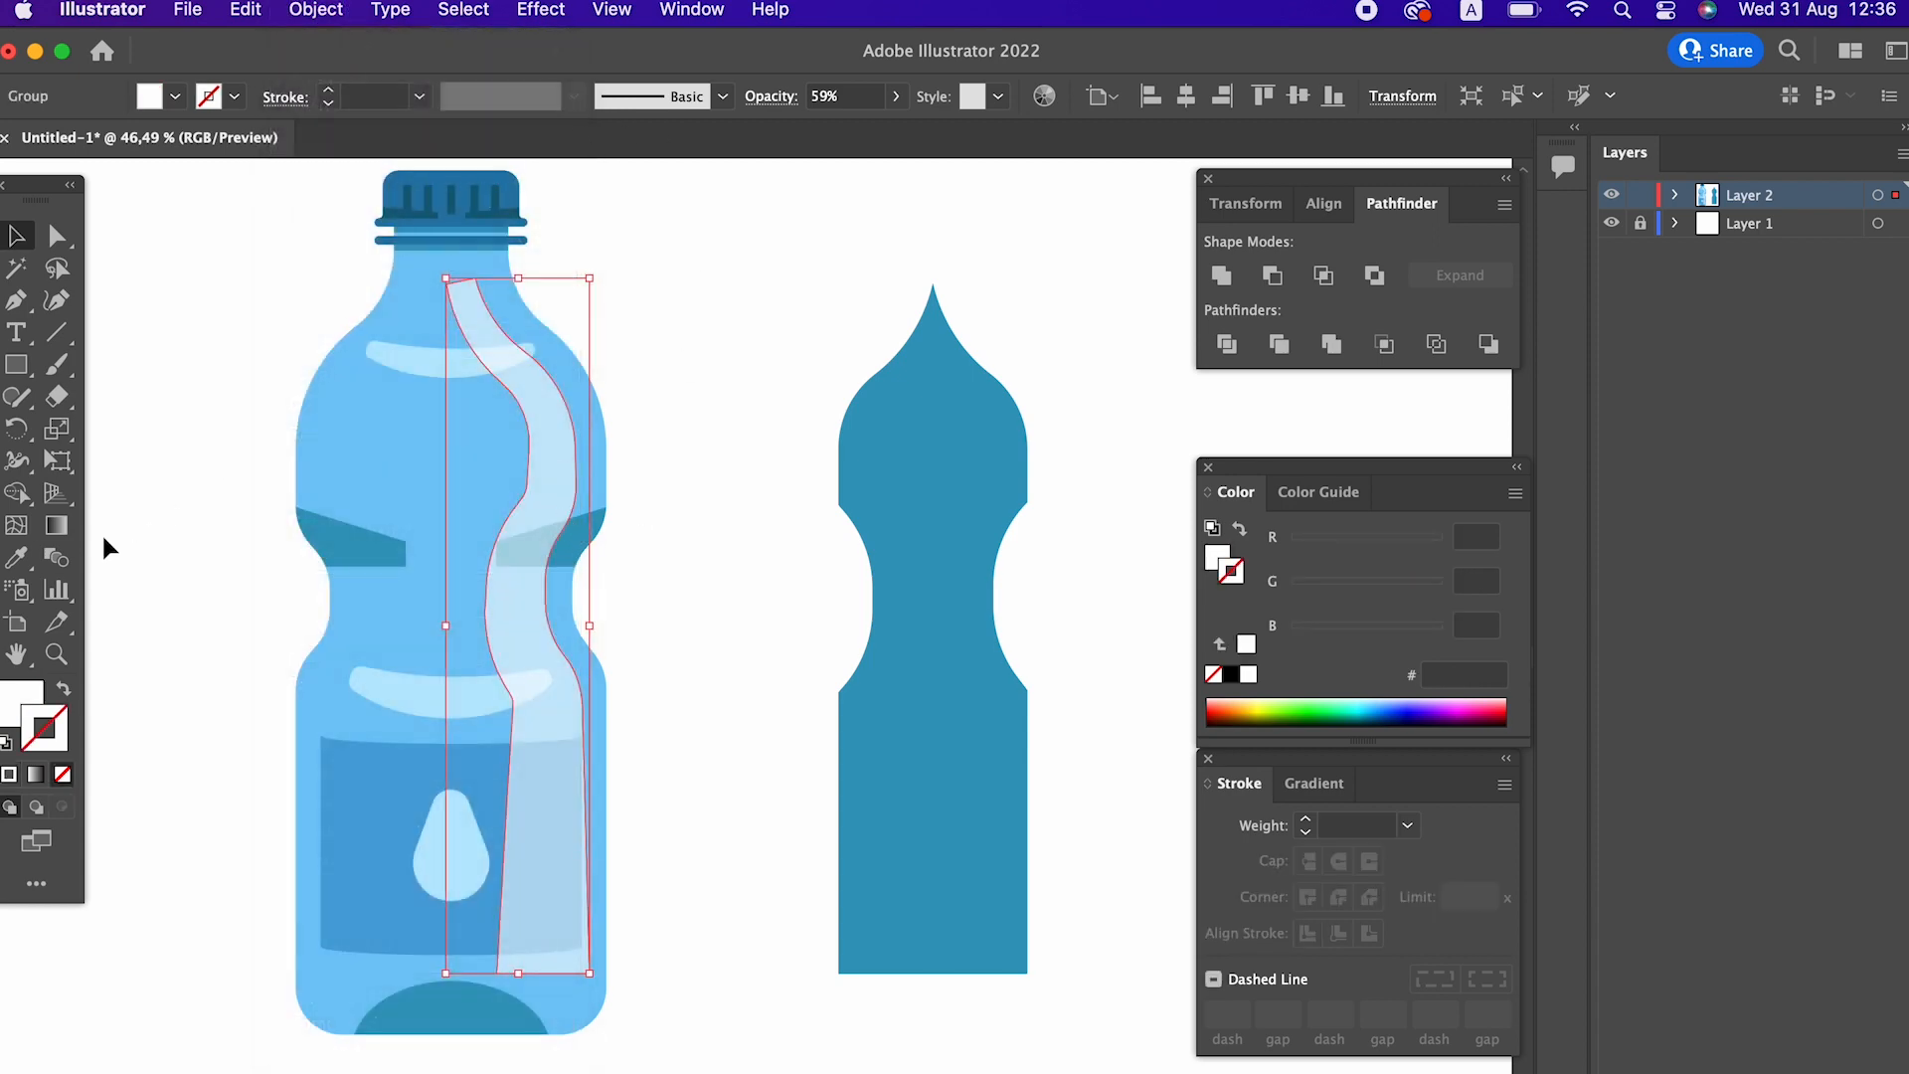
Fill the expanded highlight shape with a linear gradient running from its upper end down to its base.
{"action": "left_click", "coordinate": [70, 522]}
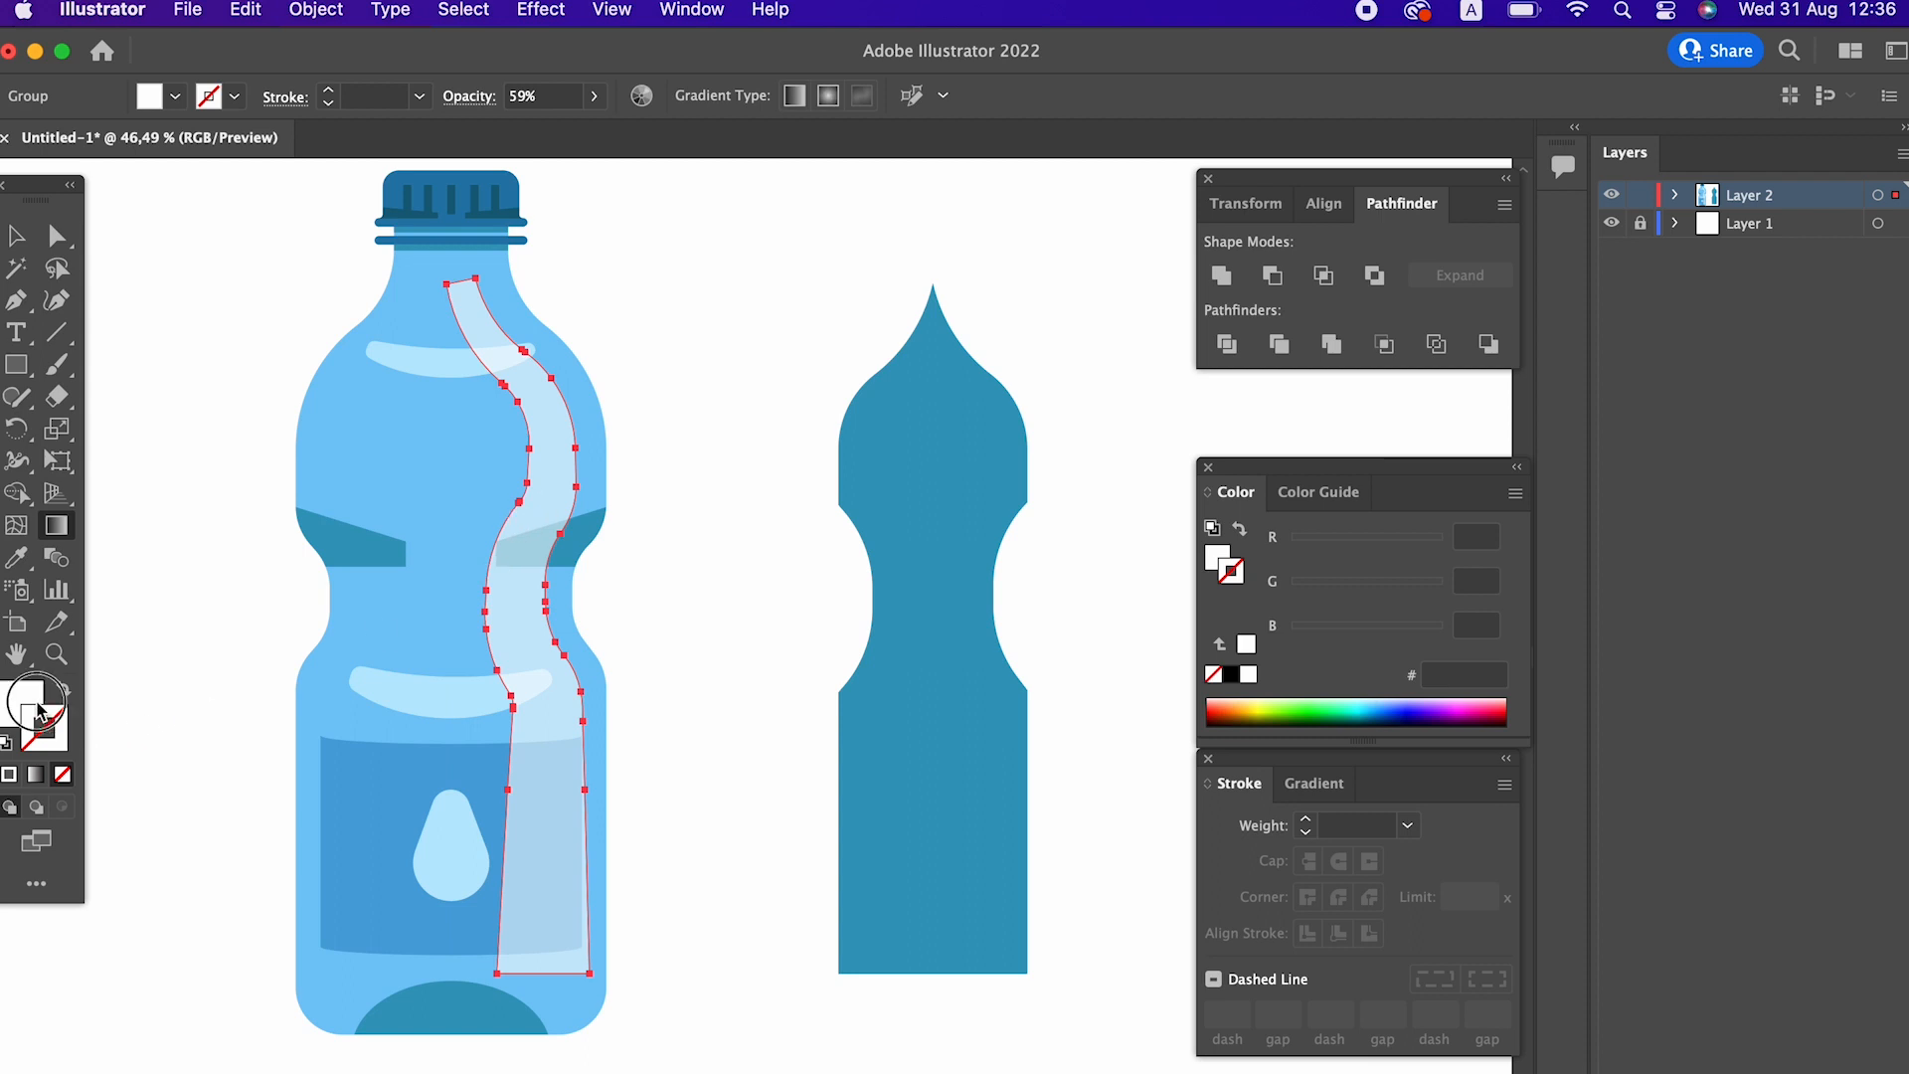
{"action": "key", "text": "x"}
{"action": "left_click", "coordinate": [554, 481]}
{"action": "mouse_move", "coordinate": [518, 275]}
{"action": "left_mouse_down"}
{"action": "mouse_move", "coordinate": [546, 929]}
{"action": "mouse_move", "coordinate": [530, 962]}
{"action": "left_mouse_up"}
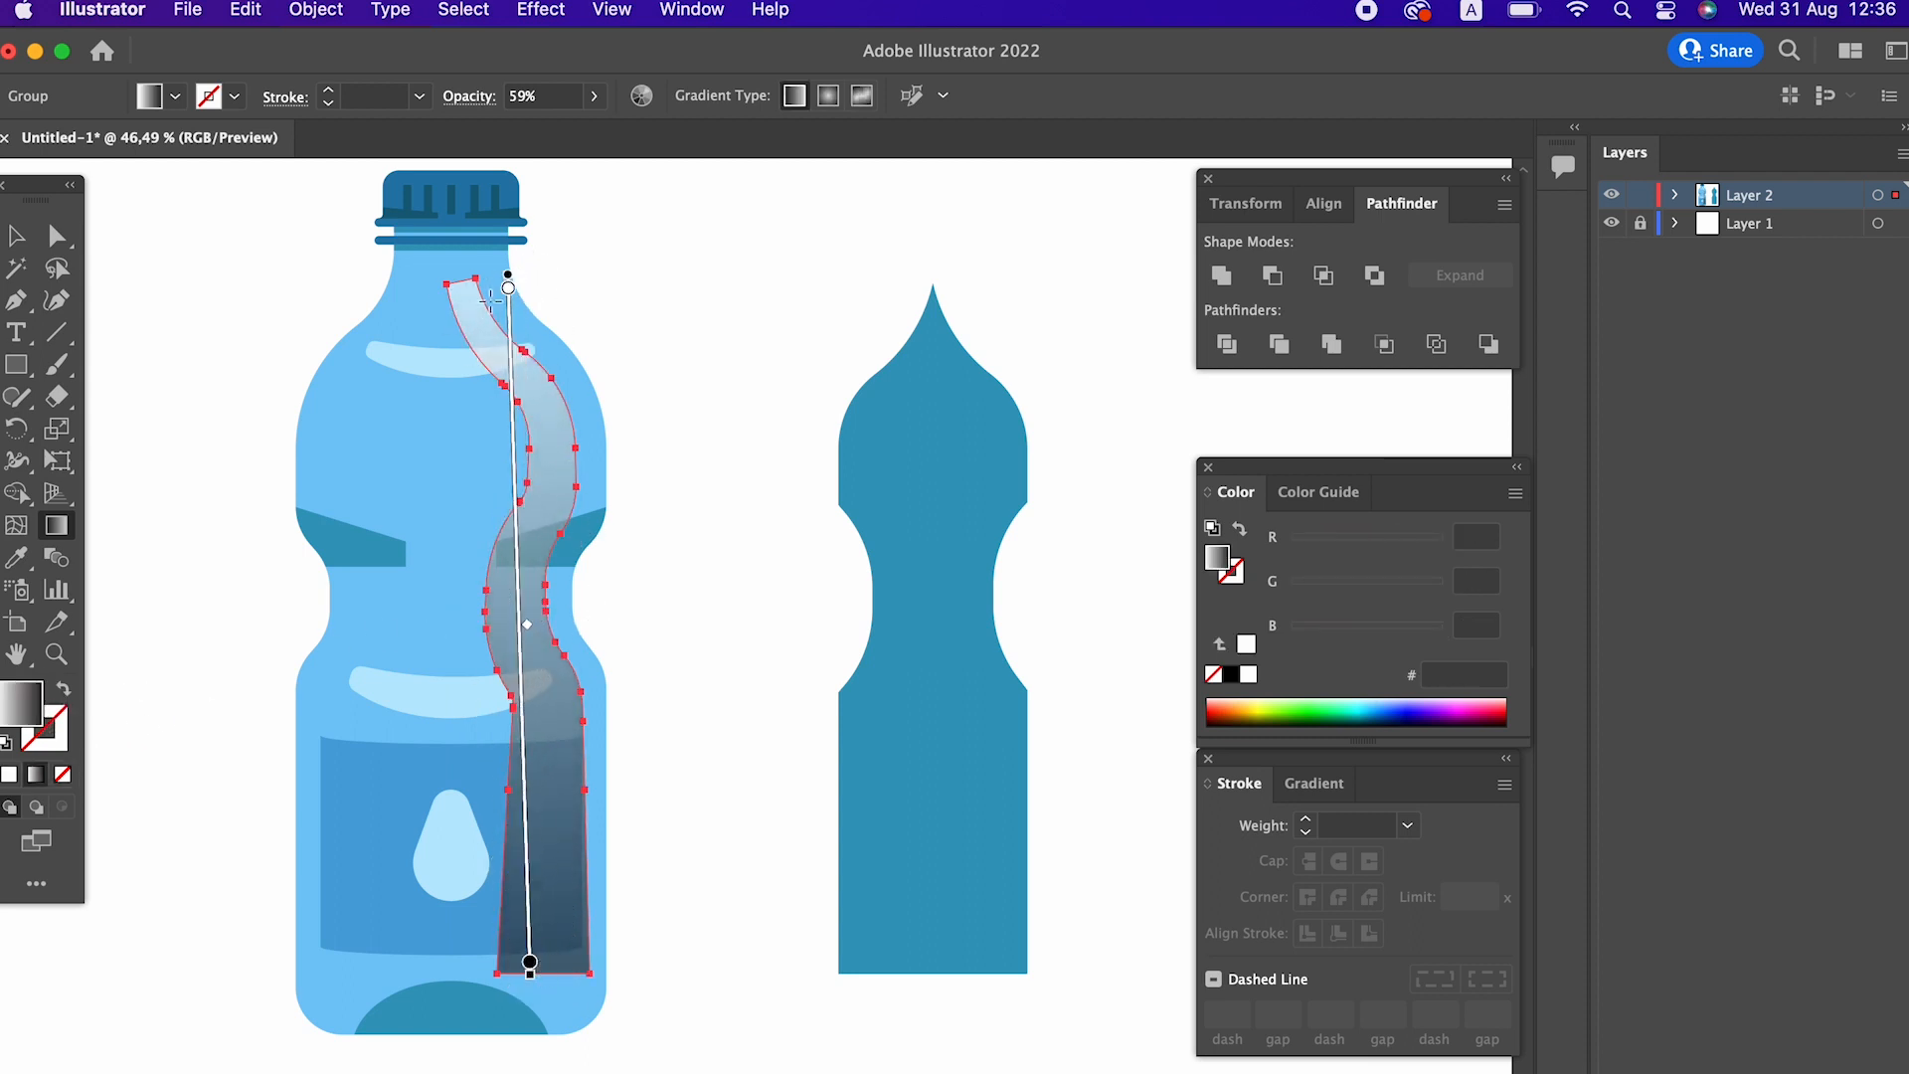
Set the highlight gradient's upper color stop to 0% opacity and its lower stop to white.
{"action": "double_click", "coordinate": [508, 287]}
{"action": "left_click", "coordinate": [333, 338]}
{"action": "left_click", "coordinate": [343, 368]}
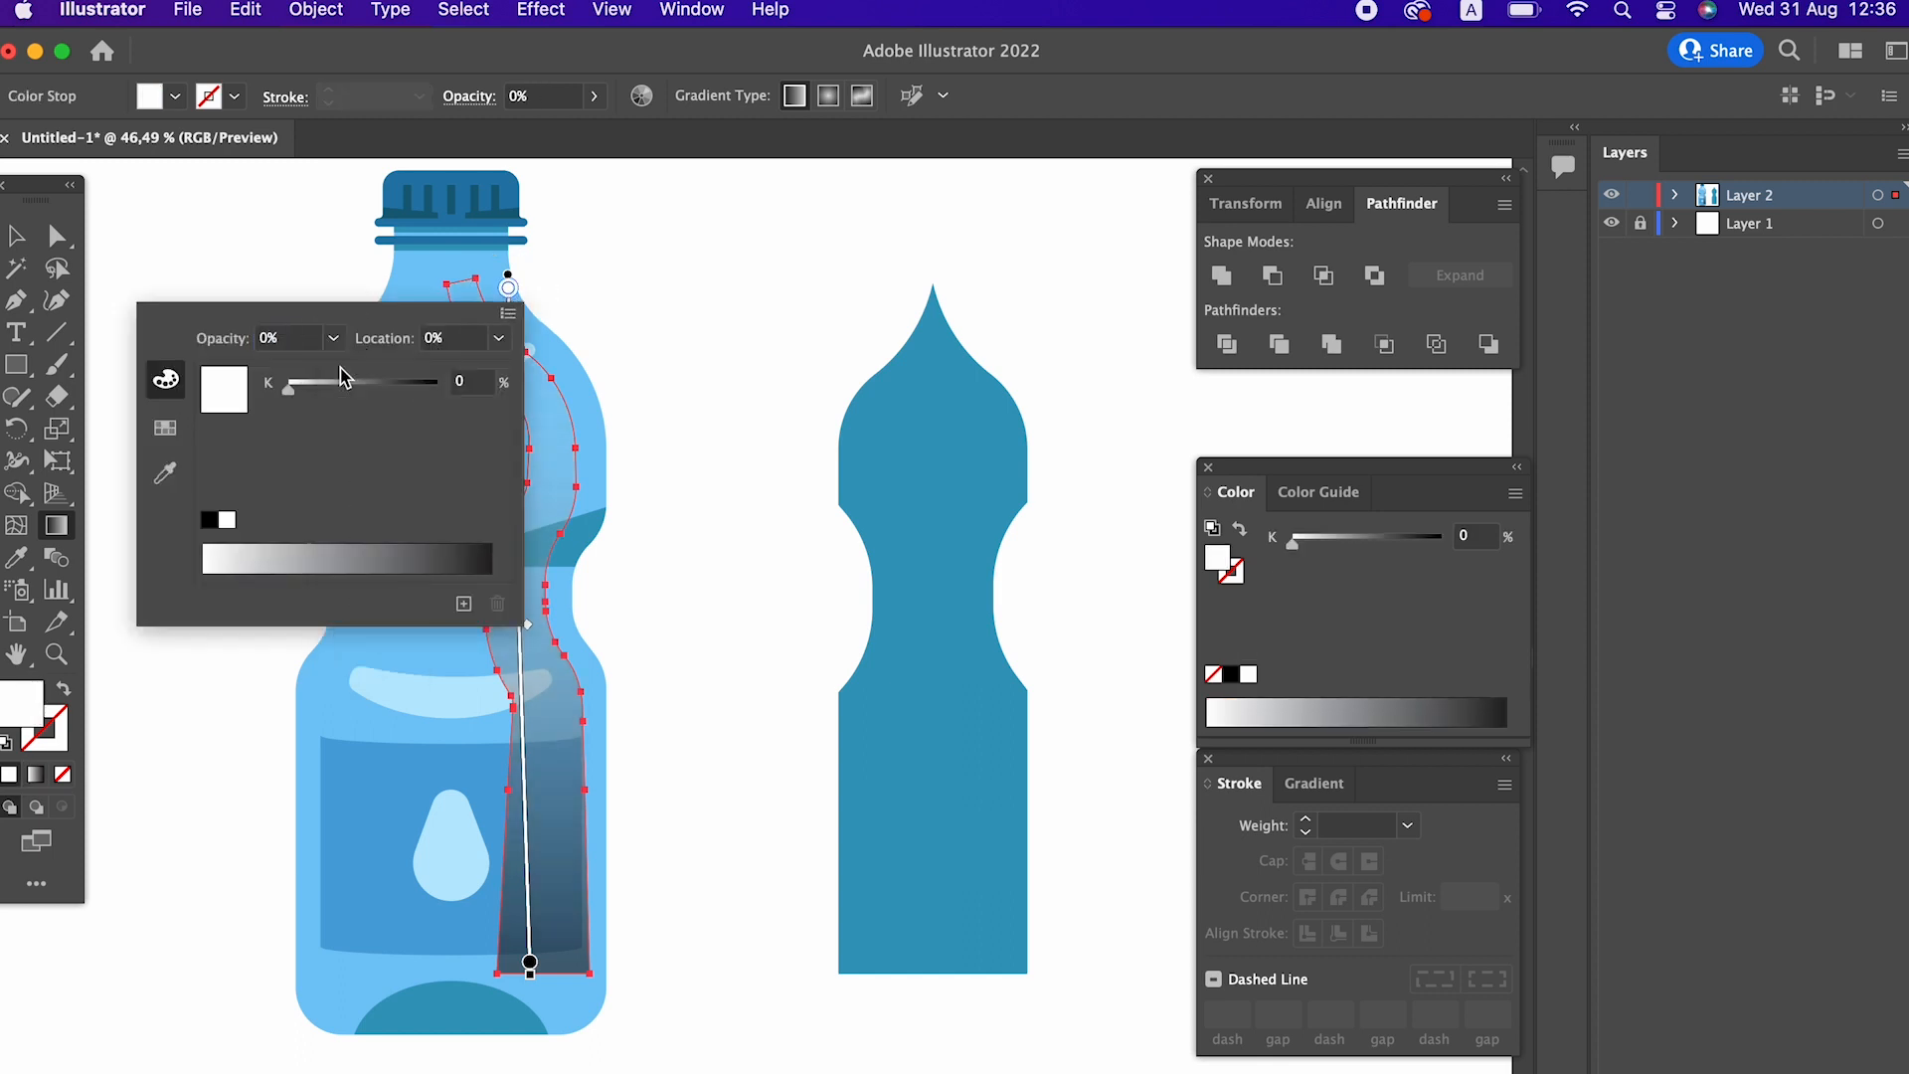
{"action": "left_click", "coordinate": [598, 762]}
{"action": "double_click", "coordinate": [530, 962]}
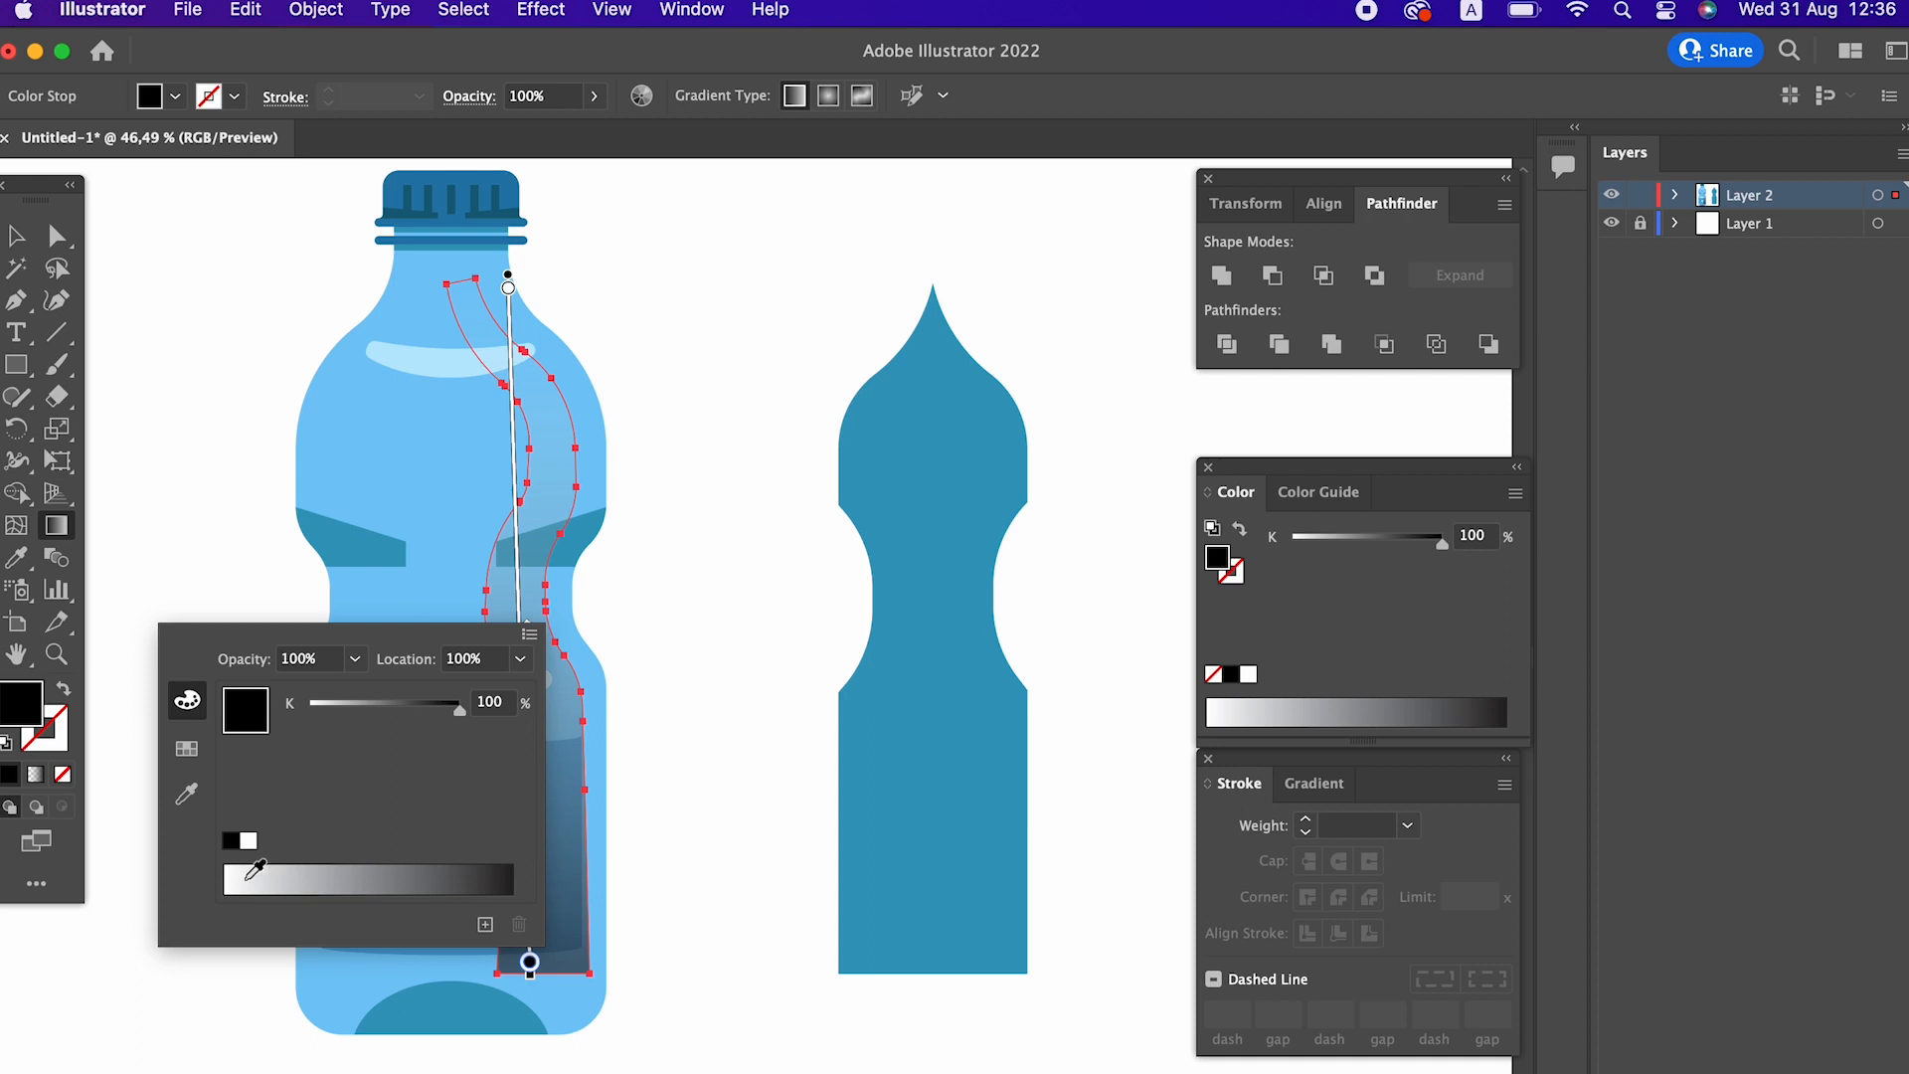
{"action": "left_click", "coordinate": [250, 842]}
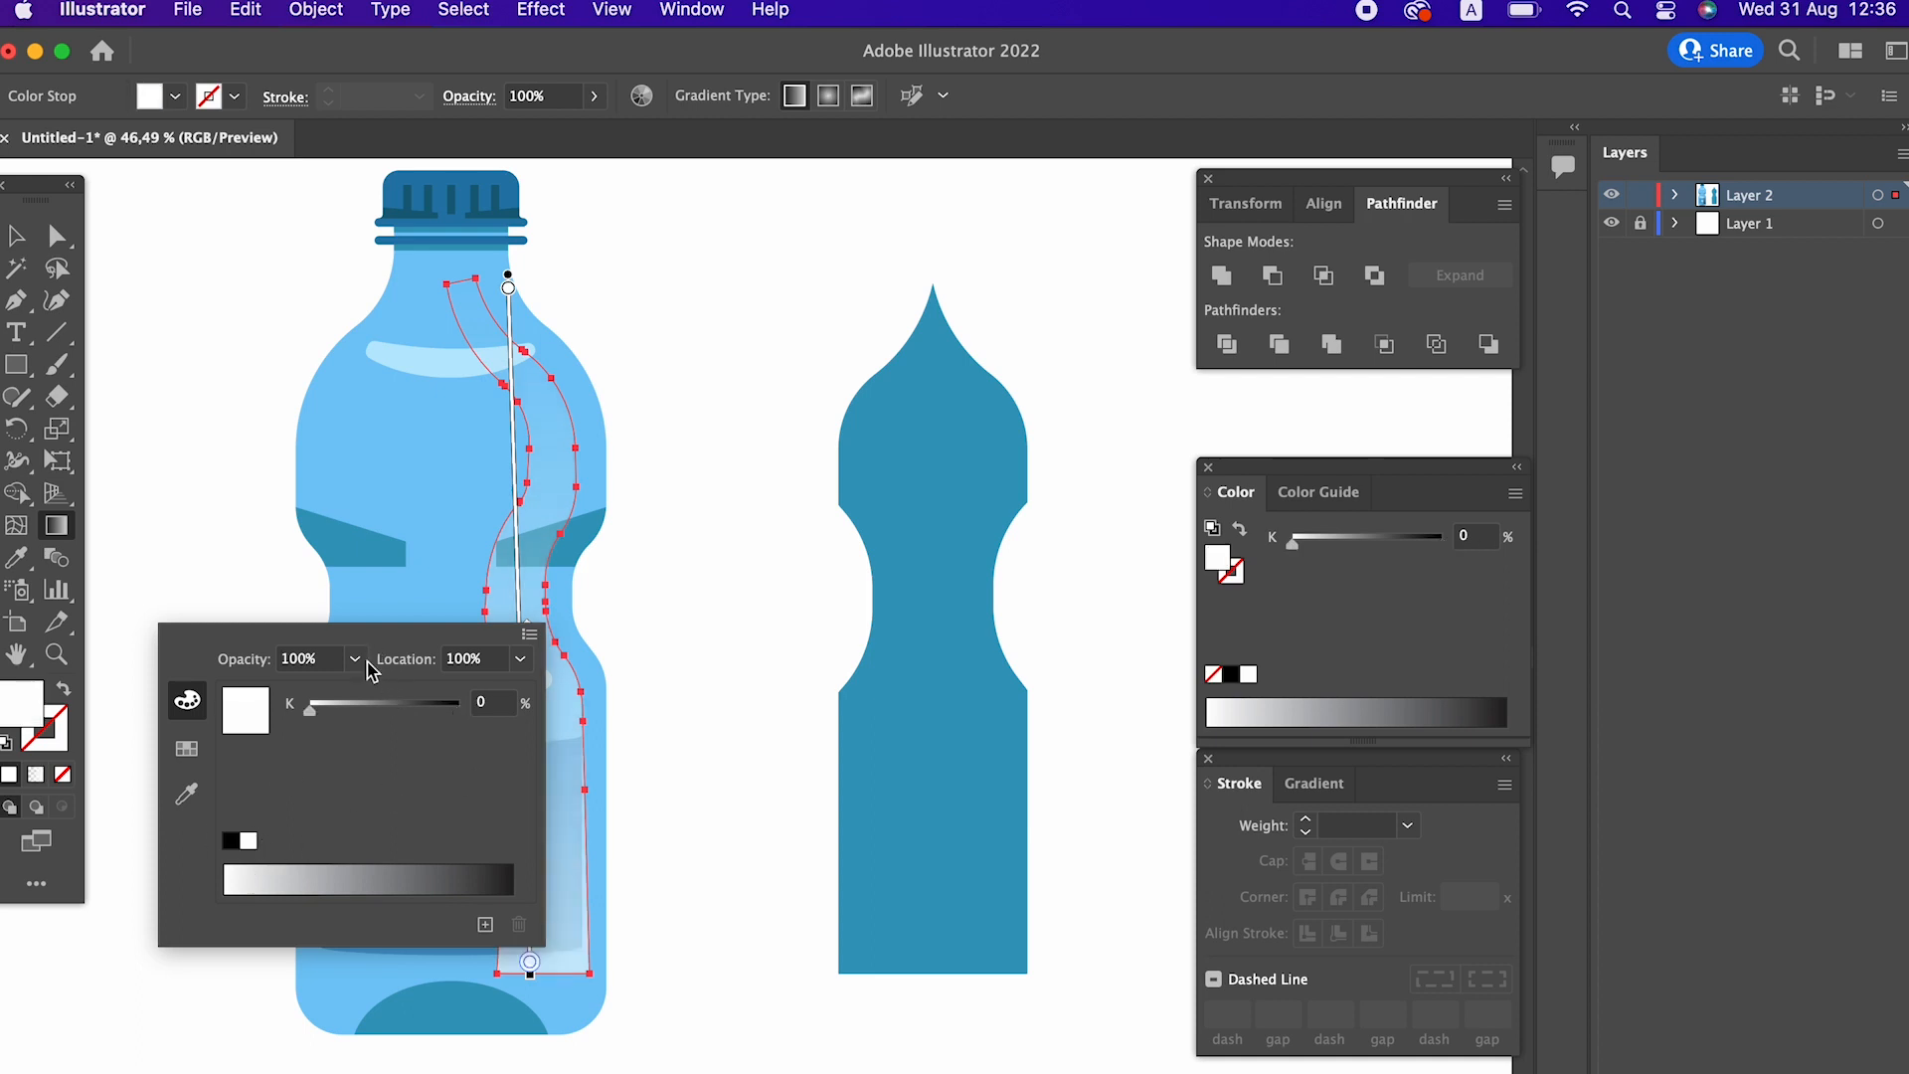
{"action": "left_click", "coordinate": [575, 451]}
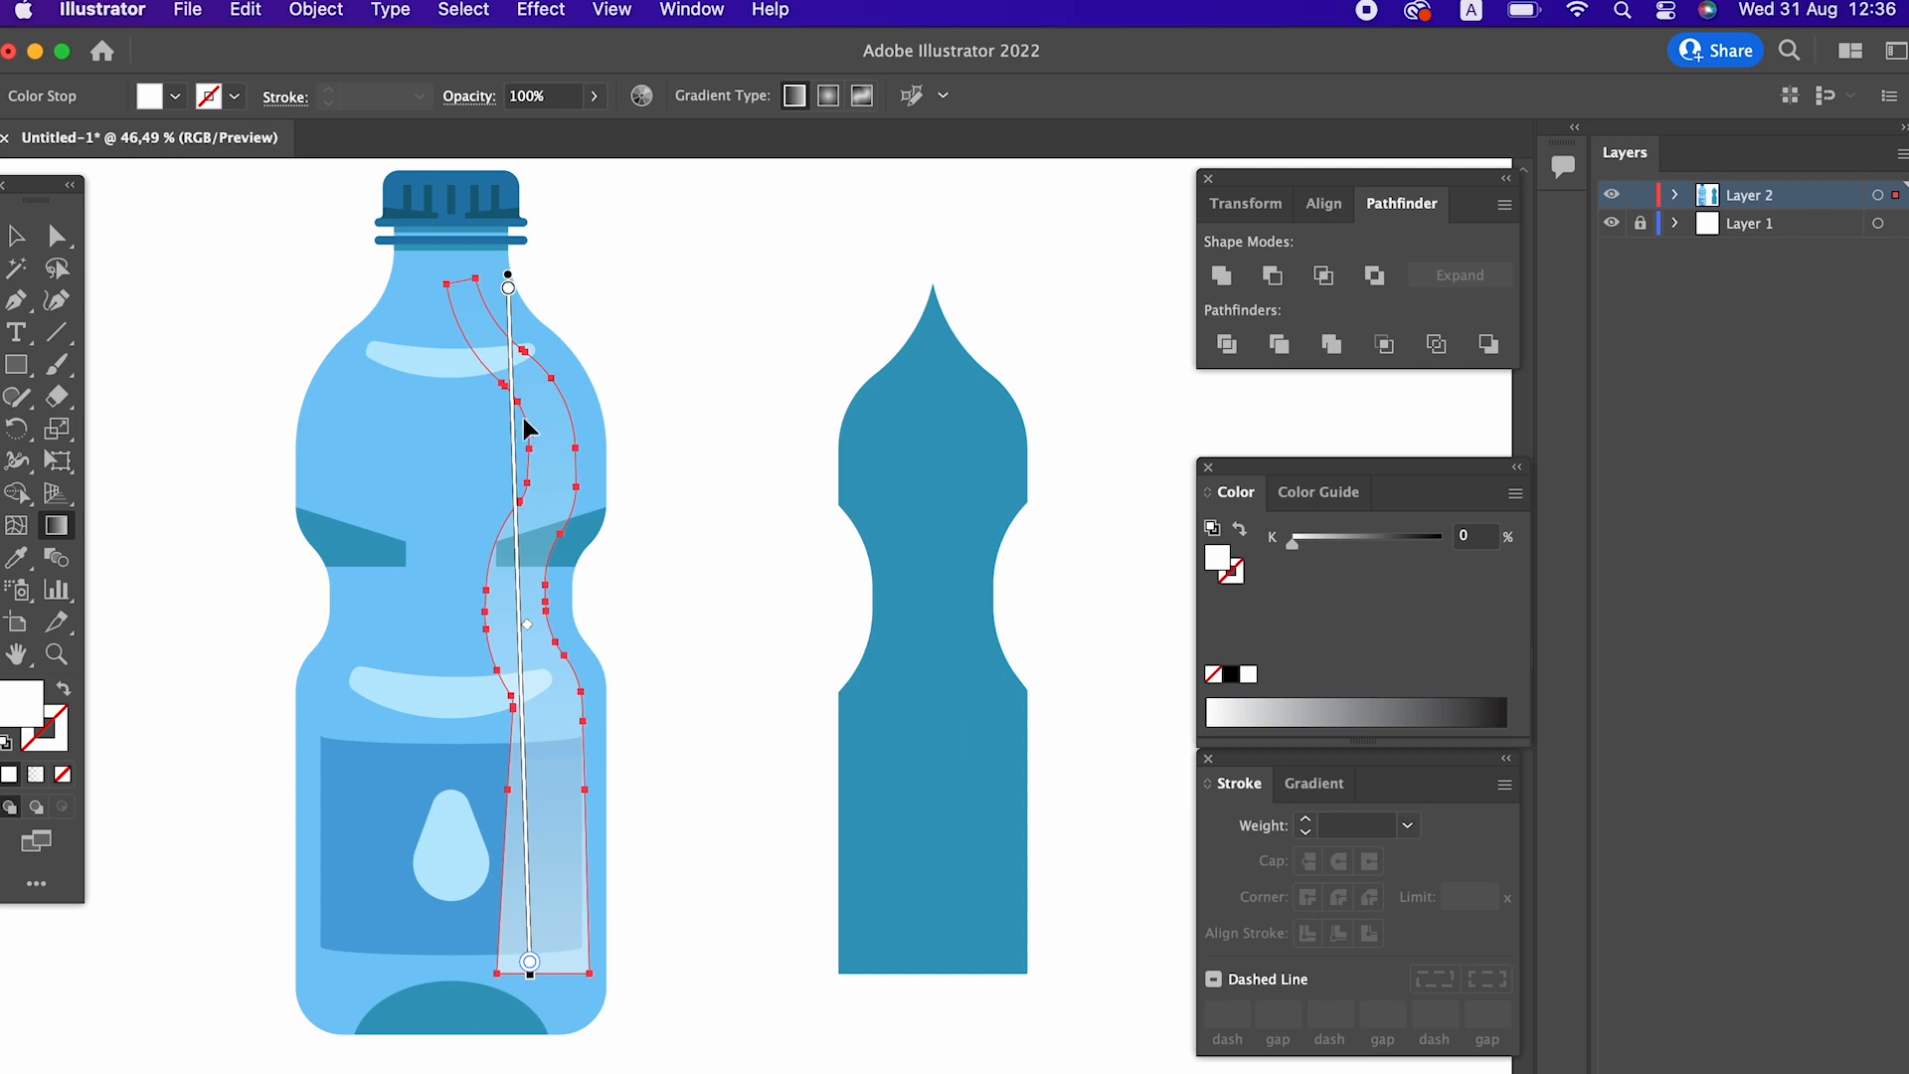
Add a color stop about 20% along the highlight gradient and set its opacity to 60%.
{"action": "left_click_drag", "start_coordinate": [527, 416], "coordinate": [552, 417]}
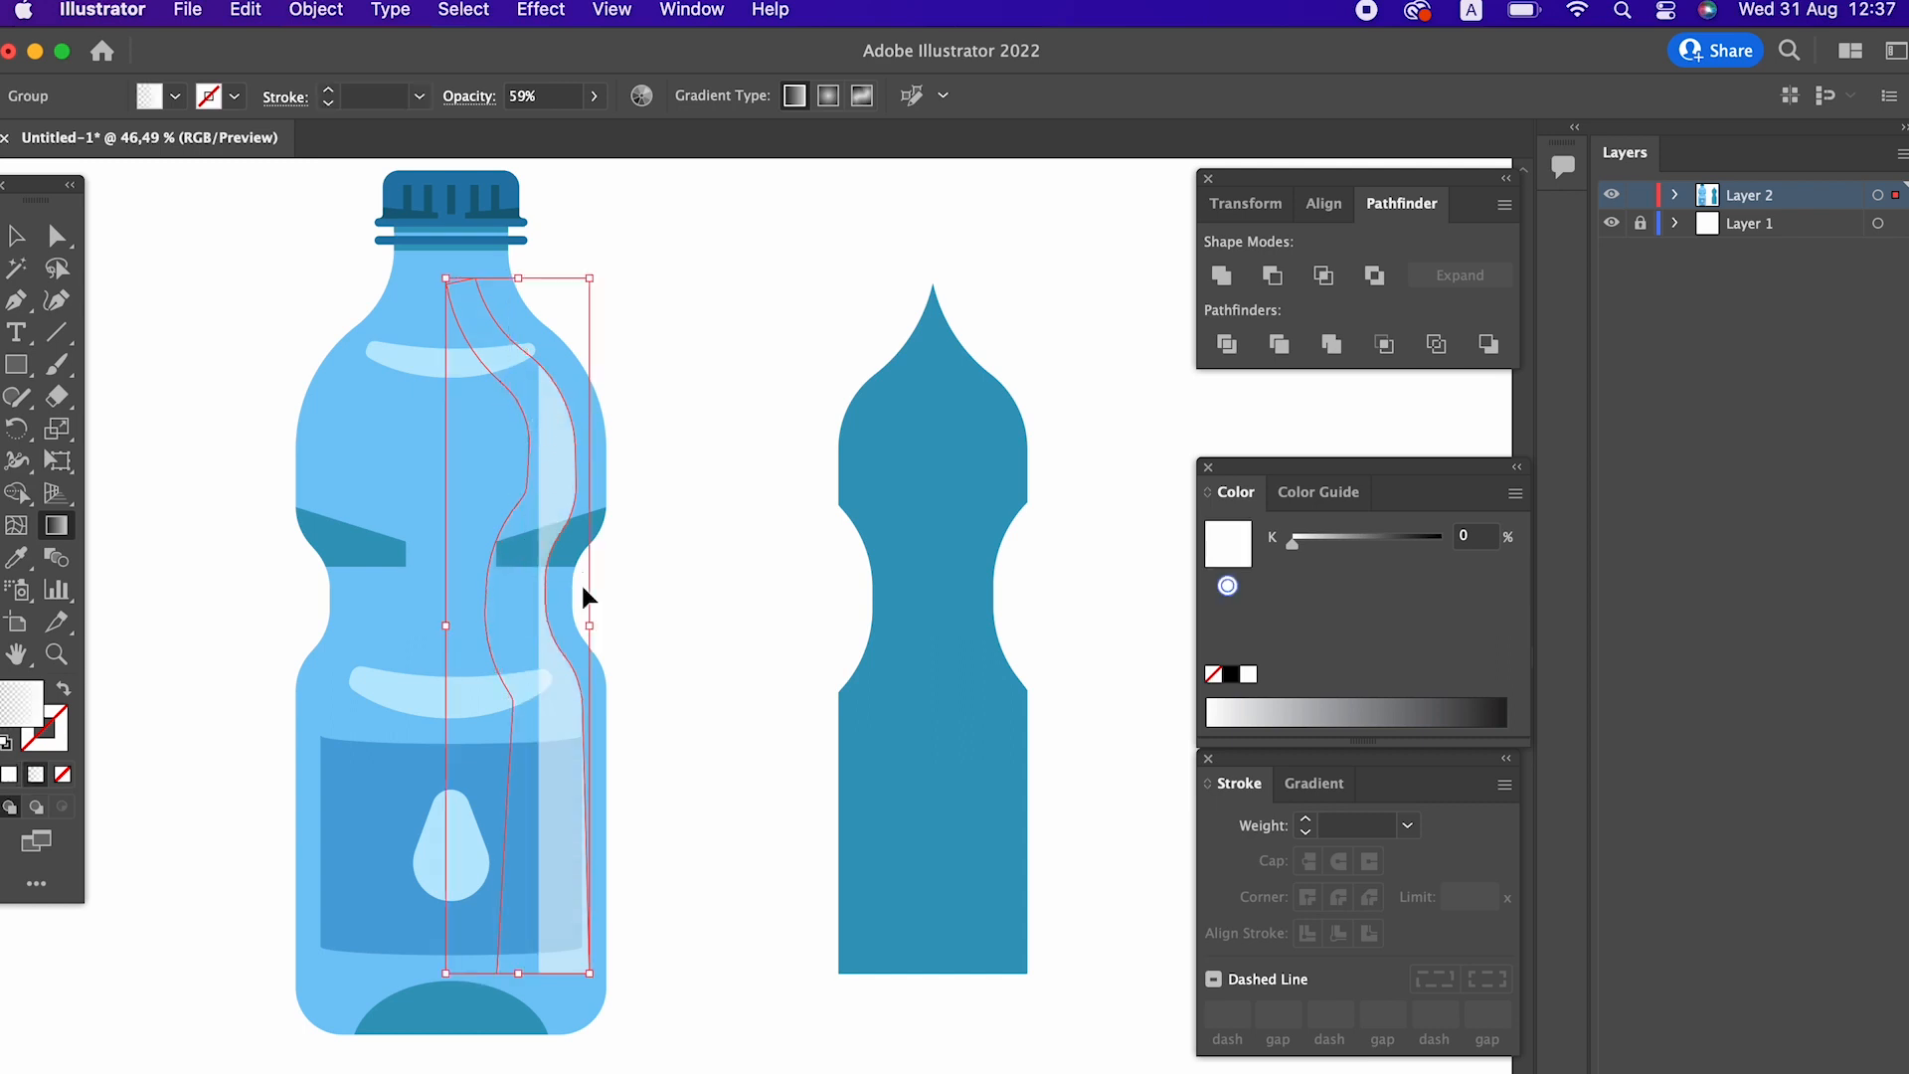
{"action": "key", "text": "super+z"}
{"action": "left_click", "coordinate": [514, 422]}
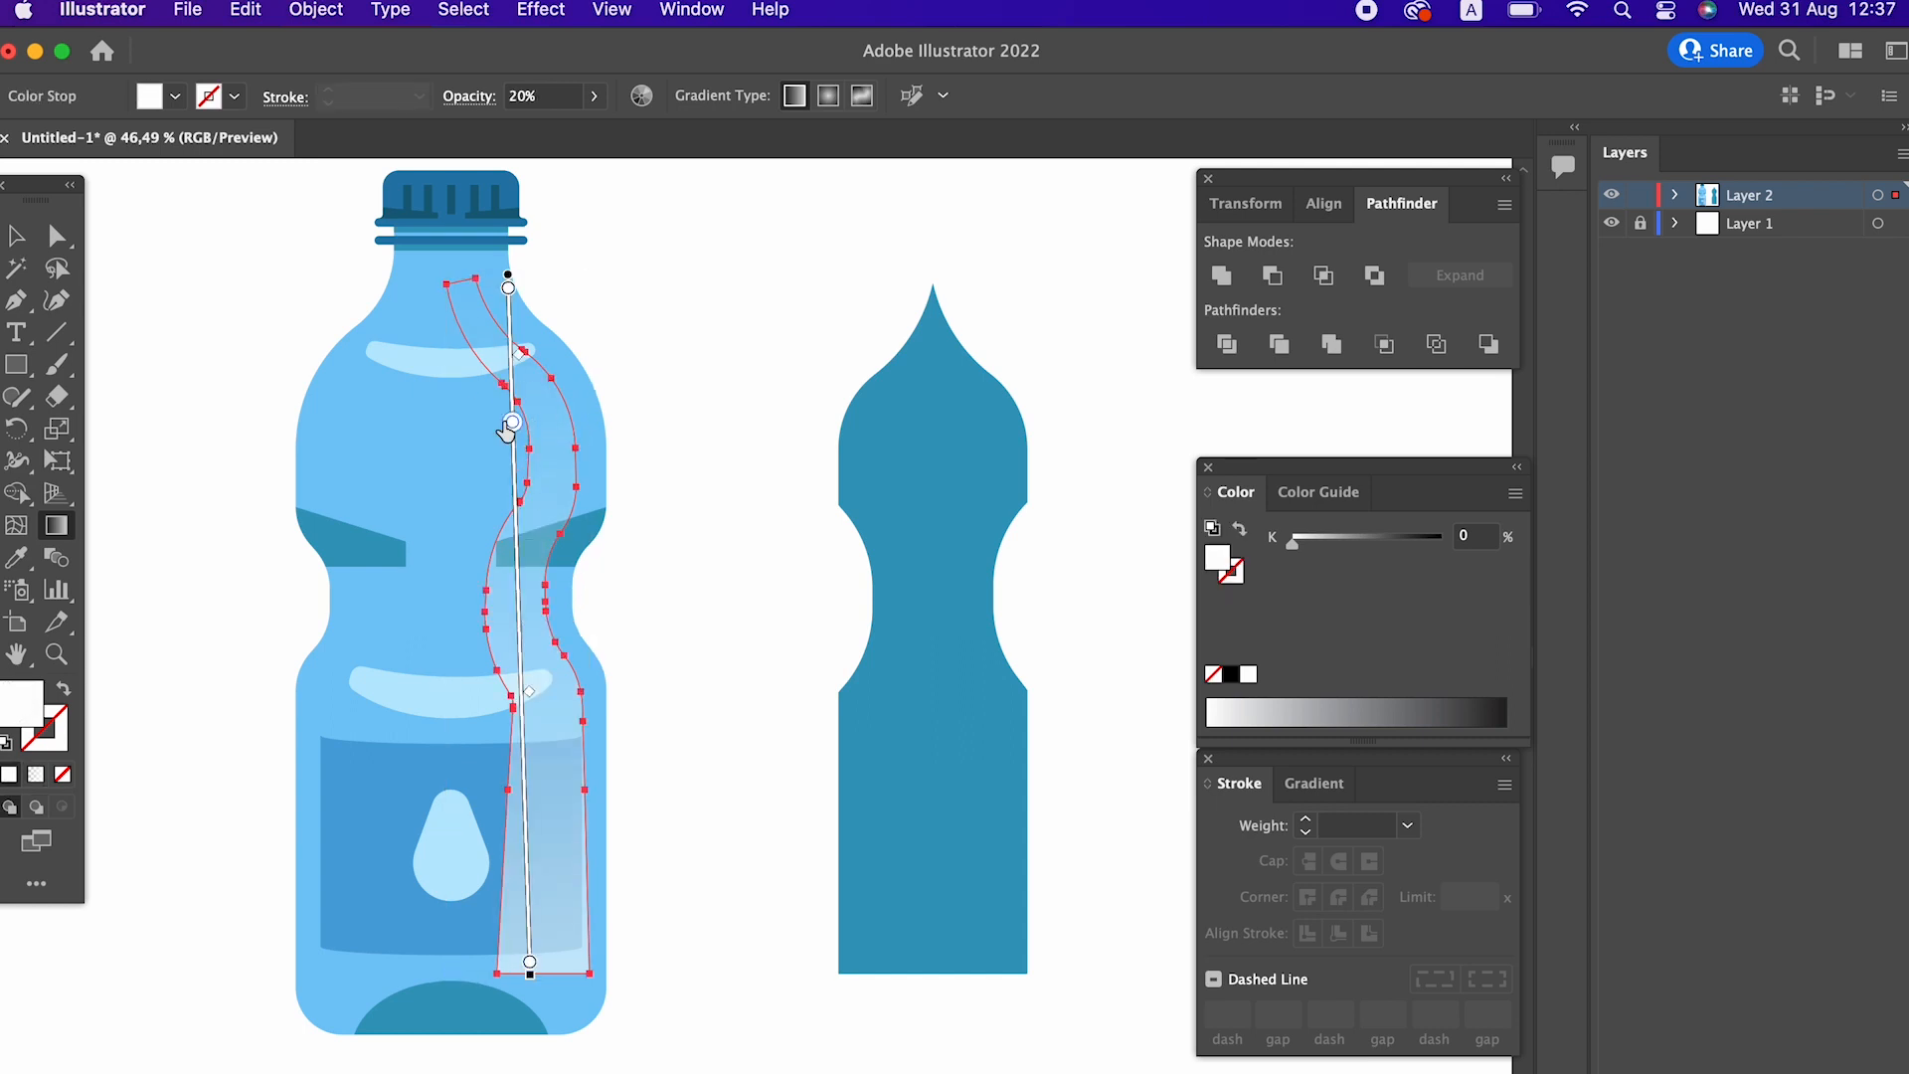
{"action": "double_click", "coordinate": [512, 422]}
{"action": "left_click", "coordinate": [338, 473]}
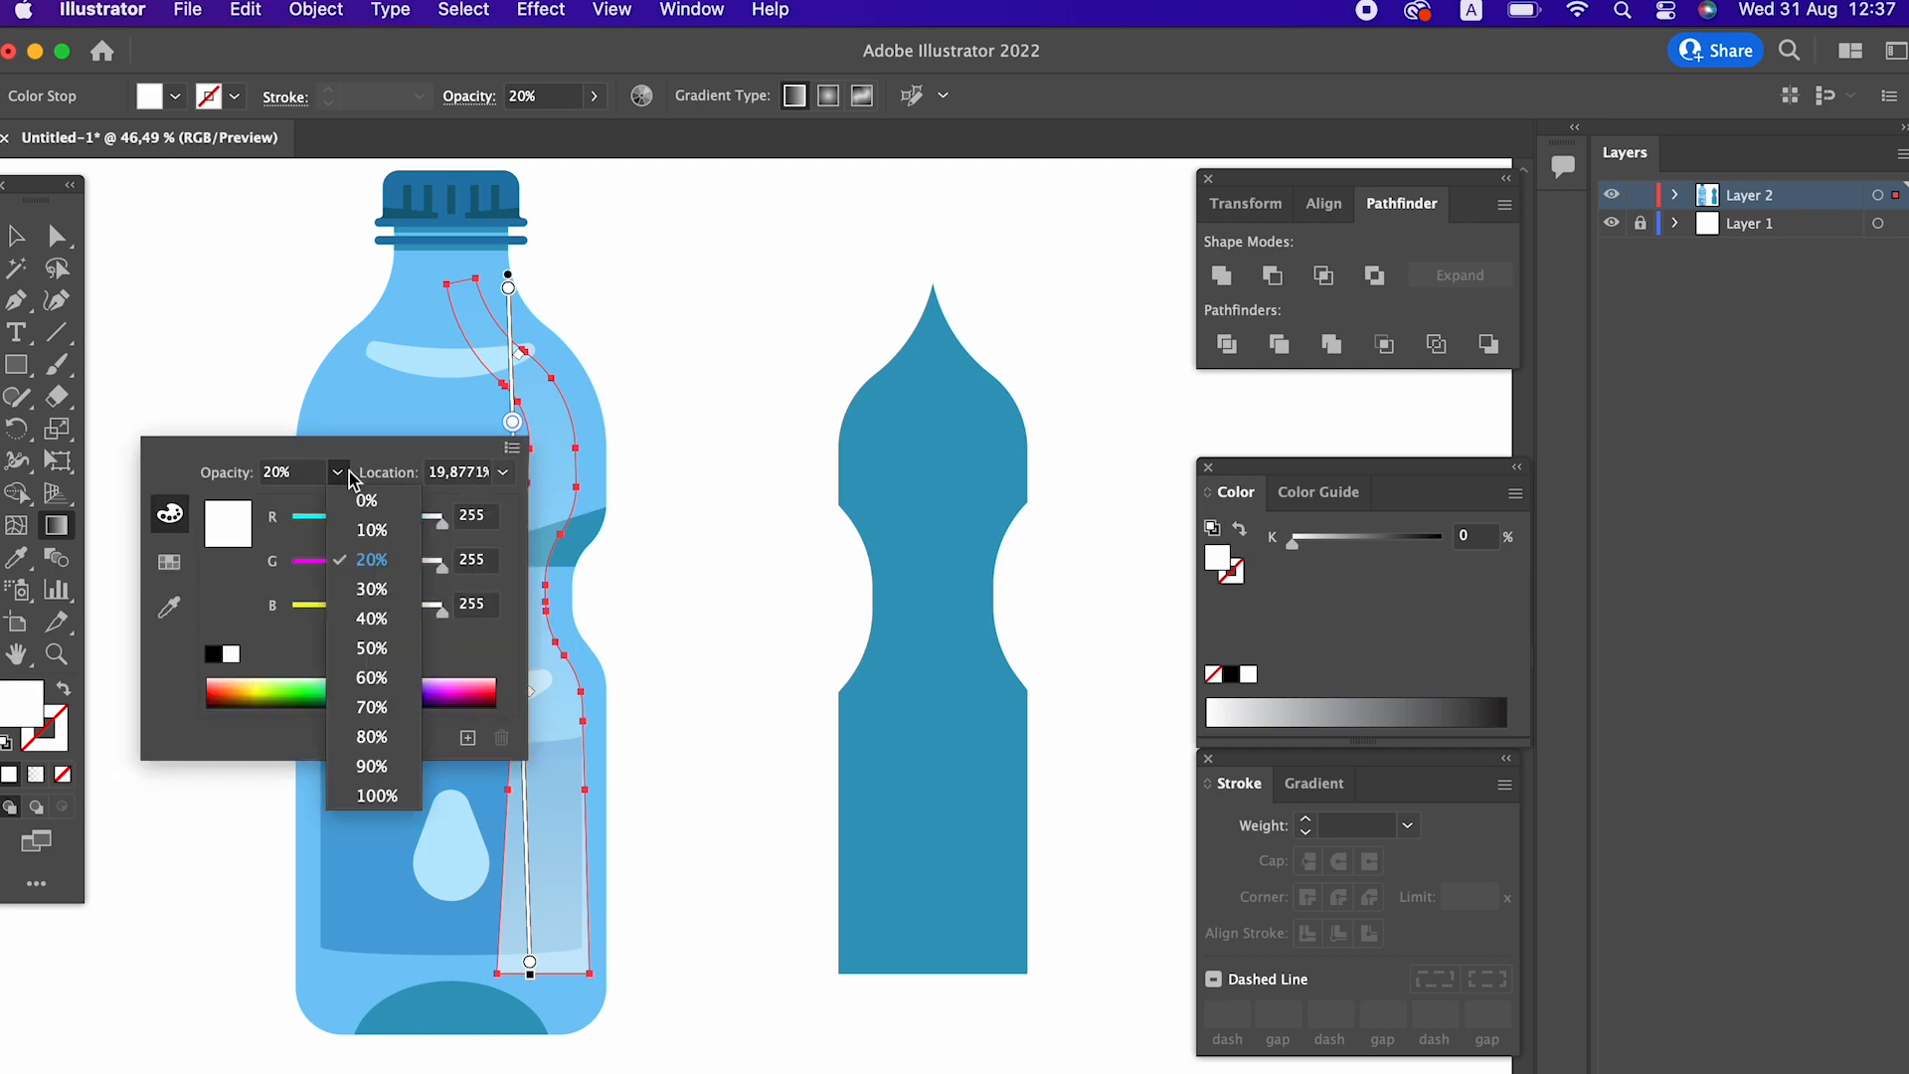
{"action": "left_click", "coordinate": [404, 676]}
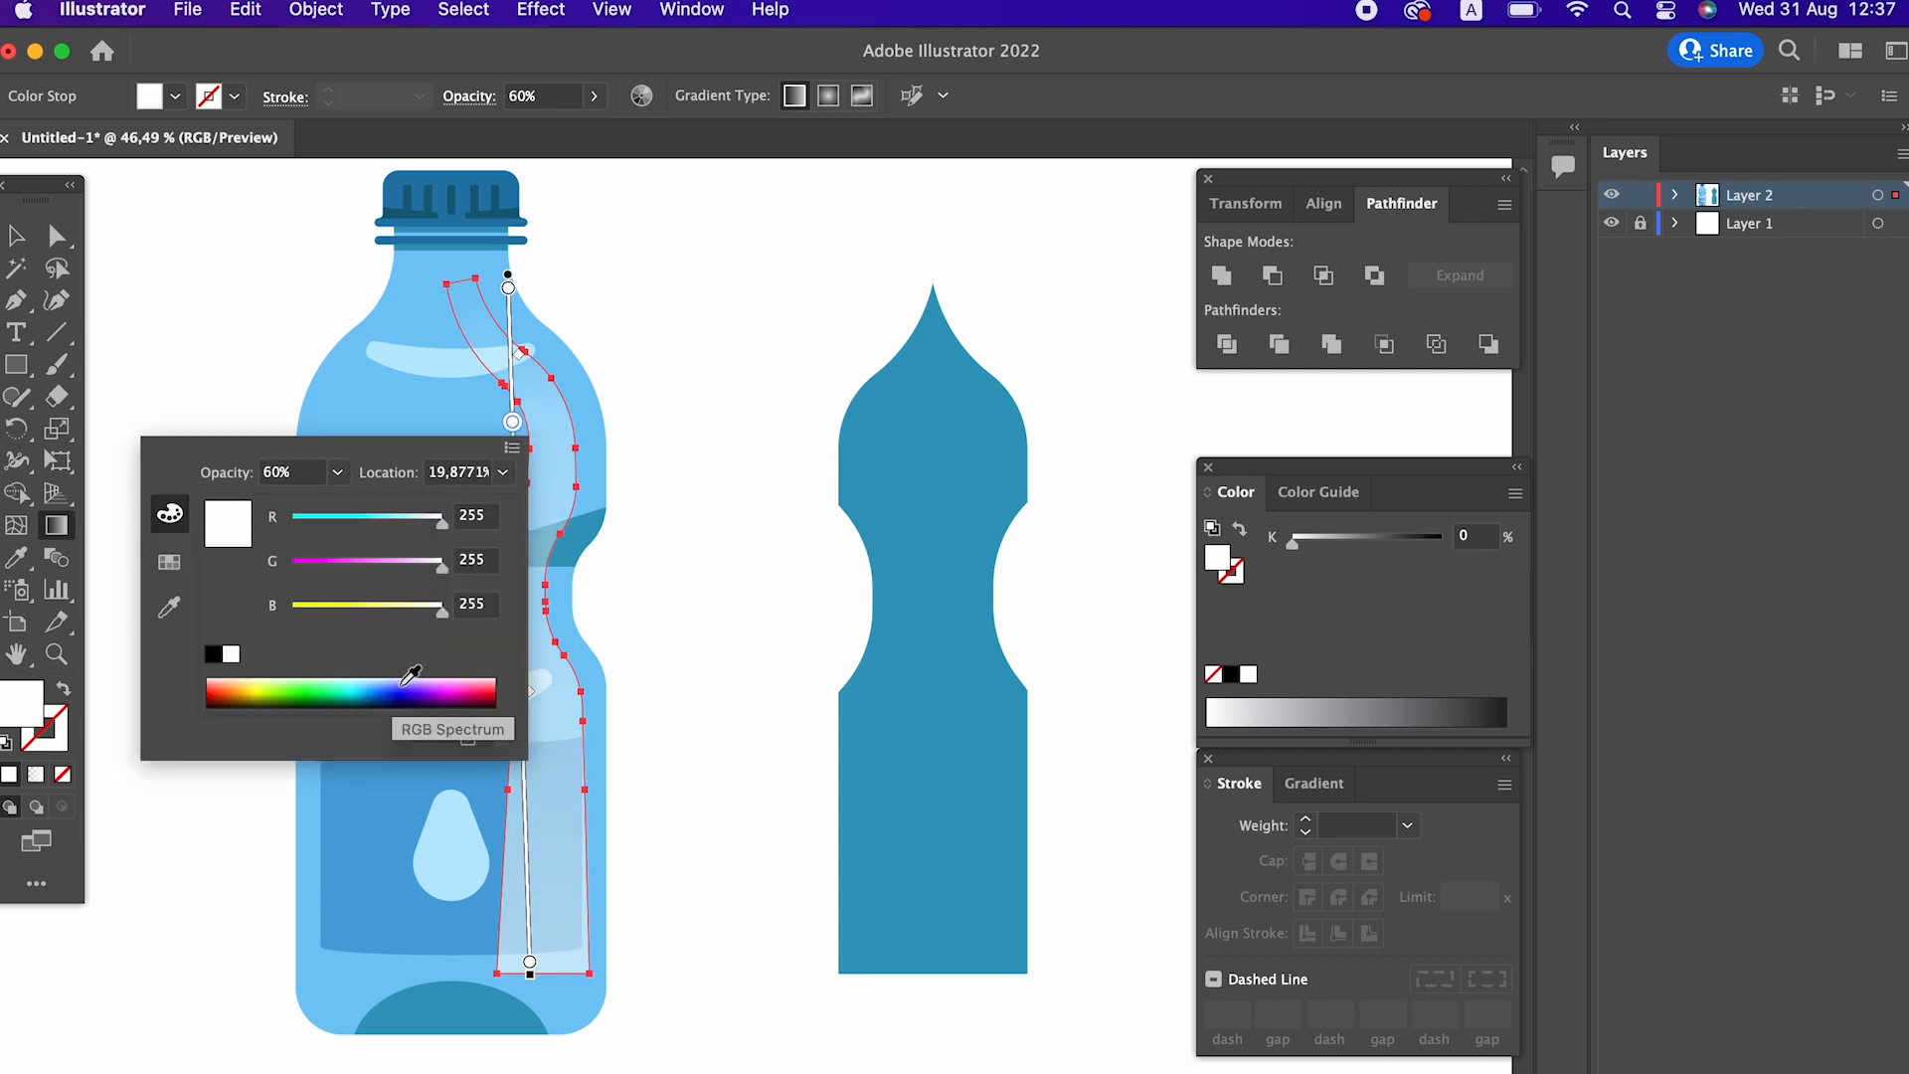
{"action": "left_click", "coordinate": [626, 491]}
Add a color stop about 47.5% along the highlight gradient and set its opacity to 0%.
{"action": "left_click", "coordinate": [518, 607]}
{"action": "double_click", "coordinate": [518, 607]}
{"action": "left_click", "coordinate": [342, 658]}
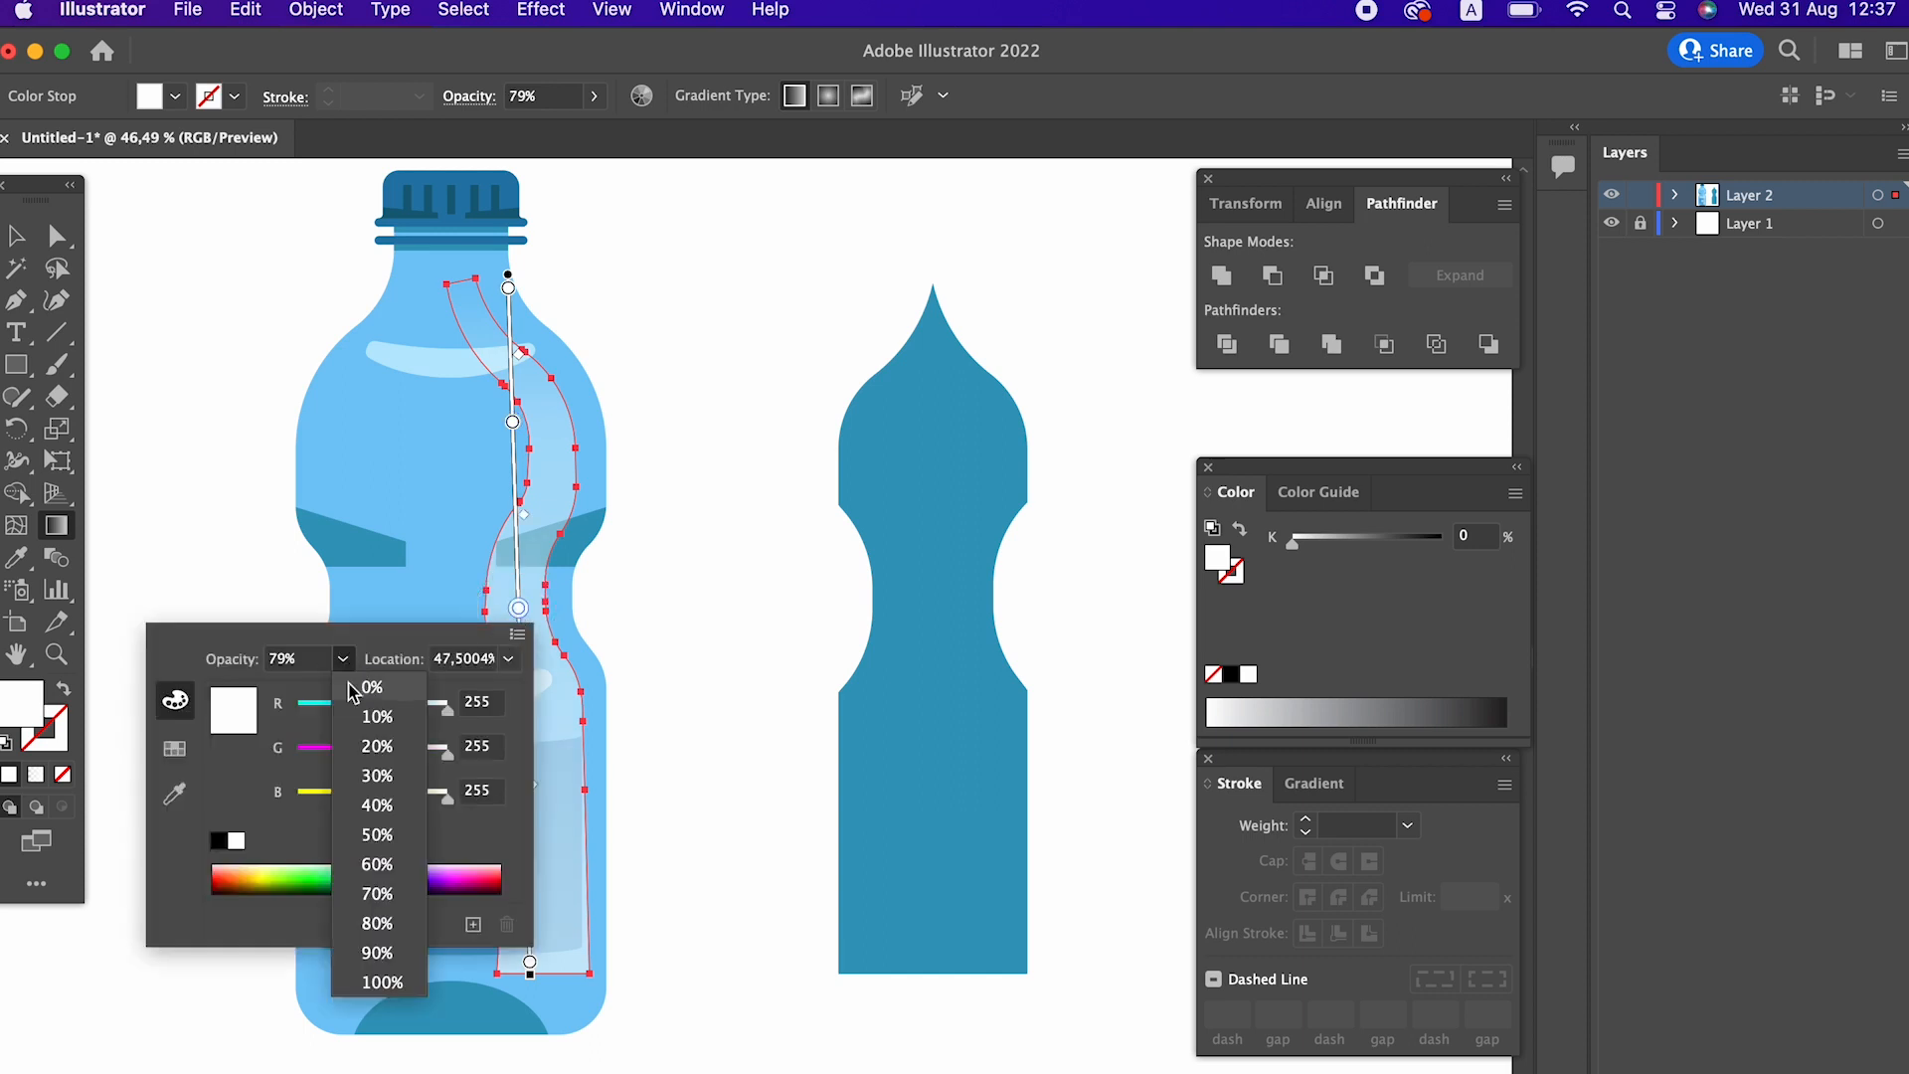
{"action": "left_click", "coordinate": [356, 702]}
Set the highlight gradient's color stop at about 20% to 100% opacity.
{"action": "left_click", "coordinate": [512, 422]}
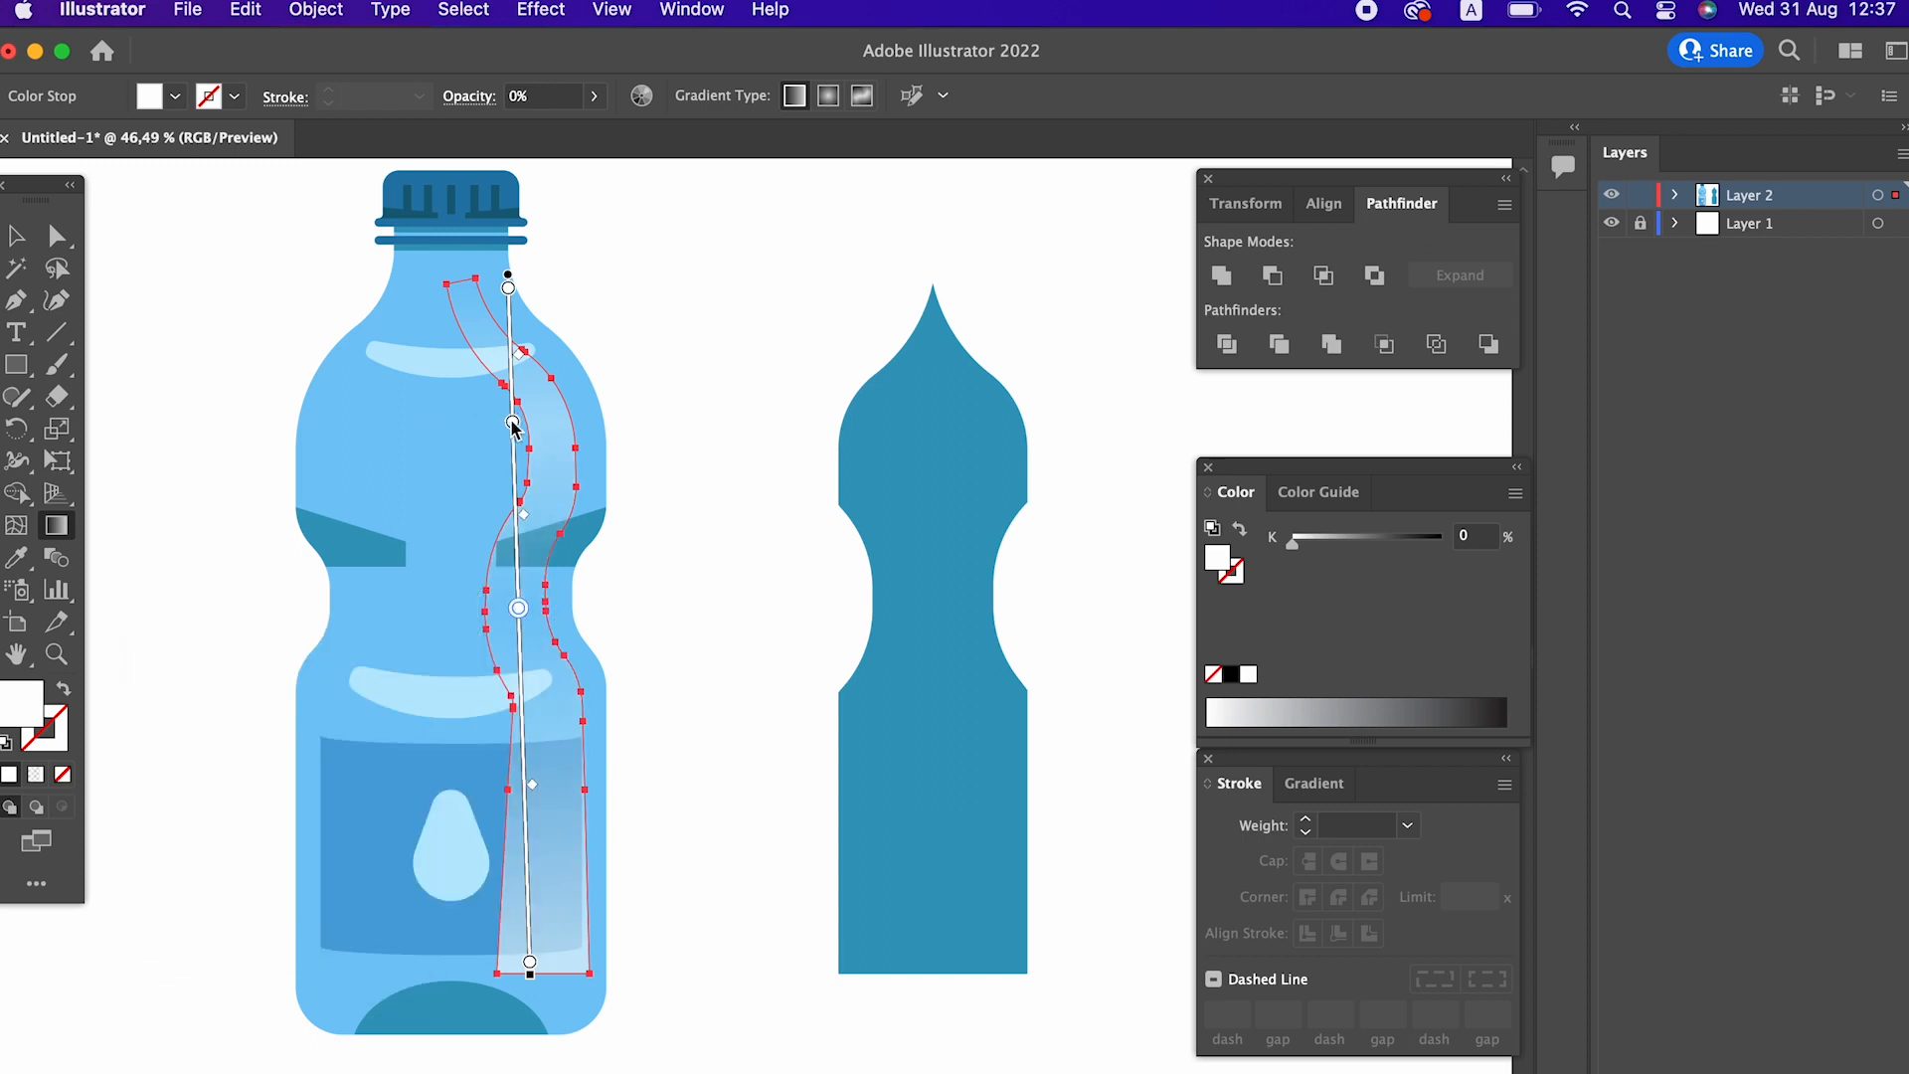
{"action": "double_click", "coordinate": [512, 422]}
{"action": "left_click", "coordinate": [338, 472]}
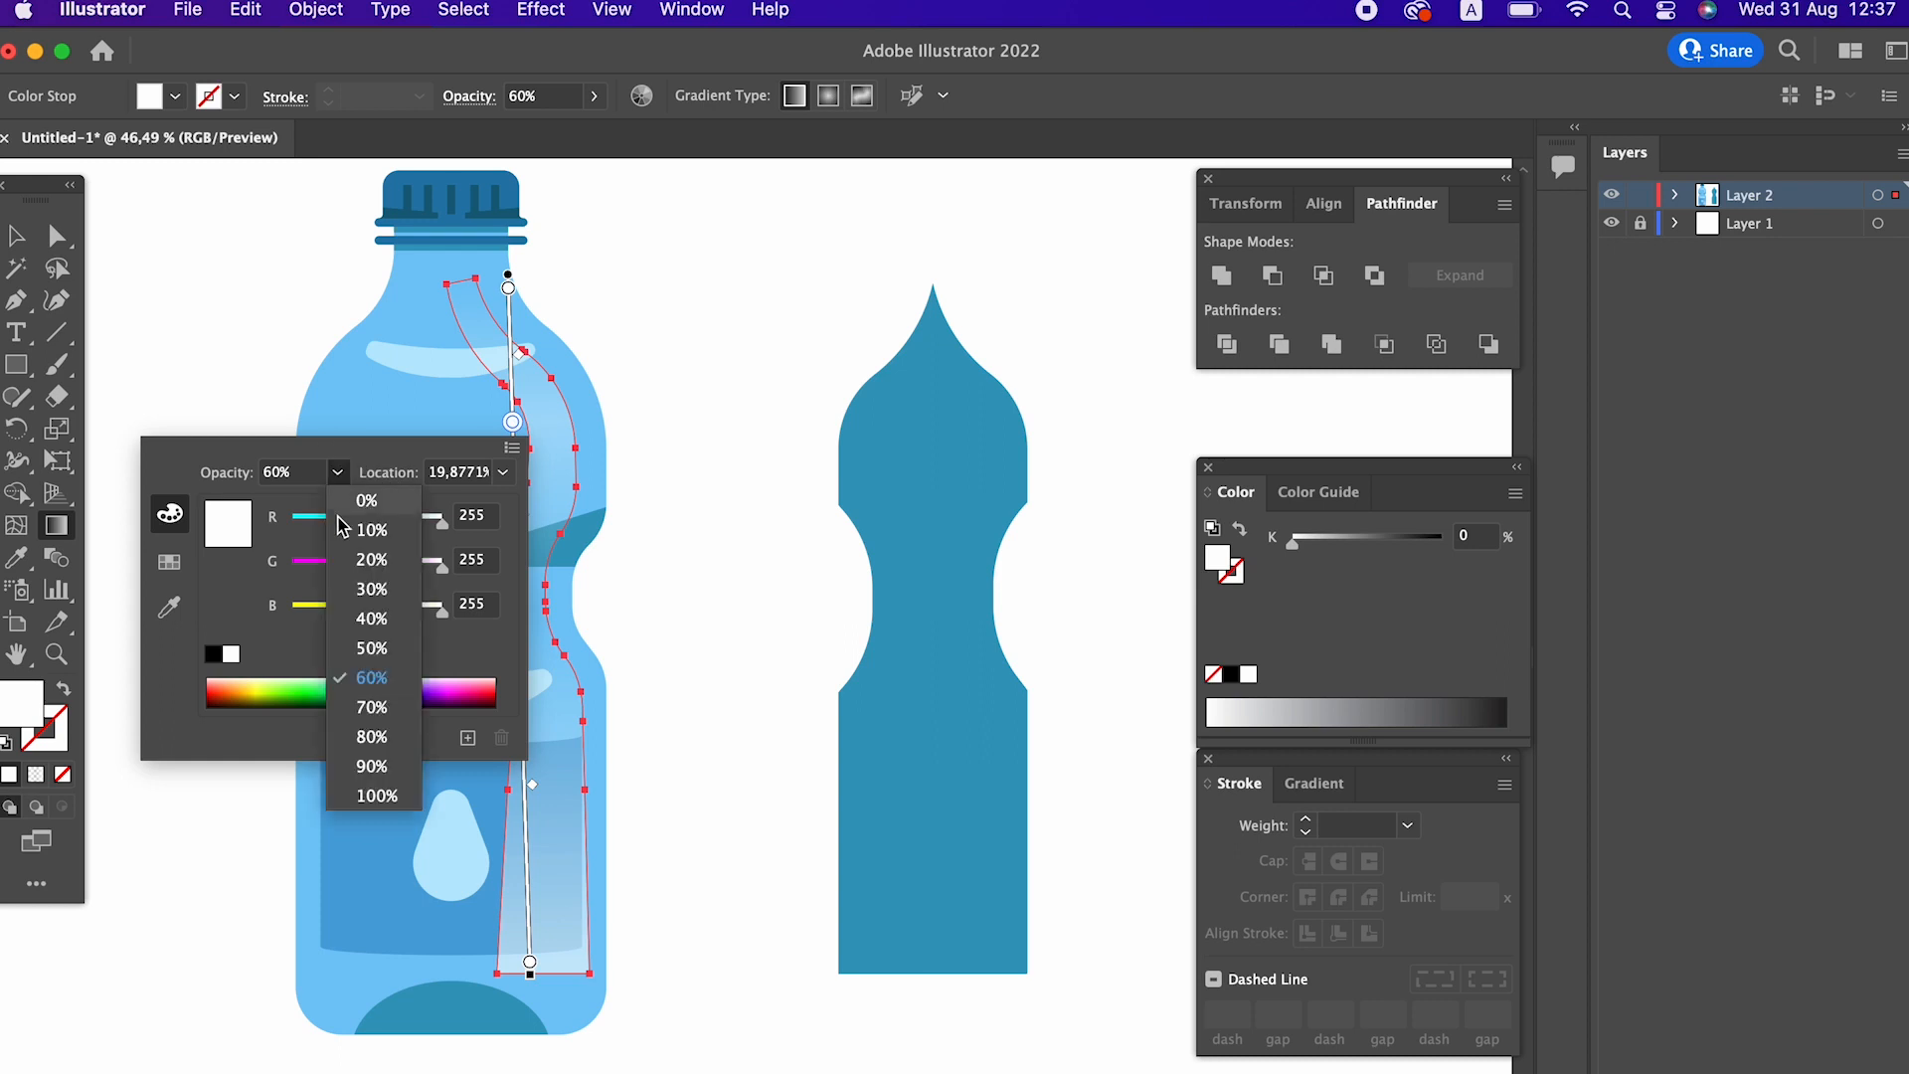
{"action": "left_click", "coordinate": [375, 795]}
{"action": "key", "text": "Escape"}
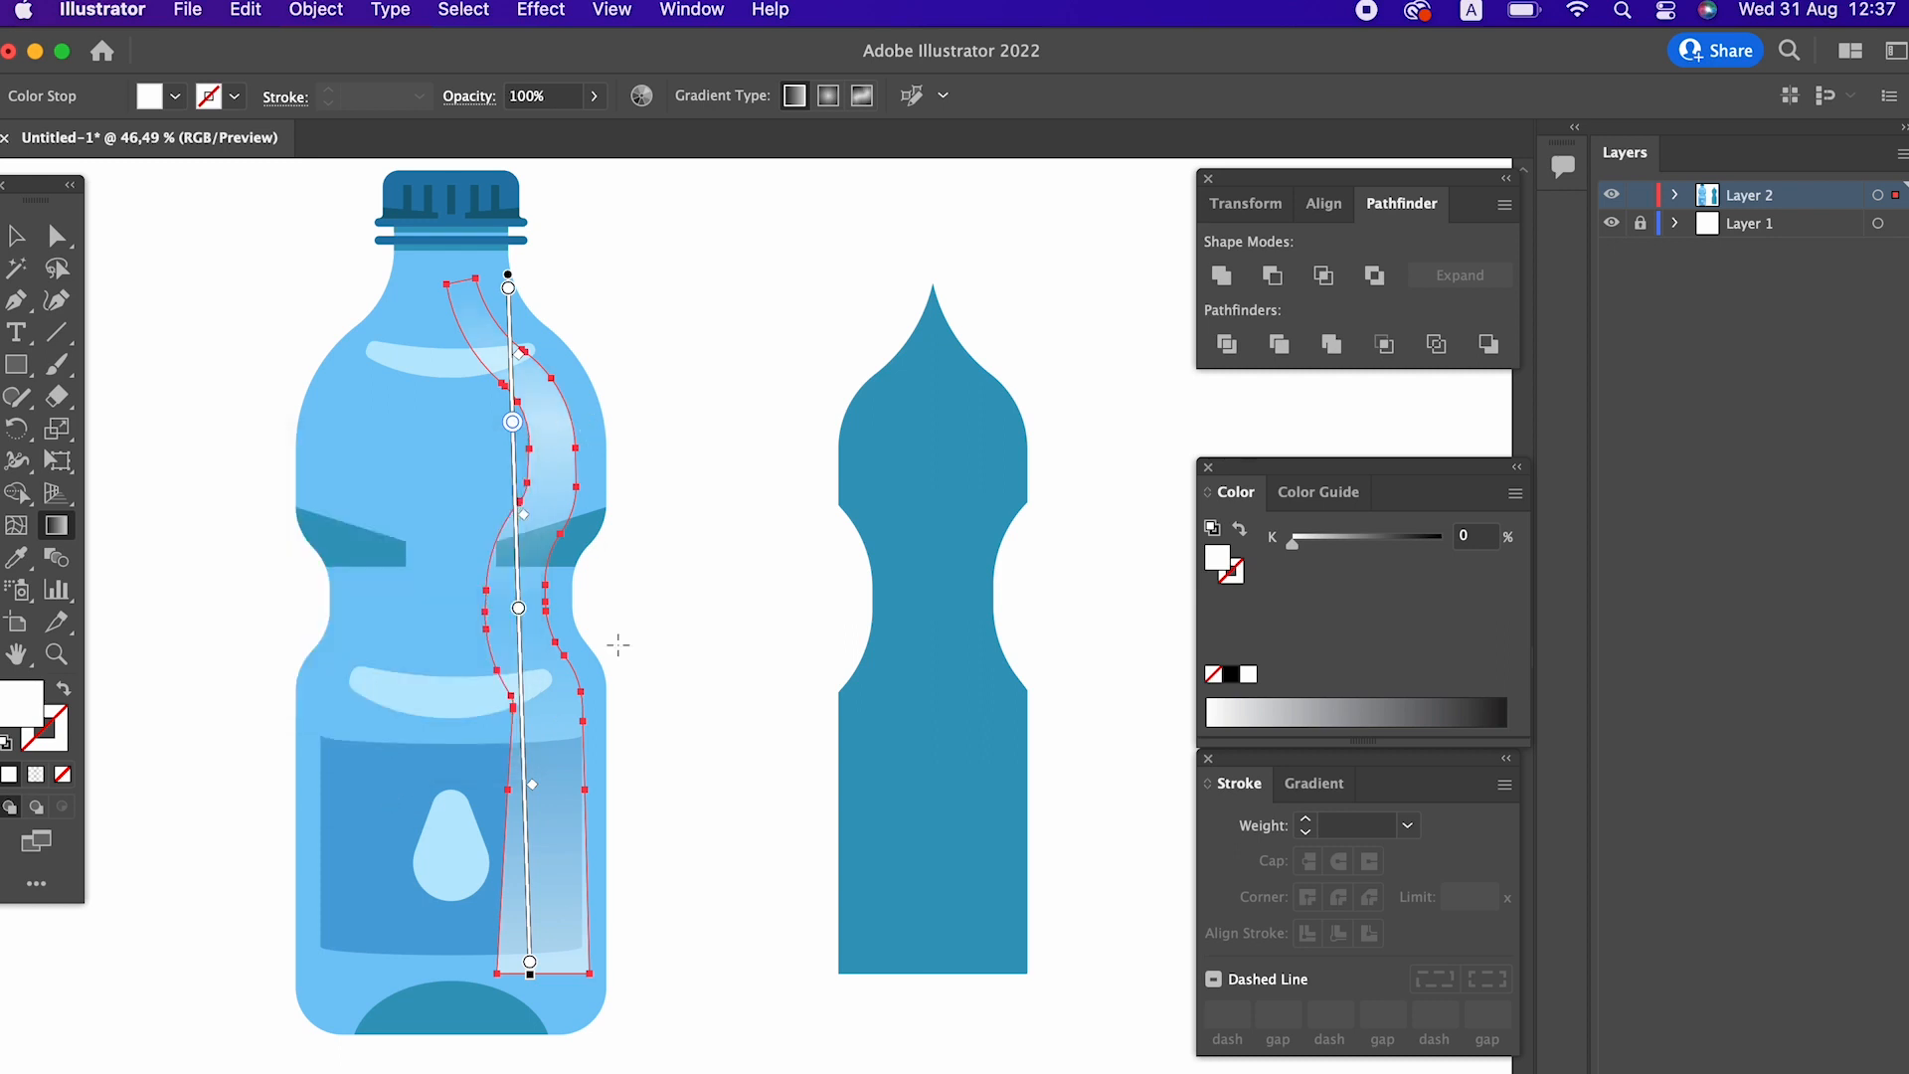
Add another color stop between the transparent middle stop and the base stop, and finish editing the highlight gradient.
{"action": "left_click", "coordinate": [521, 708]}
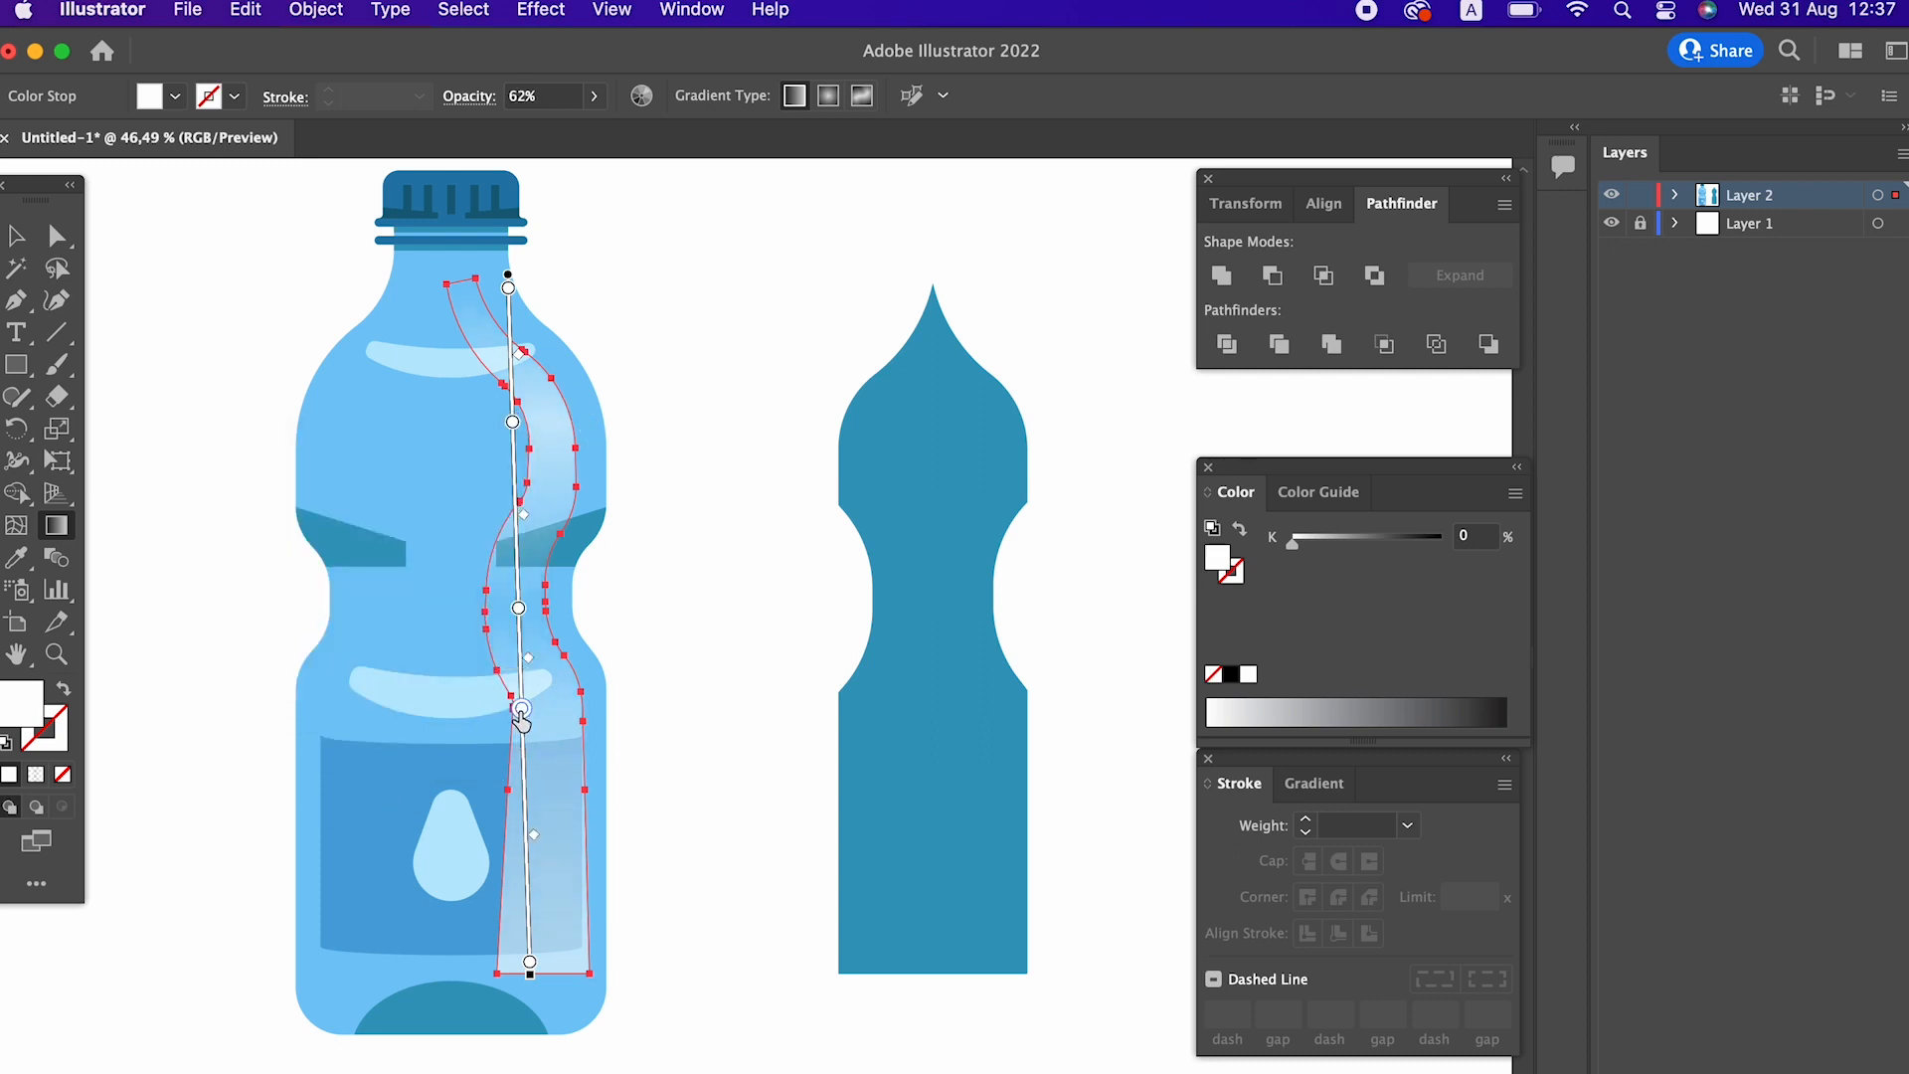
{"action": "left_click", "coordinate": [16, 239]}
{"action": "left_click", "coordinate": [621, 650]}
Delete the spare teal bottle silhouette and group all the bottle's artwork.
{"action": "key", "text": "z"}
{"action": "left_click_drag", "start_coordinate": [750, 606], "coordinate": [596, 630]}
{"action": "right_click", "coordinate": [626, 629]}
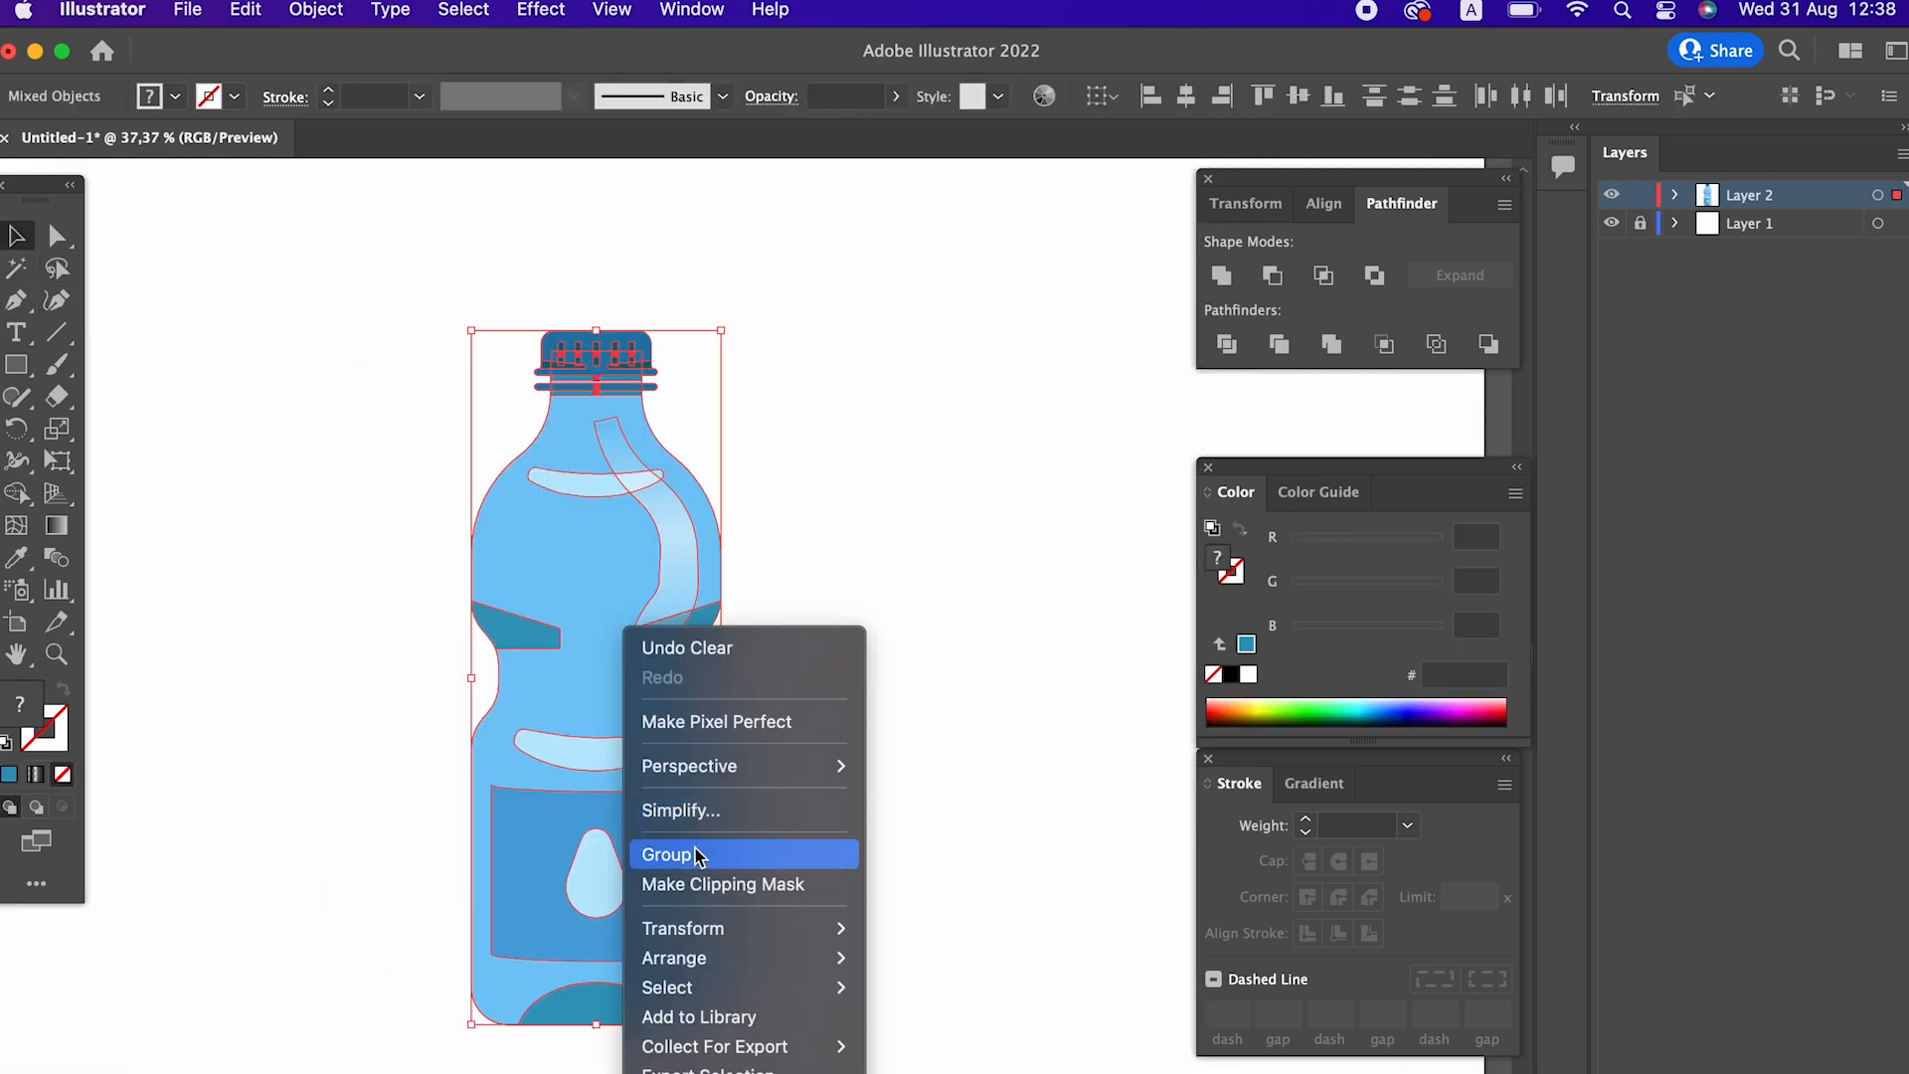
{"action": "left_click", "coordinate": [696, 855]}
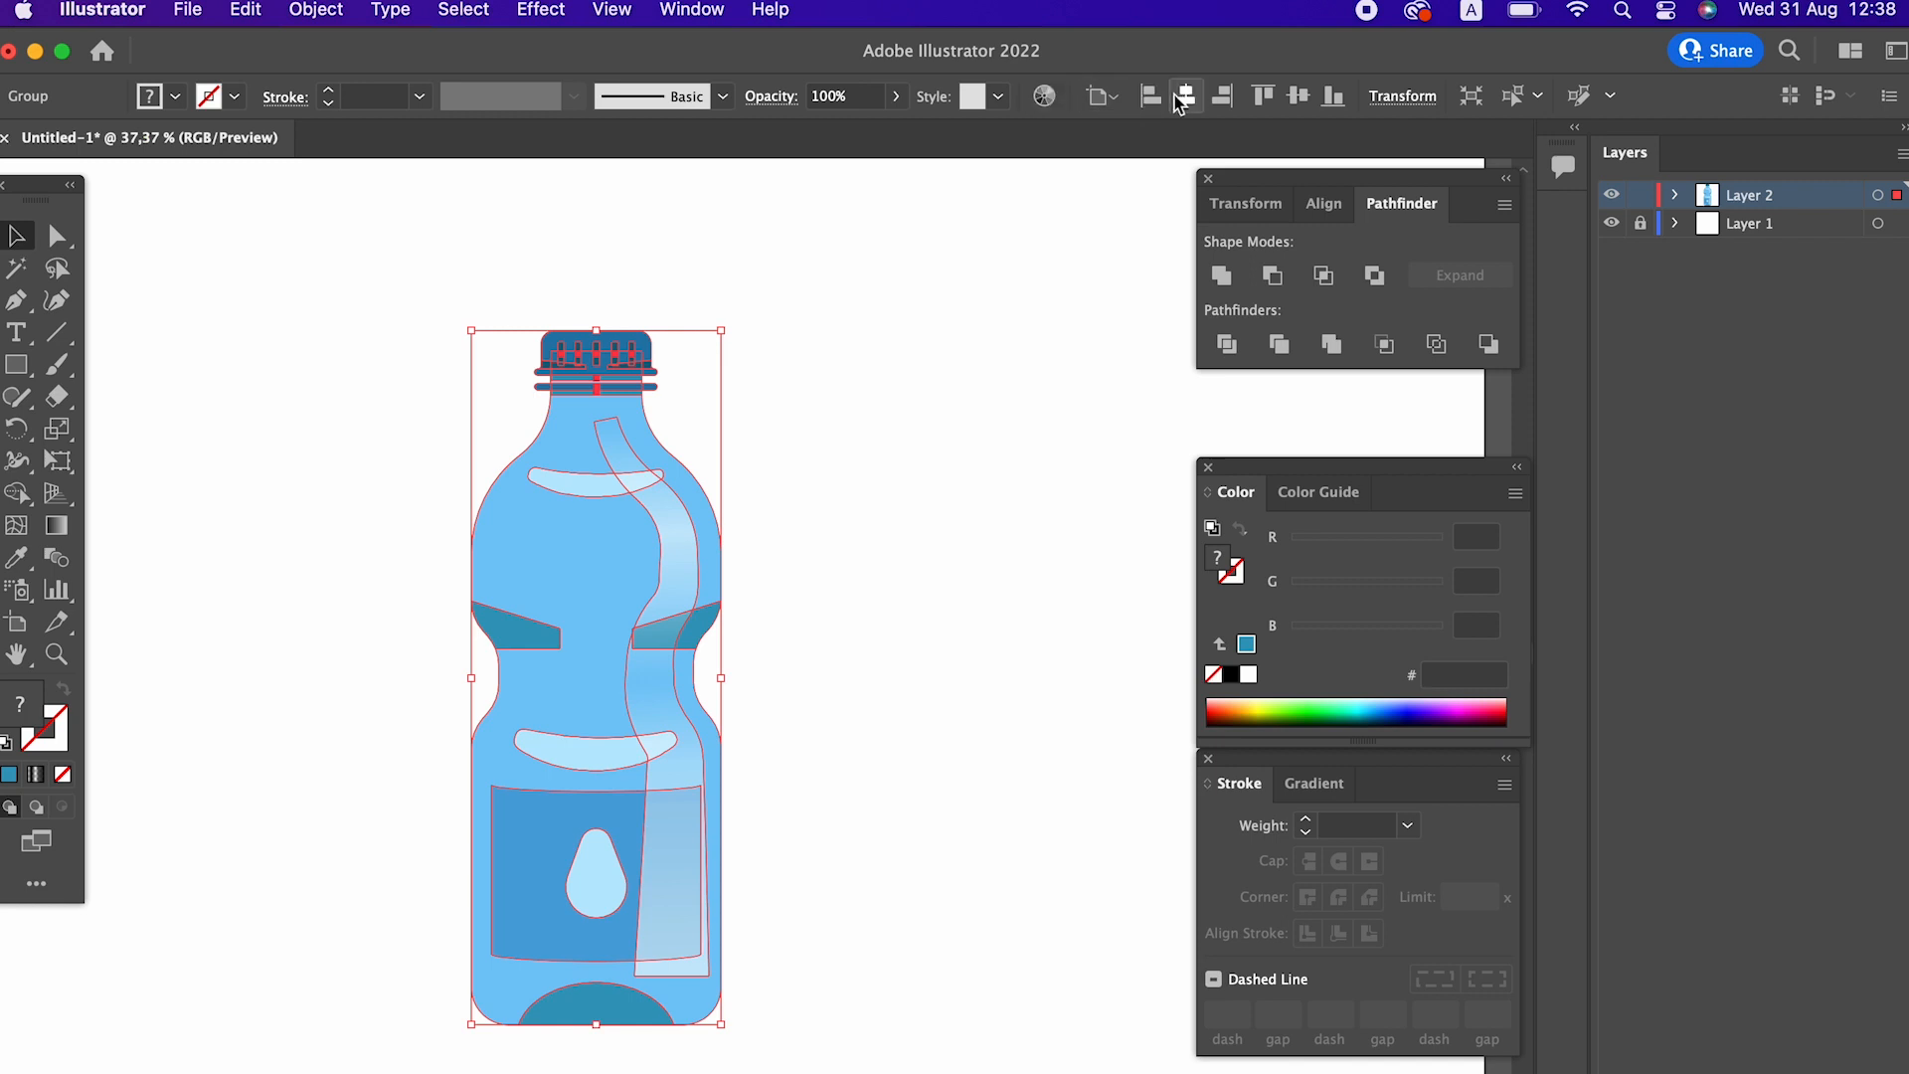
Deselect the grouped bottle and examine its cap, body and gradient highlight up close.
{"action": "scroll", "coordinate": [1049, 467], "scroll_direction": "up", "scroll_amount": 5}
{"action": "left_click", "coordinate": [1049, 467]}
{"action": "left_click_drag", "start_coordinate": [814, 687], "coordinate": [978, 290]}
{"action": "key", "text": "z"}
{"action": "left_click_drag", "start_coordinate": [971, 379], "coordinate": [1049, 601]}
{"action": "scroll", "coordinate": [1052, 604], "scroll_direction": "down", "scroll_amount": 2}
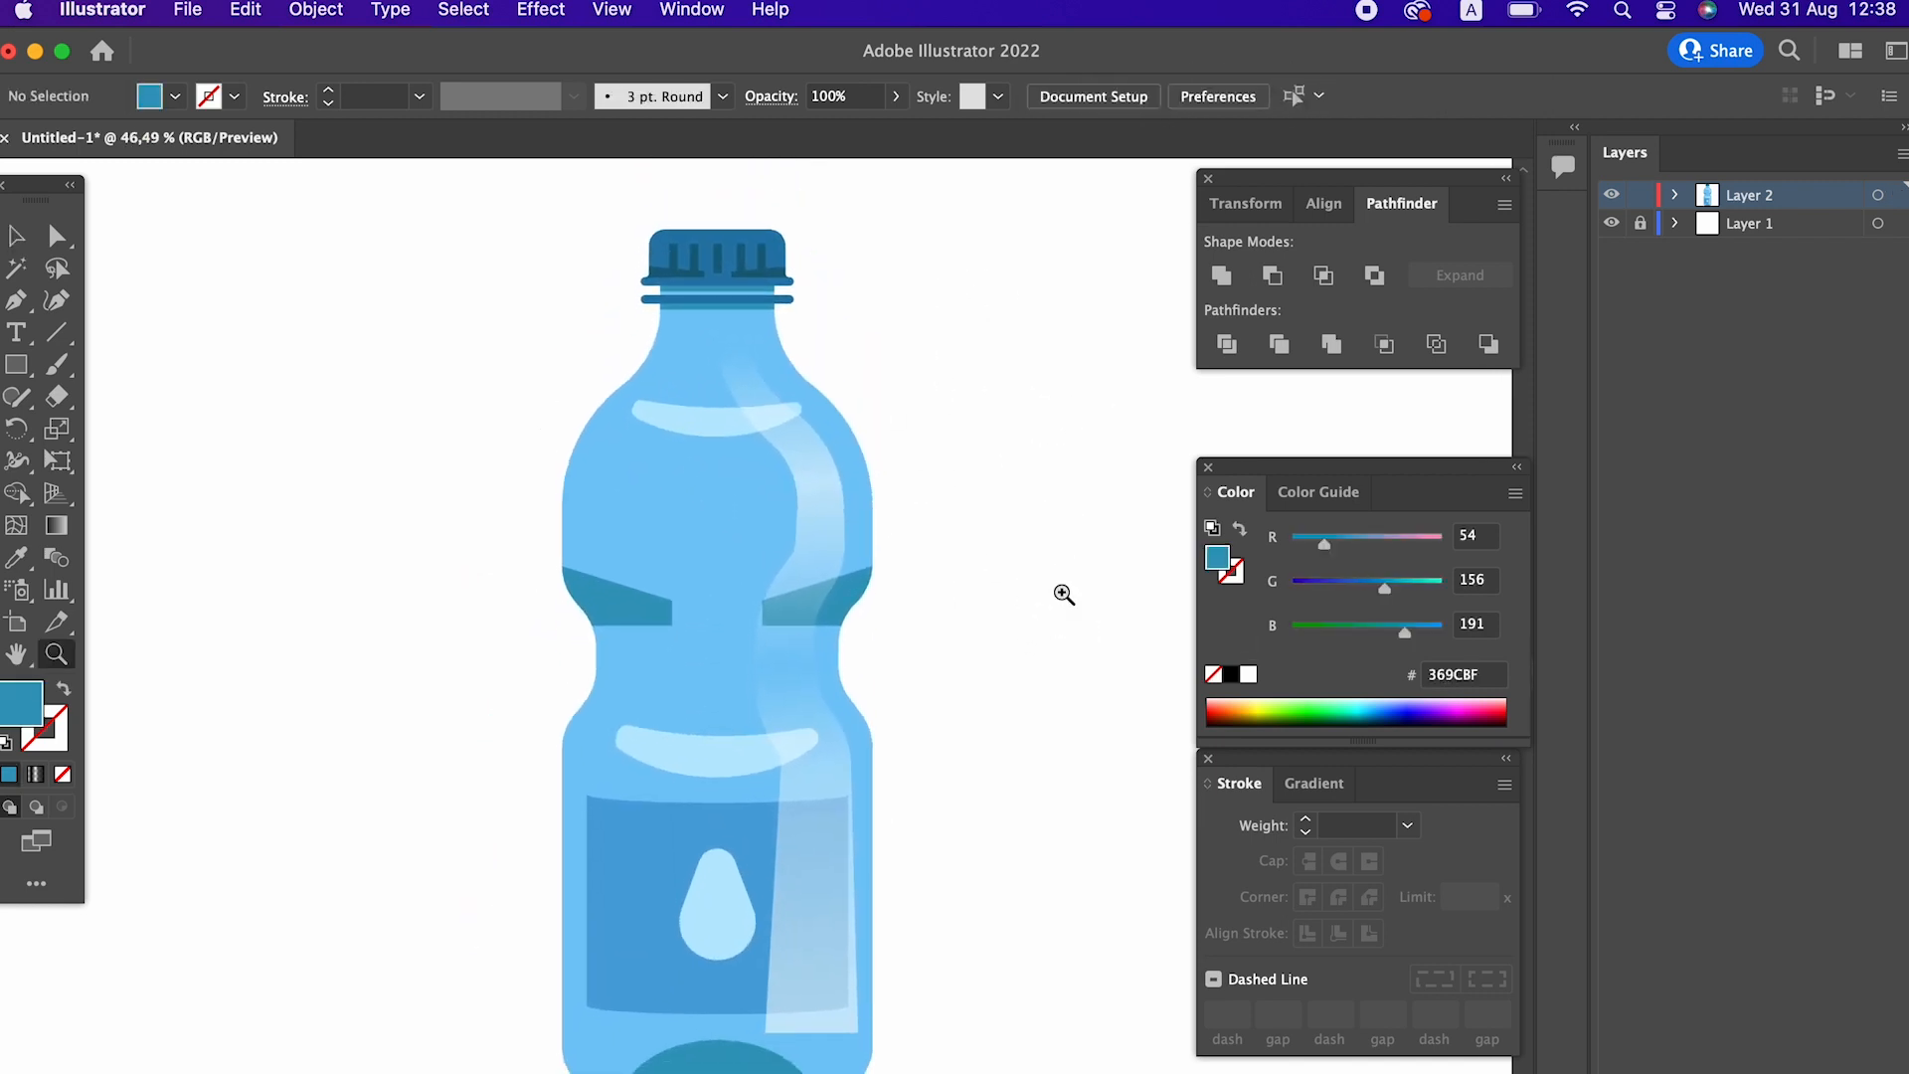